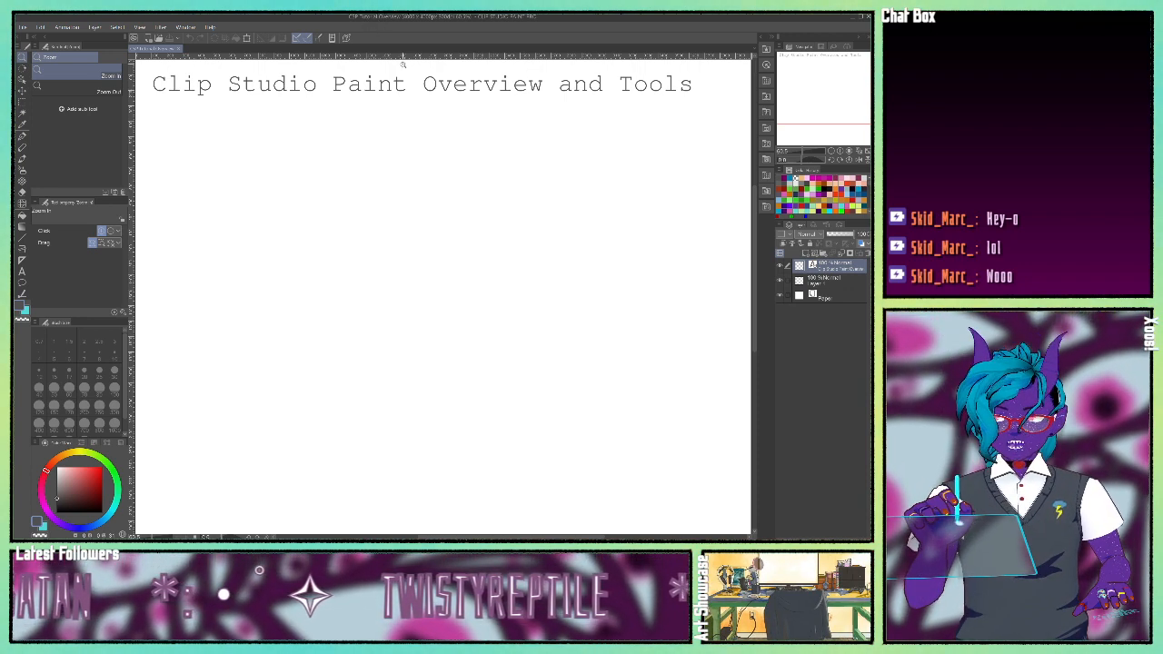
# Step: Start a new illustration document and name it Testfile
pyautogui.click(20, 27)
pyautogui.press('Escape')
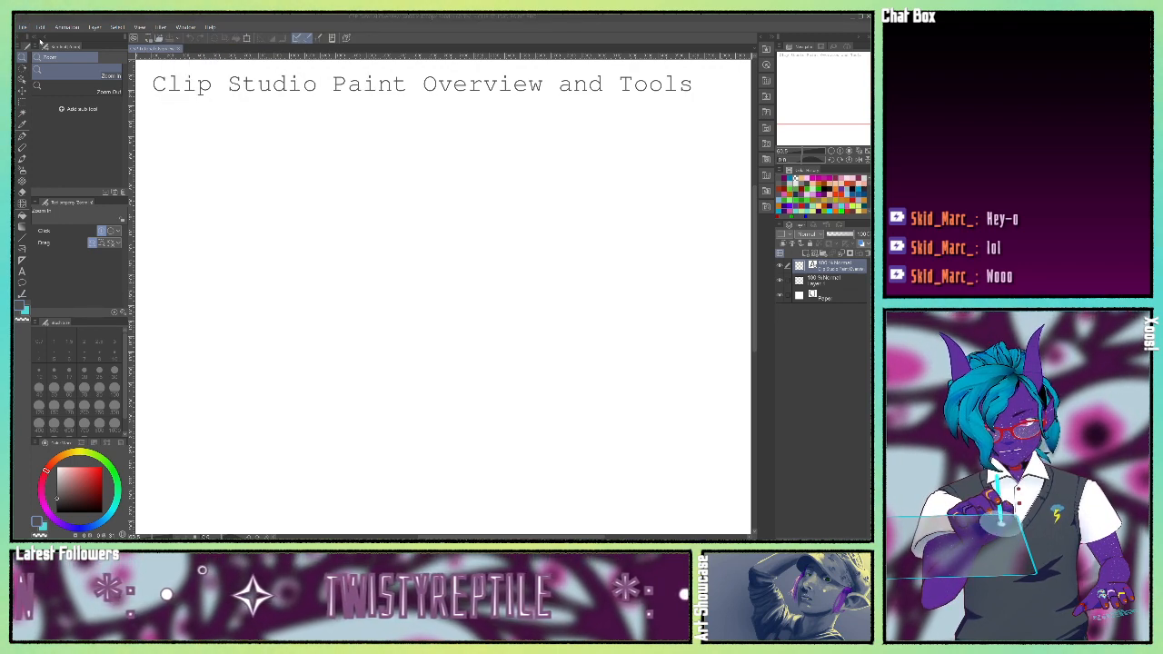
pyautogui.hotkey('ctrl', 'n')
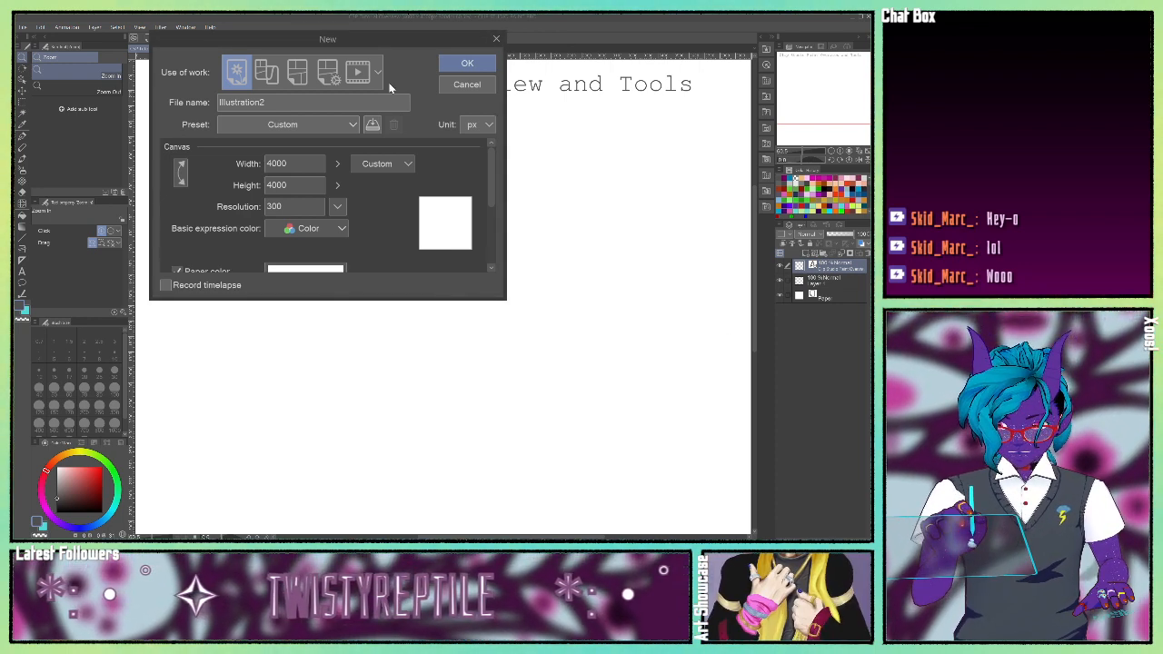
pyautogui.doubleClick(272, 102)
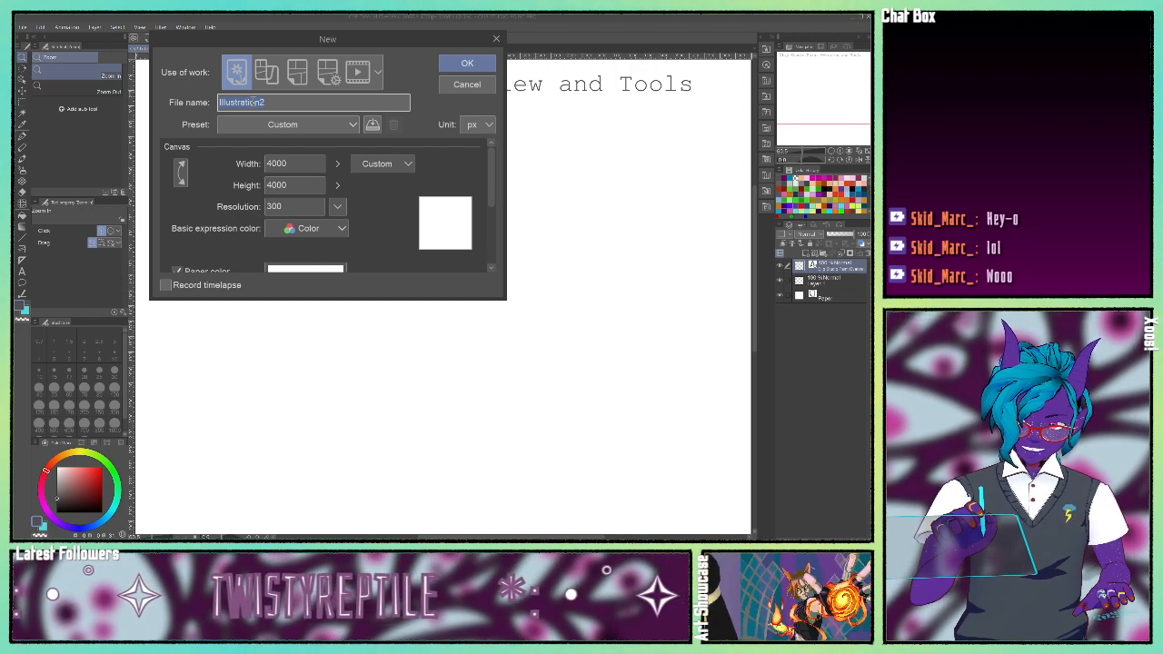
pyautogui.write('Te')
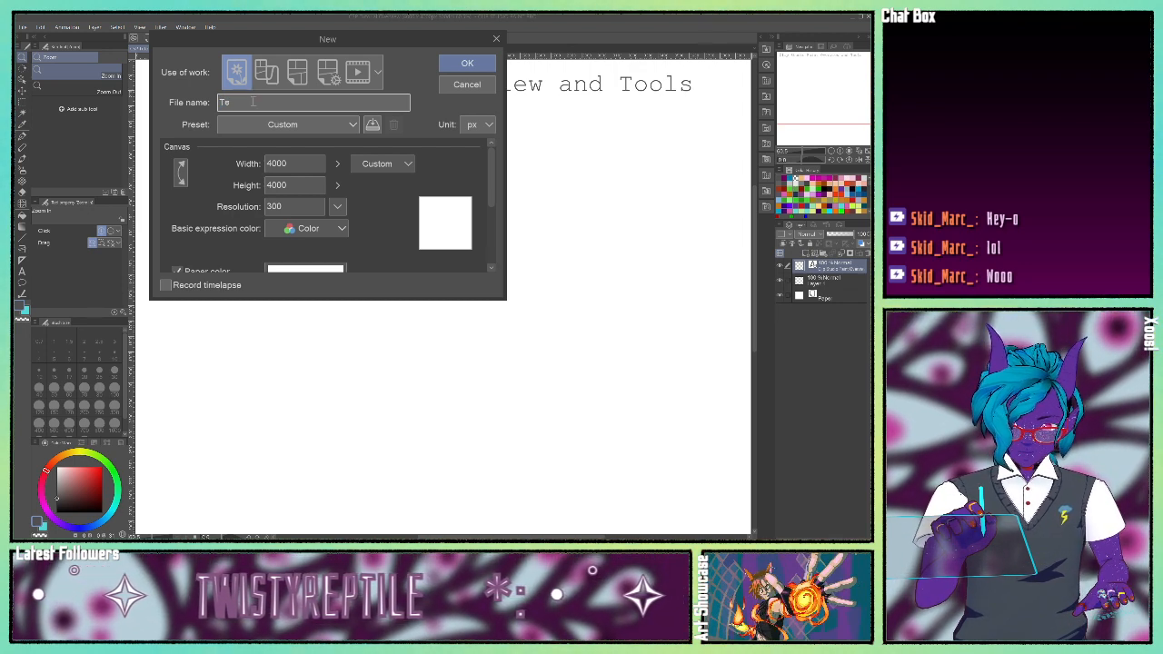
pyautogui.write('stfile')
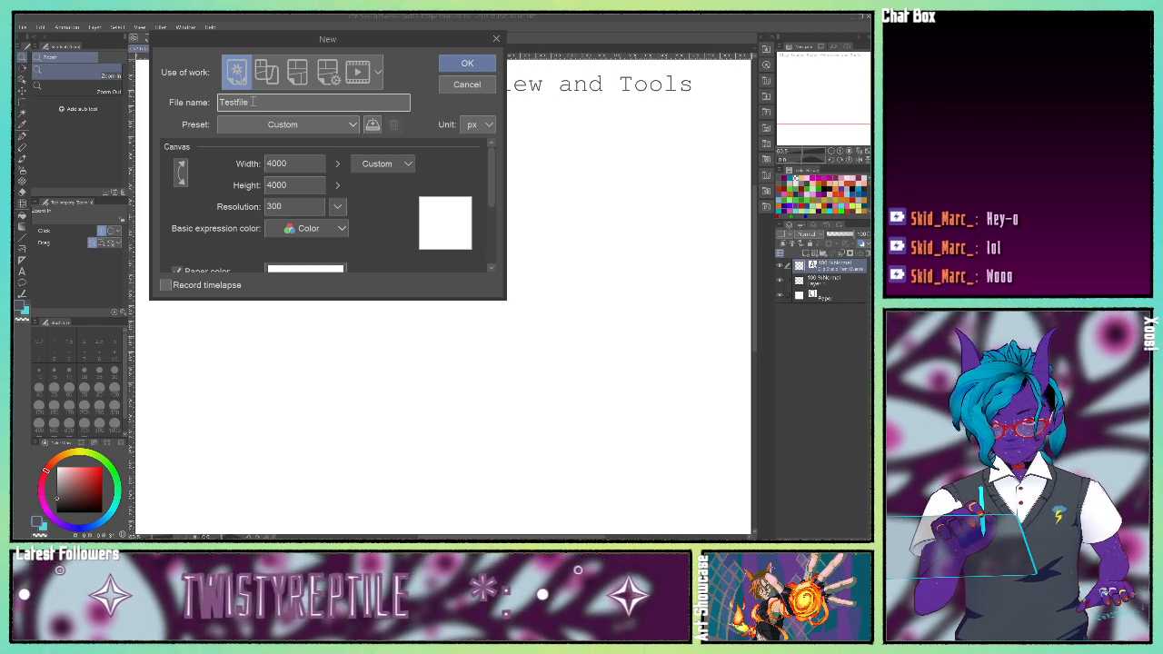
# Step: Set the new document's canvas size to the Postcard format
pyautogui.click(308, 166)
pyautogui.click(322, 121)
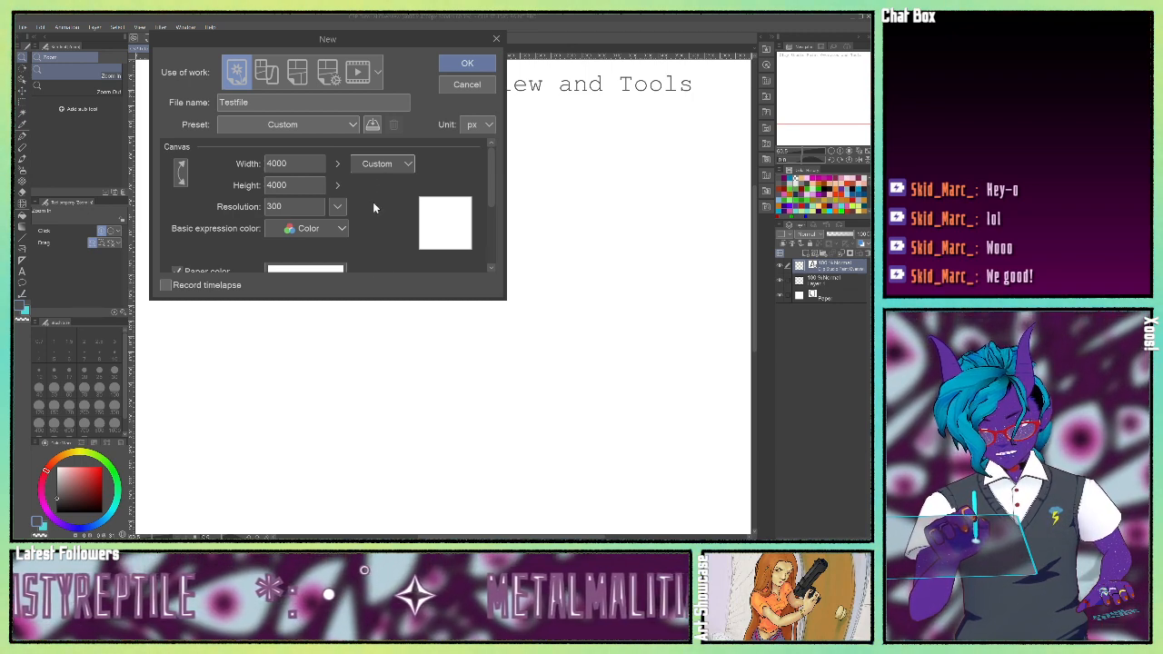
pyautogui.click(365, 260)
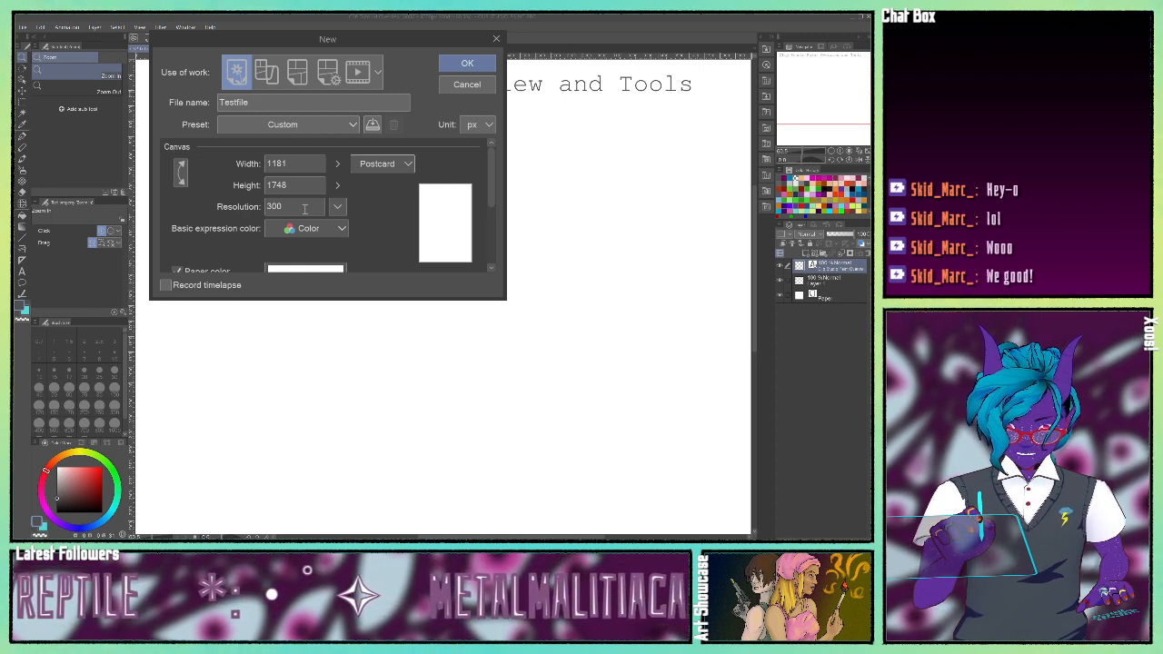
pyautogui.click(305, 209)
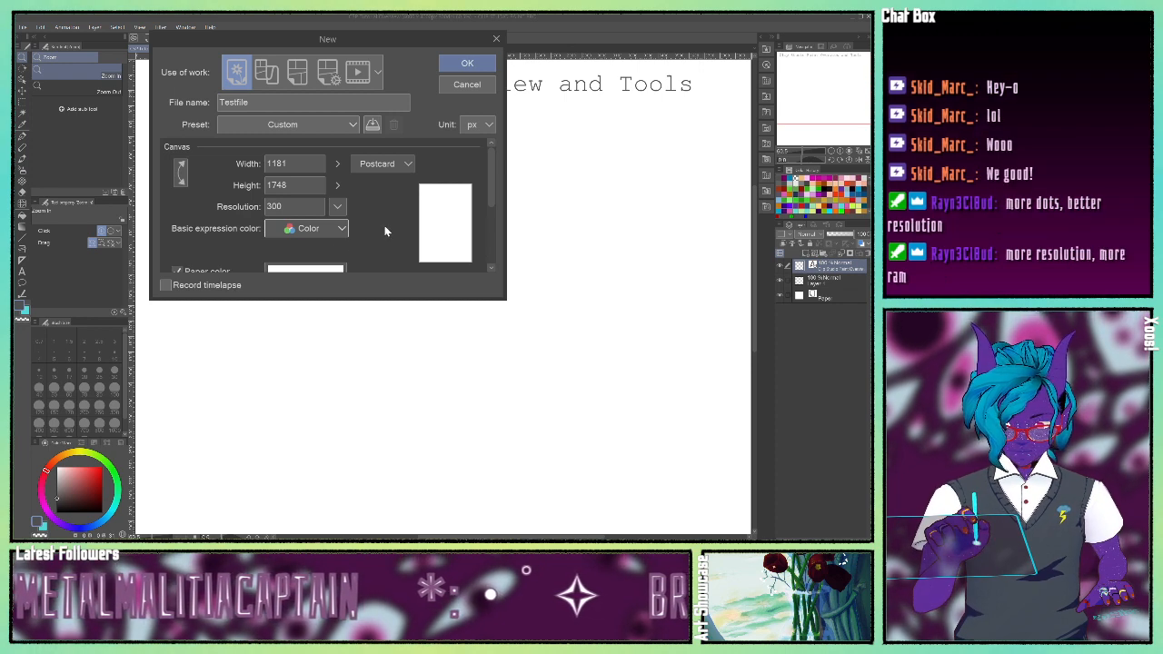
# Step: Enable a template for the new document and choose the framing template "4 frames 2 strips with titles"
pyautogui.scroll(-3, 385, 230)
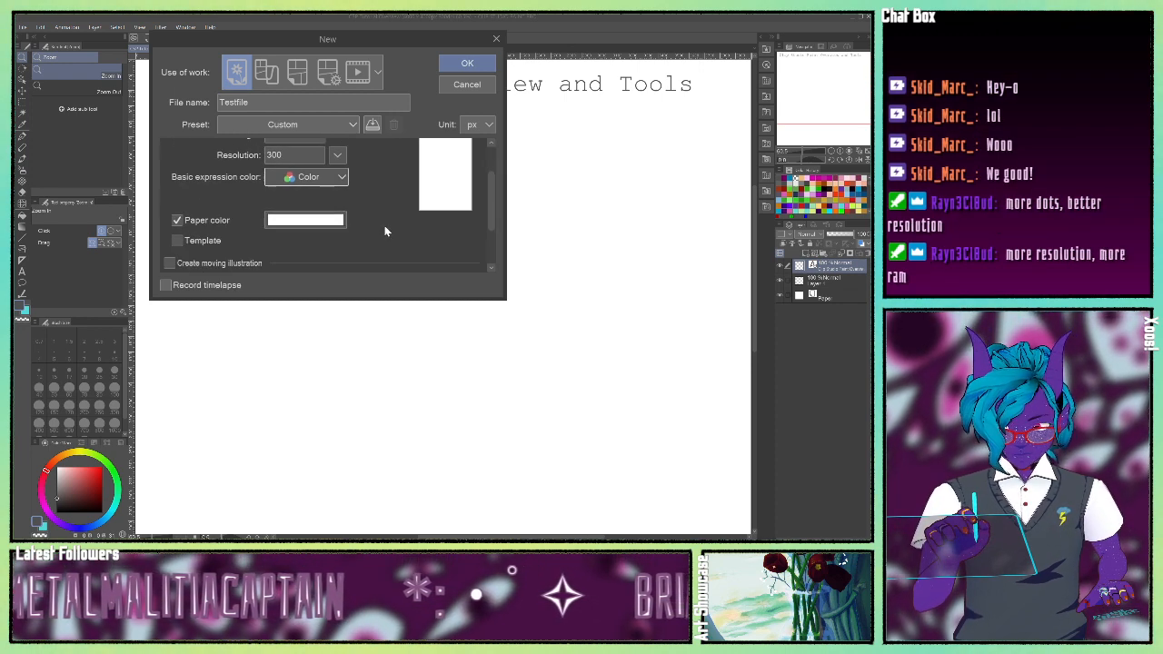
pyautogui.scroll(-1, 385, 231)
pyautogui.click(333, 206)
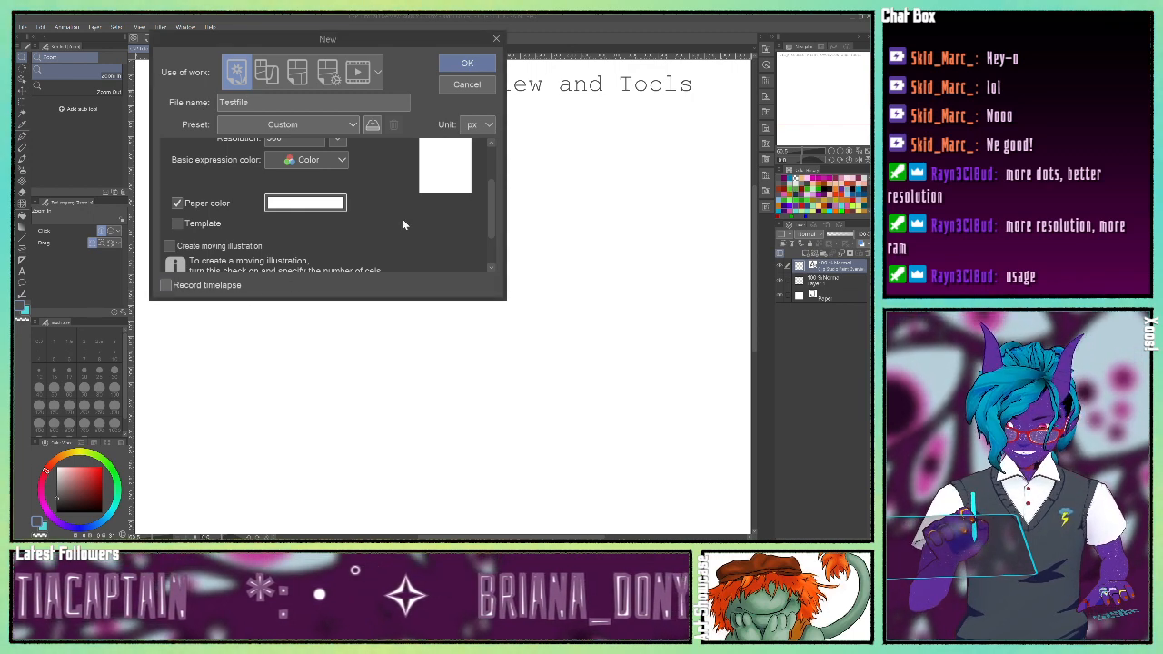
pyautogui.scroll(-2, 402, 218)
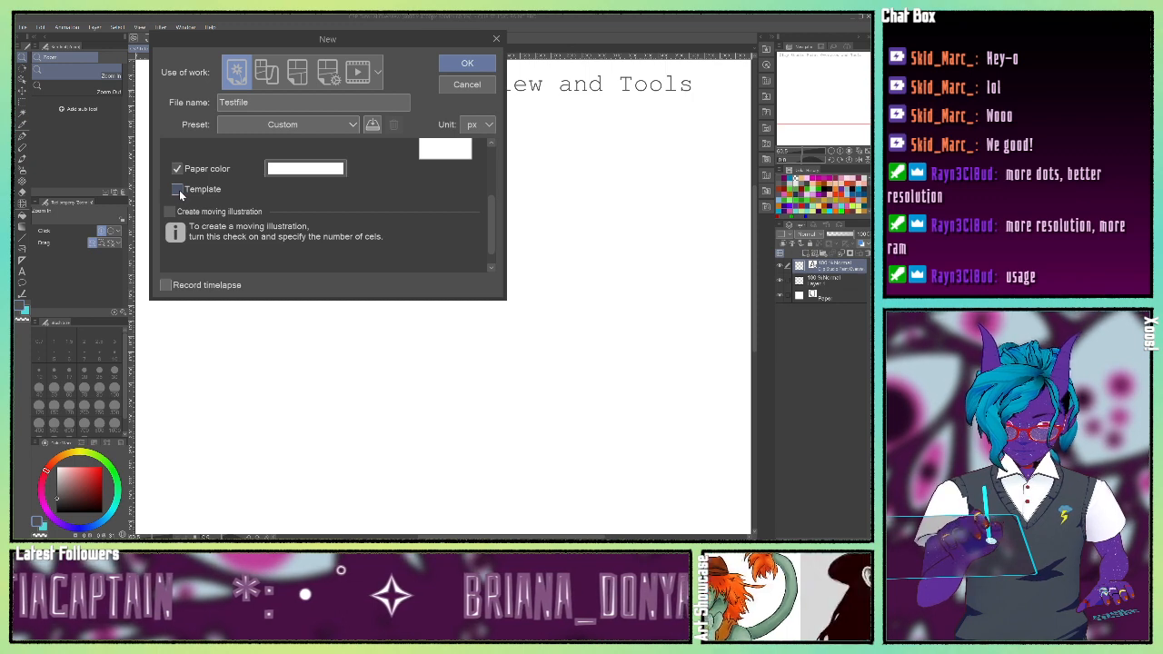
pyautogui.click(178, 190)
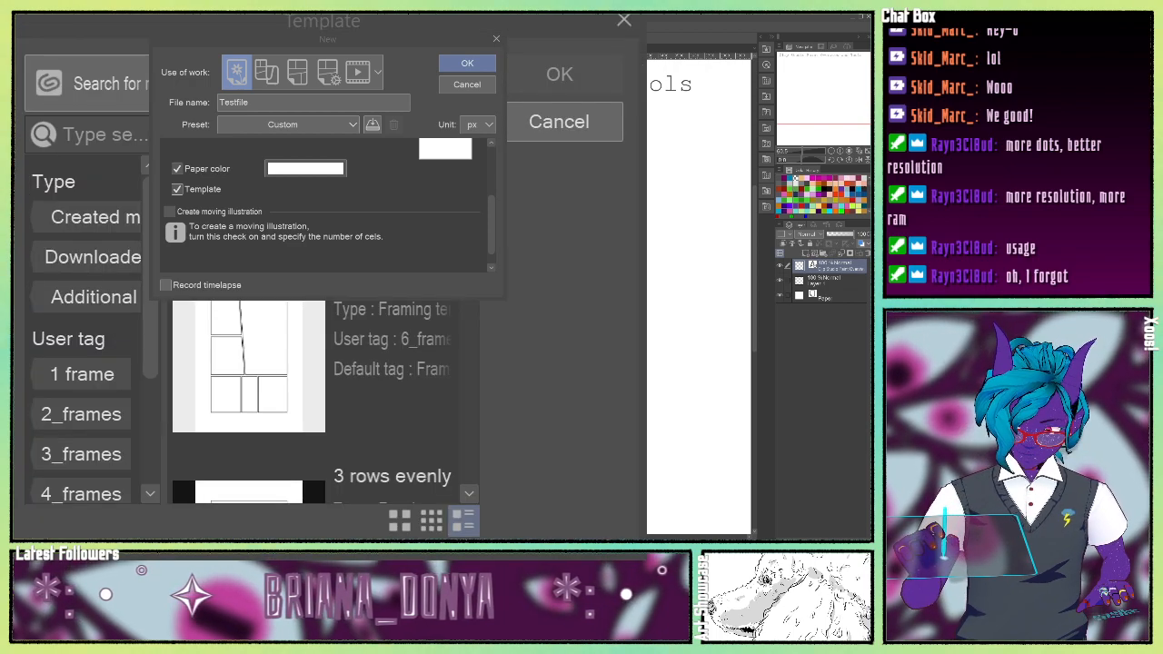
pyautogui.moveTo(322, 20); pyautogui.dragTo(569, 36)
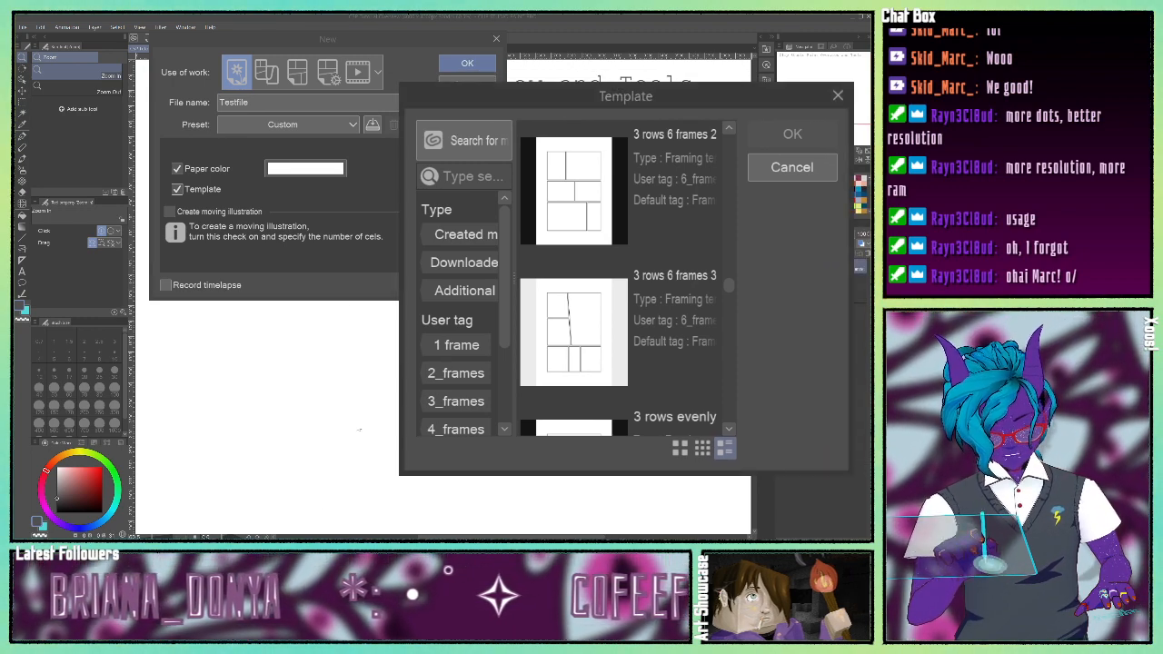
pyautogui.scroll(-2, 656, 282)
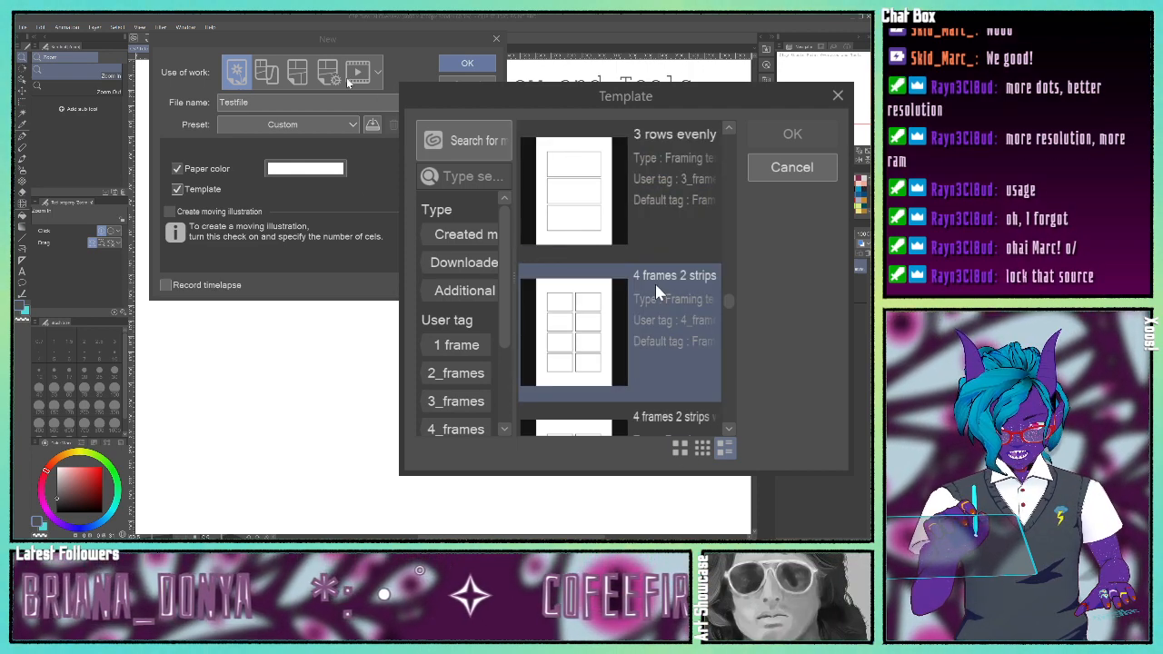
pyautogui.scroll(-2, 636, 334)
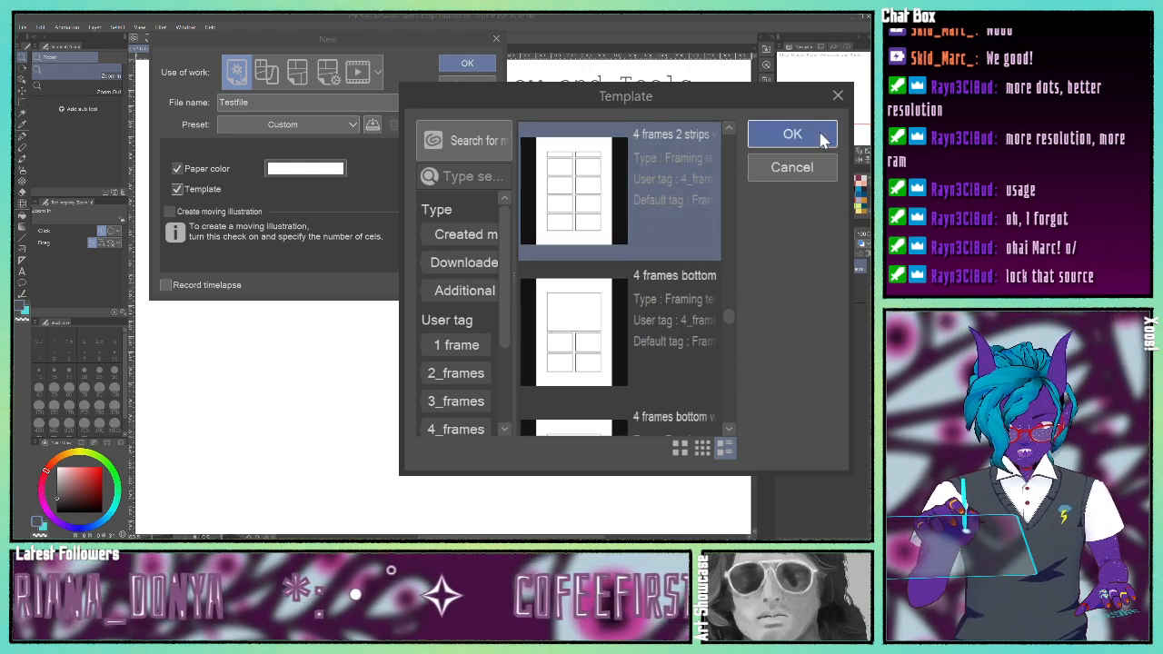
pyautogui.click(818, 142)
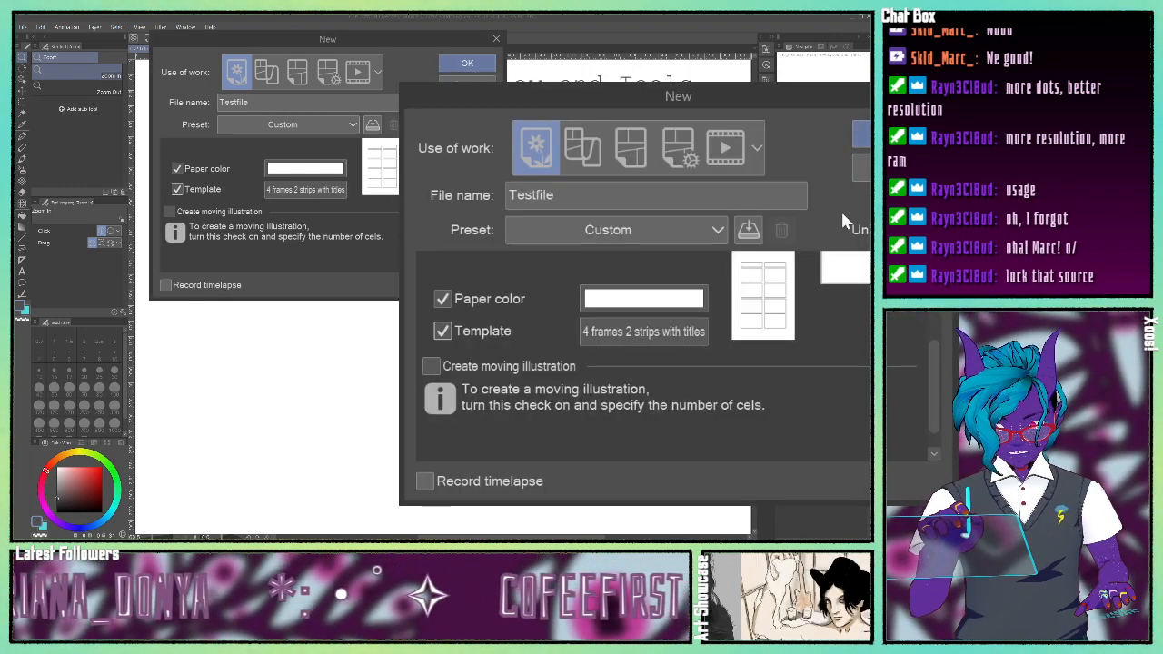
# Step: Create the Testfile comic page with these settings, and close it to return to the overview document
pyautogui.scroll(3, 536, 307)
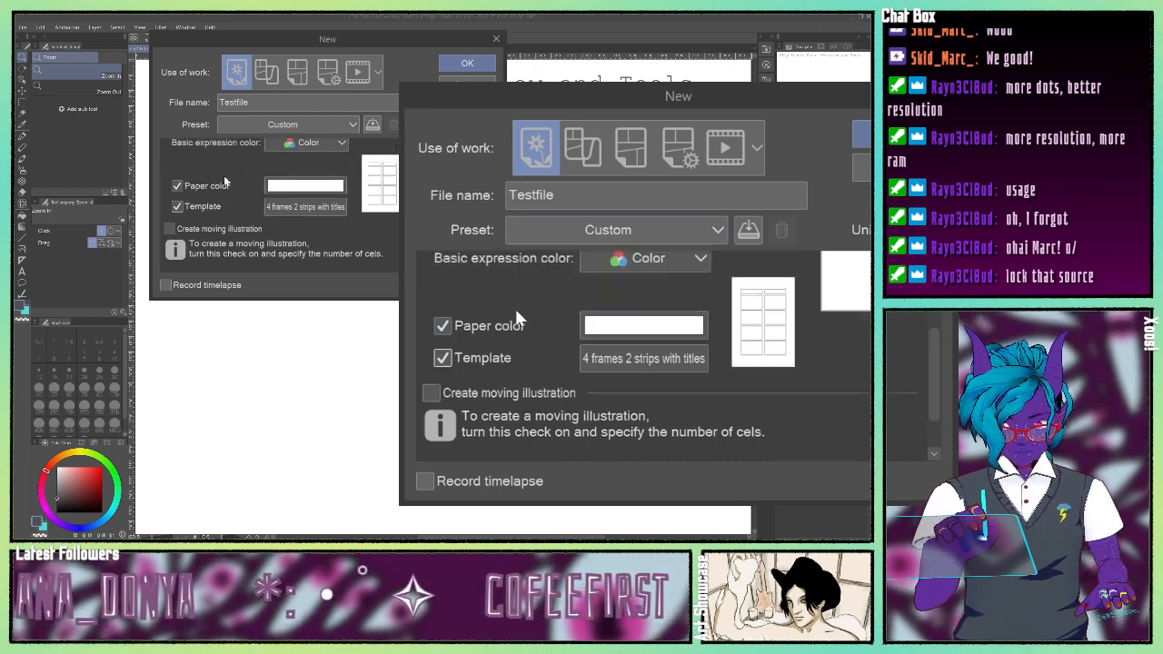
pyautogui.scroll(2, 537, 312)
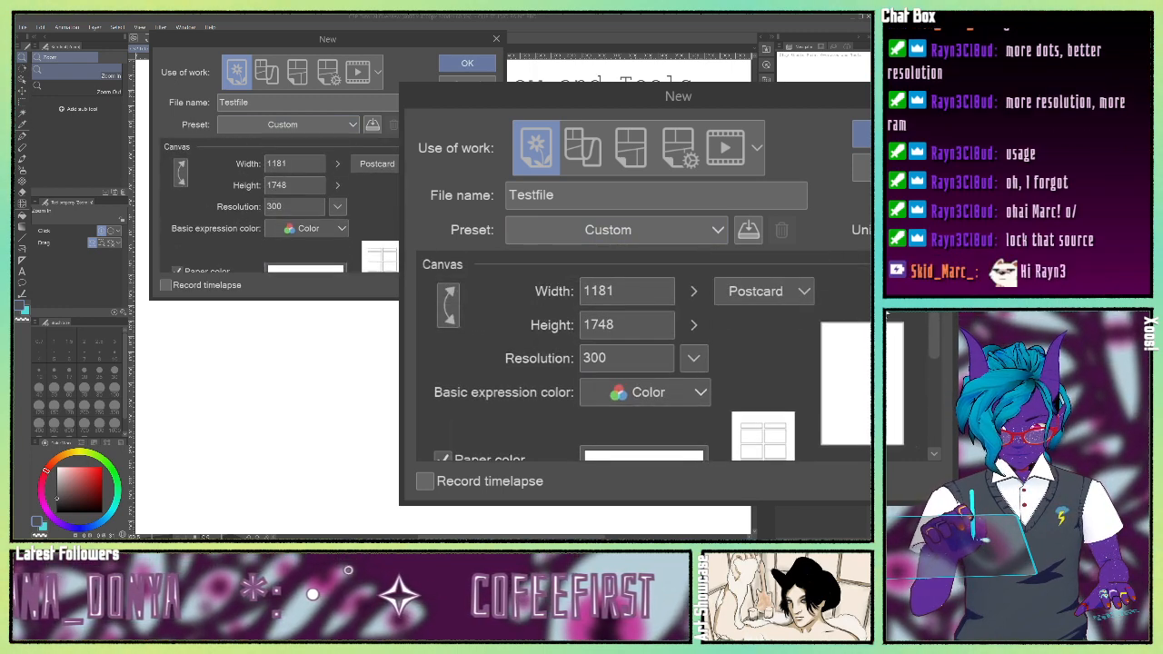
pyautogui.click(749, 387)
pyautogui.click(467, 62)
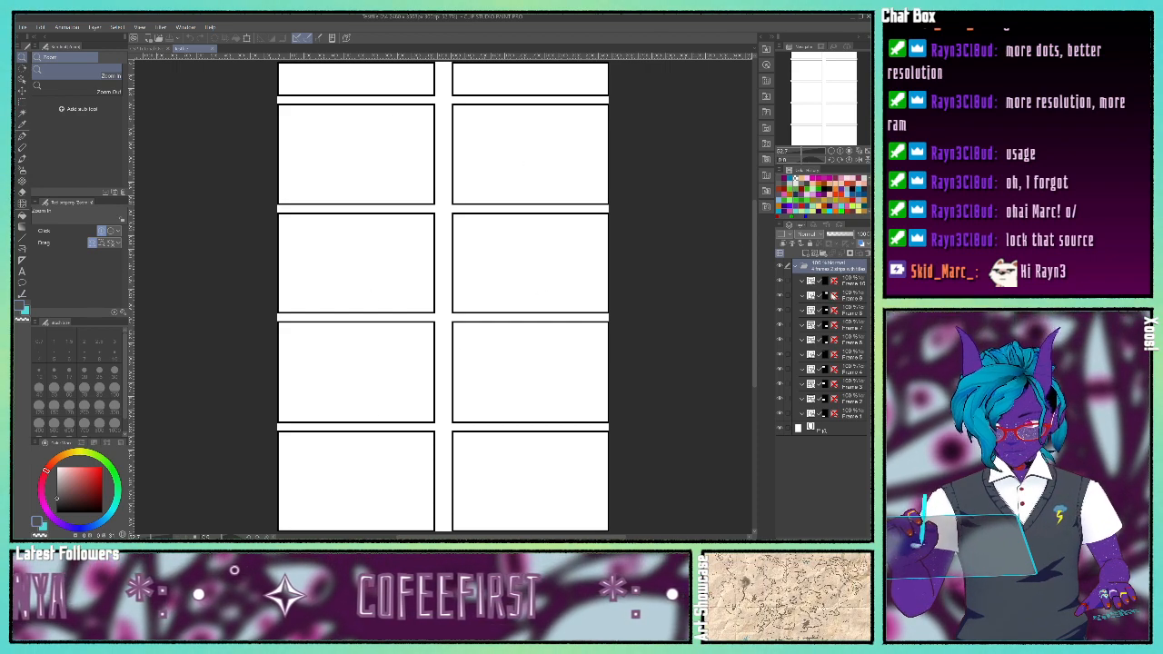
pyautogui.click(212, 47)
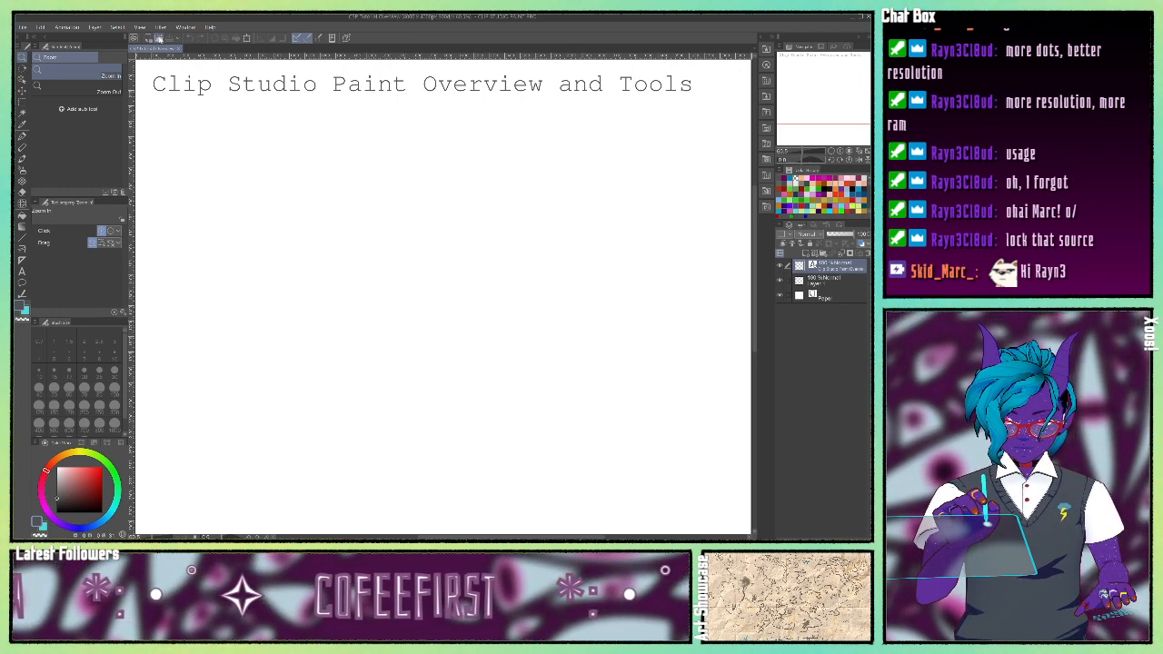
pyautogui.click(23, 27)
pyautogui.click(60, 61)
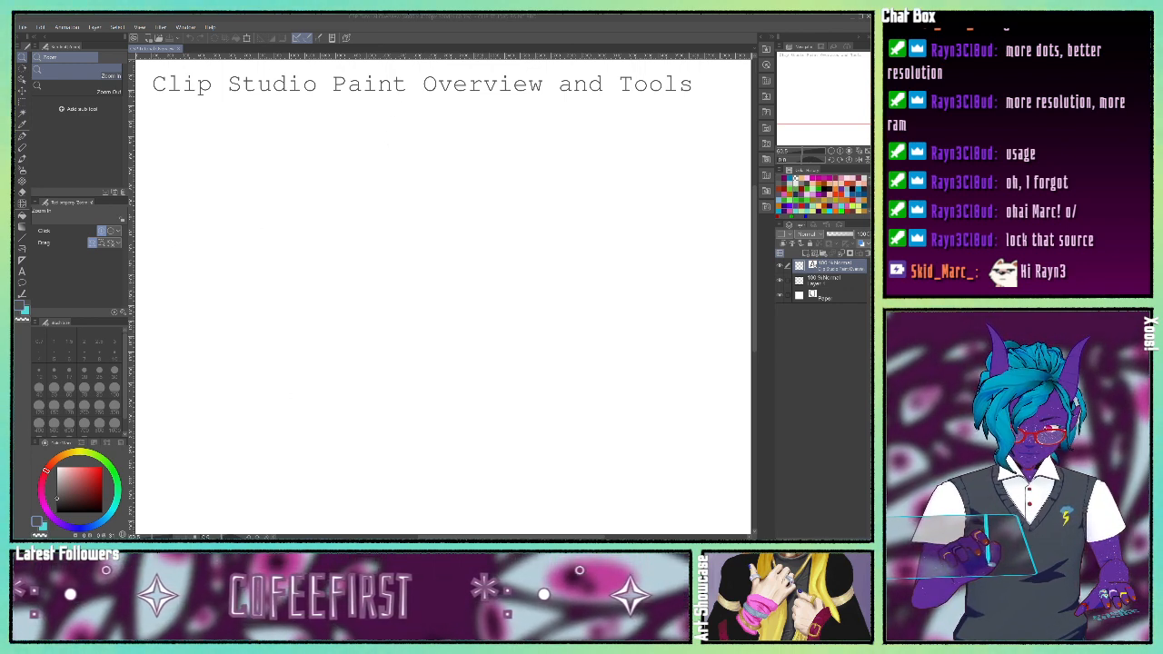
pyautogui.click(424, 21)
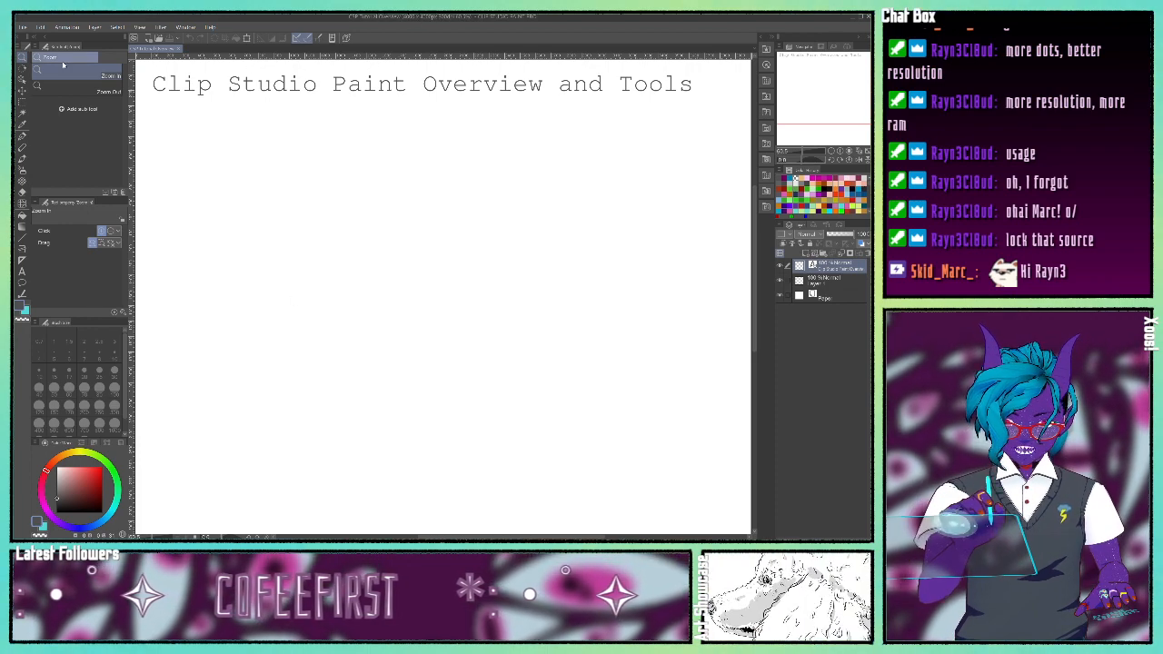
# Step: Open the program preferences, view the Tool category, and close them again
pyautogui.click(23, 26)
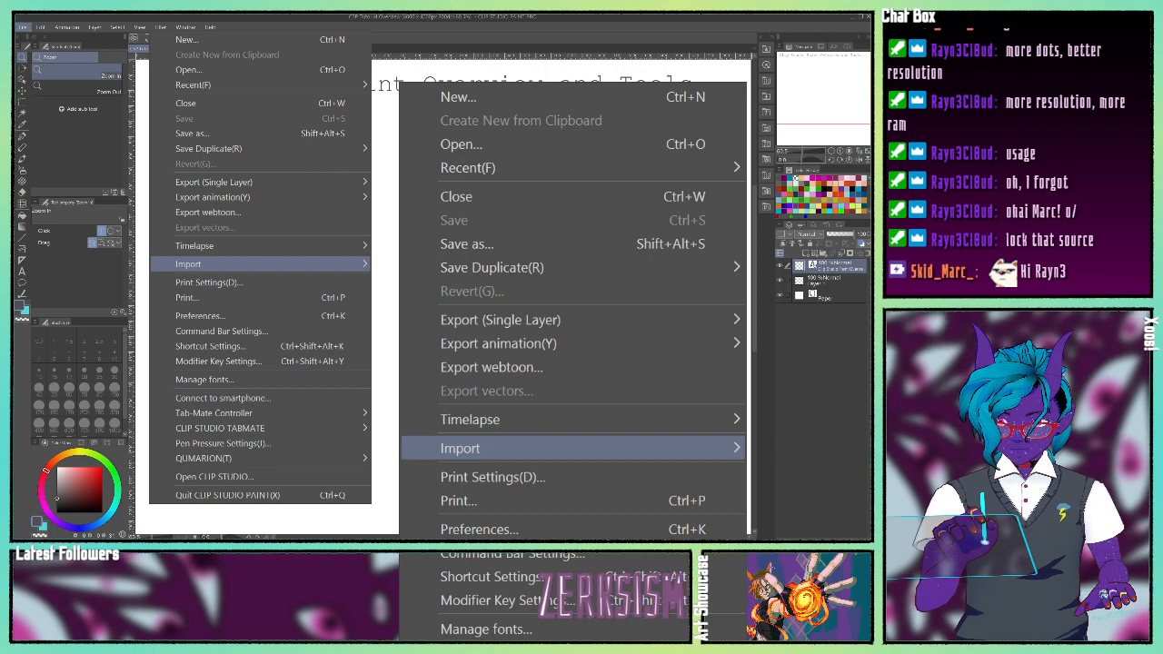
pyautogui.click(275, 320)
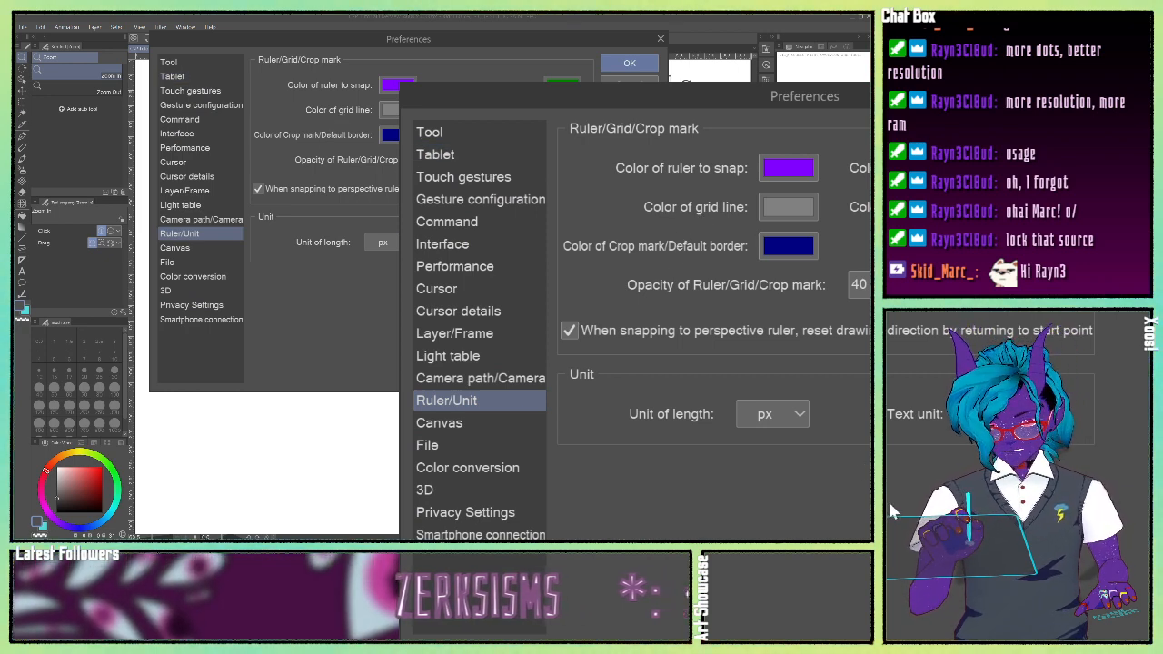
pyautogui.click(466, 136)
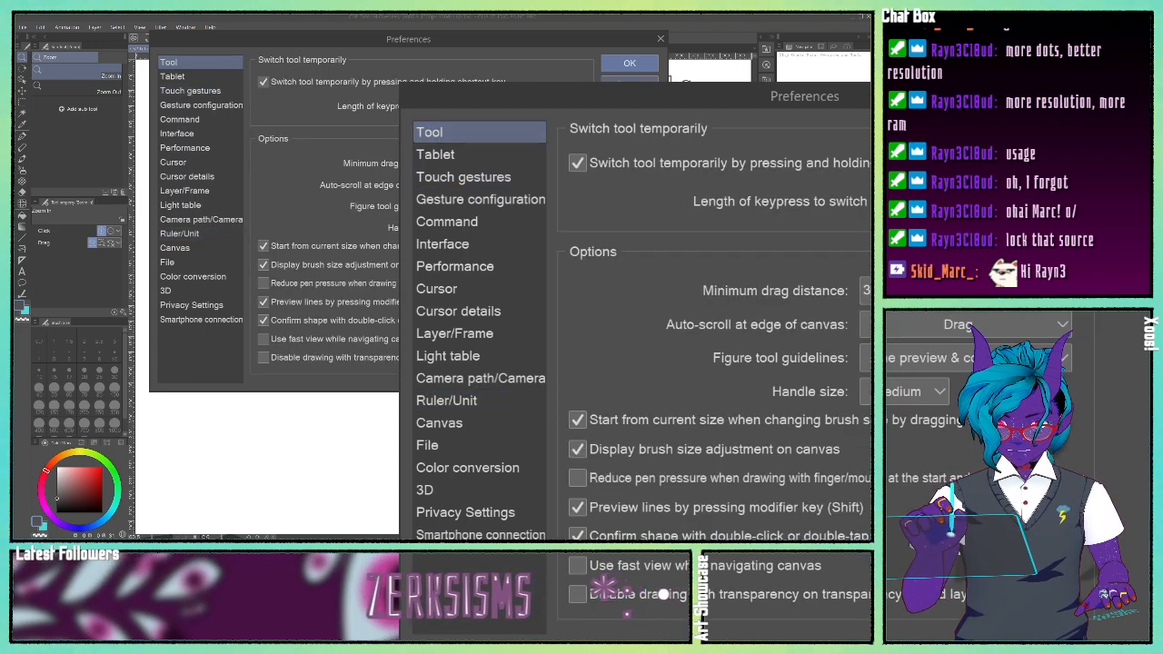
pyautogui.click(629, 63)
# Step: View the Command Bar Settings, close them, and look through the remaining file commands
pyautogui.click(25, 27)
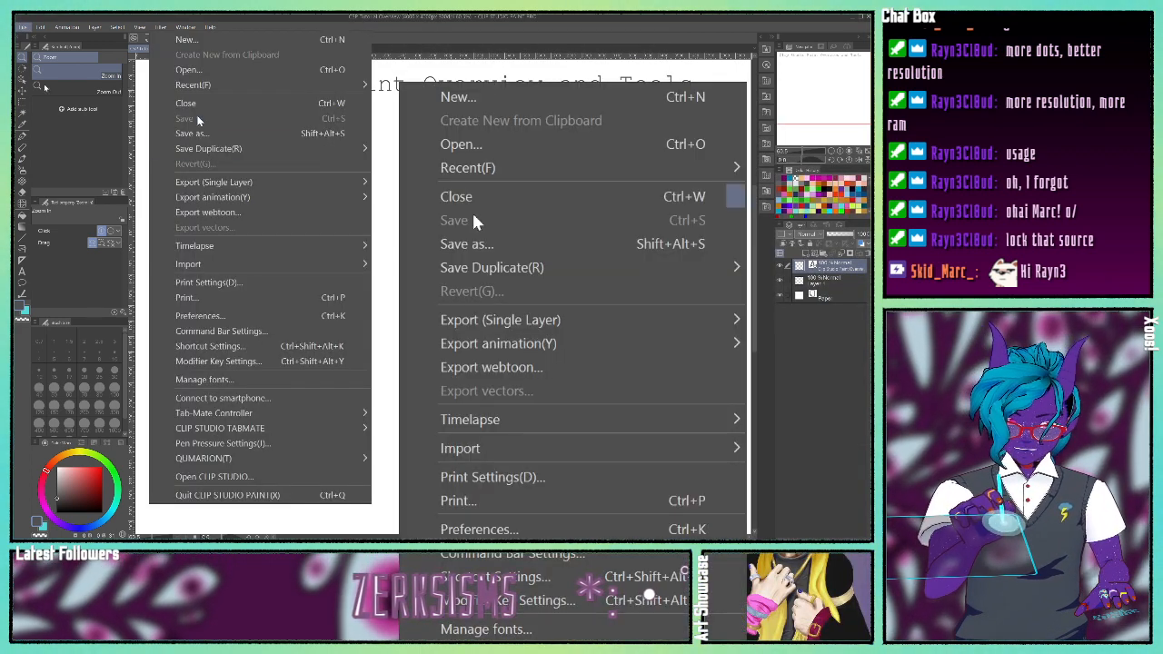
pyautogui.click(279, 332)
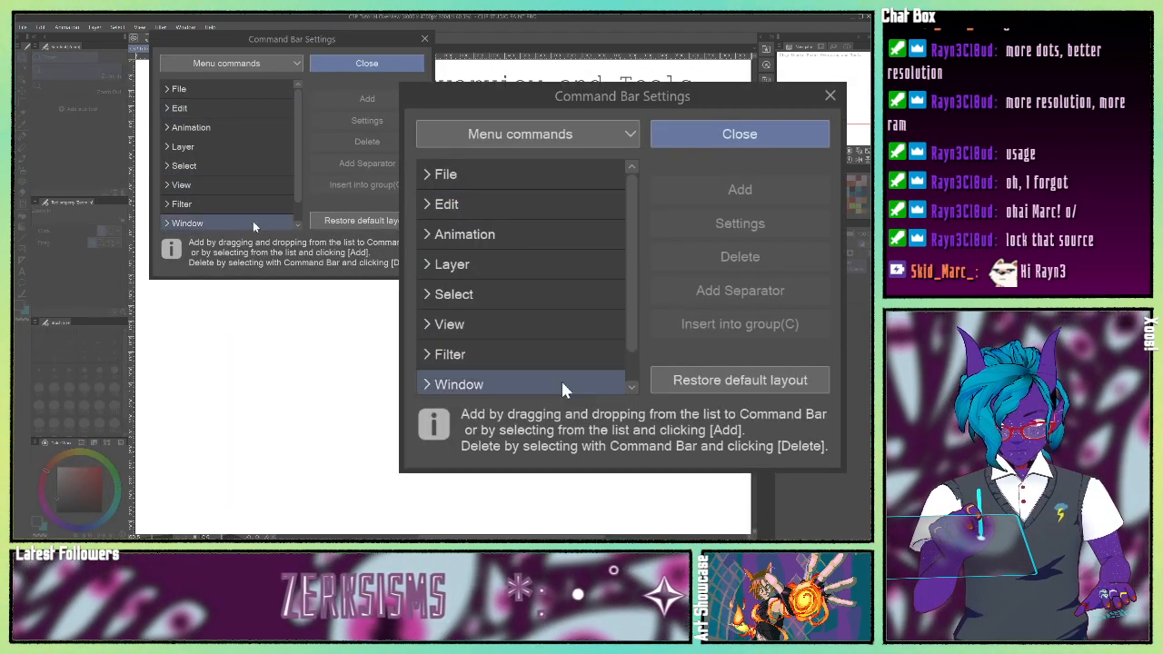
pyautogui.click(423, 40)
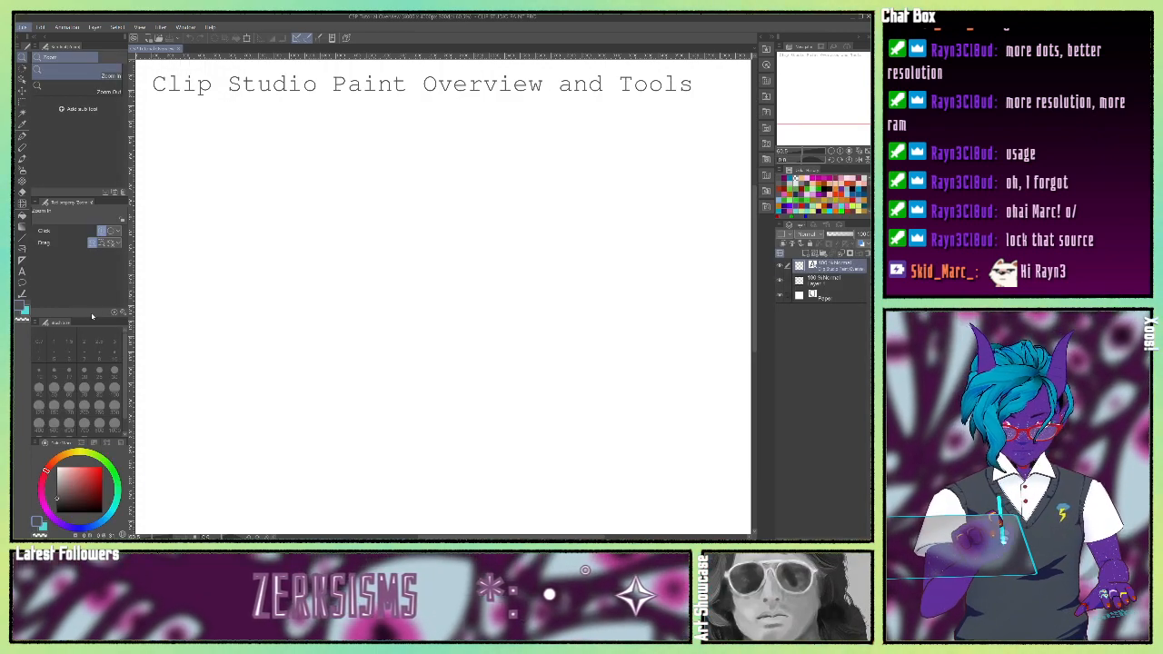
pyautogui.click(22, 27)
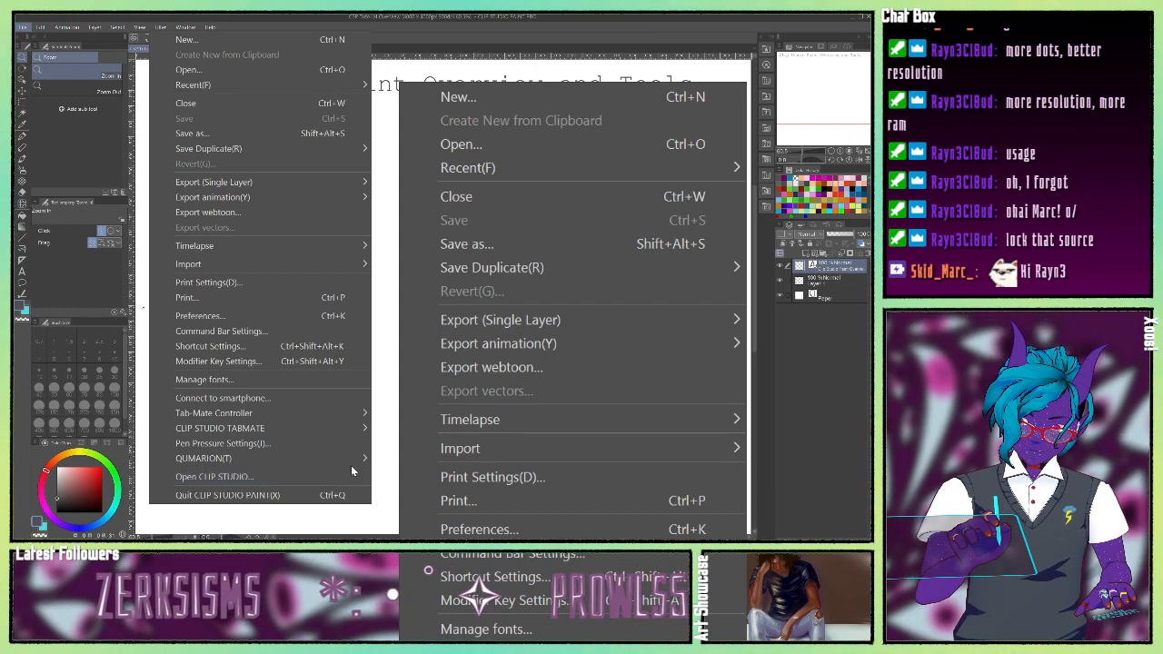
pyautogui.click(301, 182)
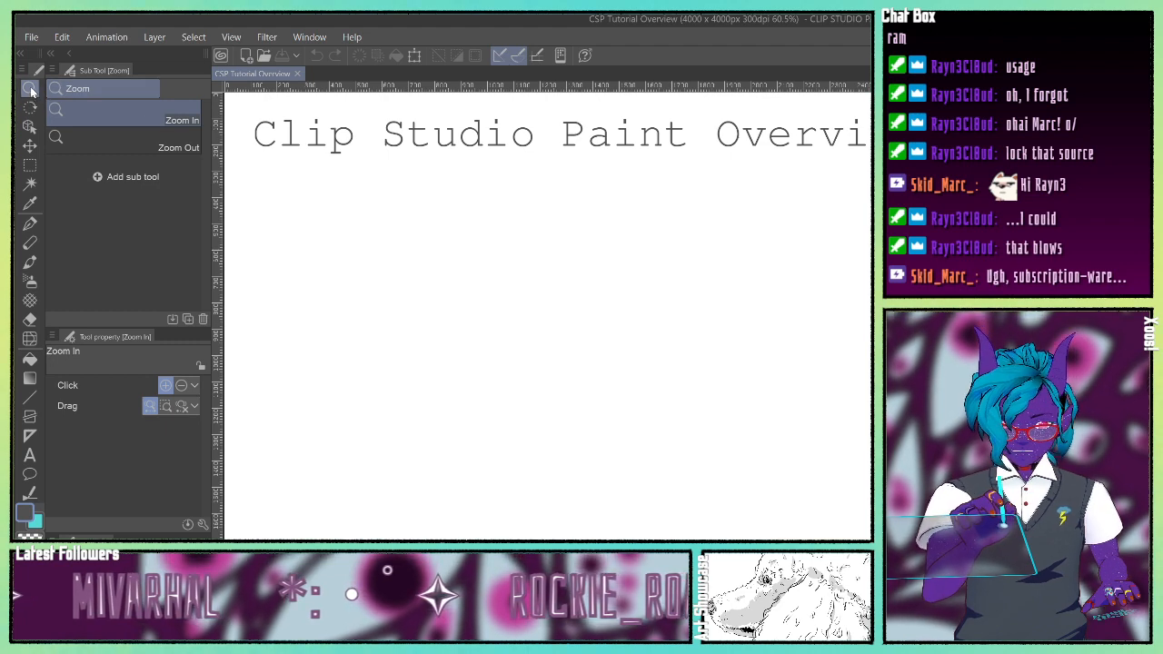
# Step: Try the Zoom tool on the canvas by zooming in to 100%, out to 50%, and back in to 66.7%
pyautogui.click(494, 193)
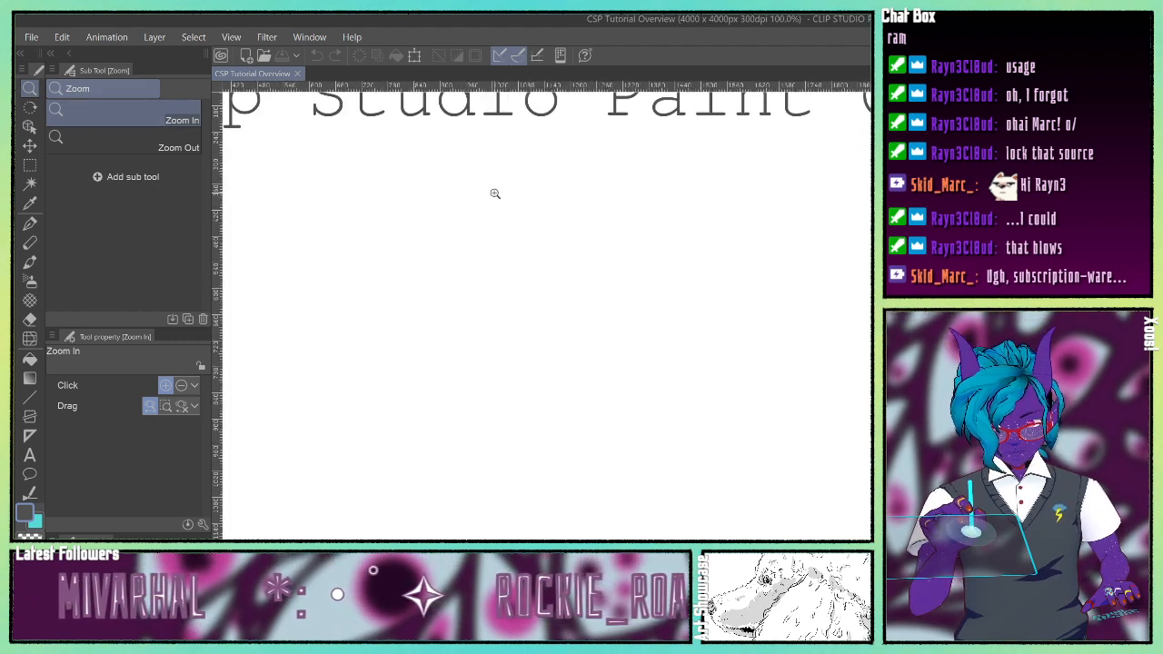
pyautogui.click(123, 141)
pyautogui.click(577, 198)
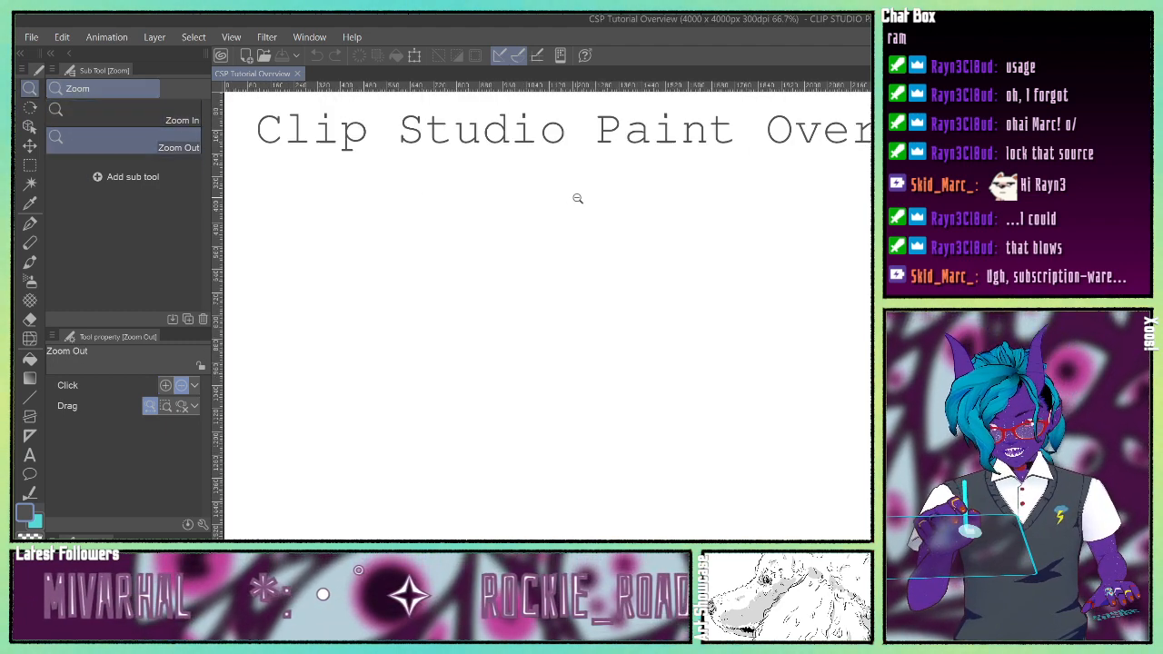
pyautogui.click(577, 199)
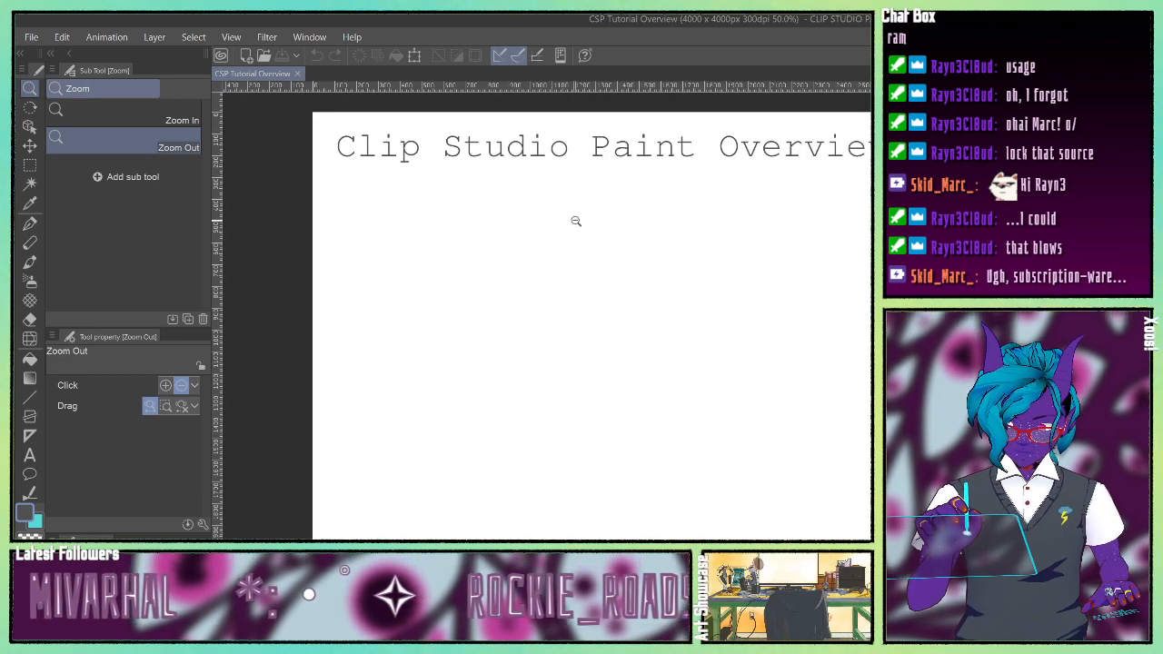
pyautogui.rightClick(576, 221)
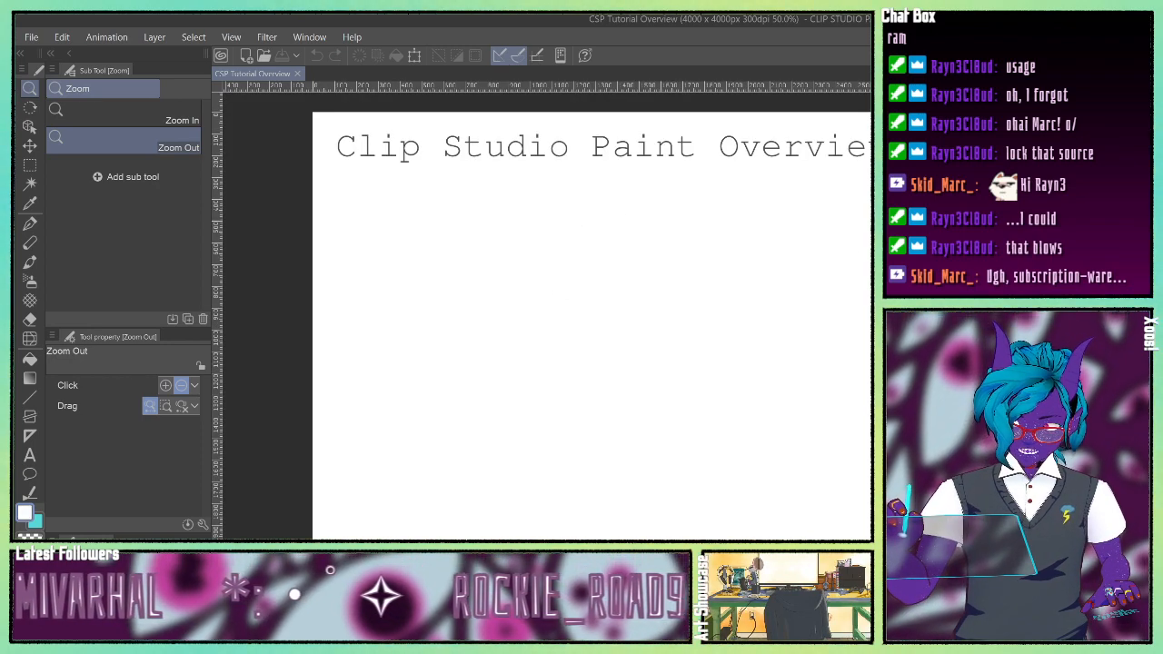
pyautogui.hotkey('ctrl', '+')
pyautogui.moveTo(454, 227); pyautogui.dragTo(508, 333)
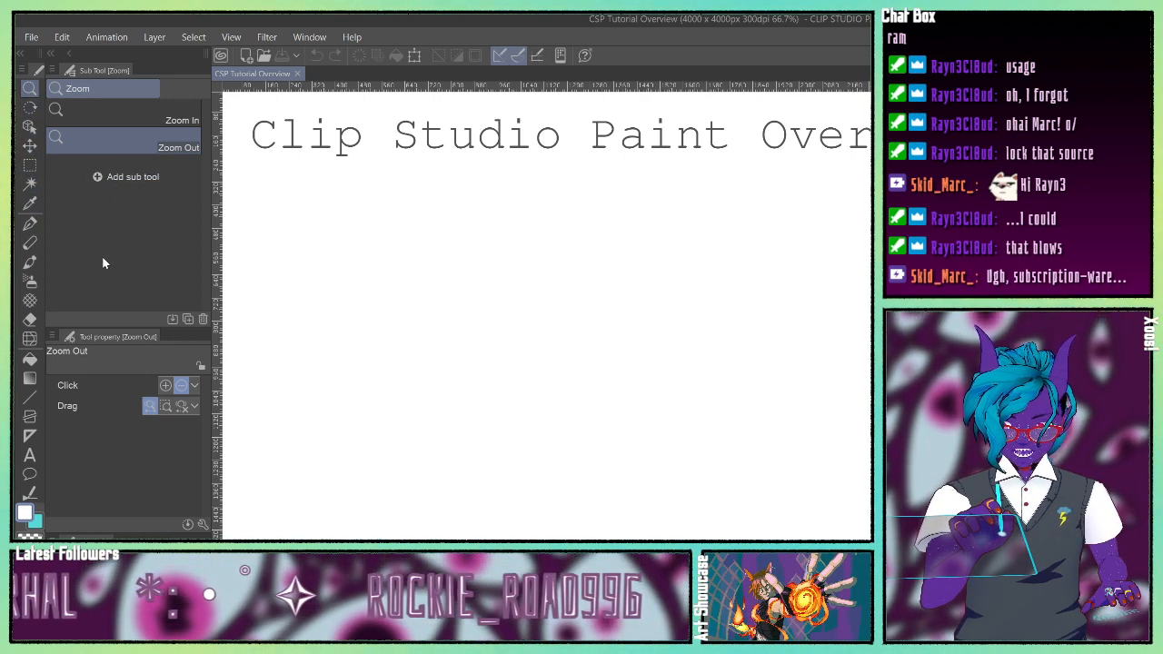
# Step: Try the Move tool by panning the canvas with Hand, and switch to its Rotate sub tool
pyautogui.click(28, 107)
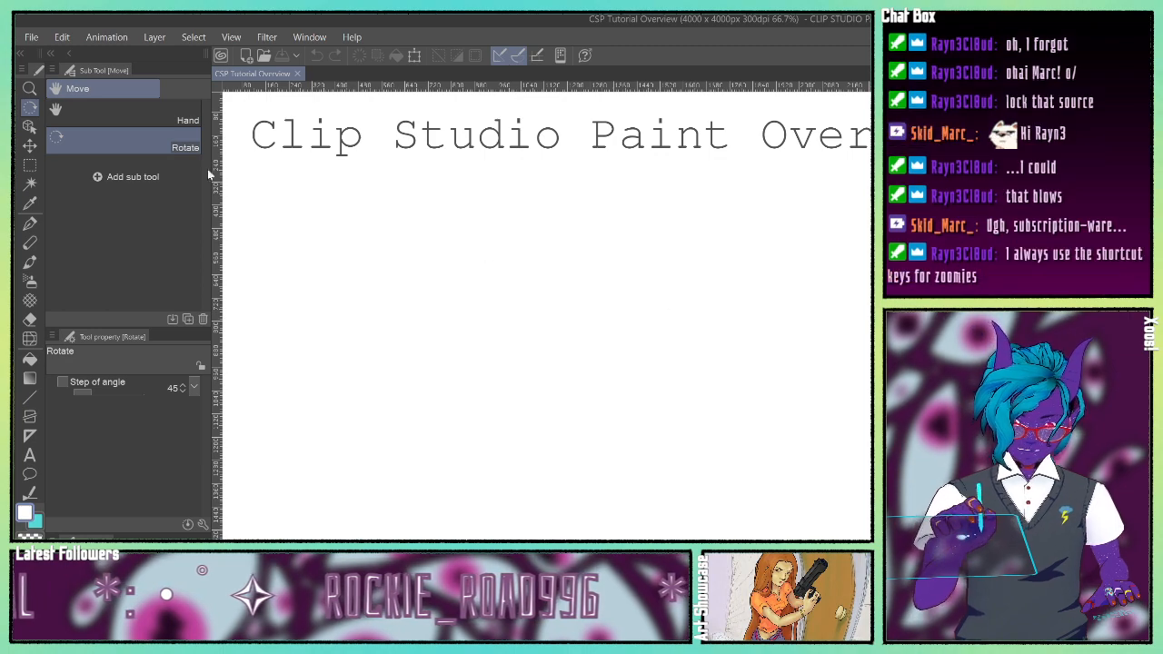
pyautogui.press('h')
pyautogui.moveTo(718, 315)
pyautogui.mouseDown()
pyautogui.moveTo(685, 330)
pyautogui.moveTo(753, 340)
pyautogui.moveTo(754, 316)
pyautogui.moveTo(810, 348)
pyautogui.moveTo(868, 532)
pyautogui.moveTo(558, 408)
pyautogui.moveTo(605, 325)
pyautogui.moveTo(818, 359)
pyautogui.moveTo(727, 409)
pyautogui.moveTo(645, 416)
pyautogui.moveTo(688, 385)
pyautogui.moveTo(744, 381)
pyautogui.moveTo(776, 397)
pyautogui.moveTo(763, 391)
pyautogui.moveTo(858, 391)
pyautogui.mouseUp()
pyautogui.click(120, 146)
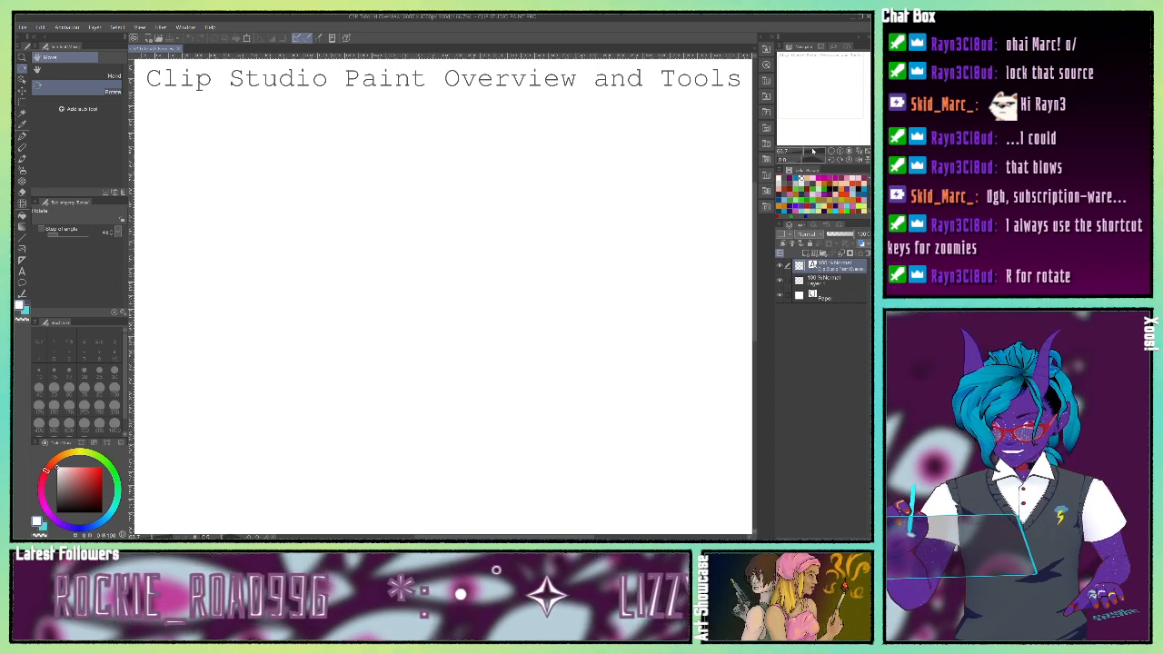
# Step: Flip the canvas view horizontally and back, and flip it vertically and back
pyautogui.click(859, 162)
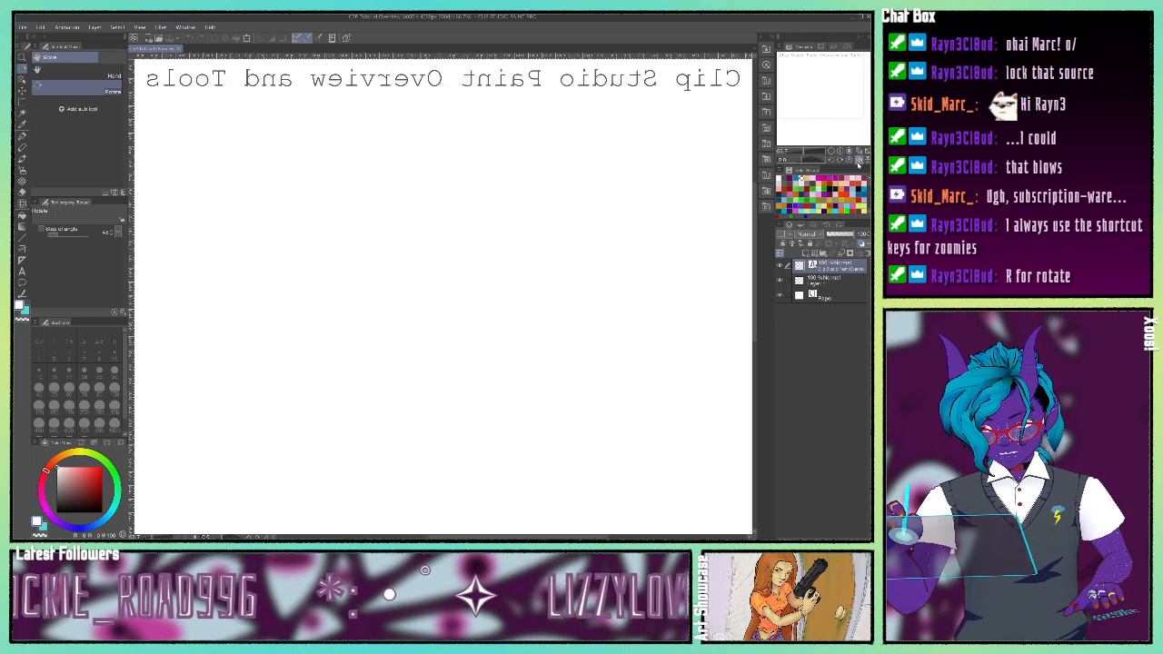
pyautogui.click(859, 162)
pyautogui.click(865, 161)
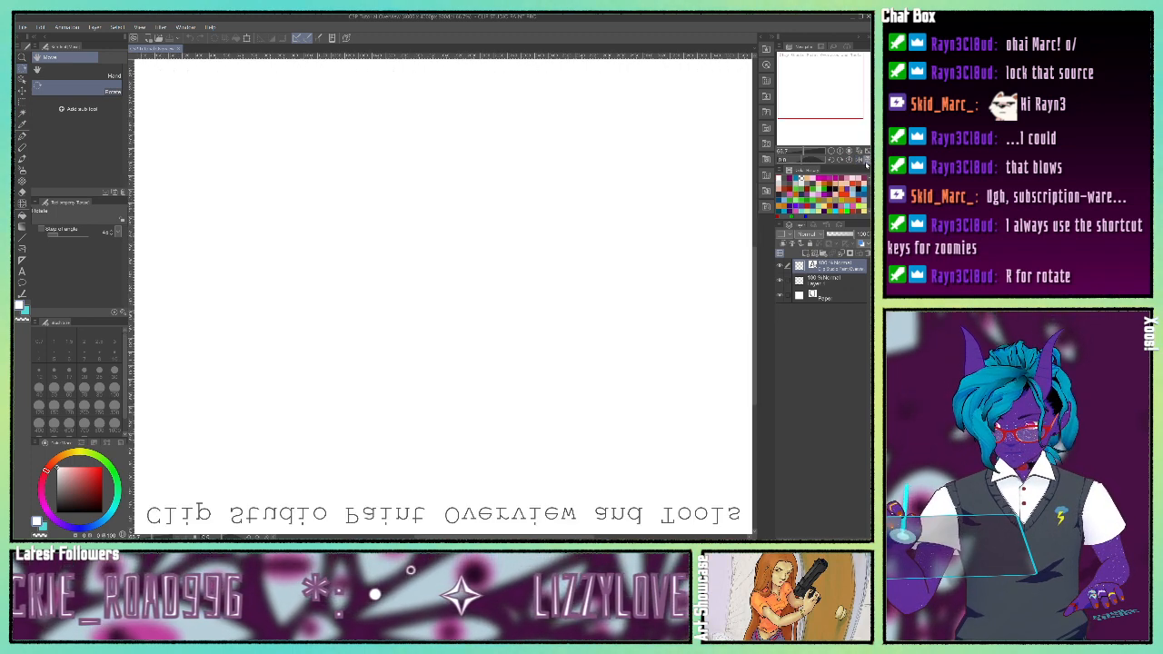
pyautogui.click(865, 162)
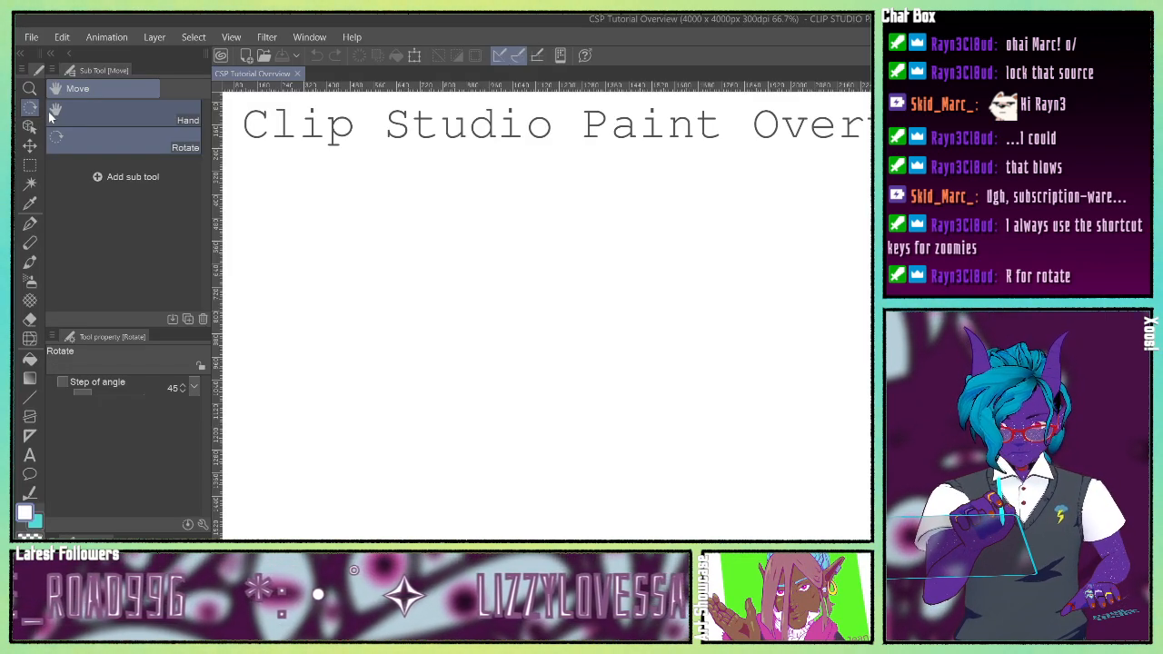
# Step: Look through the Operation tool's Object, Select layer, Light table and Edit timeline sub tools
pyautogui.click(30, 127)
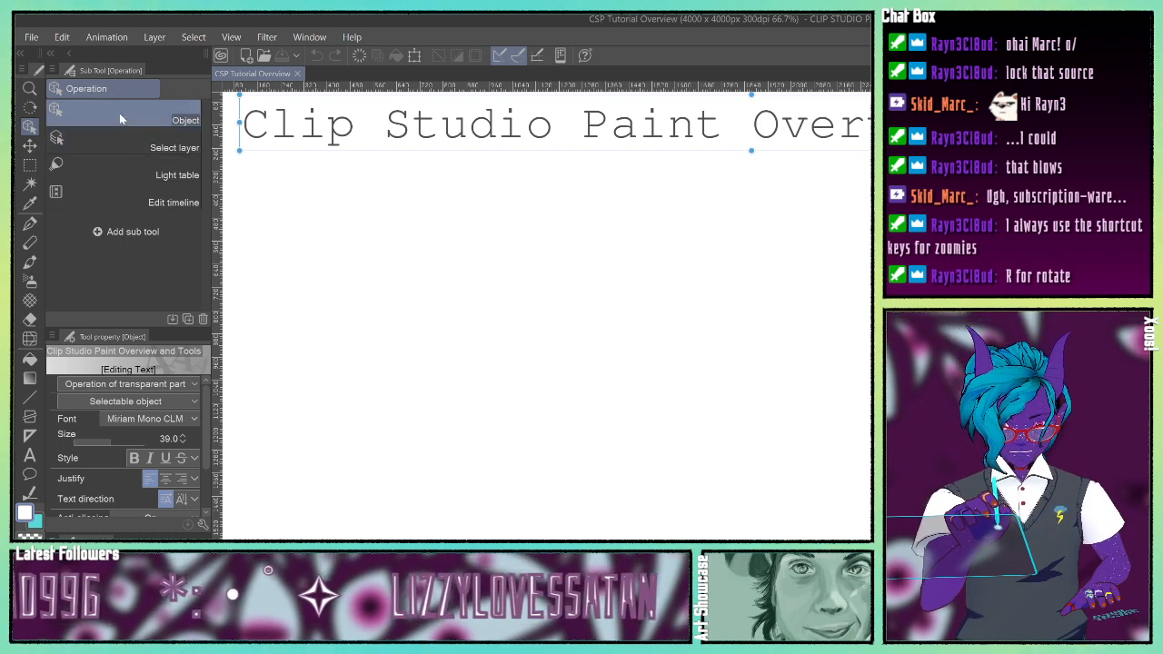
pyautogui.click(123, 145)
pyautogui.click(115, 178)
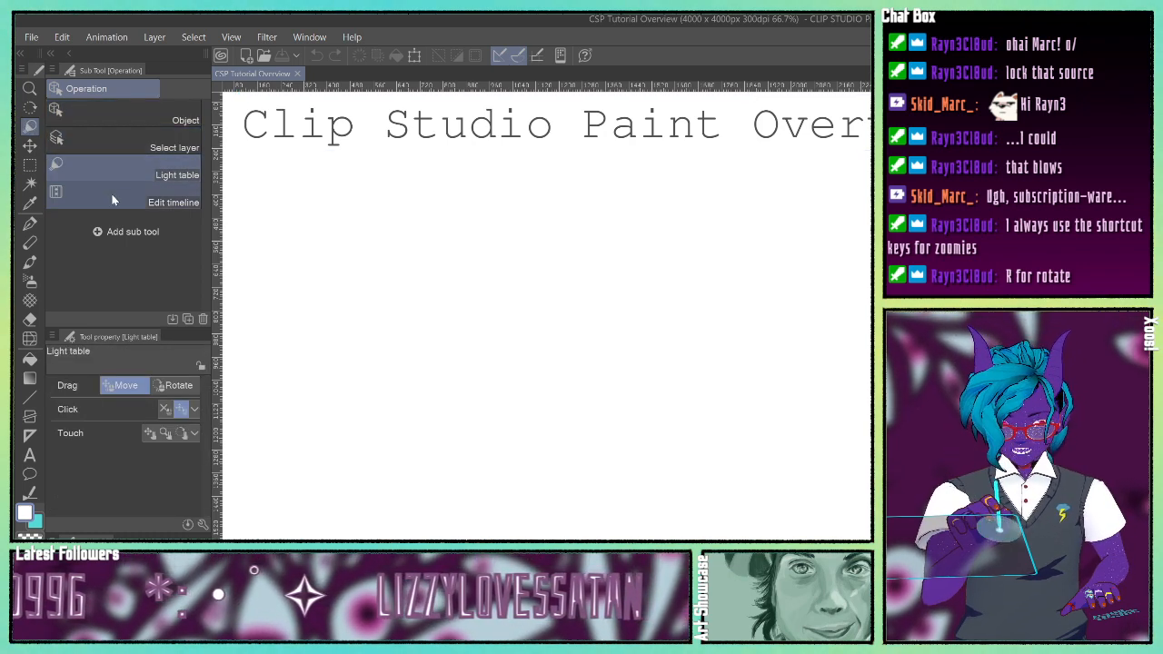
pyautogui.click(112, 190)
# Step: Try moving the title text down the page with the Object sub tool, and undo the move
pyautogui.click(125, 116)
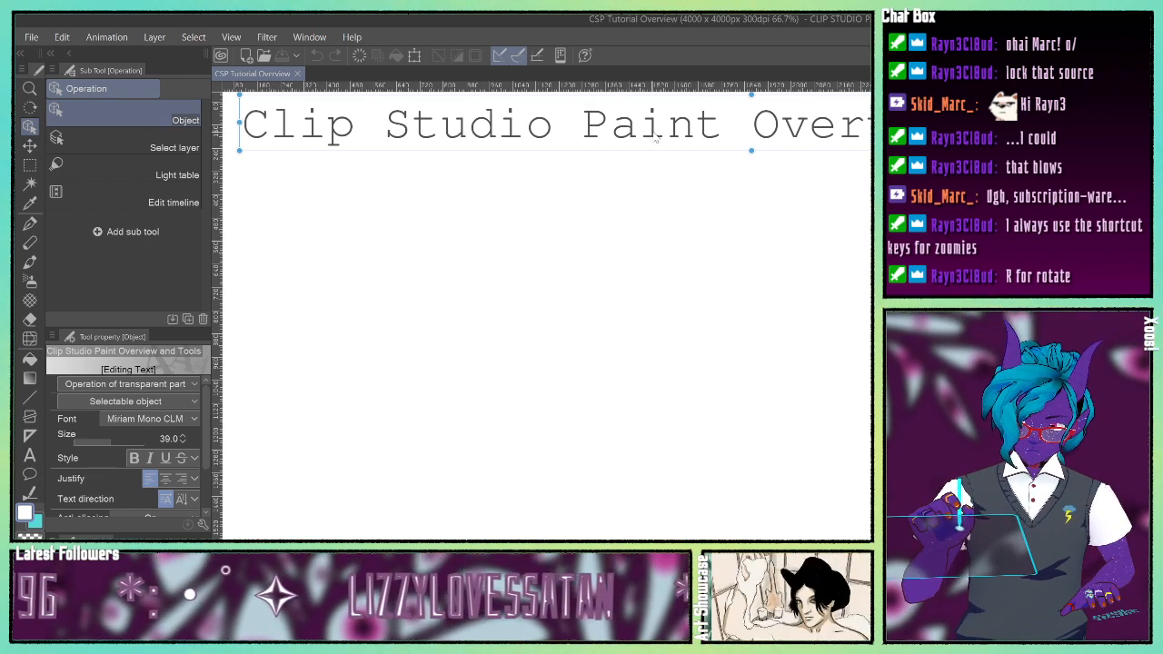
pyautogui.moveTo(652, 136); pyautogui.dragTo(648, 197)
pyautogui.hotkey('ctrl', 'z')
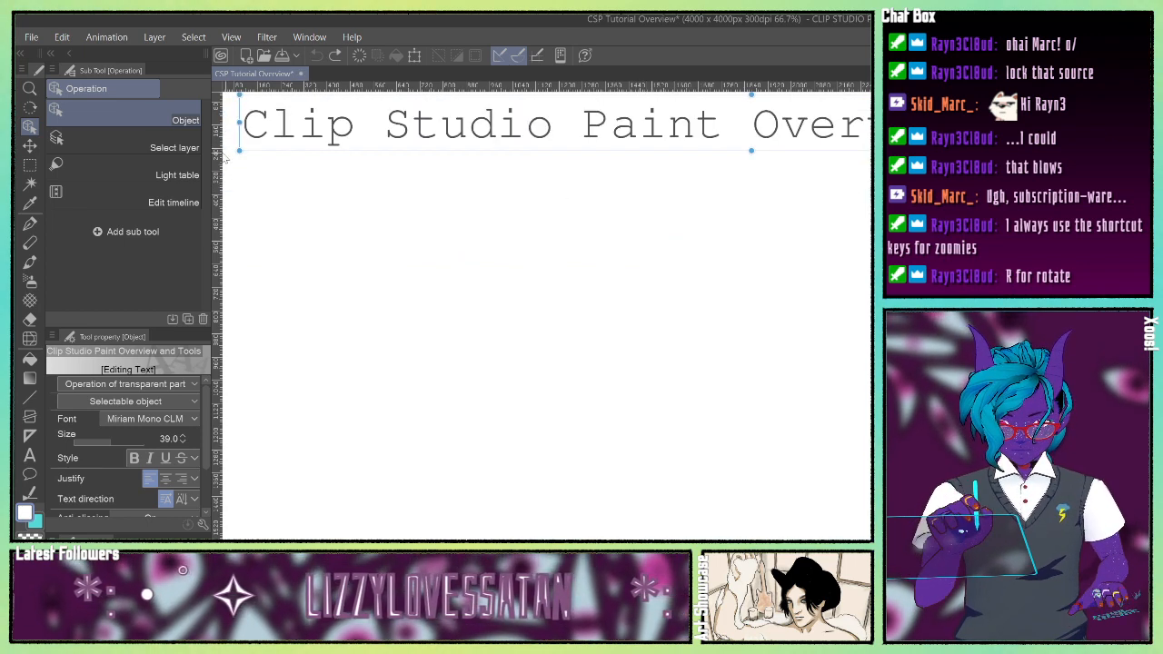
# Step: View the properties of the Select layer, Light table and Edit timeline sub tools in turn
pyautogui.click(94, 147)
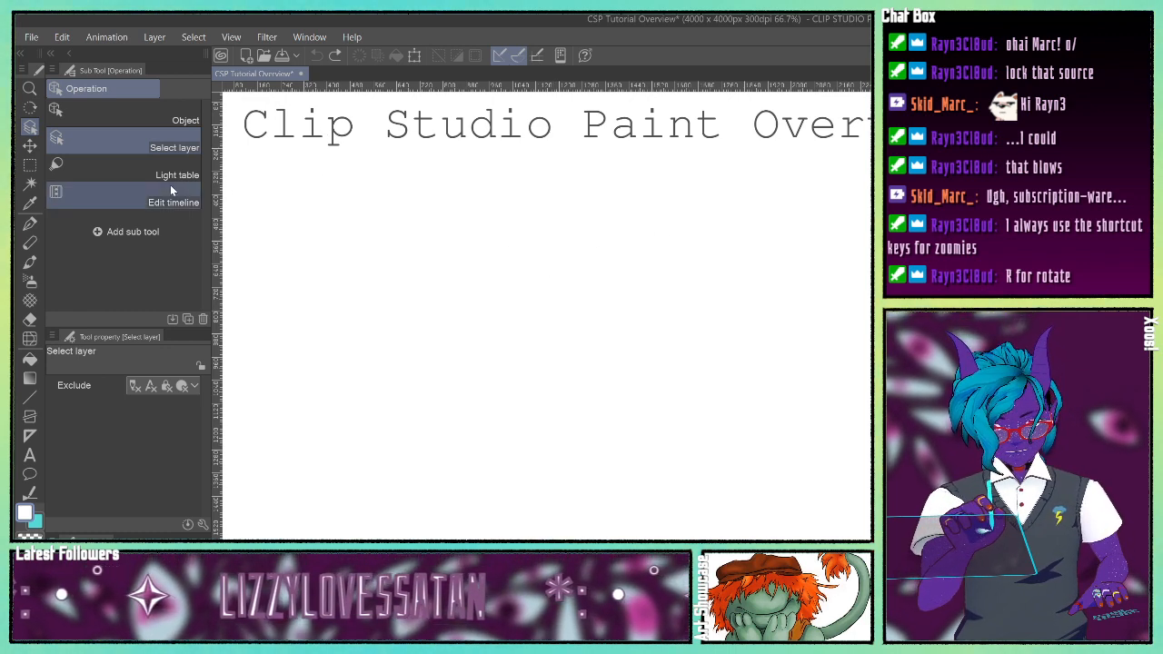
pyautogui.click(131, 176)
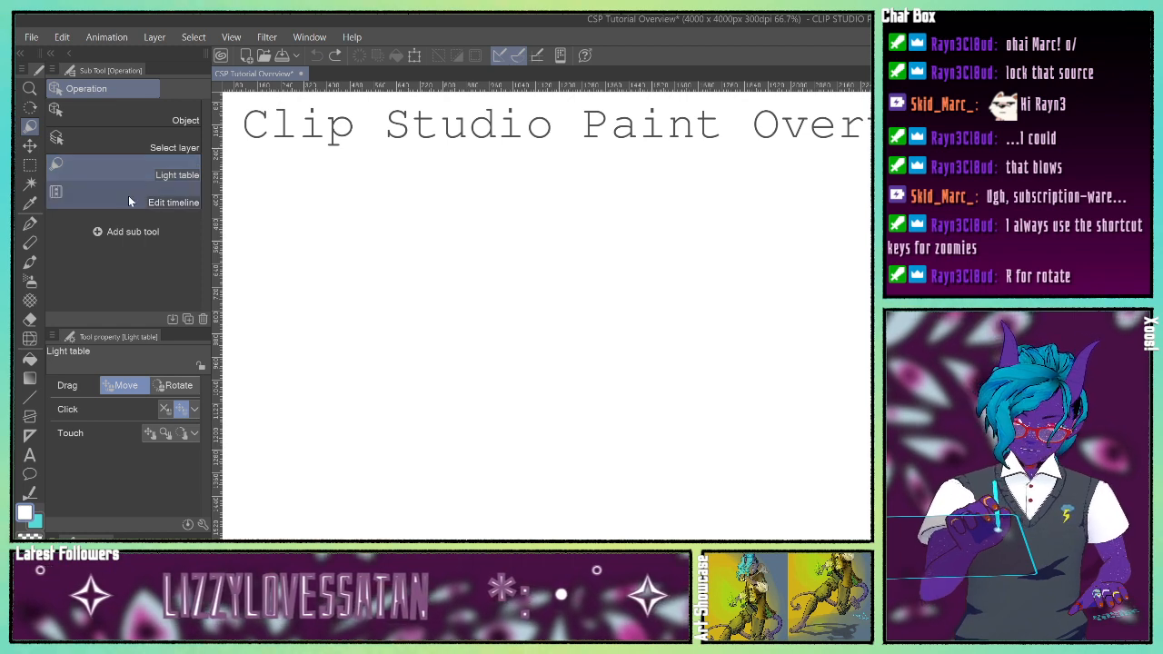
pyautogui.click(129, 201)
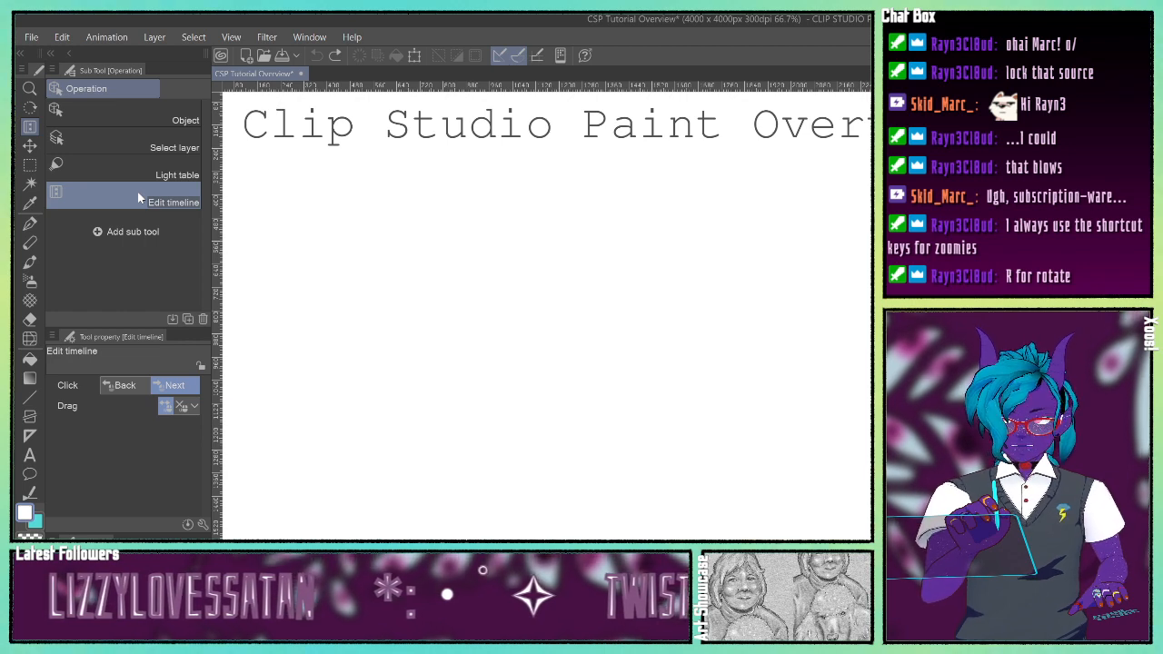
# Step: Try the Move layer tool by moving the title text down the canvas twice, undoing each move
pyautogui.click(30, 147)
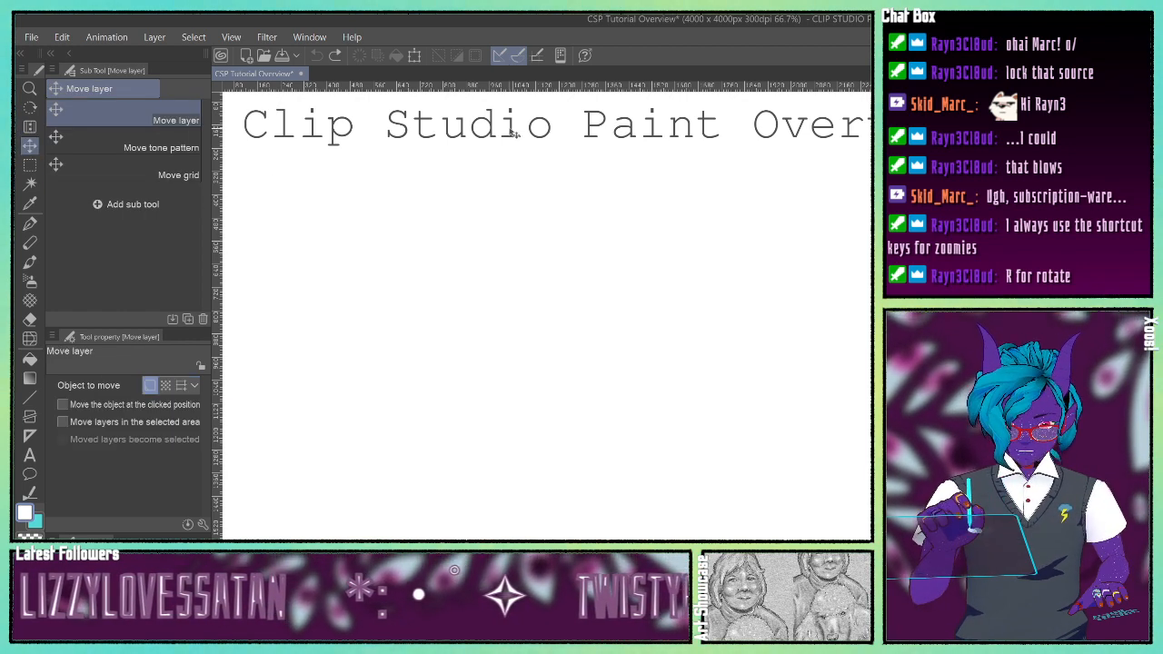
pyautogui.moveTo(513, 136); pyautogui.dragTo(485, 307)
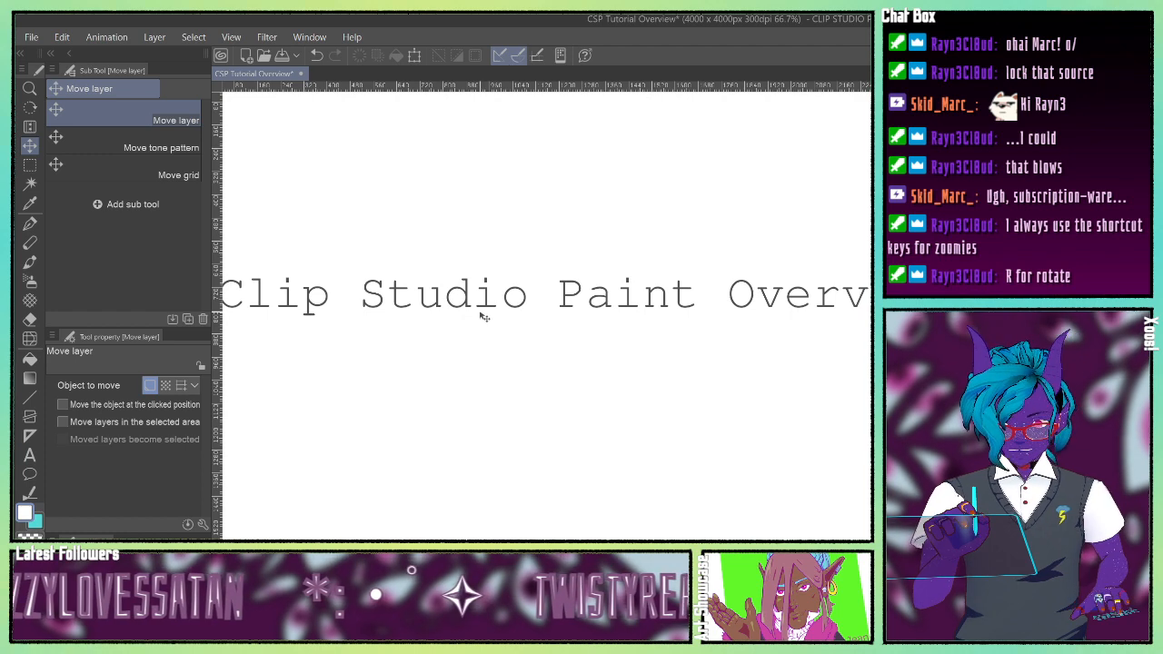
pyautogui.hotkey('ctrl', 'z')
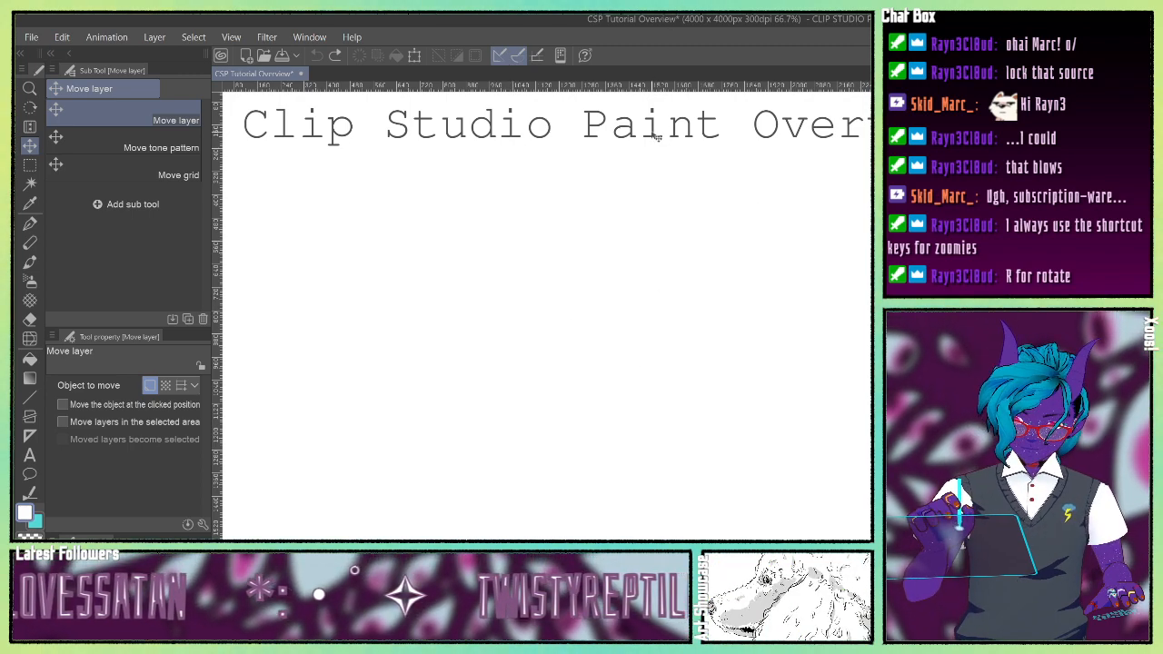
pyautogui.moveTo(651, 137)
pyautogui.mouseDown()
pyautogui.moveTo(844, 242)
pyautogui.moveTo(530, 212)
pyautogui.moveTo(605, 312)
pyautogui.moveTo(576, 368)
pyautogui.mouseUp()
pyautogui.hotkey('ctrl', 'z')
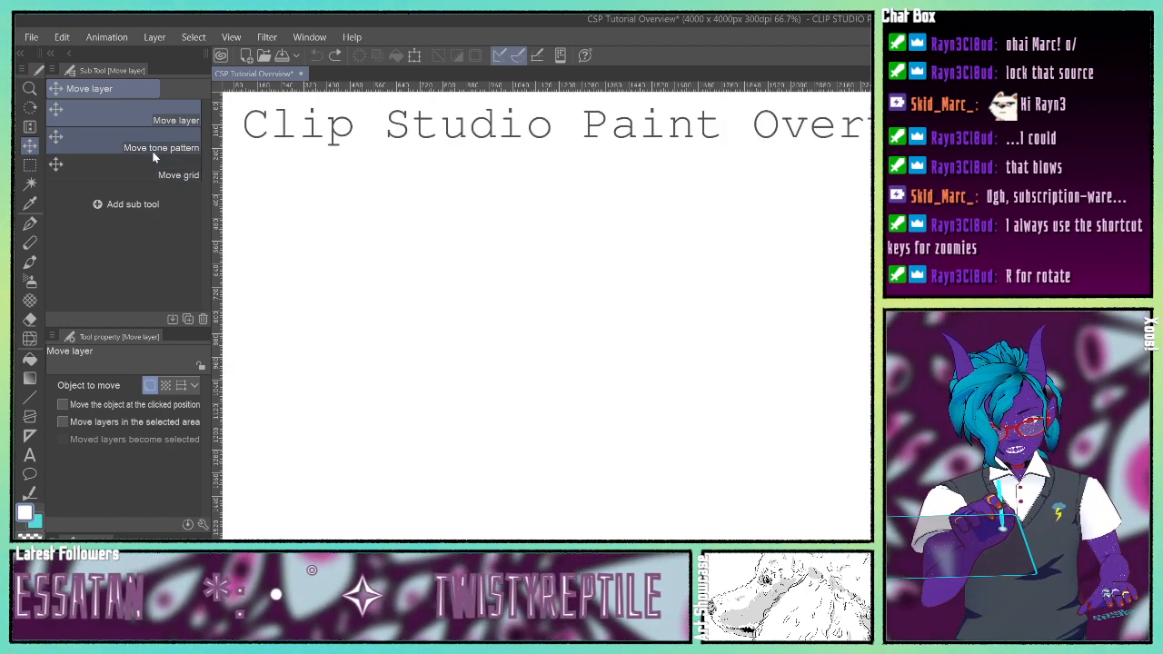
# Step: Try the Rectangle selection tool by selecting areas over and below the title, clearing each selection
pyautogui.click(30, 166)
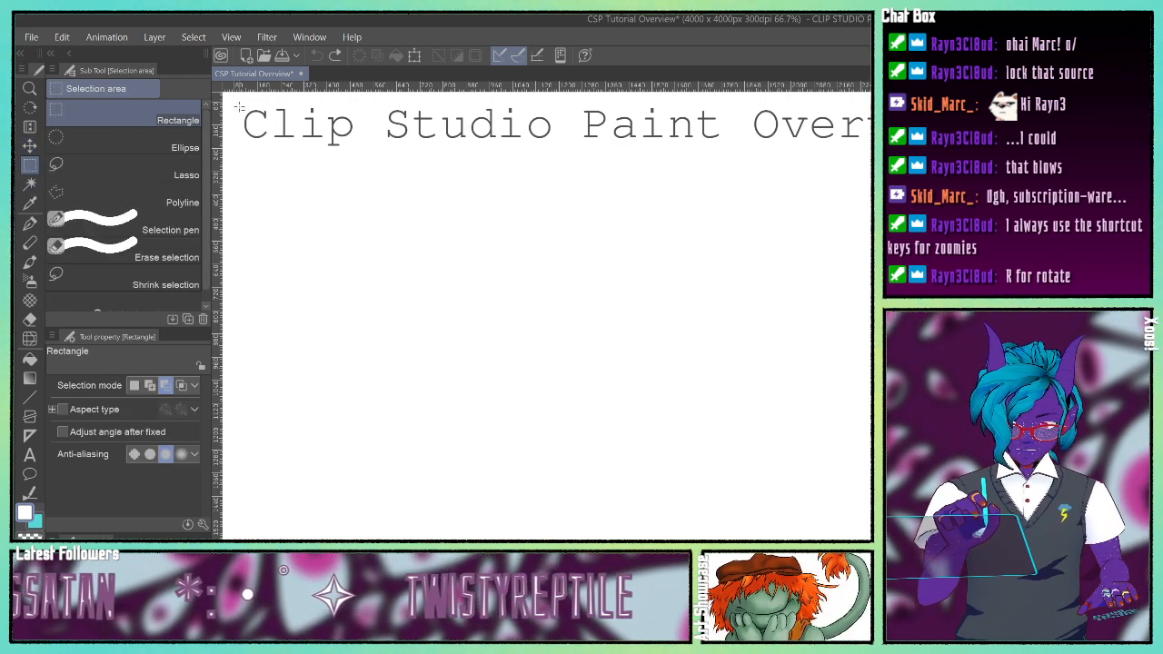
pyautogui.moveTo(235, 104); pyautogui.dragTo(844, 417)
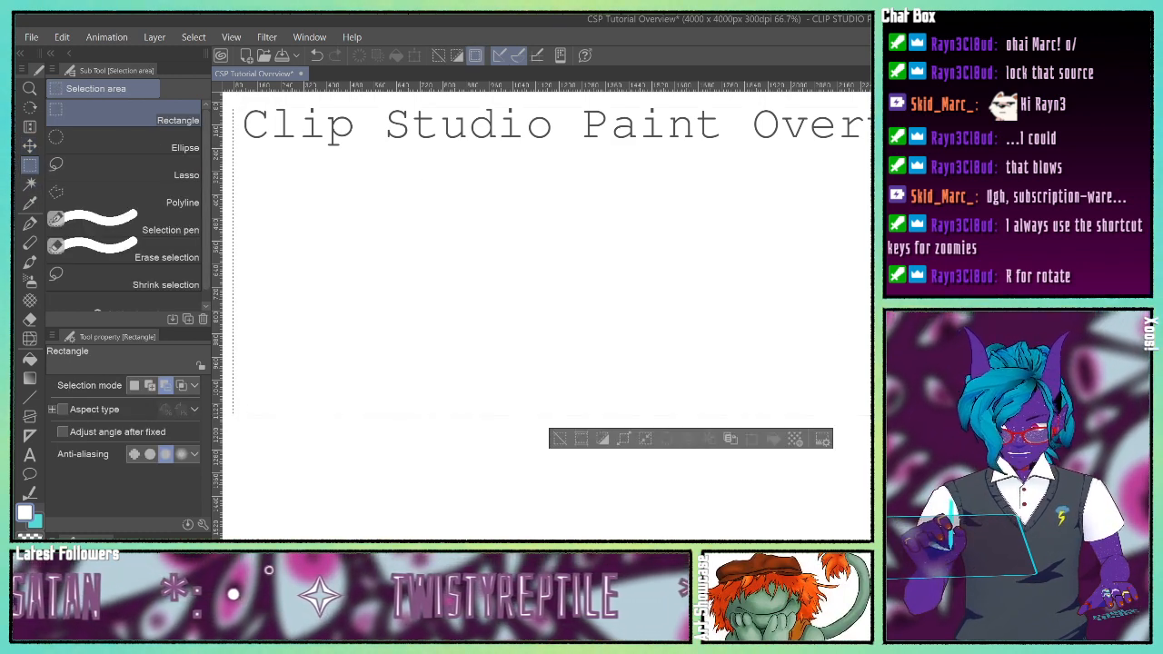
pyautogui.click(459, 238)
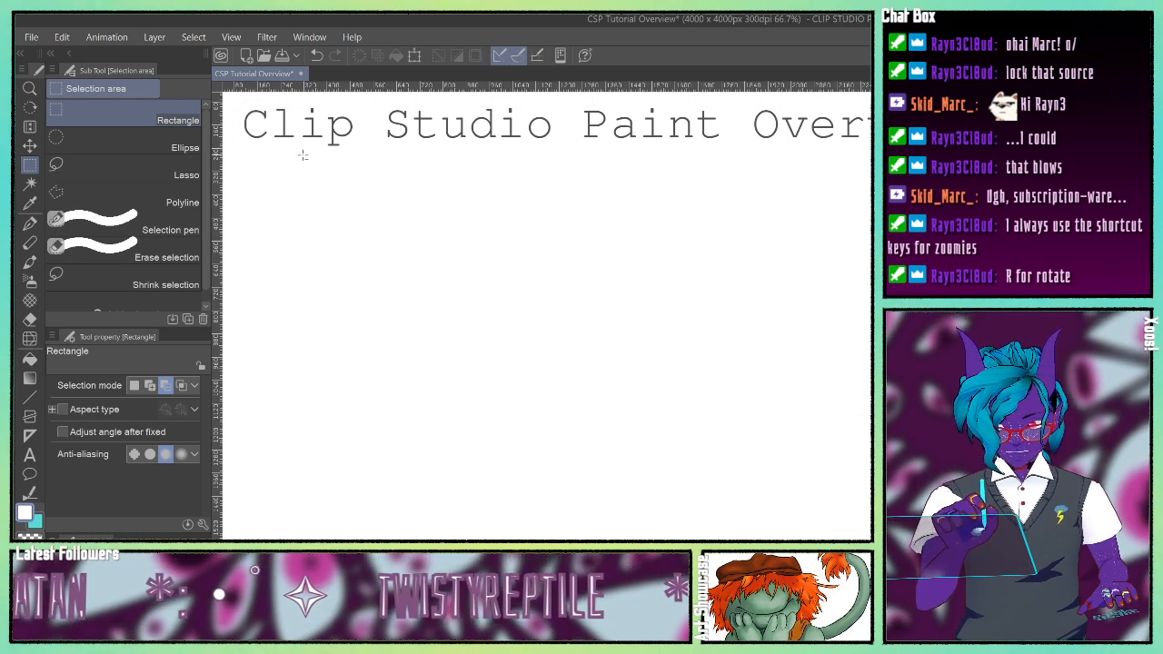
pyautogui.moveTo(302, 155); pyautogui.dragTo(693, 330)
pyautogui.click(364, 353)
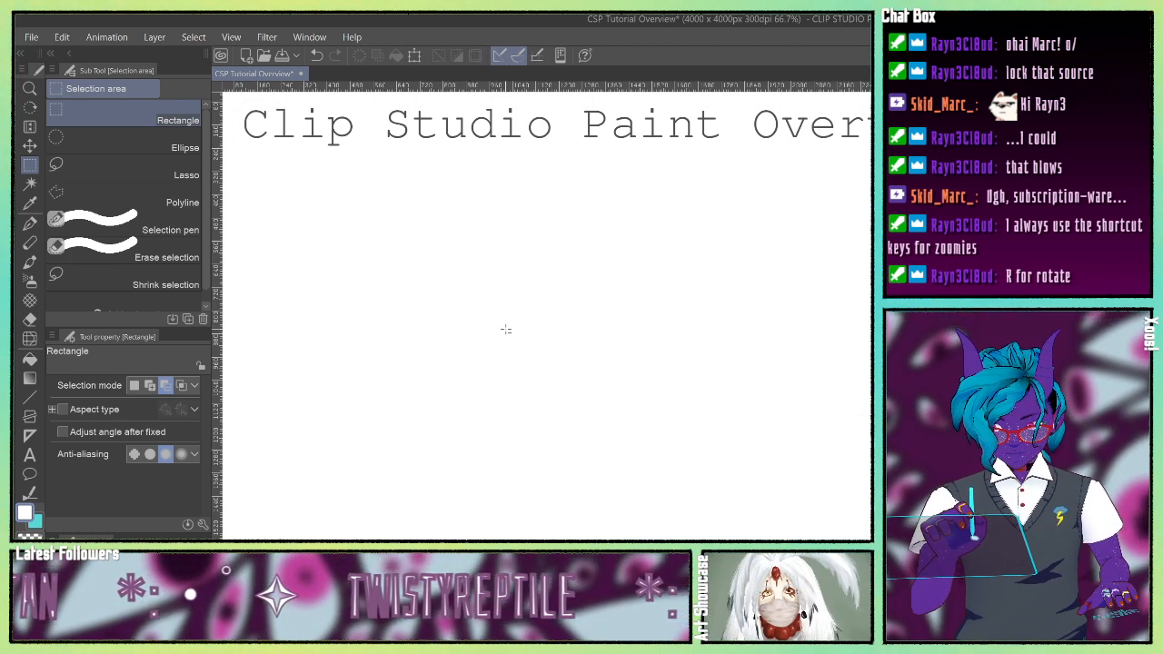
# Step: Practise subtracting rectangles from a large selection below the title, and replace it with a rectangular selection around "Studio Paint"
pyautogui.moveTo(400, 247); pyautogui.dragTo(628, 536)
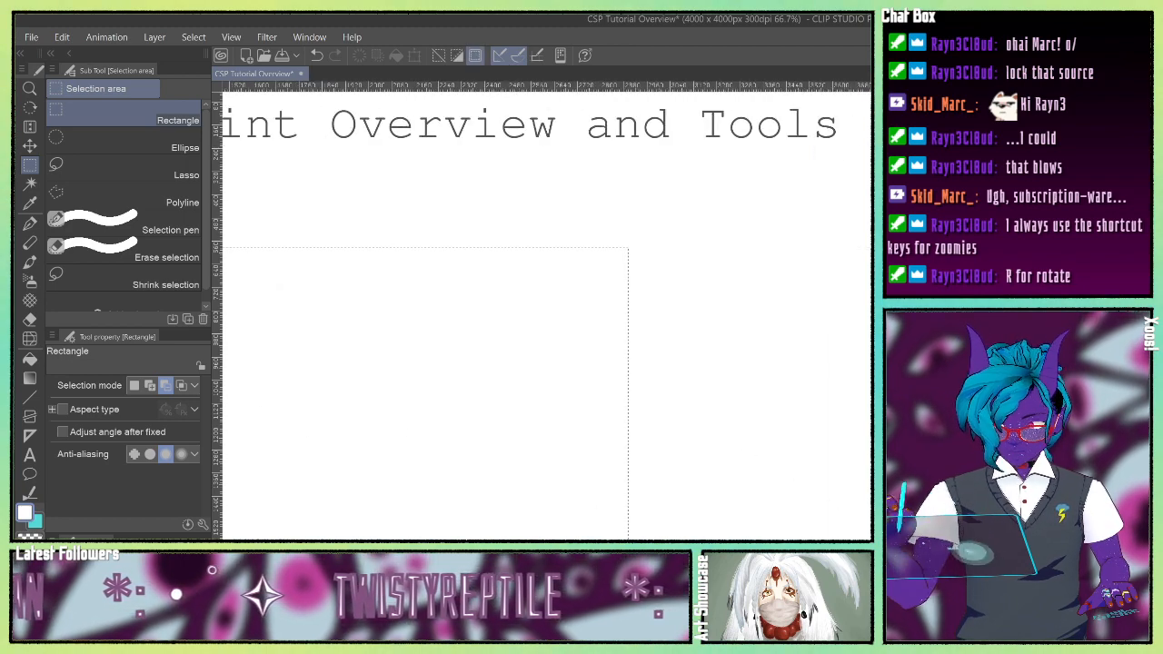
pyautogui.moveTo(236, 345); pyautogui.dragTo(575, 372)
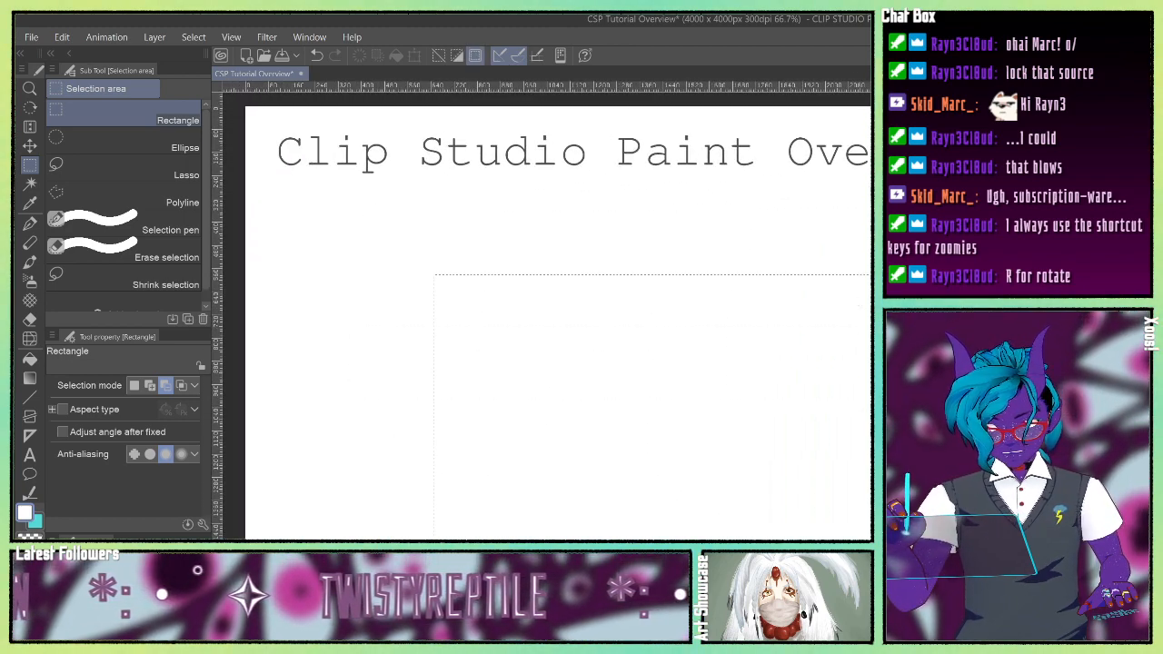
pyautogui.moveTo(441, 123); pyautogui.dragTo(871, 348)
pyautogui.moveTo(334, 205); pyautogui.dragTo(871, 456)
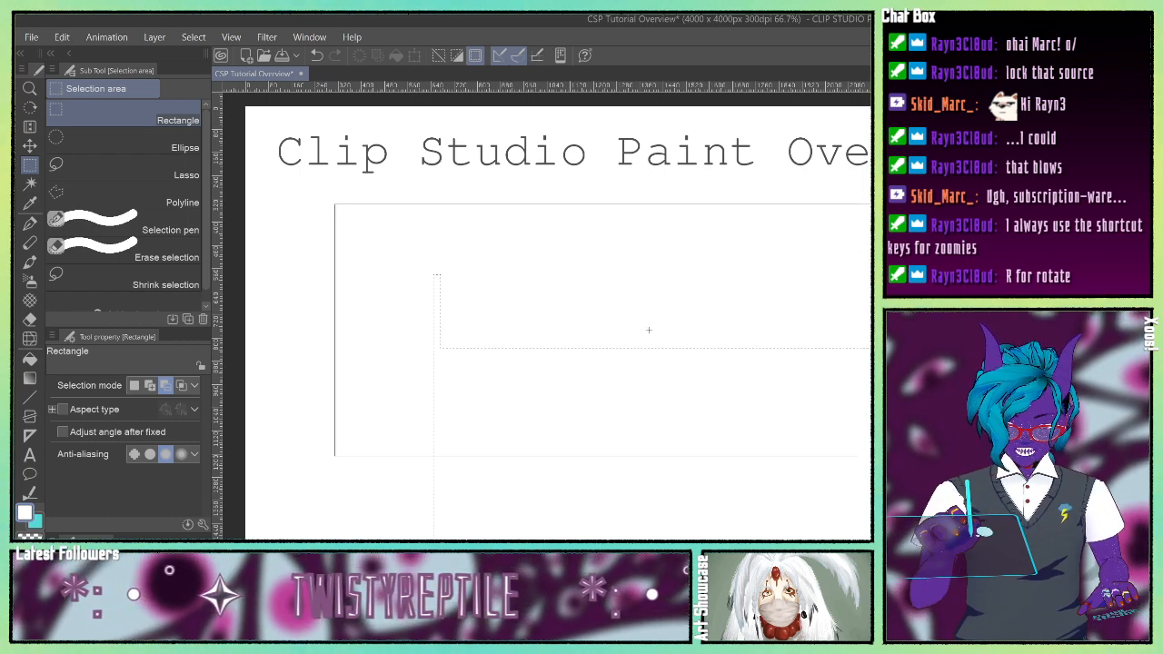
pyautogui.moveTo(802, 467); pyautogui.dragTo(802, 467)
pyautogui.moveTo(391, 136); pyautogui.dragTo(810, 302)
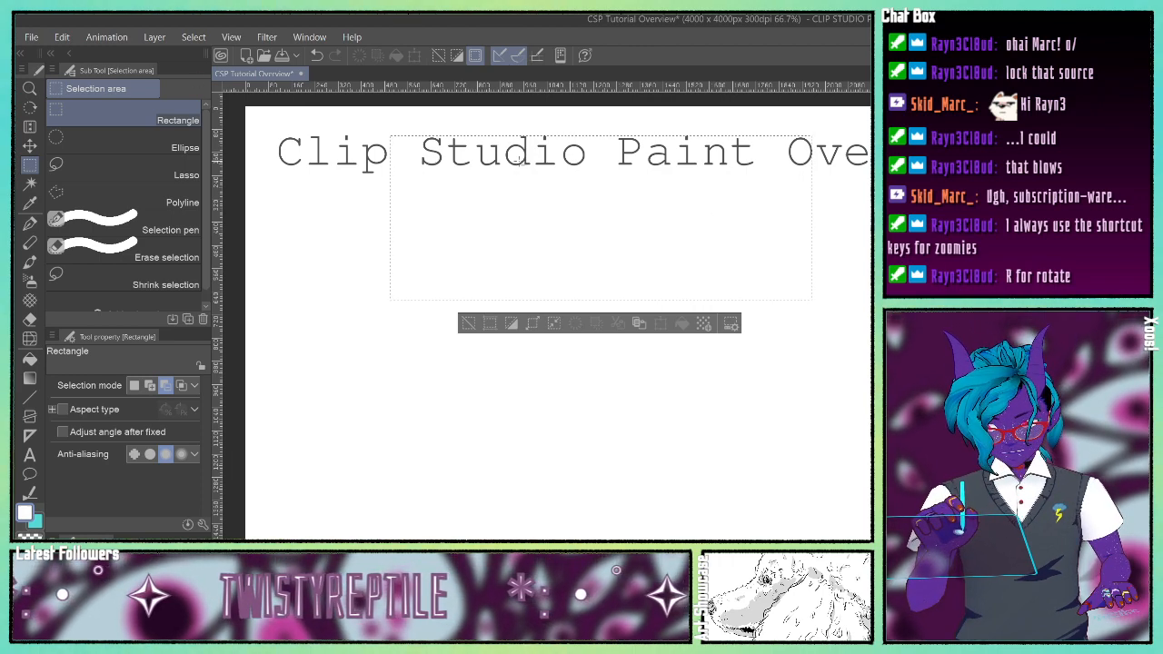
# Step: Shrink the selected area by 8 px, and expand it by 1 px
pyautogui.click(192, 38)
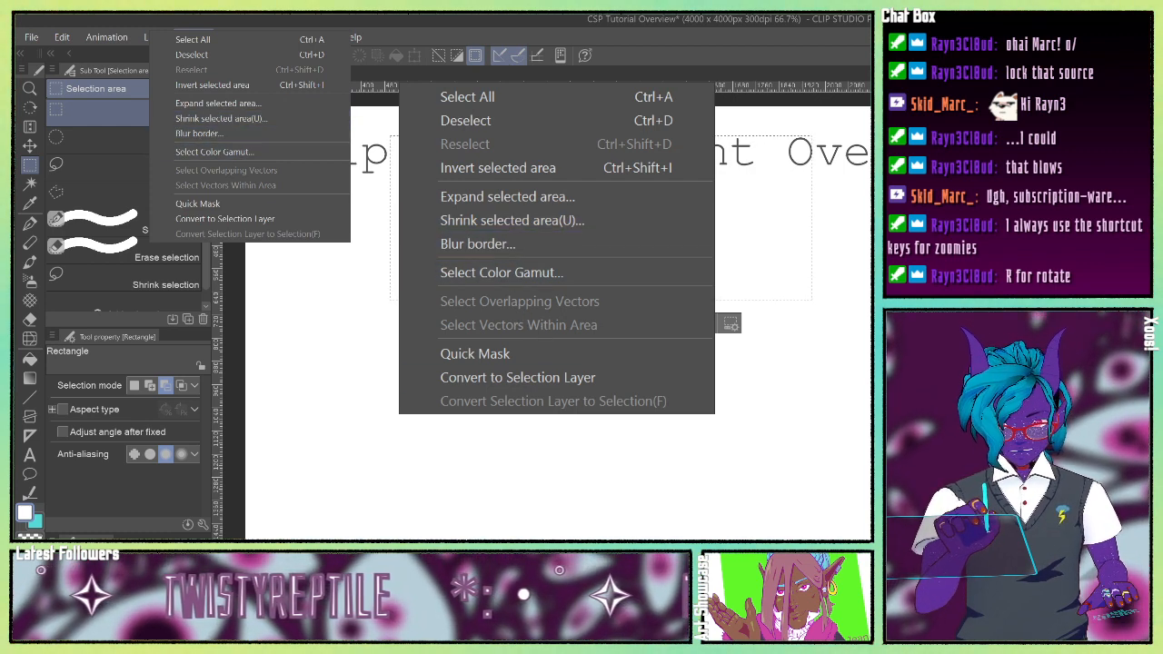
pyautogui.click(420, 390)
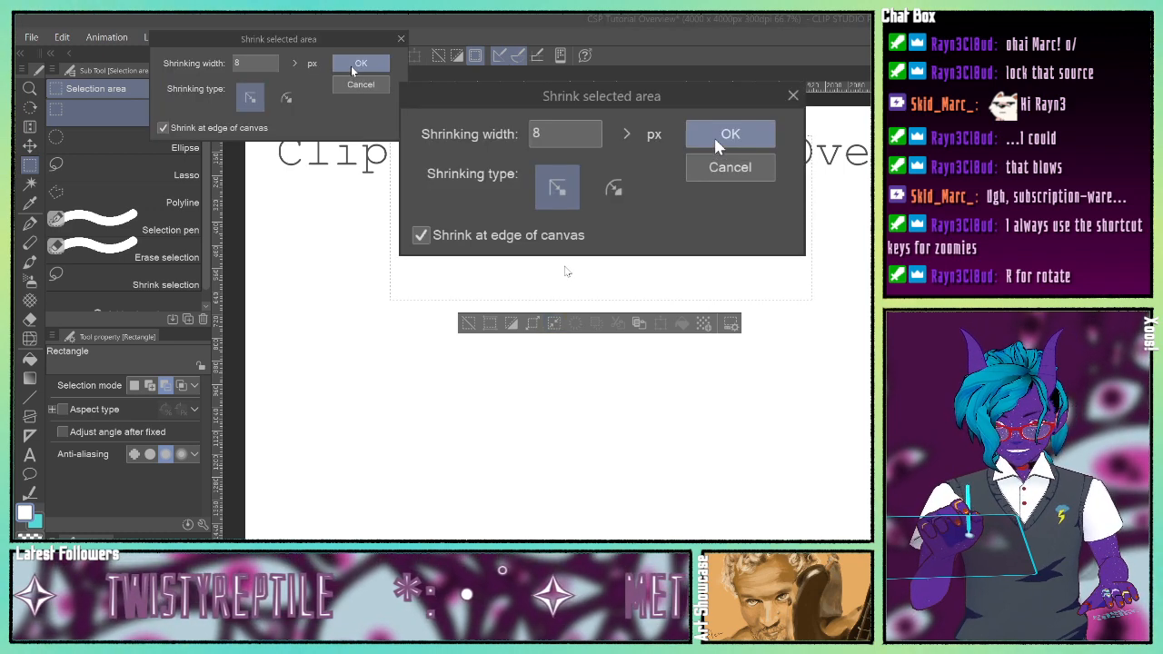
pyautogui.click(353, 70)
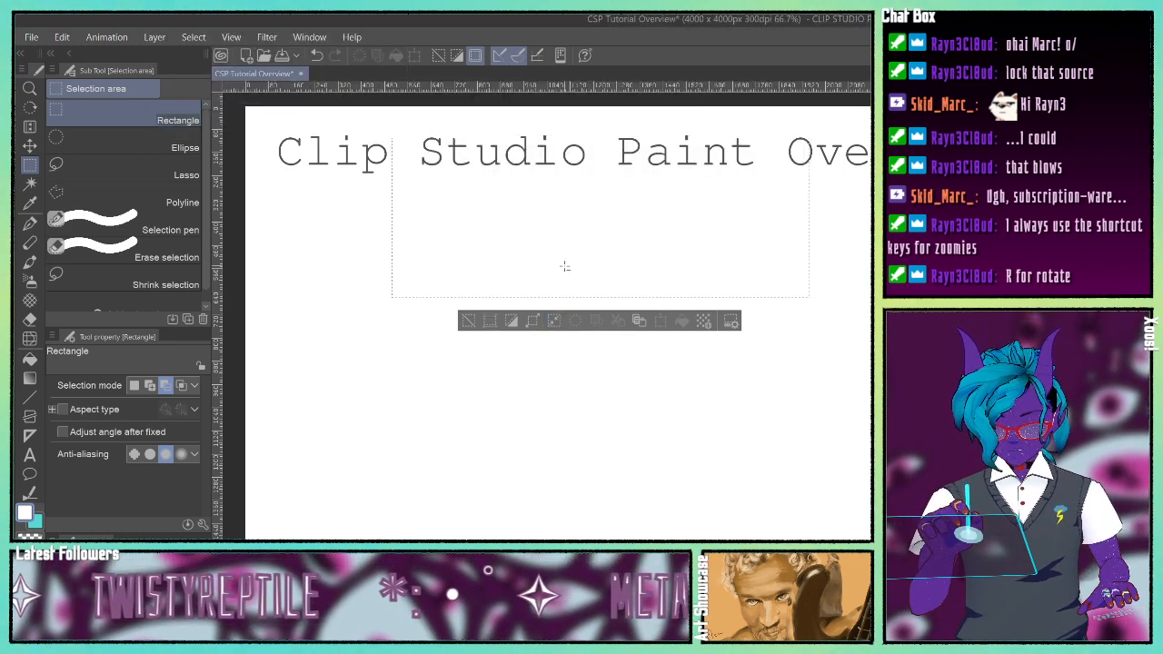
pyautogui.click(533, 320)
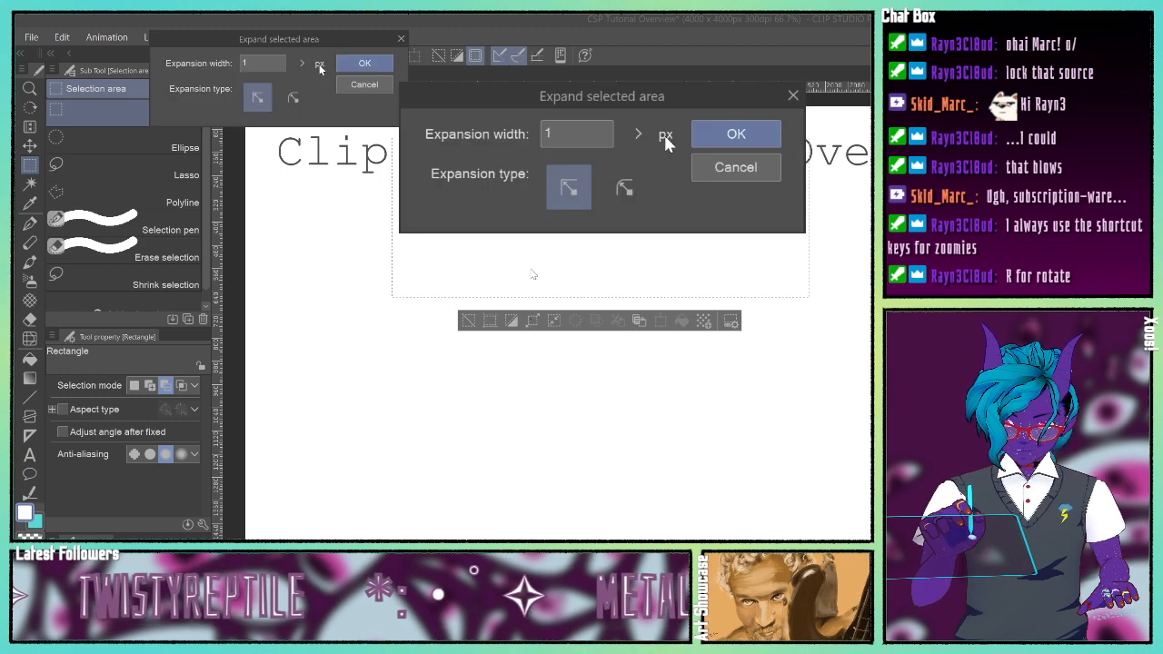
pyautogui.click(719, 136)
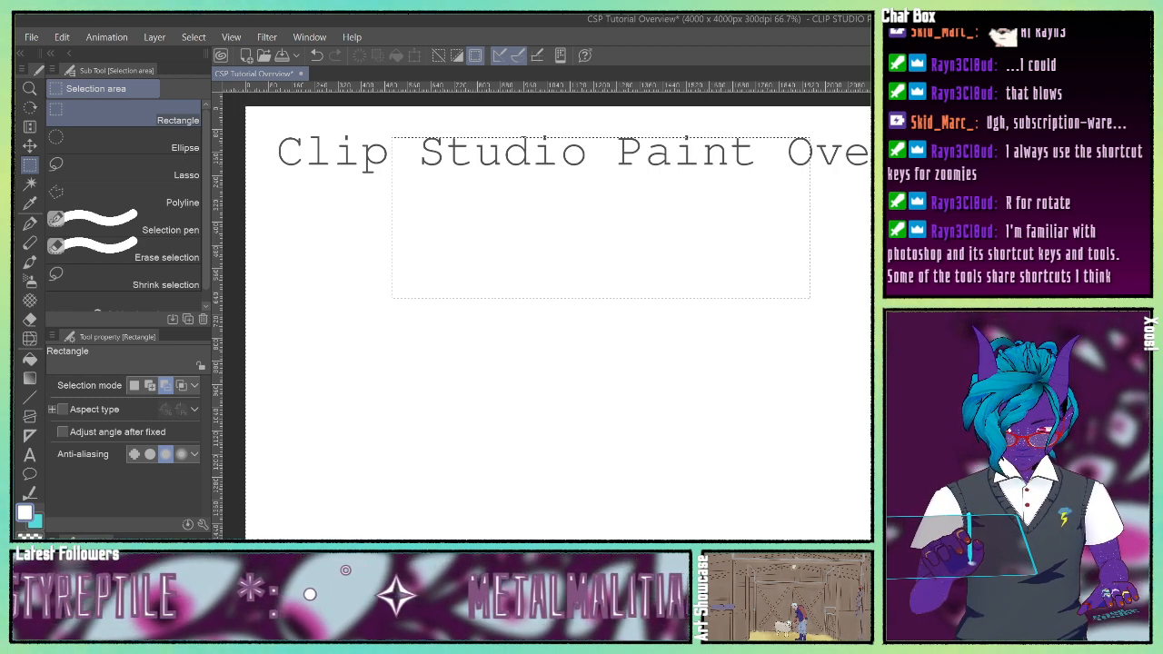
# Step: Subtract a vertical strip from the left side and another from the right side of the rectangular selection
pyautogui.moveTo(809, 298); pyautogui.dragTo(809, 297)
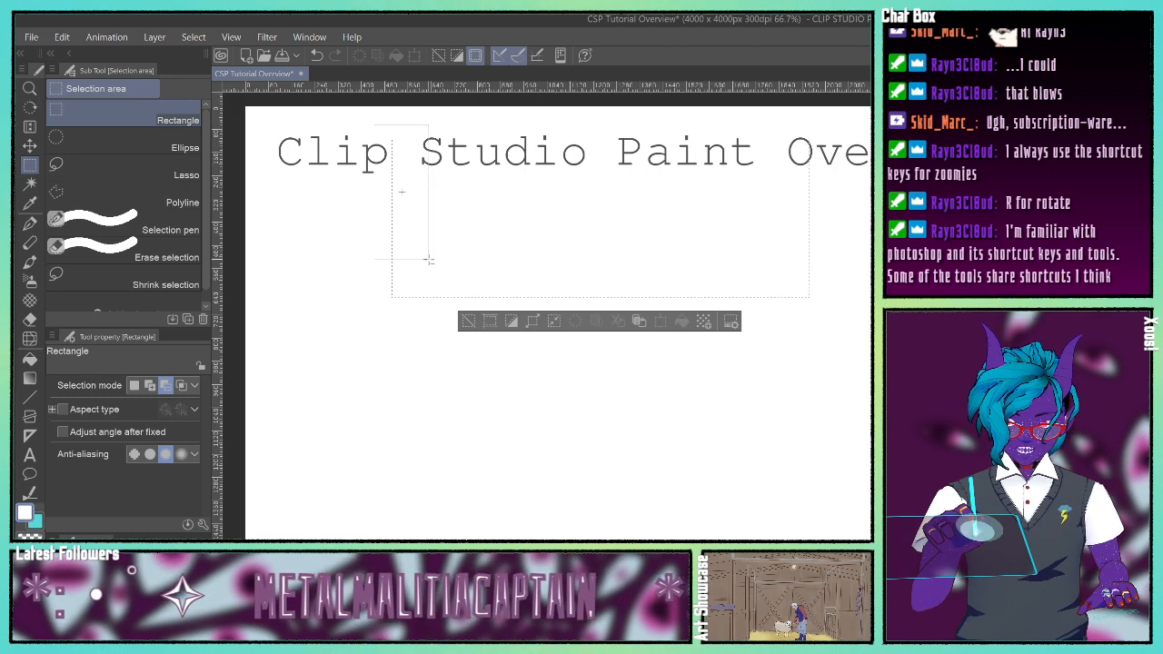
pyautogui.moveTo(429, 260); pyautogui.dragTo(418, 317)
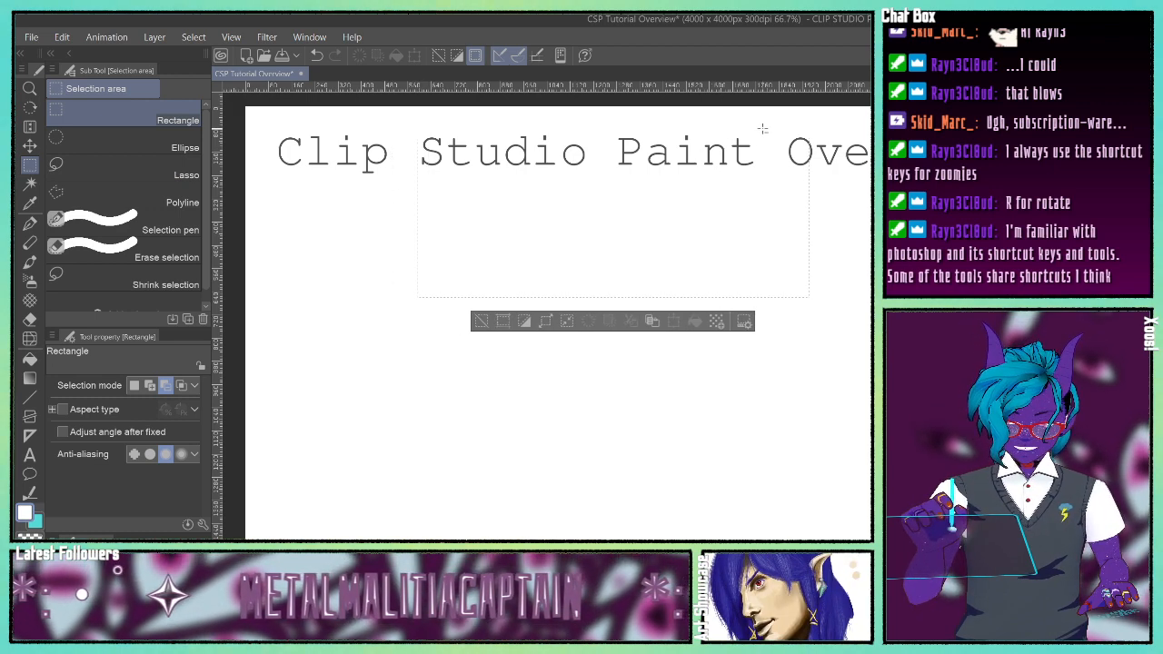
pyautogui.moveTo(753, 130); pyautogui.dragTo(859, 350)
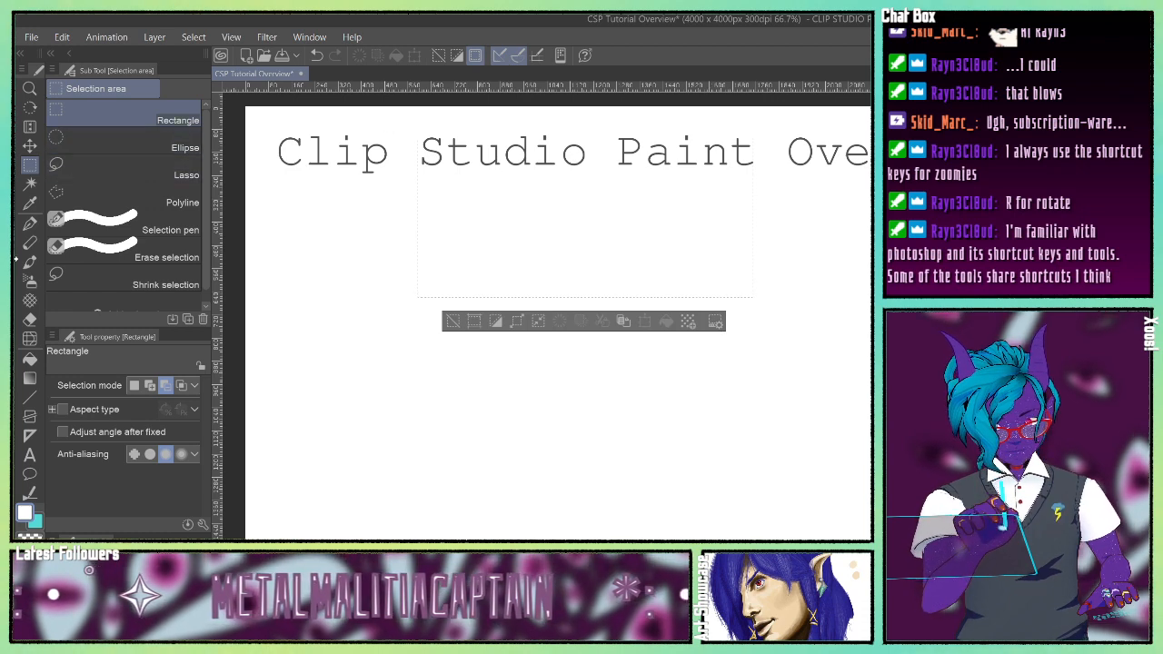
# Step: Add a rectangle over "Studio Paint" to the selection in add mode, and crop the canvas to the selected area
pyautogui.click(149, 386)
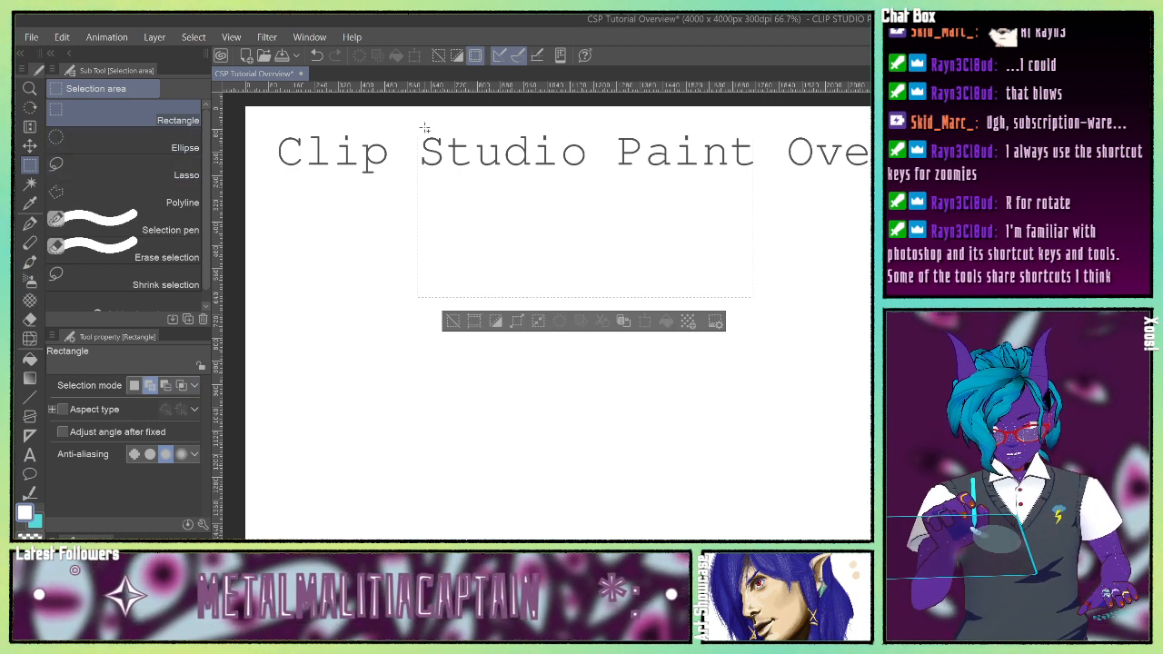
pyautogui.moveTo(423, 134)
pyautogui.mouseDown()
pyautogui.moveTo(769, 194)
pyautogui.moveTo(755, 197)
pyautogui.mouseUp()
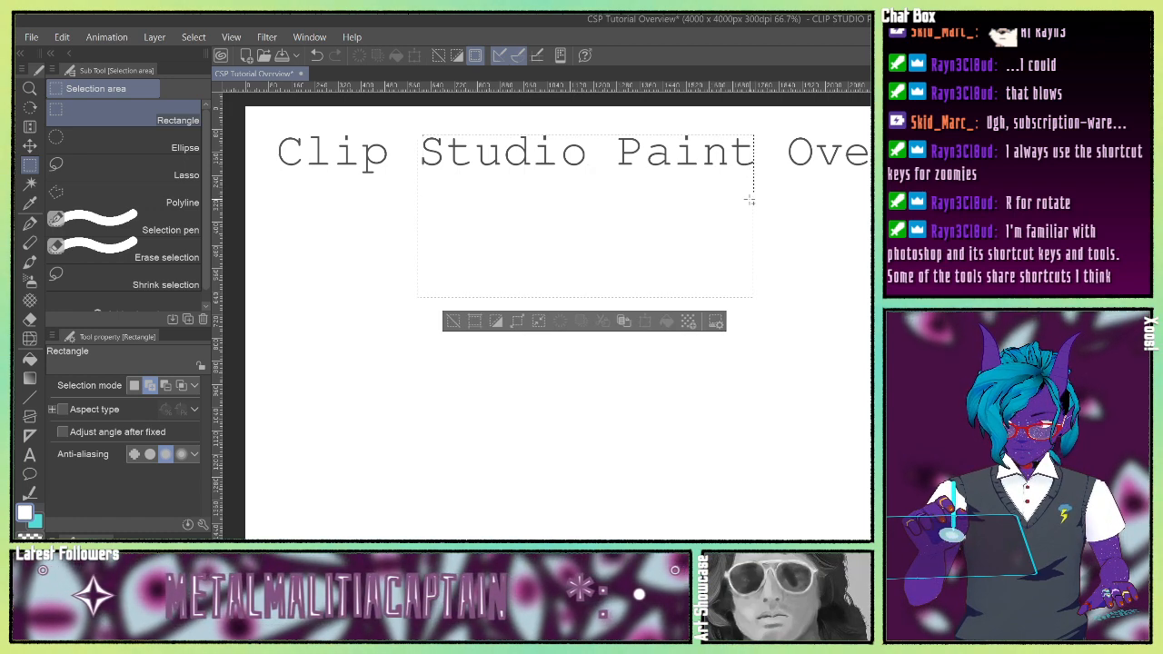
pyautogui.click(475, 322)
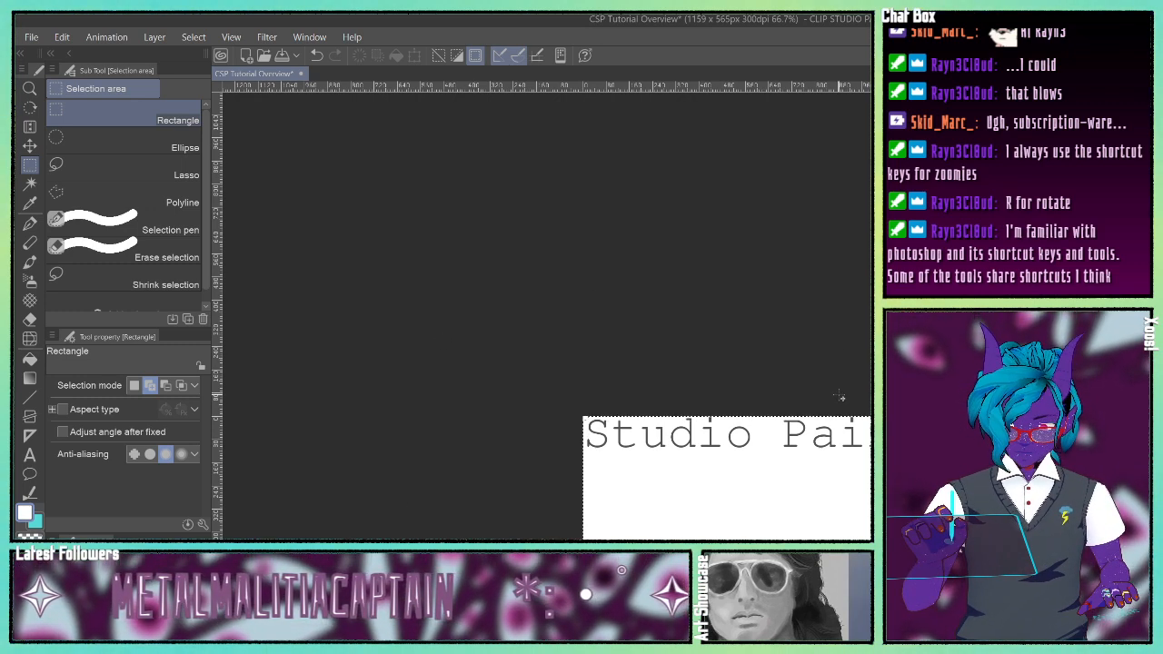
# Step: Undo the canvas crop and clear the rectangular selection around "Studio Paint"
pyautogui.click(315, 56)
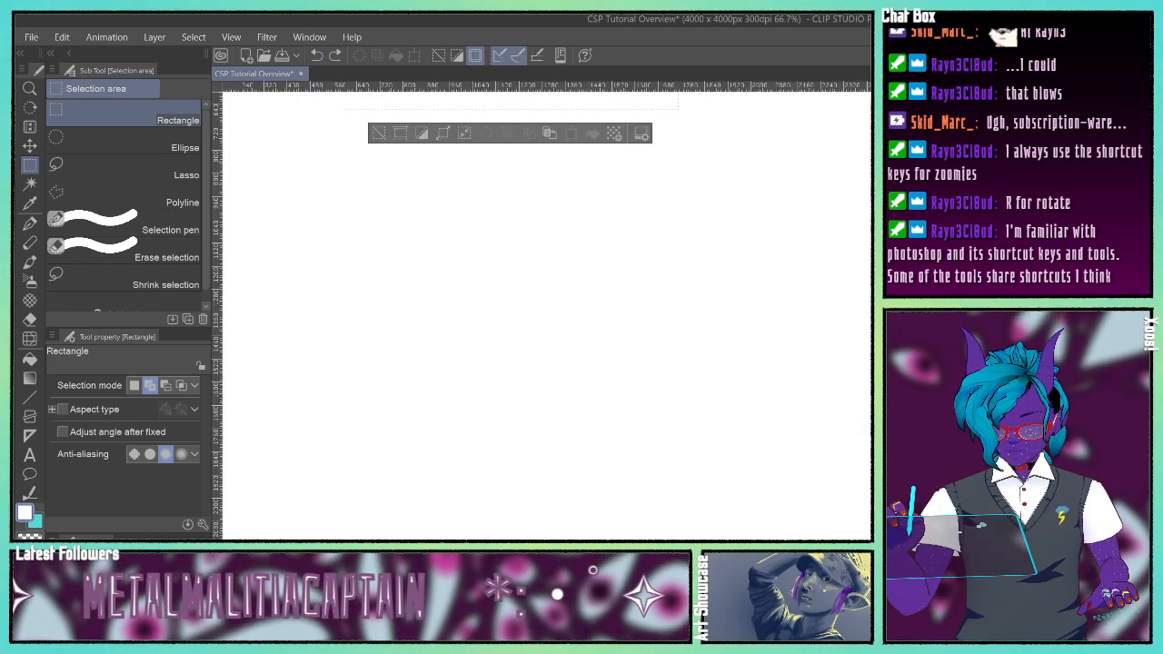
pyautogui.moveTo(409, 96)
pyautogui.mouseDown()
pyautogui.moveTo(768, 532)
pyautogui.moveTo(482, 369)
pyautogui.moveTo(466, 380)
pyautogui.moveTo(479, 354)
pyautogui.moveTo(419, 315)
pyautogui.moveTo(481, 361)
pyautogui.moveTo(444, 351)
pyautogui.mouseUp()
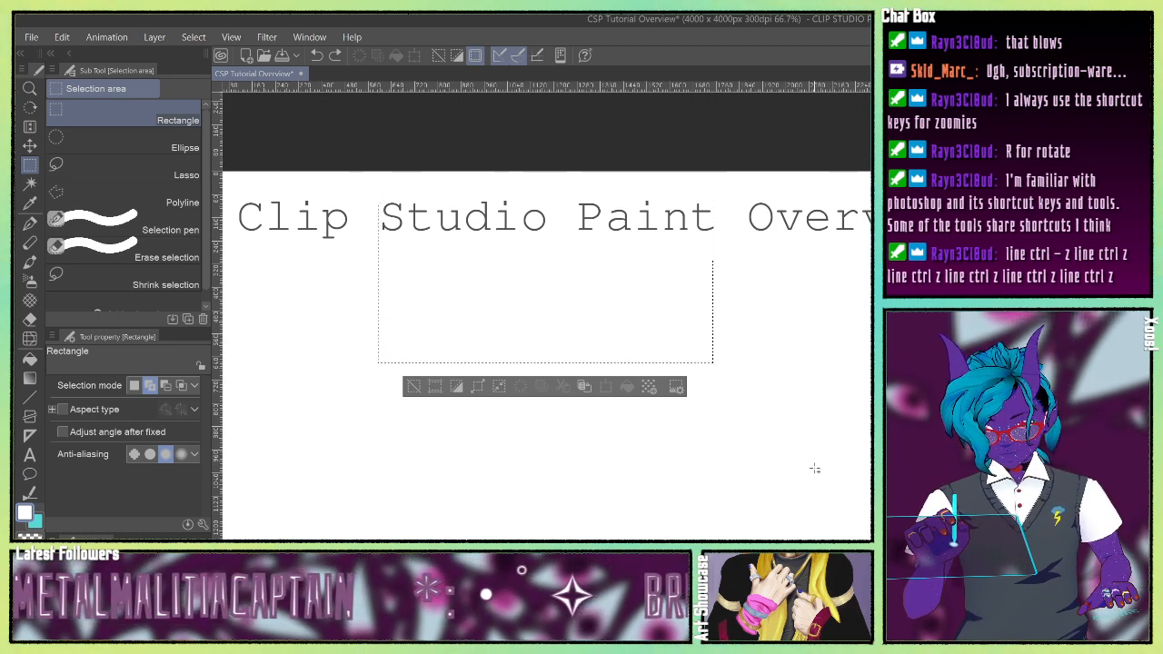
pyautogui.click(413, 389)
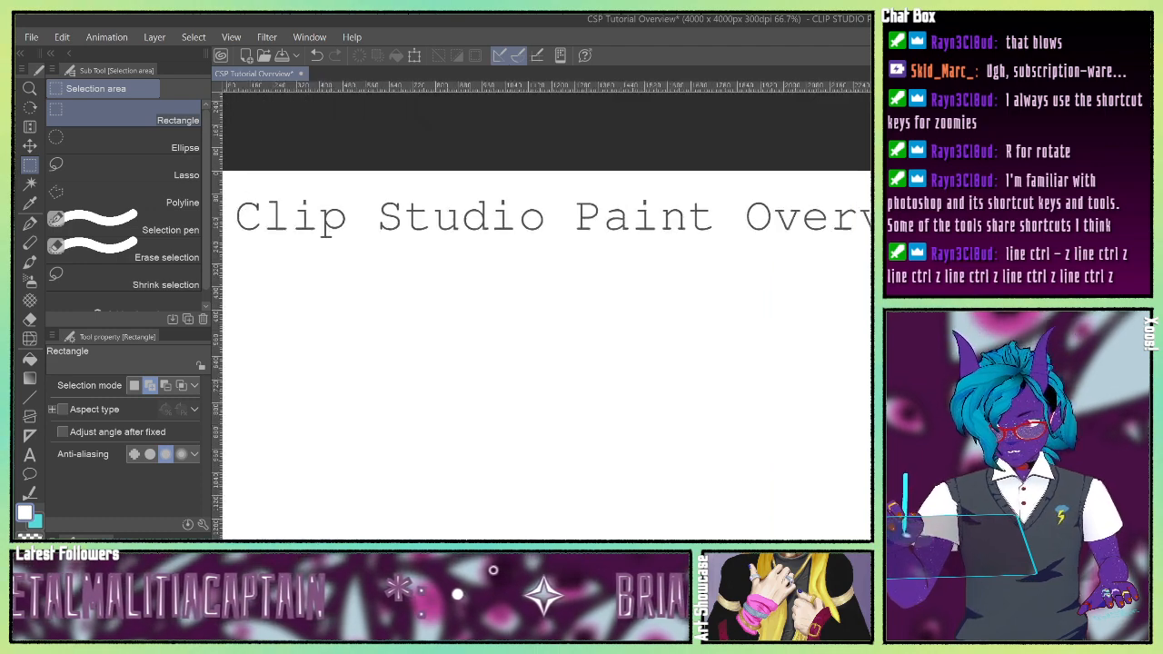
pyautogui.moveTo(545, 309); pyautogui.dragTo(549, 234)
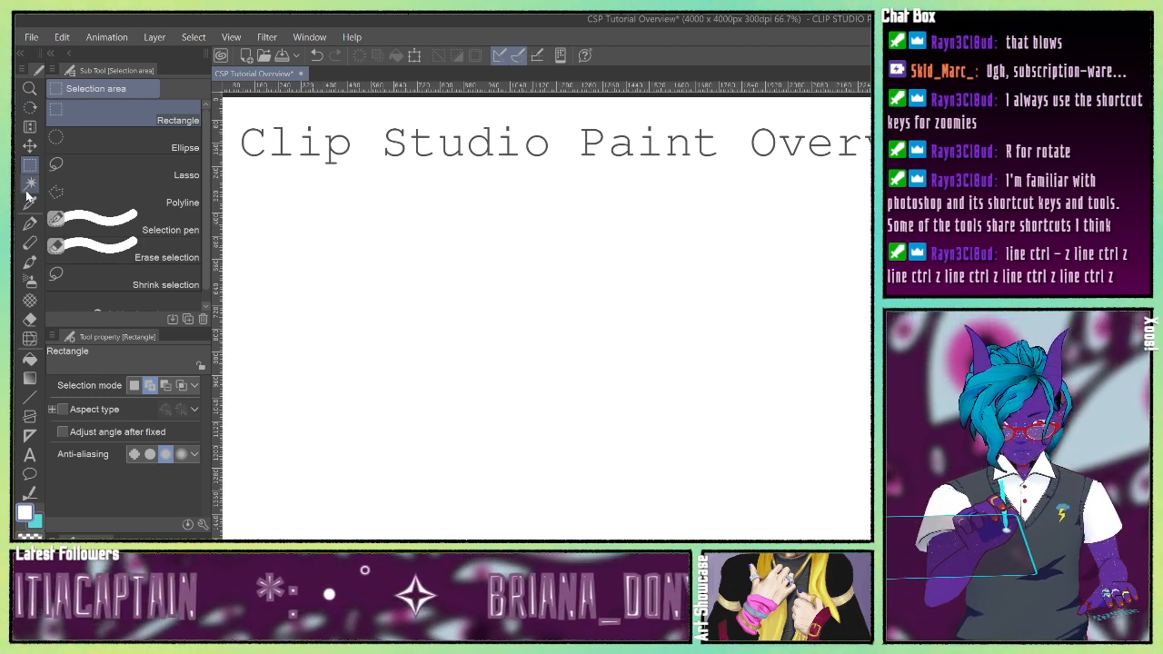
# Step: Make a large elliptical selection below the title, and fill it with red and then with green, referring to other layers
pyautogui.click(113, 150)
pyautogui.moveTo(539, 294); pyautogui.dragTo(689, 425)
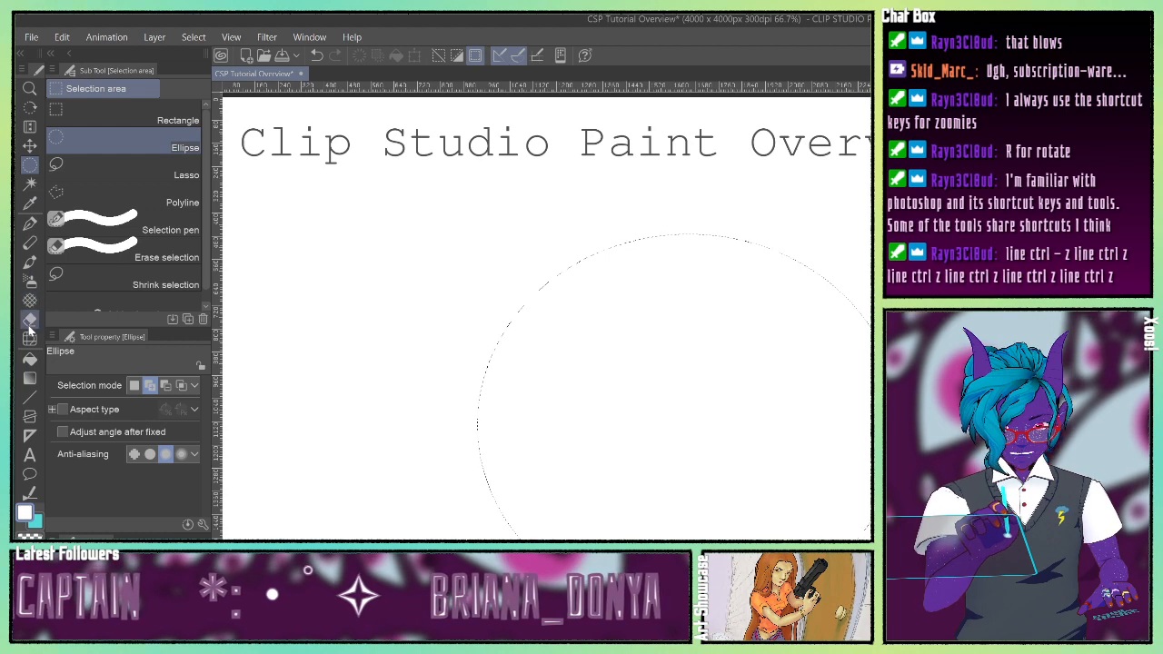
pyautogui.click(29, 360)
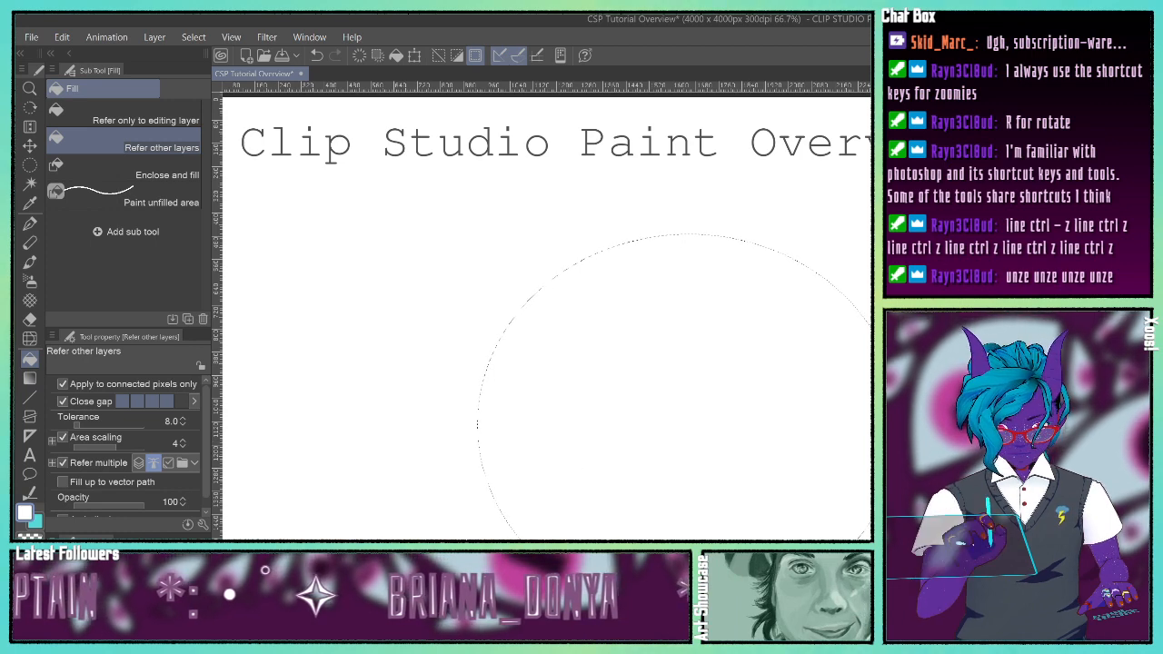
pyautogui.click(720, 404)
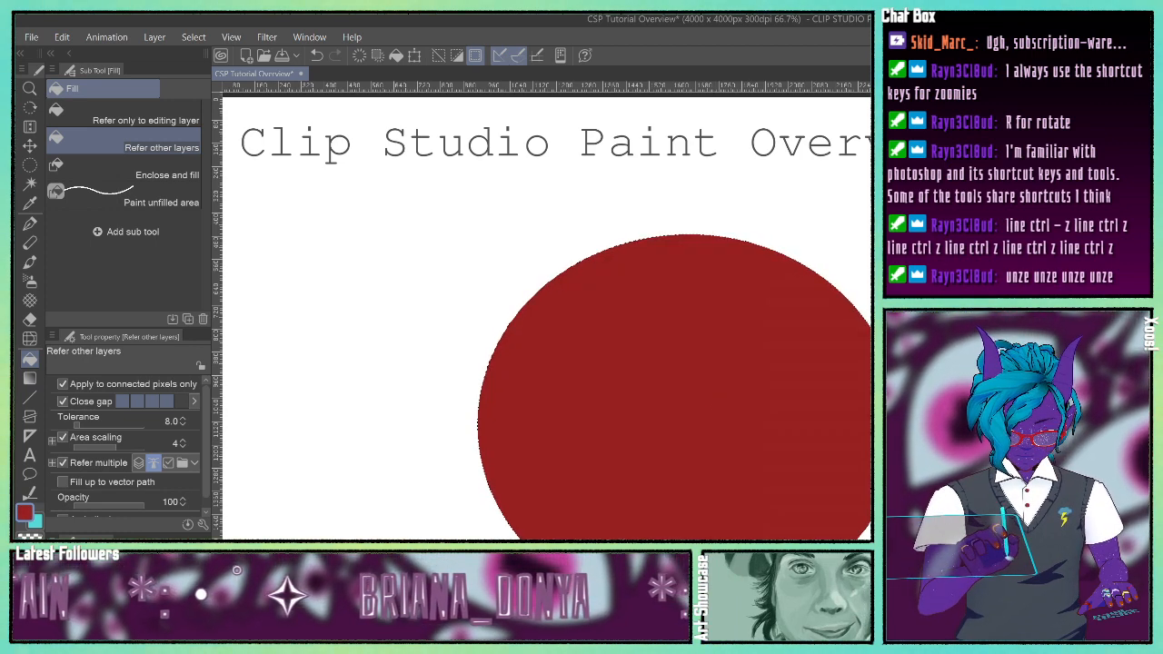
pyautogui.click(645, 460)
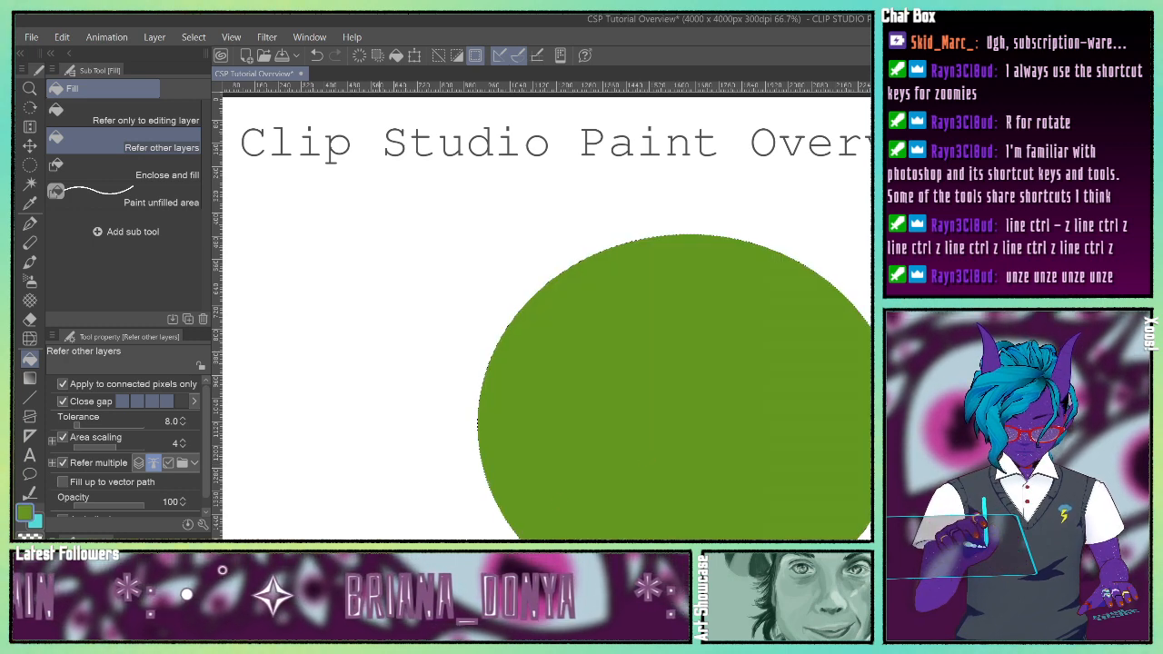
# Step: Undo the red and green fills, and clear the elliptical selection
pyautogui.hotkey('ctrl', 'z')
pyautogui.hotkey('ctrl', 'z')
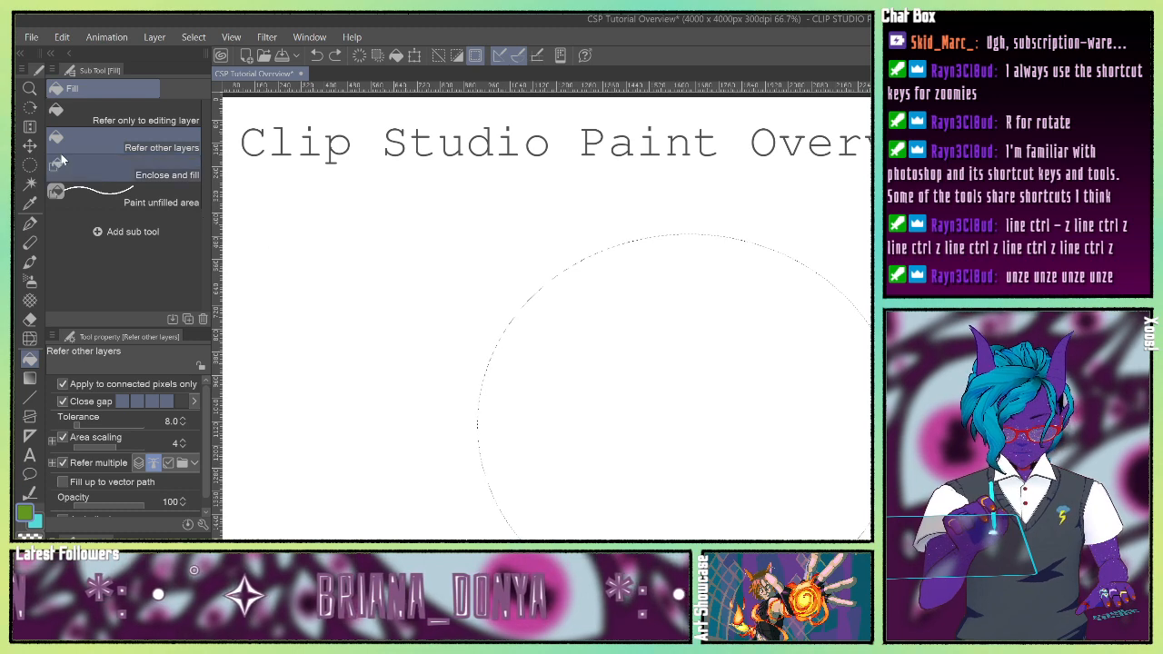
pyautogui.click(30, 164)
pyautogui.click(543, 526)
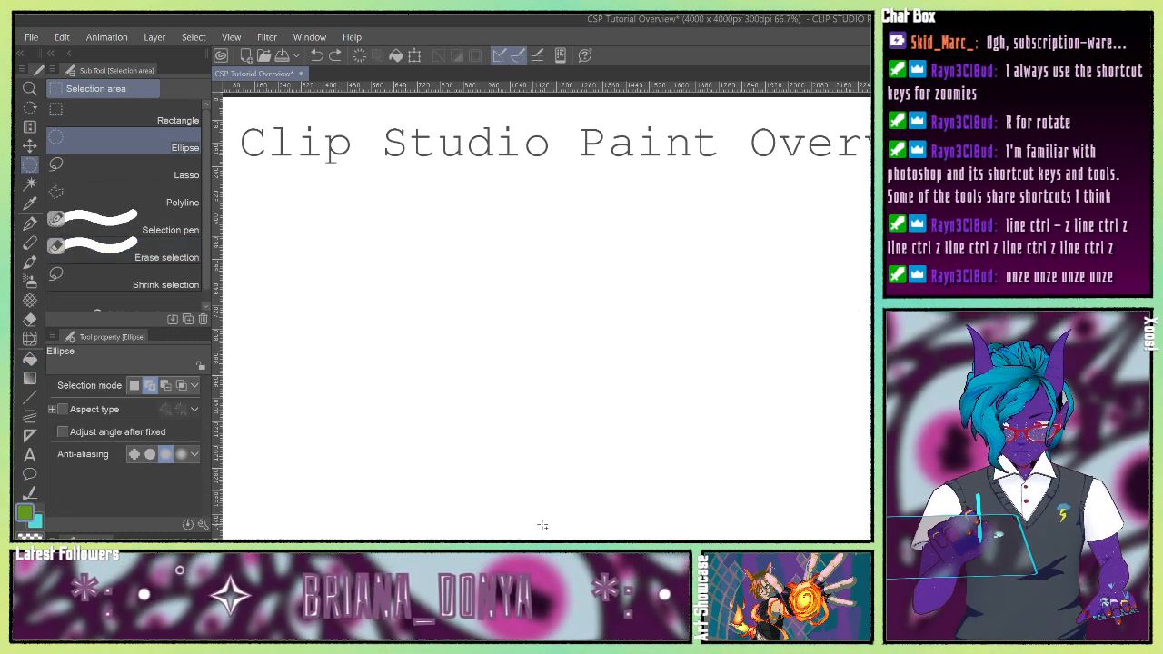
# Step: Fill a freehand Lasso selection in the blank area below the title with green, and clear the selection
pyautogui.click(136, 173)
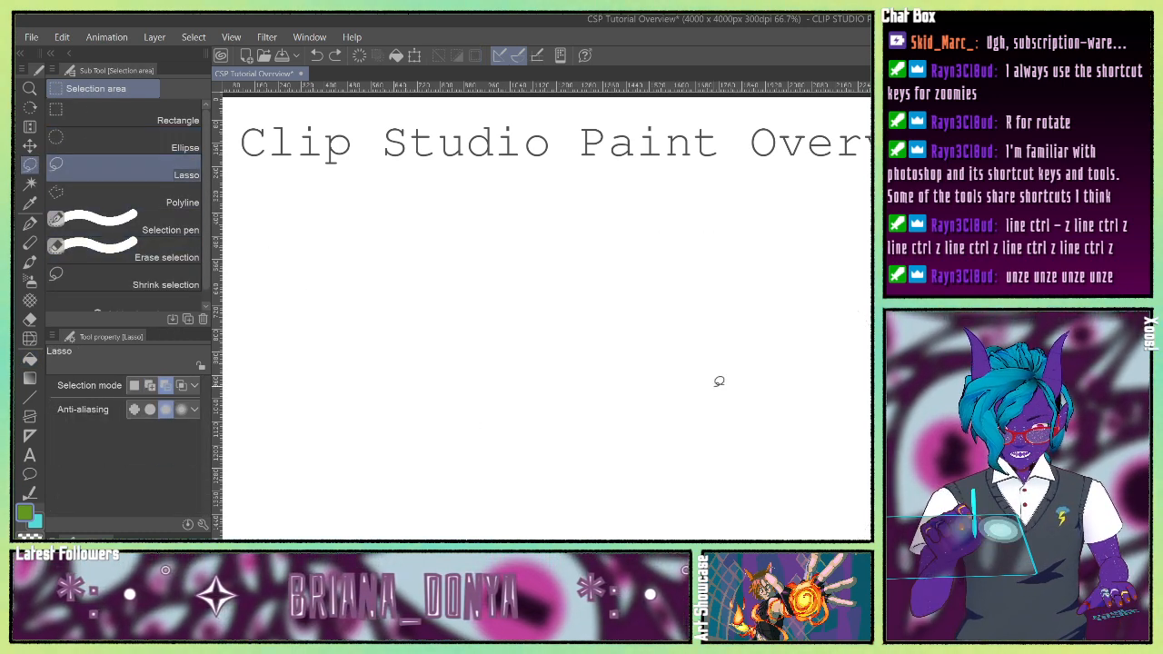
pyautogui.moveTo(713, 336)
pyautogui.mouseDown()
pyautogui.moveTo(605, 252)
pyautogui.moveTo(475, 420)
pyautogui.moveTo(708, 497)
pyautogui.moveTo(736, 411)
pyautogui.moveTo(739, 352)
pyautogui.moveTo(710, 330)
pyautogui.mouseUp()
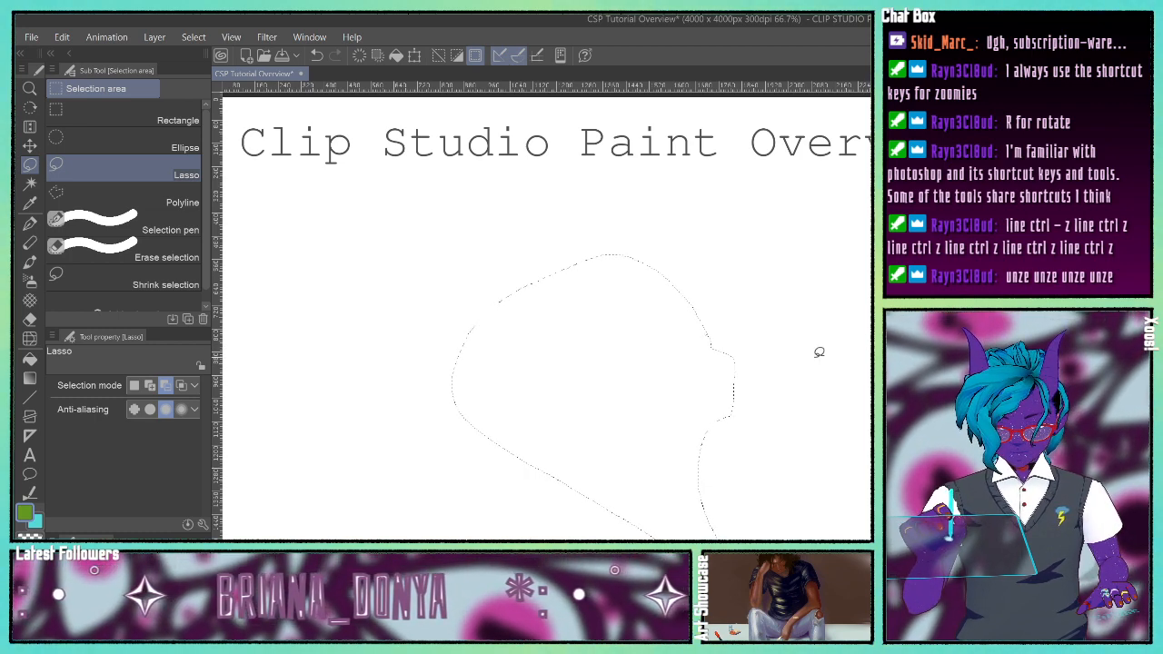
pyautogui.moveTo(840, 420); pyautogui.dragTo(868, 449)
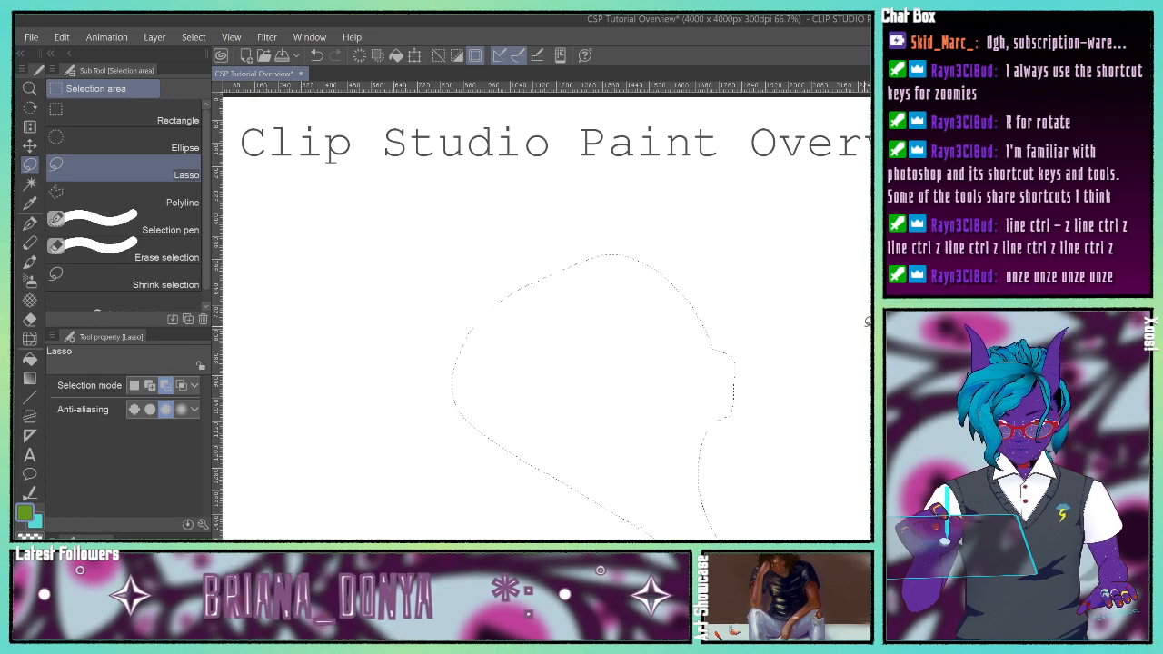
pyautogui.click(30, 360)
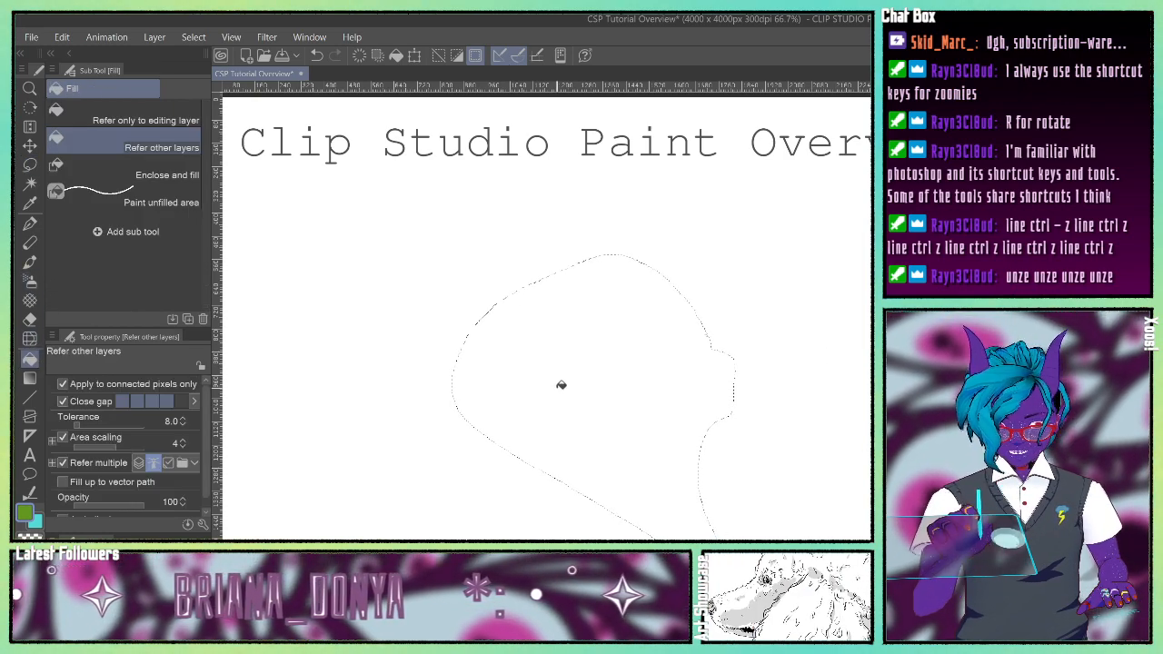
pyautogui.click(562, 385)
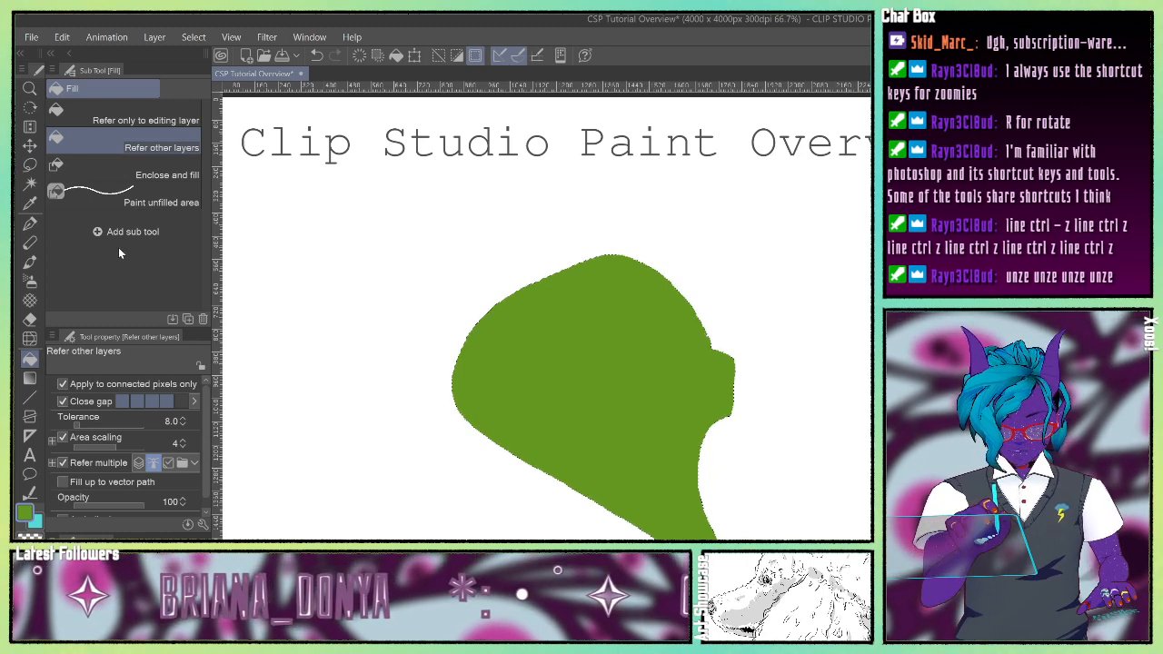
pyautogui.hotkey('ctrl', 'd')
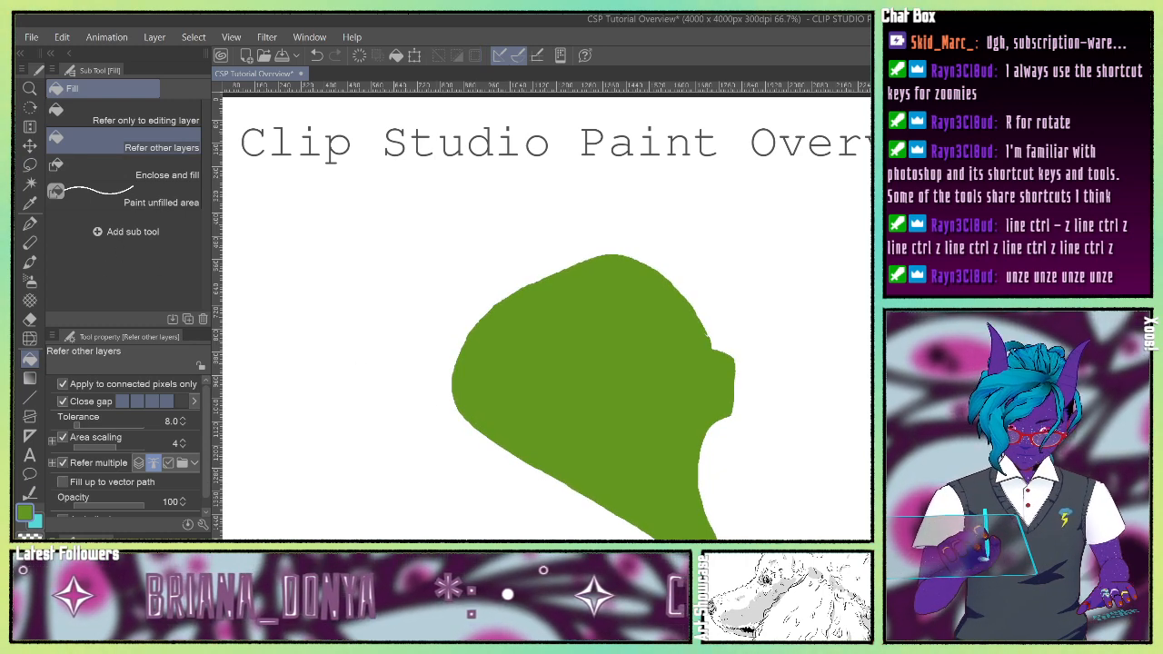
# Step: Undo the deselection, the green fill and the Lasso selection
pyautogui.click(315, 58)
pyautogui.click(314, 58)
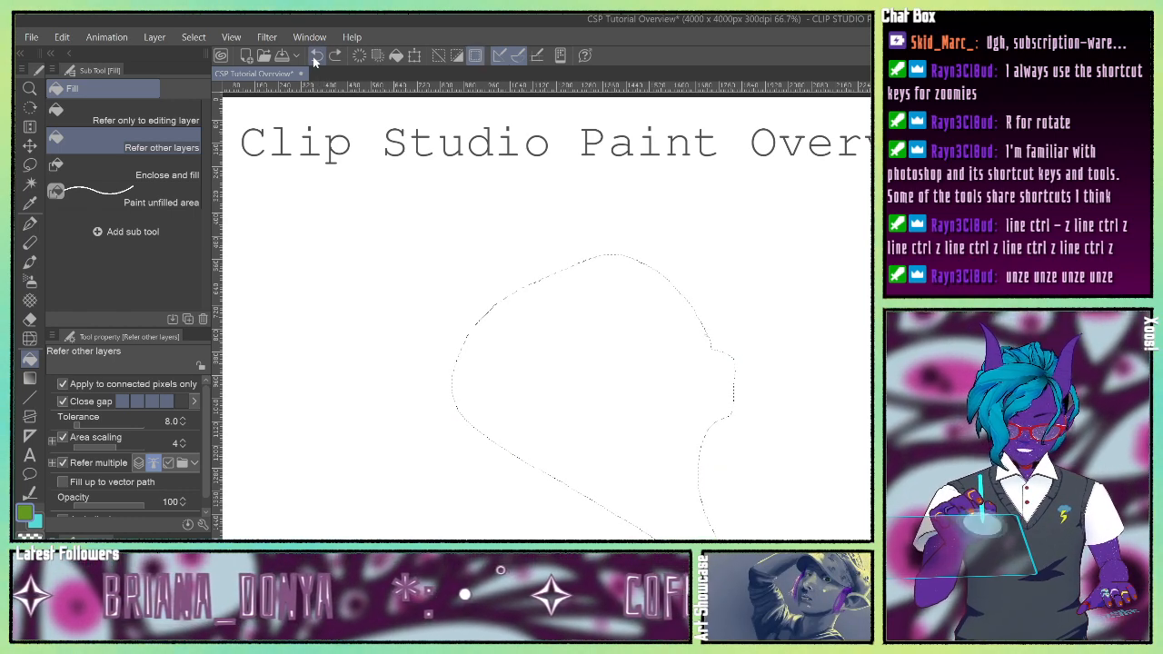
pyautogui.click(314, 57)
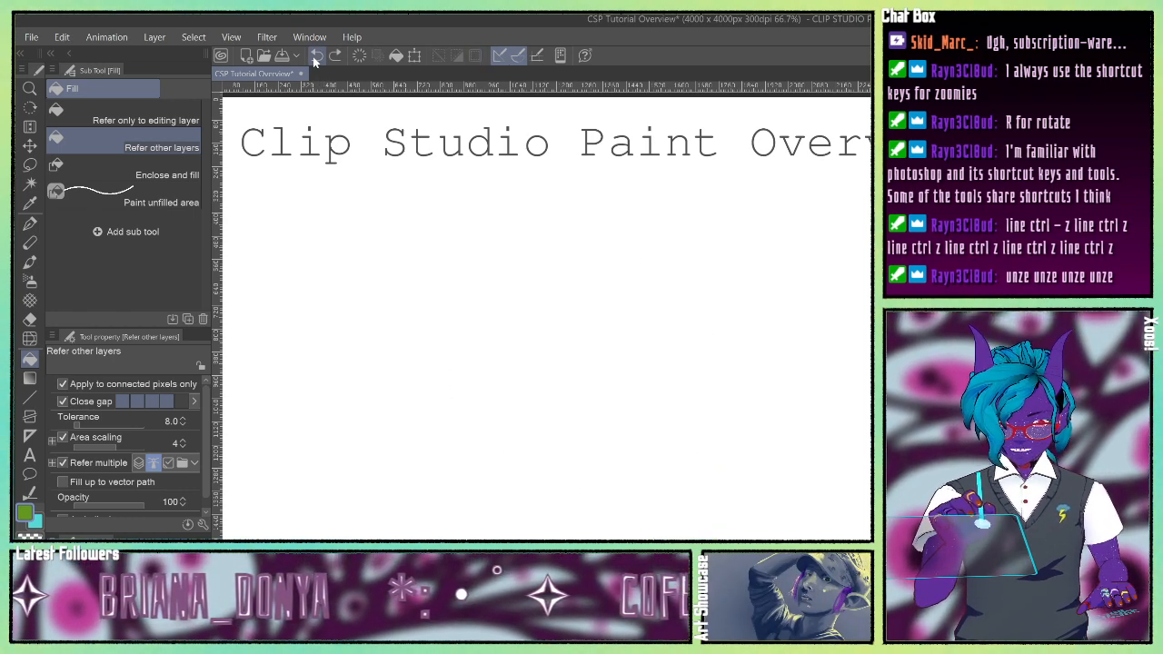
# Step: Outline a closed polygonal area below the title with the Polyline selection tool, and crop the canvas to it
pyautogui.click(30, 166)
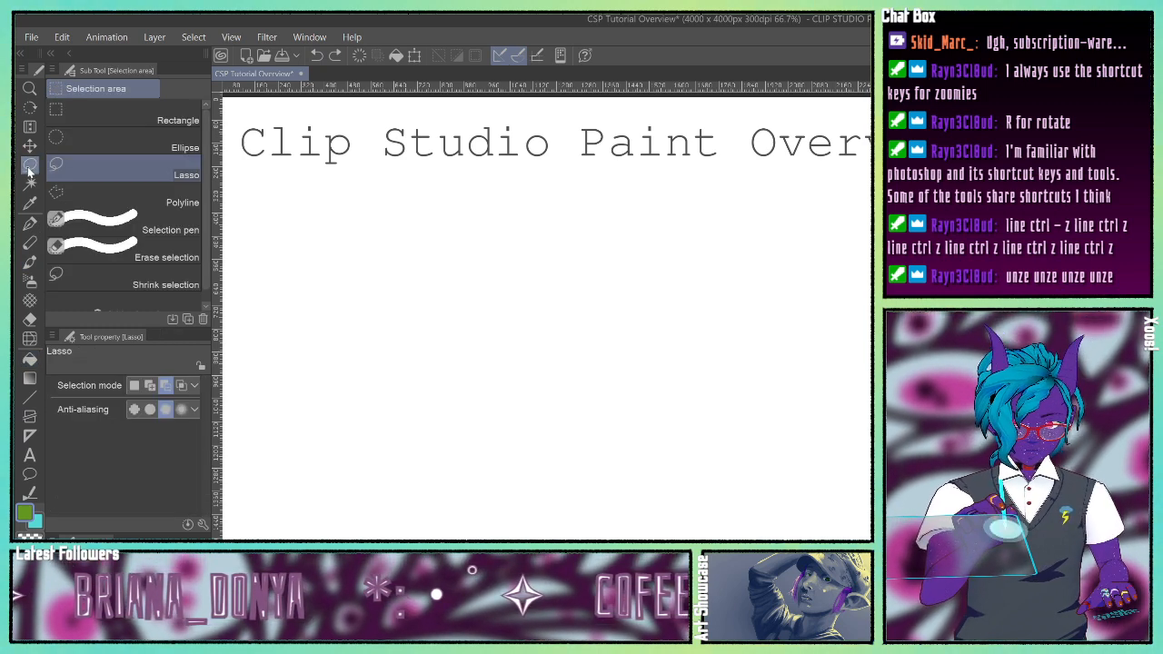
pyautogui.click(78, 194)
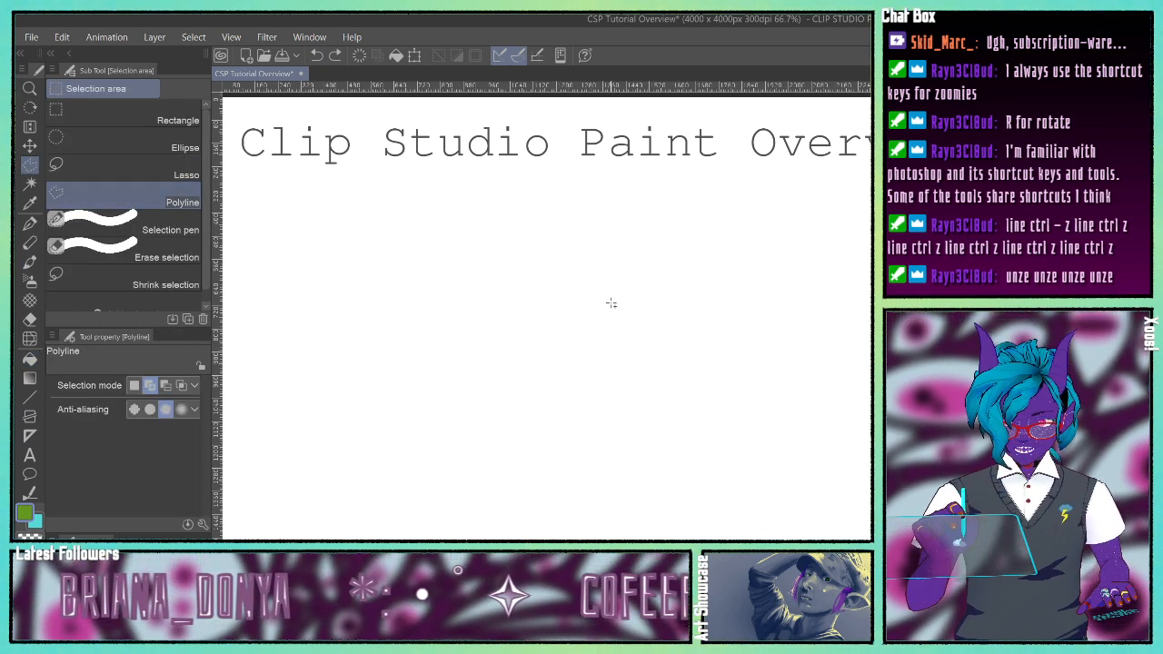
pyautogui.click(591, 277)
pyautogui.click(513, 325)
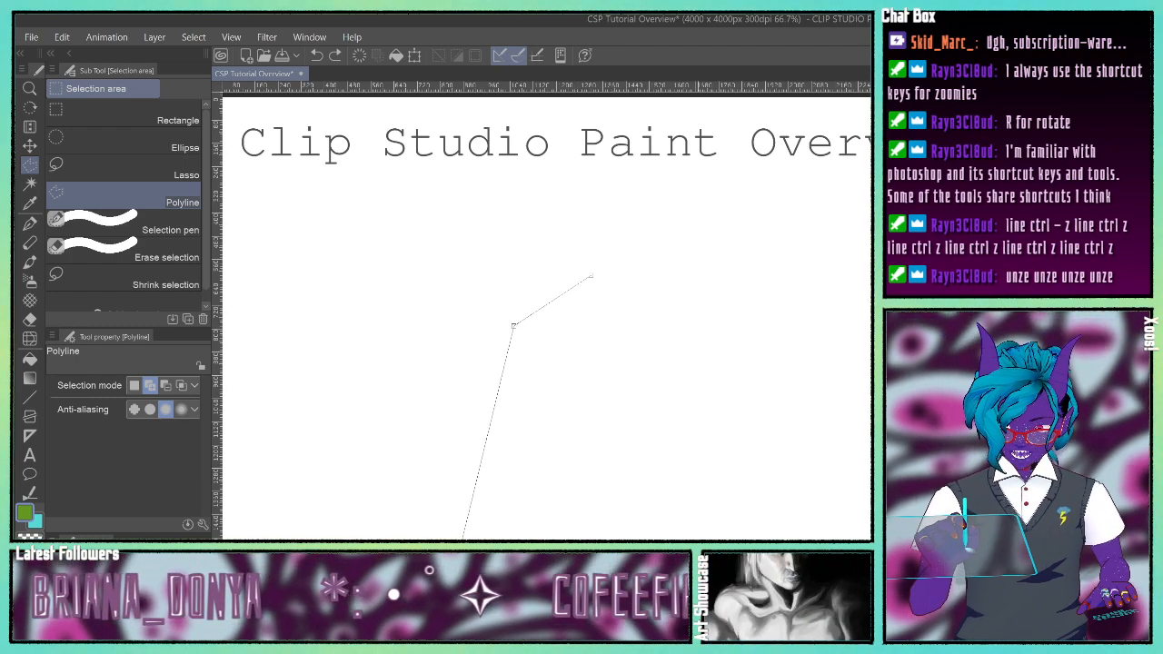
pyautogui.click(761, 404)
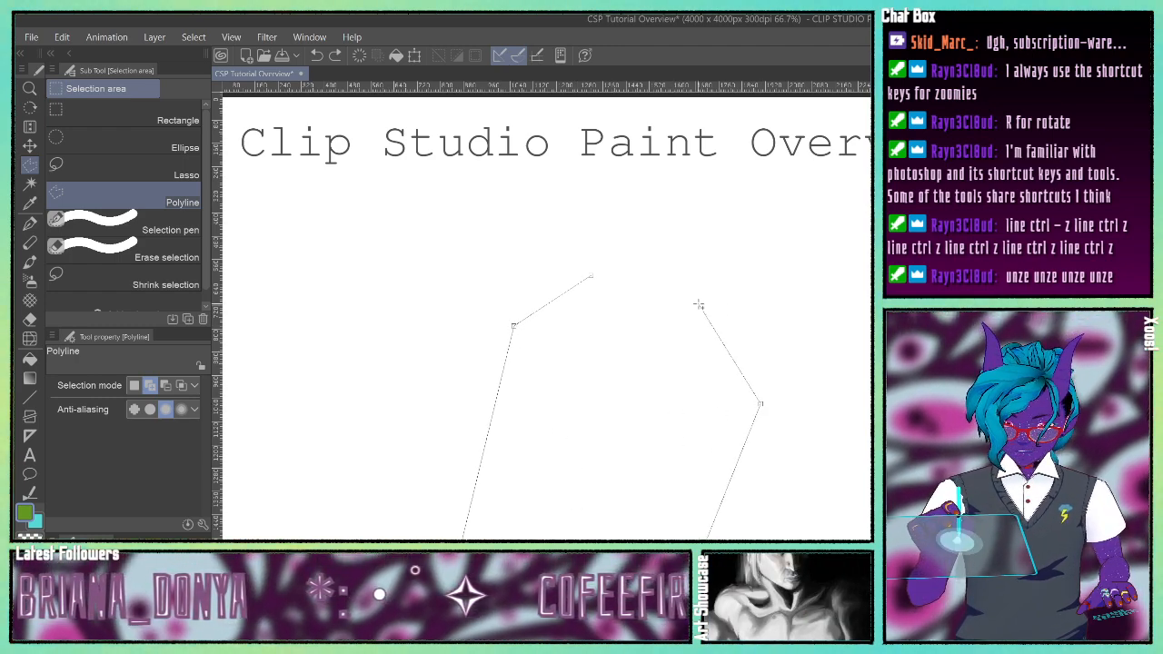
pyautogui.click(698, 305)
pyautogui.click(592, 276)
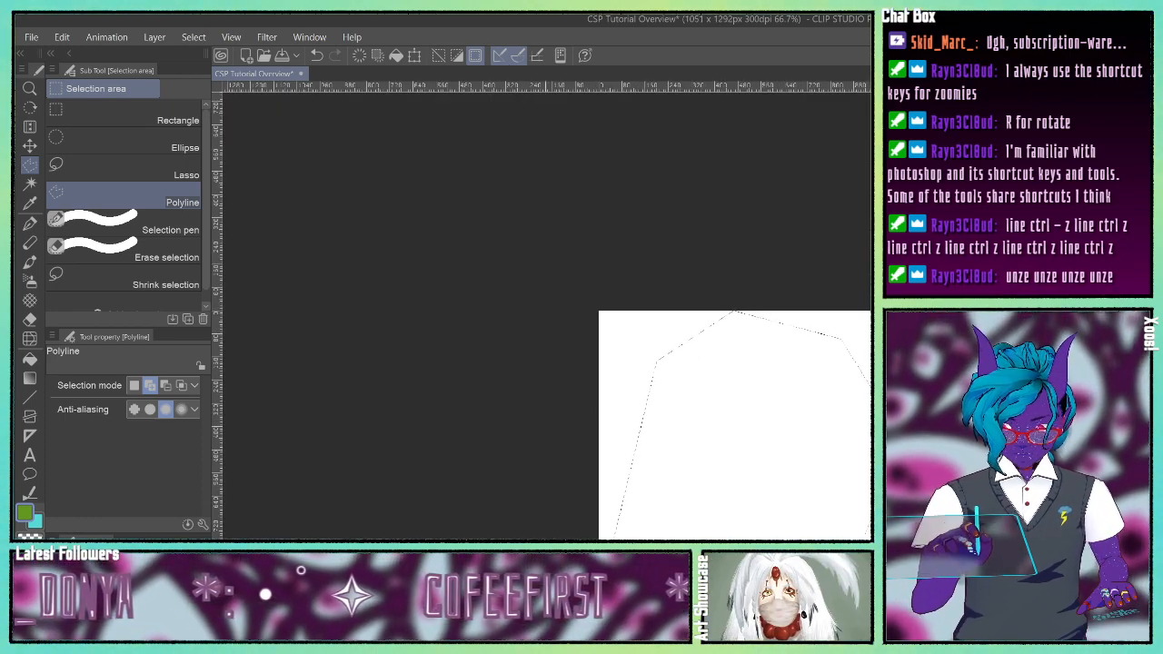
# Step: Undo the crop to the polygonal area, and clear the polyline selection
pyautogui.click(317, 55)
pyautogui.click(440, 494)
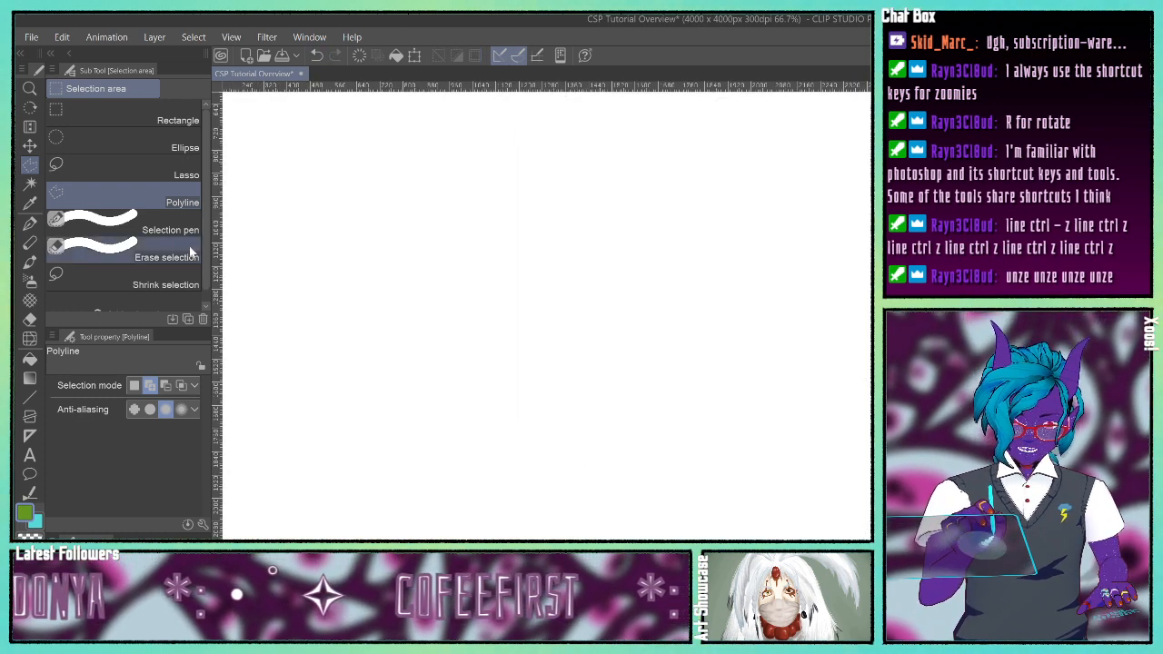
# Step: Paint a looping, partly filled shape below the title with the Selection pen at brush size 30, and undo that selection
pyautogui.click(139, 232)
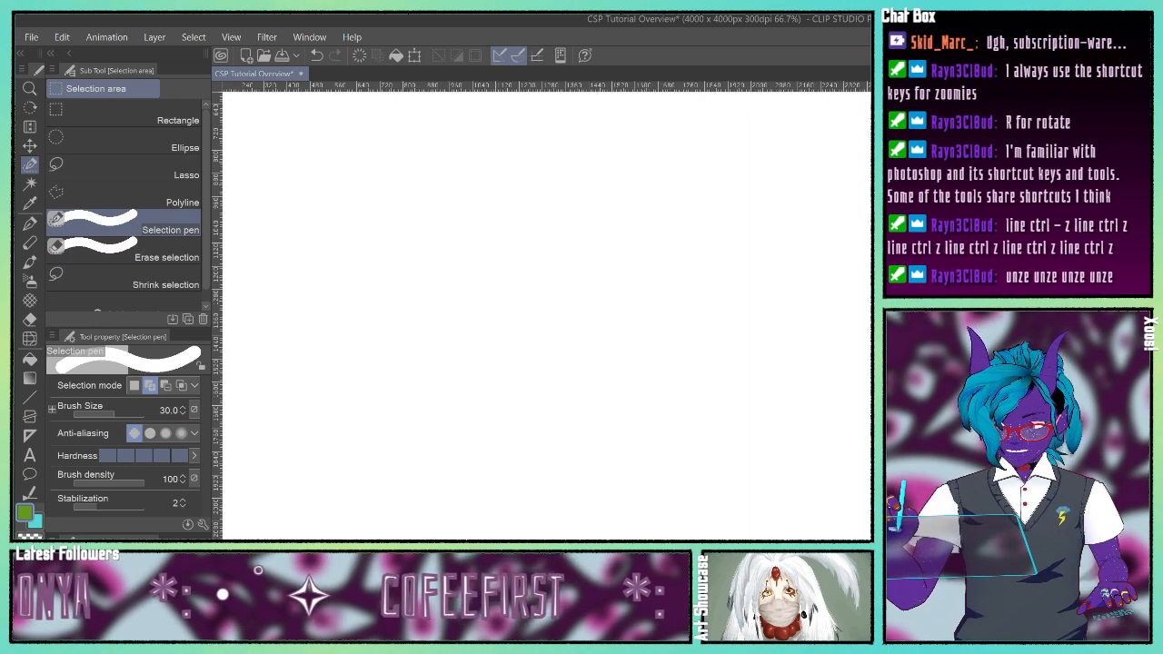
pyautogui.moveTo(455, 209); pyautogui.dragTo(498, 383)
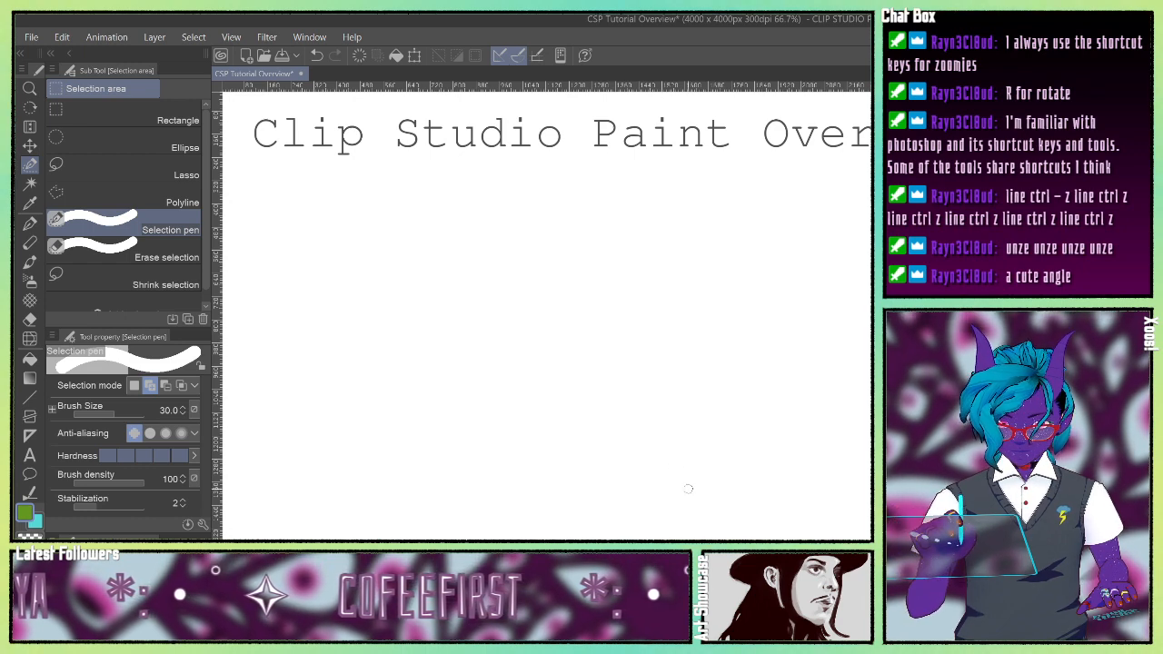
pyautogui.moveTo(507, 348)
pyautogui.mouseDown()
pyautogui.moveTo(633, 370)
pyautogui.moveTo(525, 488)
pyautogui.moveTo(420, 462)
pyautogui.moveTo(418, 402)
pyautogui.moveTo(444, 375)
pyautogui.moveTo(550, 365)
pyautogui.moveTo(539, 425)
pyautogui.moveTo(525, 377)
pyautogui.moveTo(448, 418)
pyautogui.moveTo(455, 471)
pyautogui.moveTo(412, 457)
pyautogui.moveTo(521, 454)
pyautogui.moveTo(429, 464)
pyautogui.moveTo(478, 450)
pyautogui.moveTo(493, 462)
pyautogui.moveTo(452, 467)
pyautogui.moveTo(488, 462)
pyautogui.moveTo(513, 429)
pyautogui.mouseUp()
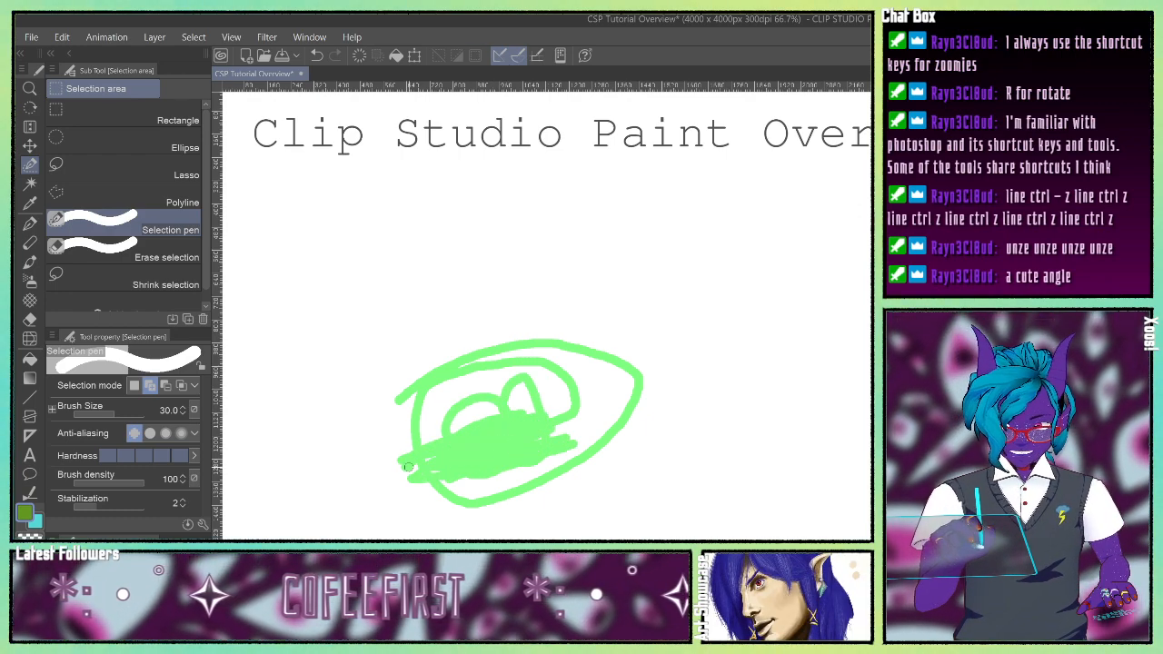
pyautogui.moveTo(408, 467); pyautogui.dragTo(408, 467)
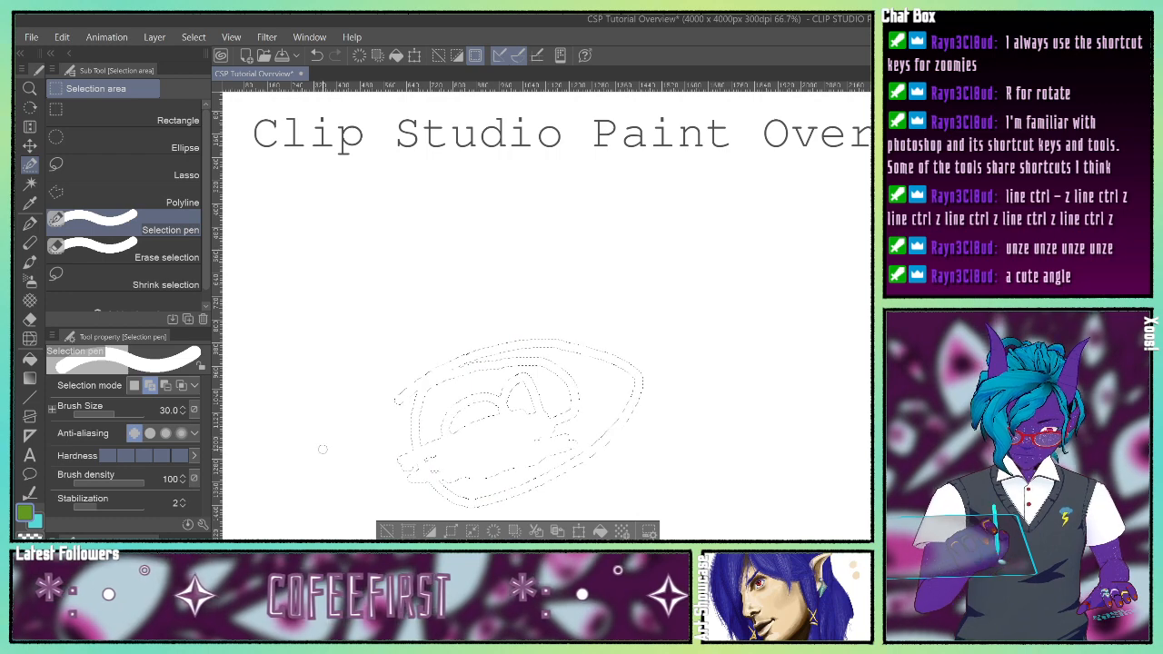
pyautogui.click(318, 57)
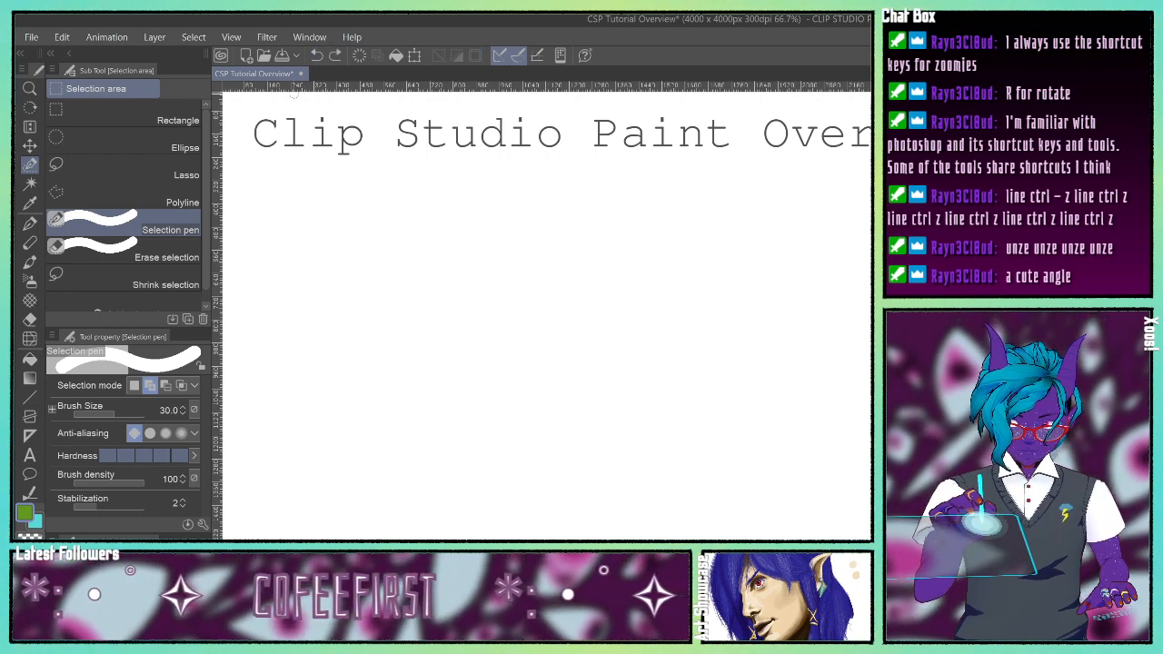
# Step: Scribble a large selection below the title with the Selection pen, and cut several strokes through it with Erase selection
pyautogui.moveTo(551, 291)
pyautogui.mouseDown()
pyautogui.moveTo(369, 397)
pyautogui.moveTo(710, 419)
pyautogui.moveTo(591, 509)
pyautogui.moveTo(724, 508)
pyautogui.moveTo(647, 329)
pyautogui.moveTo(636, 331)
pyautogui.mouseUp()
pyautogui.click(137, 257)
pyautogui.moveTo(384, 241); pyautogui.dragTo(541, 536)
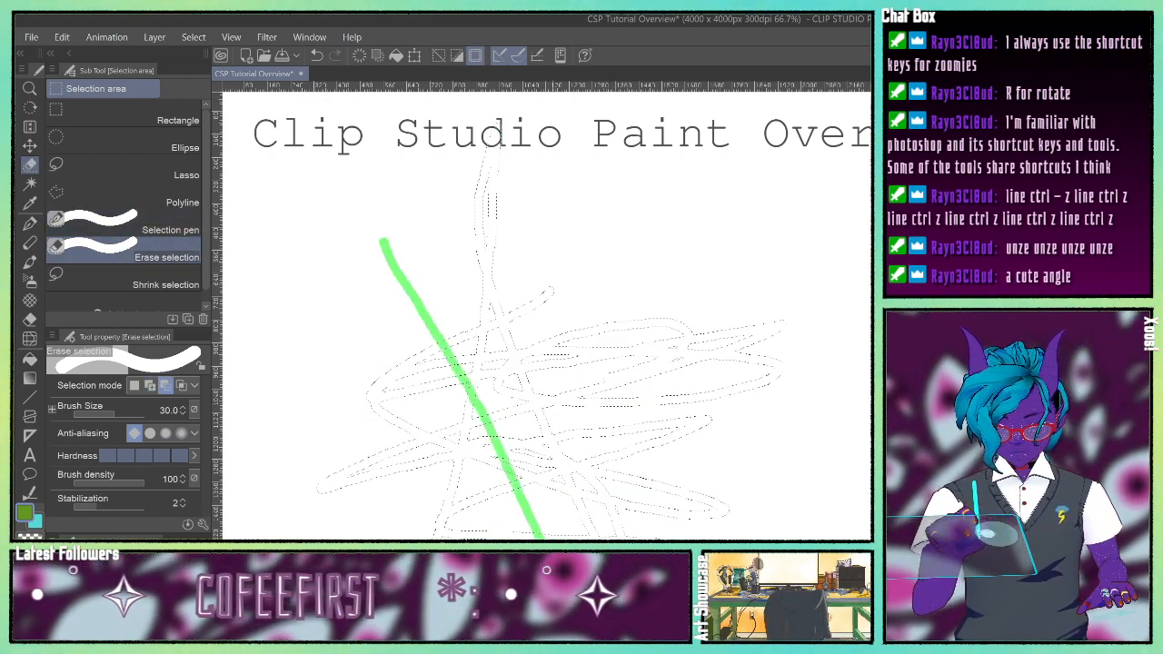
pyautogui.moveTo(520, 452)
pyautogui.mouseDown()
pyautogui.moveTo(836, 404)
pyautogui.moveTo(364, 209)
pyautogui.moveTo(741, 241)
pyautogui.mouseUp()
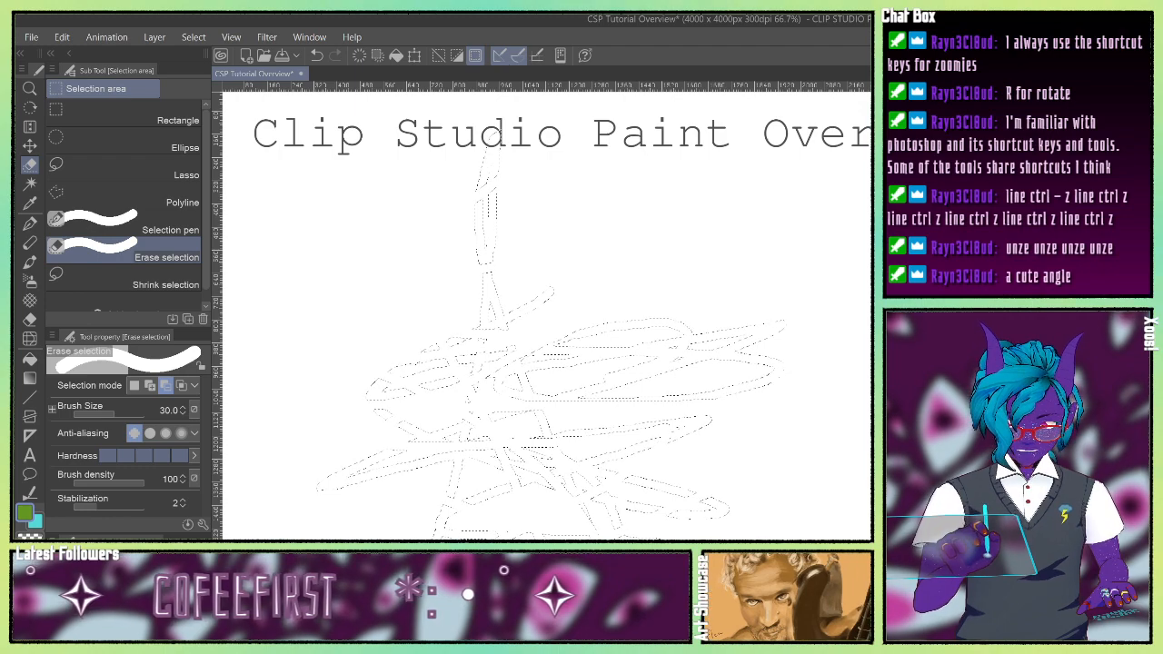
# Step: Review the Shrink selection tool's options over the scribbled selection, and switch to Auto select referring to the editing layer only
pyautogui.click(99, 277)
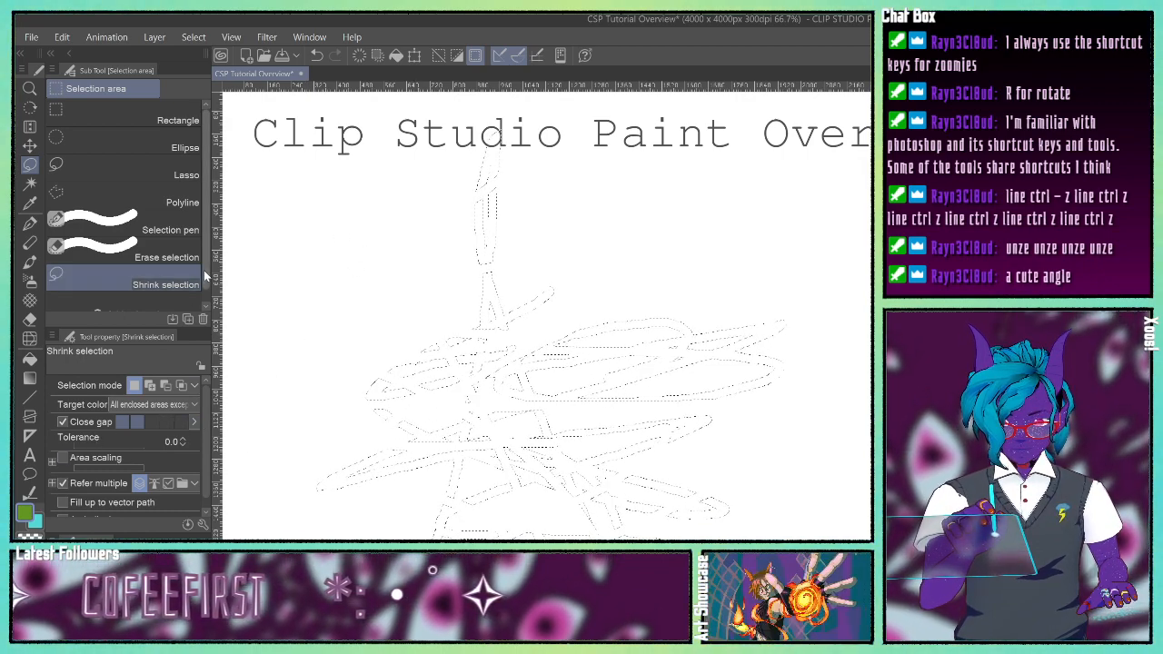
pyautogui.scroll(-1, 181, 272)
pyautogui.moveTo(301, 259)
pyautogui.mouseDown()
pyautogui.moveTo(546, 353)
pyautogui.moveTo(428, 267)
pyautogui.mouseUp()
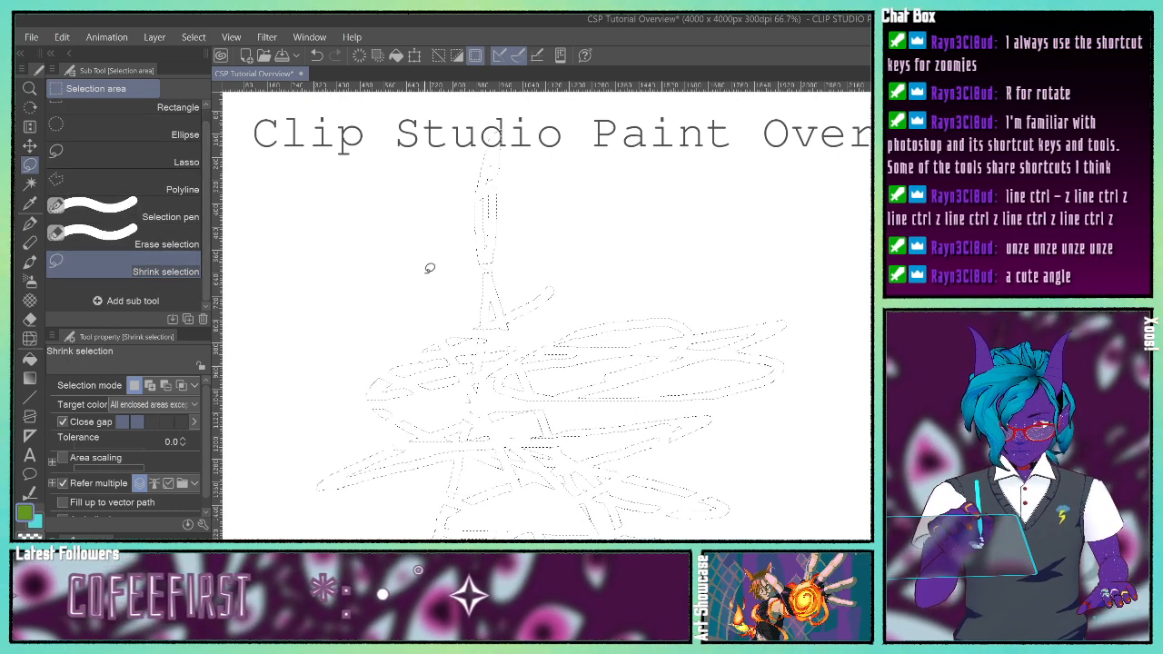
pyautogui.moveTo(378, 347)
pyautogui.mouseDown()
pyautogui.moveTo(405, 485)
pyautogui.moveTo(419, 373)
pyautogui.moveTo(553, 430)
pyautogui.moveTo(481, 418)
pyautogui.moveTo(467, 428)
pyautogui.mouseUp()
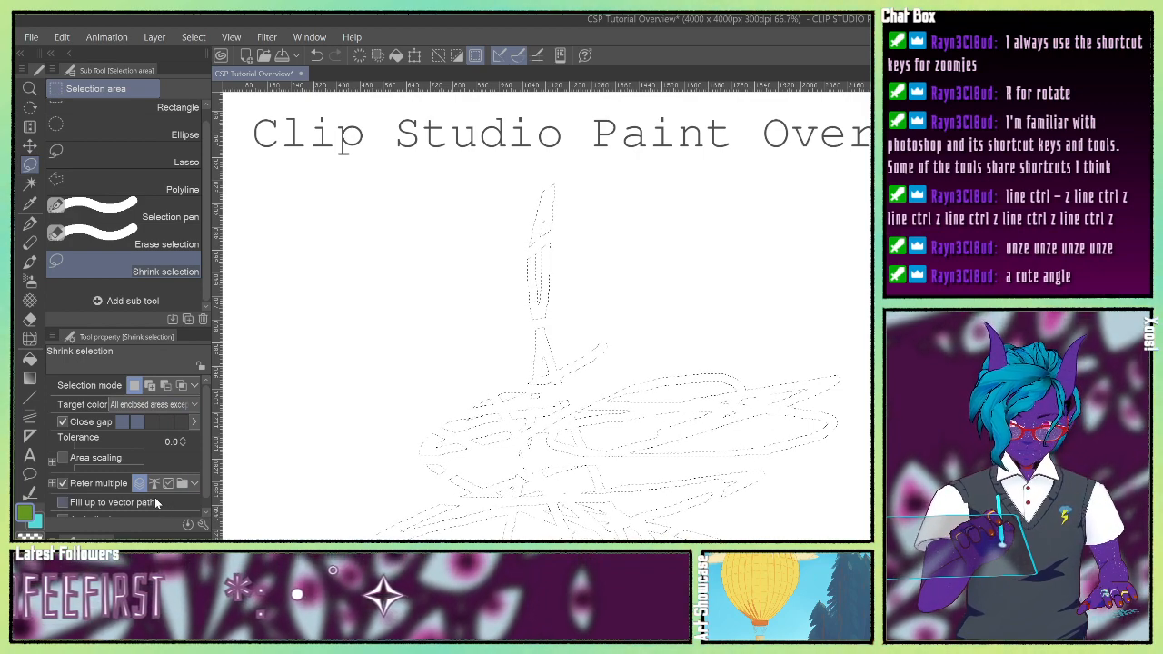
pyautogui.click(28, 186)
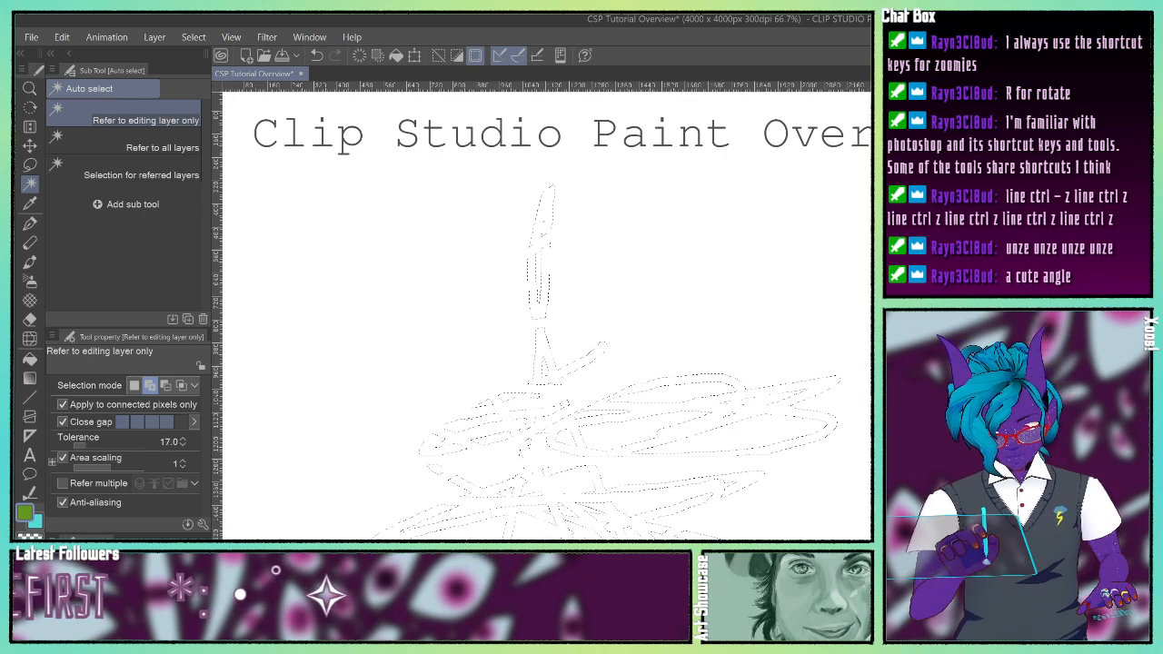
# Step: Clear the scribbled selection, and switch back to the Selection area tool
pyautogui.hotkey('ctrl', 'd')
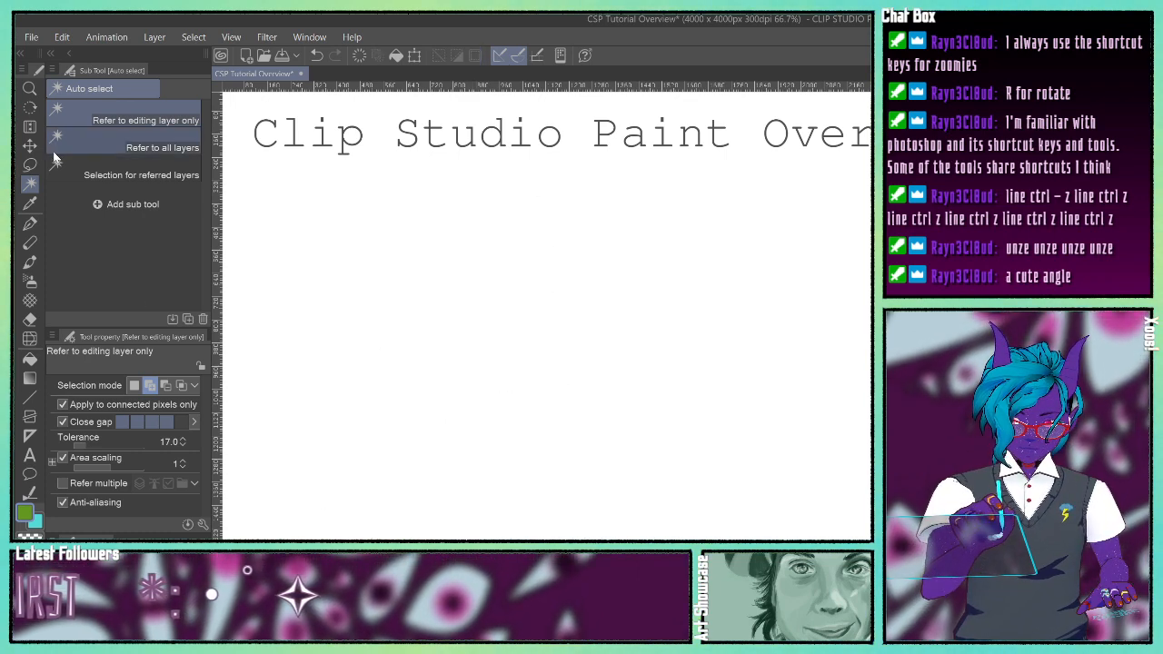
pyautogui.press('m')
pyautogui.moveTo(467, 315)
pyautogui.mouseDown()
pyautogui.moveTo(397, 326)
pyautogui.moveTo(454, 314)
pyautogui.mouseUp()
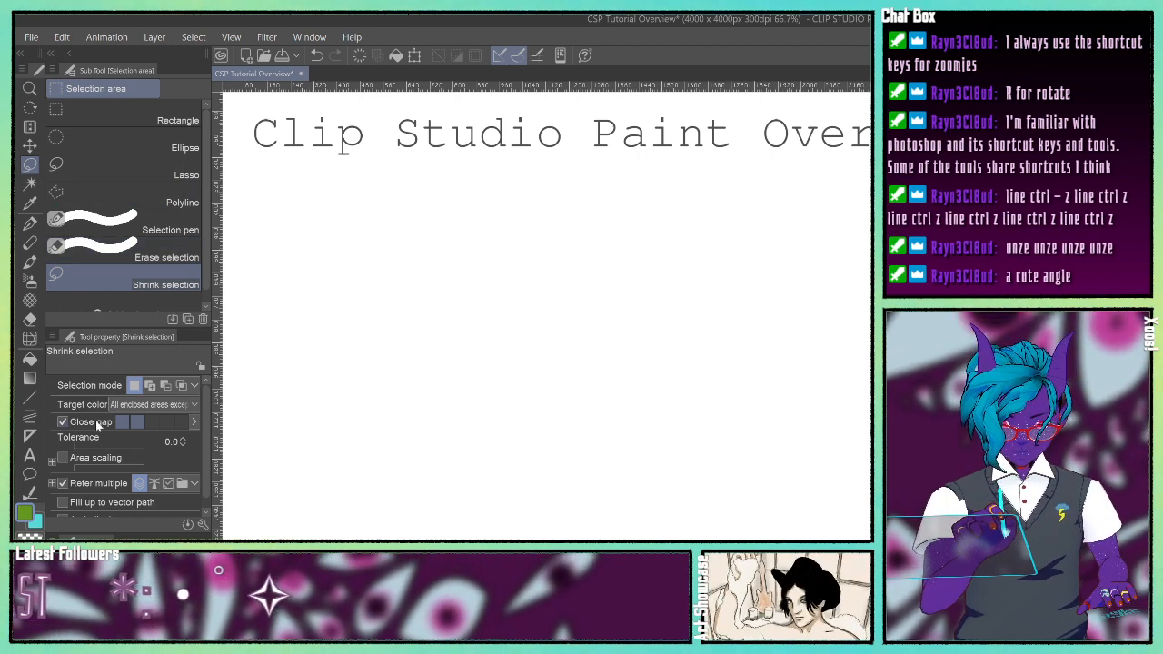
pyautogui.scroll(-5, 547, 316)
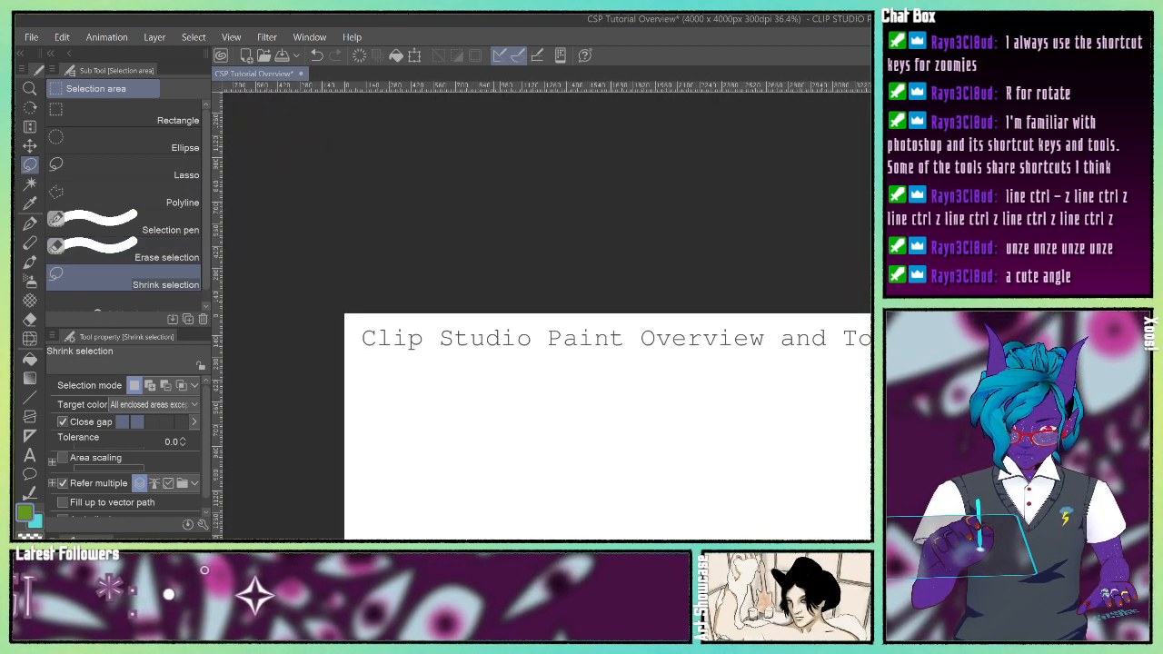
pyautogui.scroll(4, 546, 315)
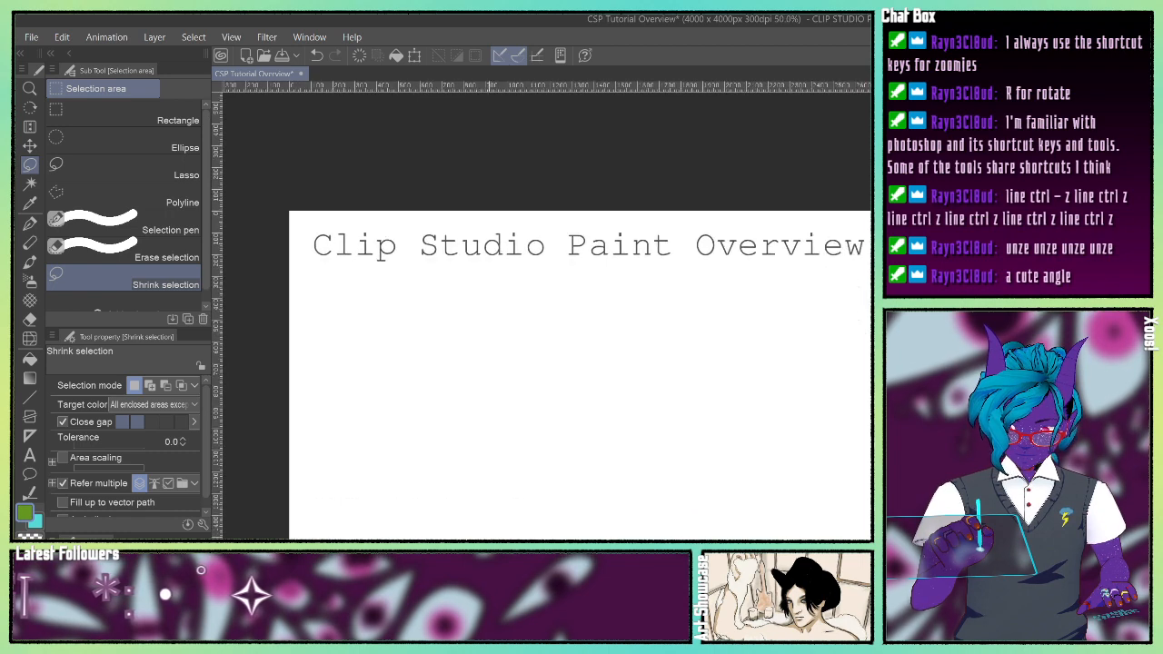
# Step: Scribble green lines below the title with the G-pen at brush size 10, and scribble over them at brush size 100
pyautogui.click(30, 222)
pyautogui.moveTo(605, 420)
pyautogui.mouseDown()
pyautogui.moveTo(687, 434)
pyautogui.moveTo(551, 525)
pyautogui.moveTo(547, 496)
pyautogui.moveTo(598, 406)
pyautogui.moveTo(512, 442)
pyautogui.moveTo(635, 482)
pyautogui.moveTo(739, 466)
pyautogui.mouseUp()
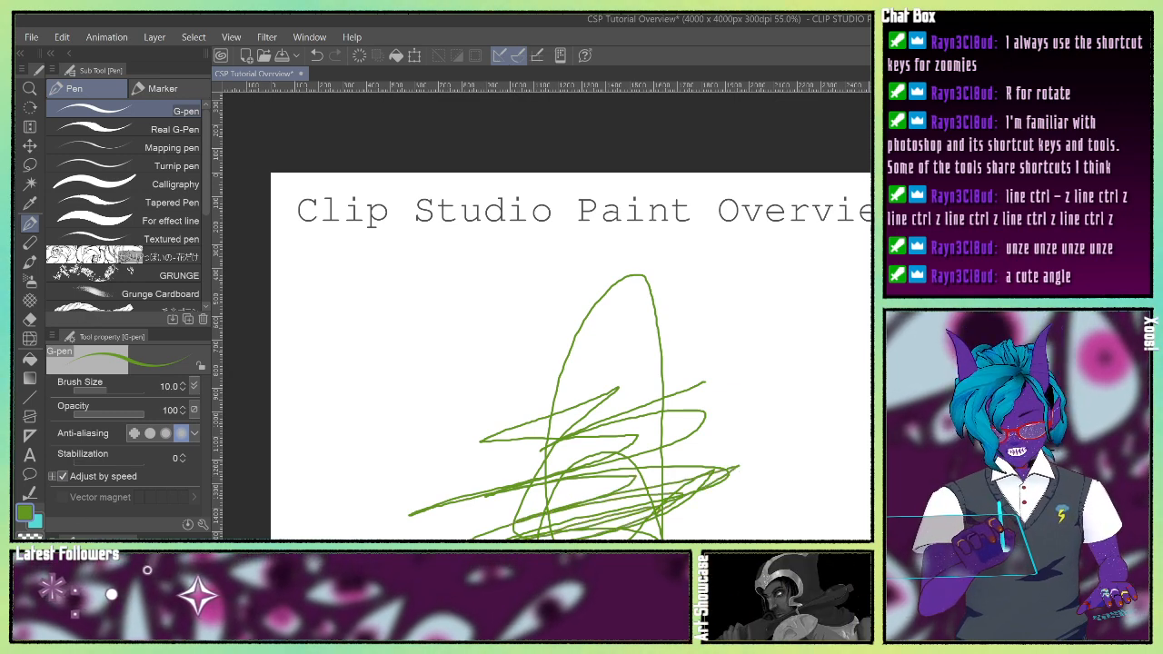
pyautogui.press(']')
pyautogui.moveTo(819, 529)
pyautogui.mouseDown()
pyautogui.moveTo(622, 532)
pyautogui.moveTo(504, 500)
pyautogui.moveTo(698, 463)
pyautogui.moveTo(636, 364)
pyautogui.moveTo(454, 414)
pyautogui.moveTo(427, 531)
pyautogui.mouseUp()
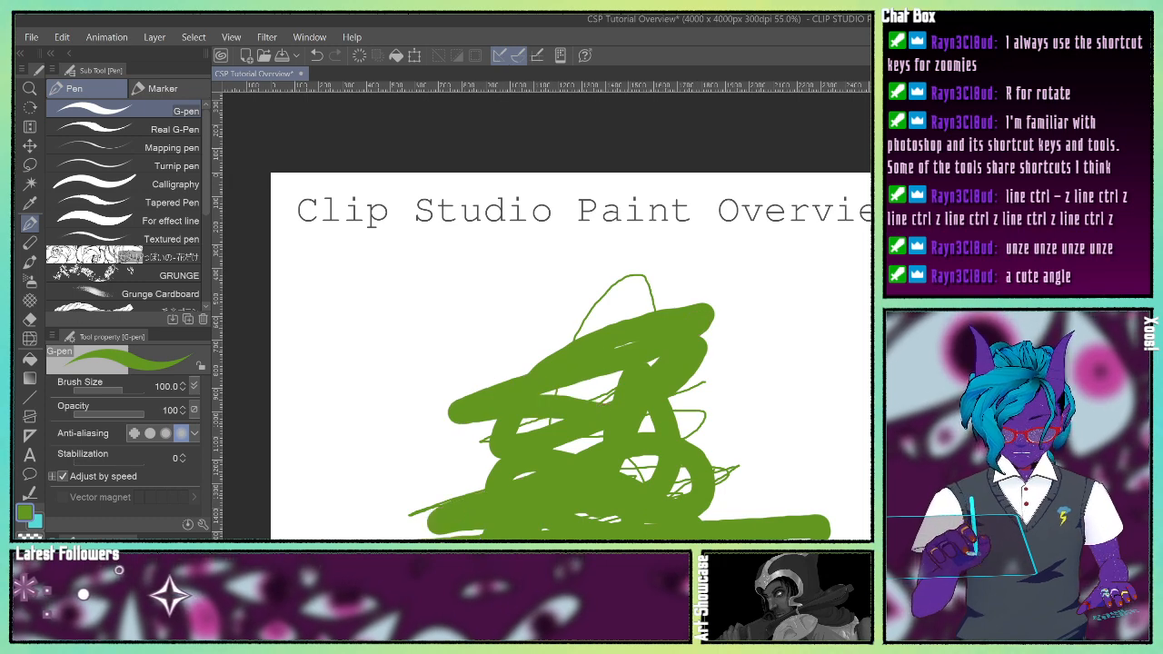
# Step: Auto-select the green scribble referring to the editing layer only, and clear that selection
pyautogui.click(27, 186)
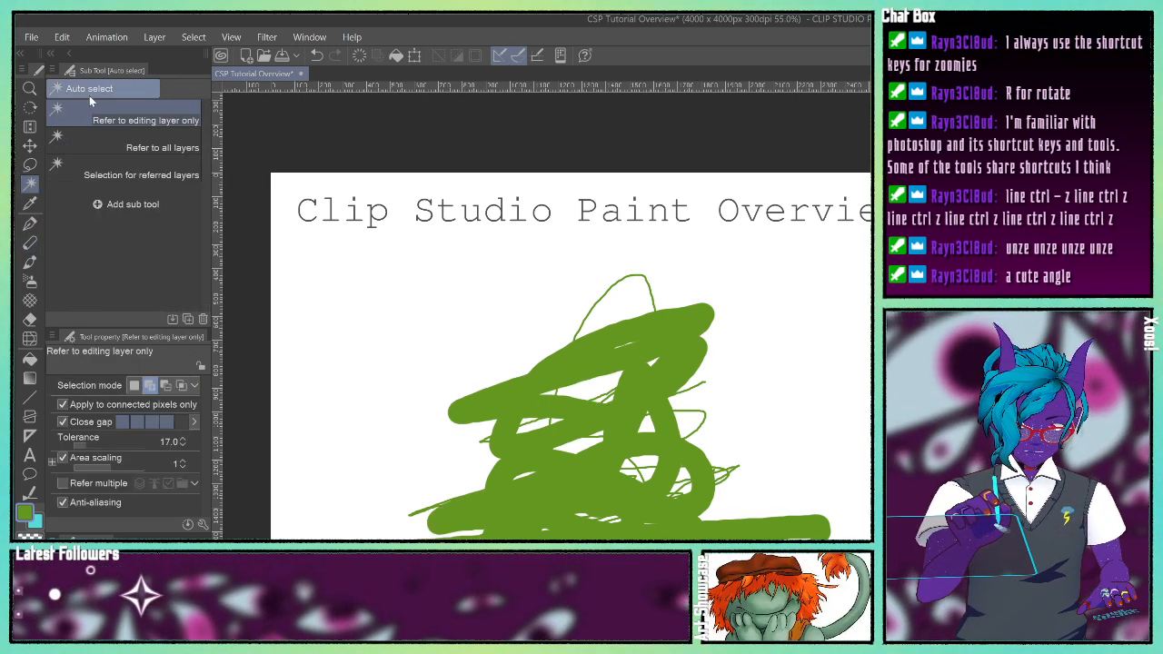
pyautogui.click(525, 395)
pyautogui.scroll(2, 529, 588)
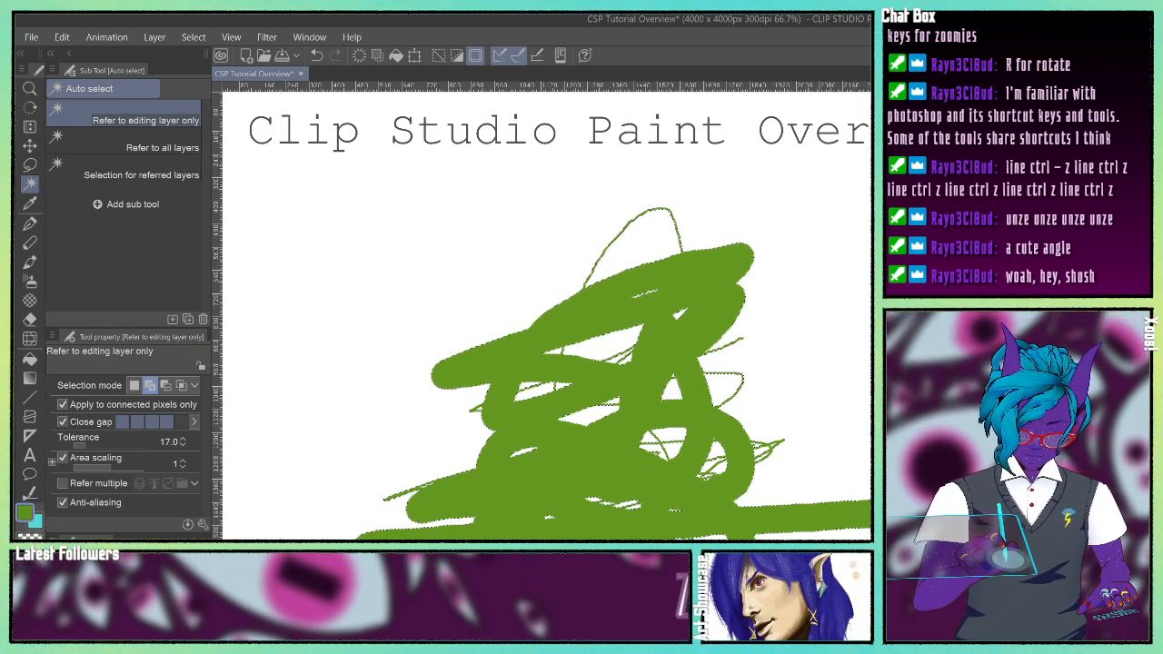
pyautogui.hotkey('ctrl', 'd')
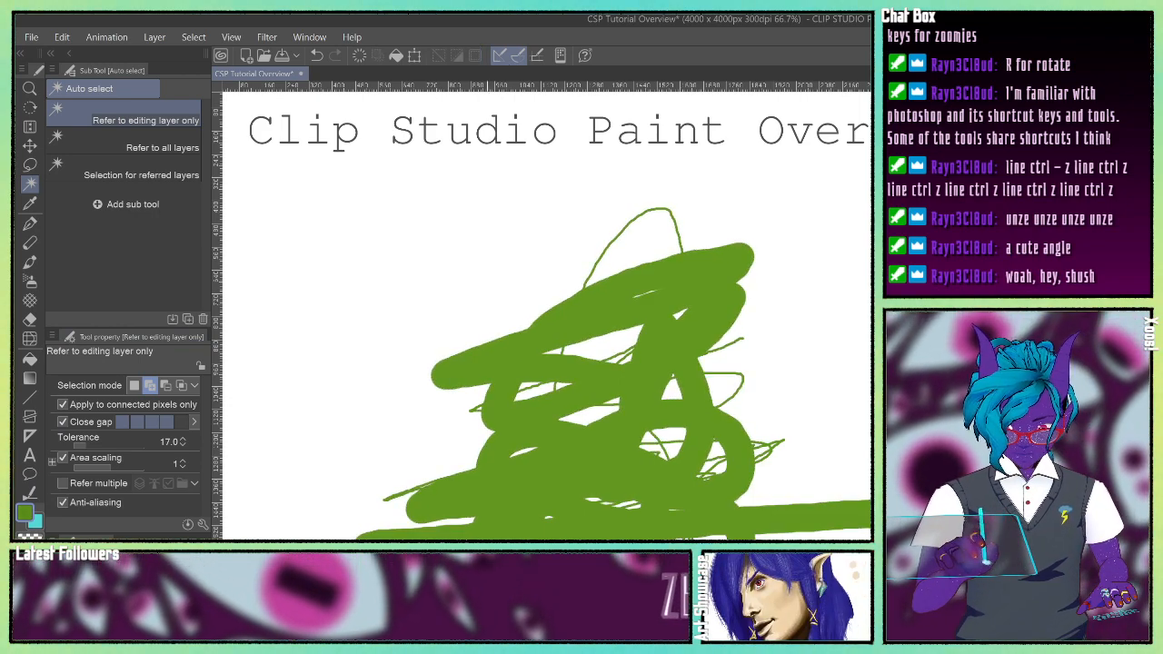
# Step: Paint broad, slightly darker green strokes across the scribble with the G-pen at brush size 100
pyautogui.click(29, 224)
pyautogui.moveTo(505, 314)
pyautogui.mouseDown()
pyautogui.moveTo(545, 350)
pyautogui.moveTo(818, 459)
pyautogui.mouseUp()
pyautogui.moveTo(441, 373)
pyautogui.mouseDown()
pyautogui.moveTo(663, 447)
pyautogui.moveTo(527, 482)
pyautogui.mouseUp()
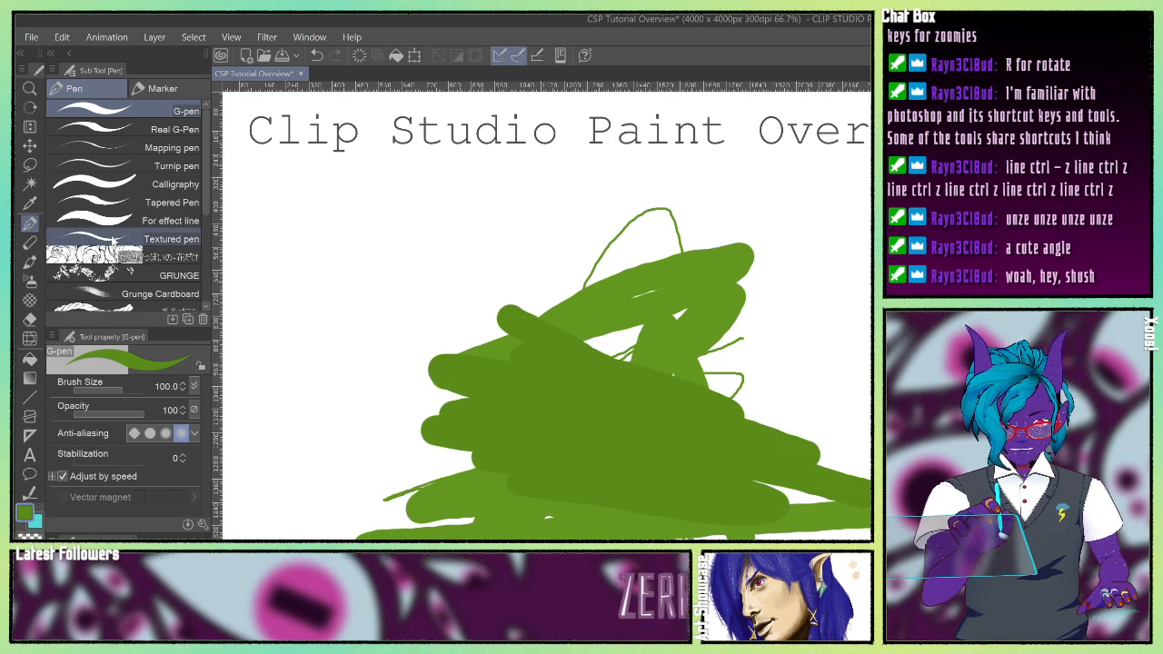
# Step: Try Auto select on the two greens at tolerances 8.1 and 0, raise the tolerance to 16.8, and clear the selection
pyautogui.click(29, 187)
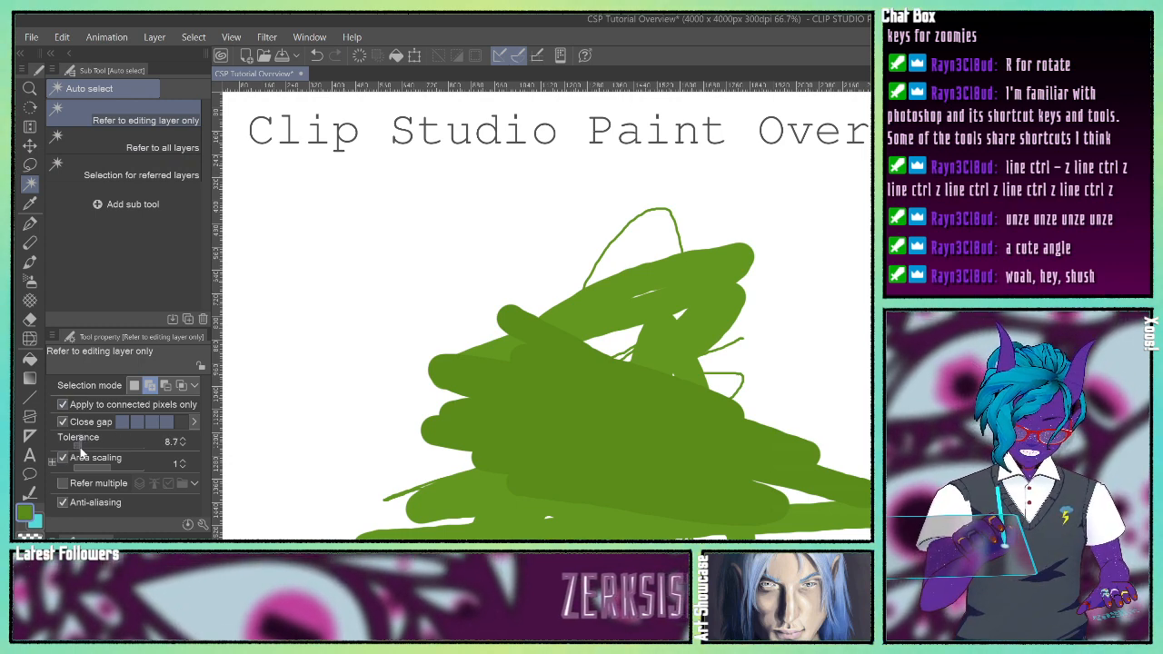
pyautogui.click(606, 307)
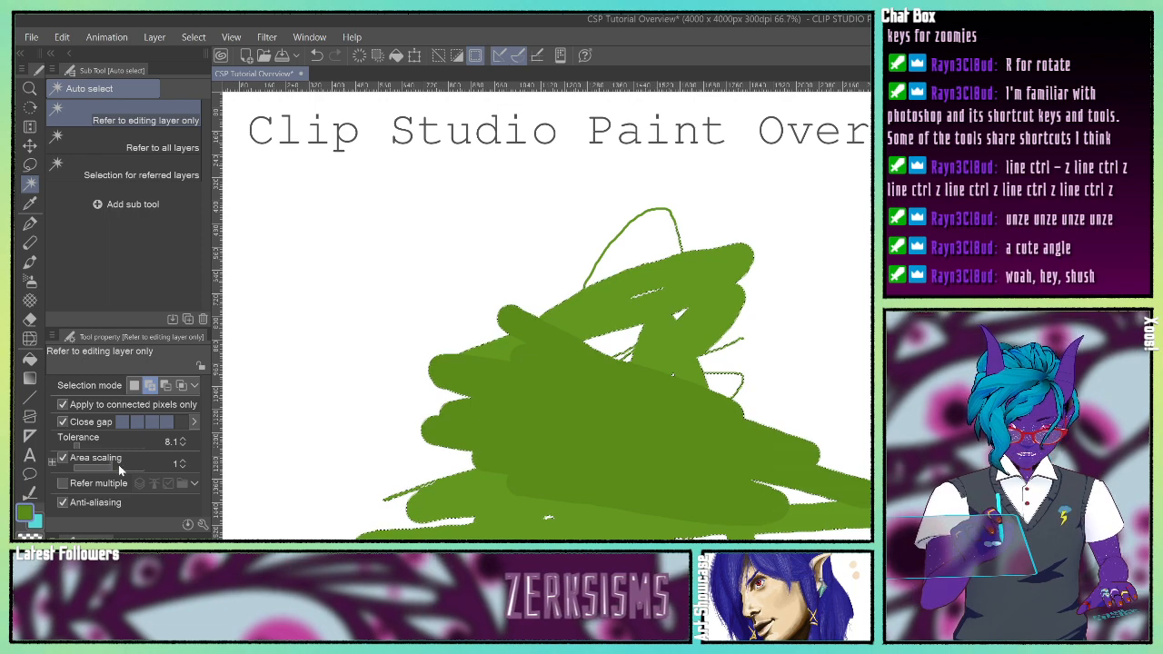
pyautogui.moveTo(78, 448); pyautogui.dragTo(64, 451)
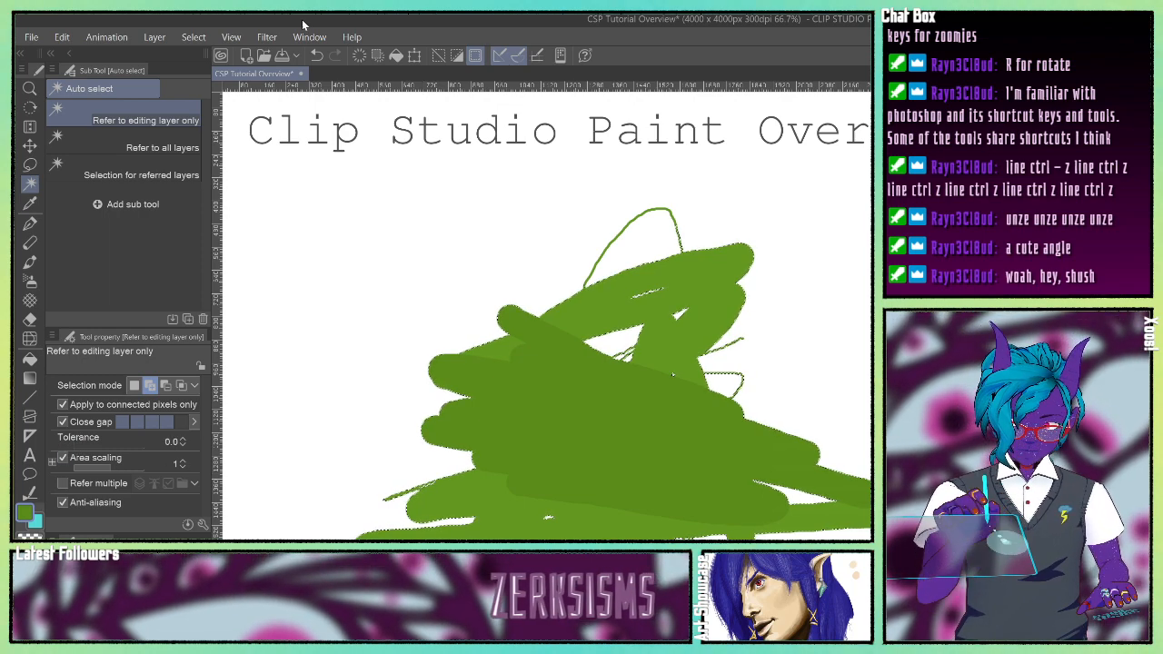
pyautogui.click(670, 348)
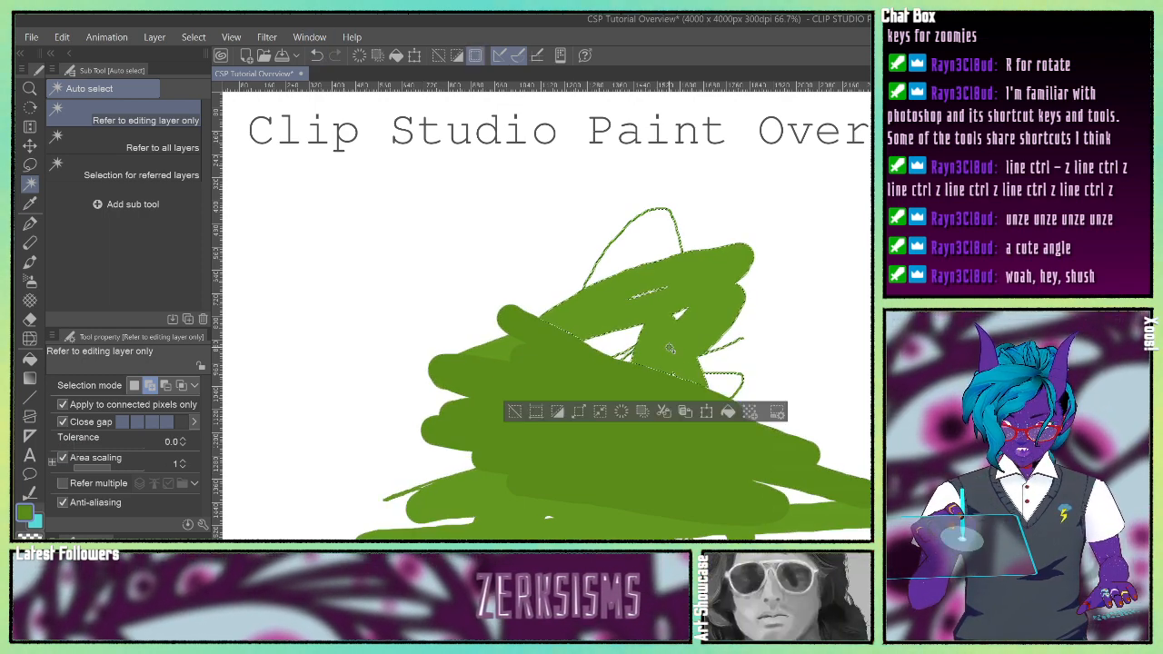
pyautogui.click(487, 495)
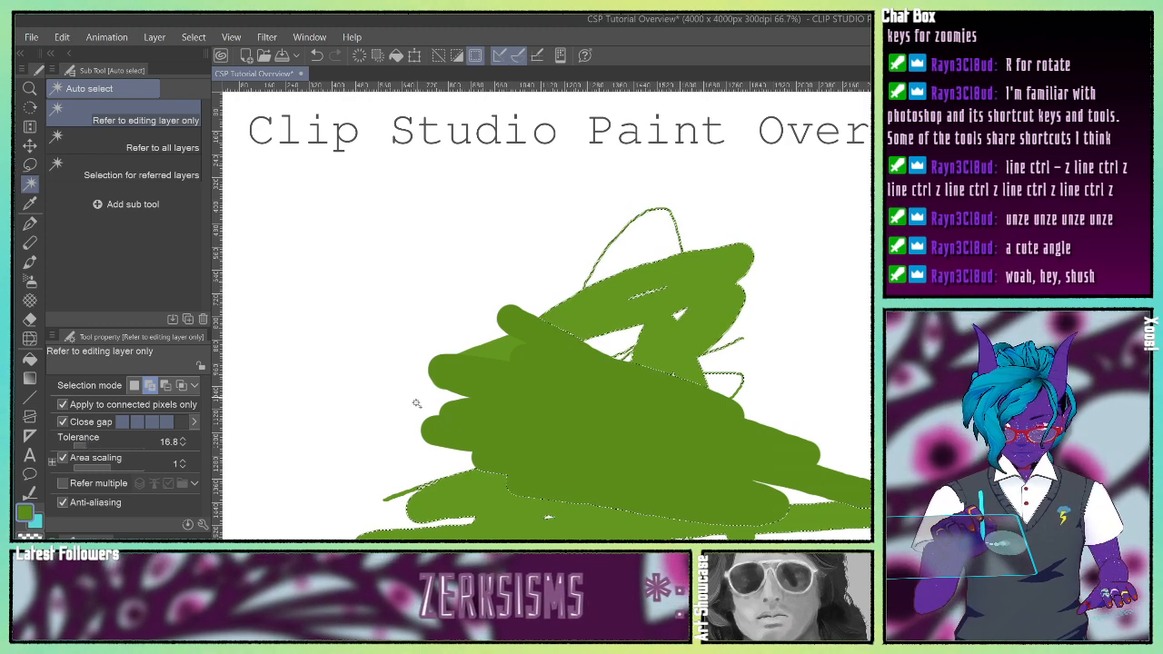
pyautogui.hotkey('ctrl', 'd')
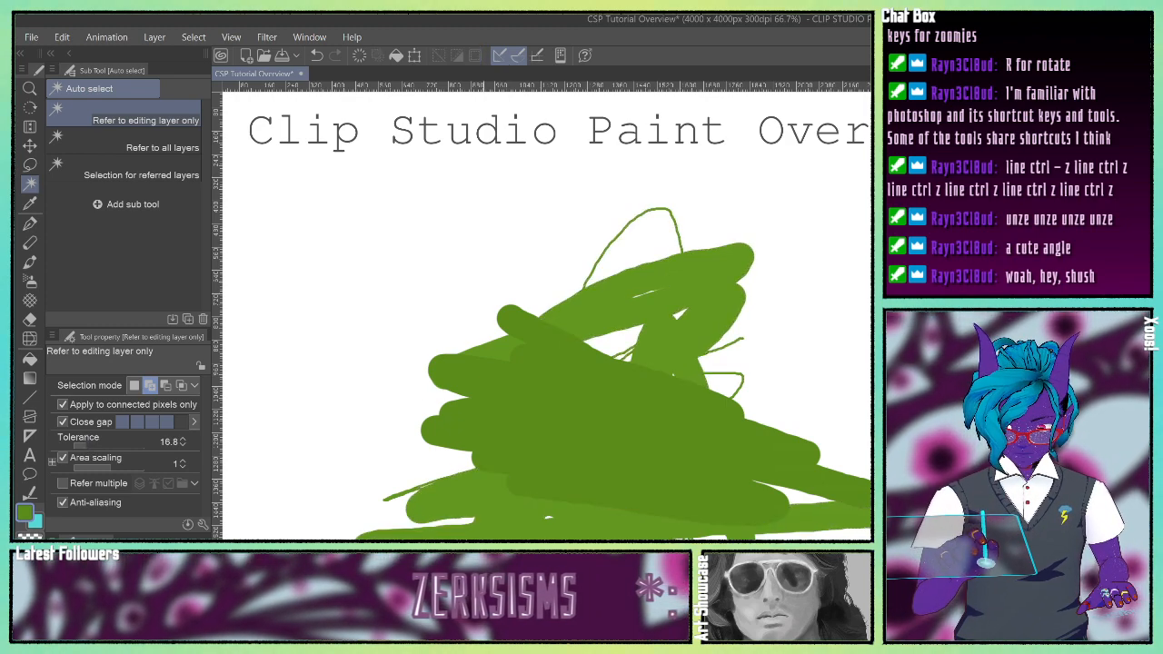
# Step: Auto-select both greens together at tolerance 16.8, inspect the edge up close, and undo that selection
pyautogui.click(616, 432)
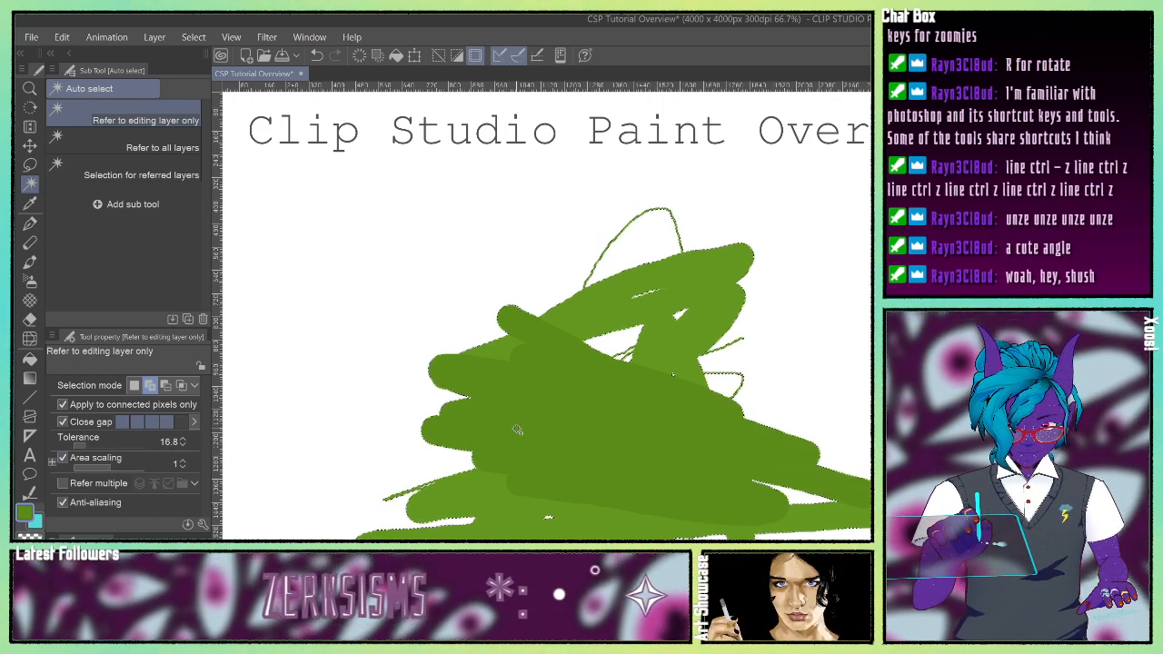
pyautogui.scroll(3, 527, 438)
pyautogui.scroll(4, 527, 438)
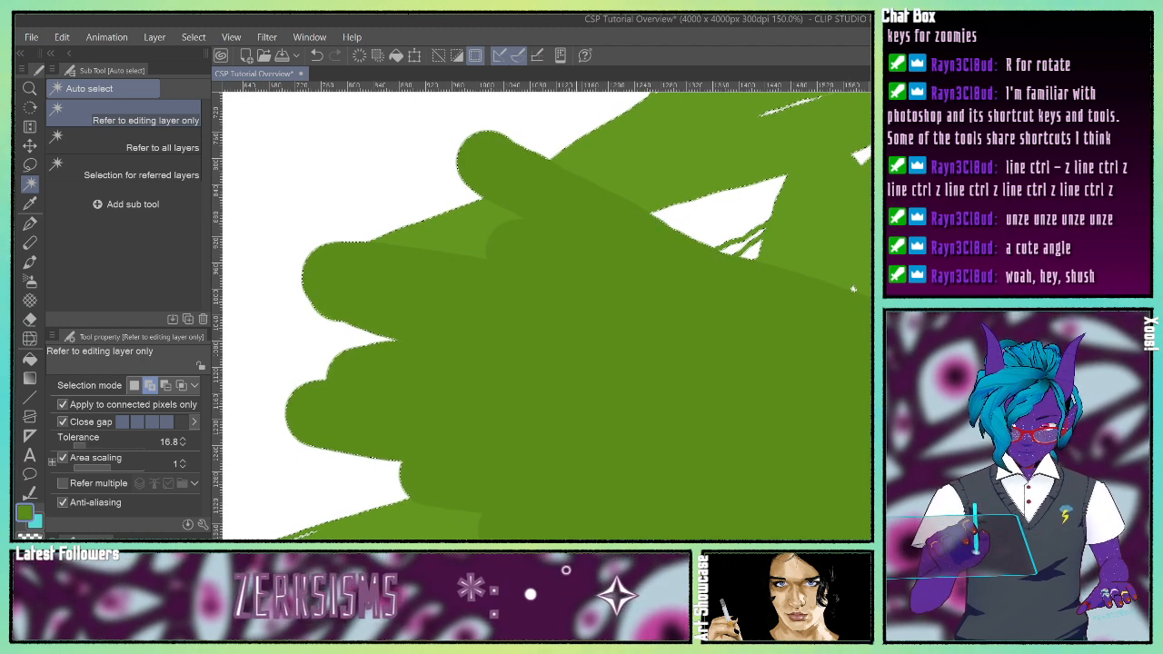
pyautogui.click(316, 54)
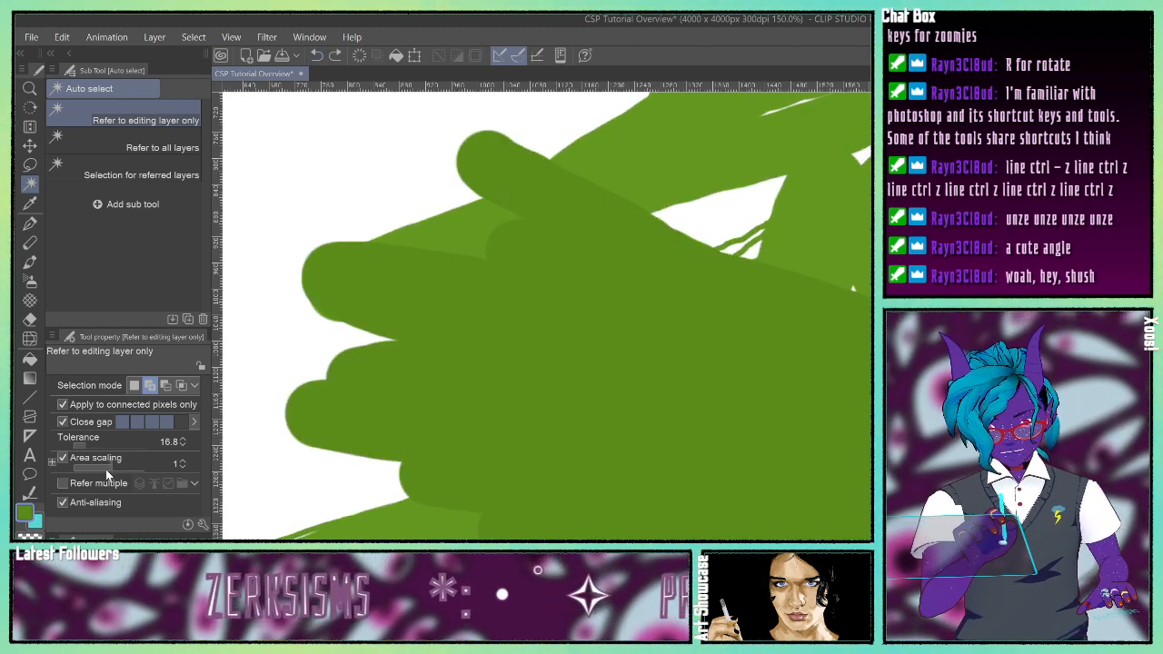
# Step: Set the Auto select Area scaling to -14, and select the green shape inside its edge
pyautogui.moveTo(94, 466)
pyautogui.mouseDown()
pyautogui.moveTo(42, 470)
pyautogui.moveTo(102, 473)
pyautogui.moveTo(84, 472)
pyautogui.mouseUp()
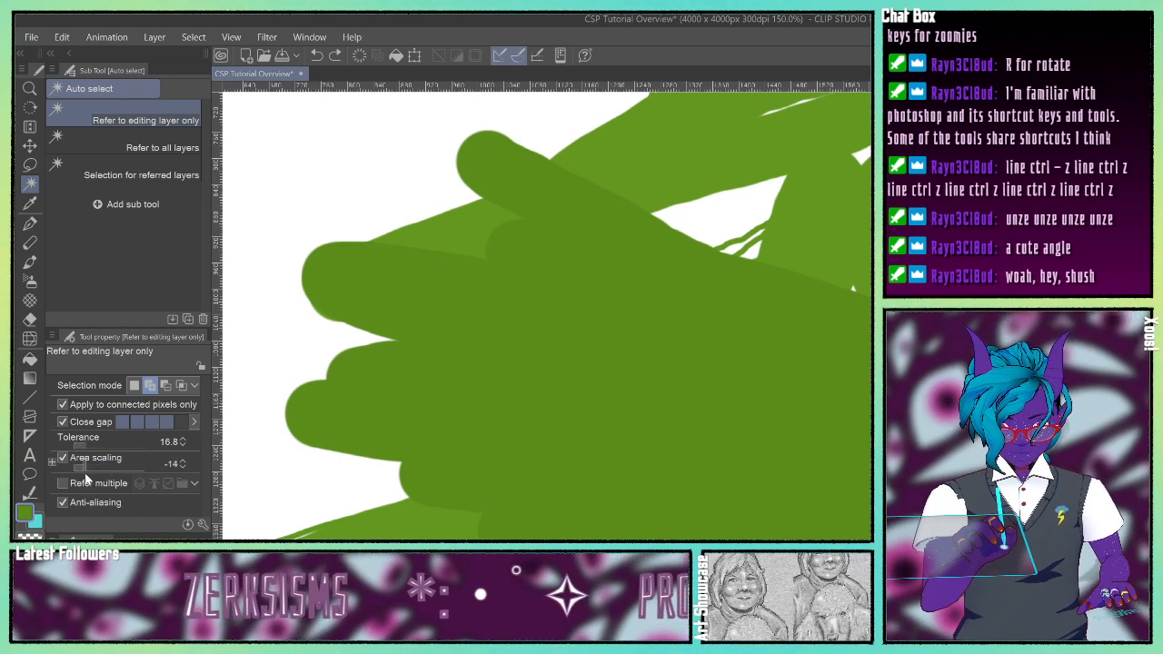
pyautogui.click(721, 511)
pyautogui.scroll(-3, 727, 454)
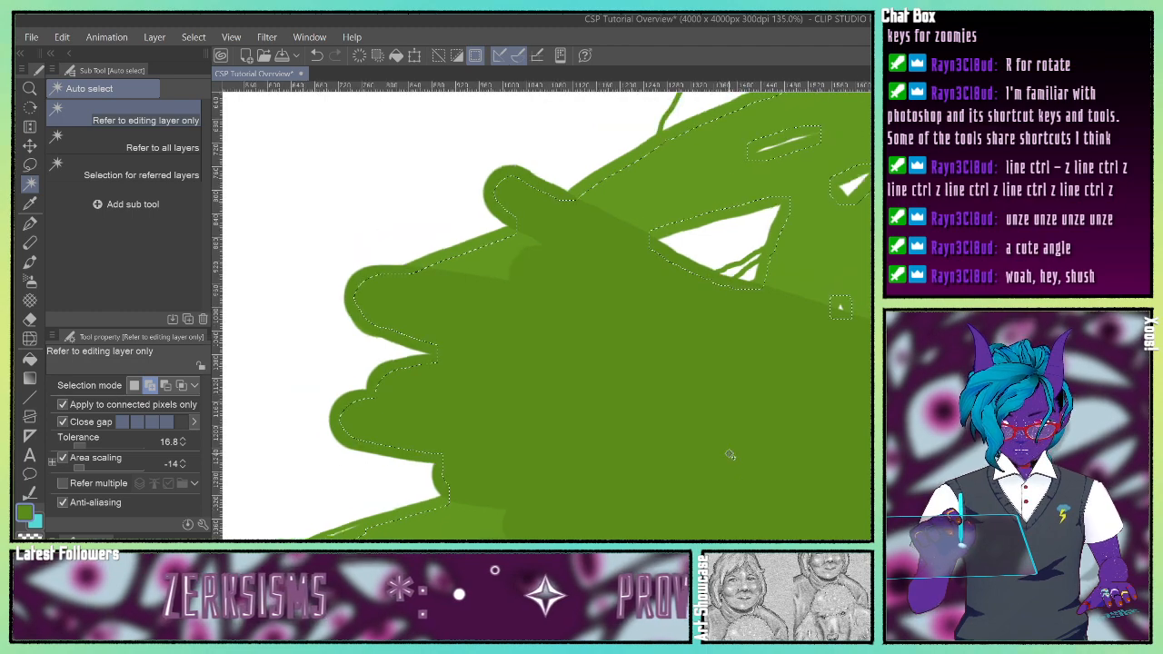
pyautogui.scroll(3, 730, 454)
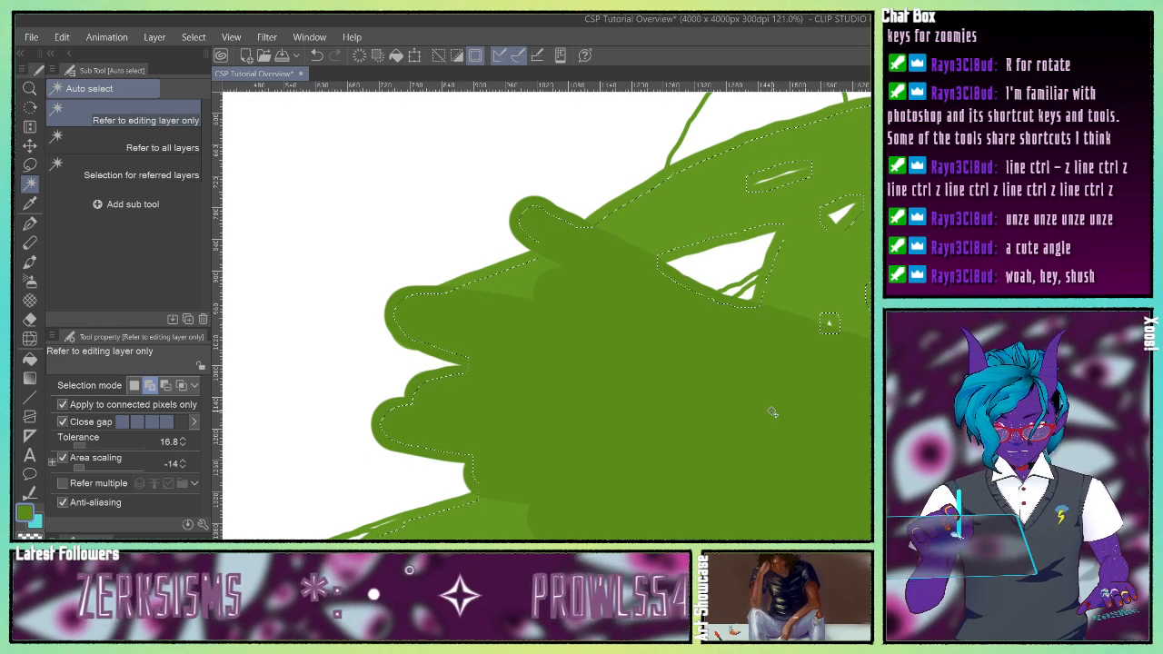
# Step: Undo the shrunken selection, and select the green shape again with Area scaling at 9
pyautogui.moveTo(101, 462); pyautogui.dragTo(113, 463)
pyautogui.moveTo(118, 462); pyautogui.dragTo(125, 466)
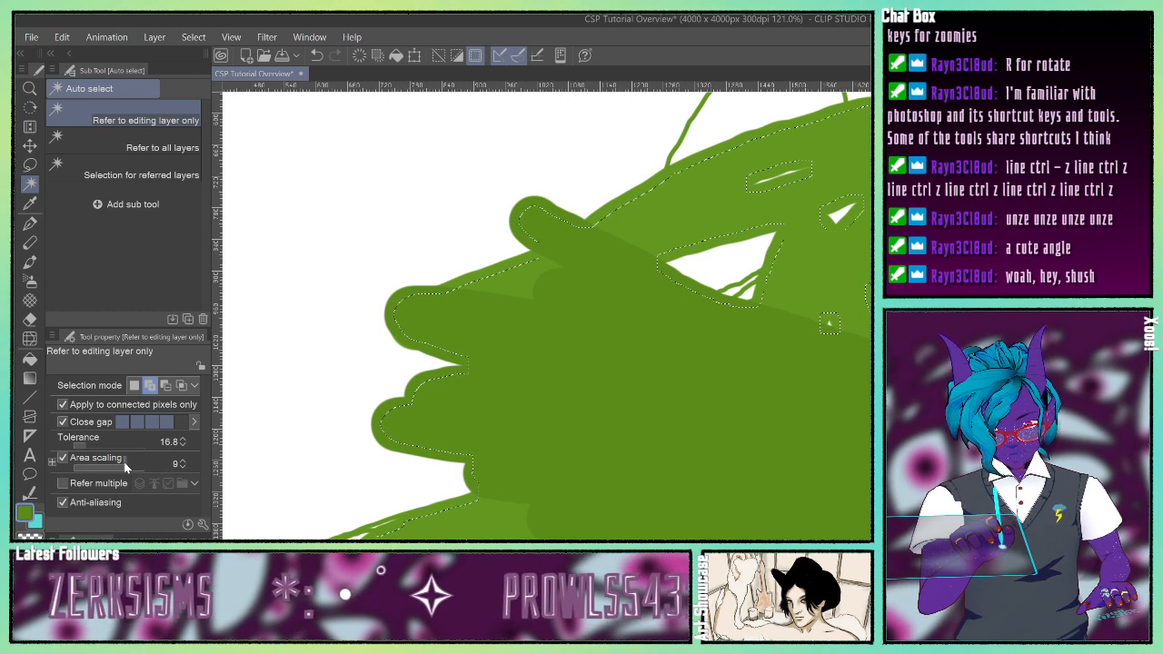
pyautogui.click(317, 56)
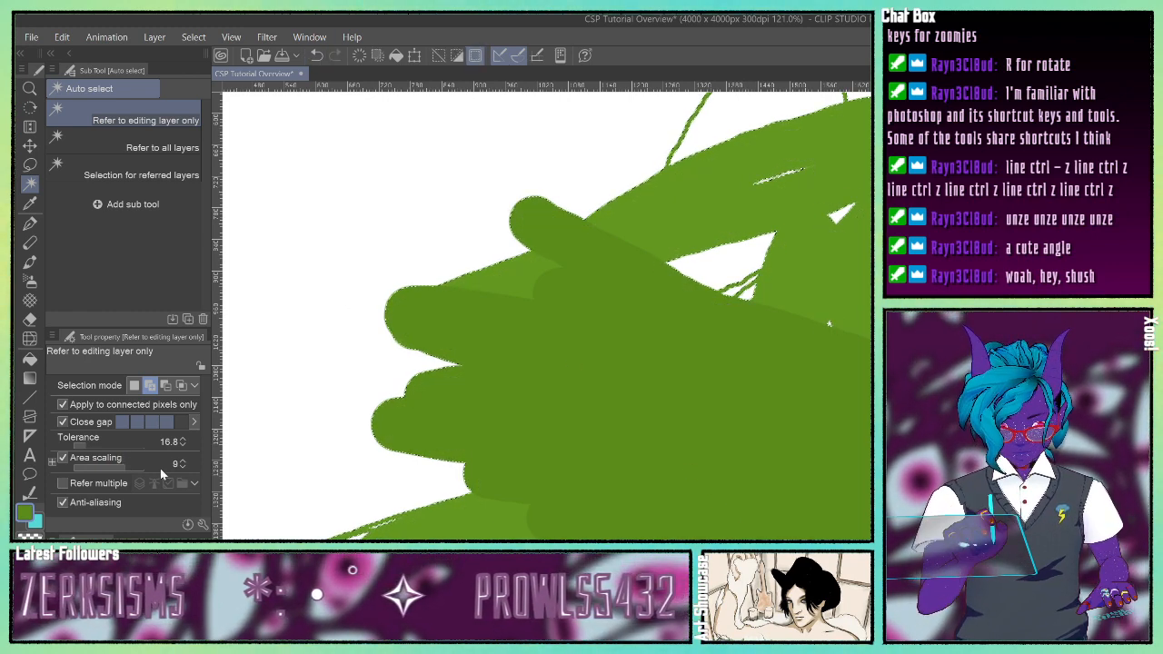
# Step: Set Area scaling to 15, undo the current selection, and auto-select the green shape again
pyautogui.moveTo(125, 470); pyautogui.dragTo(134, 467)
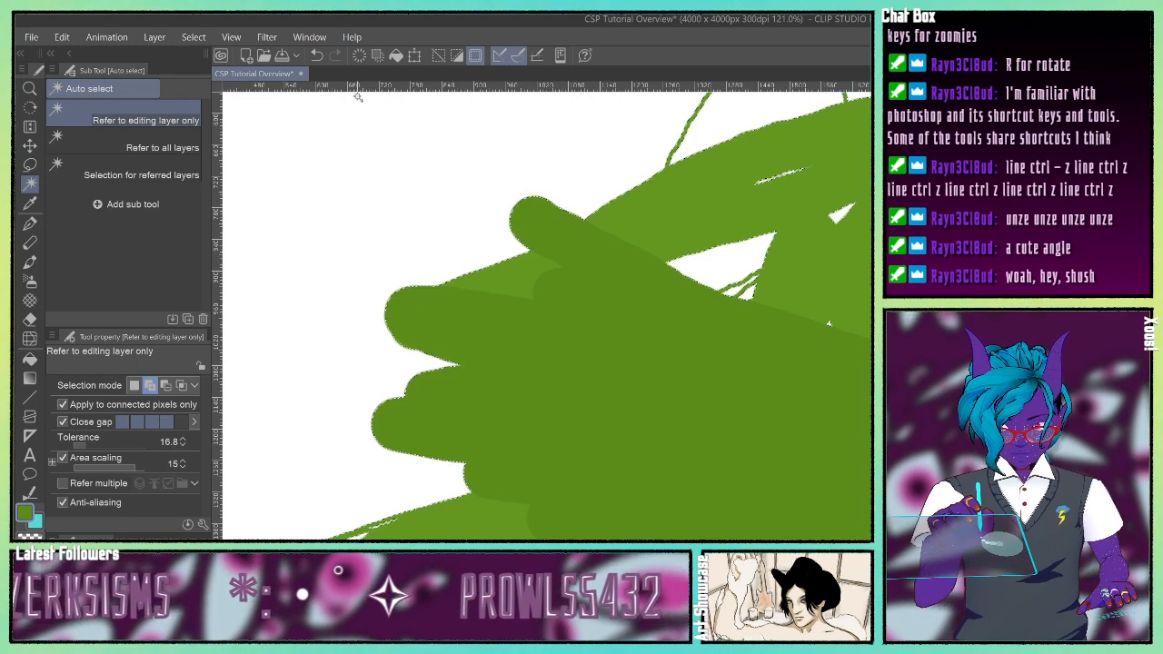
pyautogui.click(317, 56)
pyautogui.click(614, 402)
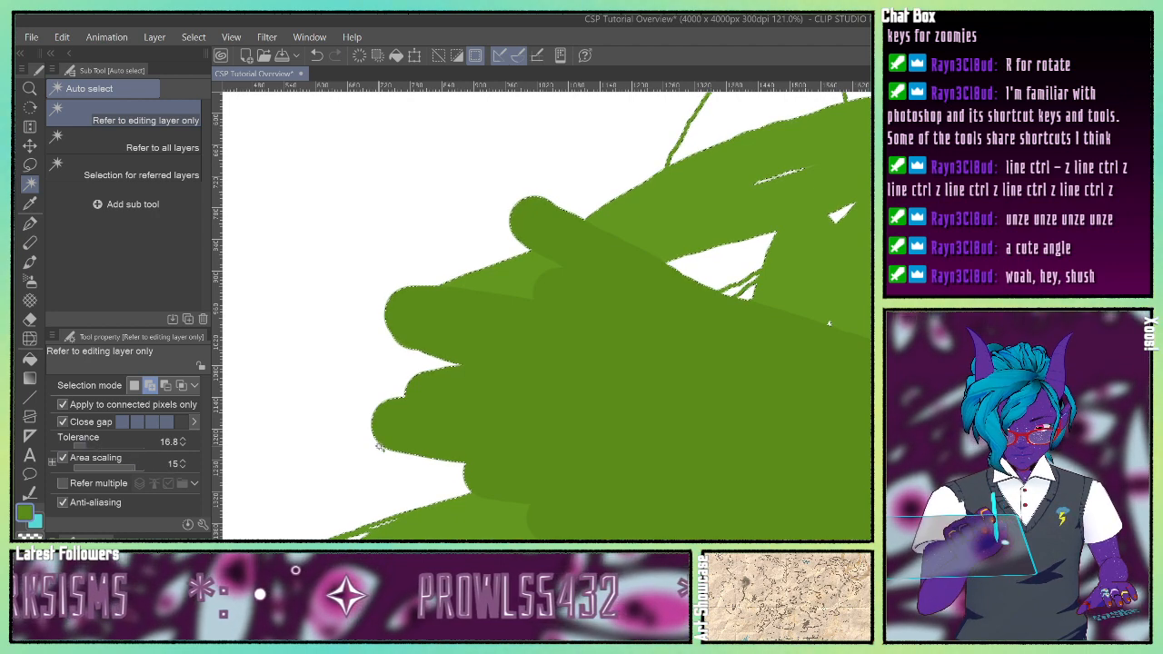
pyautogui.scroll(2, 535, 436)
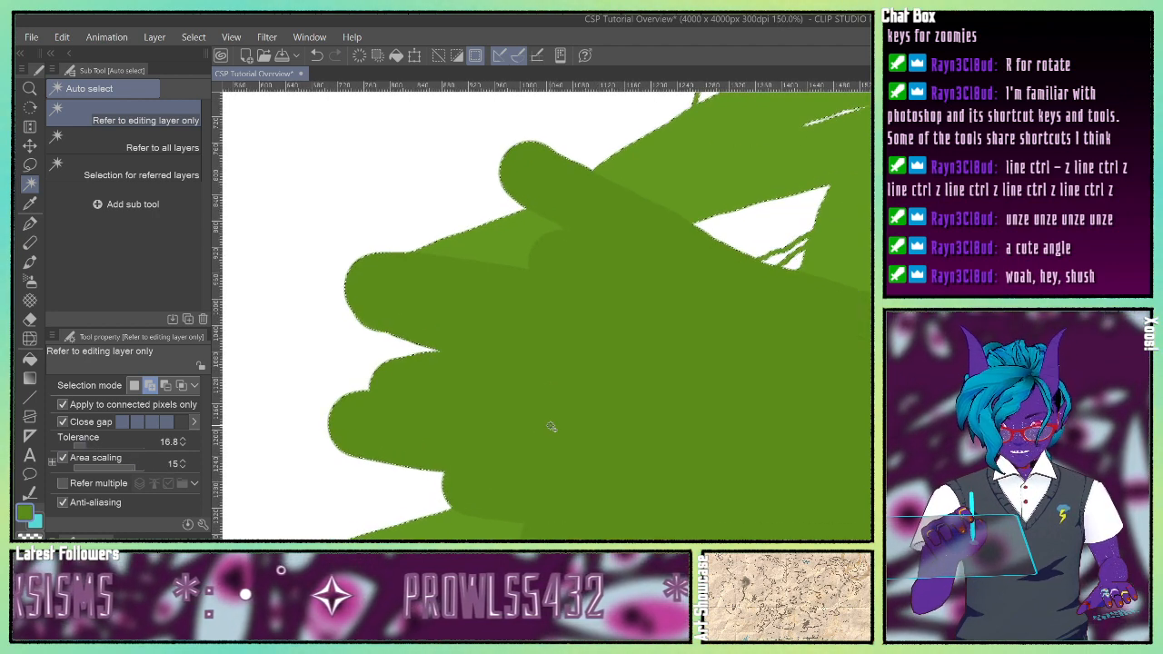
pyautogui.scroll(-2, 550, 427)
pyautogui.scroll(1, 551, 429)
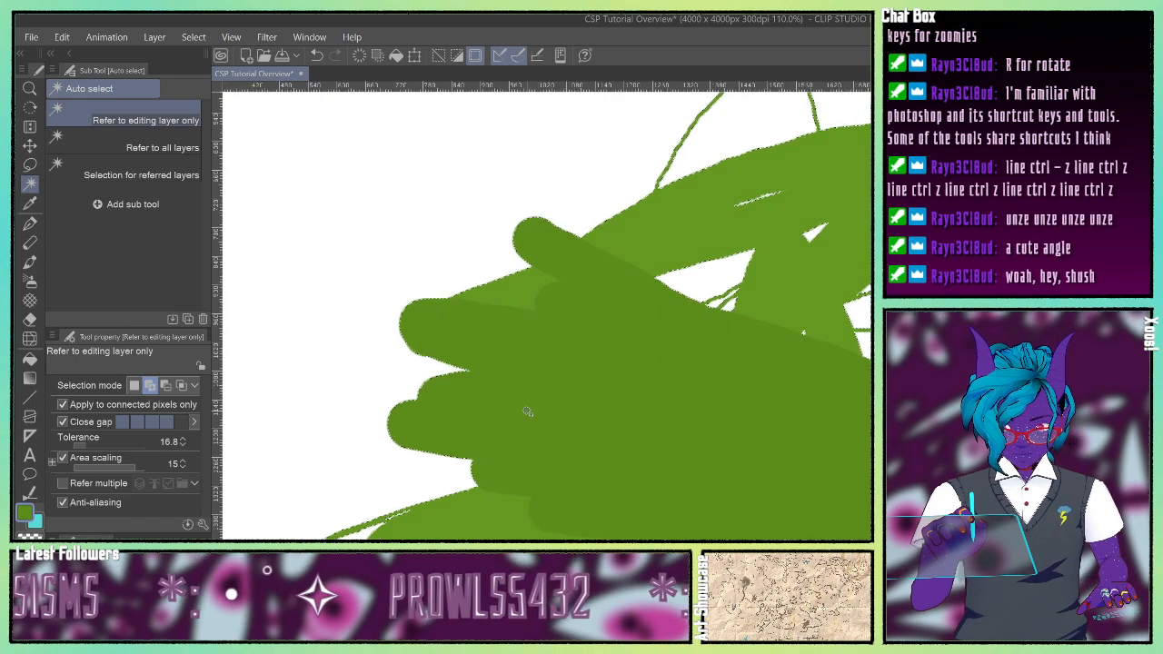
# Step: Expand the selected area around the green shape by 12 px
pyautogui.hotkey('ctrl', 'z')
pyautogui.hotkey('ctrl', 'y')
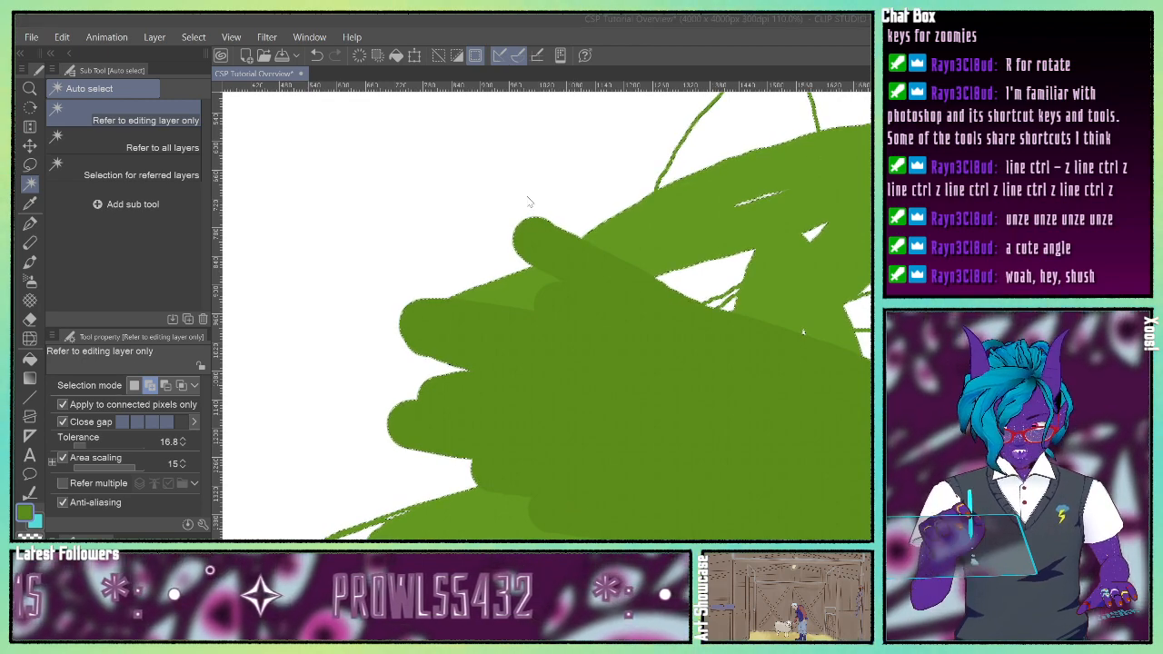
pyautogui.write('12')
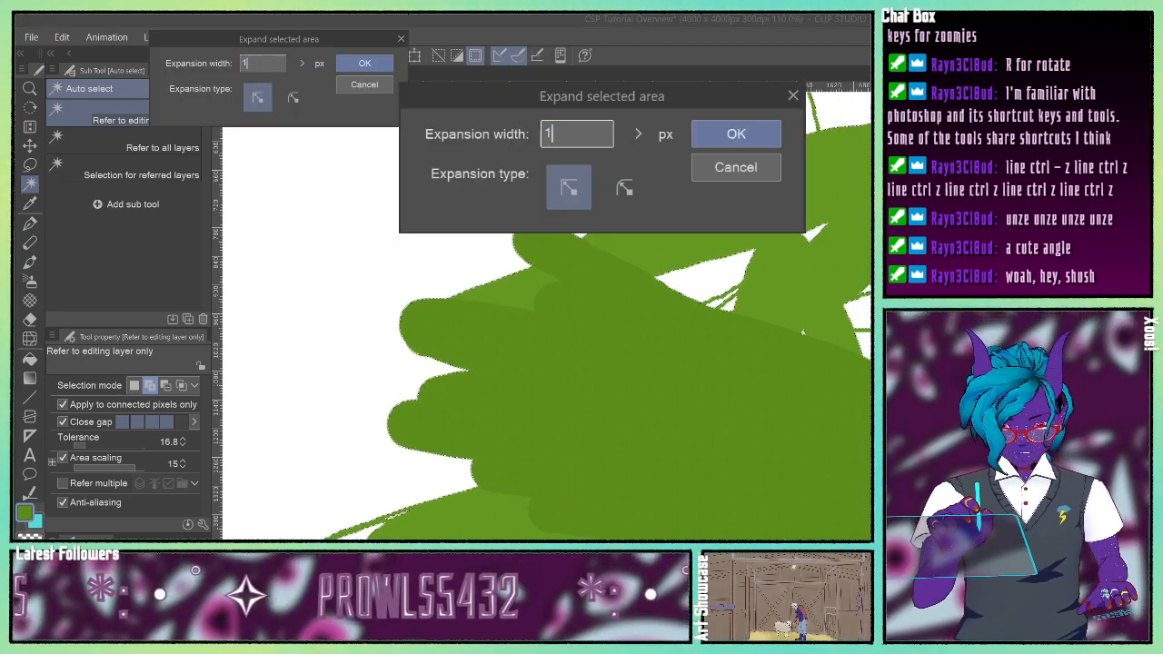
pyautogui.click(364, 63)
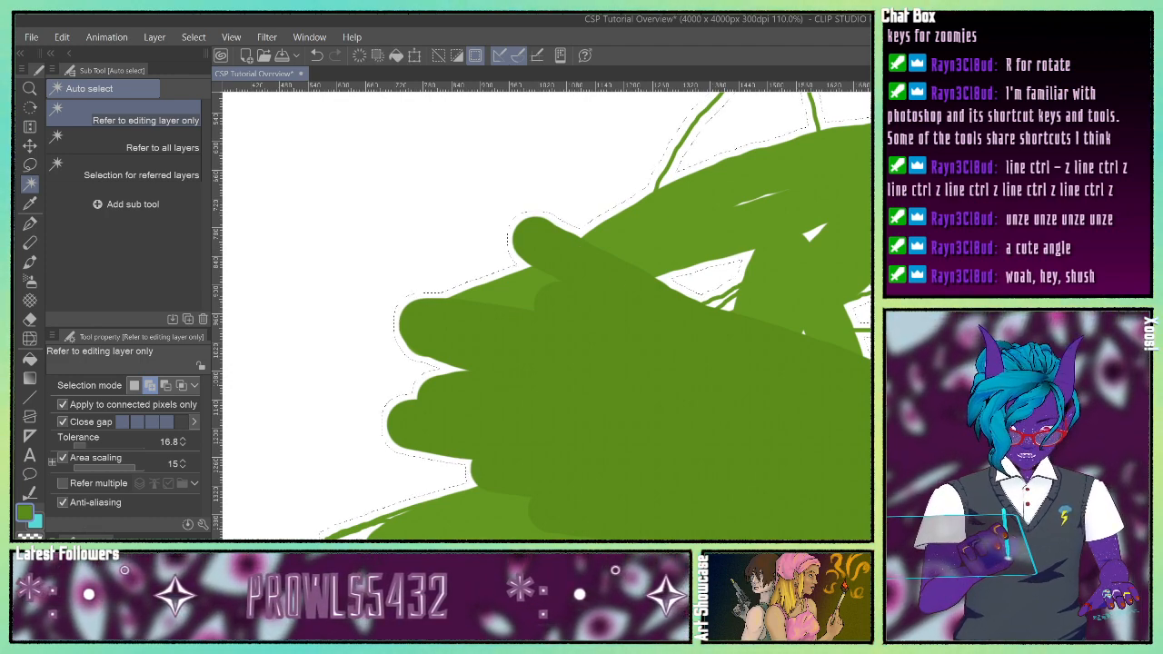
# Step: Fill the expanded margin around the shape with light green using the Refer other layers fill, with Refer multiple turned off
pyautogui.press('g')
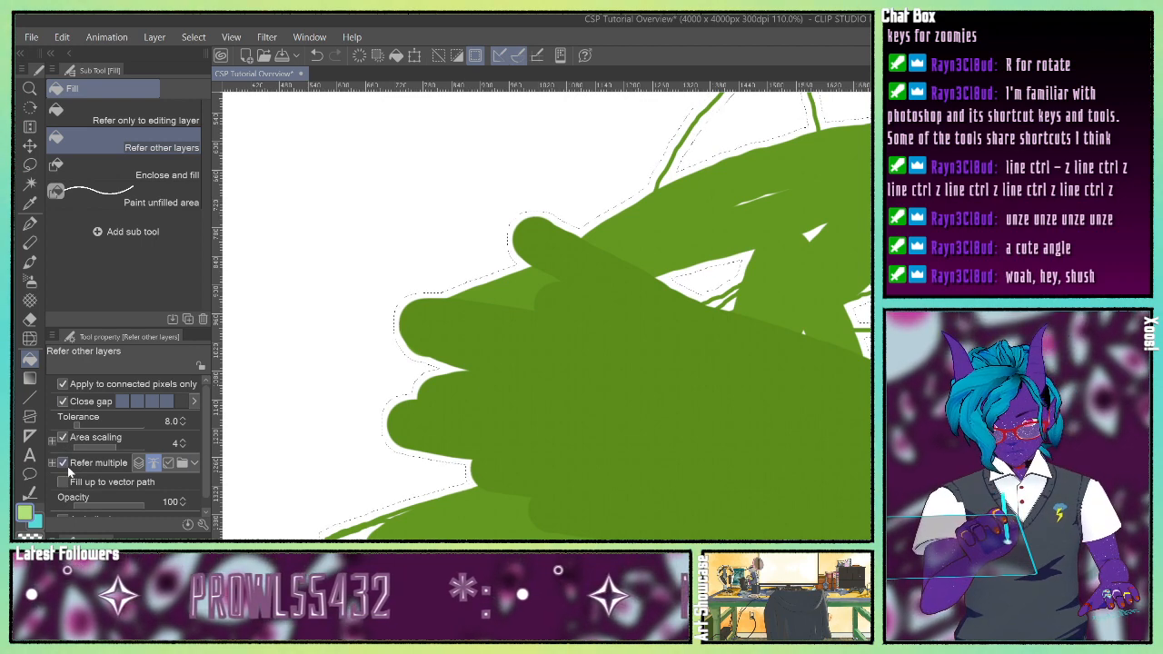
pyautogui.click(64, 465)
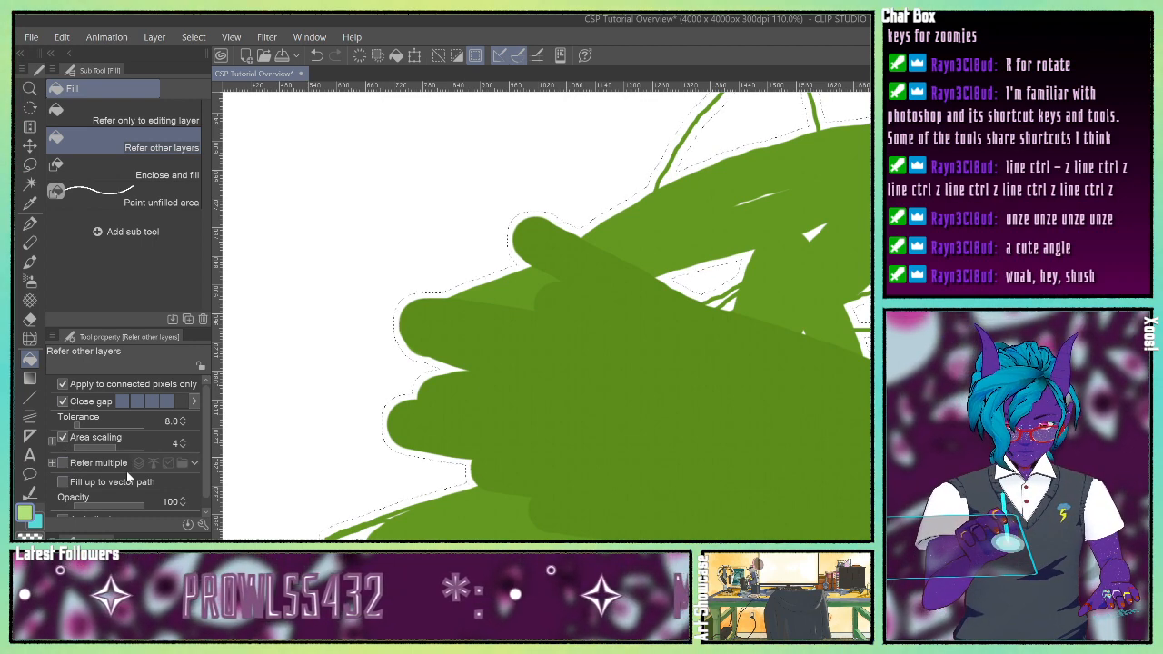
pyautogui.click(477, 480)
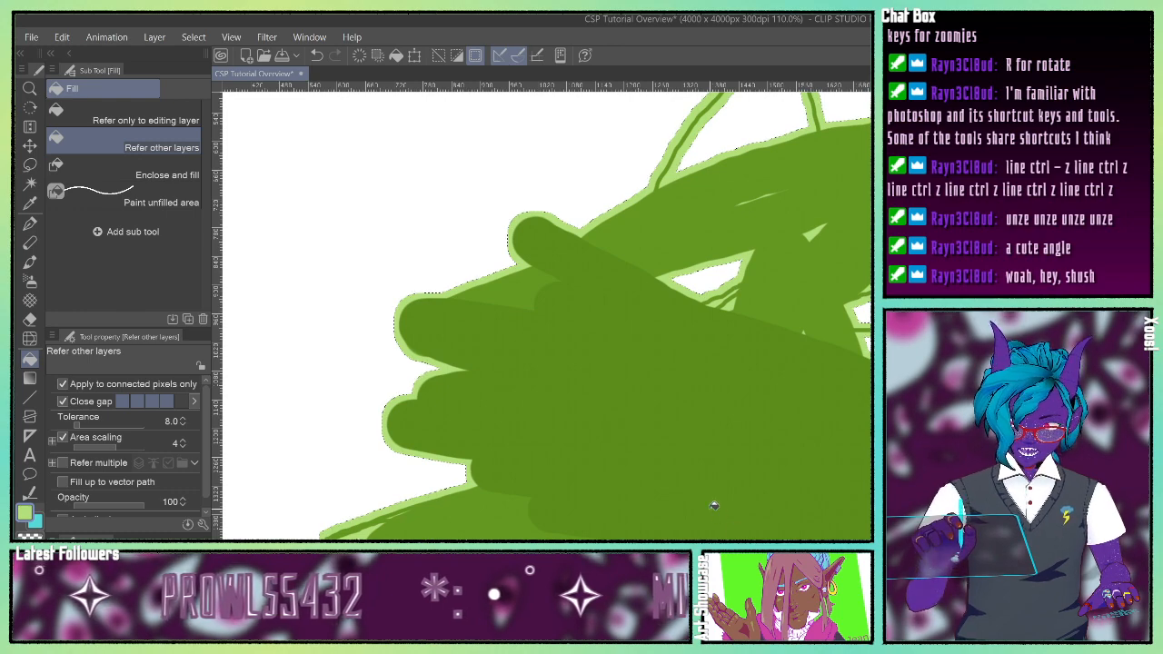
pyautogui.scroll(-2, 708, 505)
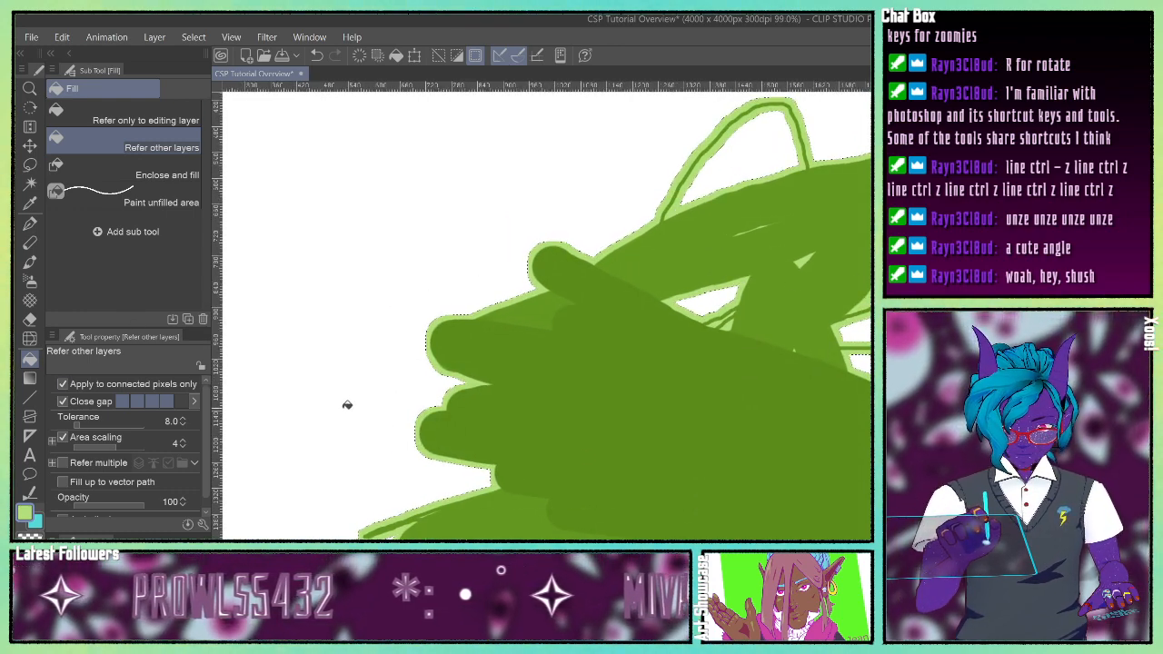
# Step: Clear the current selection and auto-select the dark green area using the Refer to all layers sub tool
pyautogui.hotkey('ctrl', 'd')
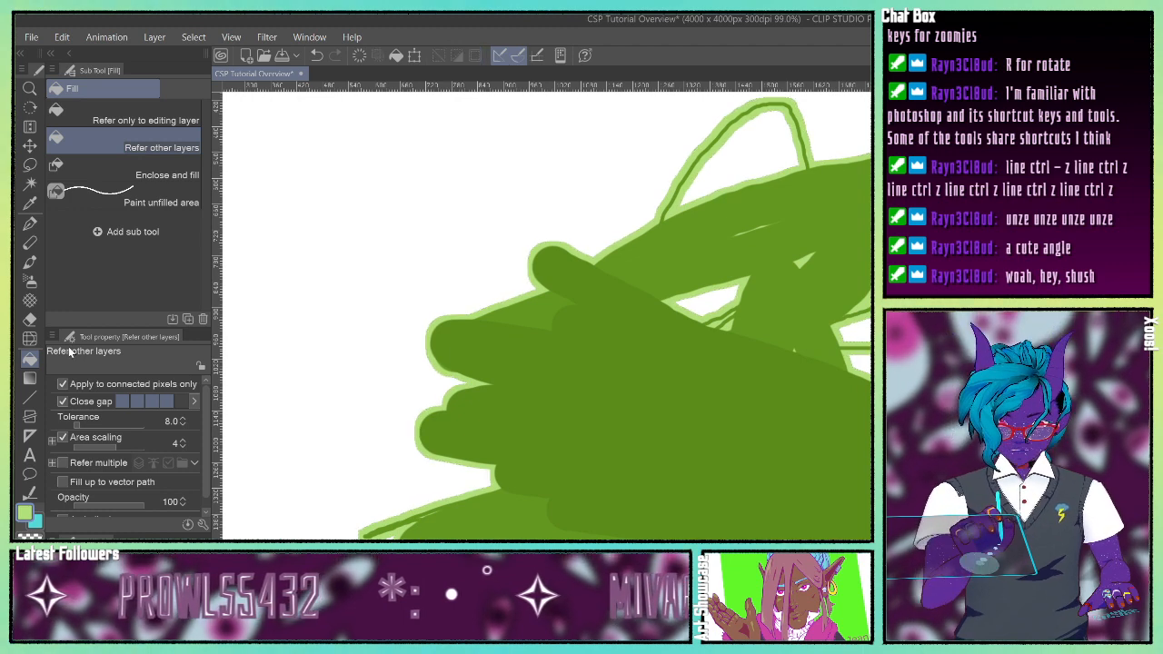
pyautogui.click(30, 185)
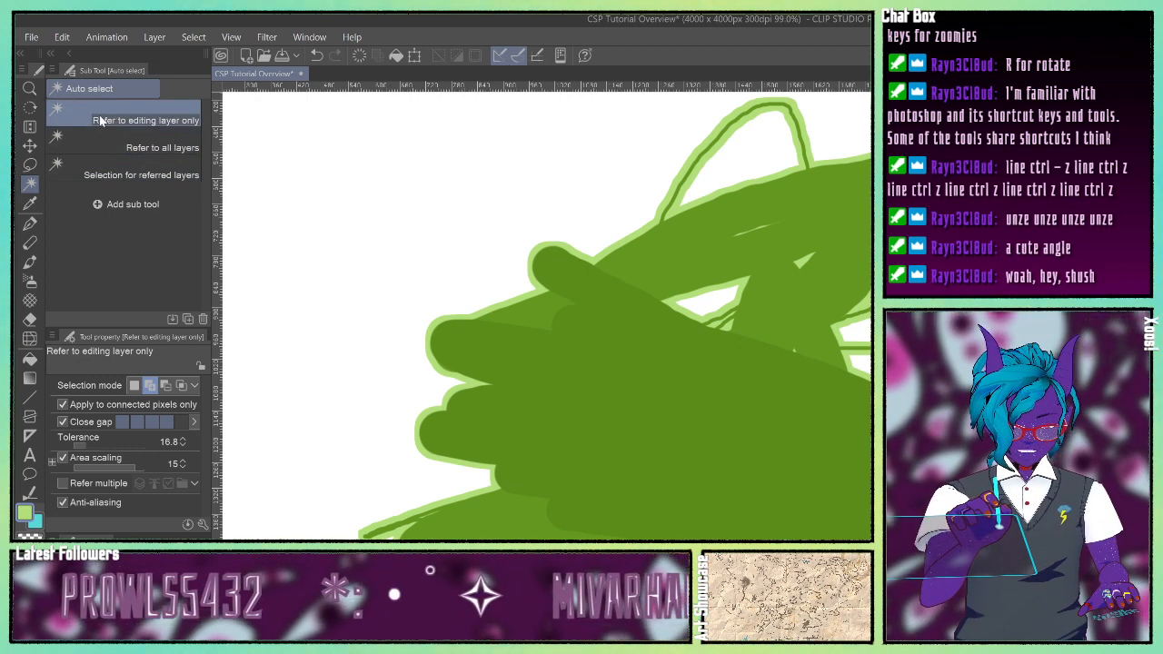
pyautogui.click(107, 144)
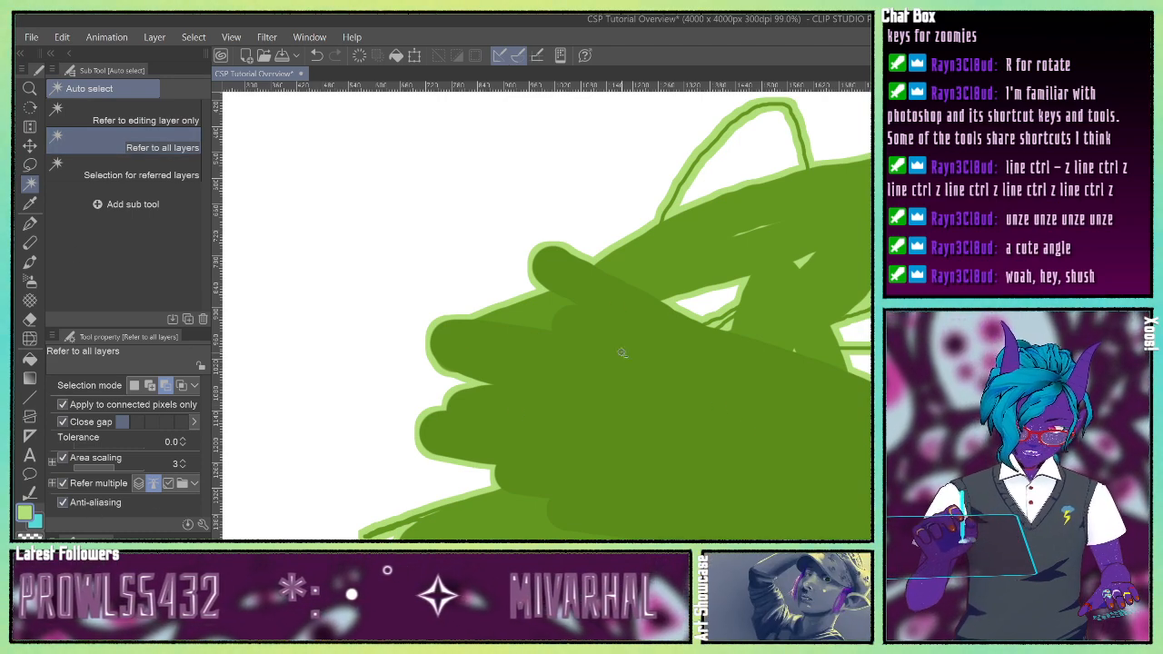
pyautogui.click(630, 393)
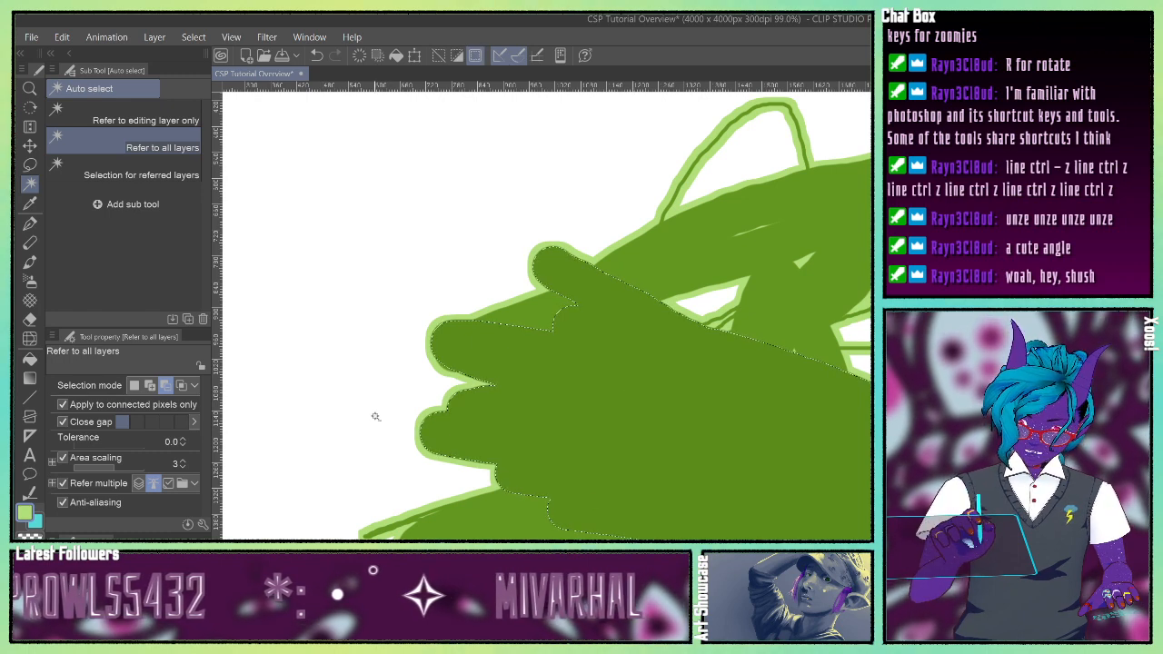
# Step: Switch Auto select to Selection for referred layers and examine its settings, including the Refer multiple options
pyautogui.click(115, 169)
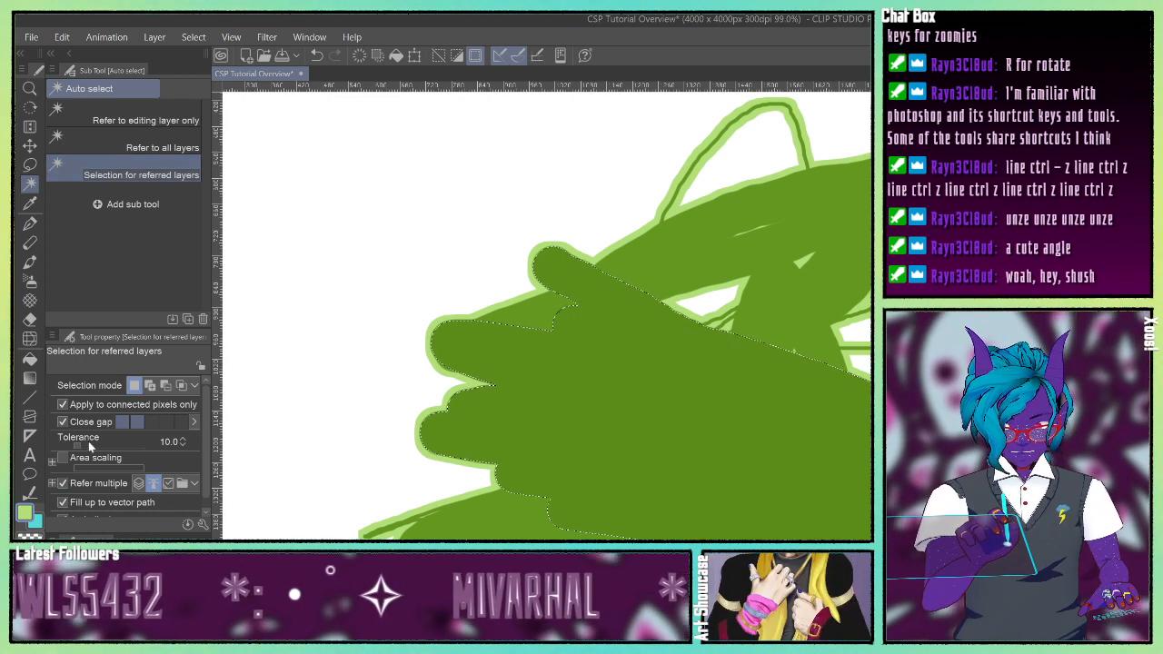
pyautogui.scroll(-1, 120, 482)
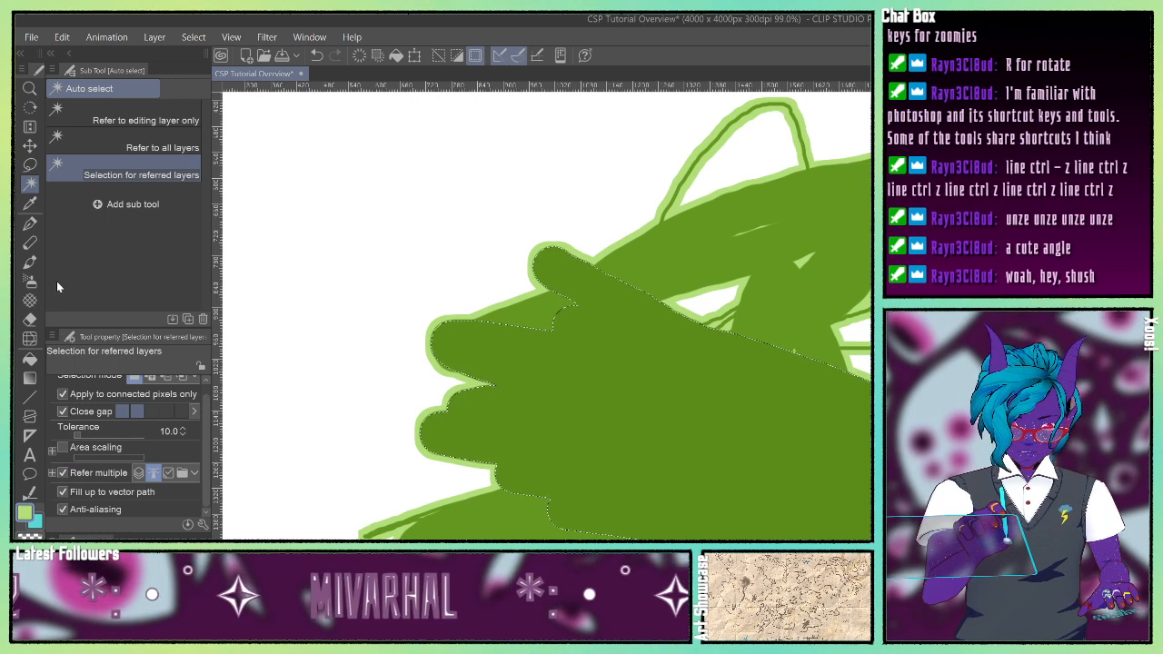
pyautogui.click(153, 474)
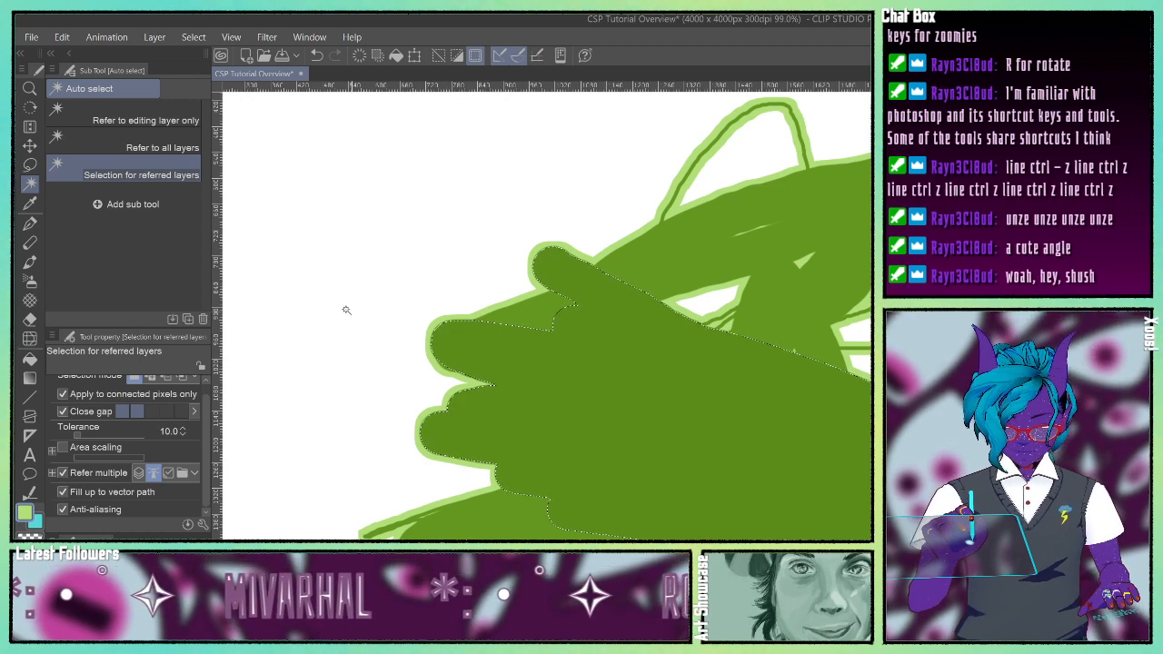
# Step: Sample the dark green fill and the light green outline with the Eyedropper's Obtain display color, and clear the selection
pyautogui.click(31, 205)
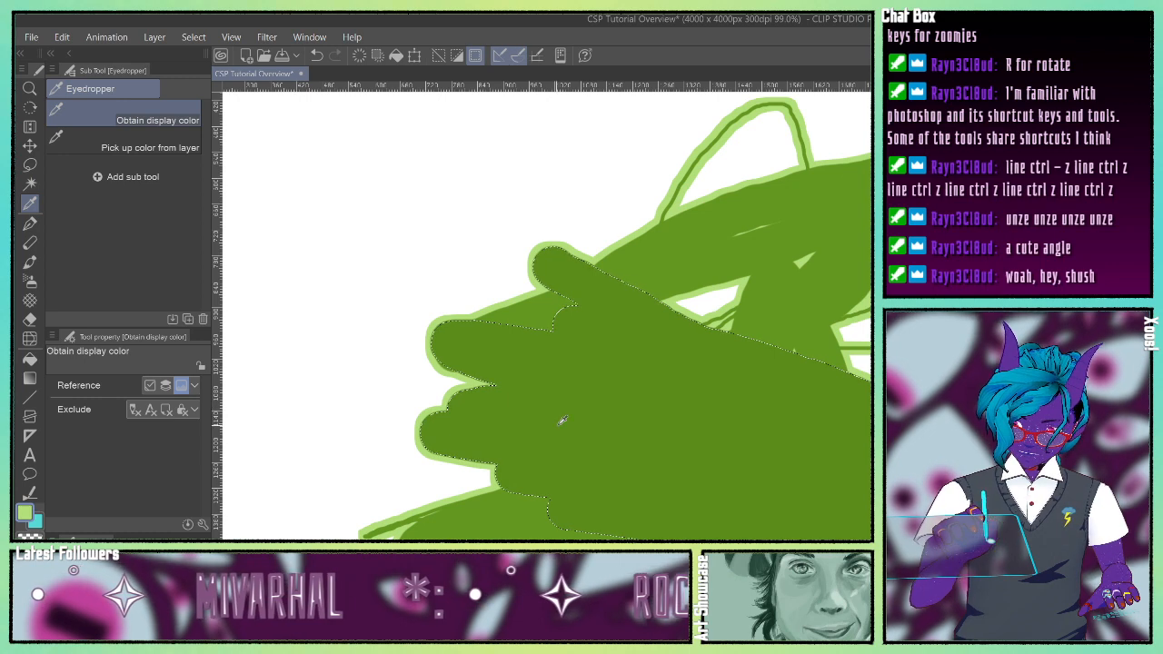
pyautogui.click(592, 390)
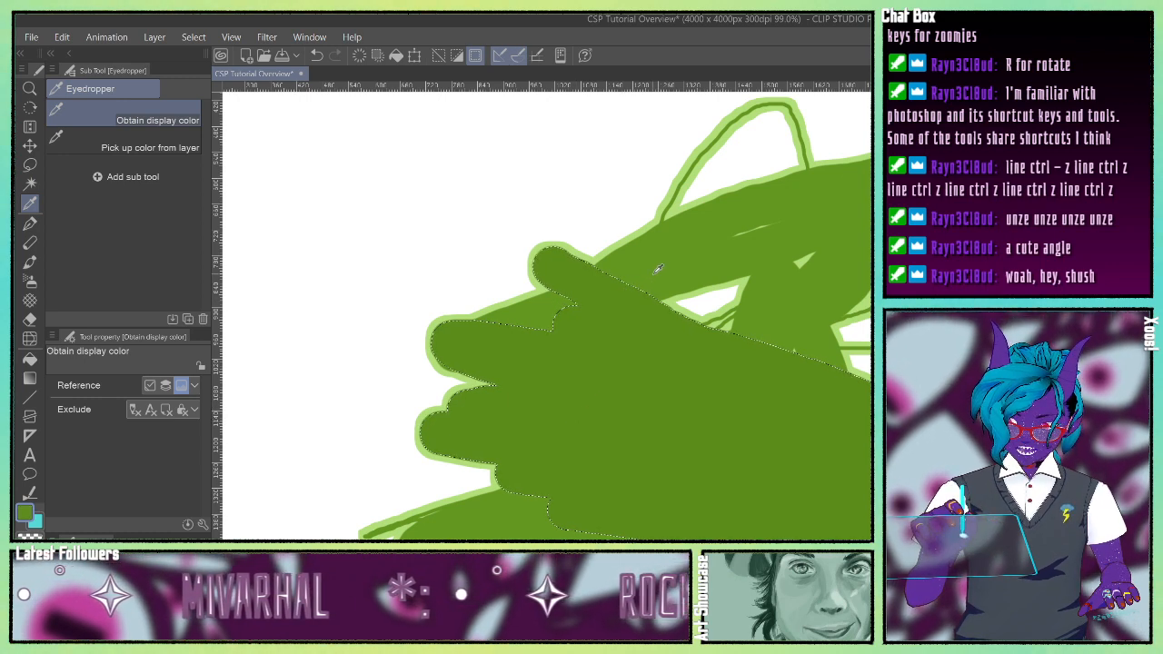
pyautogui.click(522, 293)
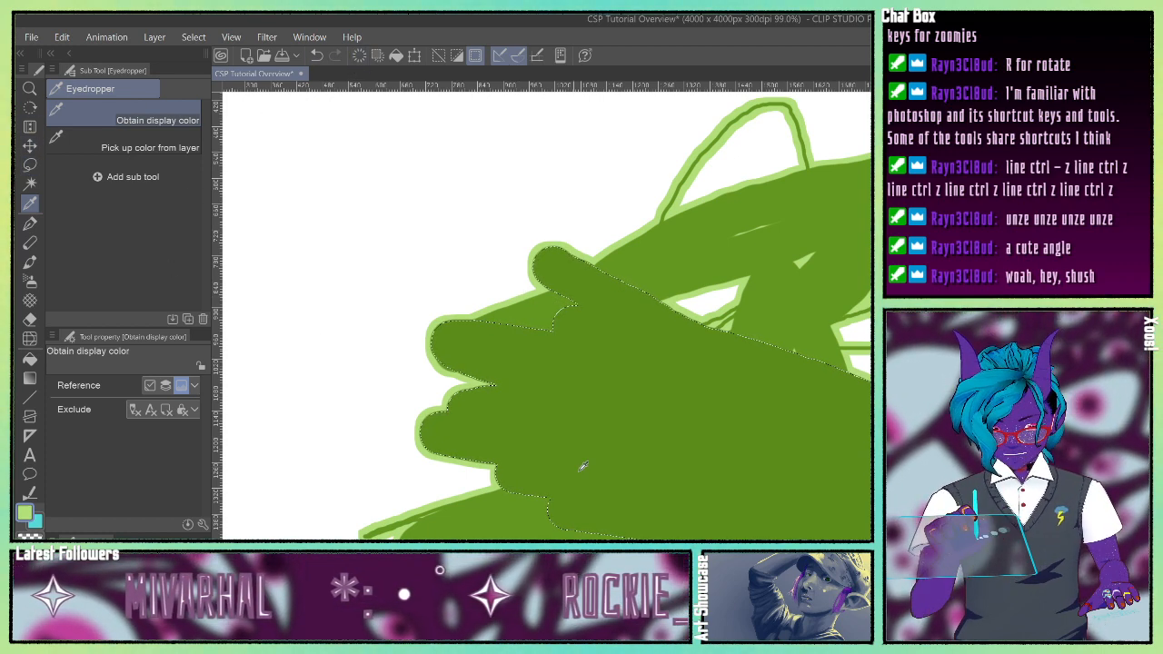
pyautogui.hotkey('ctrl', 'd')
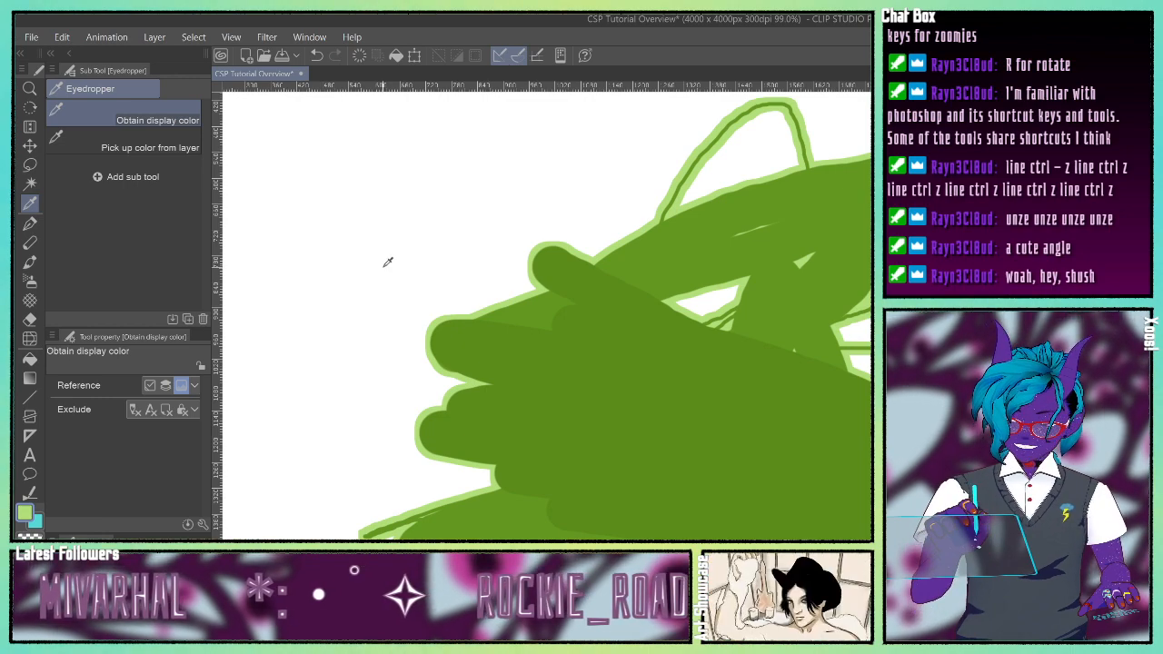
# Step: Paint overlapping light blue strokes on the dark green shape using the G-pen at 26 opacity
pyautogui.click(30, 224)
pyautogui.press('x')
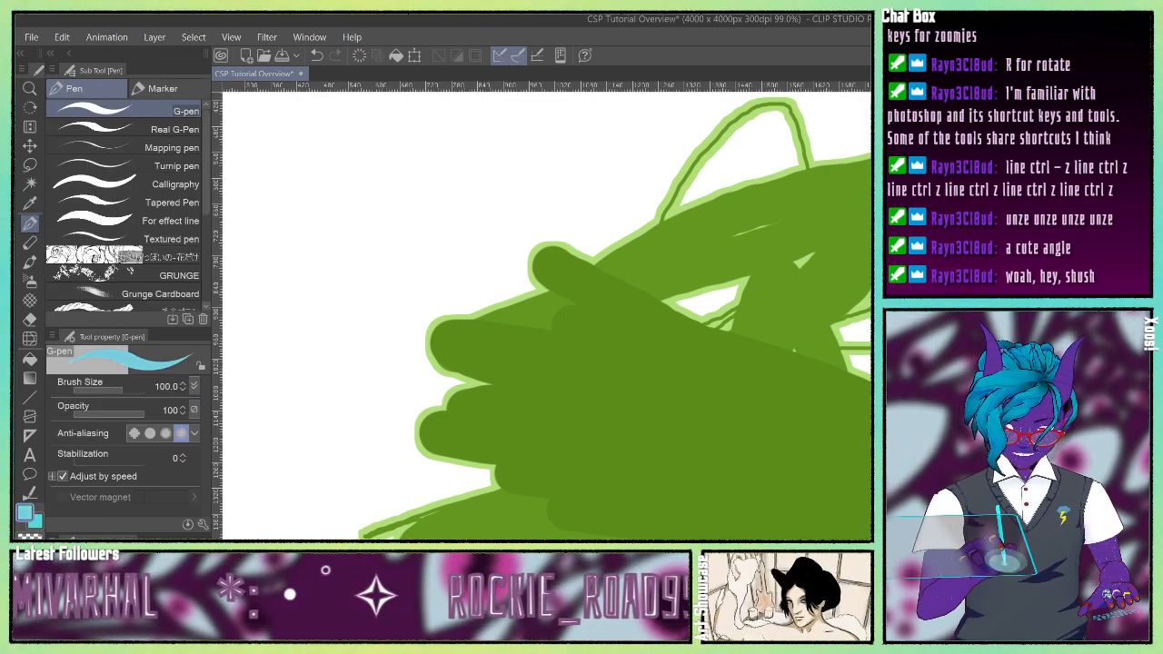
pyautogui.moveTo(113, 414); pyautogui.dragTo(89, 413)
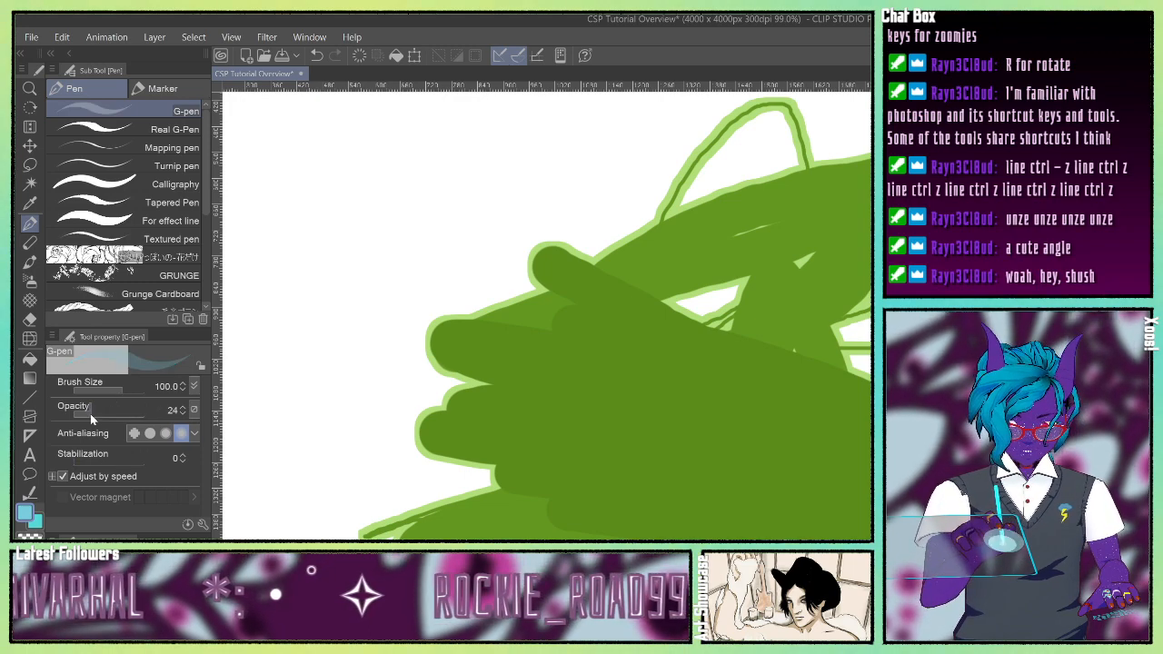
pyautogui.moveTo(611, 440)
pyautogui.mouseDown()
pyautogui.moveTo(656, 377)
pyautogui.moveTo(680, 450)
pyautogui.moveTo(729, 420)
pyautogui.moveTo(702, 445)
pyautogui.moveTo(656, 401)
pyautogui.moveTo(674, 425)
pyautogui.moveTo(711, 427)
pyautogui.moveTo(727, 443)
pyautogui.moveTo(696, 437)
pyautogui.mouseUp()
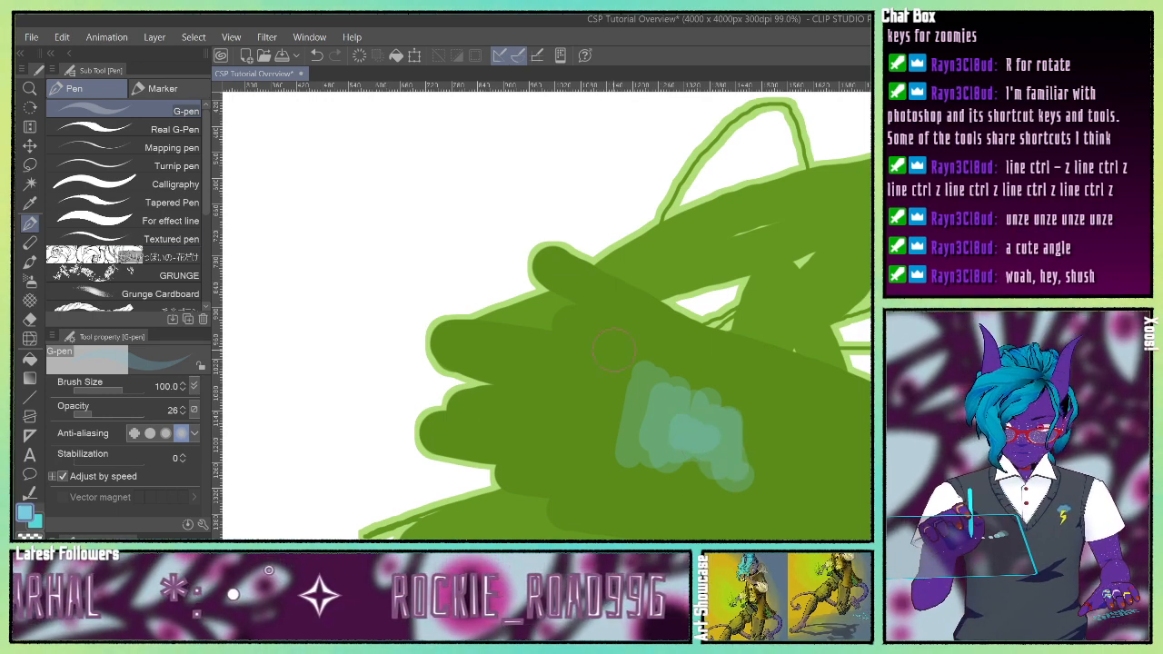
# Step: Sample the blended blue-green from the painted patch, and paint around it using the G-pen at 100 opacity
pyautogui.click(28, 205)
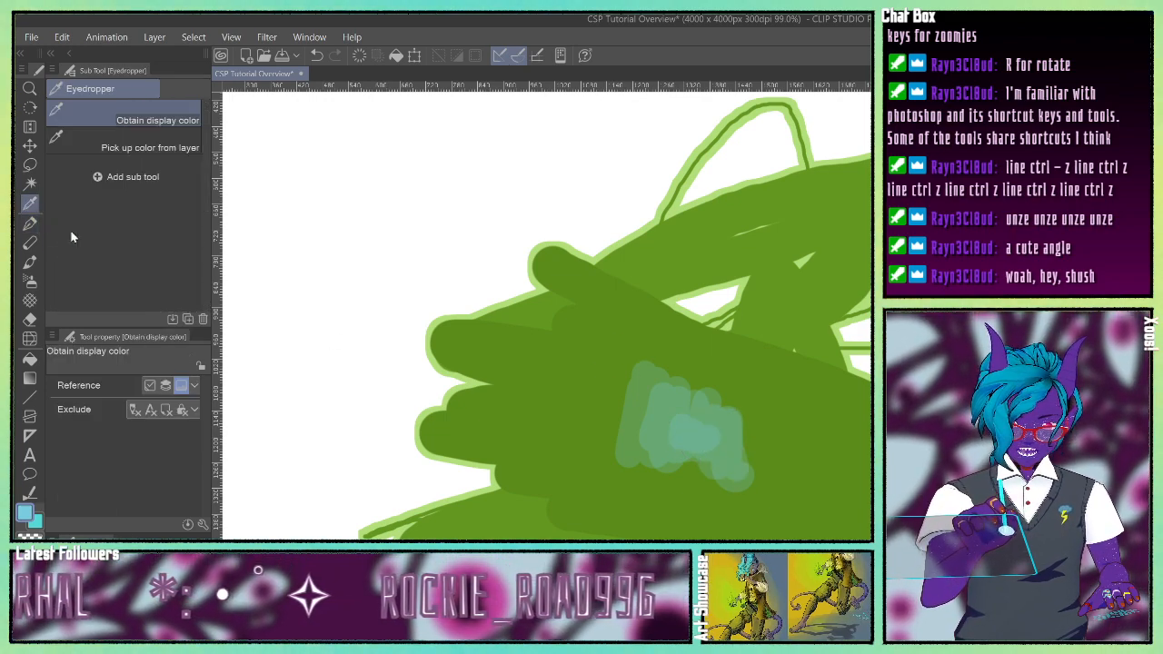
pyautogui.click(690, 429)
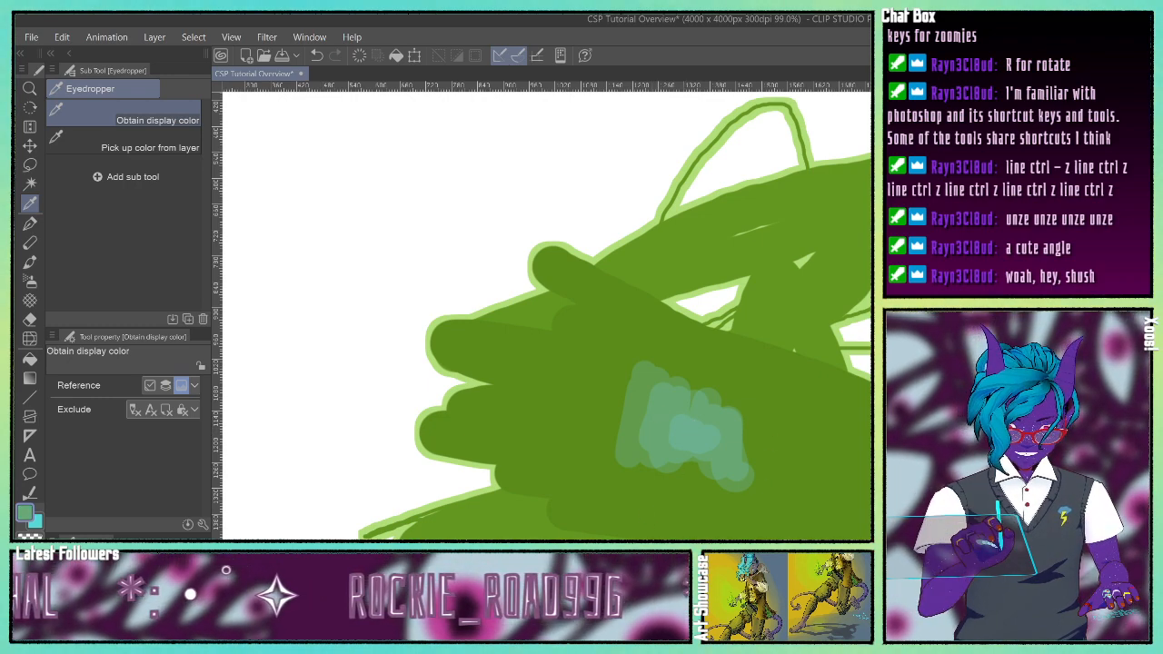
pyautogui.click(29, 223)
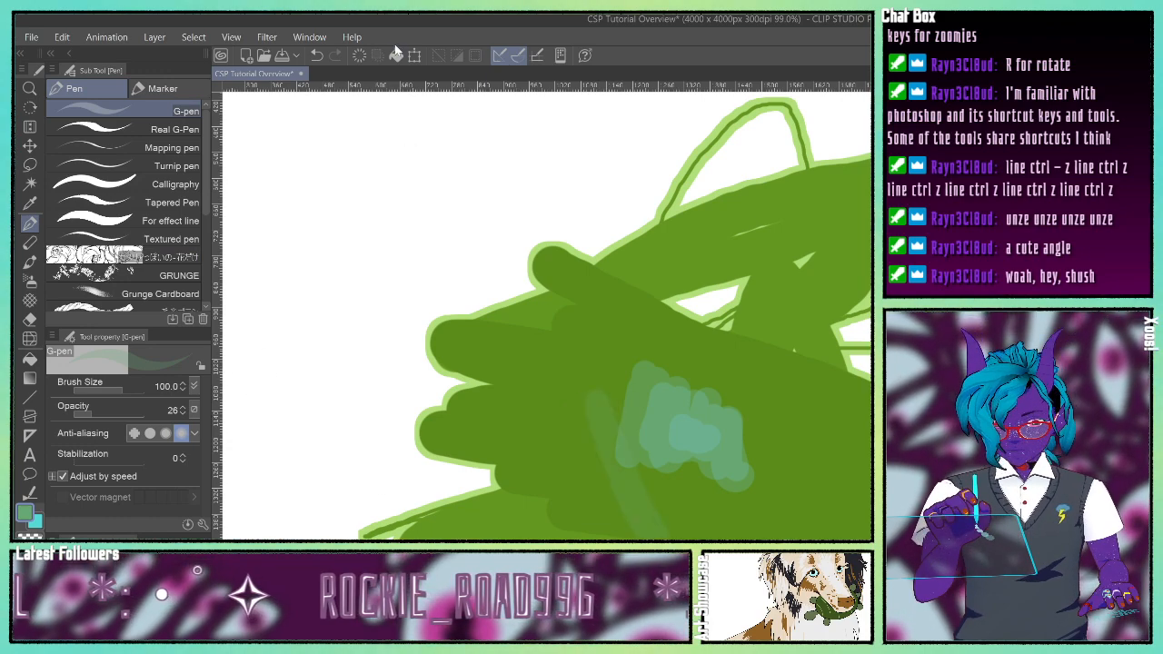
pyautogui.click(317, 56)
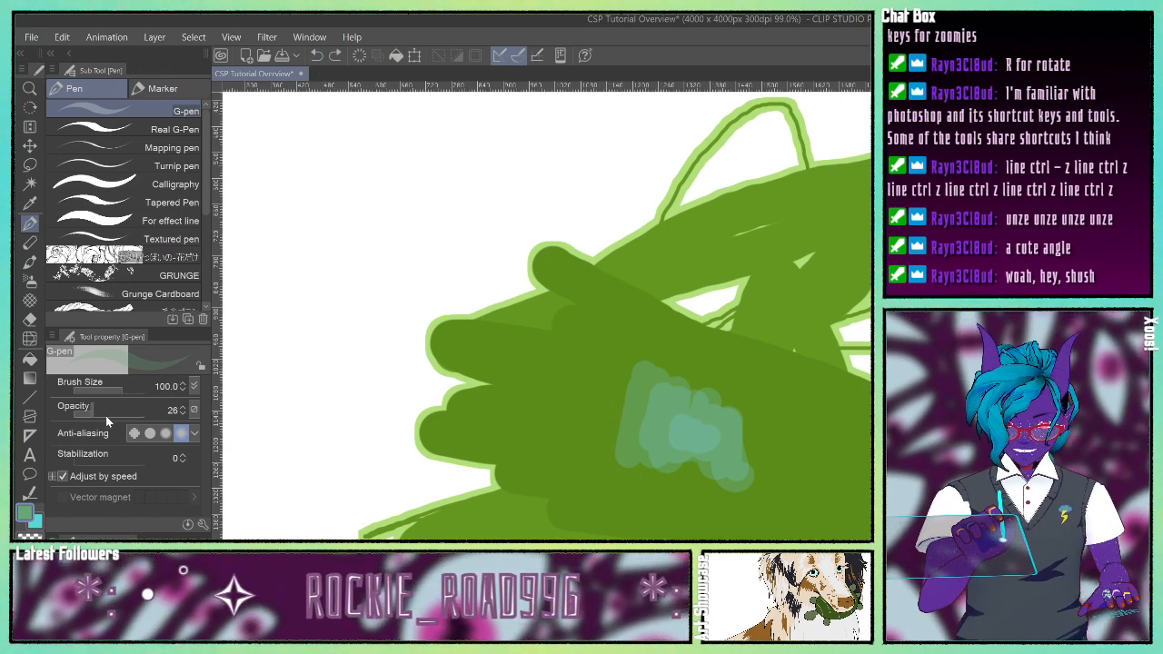
pyautogui.moveTo(91, 410); pyautogui.dragTo(157, 418)
pyautogui.moveTo(580, 442)
pyautogui.mouseDown()
pyautogui.moveTo(600, 410)
pyautogui.moveTo(661, 448)
pyautogui.moveTo(639, 462)
pyautogui.moveTo(598, 423)
pyautogui.moveTo(606, 460)
pyautogui.moveTo(578, 465)
pyautogui.moveTo(618, 439)
pyautogui.moveTo(653, 489)
pyautogui.moveTo(672, 462)
pyautogui.moveTo(723, 452)
pyautogui.moveTo(703, 486)
pyautogui.moveTo(772, 532)
pyautogui.mouseUp()
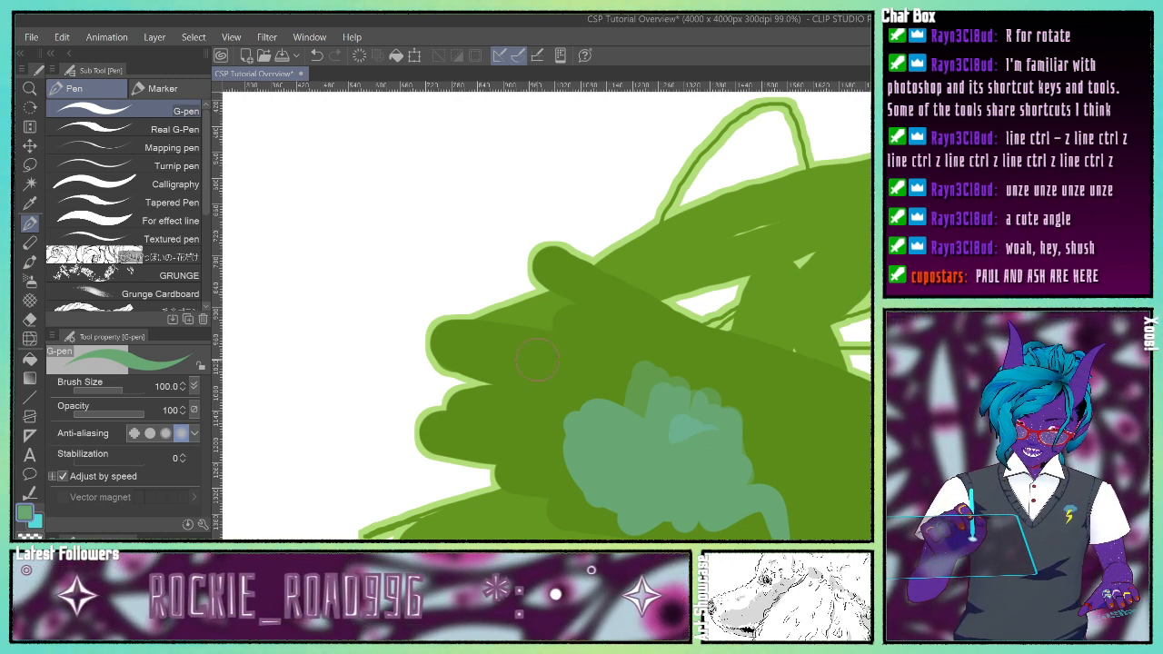
# Step: Switch the Eyedropper to Pick up color from layer and try to sample the shape's light green outline
pyautogui.press('i')
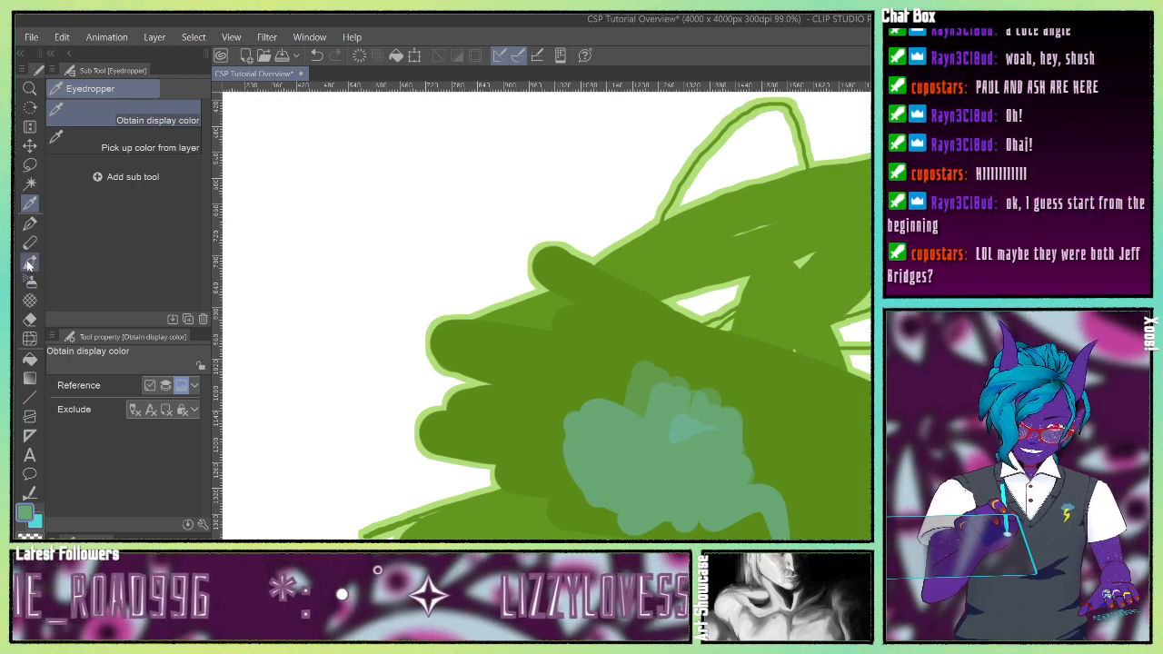
pyautogui.click(127, 141)
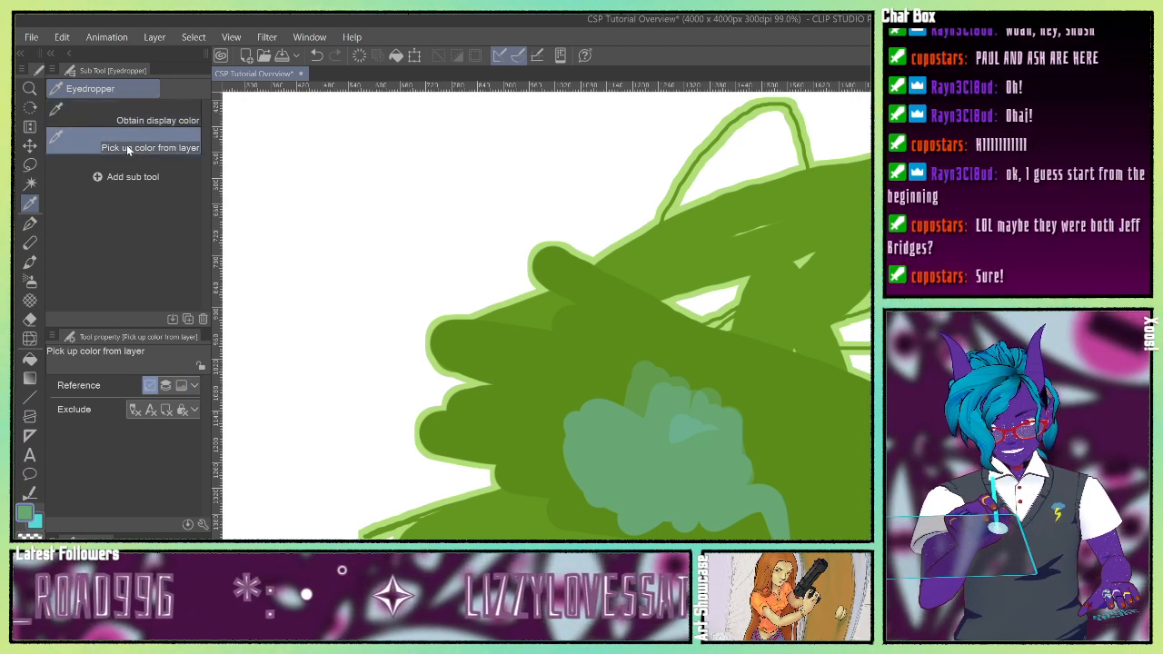
pyautogui.click(593, 255)
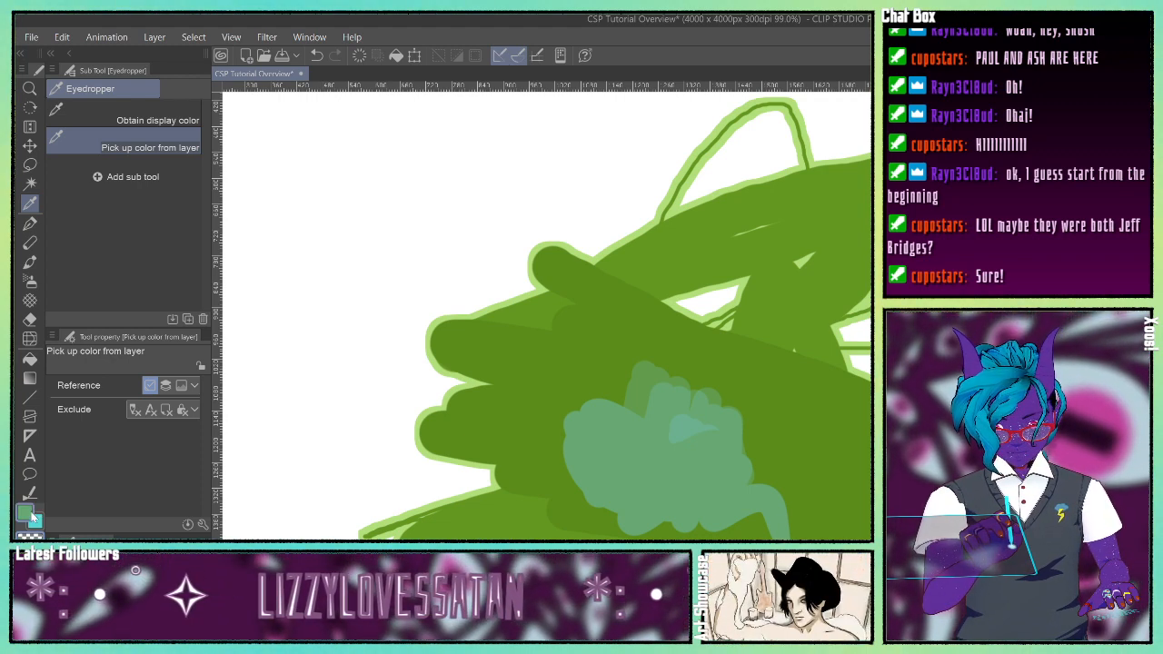
# Step: Scribble large looping blue-green strokes across the white canvas and the green shape using the G-pen at size 100
pyautogui.click(29, 227)
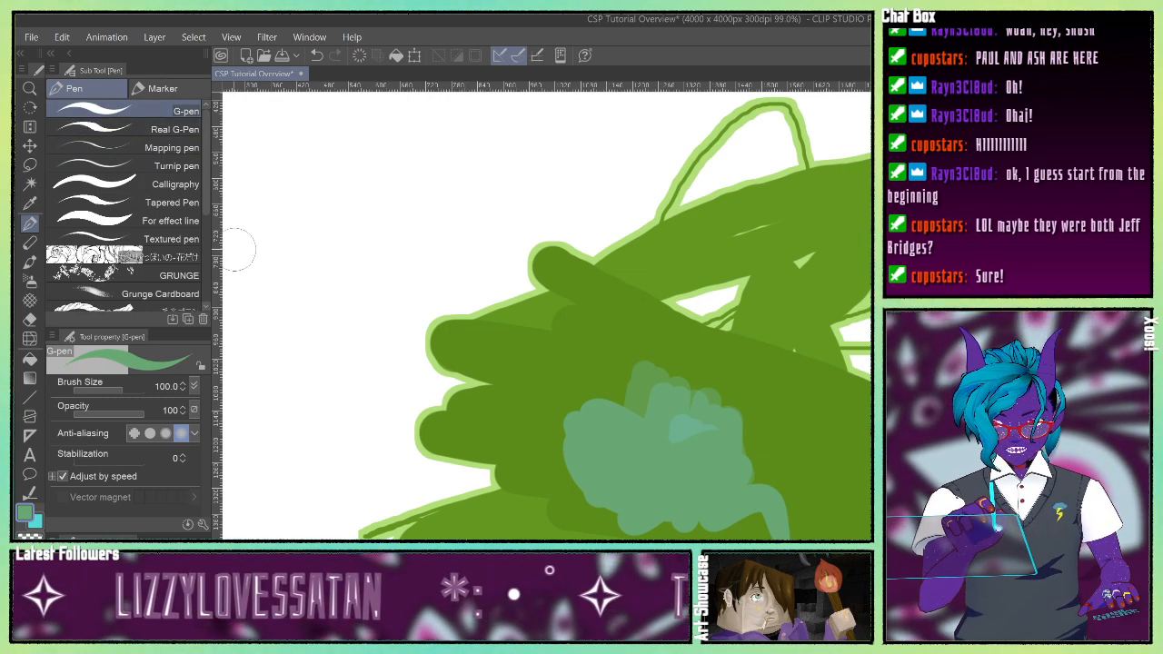
pyautogui.moveTo(204, 198)
pyautogui.mouseDown()
pyautogui.moveTo(206, 271)
pyautogui.moveTo(206, 183)
pyautogui.mouseUp()
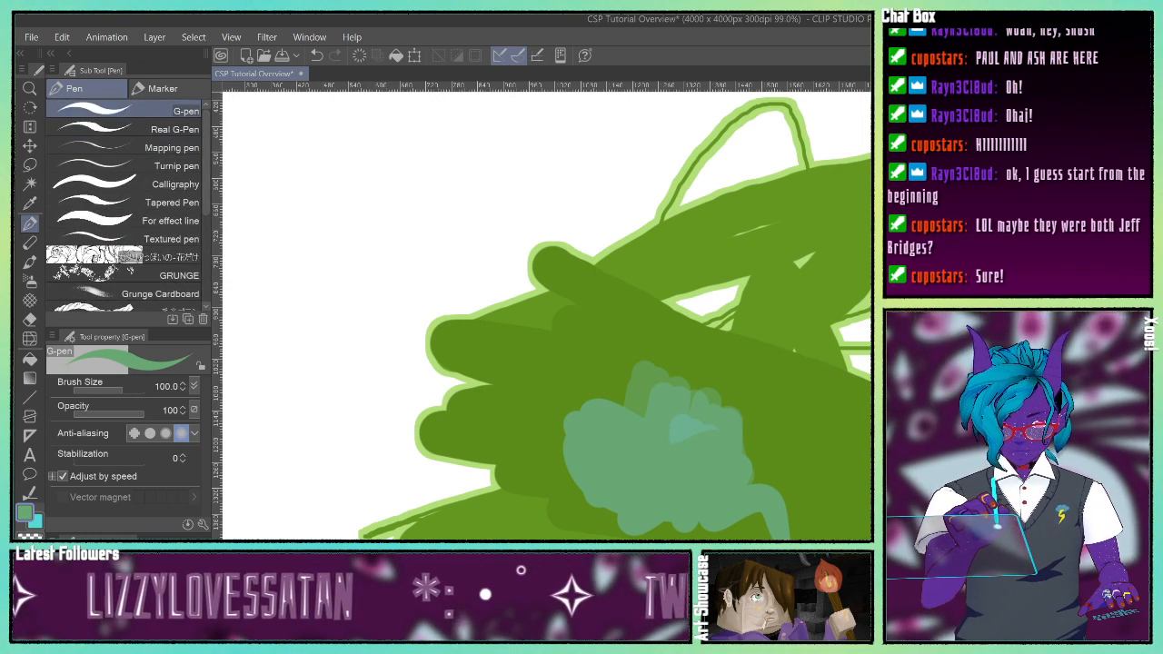
pyautogui.moveTo(416, 189)
pyautogui.mouseDown()
pyautogui.moveTo(479, 242)
pyautogui.moveTo(464, 186)
pyautogui.moveTo(462, 314)
pyautogui.mouseUp()
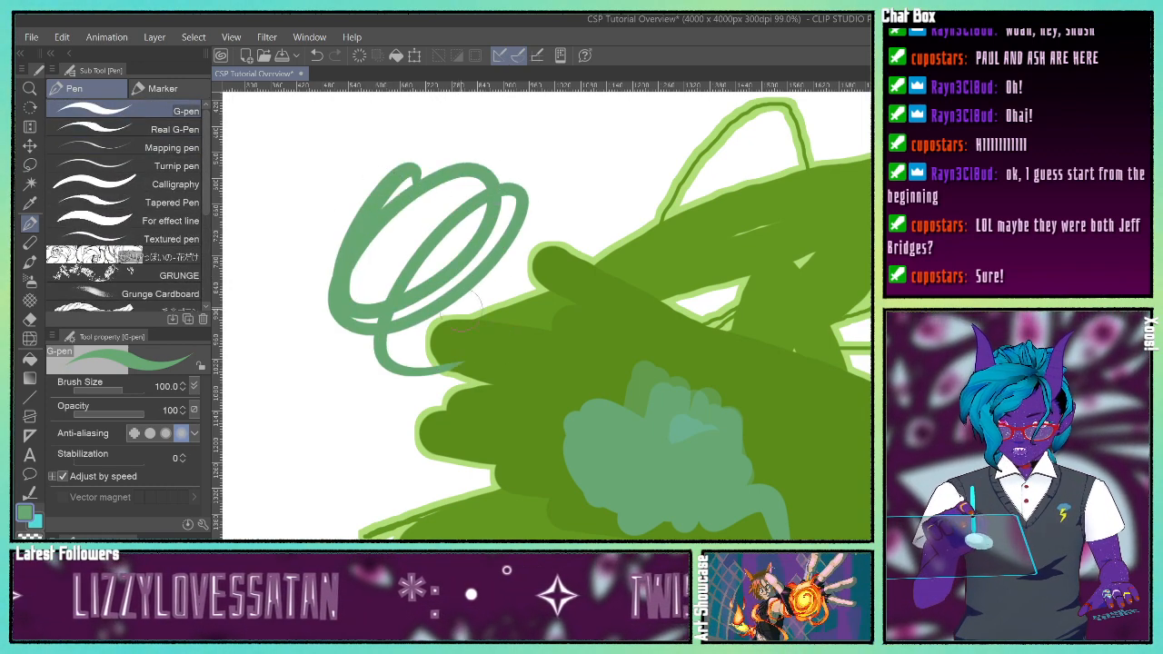
pyautogui.moveTo(382, 408)
pyautogui.mouseDown()
pyautogui.moveTo(427, 473)
pyautogui.moveTo(545, 509)
pyautogui.moveTo(513, 525)
pyautogui.mouseUp()
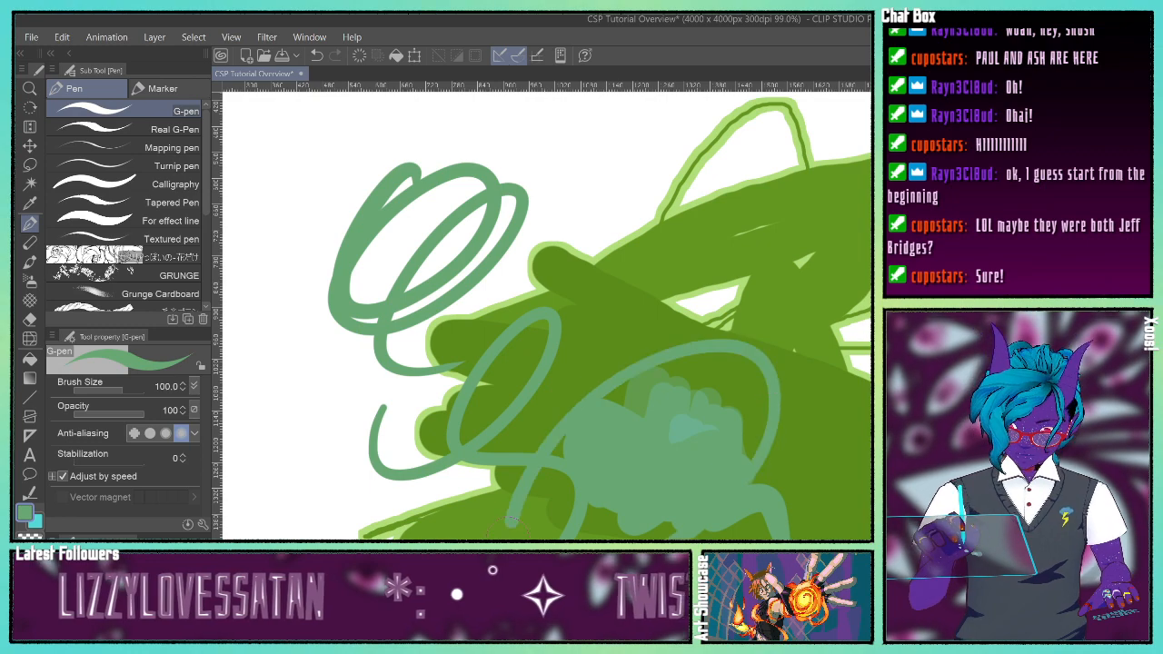
pyautogui.moveTo(680, 350)
pyautogui.mouseDown()
pyautogui.moveTo(820, 315)
pyautogui.moveTo(829, 421)
pyautogui.moveTo(868, 423)
pyautogui.mouseUp()
pyautogui.moveTo(813, 391); pyautogui.dragTo(863, 304)
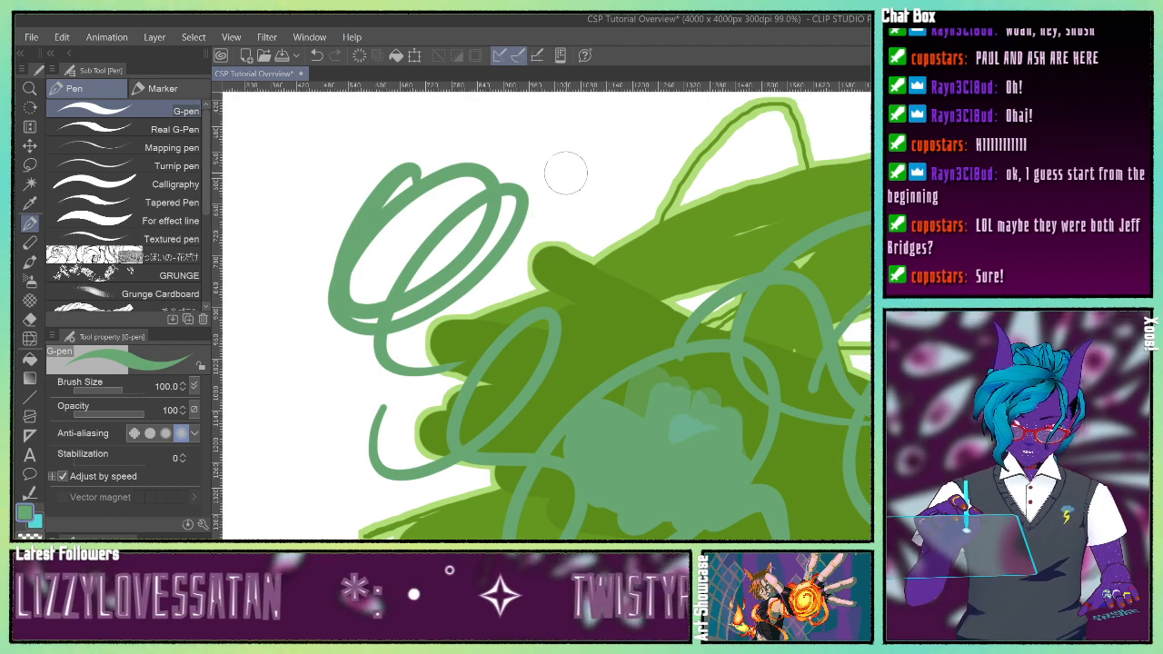
pyautogui.moveTo(564, 148)
pyautogui.mouseDown()
pyautogui.moveTo(622, 178)
pyautogui.moveTo(648, 124)
pyautogui.moveTo(572, 228)
pyautogui.moveTo(532, 190)
pyautogui.moveTo(614, 214)
pyautogui.moveTo(737, 192)
pyautogui.moveTo(662, 180)
pyautogui.moveTo(529, 300)
pyautogui.moveTo(572, 221)
pyautogui.moveTo(739, 280)
pyautogui.moveTo(777, 209)
pyautogui.moveTo(610, 320)
pyautogui.moveTo(611, 244)
pyautogui.moveTo(811, 294)
pyautogui.moveTo(802, 263)
pyautogui.moveTo(546, 371)
pyautogui.moveTo(594, 231)
pyautogui.moveTo(794, 359)
pyautogui.moveTo(726, 285)
pyautogui.moveTo(490, 285)
pyautogui.moveTo(702, 395)
pyautogui.moveTo(295, 458)
pyautogui.moveTo(486, 273)
pyautogui.moveTo(675, 309)
pyautogui.moveTo(368, 452)
pyautogui.moveTo(411, 238)
pyautogui.moveTo(400, 450)
pyautogui.mouseUp()
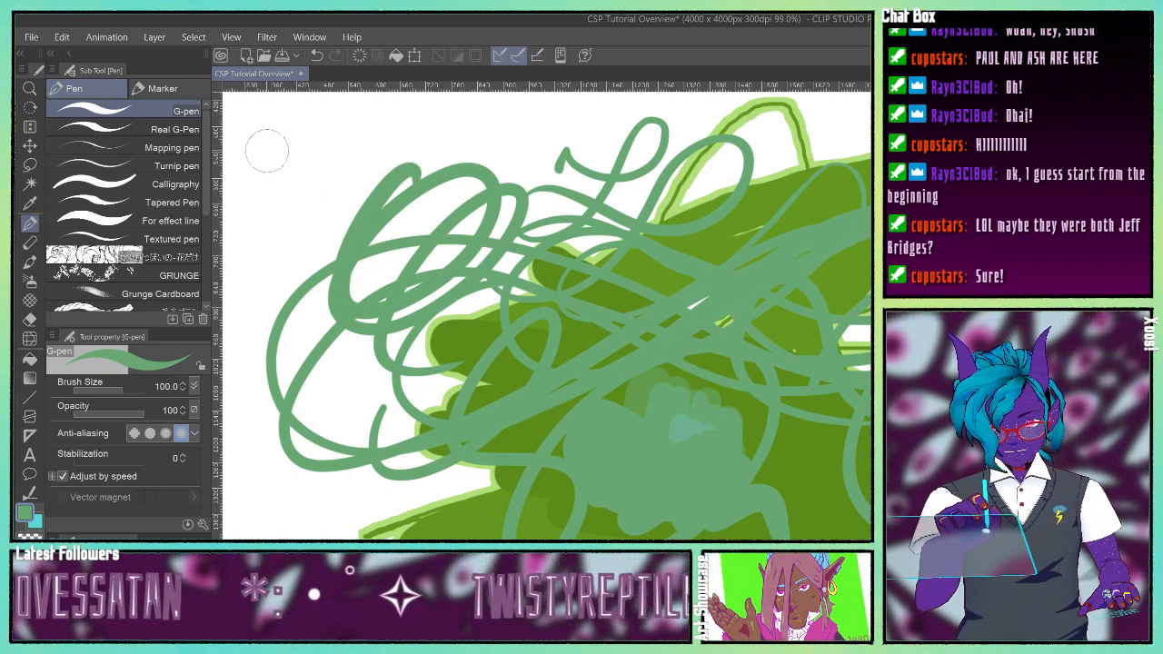
# Step: Handwrite "Hi" in blue-green beside the loops and draw a slanted stroke beneath it
pyautogui.moveTo(268, 156)
pyautogui.mouseDown()
pyautogui.moveTo(293, 246)
pyautogui.moveTo(285, 195)
pyautogui.moveTo(304, 143)
pyautogui.moveTo(320, 220)
pyautogui.mouseUp()
pyautogui.moveTo(329, 171); pyautogui.dragTo(331, 229)
pyautogui.click(320, 146)
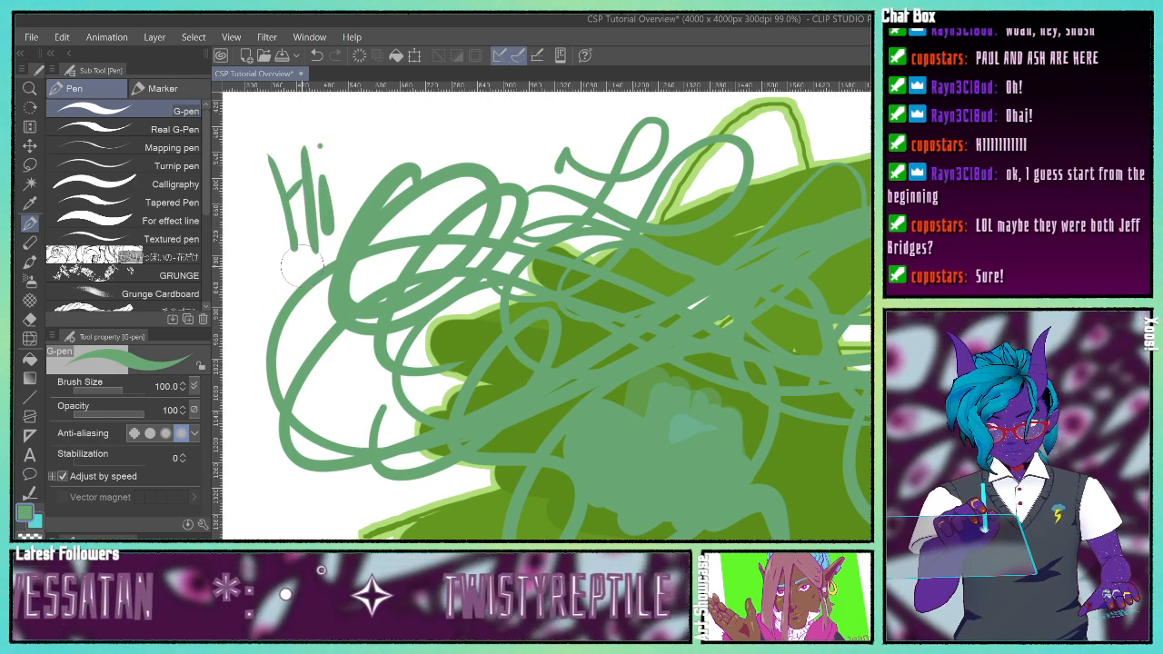
pyautogui.moveTo(279, 277); pyautogui.dragTo(411, 216)
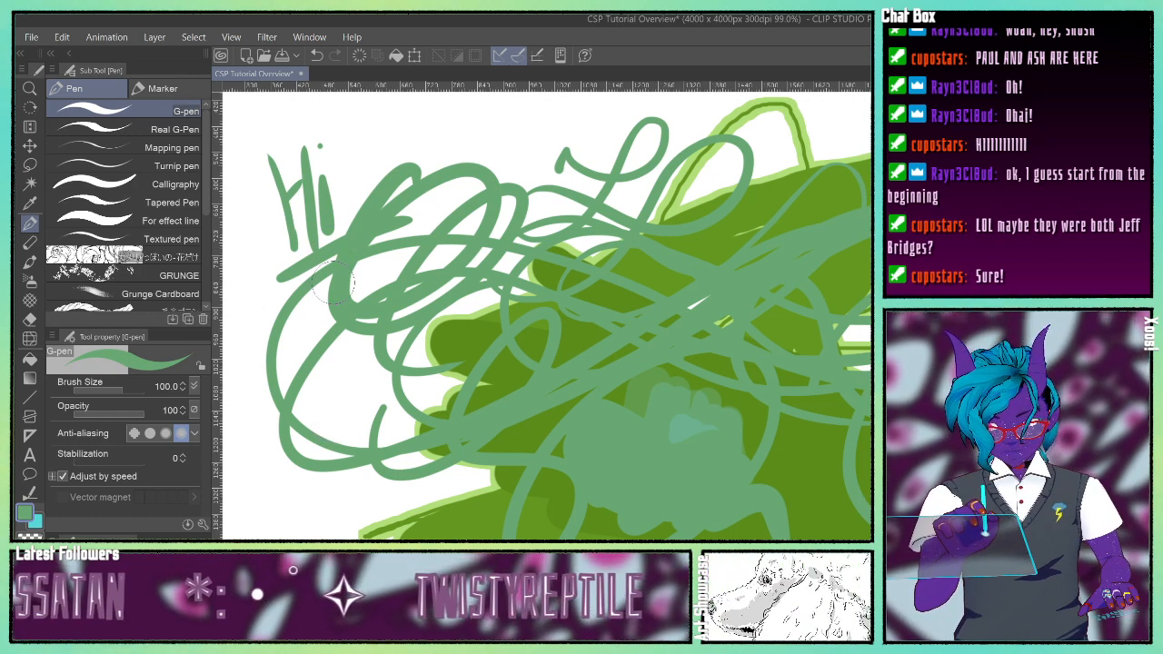
# Step: Draw three dark green diagonal strokes over the blue-green loops using the Real G-Pen at size 100
pyautogui.click(116, 130)
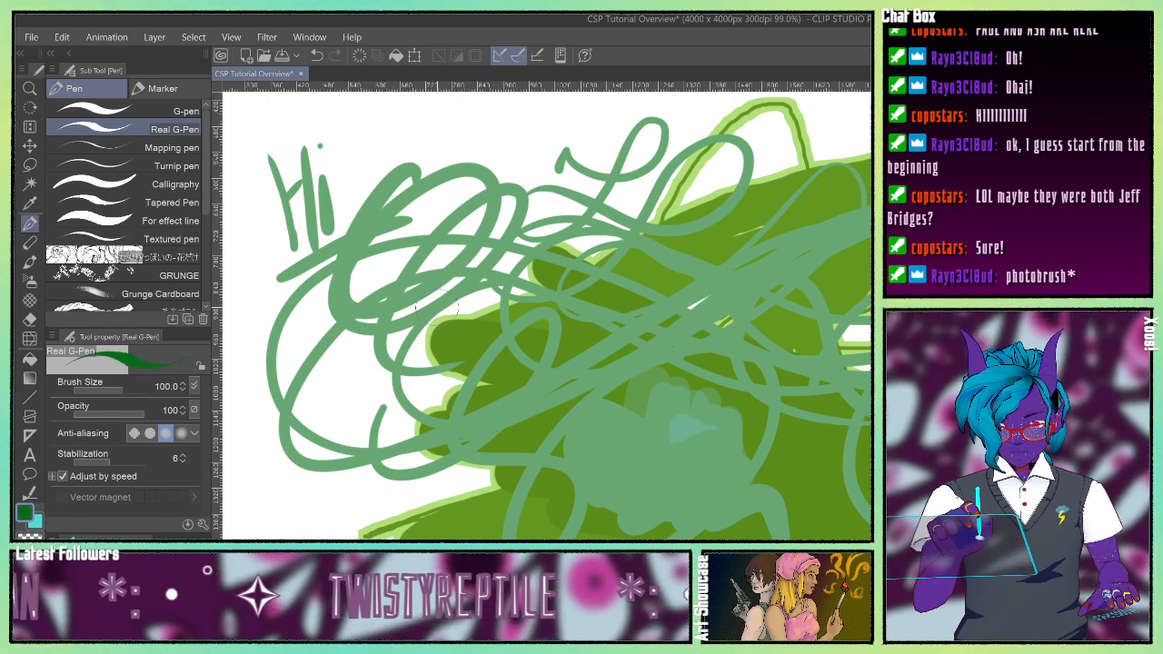
pyautogui.moveTo(445, 266); pyautogui.dragTo(361, 414)
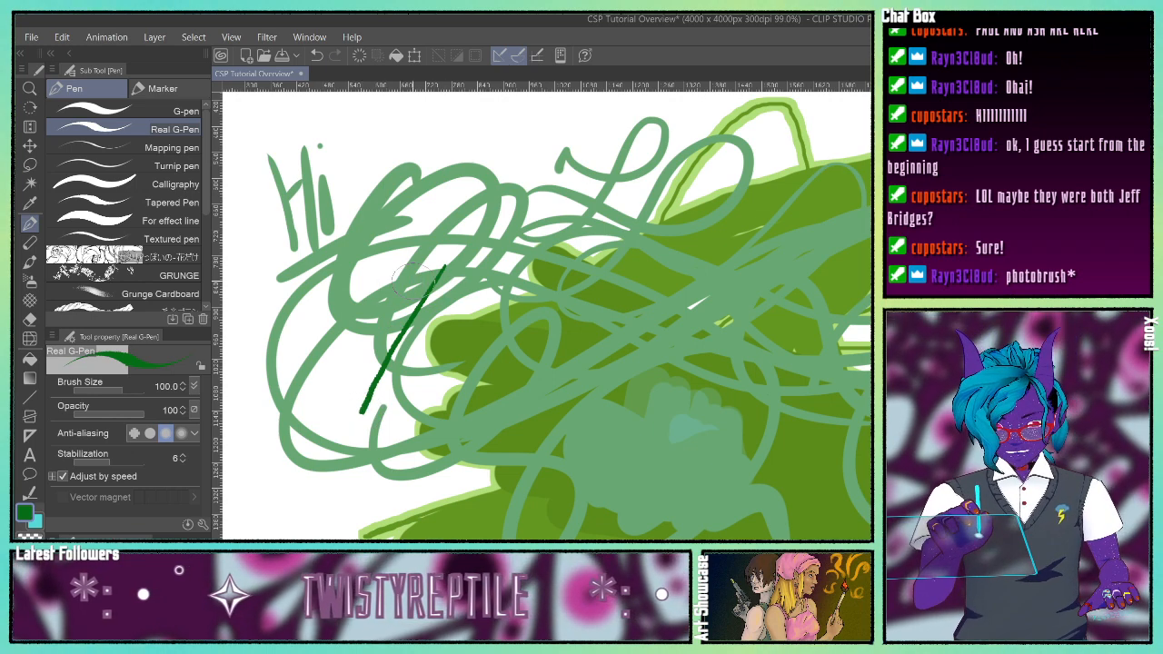
pyautogui.moveTo(429, 258); pyautogui.dragTo(338, 384)
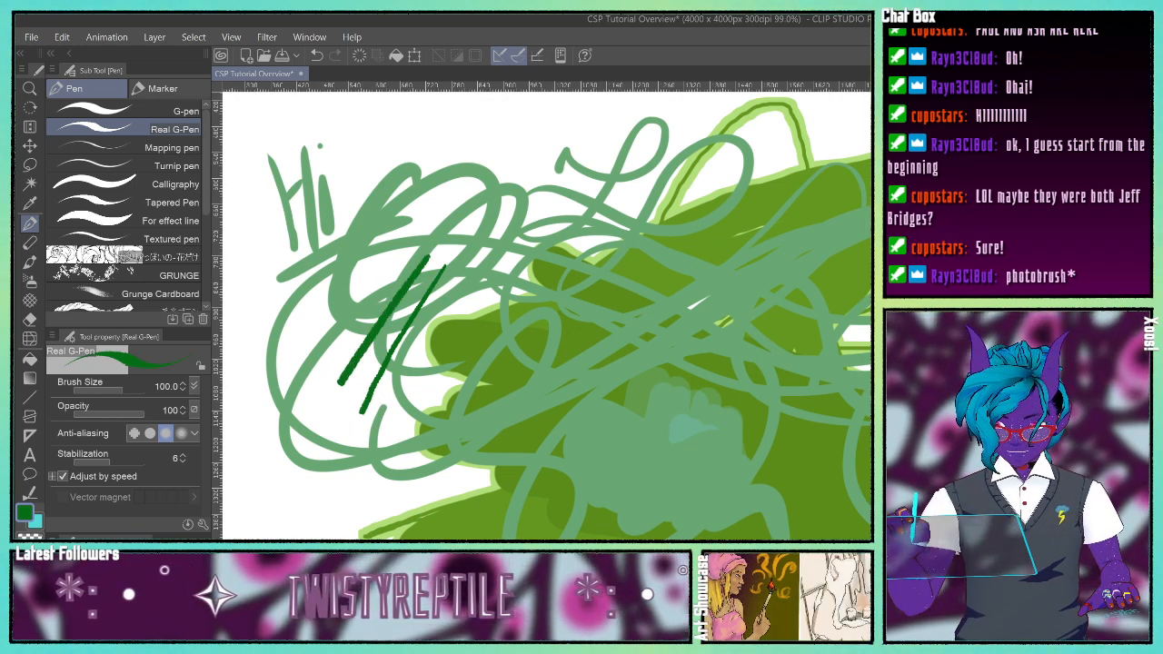
pyautogui.hotkey('ctrl', '+')
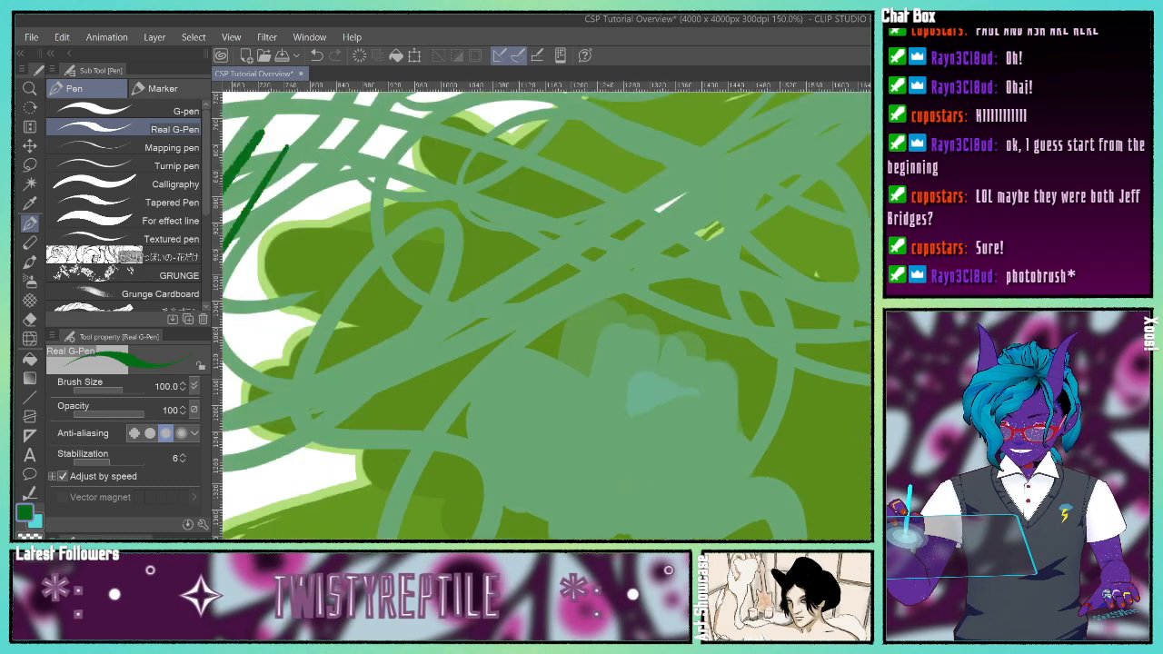
pyautogui.moveTo(227, 96)
pyautogui.mouseDown()
pyautogui.moveTo(868, 536)
pyautogui.moveTo(700, 438)
pyautogui.moveTo(650, 306)
pyautogui.moveTo(625, 301)
pyautogui.mouseUp()
pyautogui.moveTo(514, 509)
pyautogui.mouseDown()
pyautogui.moveTo(642, 353)
pyautogui.moveTo(688, 315)
pyautogui.moveTo(795, 273)
pyautogui.mouseUp()
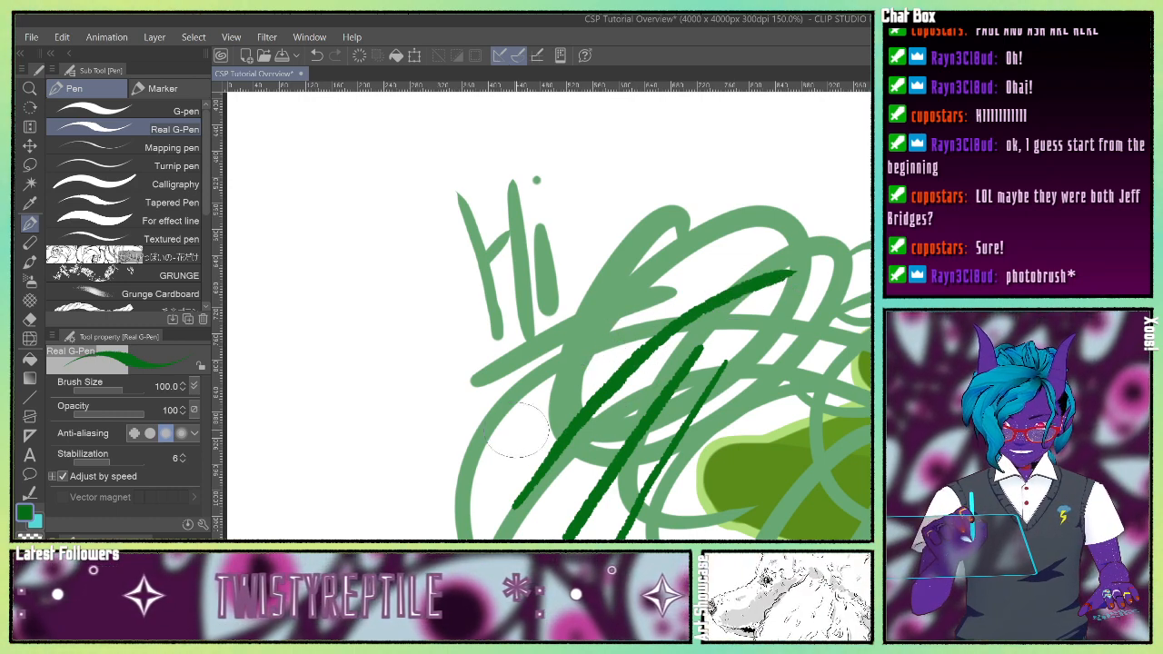
# Step: Cross-hatch the blue-green loops with dark green Real G-Pen strokes at size 100 and add a looping cursive line above them
pyautogui.moveTo(495, 440)
pyautogui.mouseDown()
pyautogui.moveTo(590, 341)
pyautogui.moveTo(800, 230)
pyautogui.moveTo(827, 227)
pyautogui.mouseUp()
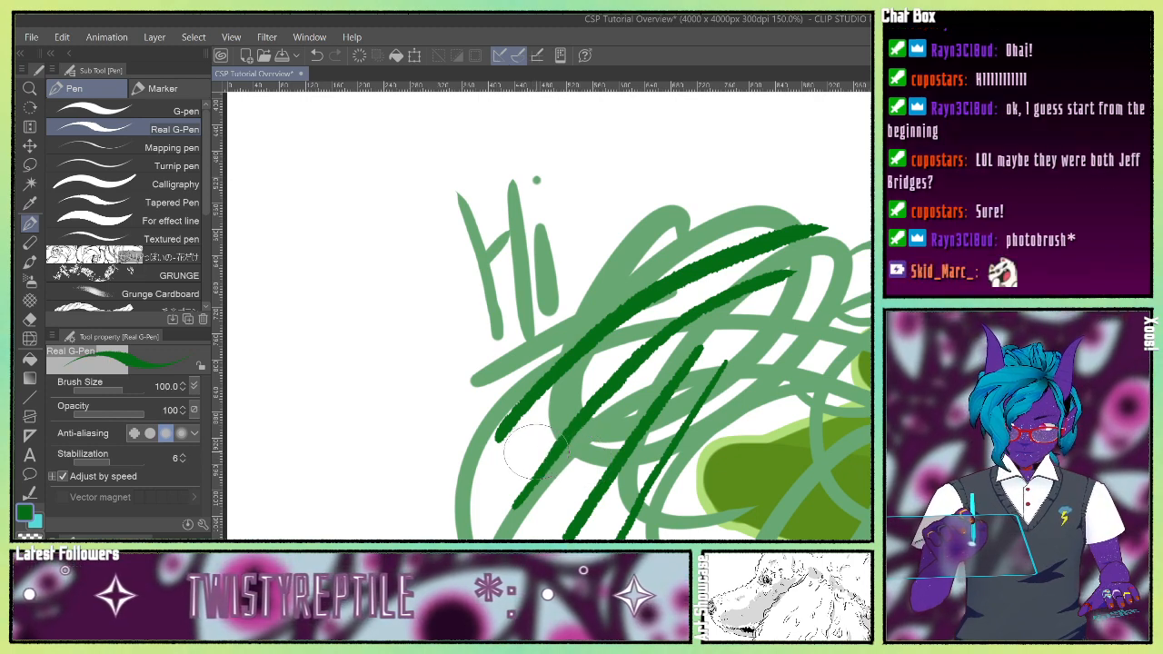
pyautogui.moveTo(474, 386); pyautogui.dragTo(605, 536)
pyautogui.moveTo(538, 368); pyautogui.dragTo(659, 523)
pyautogui.moveTo(607, 345); pyautogui.dragTo(709, 505)
pyautogui.moveTo(636, 314); pyautogui.dragTo(731, 446)
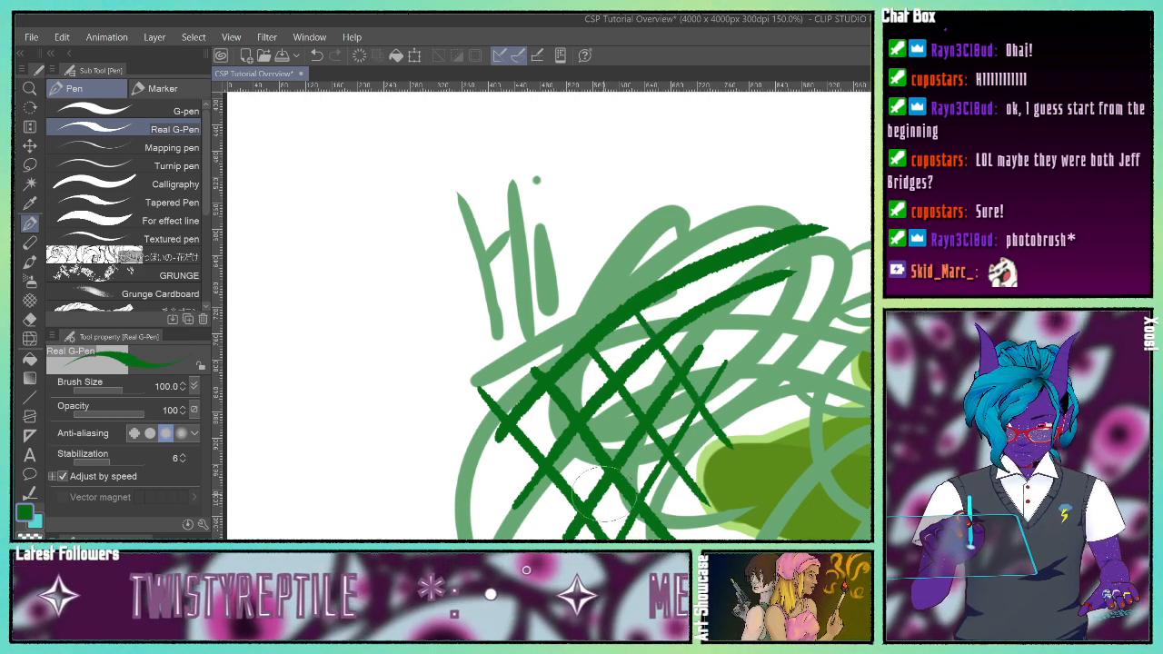
pyautogui.moveTo(636, 204)
pyautogui.mouseDown()
pyautogui.moveTo(677, 182)
pyautogui.moveTo(758, 218)
pyautogui.moveTo(868, 184)
pyautogui.mouseUp()
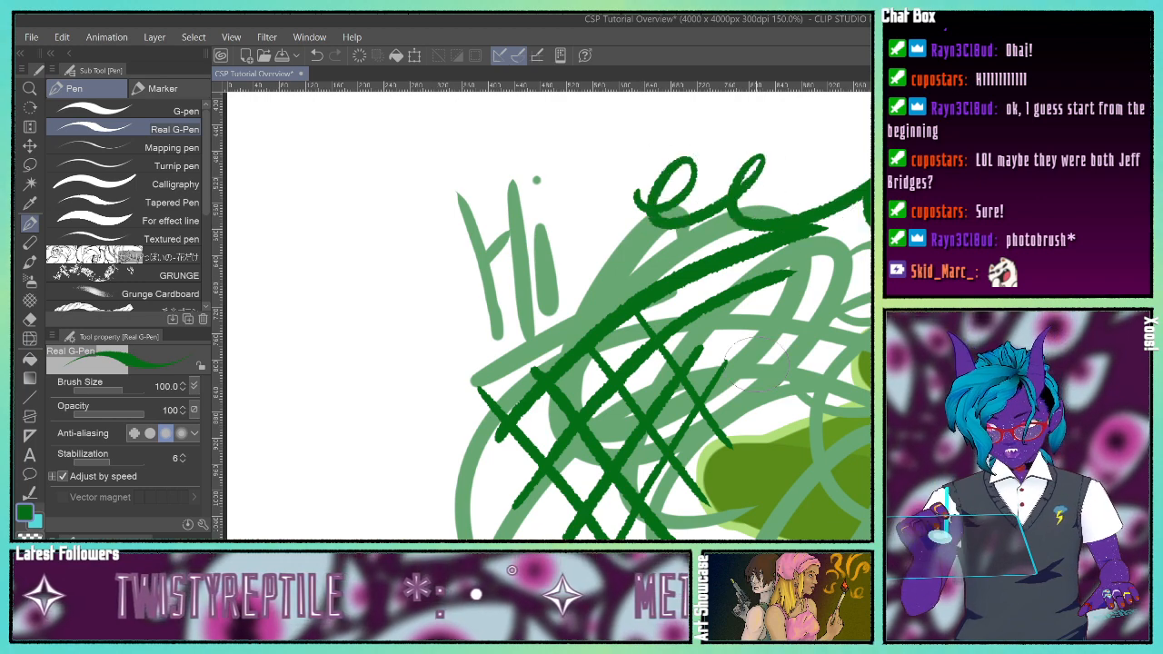
# Step: Draw thin looping strokes beside the "Hi" with the Mapping pen at size 5, then larger loops at size 30
pyautogui.click(114, 152)
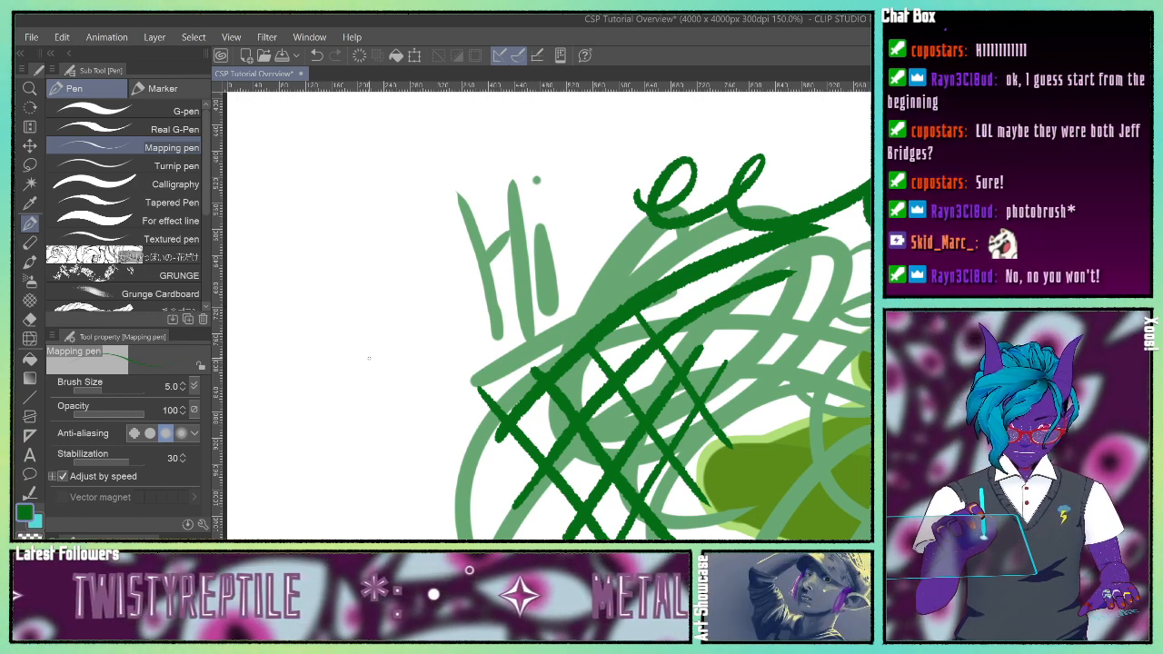
pyautogui.moveTo(364, 359)
pyautogui.mouseDown()
pyautogui.moveTo(394, 316)
pyautogui.moveTo(380, 427)
pyautogui.moveTo(407, 365)
pyautogui.mouseUp()
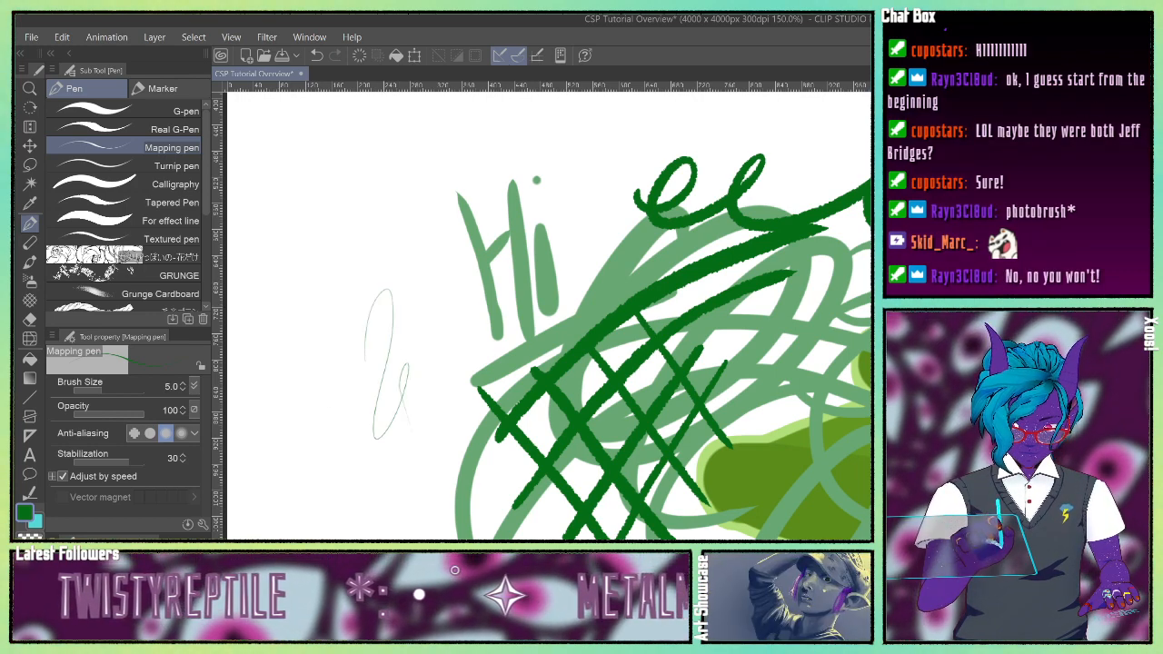
pyautogui.moveTo(324, 391)
pyautogui.mouseDown()
pyautogui.moveTo(371, 384)
pyautogui.moveTo(338, 471)
pyautogui.moveTo(368, 395)
pyautogui.mouseUp()
pyautogui.moveTo(418, 441)
pyautogui.mouseDown()
pyautogui.moveTo(347, 485)
pyautogui.moveTo(449, 445)
pyautogui.moveTo(363, 359)
pyautogui.moveTo(482, 287)
pyautogui.mouseUp()
pyautogui.moveTo(475, 234)
pyautogui.mouseDown()
pyautogui.moveTo(411, 209)
pyautogui.moveTo(450, 271)
pyautogui.mouseUp()
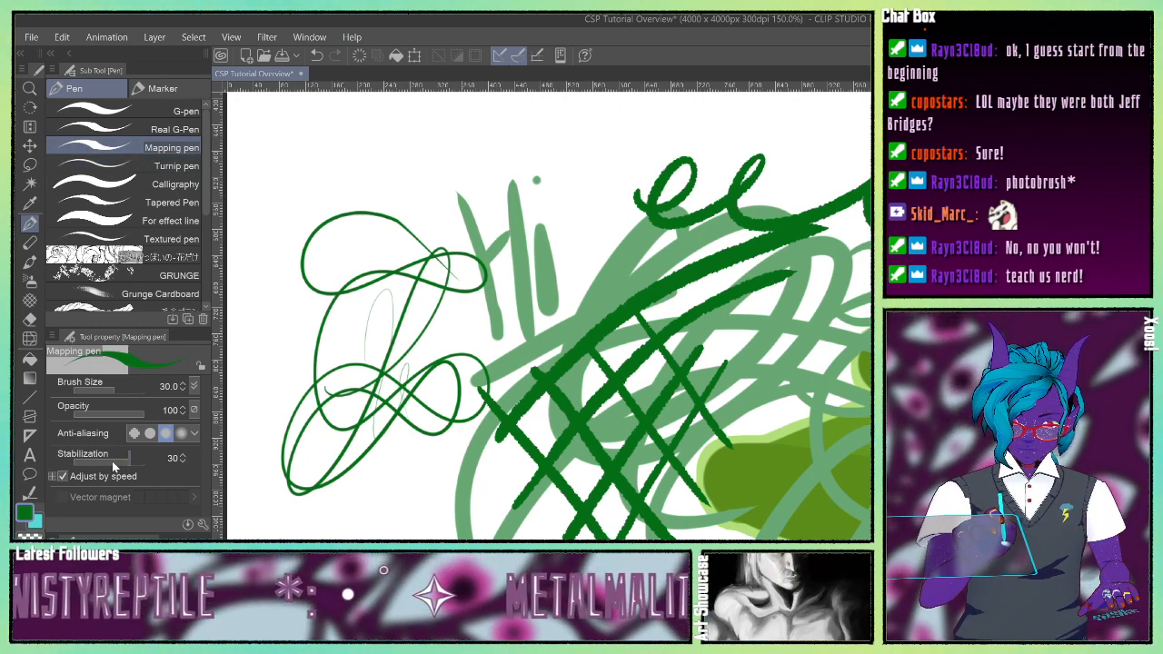
# Step: Set the Mapping pen's stabilization to 0 and scribble more loops and curves around the "Hi" and across the hatching
pyautogui.moveTo(113, 465); pyautogui.dragTo(62, 464)
pyautogui.moveTo(293, 209)
pyautogui.mouseDown()
pyautogui.moveTo(300, 193)
pyautogui.moveTo(413, 195)
pyautogui.moveTo(379, 215)
pyautogui.moveTo(434, 243)
pyautogui.moveTo(333, 282)
pyautogui.moveTo(307, 334)
pyautogui.moveTo(321, 327)
pyautogui.moveTo(300, 427)
pyautogui.moveTo(446, 418)
pyautogui.mouseUp()
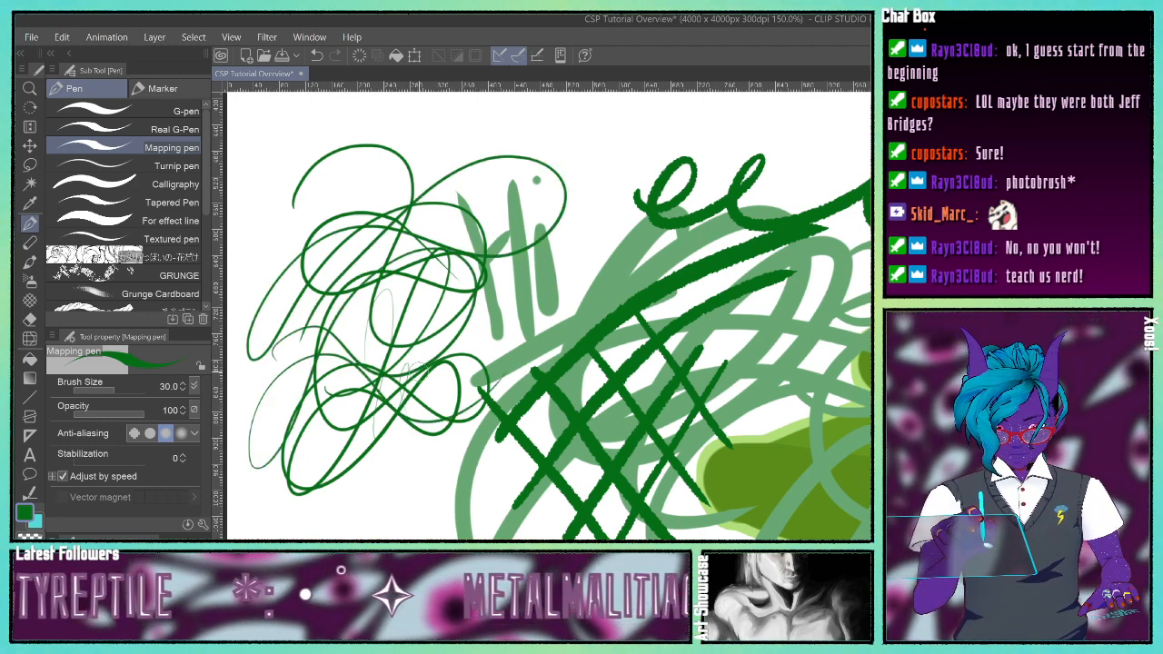
pyautogui.moveTo(361, 499)
pyautogui.mouseDown()
pyautogui.moveTo(350, 535)
pyautogui.moveTo(472, 529)
pyautogui.mouseUp()
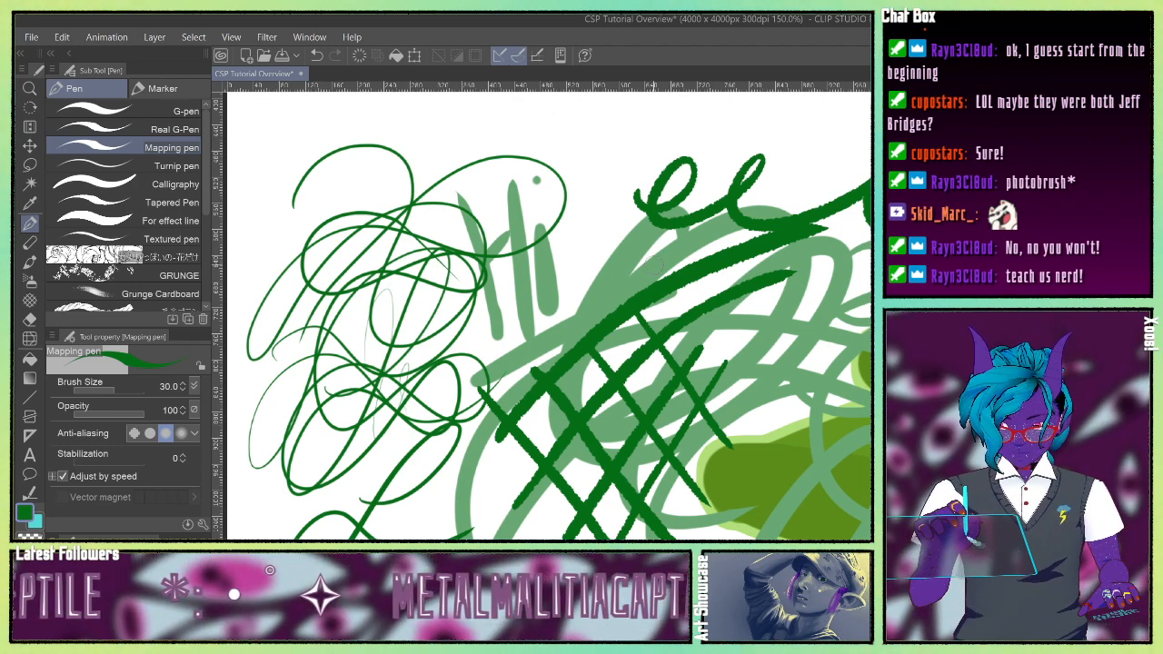
pyautogui.moveTo(575, 232); pyautogui.dragTo(701, 265)
pyautogui.moveTo(531, 348); pyautogui.dragTo(591, 295)
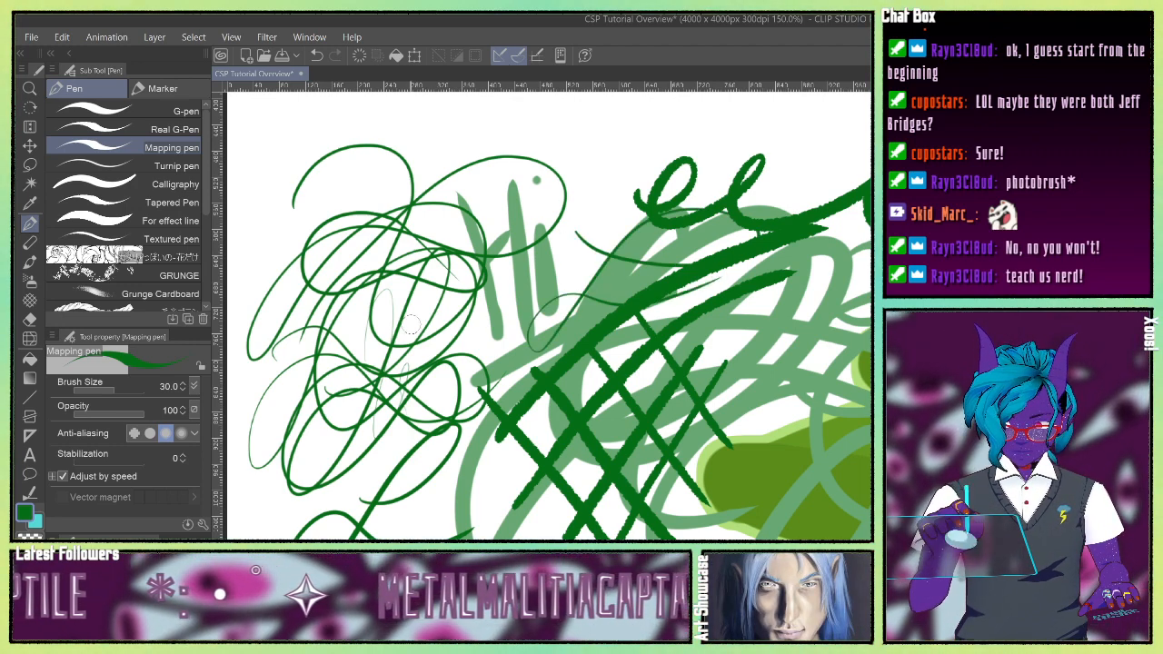
# Step: Draw a few thin zigzag strokes on the white area above the loops using the Turnip pen at size 5
pyautogui.click(118, 168)
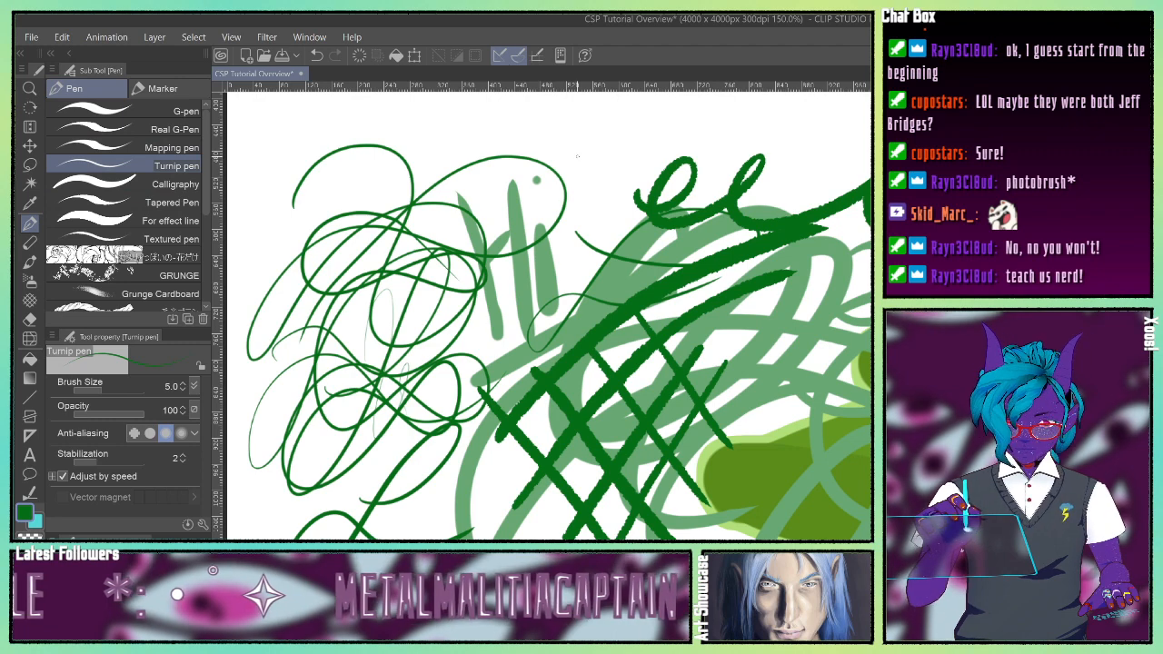
pyautogui.moveTo(579, 154); pyautogui.dragTo(694, 122)
pyautogui.moveTo(576, 189); pyautogui.dragTo(701, 127)
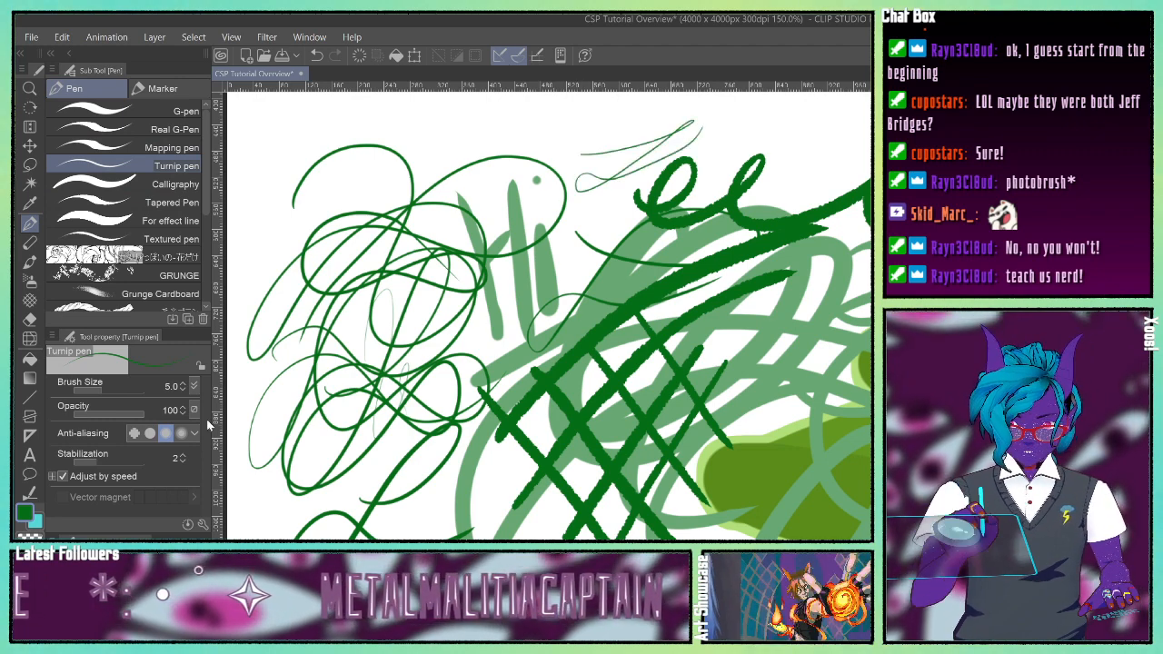
# Step: Enlarge the Turnip pen to size 30 and draw thick curling strokes over the "Hi" and beside the cross-hatching
pyautogui.press(']')
pyautogui.press(']')
pyautogui.press(']')
pyautogui.press(']')
pyautogui.press(']')
pyautogui.press(']')
pyautogui.press(']')
pyautogui.press(']')
pyautogui.press(']')
pyautogui.press(']')
pyautogui.moveTo(514, 177)
pyautogui.mouseDown()
pyautogui.moveTo(557, 203)
pyautogui.moveTo(529, 284)
pyautogui.moveTo(496, 327)
pyautogui.moveTo(582, 266)
pyautogui.moveTo(495, 400)
pyautogui.moveTo(600, 368)
pyautogui.mouseUp()
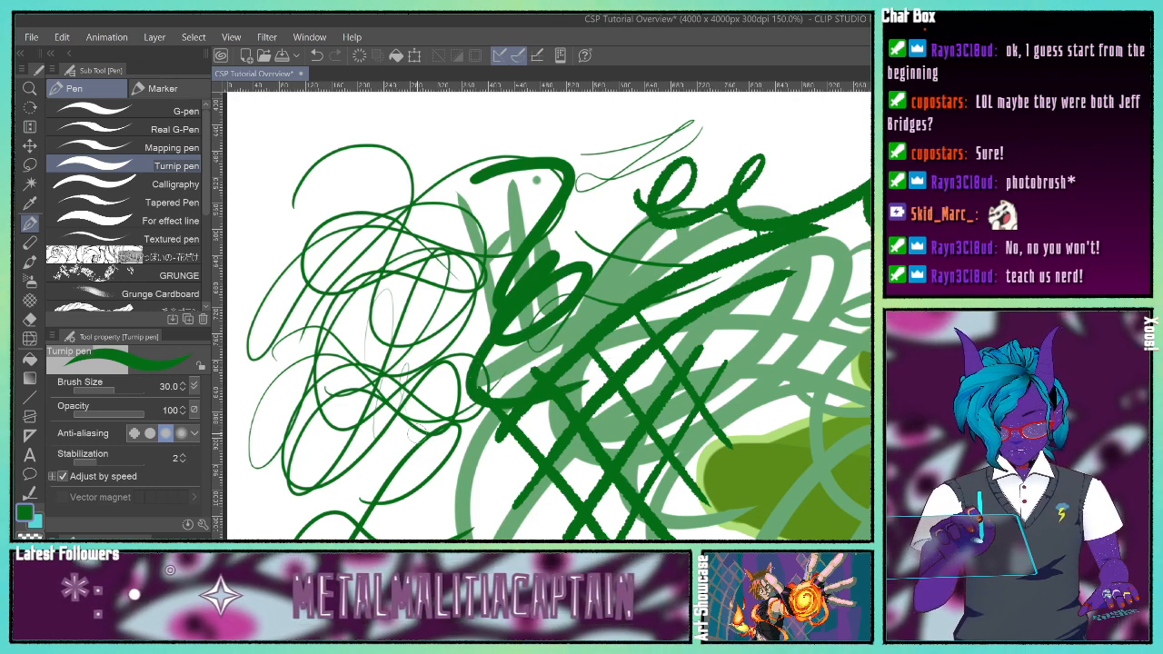
pyautogui.moveTo(437, 443)
pyautogui.mouseDown()
pyautogui.moveTo(472, 506)
pyautogui.moveTo(461, 482)
pyautogui.moveTo(481, 520)
pyautogui.mouseUp()
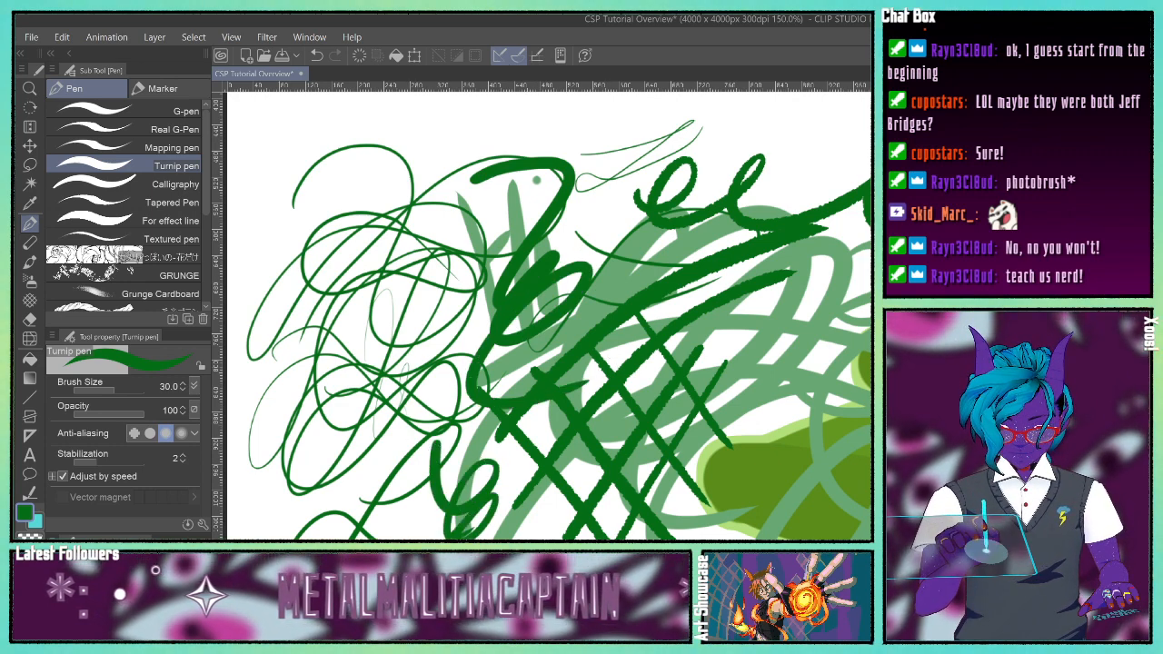
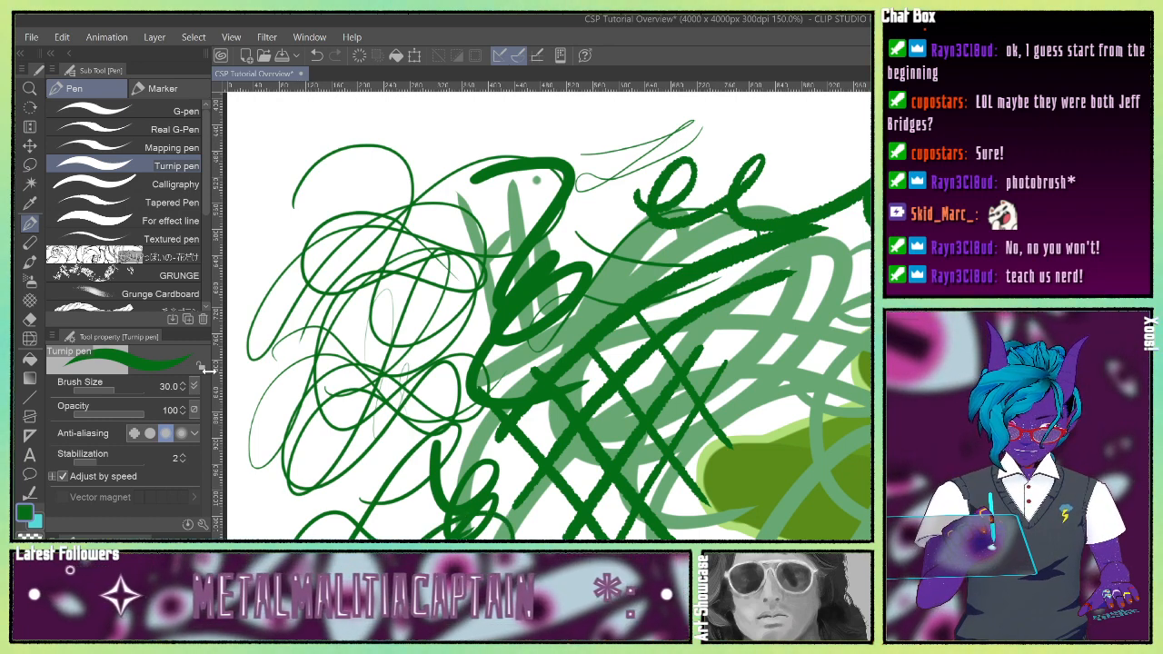
# Step: Scribble broad strokes over the thin loops with the Calligraphy pen at size 100
pyautogui.click(117, 184)
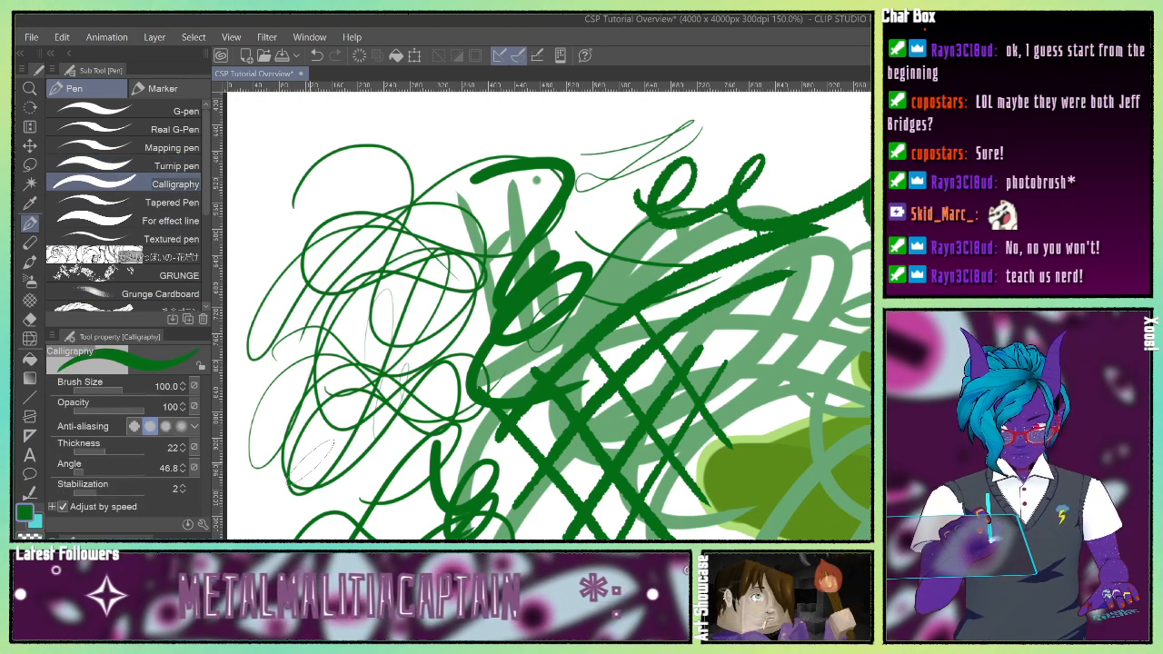
pyautogui.moveTo(286, 453)
pyautogui.mouseDown()
pyautogui.moveTo(318, 416)
pyautogui.moveTo(459, 325)
pyautogui.mouseUp()
pyautogui.moveTo(450, 324)
pyautogui.mouseDown()
pyautogui.moveTo(341, 524)
pyautogui.moveTo(368, 464)
pyautogui.moveTo(486, 457)
pyautogui.mouseUp()
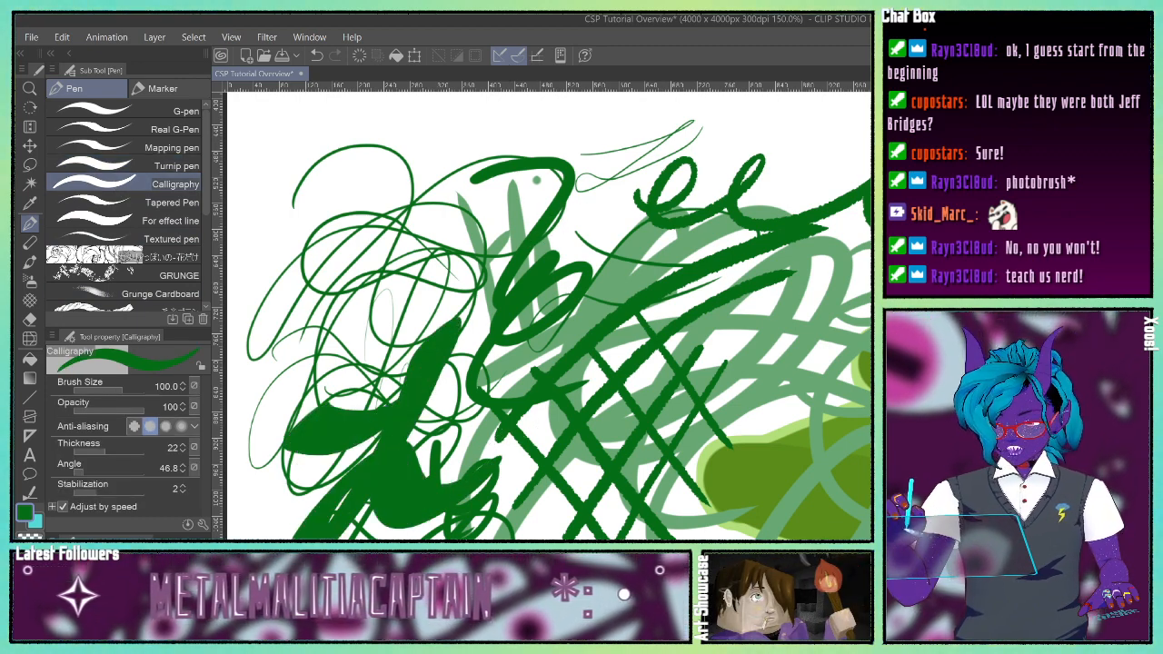
# Step: Hand-letter a large "Hi" with a double crossbar on the blank canvas beside the green shape using the Calligraphy pen
pyautogui.scroll(-10, 549, 316)
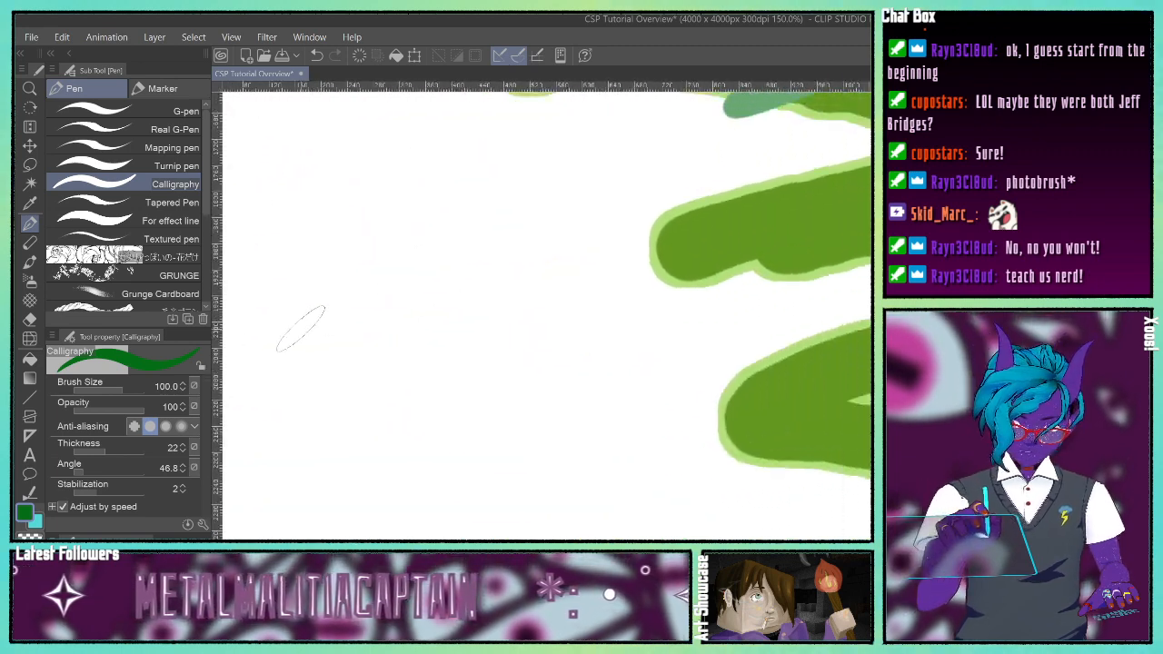
pyautogui.moveTo(280, 349)
pyautogui.mouseDown()
pyautogui.moveTo(448, 211)
pyautogui.moveTo(341, 536)
pyautogui.mouseUp()
pyautogui.moveTo(398, 404); pyautogui.dragTo(480, 363)
pyautogui.moveTo(498, 211); pyautogui.dragTo(504, 531)
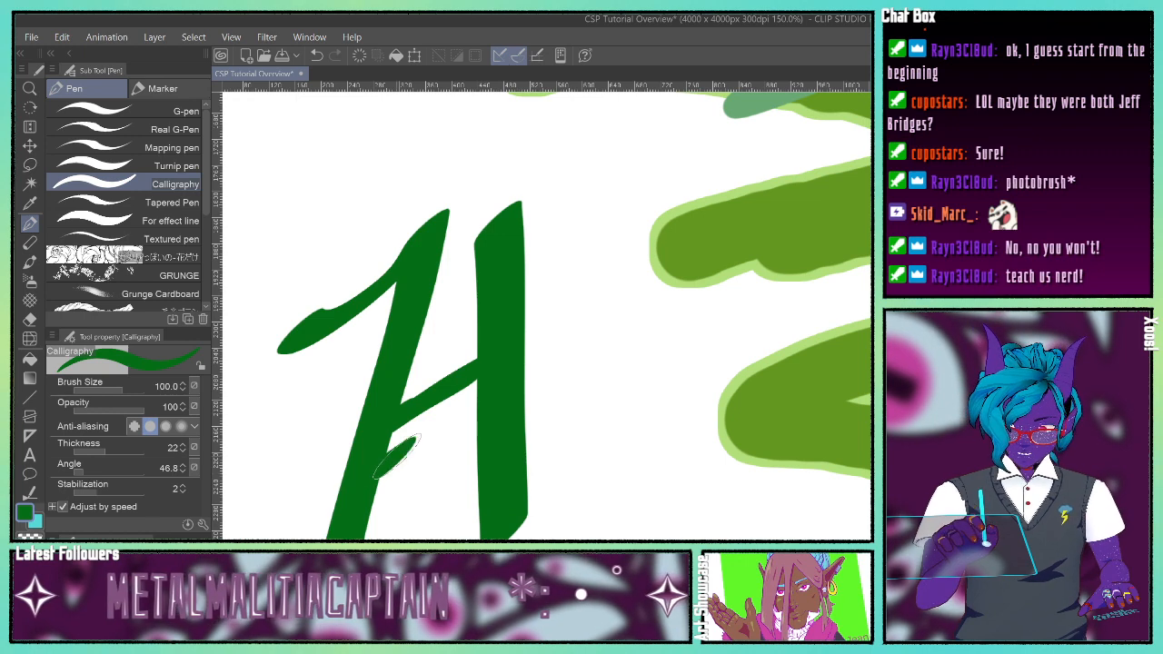
pyautogui.moveTo(391, 449); pyautogui.dragTo(477, 418)
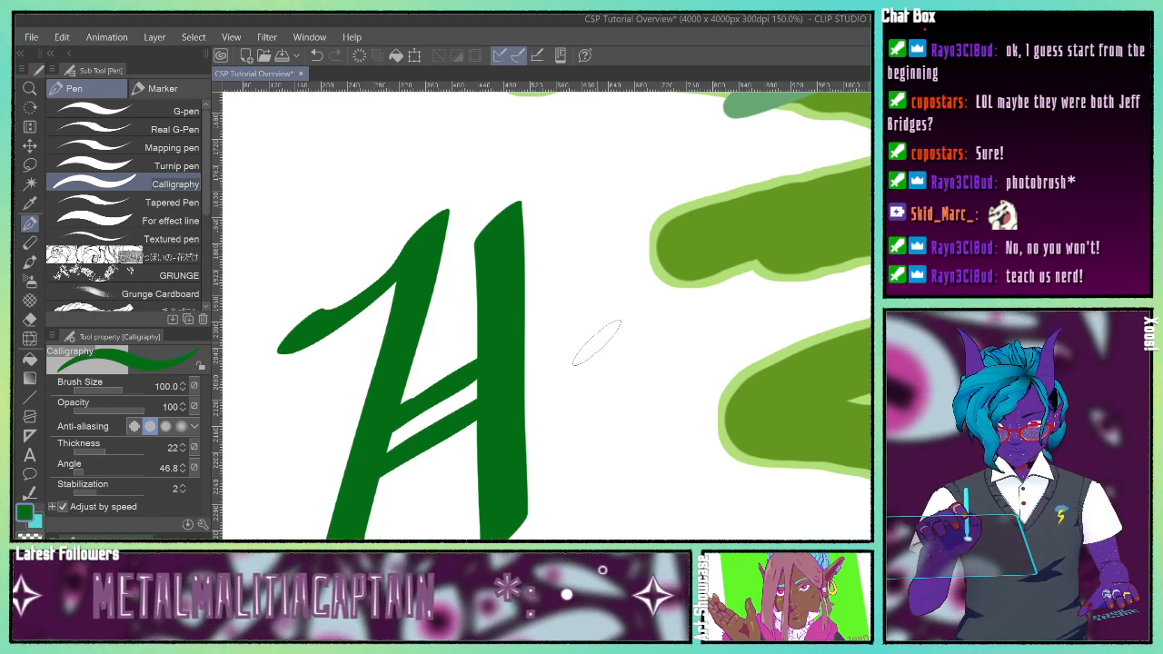
pyautogui.moveTo(552, 371)
pyautogui.mouseDown()
pyautogui.moveTo(641, 309)
pyautogui.moveTo(589, 534)
pyautogui.mouseUp()
pyautogui.moveTo(625, 195); pyautogui.dragTo(586, 264)
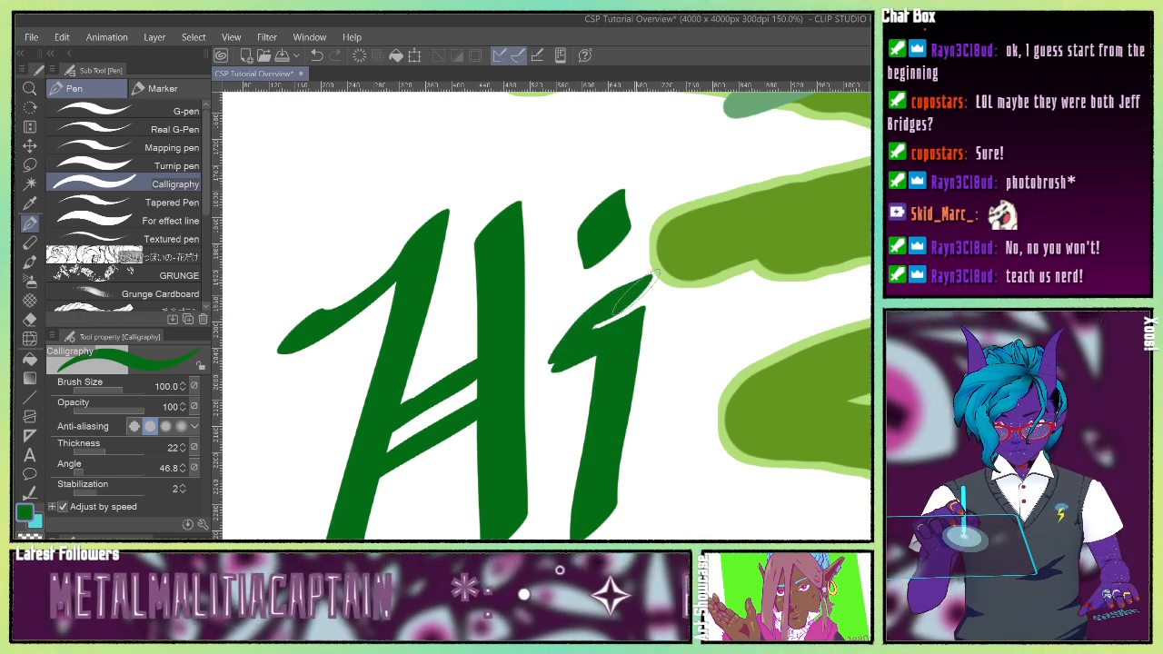
pyautogui.moveTo(652, 275); pyautogui.dragTo(593, 495)
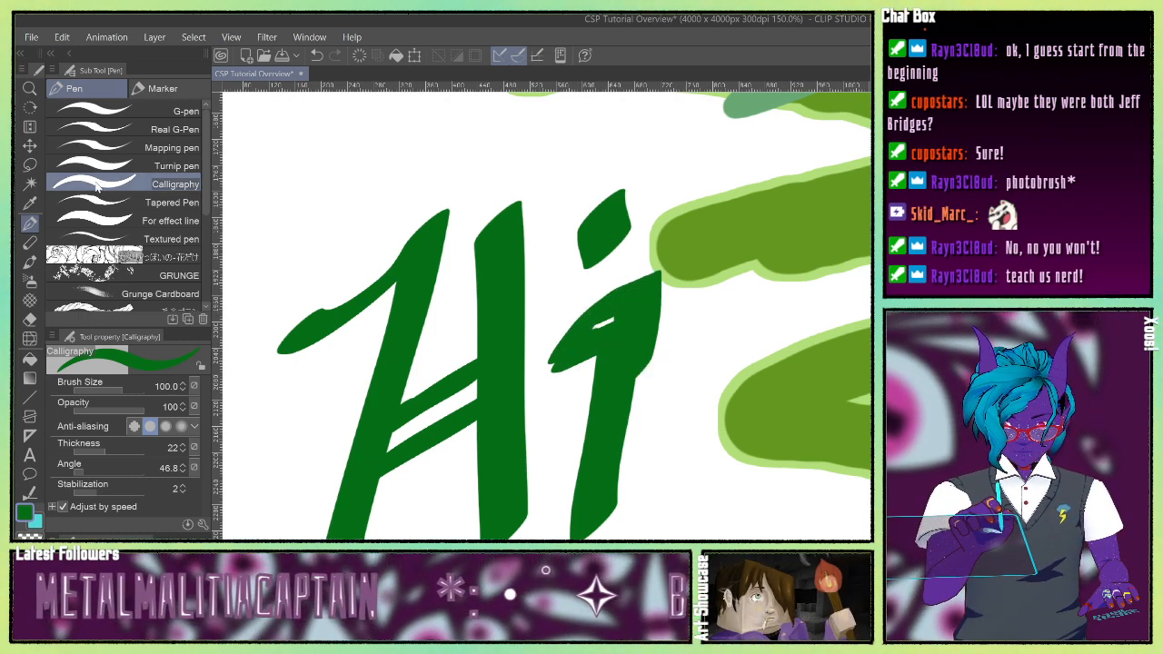
# Step: Scribble loops over the lettering with the Tapered Pen at size 80, then add curves with the For effect line pen at size 25
pyautogui.click(116, 204)
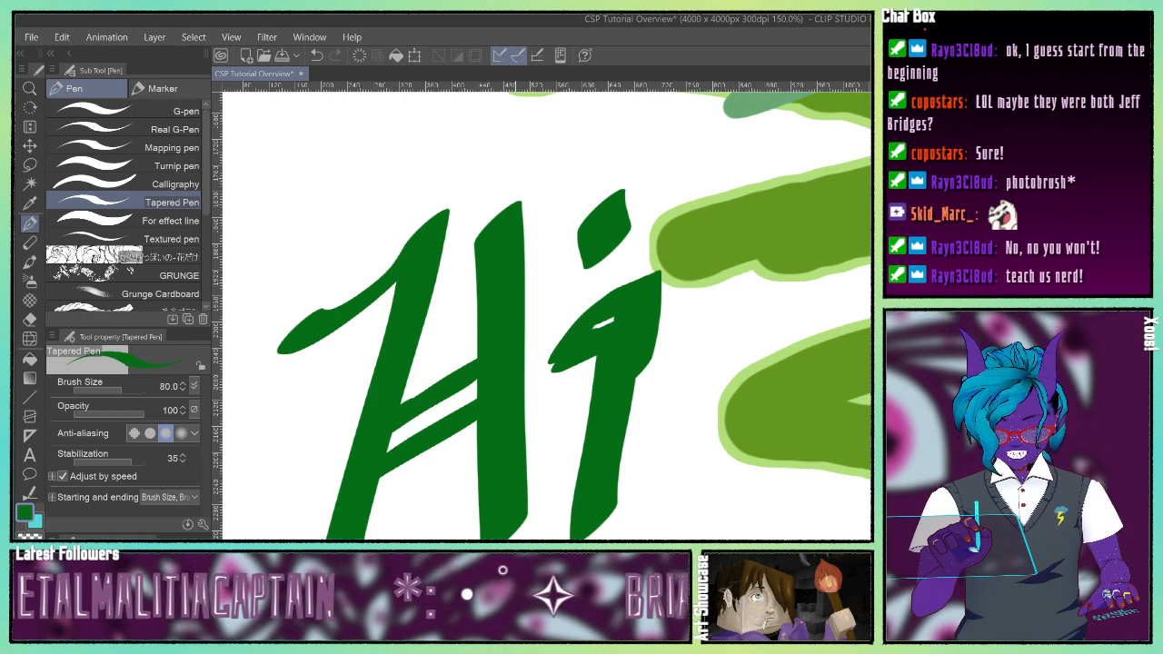
pyautogui.moveTo(863, 477); pyautogui.dragTo(787, 540)
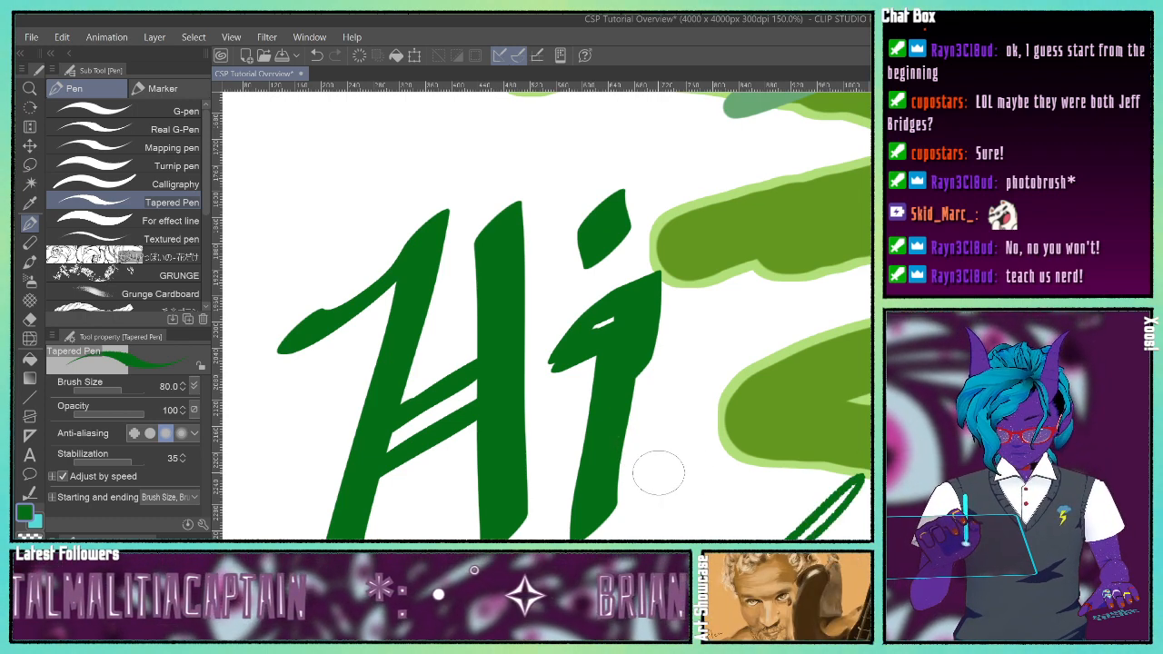
pyautogui.moveTo(660, 484)
pyautogui.mouseDown()
pyautogui.moveTo(730, 503)
pyautogui.moveTo(748, 465)
pyautogui.moveTo(655, 518)
pyautogui.mouseUp()
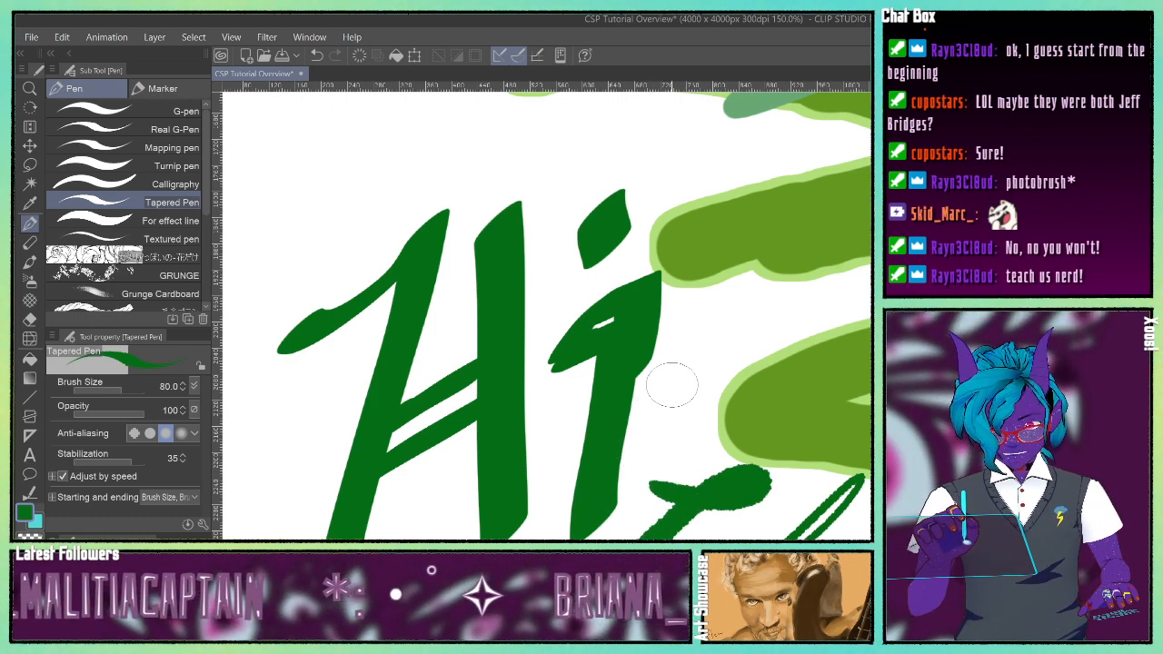
pyautogui.moveTo(661, 399)
pyautogui.mouseDown()
pyautogui.moveTo(673, 409)
pyautogui.moveTo(796, 373)
pyautogui.moveTo(559, 427)
pyautogui.moveTo(774, 448)
pyautogui.moveTo(863, 381)
pyautogui.moveTo(514, 520)
pyautogui.moveTo(651, 425)
pyautogui.moveTo(868, 536)
pyautogui.mouseUp()
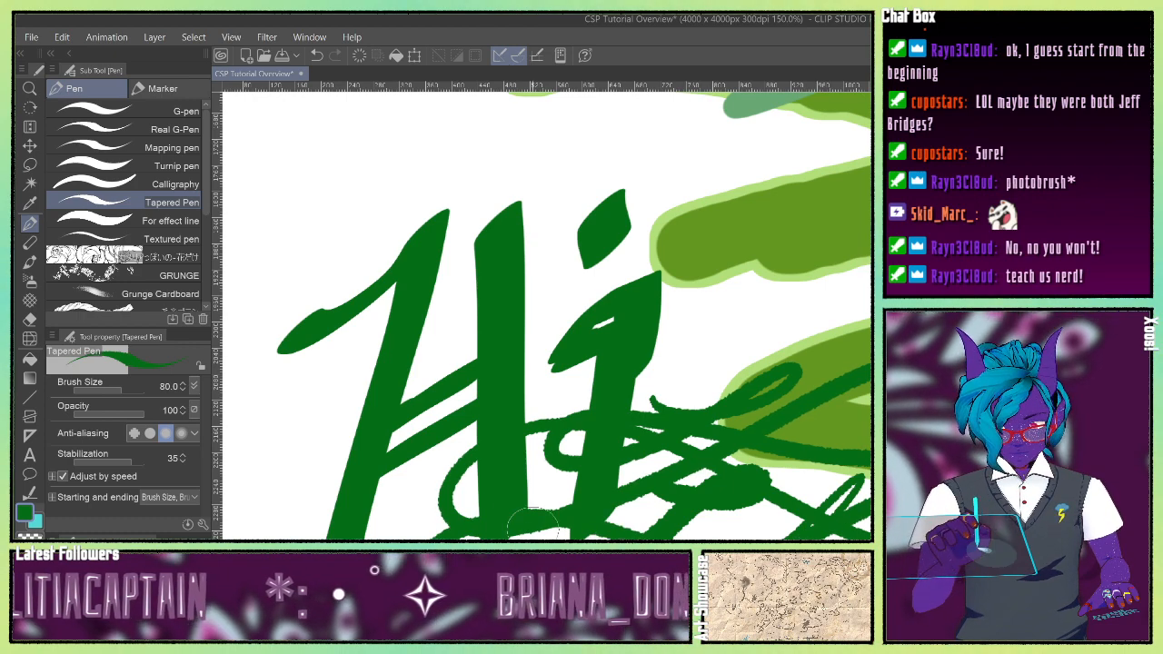
pyautogui.click(123, 221)
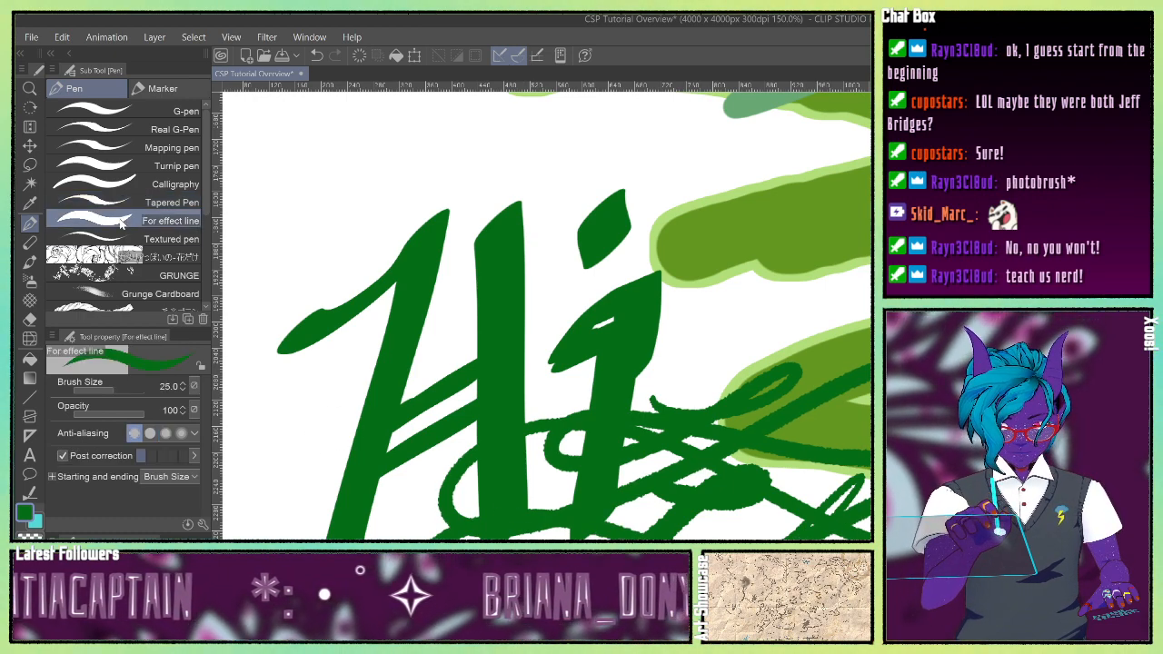
pyautogui.moveTo(350, 429)
pyautogui.mouseDown()
pyautogui.moveTo(455, 329)
pyautogui.moveTo(773, 412)
pyautogui.moveTo(715, 408)
pyautogui.moveTo(373, 532)
pyautogui.mouseUp()
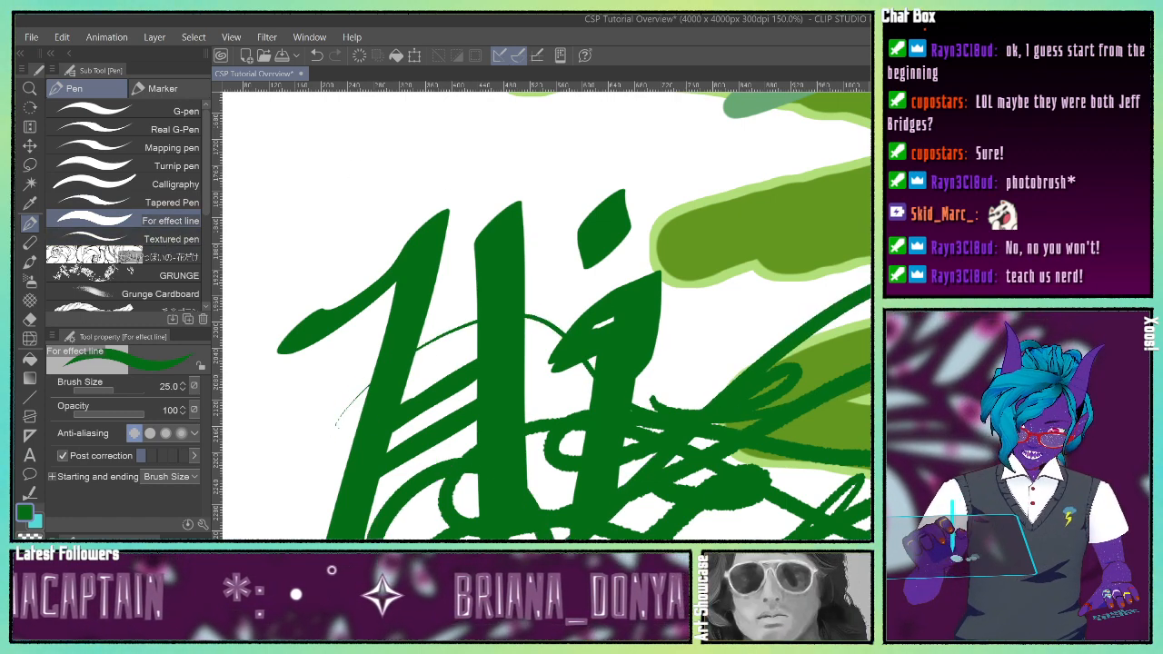
# Step: Enlarge the Textured pen to size 30 and scribble looping dark green strokes across the large "Hi"
pyautogui.click(137, 239)
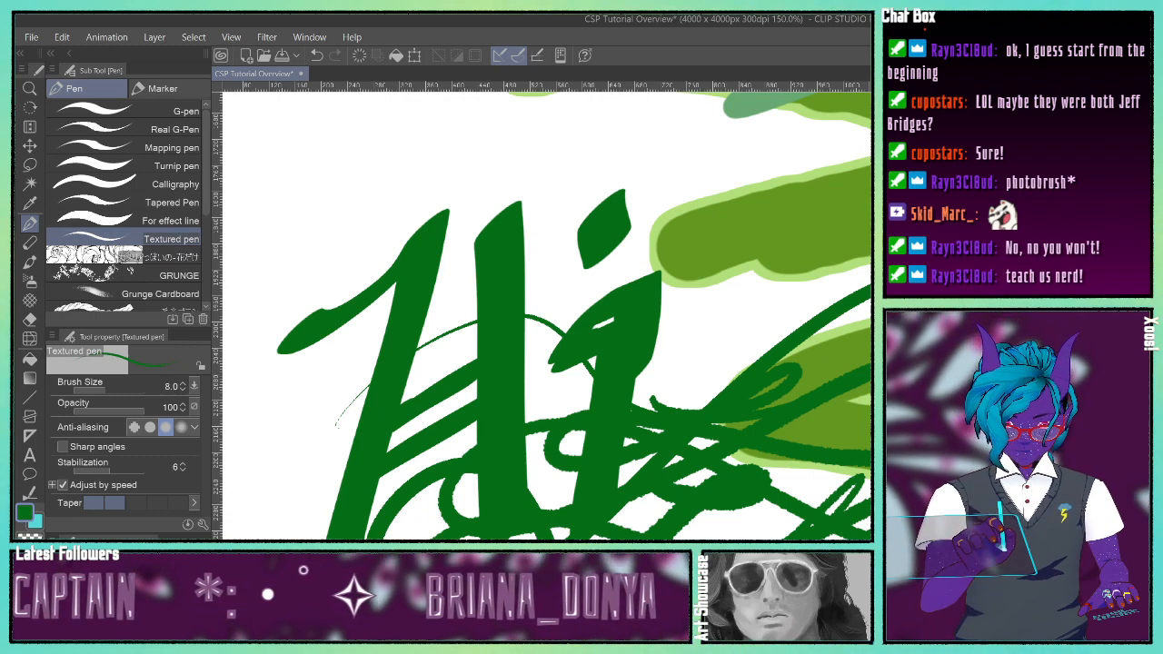
pyautogui.press(']')
pyautogui.press(']')
pyautogui.press(']')
pyautogui.press(']')
pyautogui.press(']')
pyautogui.press(']')
pyautogui.press(']')
pyautogui.moveTo(545, 171)
pyautogui.mouseDown()
pyautogui.moveTo(641, 127)
pyautogui.moveTo(527, 204)
pyautogui.moveTo(556, 169)
pyautogui.moveTo(692, 141)
pyautogui.moveTo(443, 274)
pyautogui.moveTo(822, 227)
pyautogui.moveTo(446, 329)
pyautogui.mouseUp()
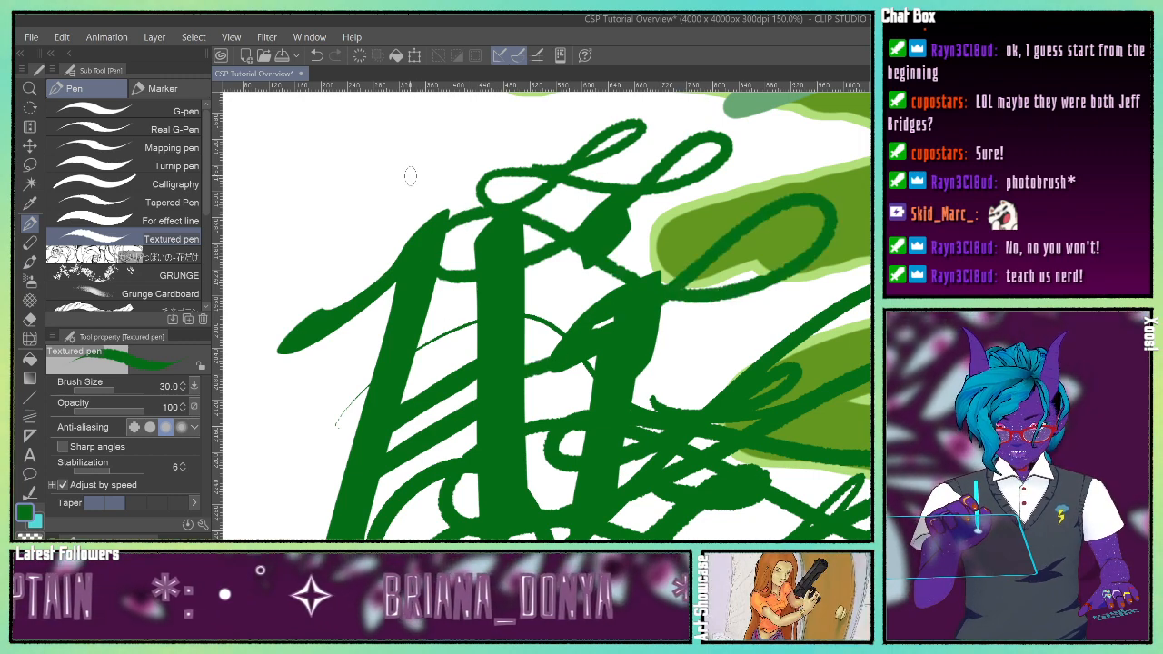
pyautogui.moveTo(368, 185)
pyautogui.mouseDown()
pyautogui.moveTo(338, 236)
pyautogui.moveTo(304, 250)
pyautogui.moveTo(410, 165)
pyautogui.moveTo(259, 248)
pyautogui.moveTo(379, 266)
pyautogui.moveTo(399, 285)
pyautogui.moveTo(316, 267)
pyautogui.moveTo(544, 254)
pyautogui.moveTo(301, 408)
pyautogui.moveTo(392, 375)
pyautogui.moveTo(519, 286)
pyautogui.moveTo(270, 366)
pyautogui.moveTo(481, 414)
pyautogui.moveTo(364, 474)
pyautogui.moveTo(375, 495)
pyautogui.moveTo(750, 498)
pyautogui.mouseUp()
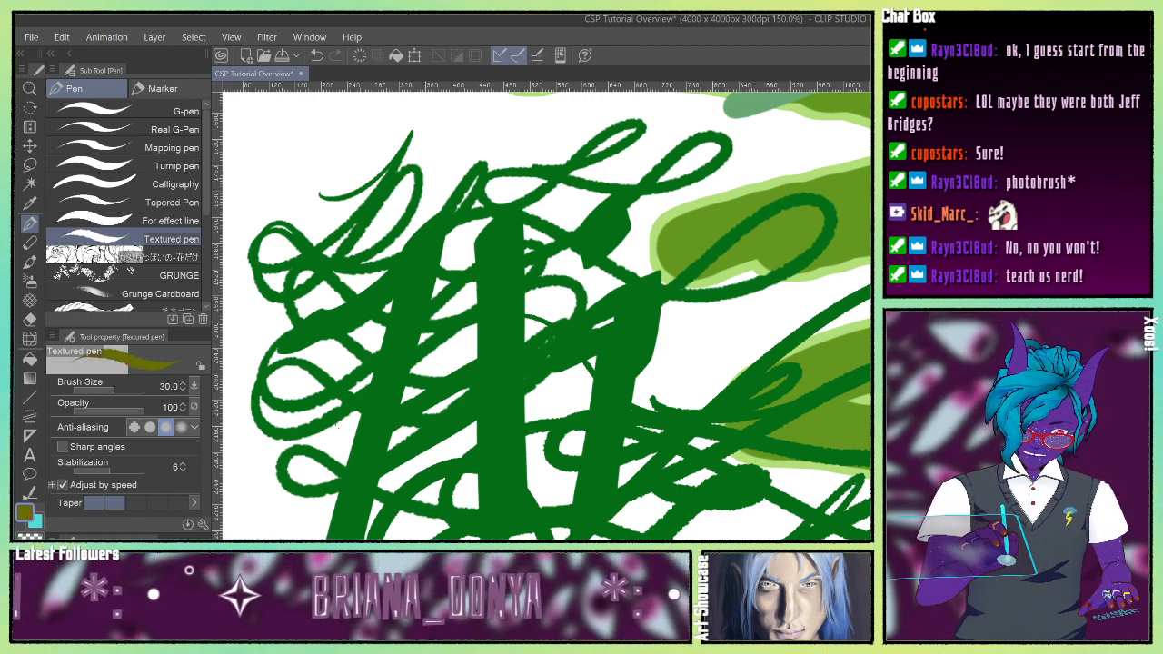
# Step: Paint two rows of turquoise flowers with olive outlines over the scribbles using the flower pattern pen at size 100
pyautogui.click(93, 263)
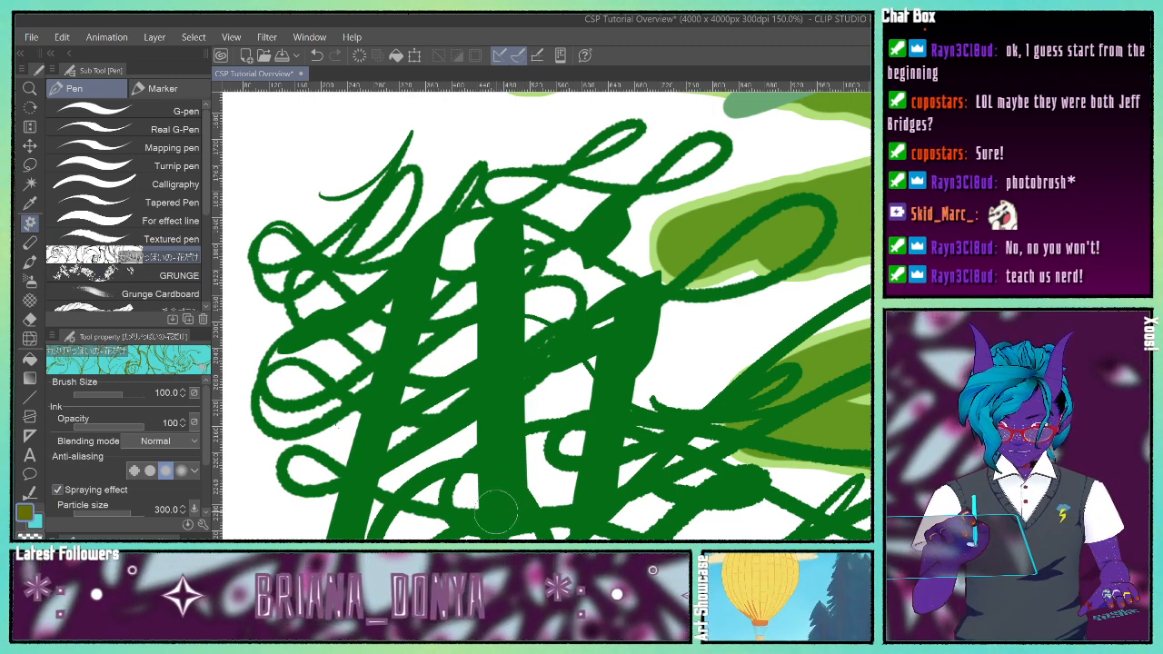
pyautogui.moveTo(495, 513)
pyautogui.mouseDown()
pyautogui.moveTo(592, 447)
pyautogui.moveTo(726, 398)
pyautogui.moveTo(832, 377)
pyautogui.mouseUp()
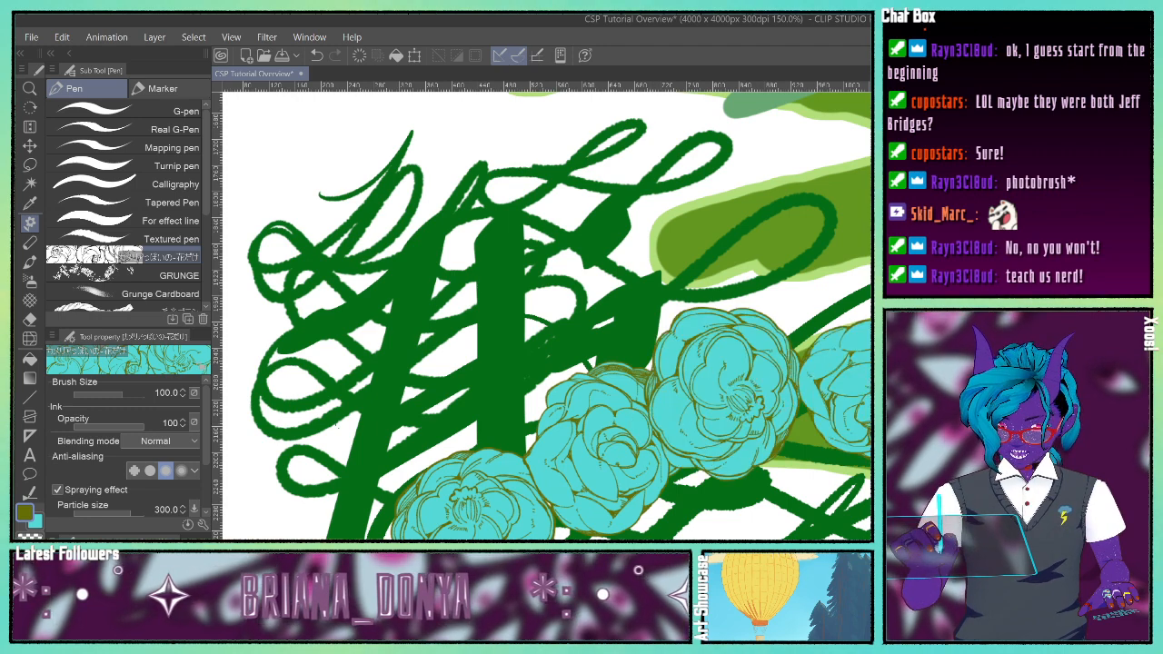
pyautogui.moveTo(591, 505); pyautogui.dragTo(826, 509)
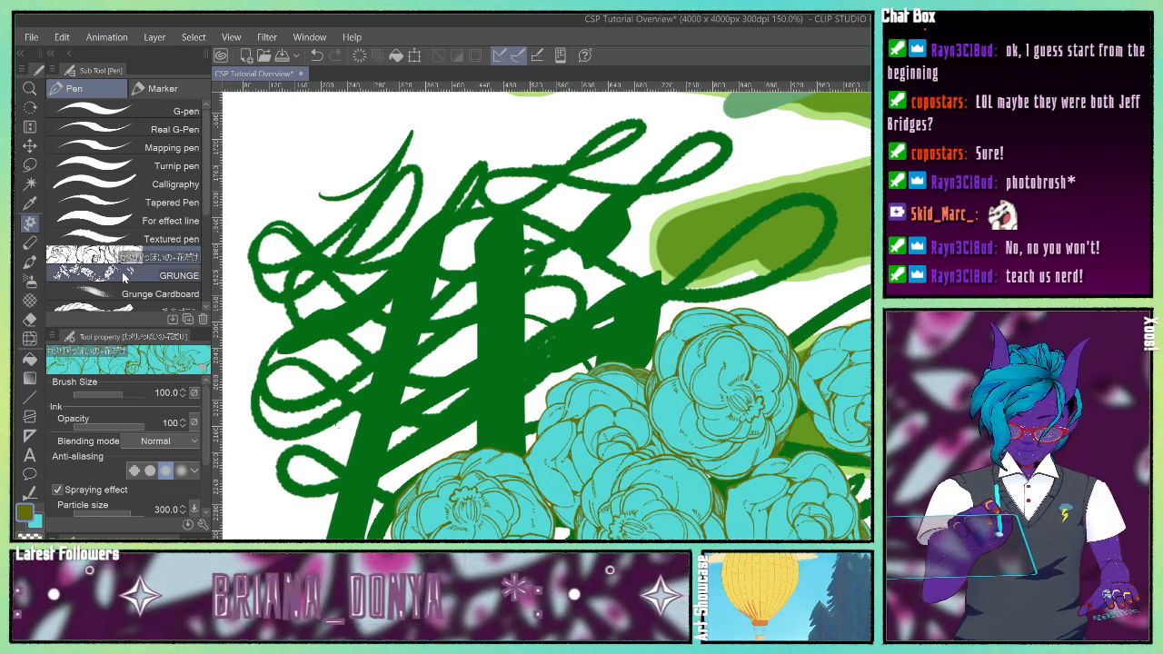
# Step: Scribble rough olive texture across the lettering, flowers and green shape using the GRUNGE brush at size 100
pyautogui.click(122, 272)
pyautogui.moveTo(413, 127)
pyautogui.mouseDown()
pyautogui.moveTo(508, 263)
pyautogui.moveTo(809, 400)
pyautogui.moveTo(436, 491)
pyautogui.mouseUp()
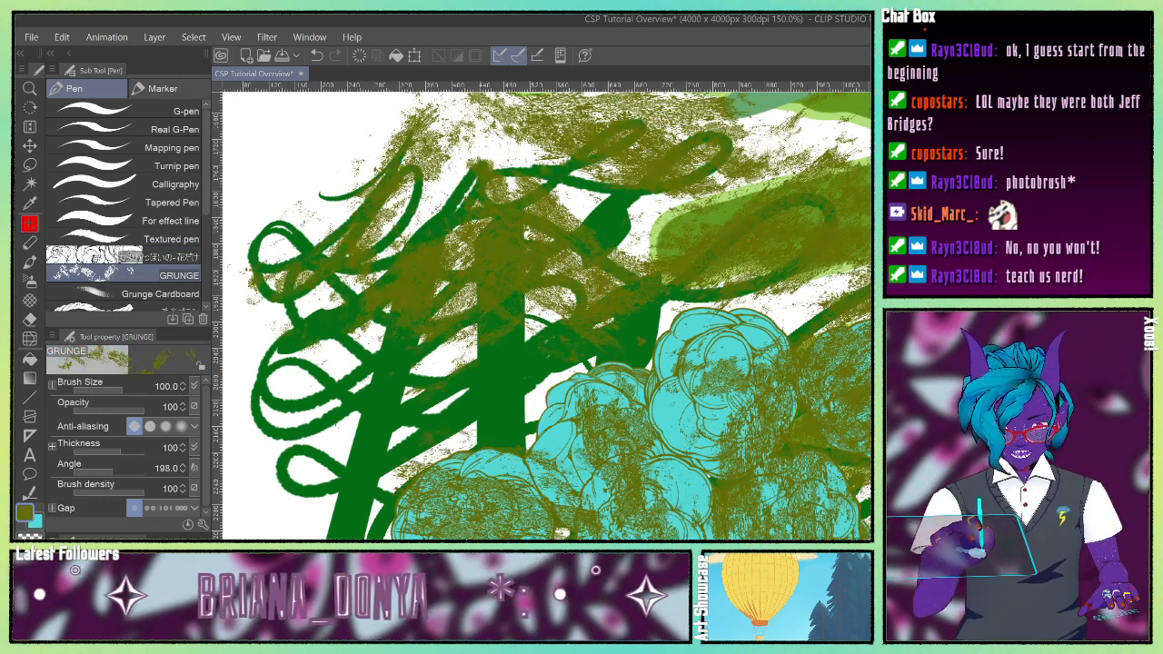
pyautogui.scroll(-2, 204, 233)
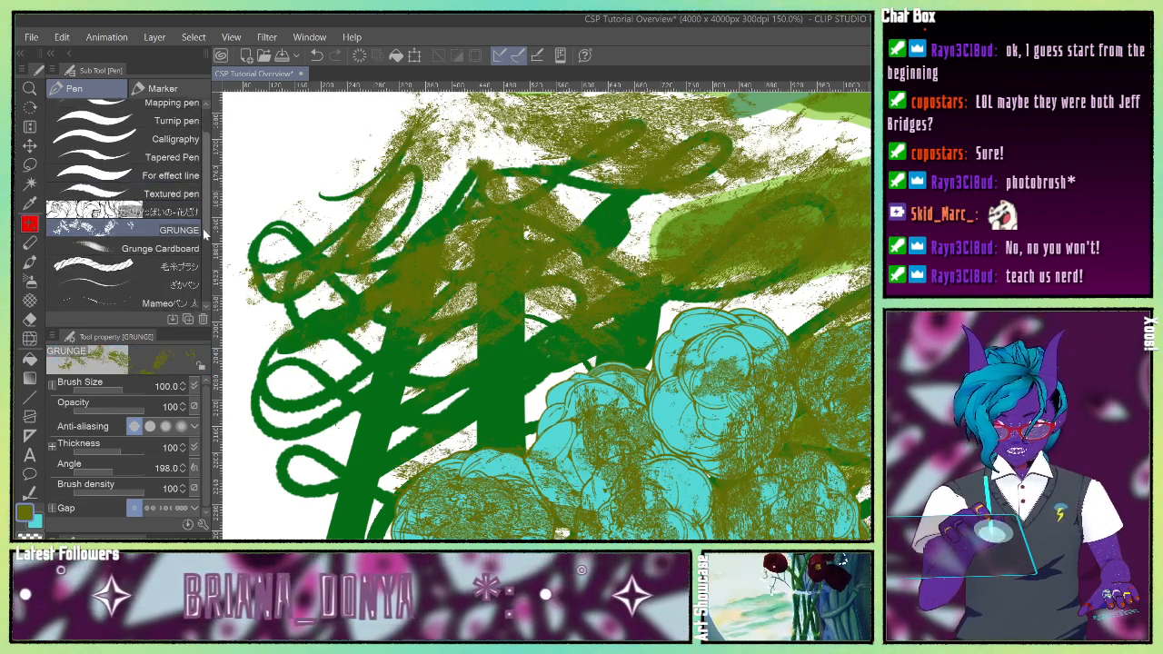
# Step: Paint faint texture over the turquoise flowers using the Grunge Cardboard brush at size 1000
pyautogui.scroll(-1, 204, 234)
pyautogui.click(148, 222)
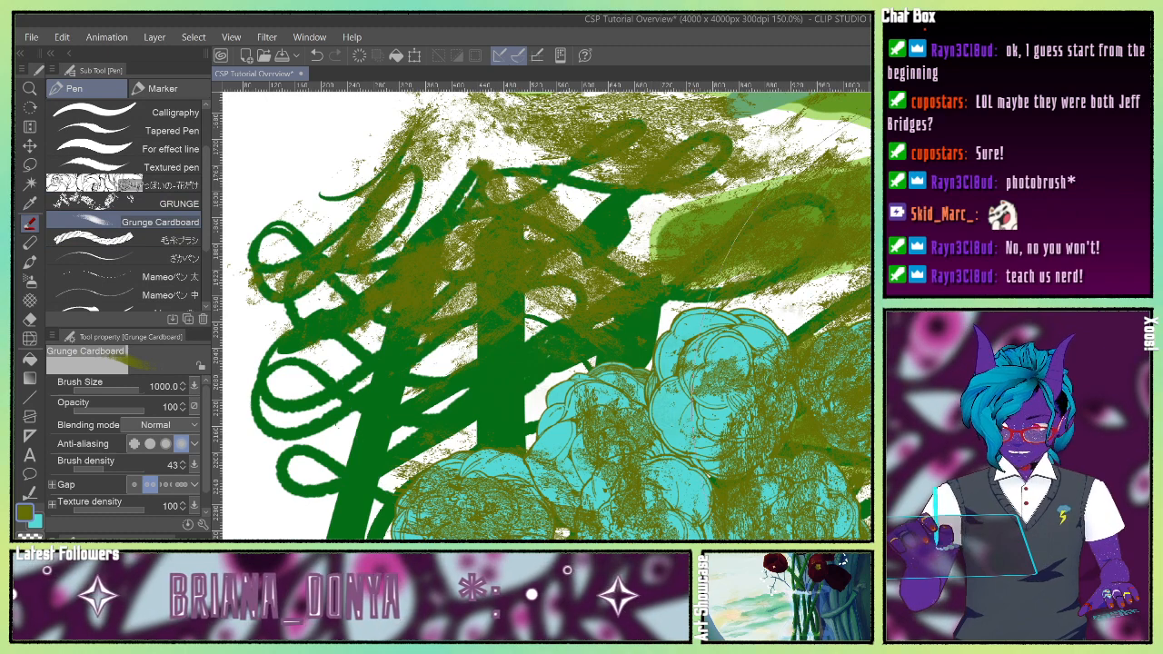
pyautogui.moveTo(822, 428)
pyautogui.mouseDown()
pyautogui.moveTo(618, 446)
pyautogui.moveTo(573, 477)
pyautogui.moveTo(691, 409)
pyautogui.mouseUp()
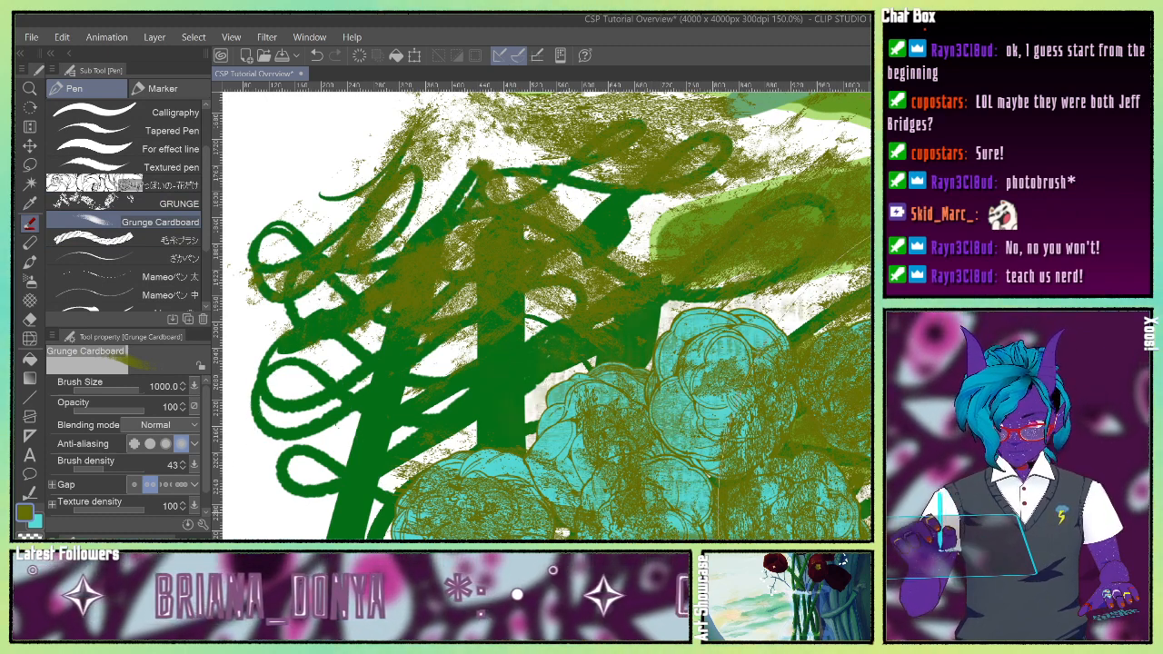
# Step: Paint long turquoise rope strokes across the flowers and lettering using the 毛糸ブラシ brush at size 60
pyautogui.click(100, 240)
pyautogui.moveTo(358, 338)
pyautogui.mouseDown()
pyautogui.moveTo(451, 434)
pyautogui.moveTo(841, 523)
pyautogui.moveTo(418, 514)
pyautogui.moveTo(859, 440)
pyautogui.mouseUp()
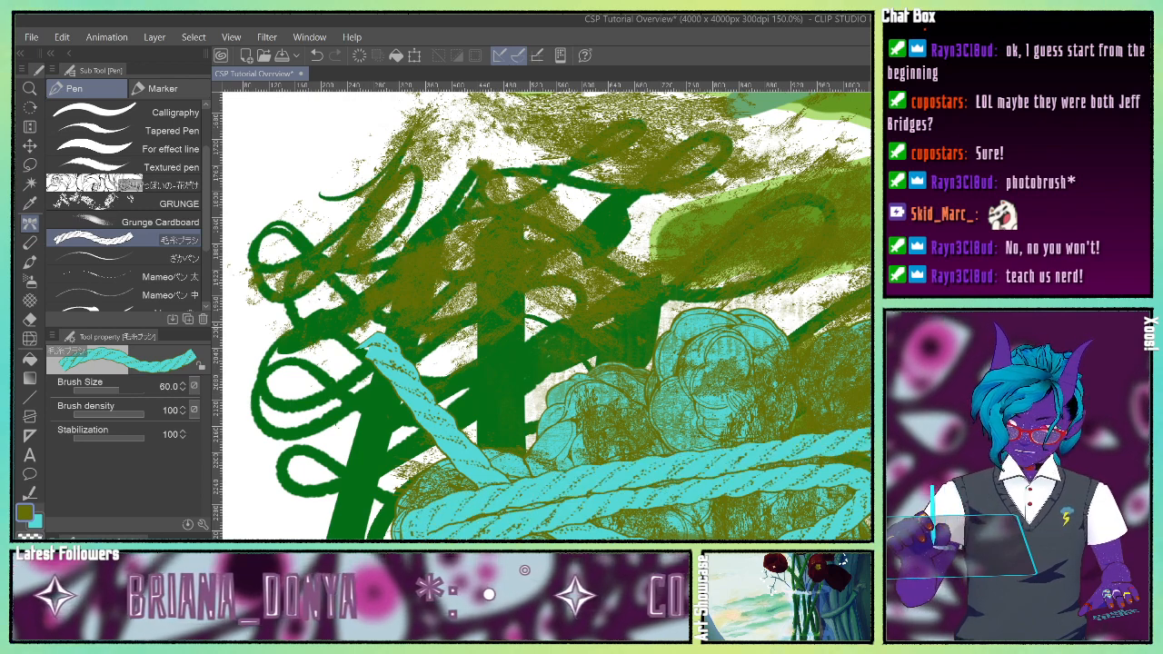
pyautogui.moveTo(868, 359); pyautogui.dragTo(265, 468)
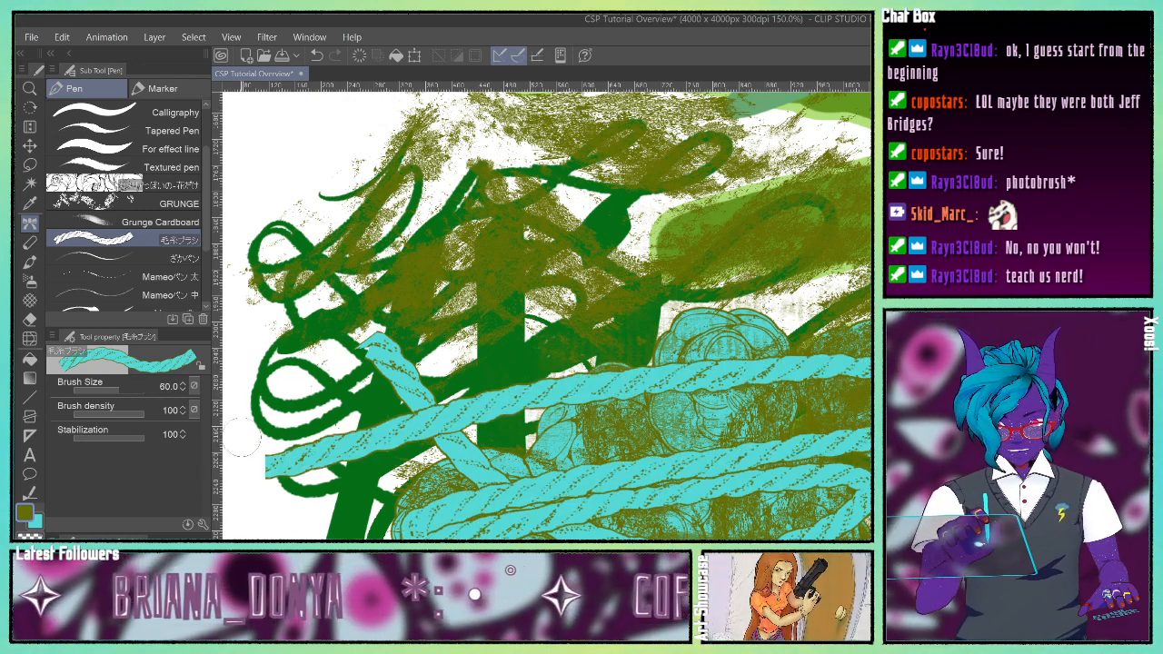
# Step: Switch the sub color to pale beige and paint thick beige strokes and ropes over the turquoise ones
pyautogui.click(37, 522)
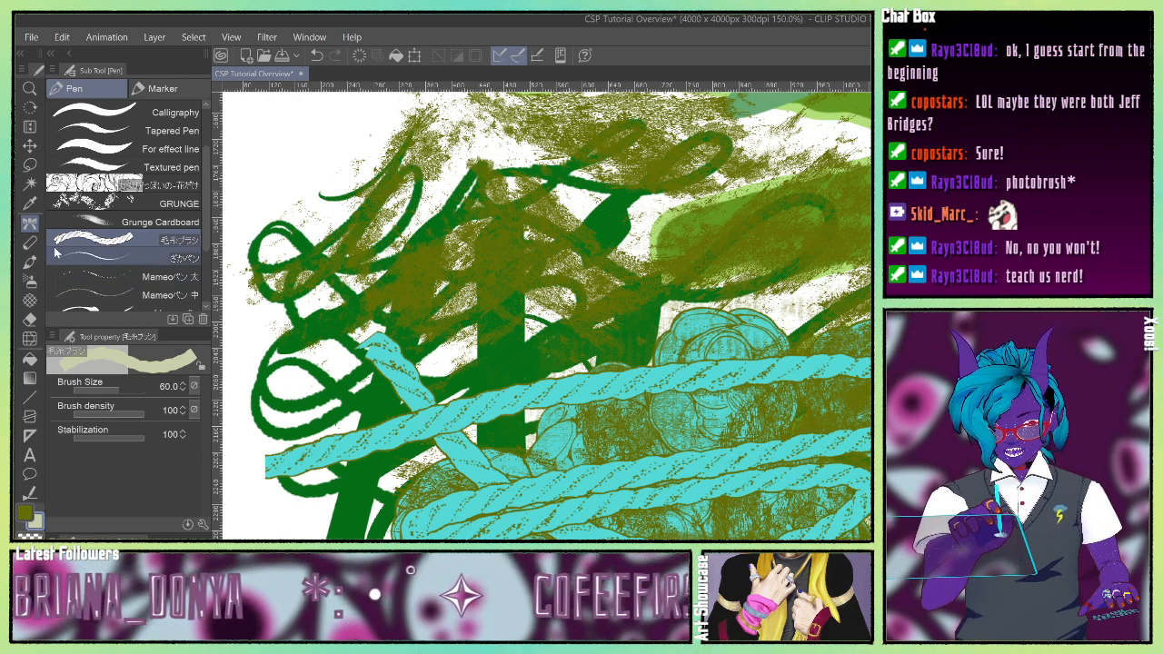
pyautogui.moveTo(468, 354)
pyautogui.mouseDown()
pyautogui.moveTo(627, 342)
pyautogui.moveTo(739, 292)
pyautogui.moveTo(545, 526)
pyautogui.mouseUp()
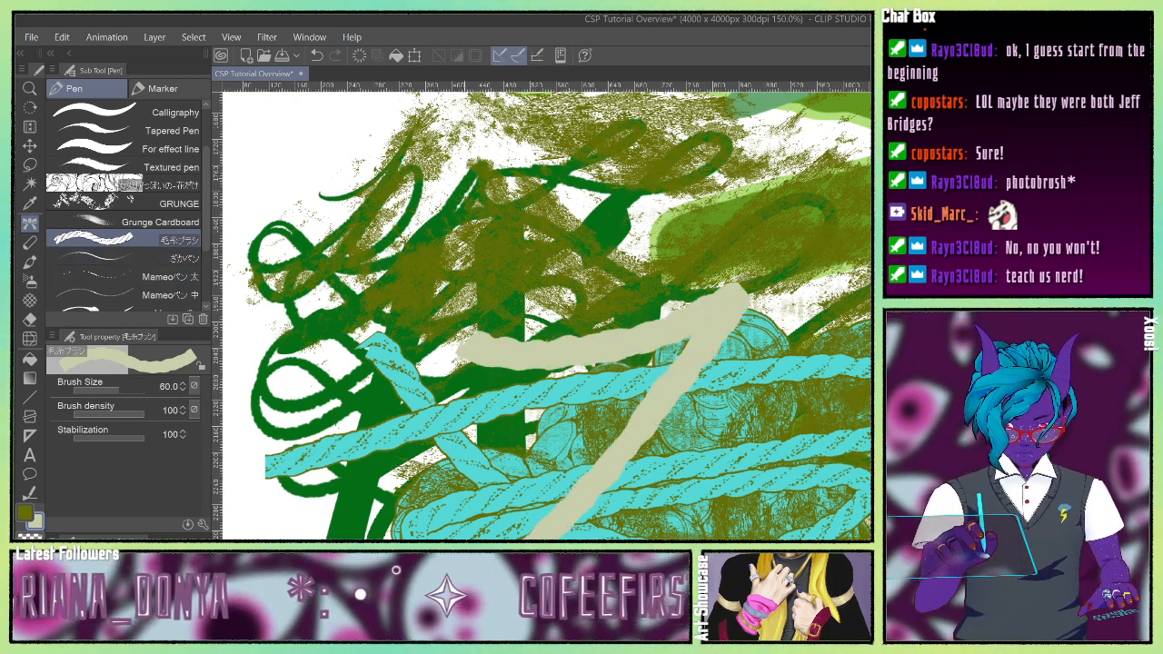
pyautogui.moveTo(372, 427)
pyautogui.mouseDown()
pyautogui.moveTo(425, 383)
pyautogui.moveTo(818, 447)
pyautogui.moveTo(722, 489)
pyautogui.moveTo(604, 516)
pyautogui.moveTo(449, 525)
pyautogui.mouseUp()
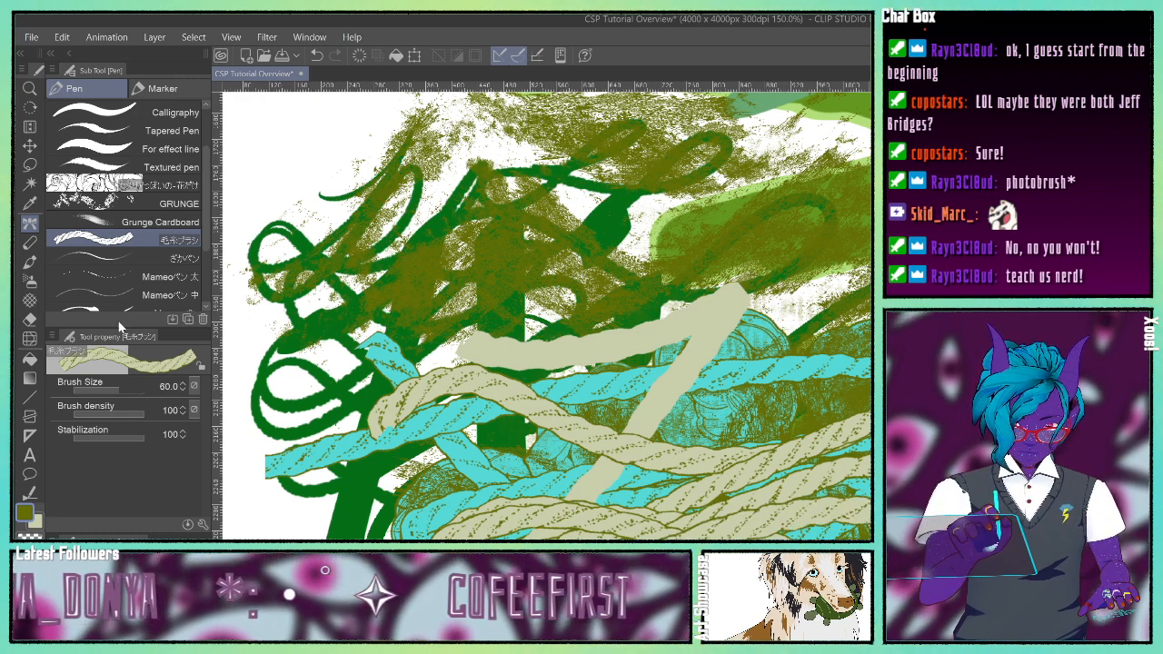
# Step: Draw sweeping olive loops over the ropes using the ざかペン brush at size 100
pyautogui.click(110, 257)
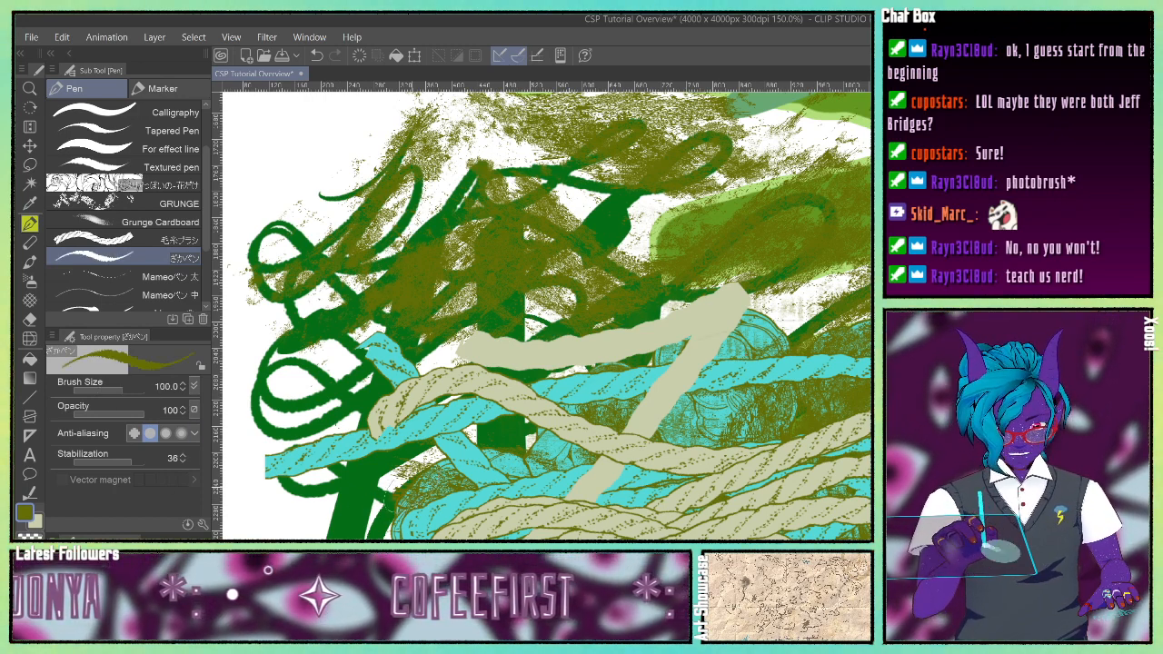
pyautogui.moveTo(402, 500)
pyautogui.mouseDown()
pyautogui.moveTo(723, 372)
pyautogui.moveTo(840, 349)
pyautogui.mouseUp()
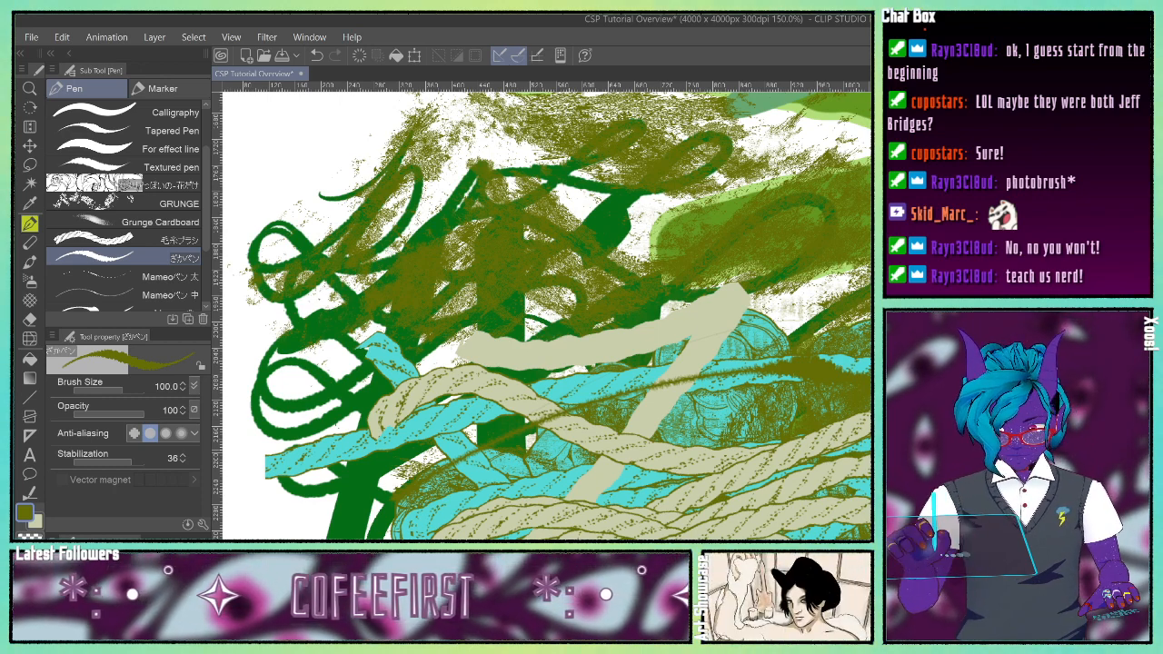
pyautogui.moveTo(835, 432)
pyautogui.mouseDown()
pyautogui.moveTo(651, 485)
pyautogui.moveTo(424, 465)
pyautogui.moveTo(863, 418)
pyautogui.mouseUp()
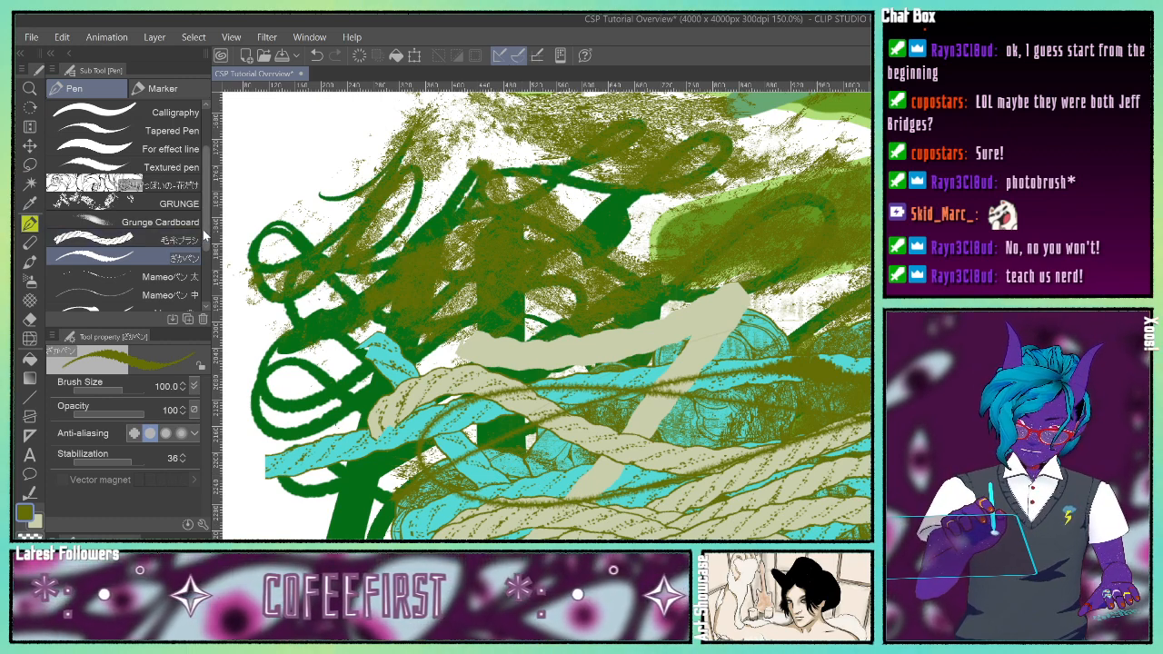
# Step: Enlarge the Mameoペン 太 pen to size 100 and draw crossing dark green lines over the ropes
pyautogui.moveTo(207, 232); pyautogui.dragTo(206, 258)
pyautogui.click(137, 222)
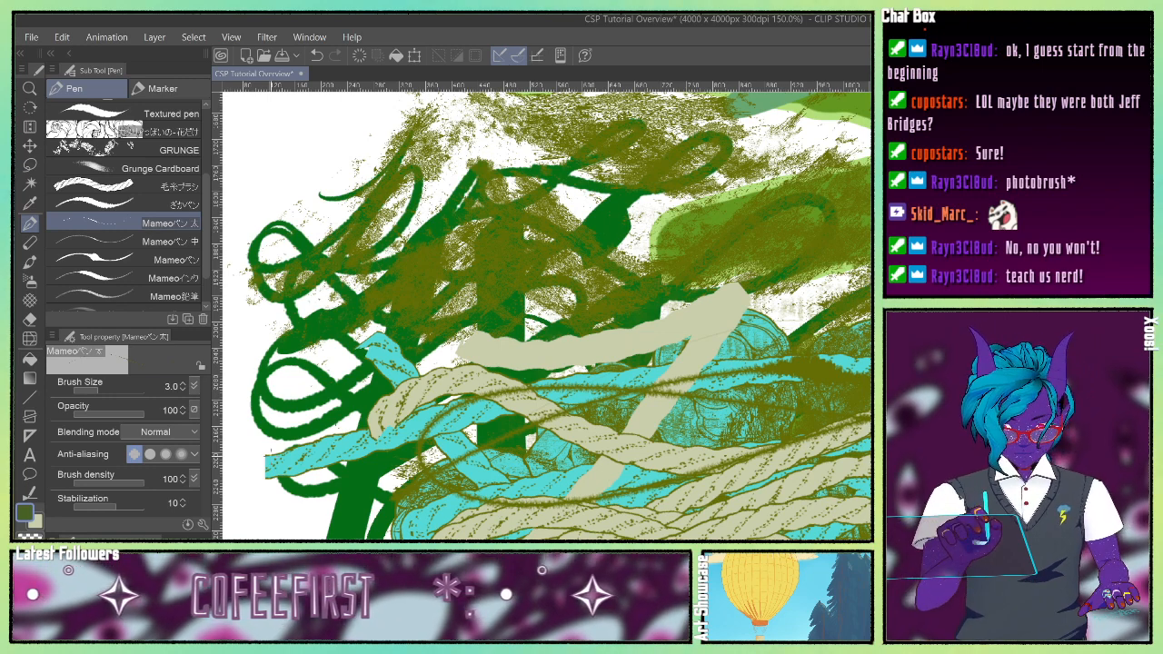
pyautogui.click(121, 390)
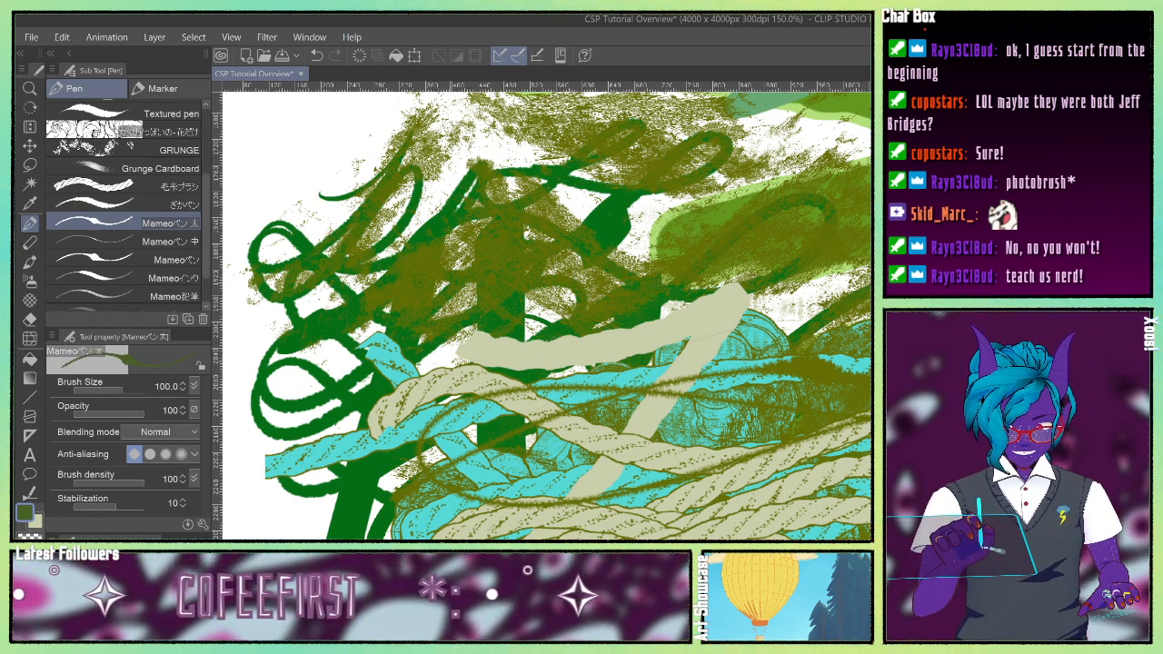
pyautogui.moveTo(516, 521)
pyautogui.mouseDown()
pyautogui.moveTo(775, 353)
pyautogui.moveTo(854, 473)
pyautogui.moveTo(543, 443)
pyautogui.moveTo(859, 459)
pyautogui.moveTo(723, 524)
pyautogui.moveTo(636, 522)
pyautogui.moveTo(841, 500)
pyautogui.mouseUp()
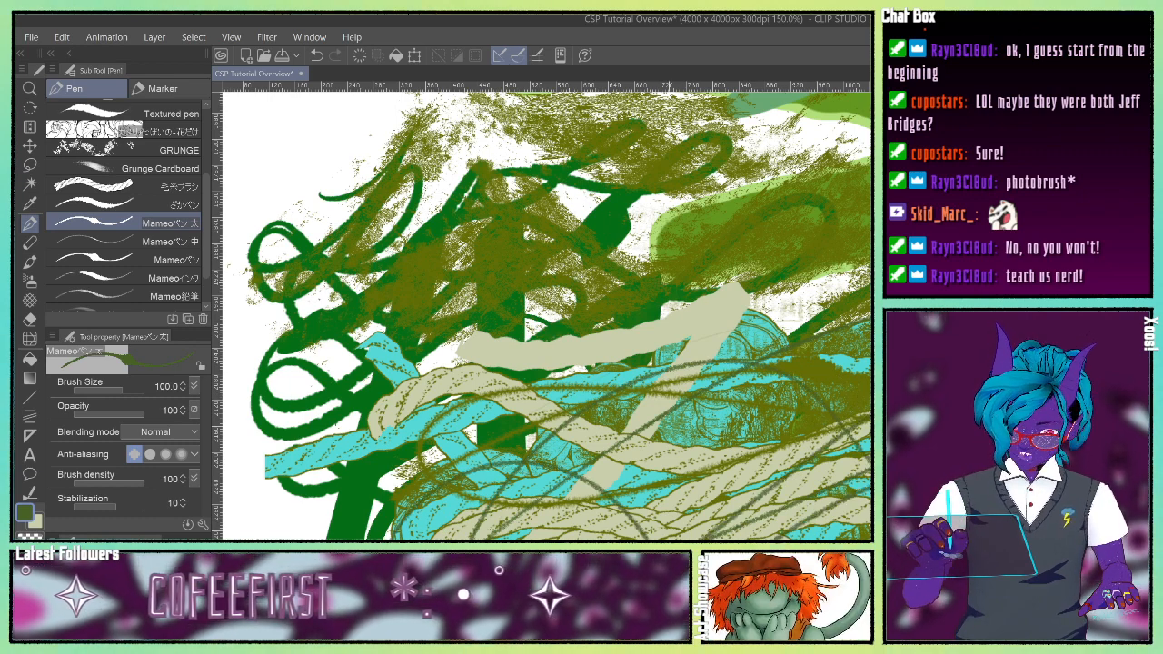
pyautogui.moveTo(608, 363); pyautogui.dragTo(651, 534)
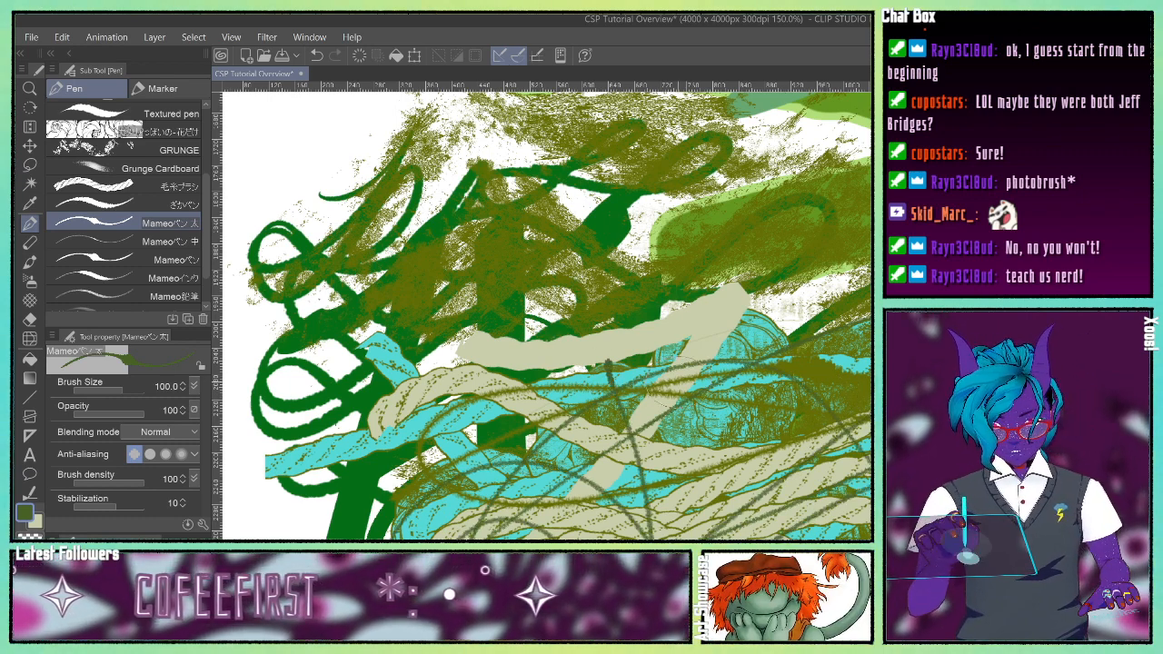
pyautogui.moveTo(675, 366); pyautogui.dragTo(701, 532)
pyautogui.moveTo(625, 524); pyautogui.dragTo(798, 451)
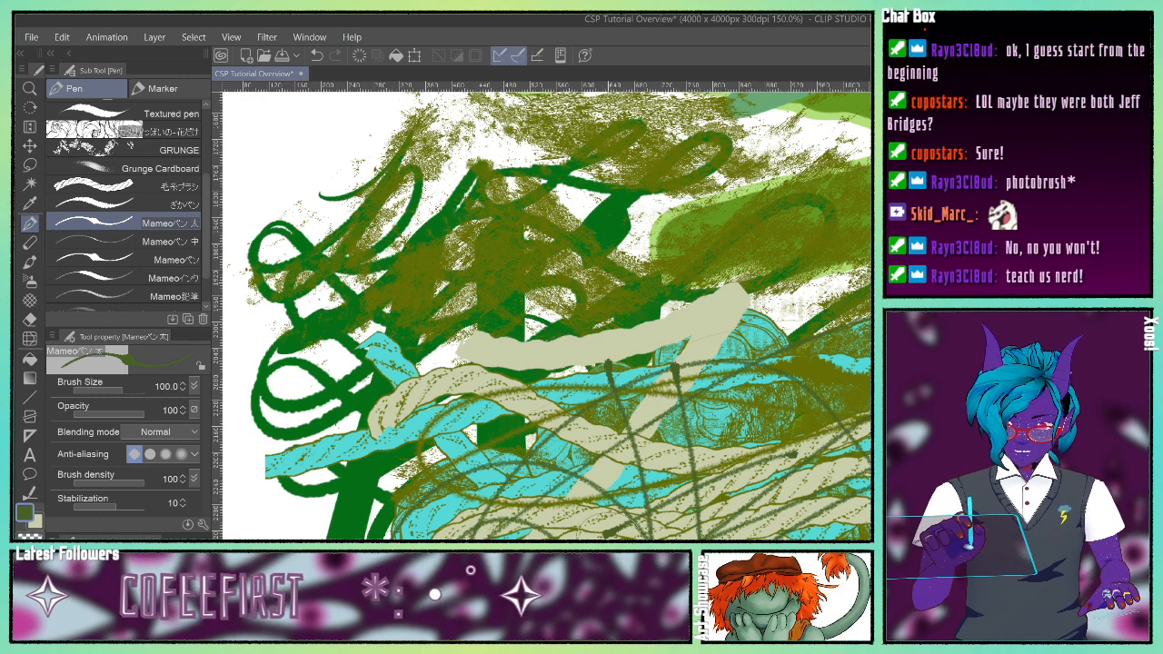
pyautogui.moveTo(751, 535); pyautogui.dragTo(829, 514)
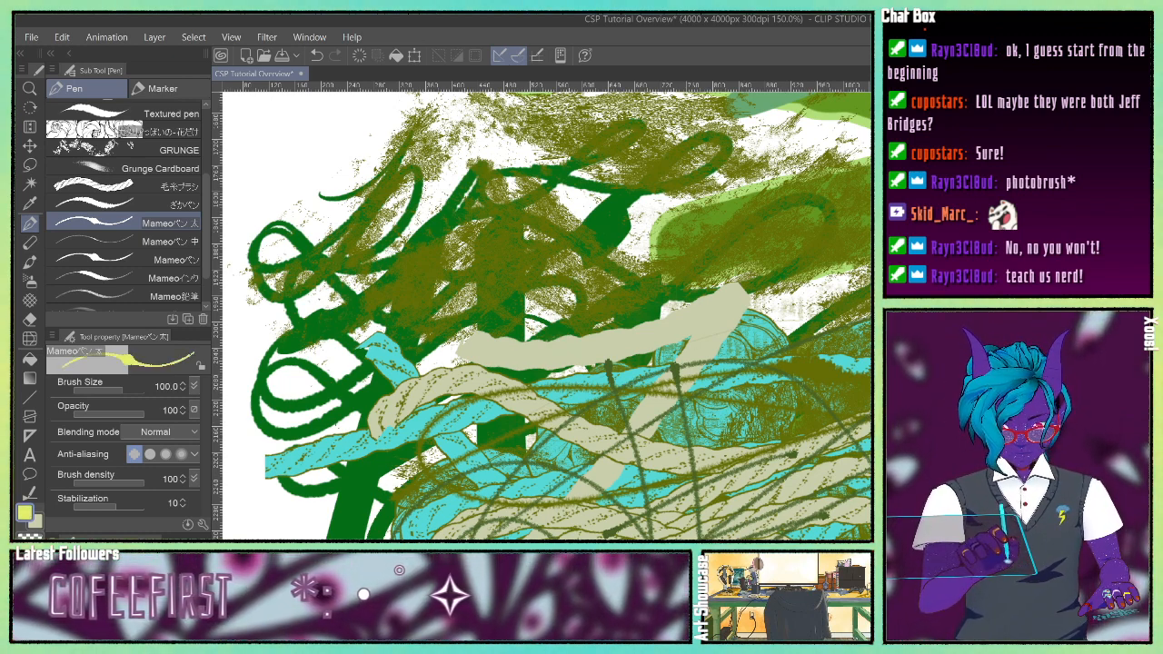
# Step: Draw bright yellow loops over the ropes with the Mameoペン 太 pen at size 100
pyautogui.moveTo(548, 468)
pyautogui.mouseDown()
pyautogui.moveTo(650, 523)
pyautogui.moveTo(718, 436)
pyautogui.mouseUp()
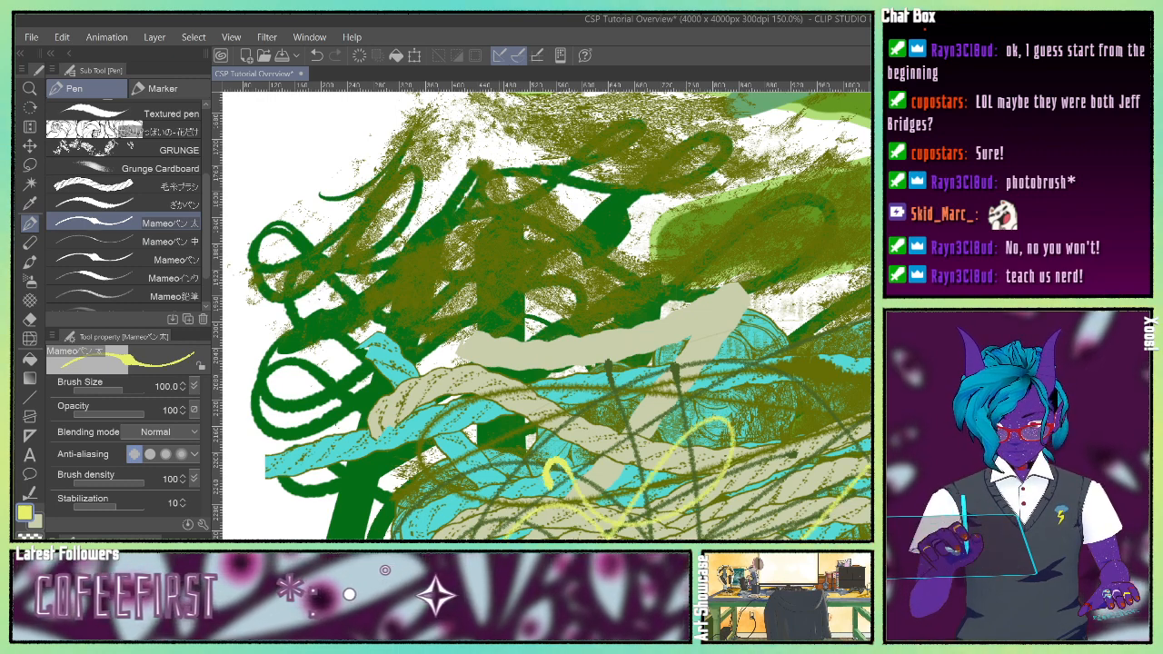
pyautogui.moveTo(639, 495)
pyautogui.mouseDown()
pyautogui.moveTo(537, 522)
pyautogui.moveTo(575, 495)
pyautogui.moveTo(441, 509)
pyautogui.moveTo(405, 435)
pyautogui.mouseUp()
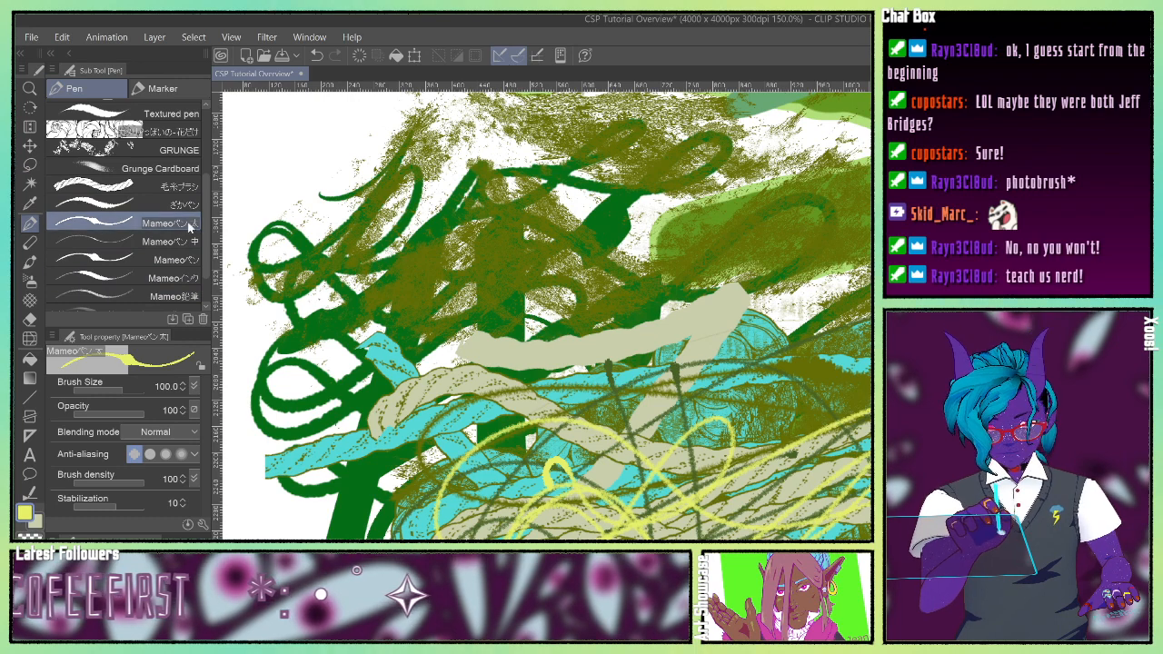
# Step: Move on from the Mameo pens to the Marker group and paint thick yellow-green loops with the Milli pen at size 100
pyautogui.click(118, 241)
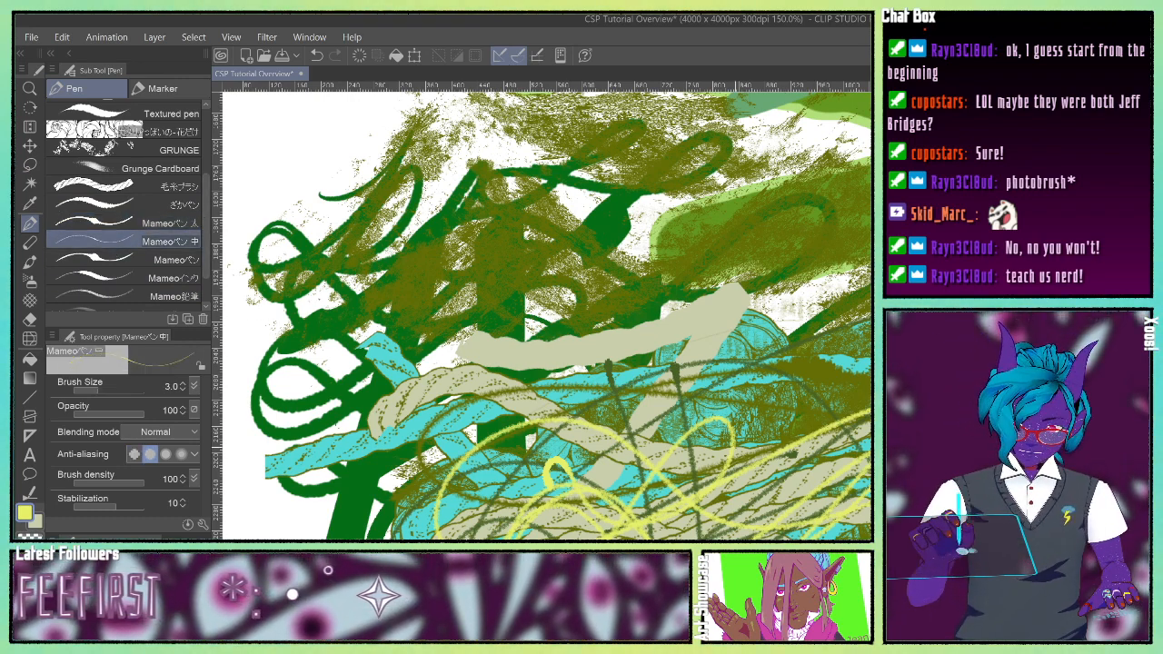
pyautogui.moveTo(206, 218); pyautogui.dragTo(205, 266)
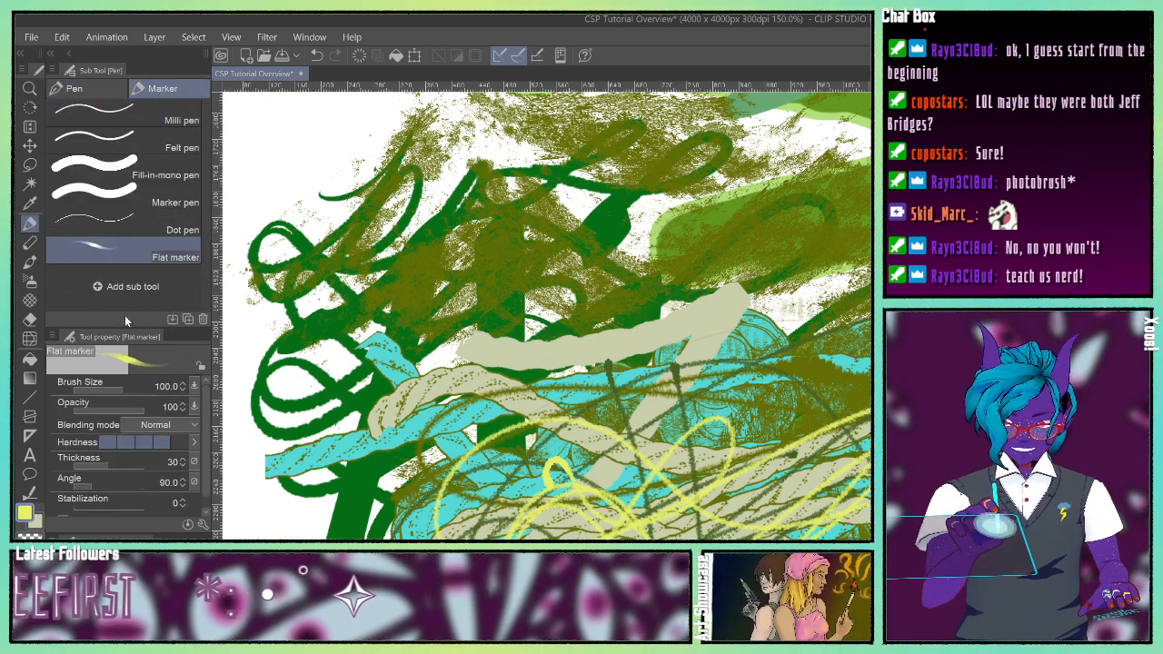
pyautogui.click(119, 113)
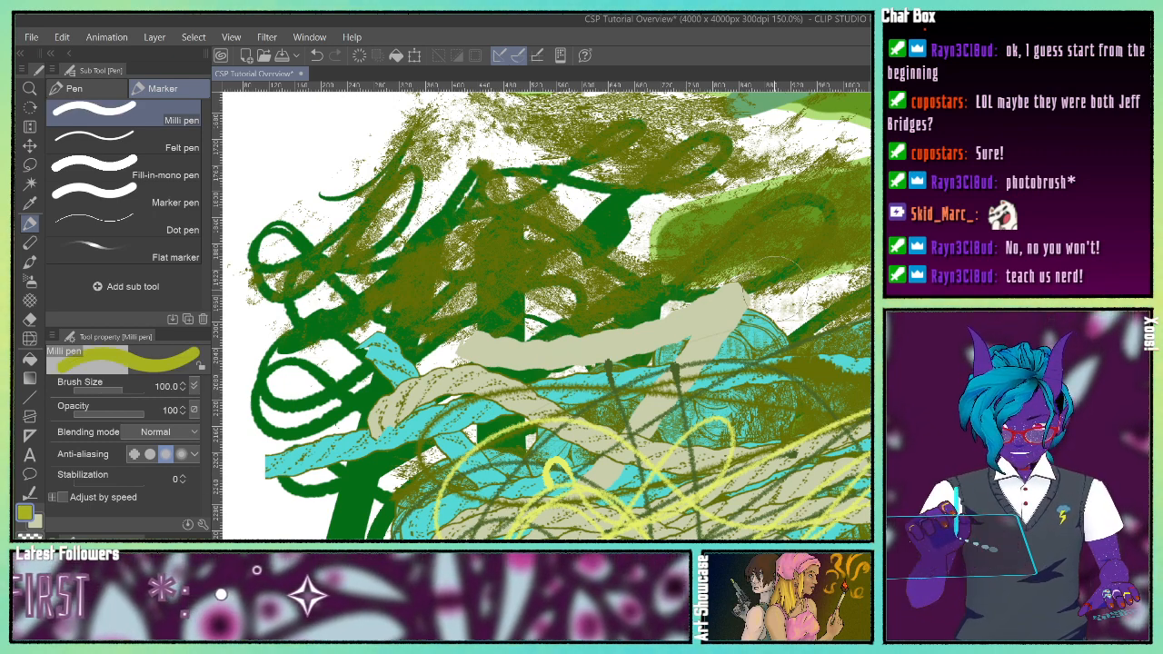
pyautogui.moveTo(727, 273)
pyautogui.mouseDown()
pyautogui.moveTo(849, 314)
pyautogui.moveTo(859, 381)
pyautogui.moveTo(854, 314)
pyautogui.moveTo(436, 391)
pyautogui.moveTo(864, 427)
pyautogui.mouseUp()
# Step: Scribble thin overlapping circles over the thick loops using the Felt pen at size 6 in Multiply mode
pyautogui.click(136, 141)
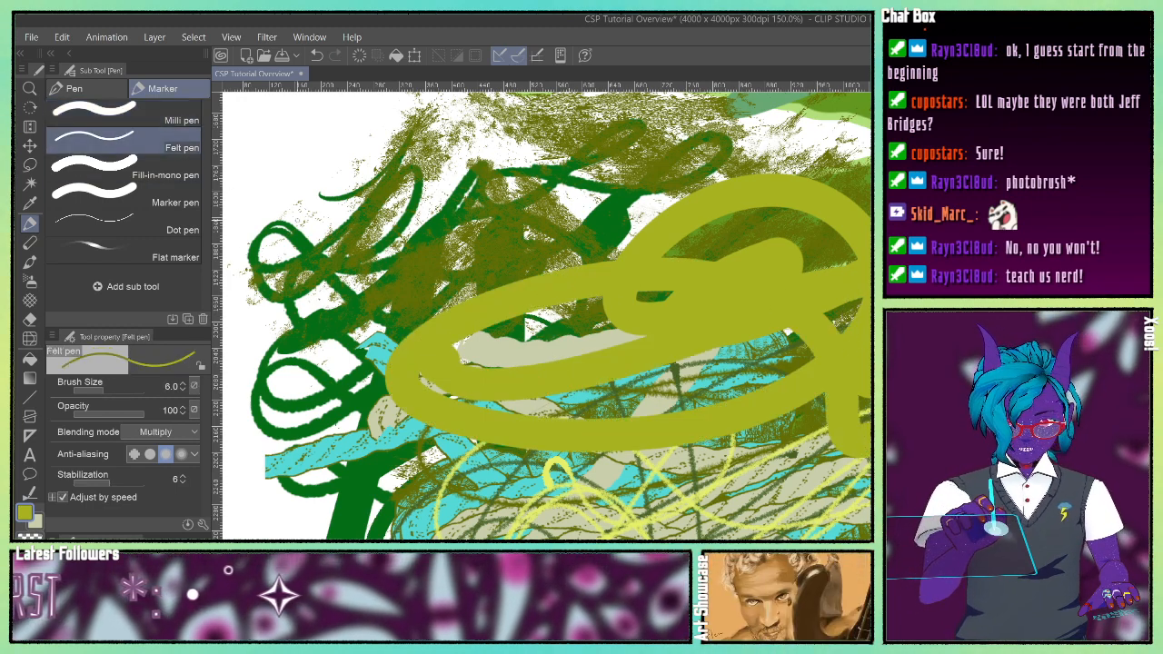
pyautogui.moveTo(545, 236)
pyautogui.mouseDown()
pyautogui.moveTo(572, 293)
pyautogui.moveTo(818, 399)
pyautogui.moveTo(845, 463)
pyautogui.mouseUp()
pyautogui.moveTo(745, 264)
pyautogui.mouseDown()
pyautogui.moveTo(654, 436)
pyautogui.moveTo(491, 409)
pyautogui.moveTo(509, 491)
pyautogui.moveTo(567, 323)
pyautogui.moveTo(627, 454)
pyautogui.moveTo(845, 409)
pyautogui.moveTo(790, 459)
pyautogui.mouseUp()
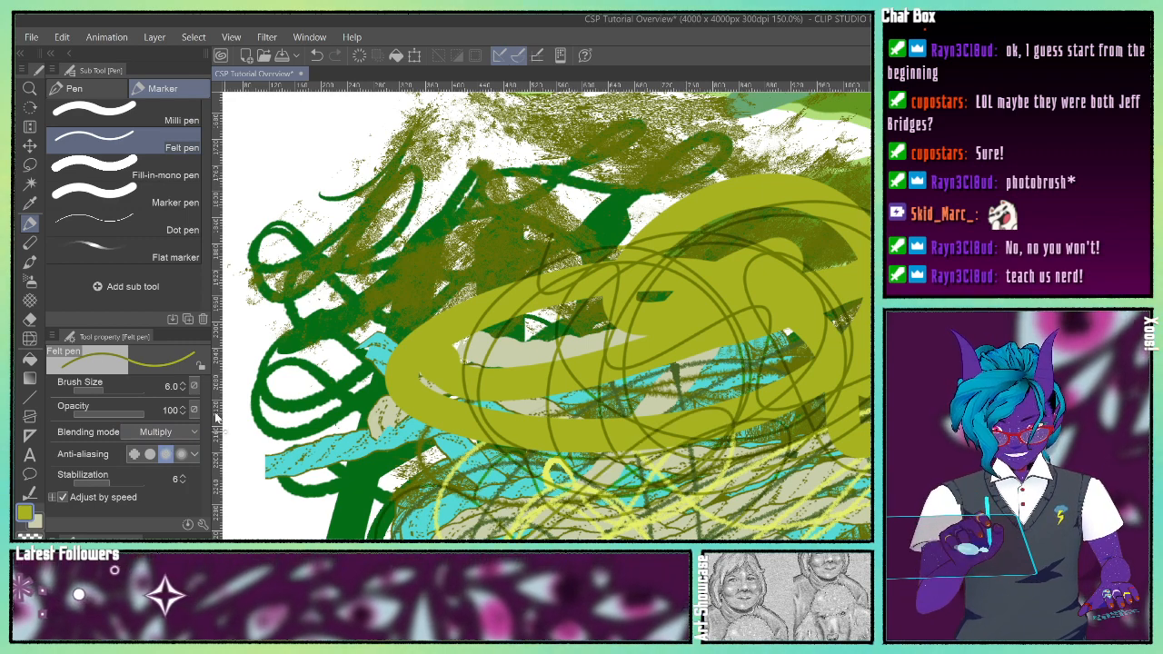
# Step: Paint a wavy yellow-green band with the Fill-in-mono pen at size 70, then a dark olive stroke with the Marker pen at size 80
pyautogui.click(137, 170)
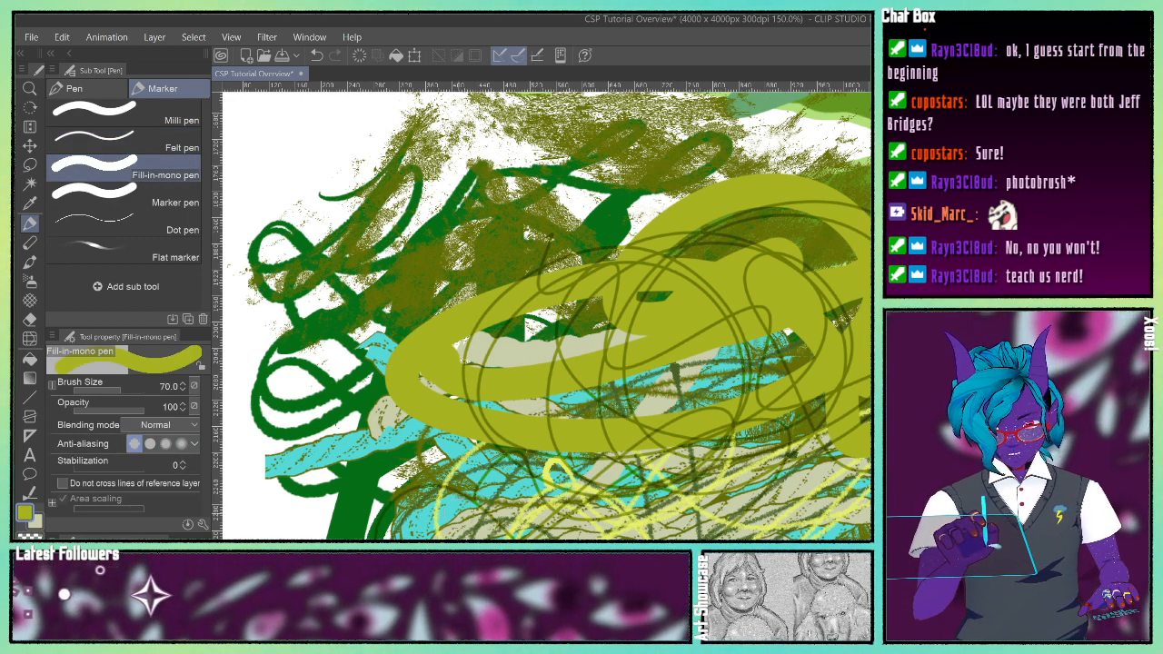
pyautogui.moveTo(427, 518); pyautogui.dragTo(863, 505)
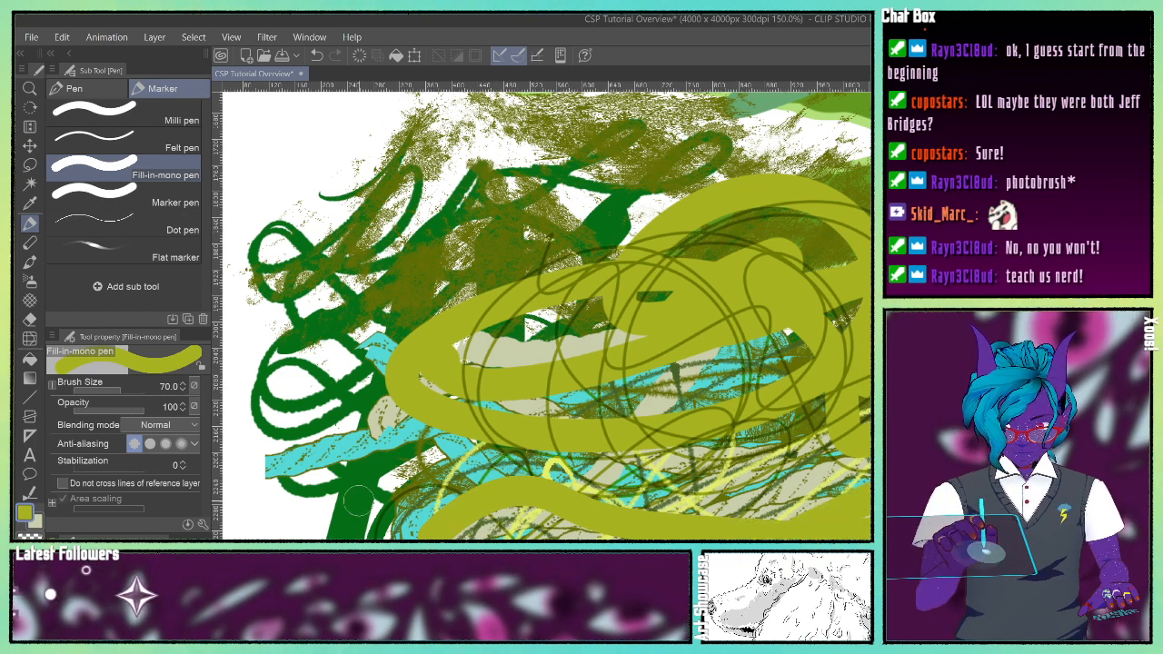
pyautogui.click(128, 201)
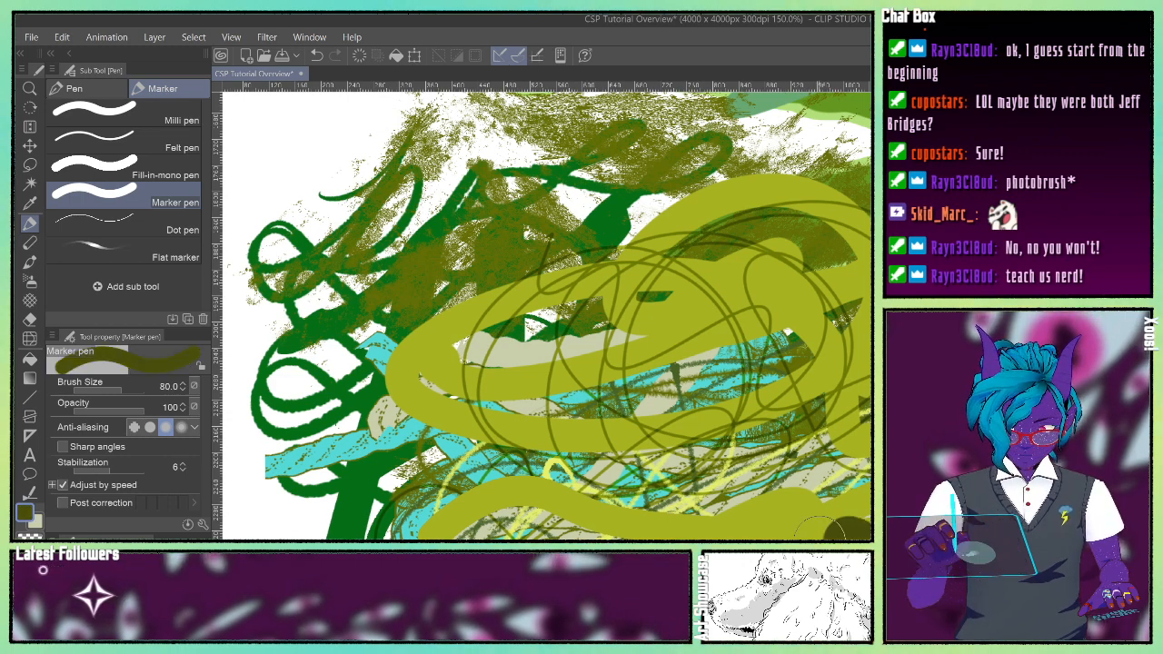
# Step: Pick the Dot pen, then brush soft strokes over the ropes and yellow-green band with the Flat marker at size 100
pyautogui.click(145, 225)
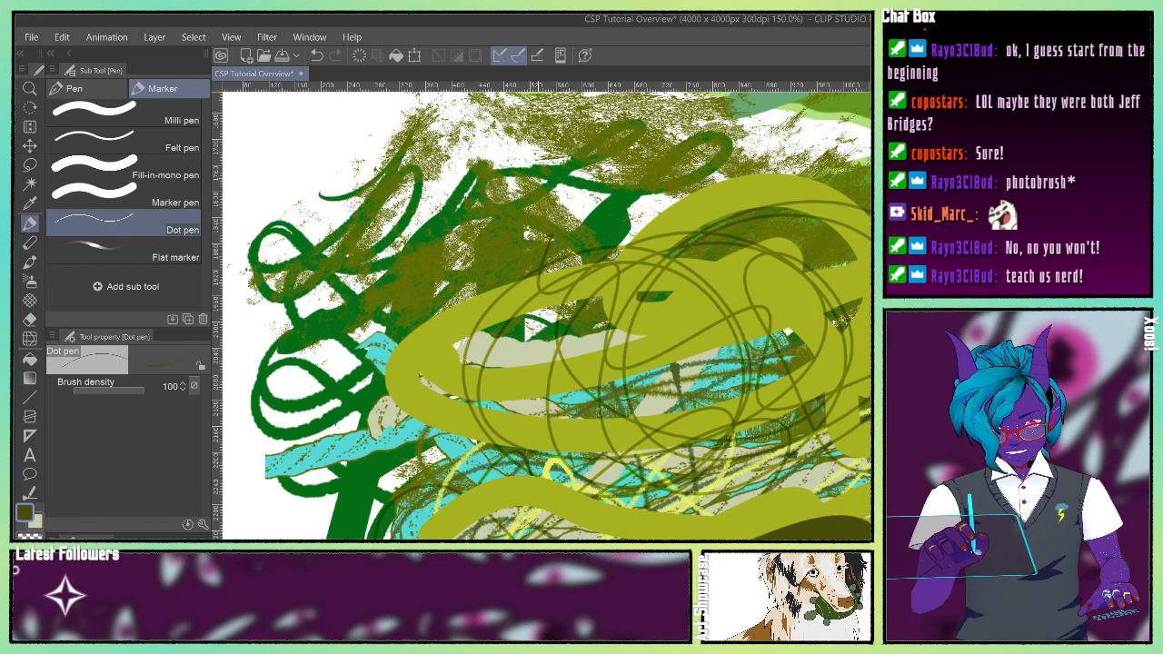
pyautogui.click(138, 258)
pyautogui.moveTo(382, 427)
pyautogui.mouseDown()
pyautogui.moveTo(436, 509)
pyautogui.moveTo(545, 504)
pyautogui.moveTo(472, 500)
pyautogui.mouseUp()
pyautogui.moveTo(818, 464)
pyautogui.mouseDown()
pyautogui.moveTo(536, 477)
pyautogui.moveTo(818, 484)
pyautogui.moveTo(636, 445)
pyautogui.moveTo(691, 468)
pyautogui.mouseUp()
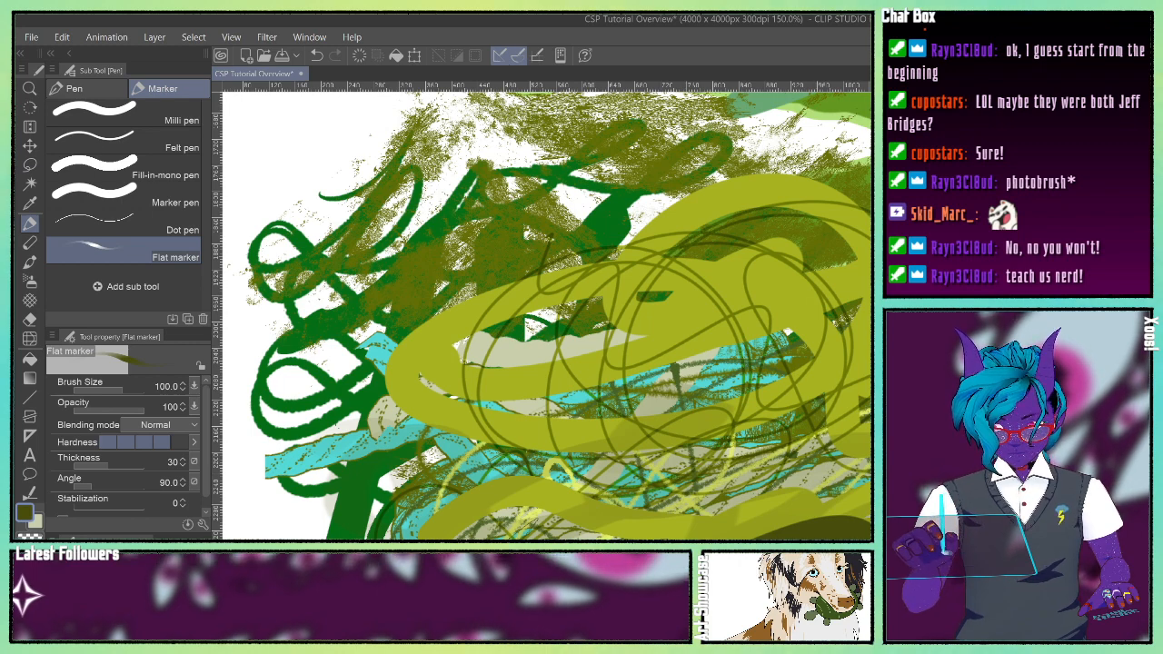
pyautogui.moveTo(862, 513); pyautogui.dragTo(825, 467)
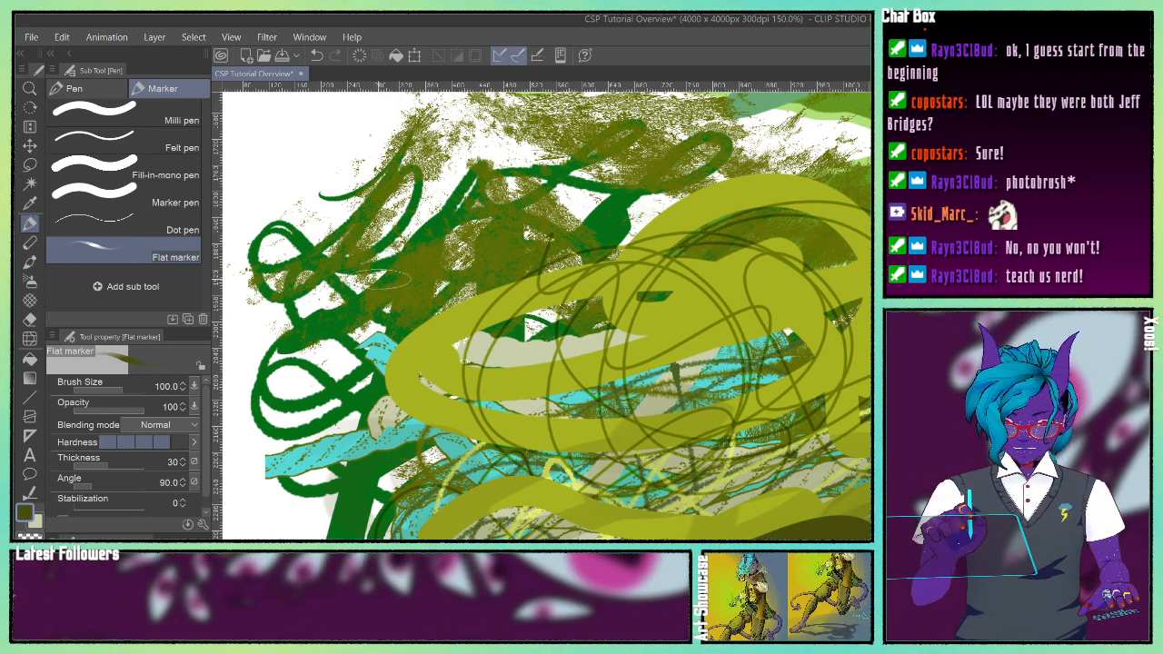
# Step: Scribble grainy olive strokes on the blank canvas beside the green shape using the Real pencil at size 100
pyautogui.click(29, 243)
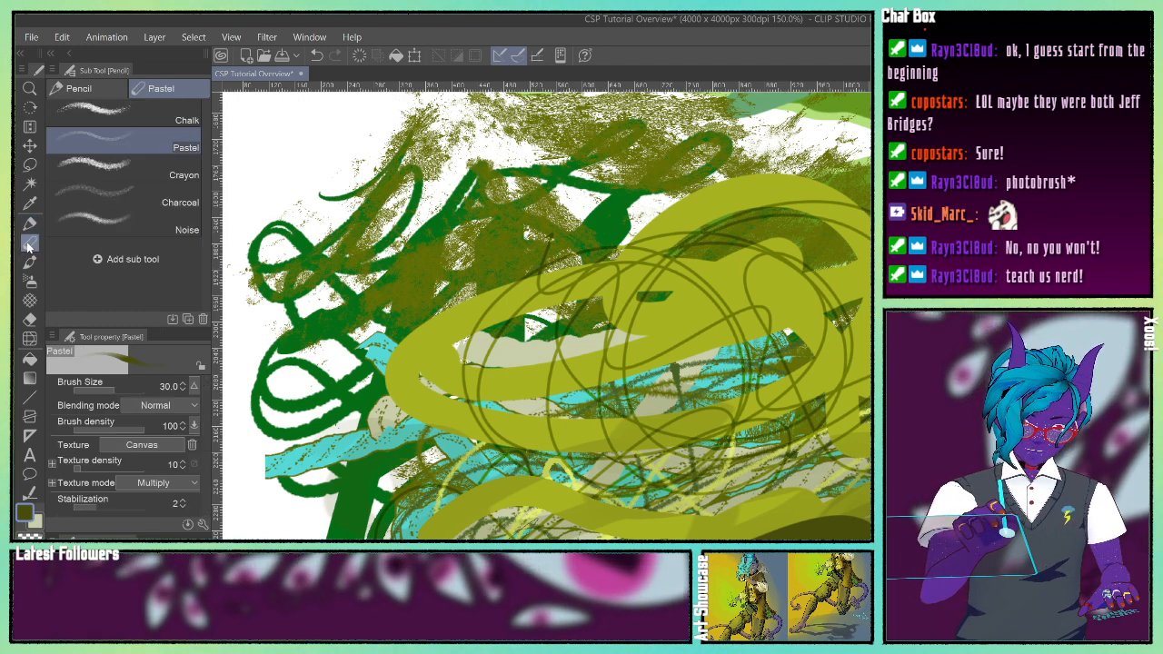
pyautogui.click(80, 91)
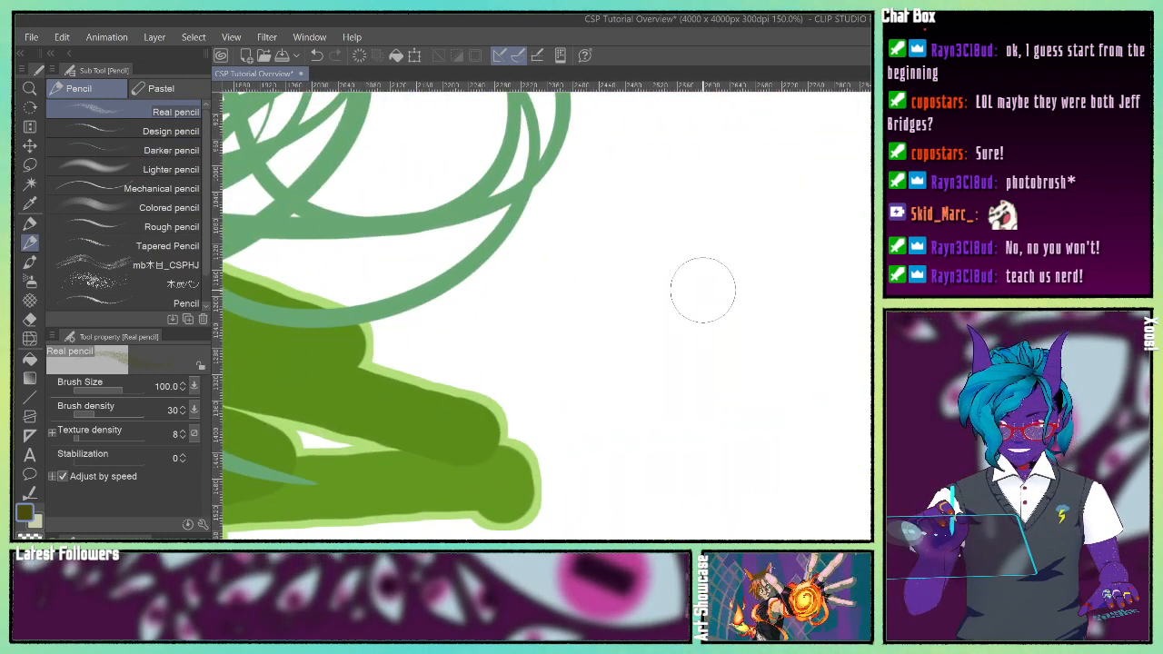
pyautogui.moveTo(704, 271)
pyautogui.mouseDown()
pyautogui.moveTo(654, 475)
pyautogui.moveTo(600, 537)
pyautogui.moveTo(840, 536)
pyautogui.moveTo(754, 415)
pyautogui.mouseUp()
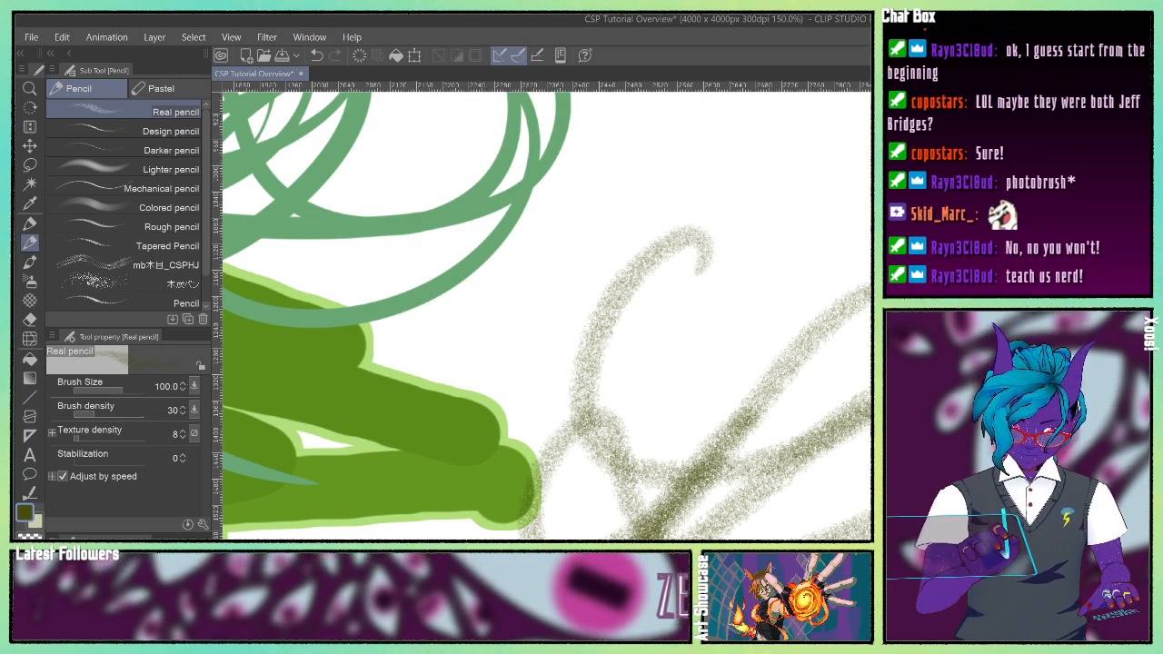
pyautogui.moveTo(745, 239)
pyautogui.mouseDown()
pyautogui.moveTo(800, 267)
pyautogui.moveTo(871, 247)
pyautogui.mouseUp()
pyautogui.moveTo(738, 318); pyautogui.dragTo(789, 313)
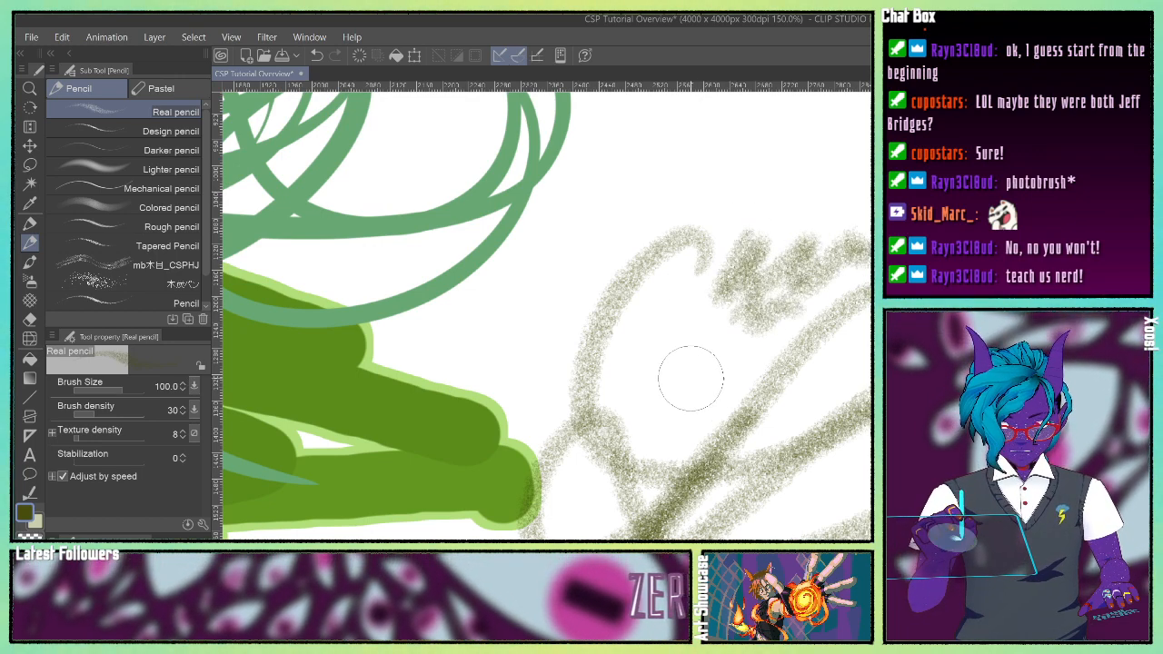
# Step: Reduce the Real pencil to size 30 and write "Hi" between the grainy strokes
pyautogui.press('[')
pyautogui.press('[')
pyautogui.press('[')
pyautogui.press('[')
pyautogui.press('[')
pyautogui.press('[')
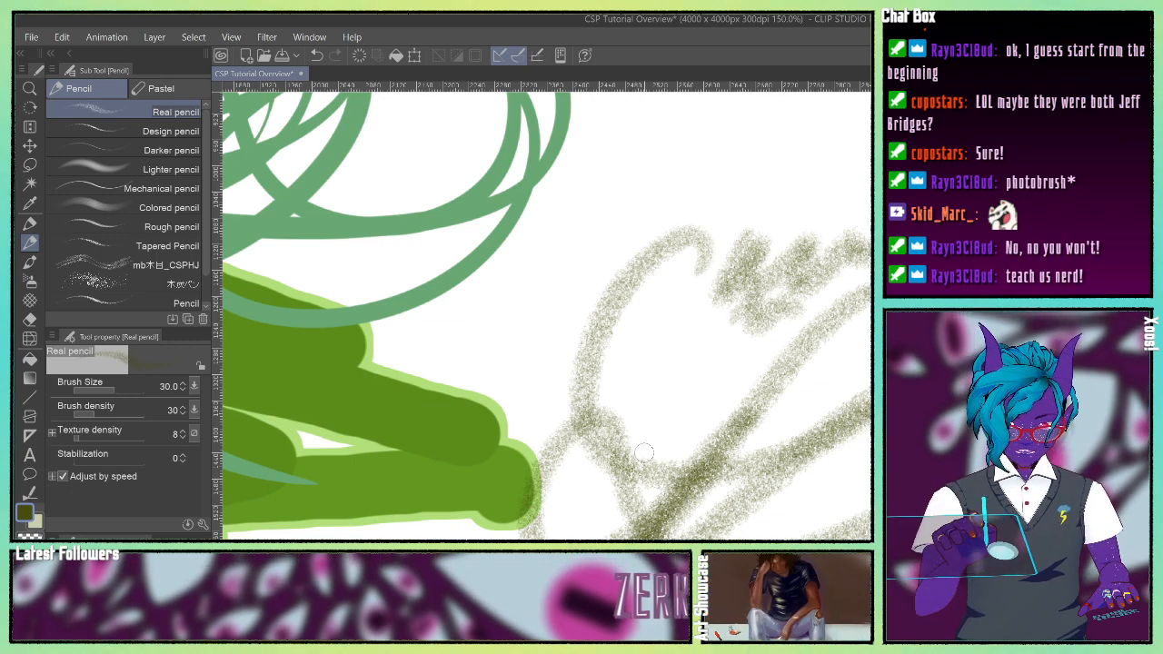
pyautogui.moveTo(688, 339)
pyautogui.mouseDown()
pyautogui.moveTo(663, 405)
pyautogui.moveTo(704, 369)
pyautogui.mouseUp()
pyautogui.moveTo(707, 333); pyautogui.dragTo(693, 410)
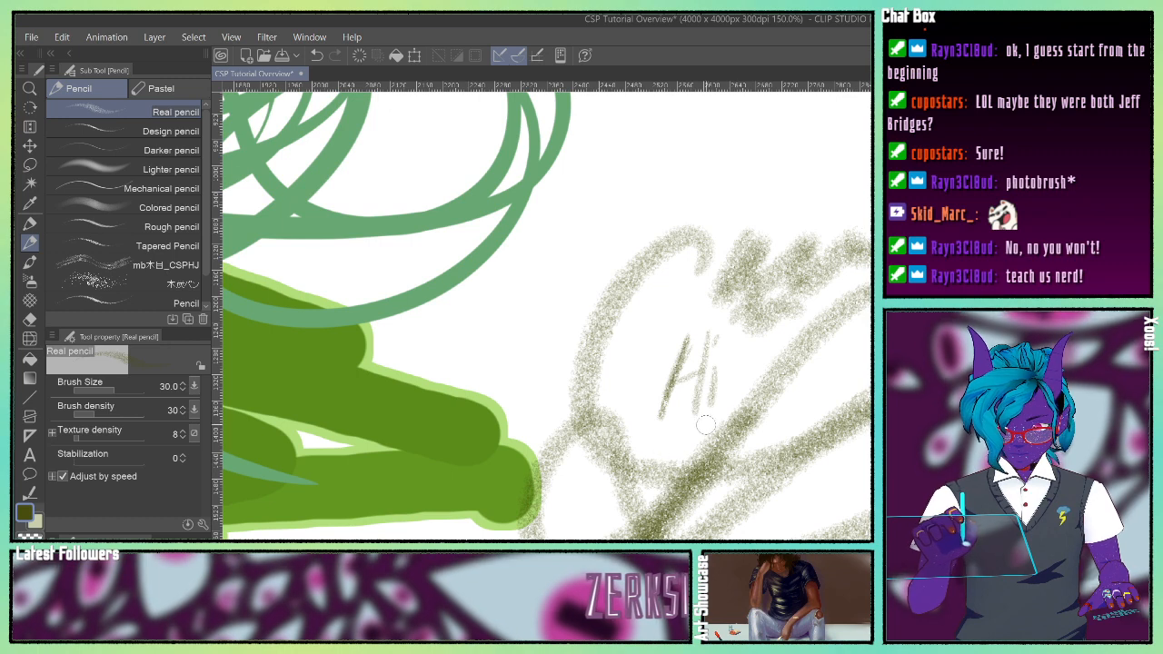
# Step: Write "chat" beside "Hi" with the Real pencil, then scatter fine specks across the area with the speckled pencil sub tool at size 1000
pyautogui.moveTo(801, 404); pyautogui.dragTo(833, 380)
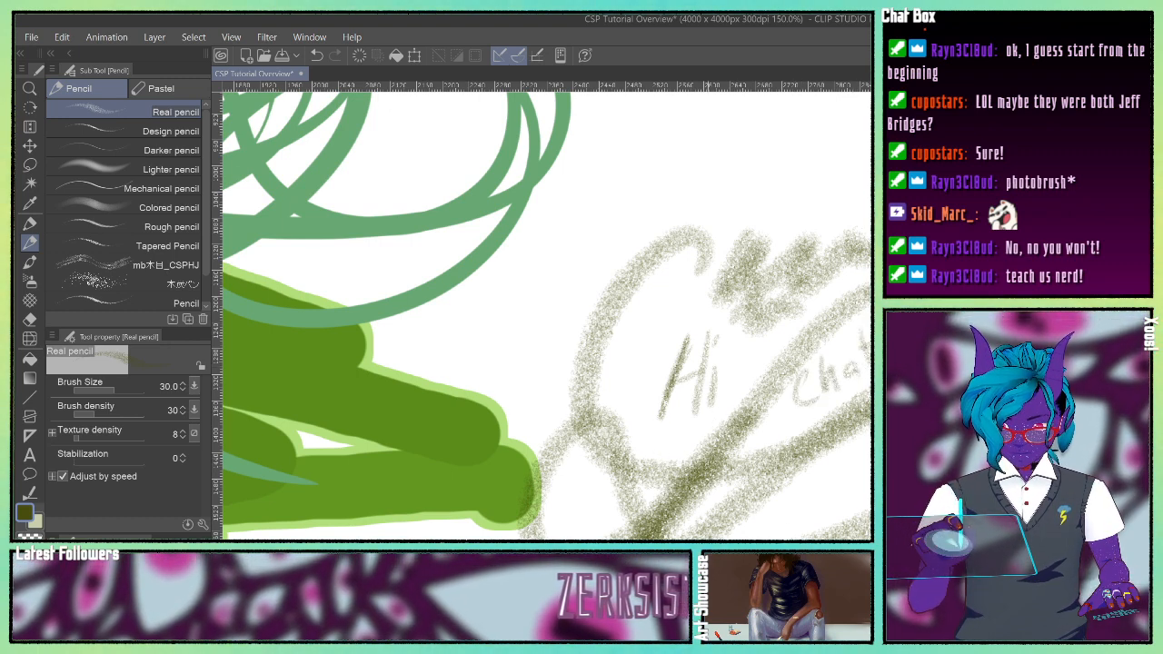
pyautogui.click(120, 131)
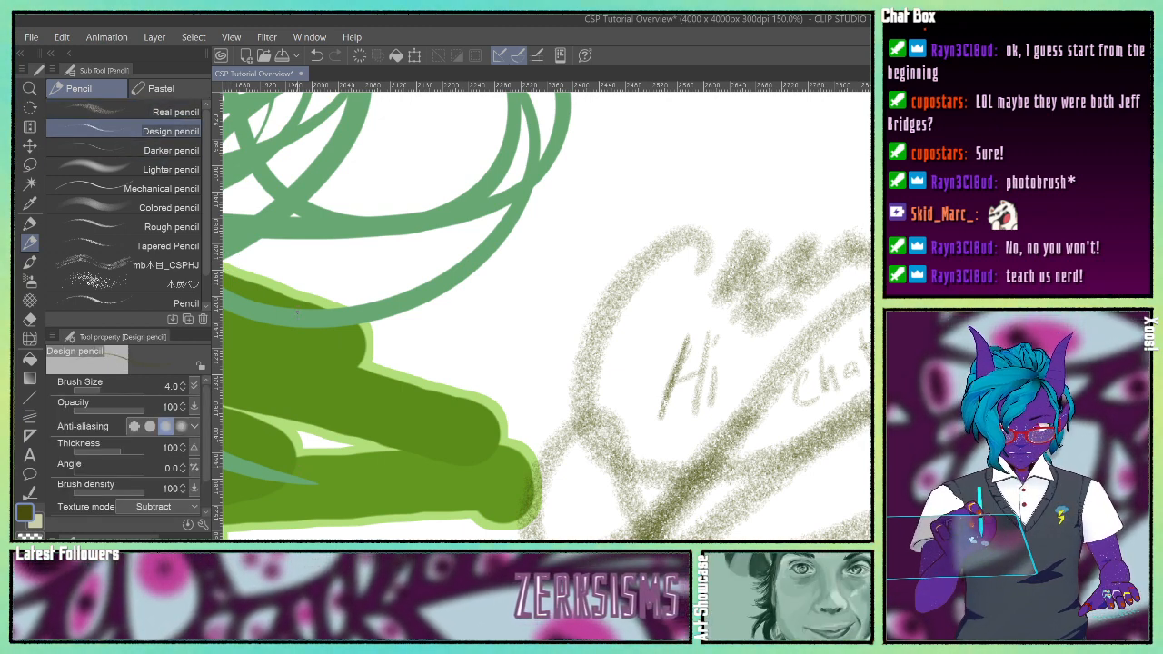
pyautogui.click(173, 283)
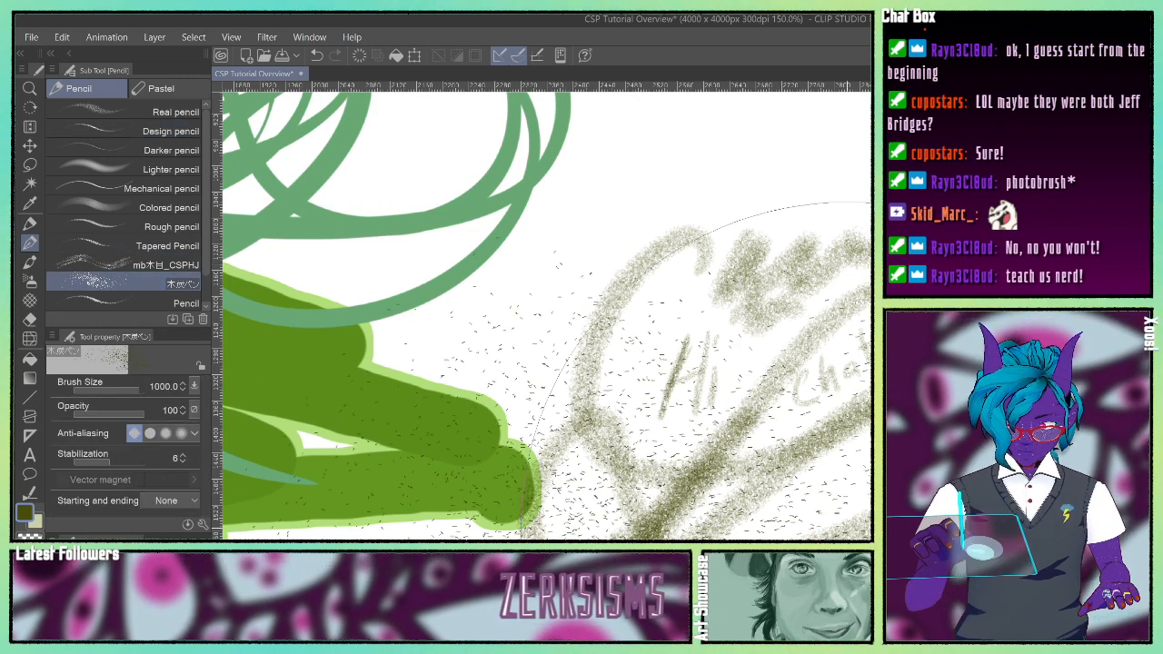
pyautogui.moveTo(854, 534)
pyautogui.mouseDown()
pyautogui.moveTo(745, 507)
pyautogui.moveTo(654, 436)
pyautogui.moveTo(759, 532)
pyautogui.mouseUp()
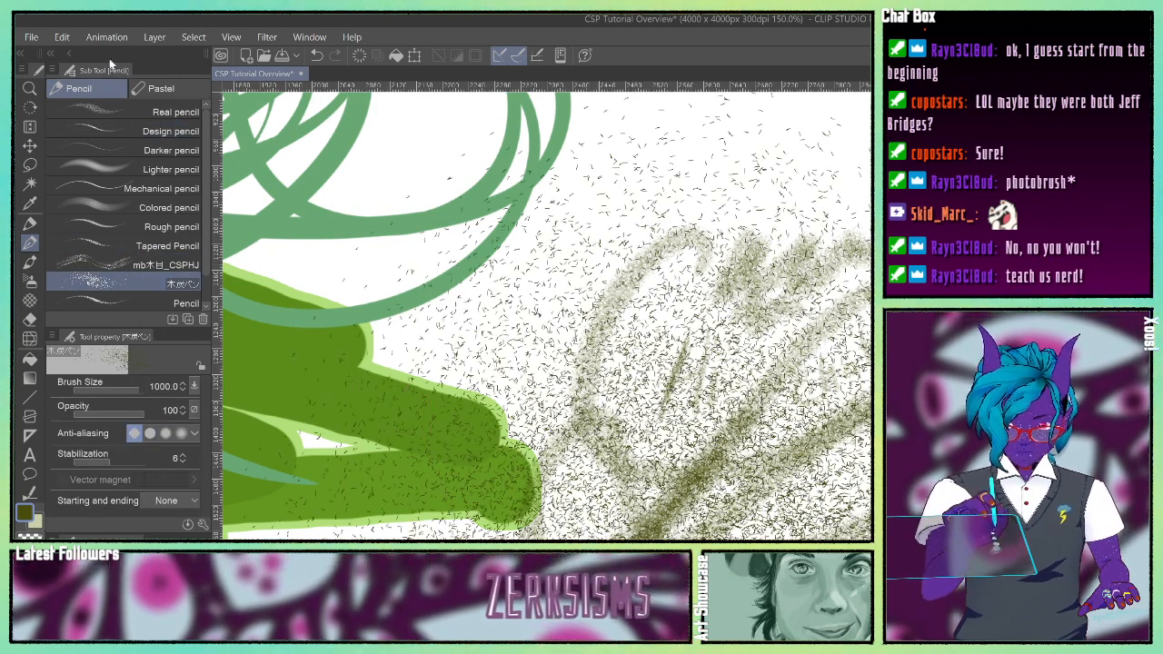
# Step: Draw thick textured olive loops over the speckled area using the Chalk pastel at size 30
pyautogui.click(161, 88)
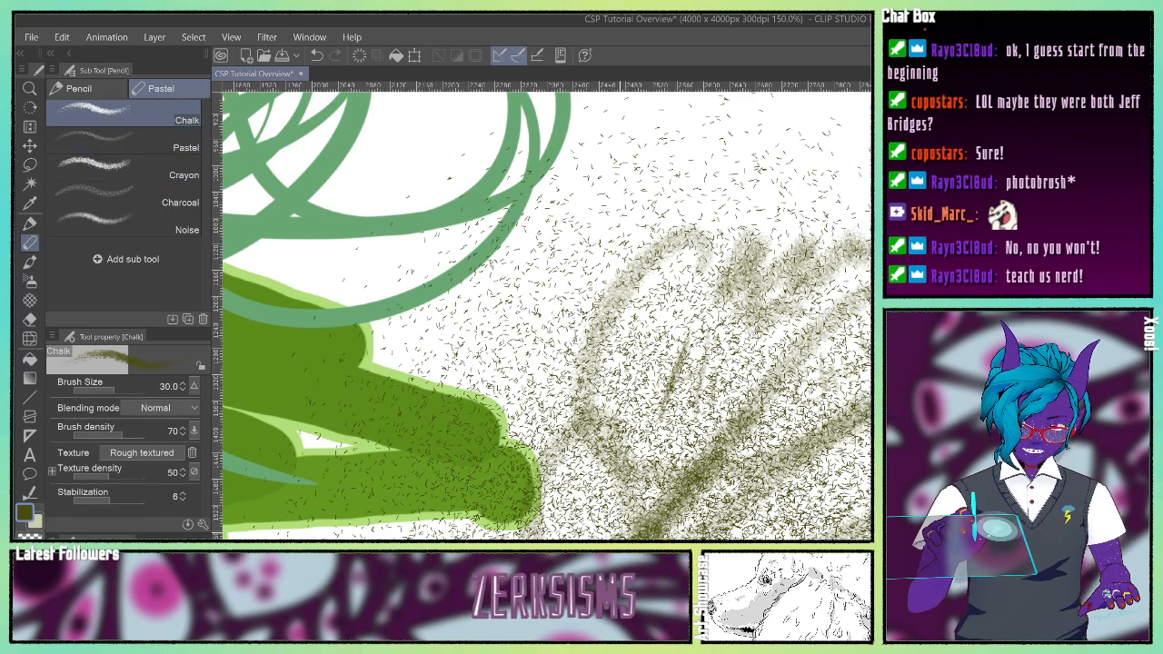
pyautogui.moveTo(700, 436)
pyautogui.mouseDown()
pyautogui.moveTo(854, 381)
pyautogui.moveTo(640, 354)
pyautogui.moveTo(818, 518)
pyautogui.moveTo(554, 522)
pyautogui.mouseUp()
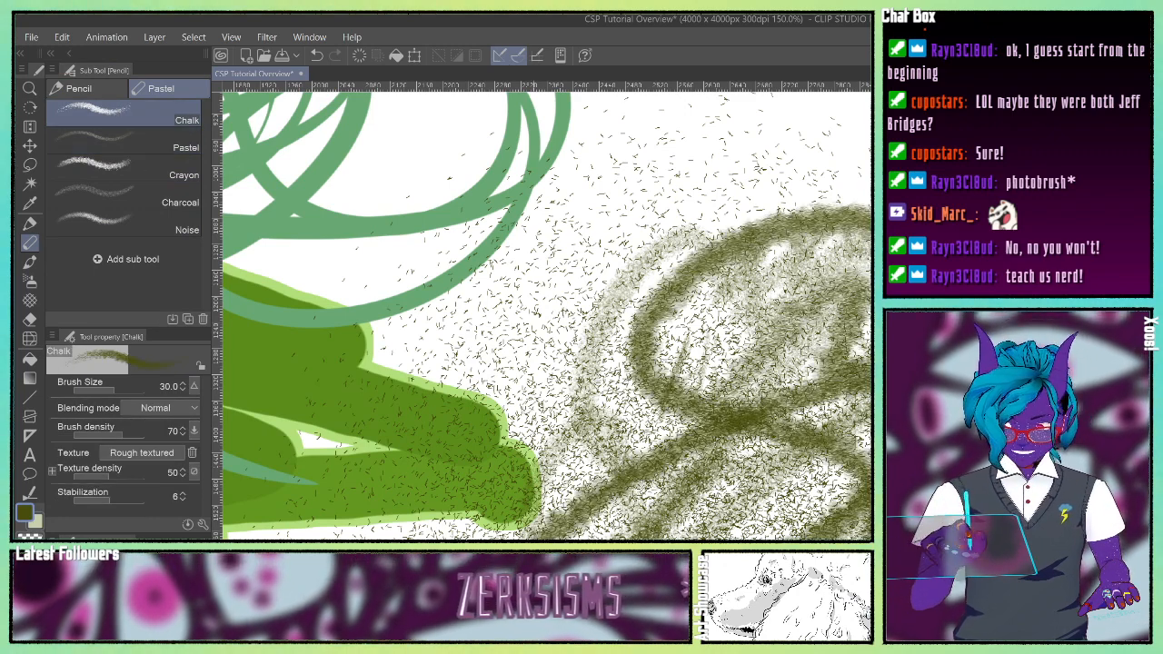
pyautogui.moveTo(854, 516); pyautogui.dragTo(659, 441)
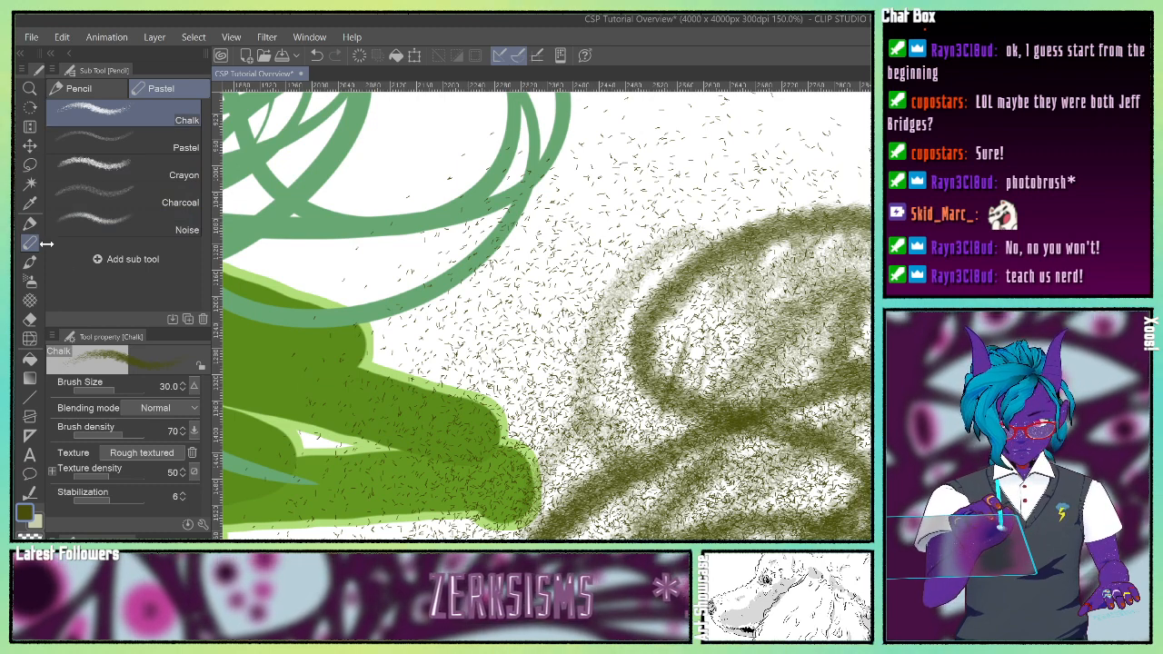
# Step: Test the Dense watercolor brush on blank canvas below the title text, then paint winding green bands at size 100
pyautogui.click(29, 264)
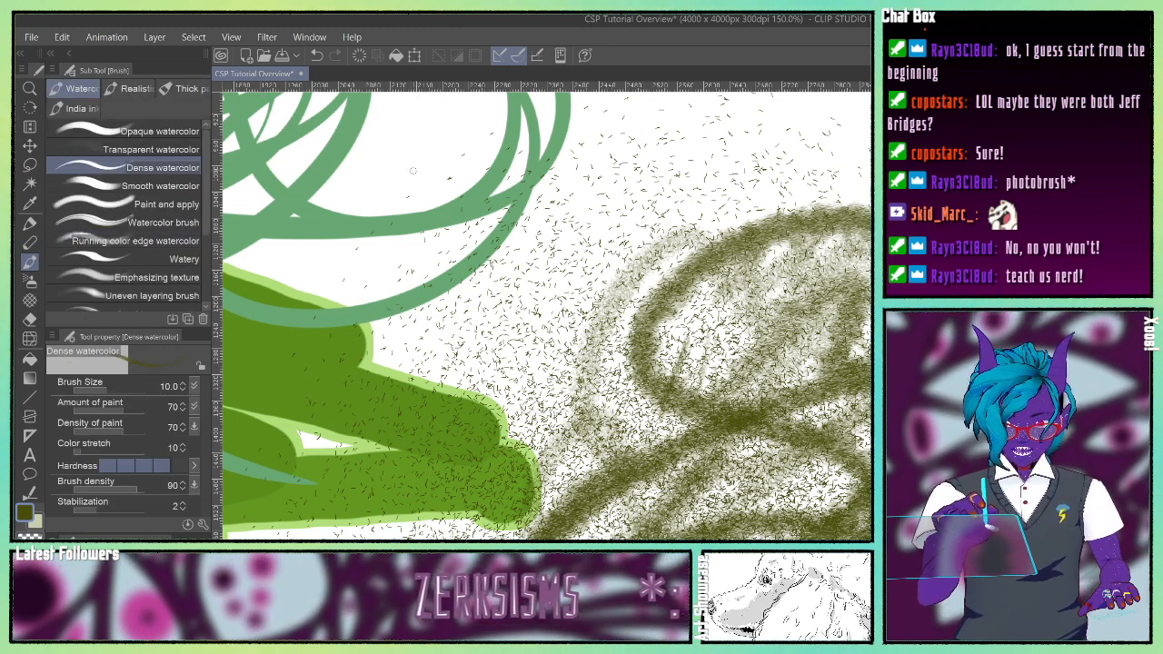
pyautogui.moveTo(800, 100)
pyautogui.mouseDown()
pyautogui.moveTo(559, 409)
pyautogui.moveTo(500, 572)
pyautogui.moveTo(418, 640)
pyautogui.mouseUp()
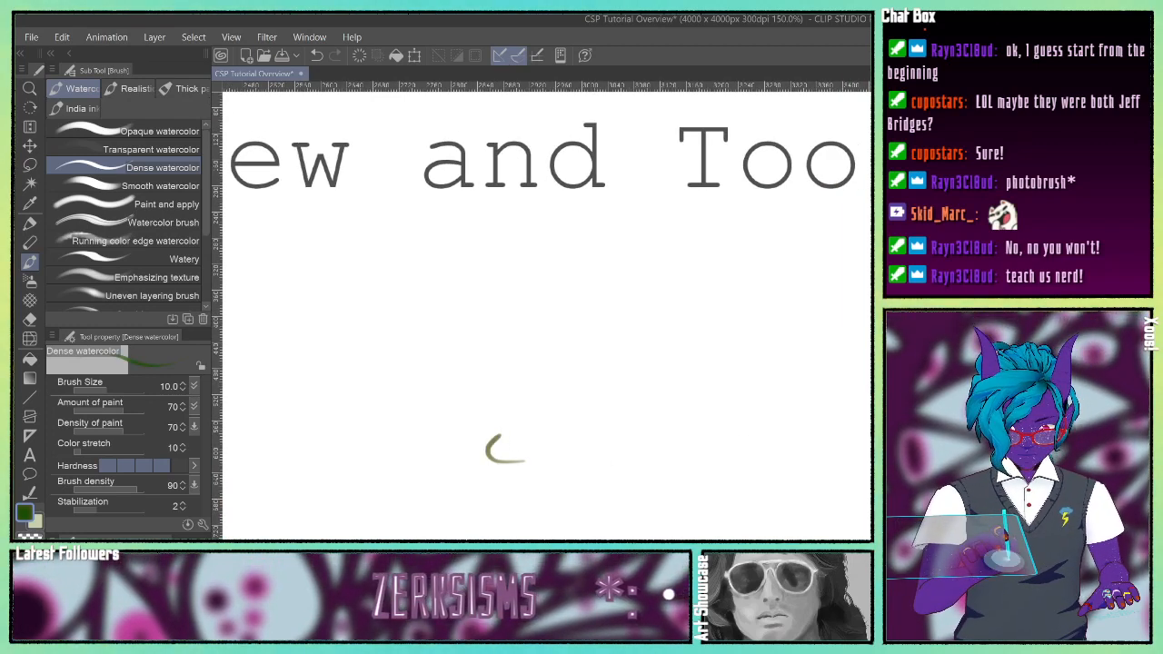
pyautogui.press(']')
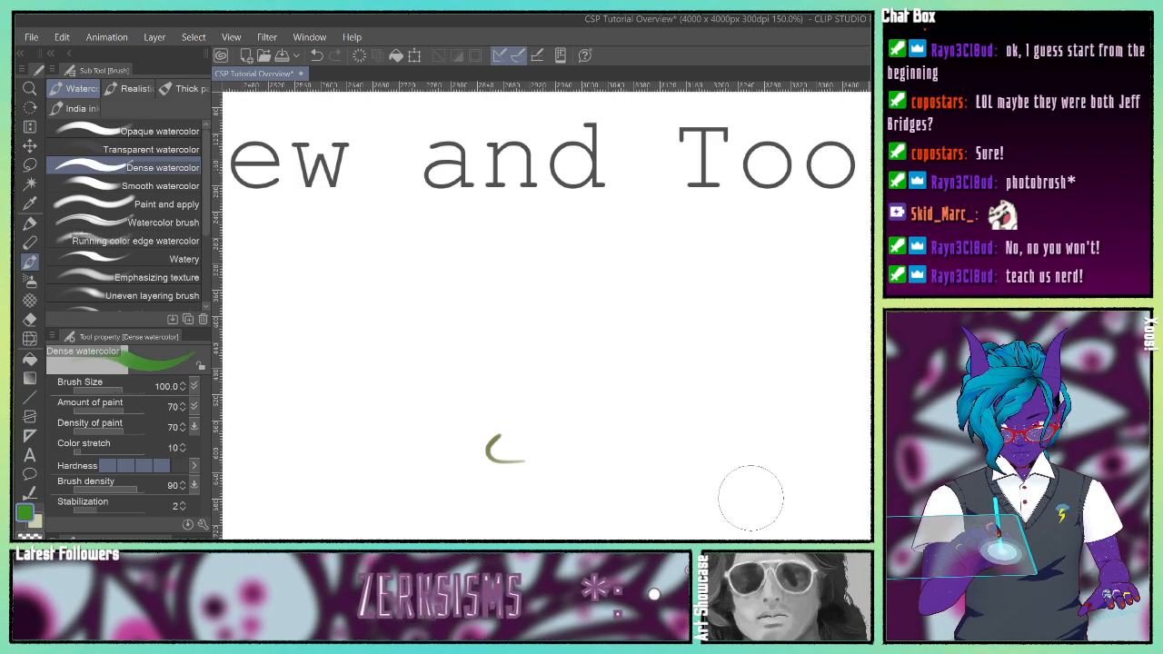
pyautogui.moveTo(516, 515)
pyautogui.mouseDown()
pyautogui.moveTo(567, 424)
pyautogui.moveTo(841, 424)
pyautogui.moveTo(480, 510)
pyautogui.moveTo(818, 509)
pyautogui.mouseUp()
# Step: Cover the green bands with Opaque watercolor at size 1000, then blend blue over them with Smooth watercolor at size 300
pyautogui.click(149, 134)
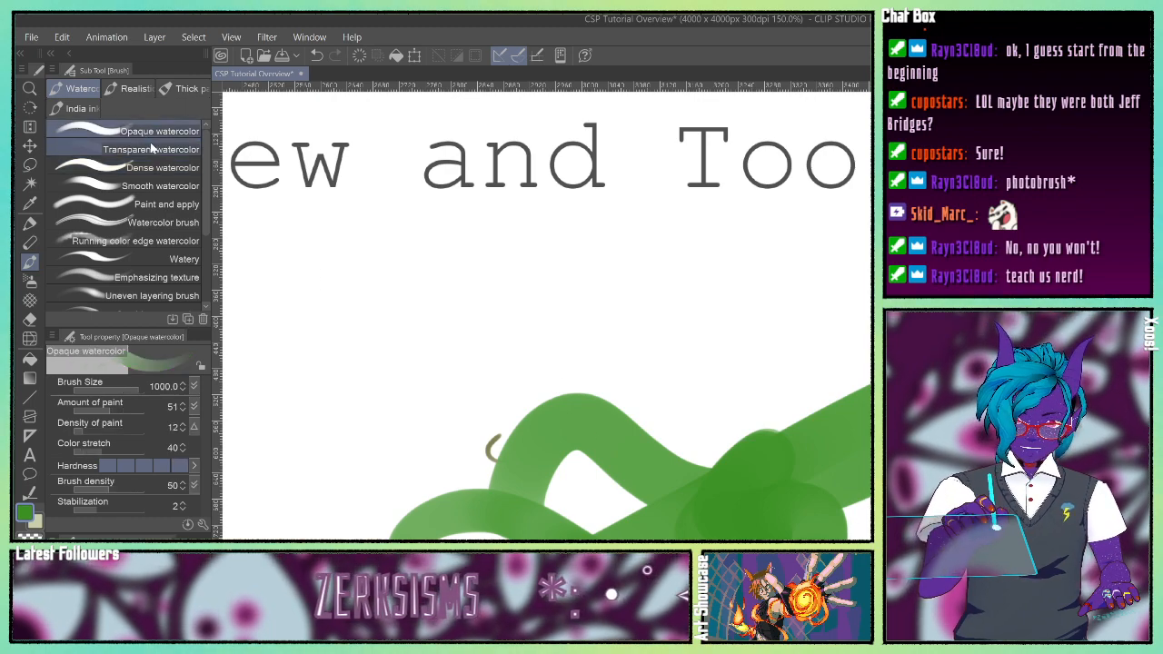
pyautogui.moveTo(683, 533)
pyautogui.mouseDown()
pyautogui.moveTo(636, 534)
pyautogui.moveTo(763, 536)
pyautogui.mouseUp()
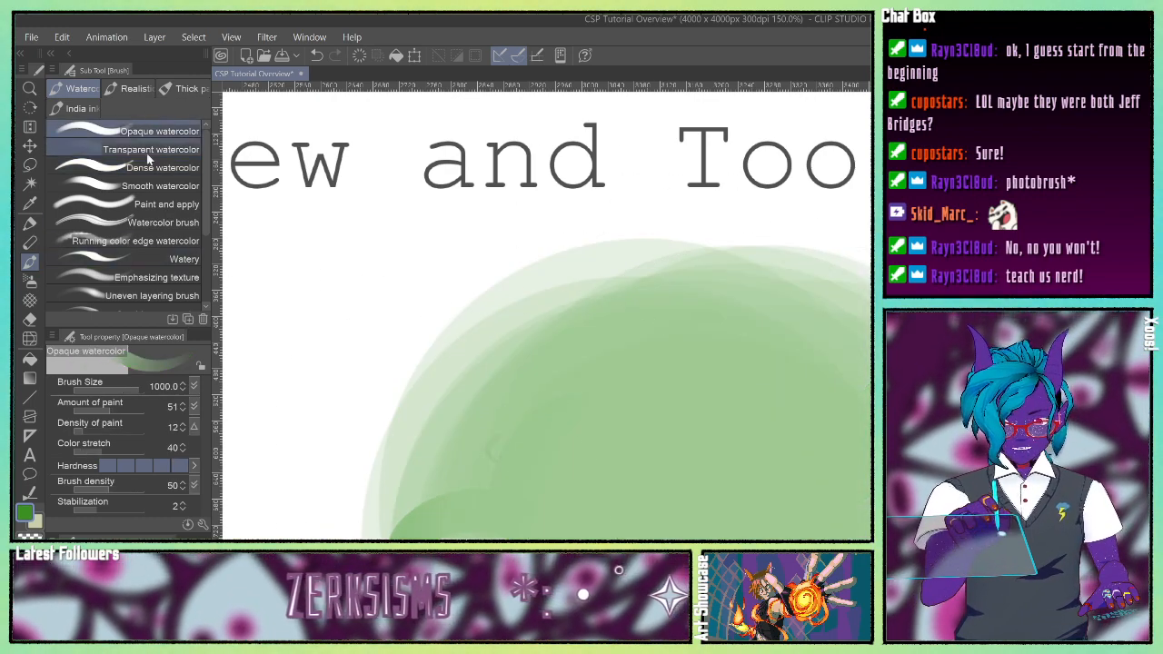
pyautogui.click(109, 186)
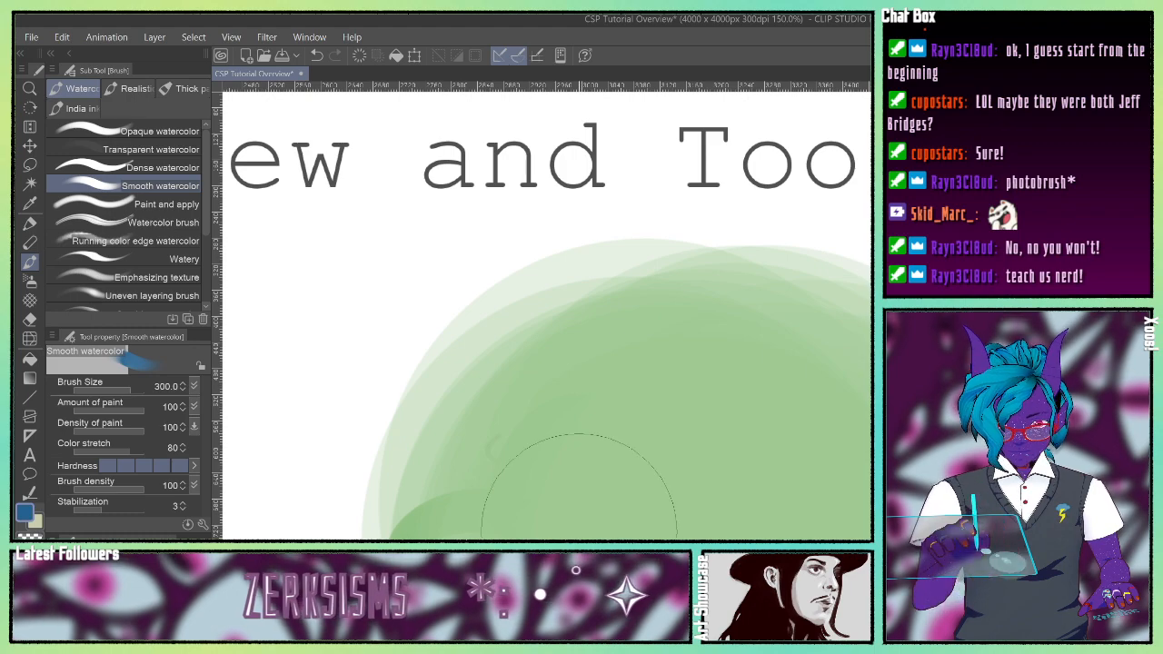
pyautogui.moveTo(563, 522)
pyautogui.mouseDown()
pyautogui.moveTo(345, 518)
pyautogui.moveTo(351, 538)
pyautogui.moveTo(350, 496)
pyautogui.moveTo(485, 488)
pyautogui.moveTo(545, 415)
pyautogui.moveTo(649, 427)
pyautogui.mouseUp()
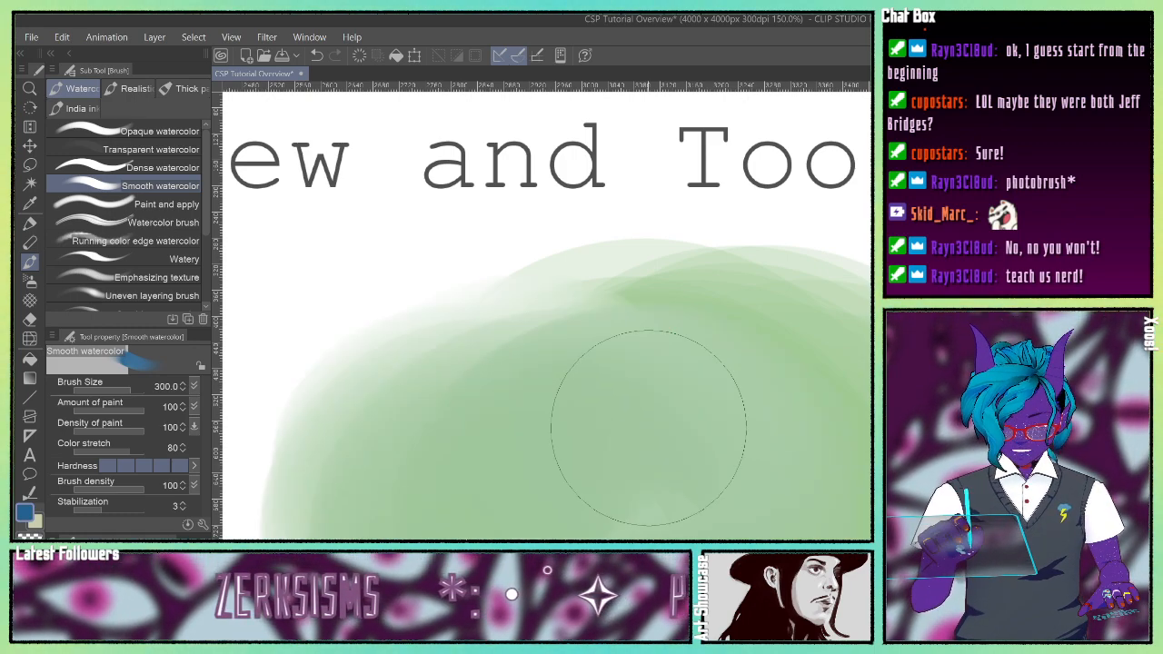
# Step: Scribble overlapping blue loops and curves on the pale green area with the Paint and apply brush at size 15
pyautogui.click(166, 204)
pyautogui.moveTo(525, 516); pyautogui.dragTo(759, 519)
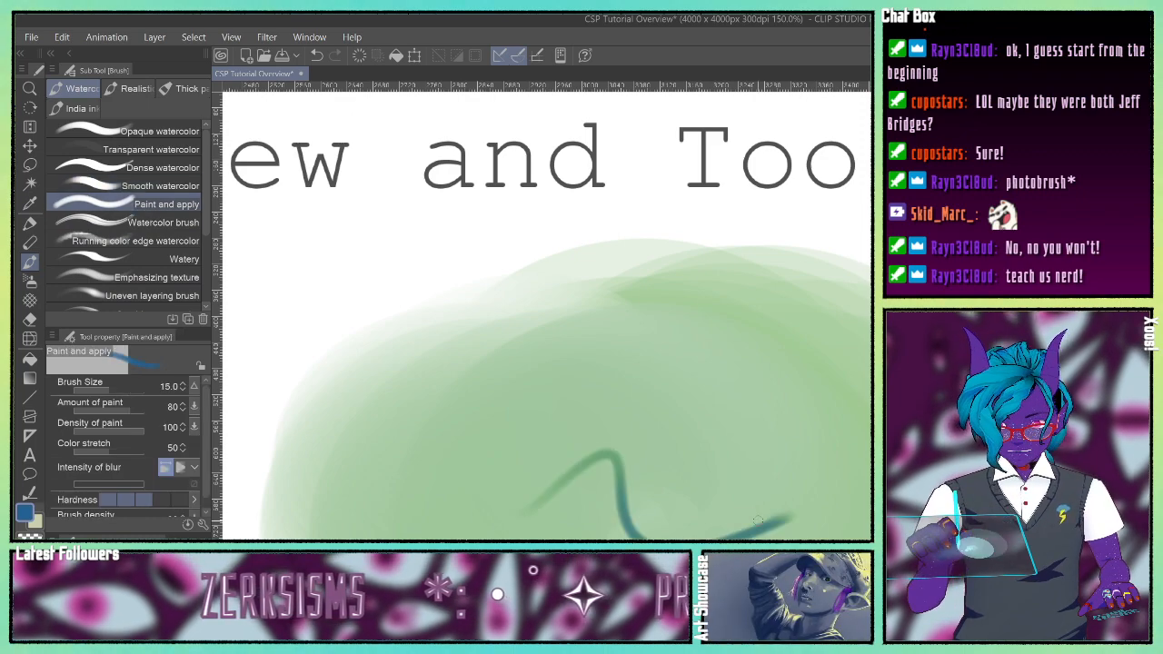
pyautogui.moveTo(590, 520); pyautogui.dragTo(863, 440)
pyautogui.moveTo(784, 536)
pyautogui.mouseDown()
pyautogui.moveTo(631, 495)
pyautogui.moveTo(868, 505)
pyautogui.mouseUp()
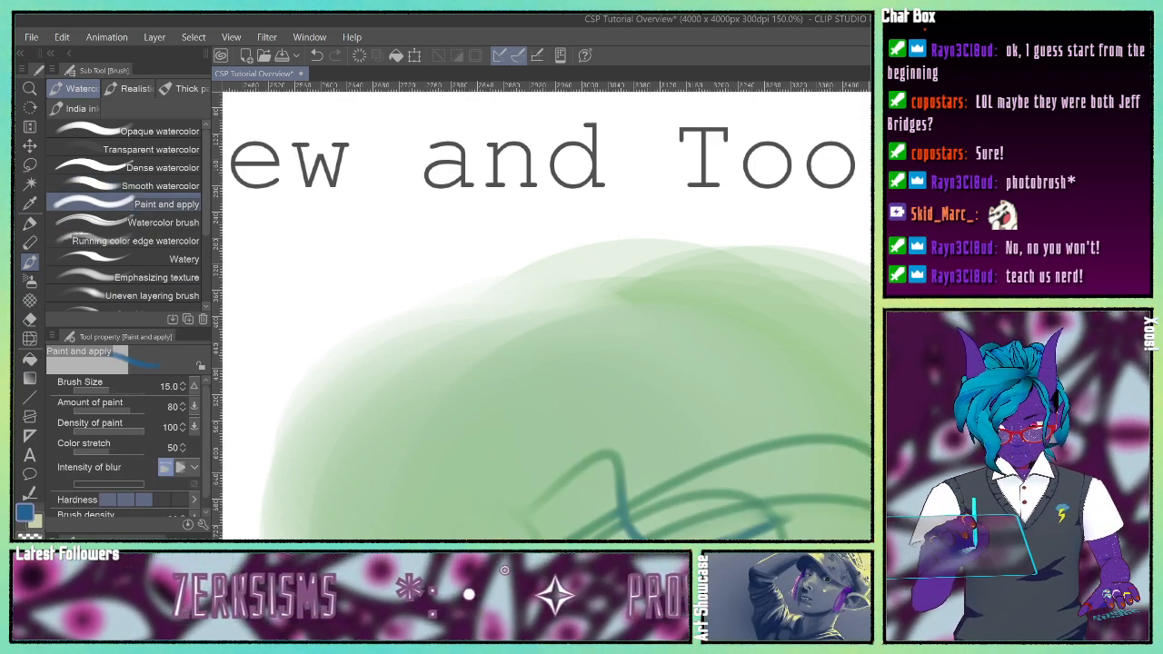
pyautogui.moveTo(502, 512)
pyautogui.mouseDown()
pyautogui.moveTo(809, 534)
pyautogui.moveTo(823, 491)
pyautogui.mouseUp()
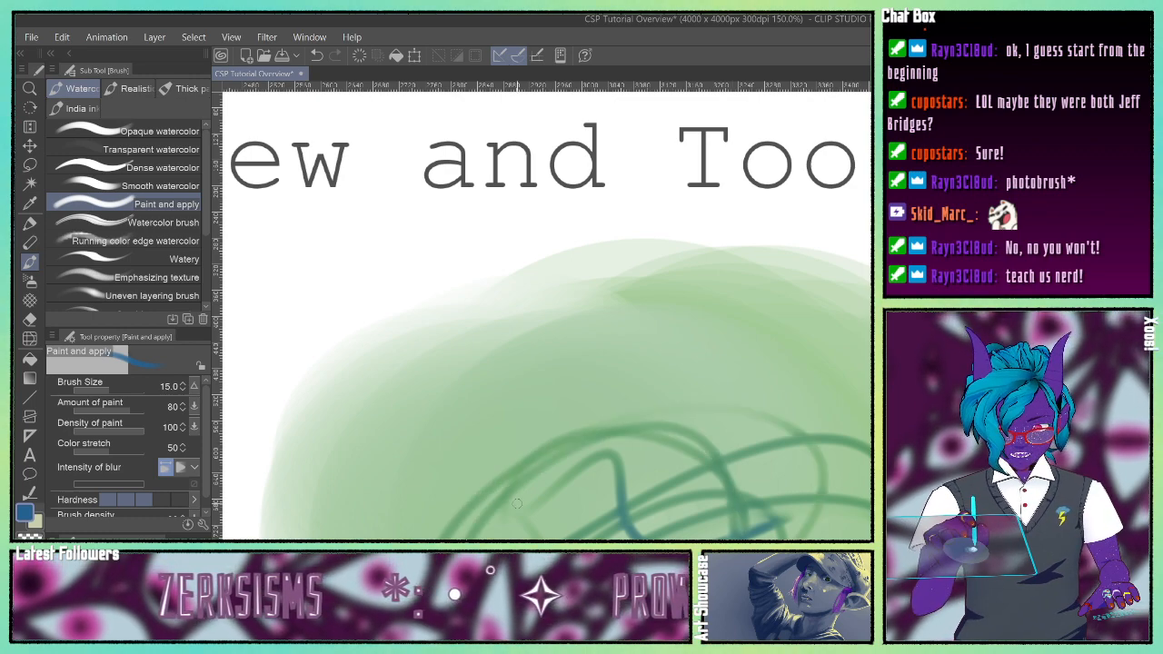
pyautogui.moveTo(507, 458); pyautogui.dragTo(738, 536)
pyautogui.moveTo(593, 460); pyautogui.dragTo(537, 522)
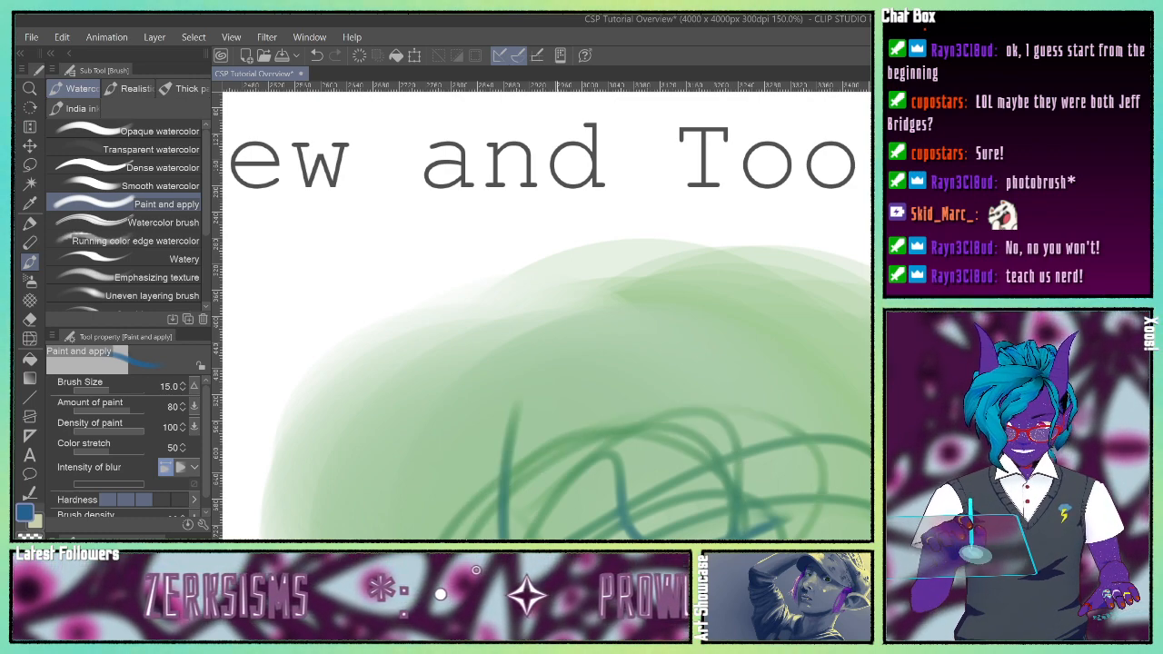
pyautogui.moveTo(681, 525)
pyautogui.mouseDown()
pyautogui.moveTo(802, 536)
pyautogui.moveTo(578, 522)
pyautogui.mouseUp()
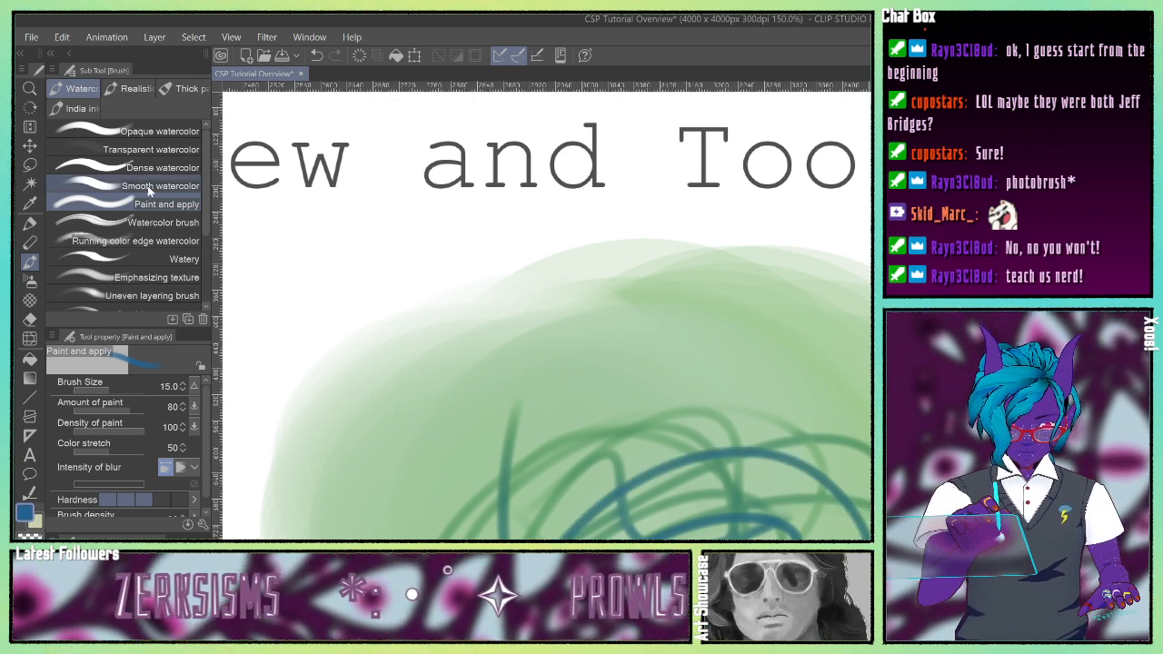
# Step: Add looping lines with the Watercolor brush at size 25, then wash over them with Running color edge watercolor at size 1000
pyautogui.click(121, 226)
pyautogui.moveTo(513, 429)
pyautogui.mouseDown()
pyautogui.moveTo(800, 455)
pyautogui.moveTo(690, 509)
pyautogui.moveTo(672, 381)
pyautogui.moveTo(818, 527)
pyautogui.mouseUp()
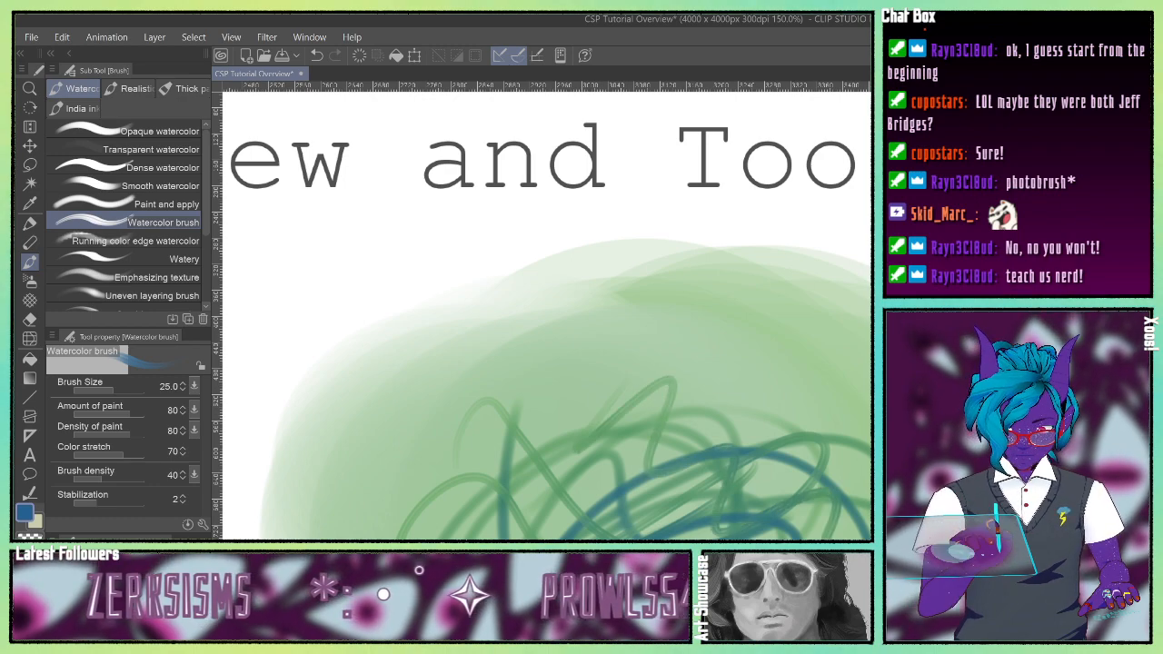
pyautogui.click(109, 243)
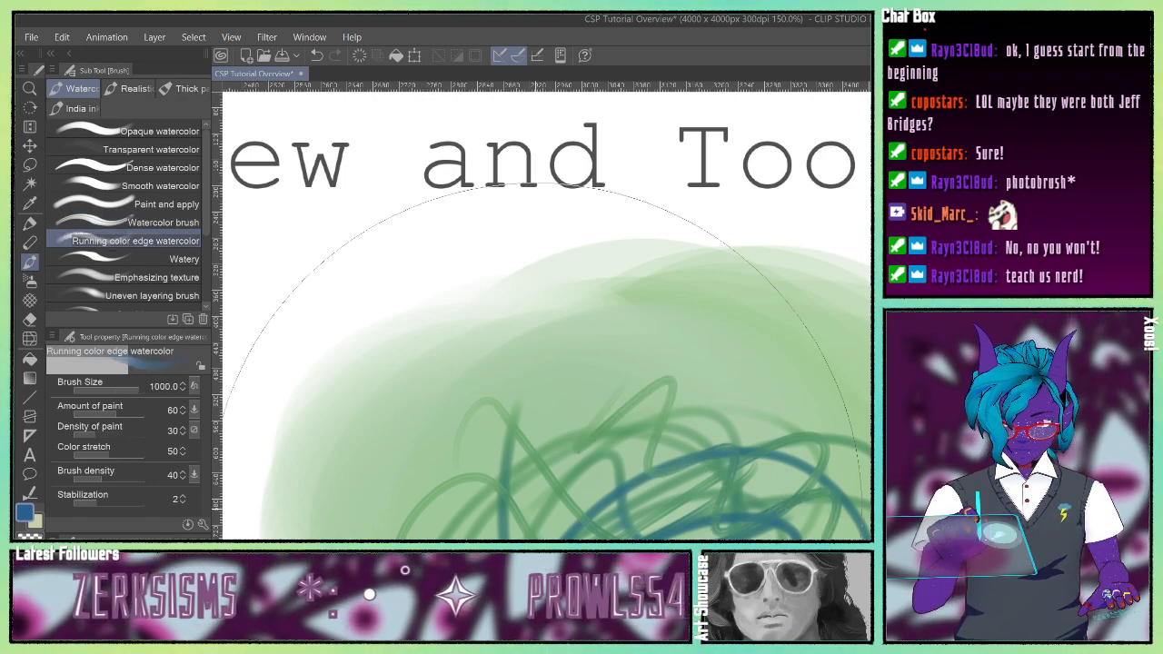
pyautogui.moveTo(582, 400)
pyautogui.mouseDown()
pyautogui.moveTo(554, 363)
pyautogui.moveTo(690, 391)
pyautogui.mouseUp()
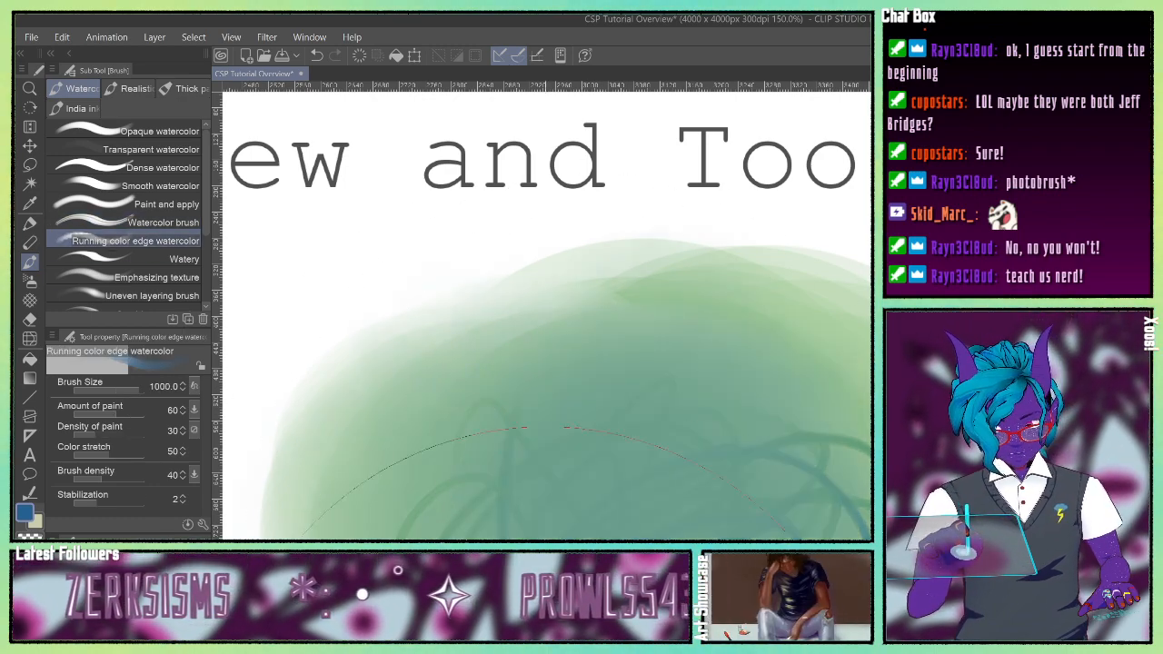
pyautogui.click(191, 209)
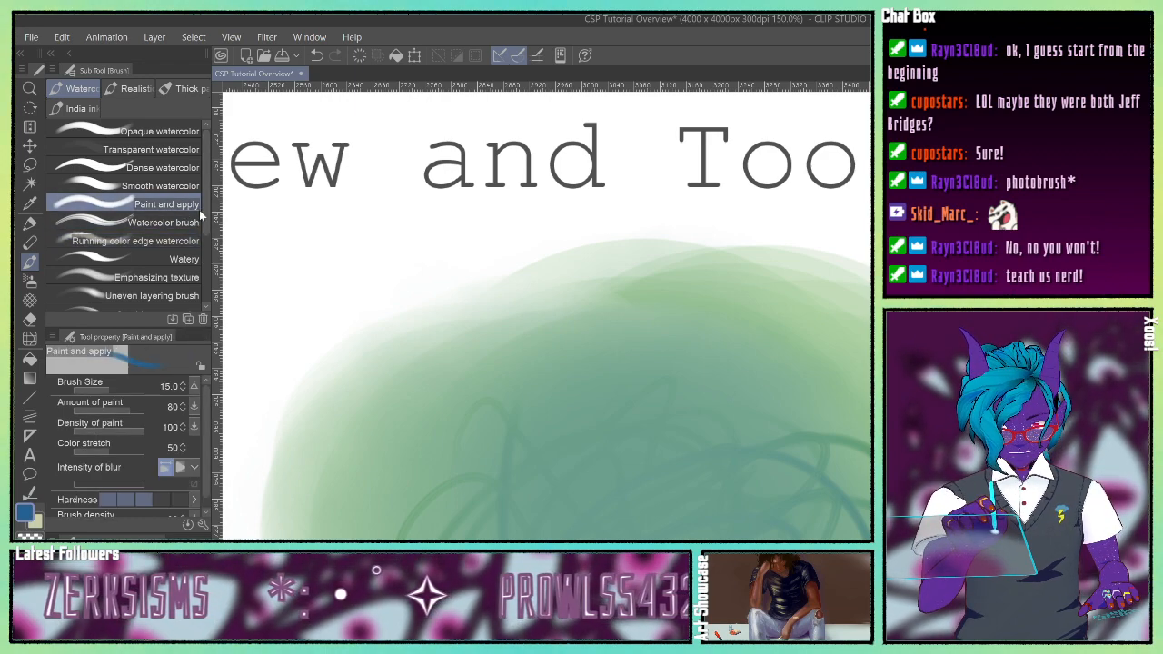
pyautogui.moveTo(204, 212)
pyautogui.mouseDown()
pyautogui.moveTo(205, 295)
pyautogui.moveTo(200, 207)
pyautogui.mouseUp()
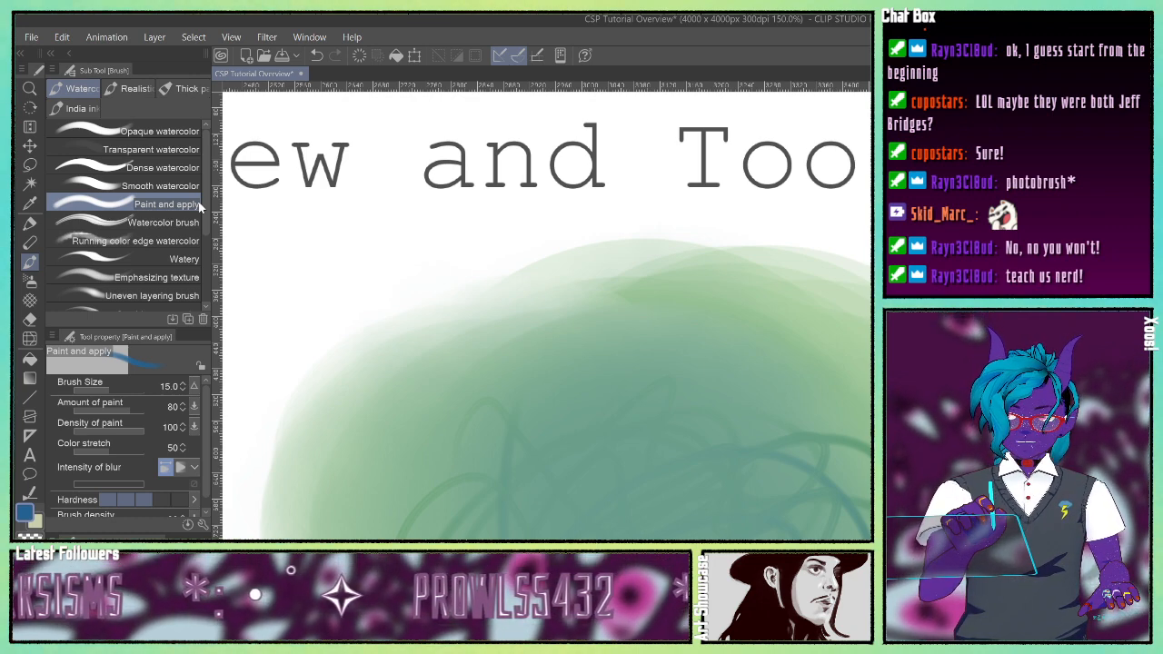
# Step: Spray blue specks over the green wash with the Spray airbrush at size 300, then pick the Tone scraping airbrush
pyautogui.click(29, 281)
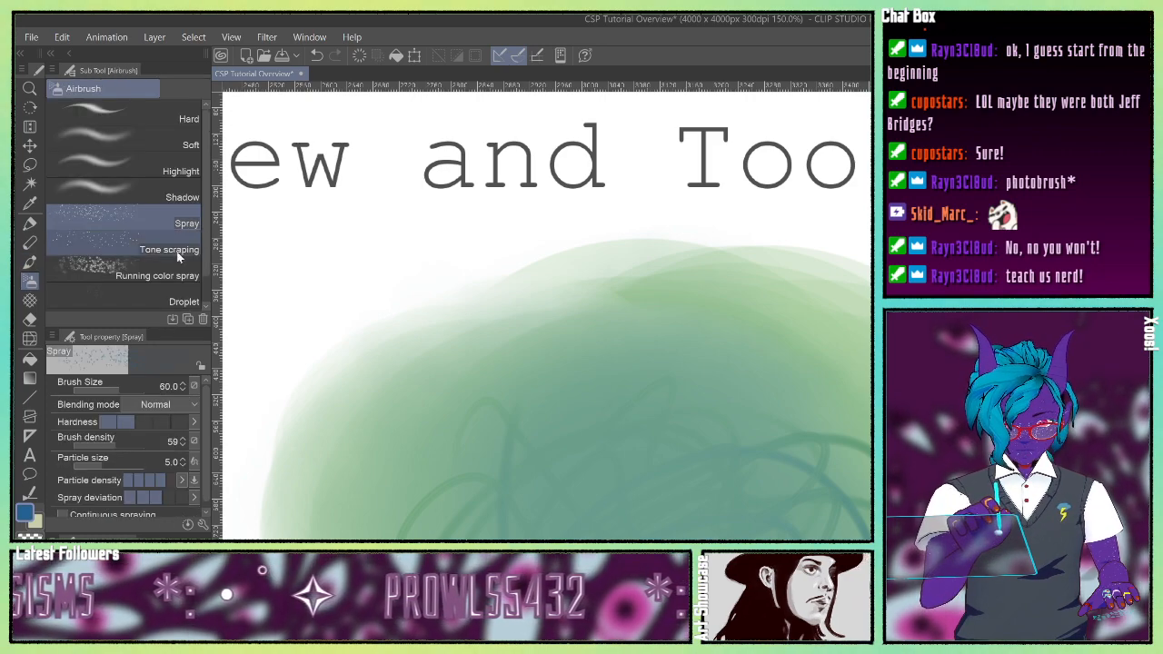
pyautogui.moveTo(554, 427); pyautogui.dragTo(845, 495)
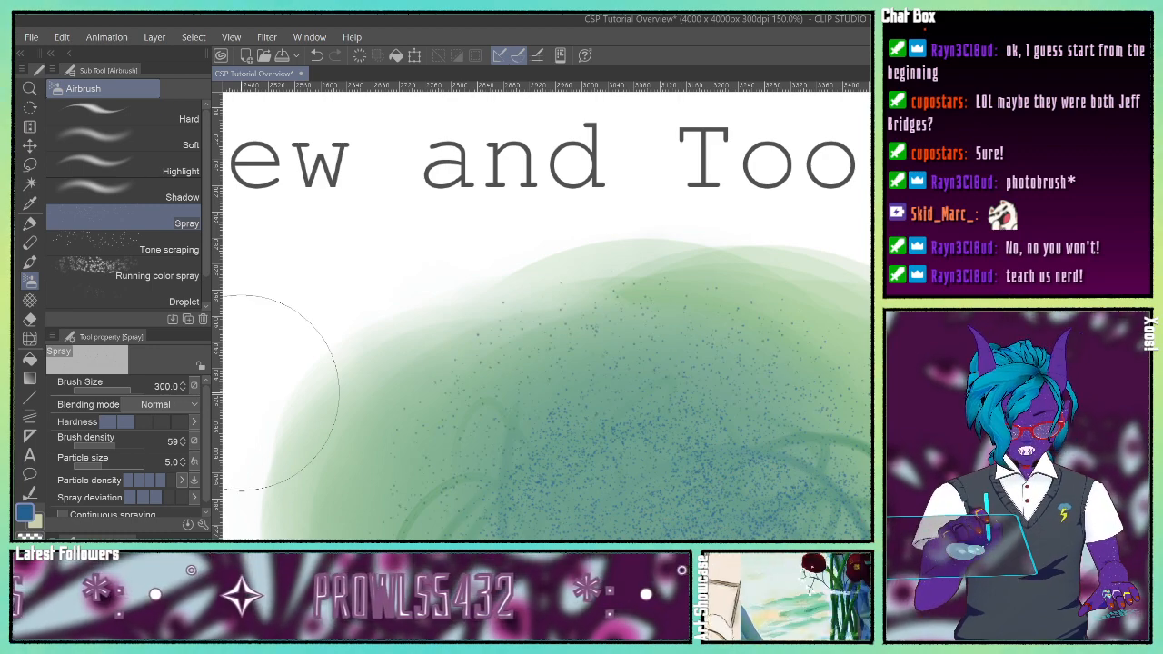
pyautogui.click(138, 243)
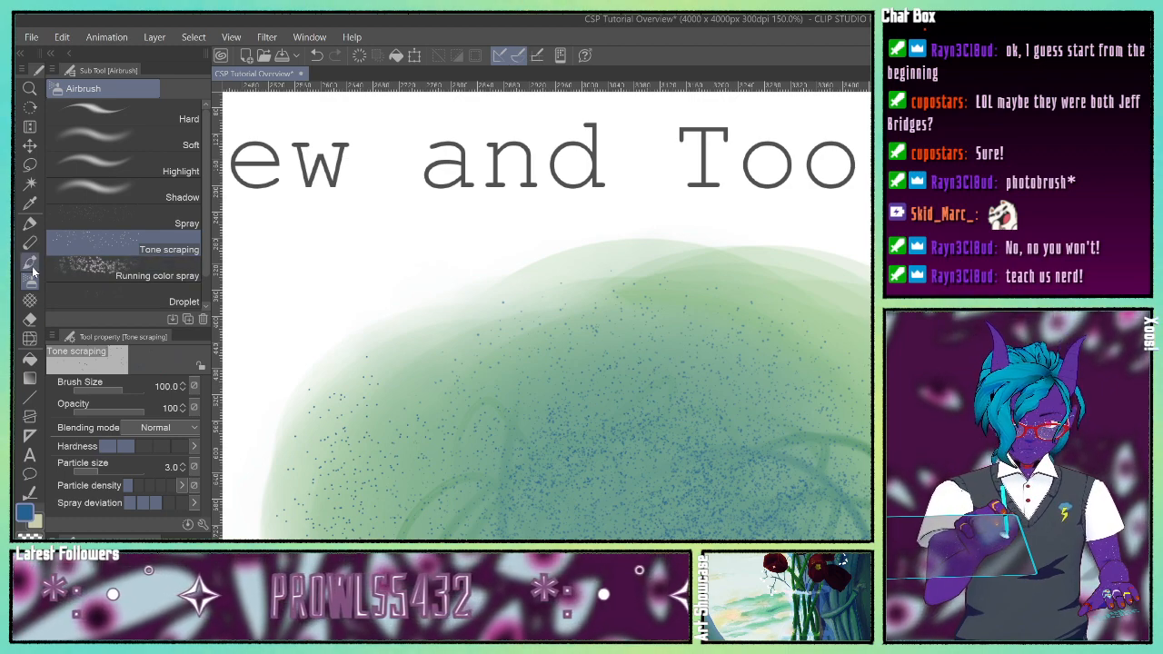
# Step: Stamp trails of blue star outlines across the green wash using the Star A decoration effect brush at size 100
pyautogui.click(30, 301)
pyautogui.click(72, 88)
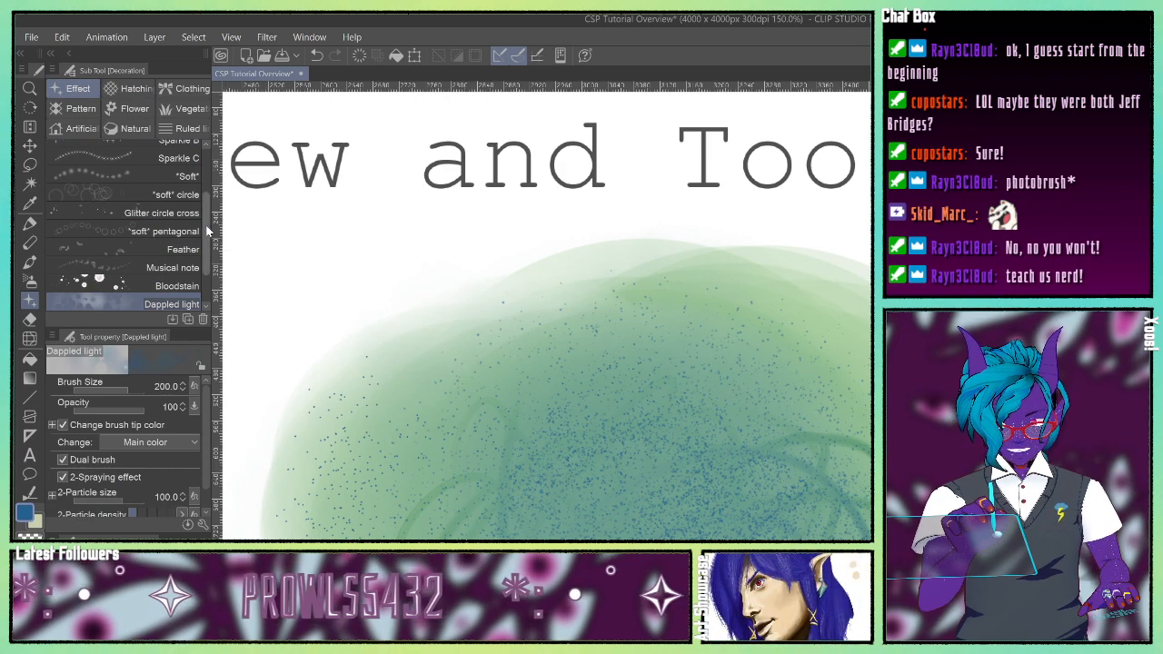
pyautogui.moveTo(207, 242); pyautogui.dragTo(210, 175)
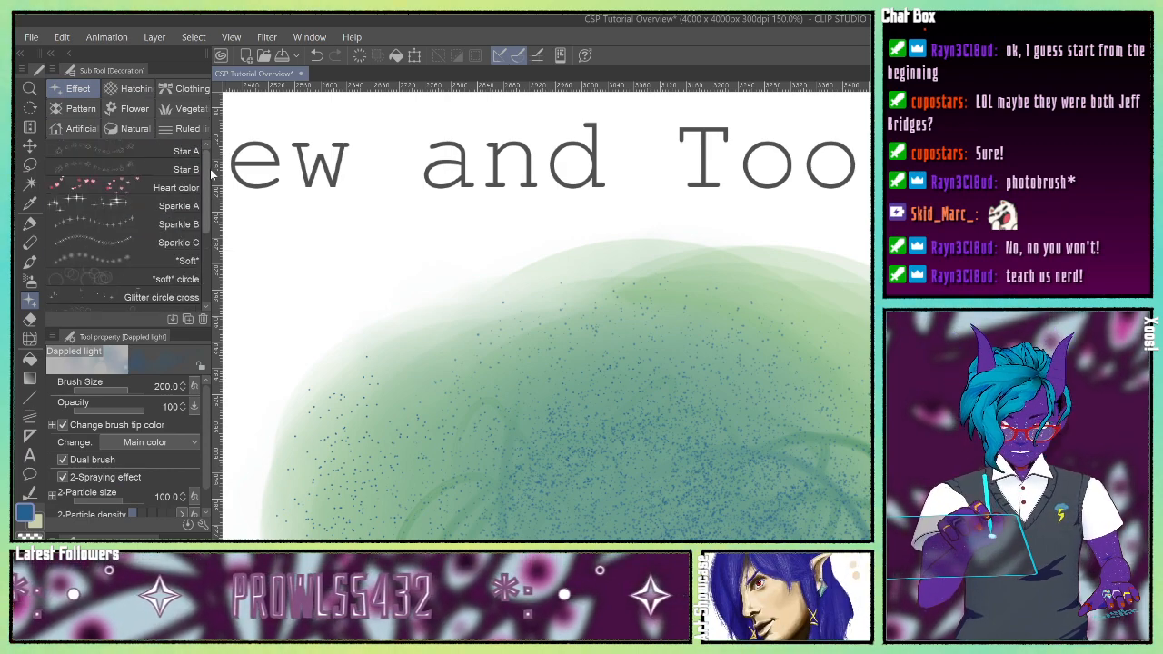
pyautogui.click(127, 151)
pyautogui.moveTo(715, 445); pyautogui.dragTo(845, 413)
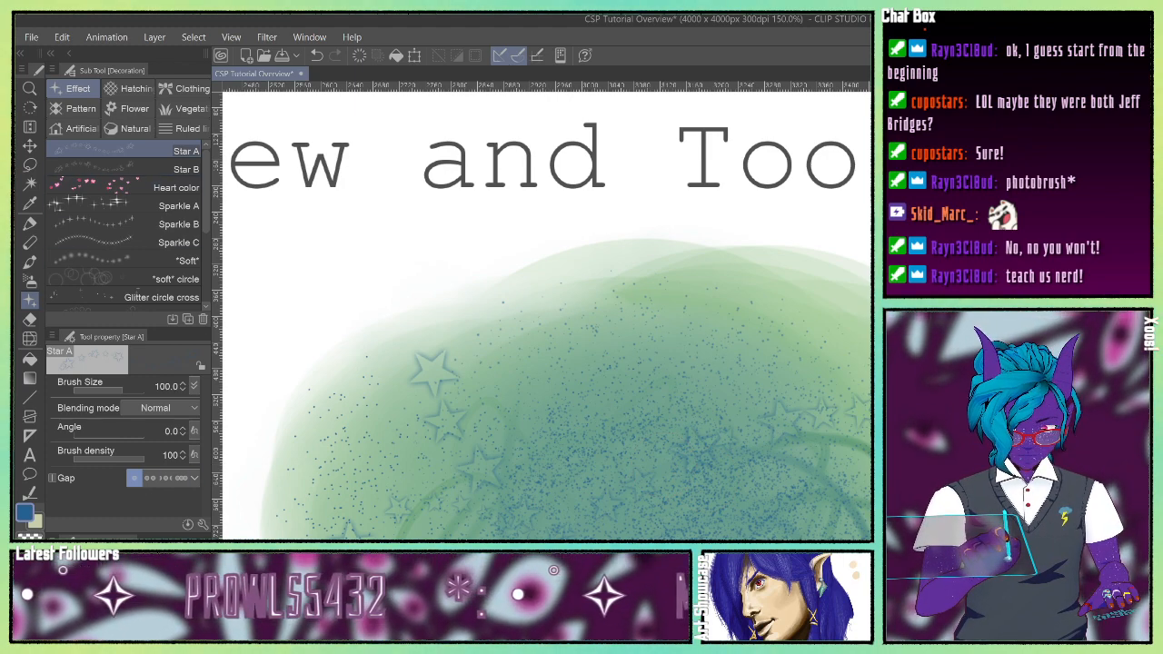
pyautogui.moveTo(434, 368)
pyautogui.mouseDown()
pyautogui.moveTo(449, 496)
pyautogui.moveTo(729, 502)
pyautogui.moveTo(554, 507)
pyautogui.moveTo(628, 311)
pyautogui.moveTo(695, 512)
pyautogui.mouseUp()
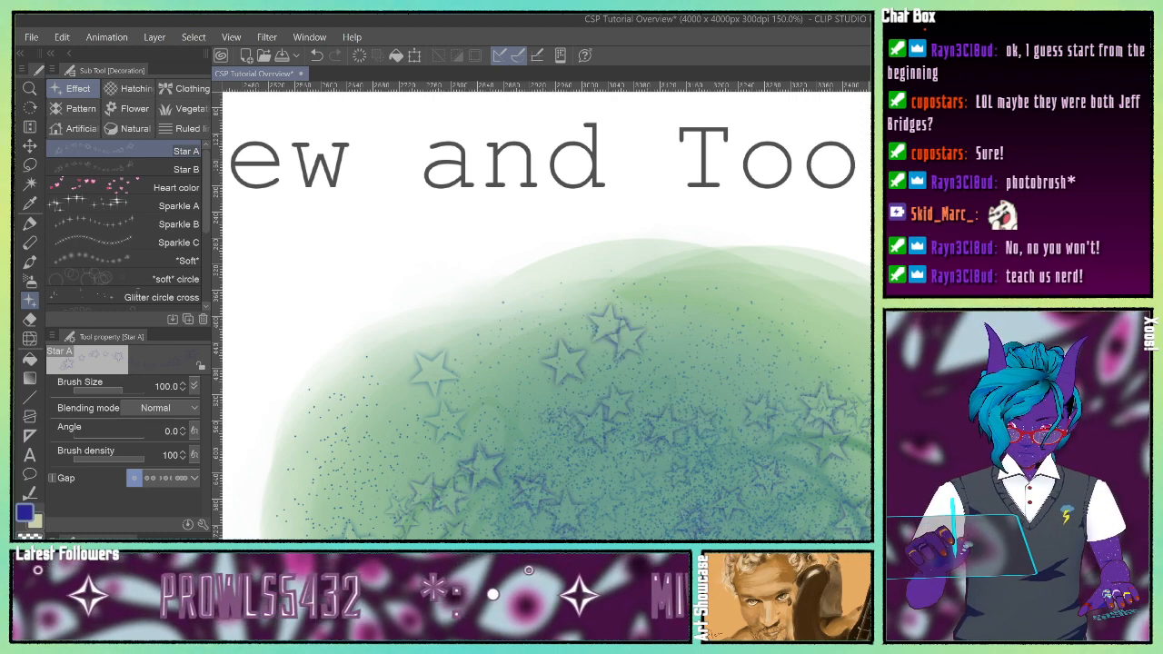
# Step: Add dark blue star trails across the wash and its upper edge with the Star B decoration brush at size 100
pyautogui.click(187, 169)
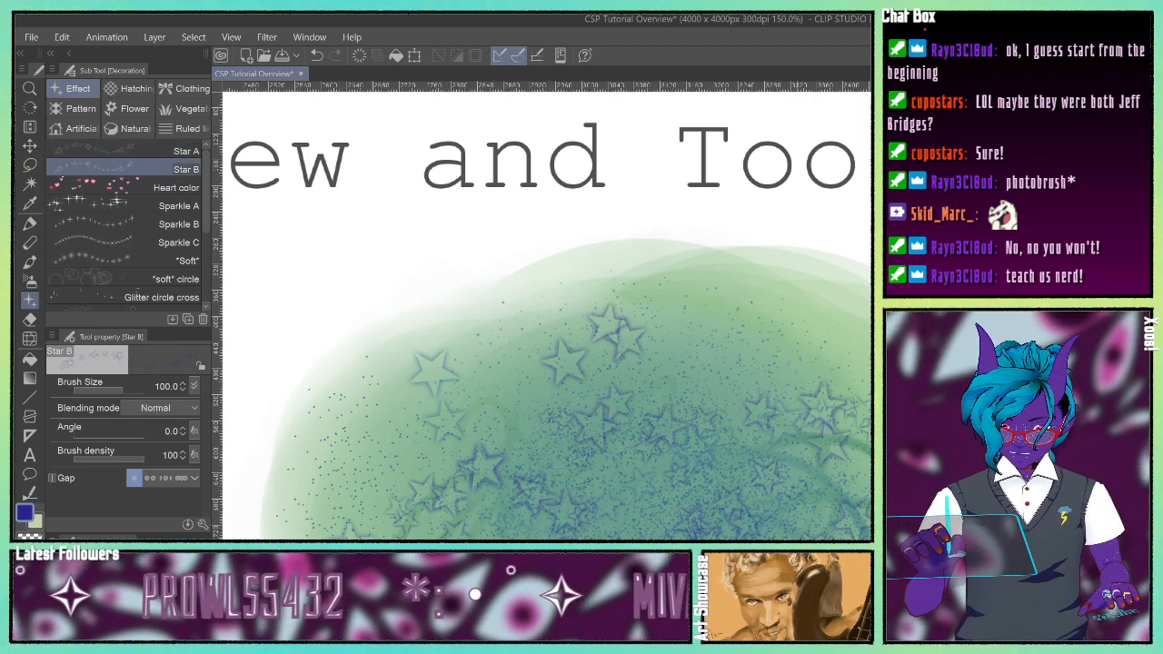
pyautogui.moveTo(616, 504)
pyautogui.mouseDown()
pyautogui.moveTo(754, 432)
pyautogui.moveTo(805, 382)
pyautogui.mouseUp()
pyautogui.moveTo(622, 329); pyautogui.dragTo(859, 249)
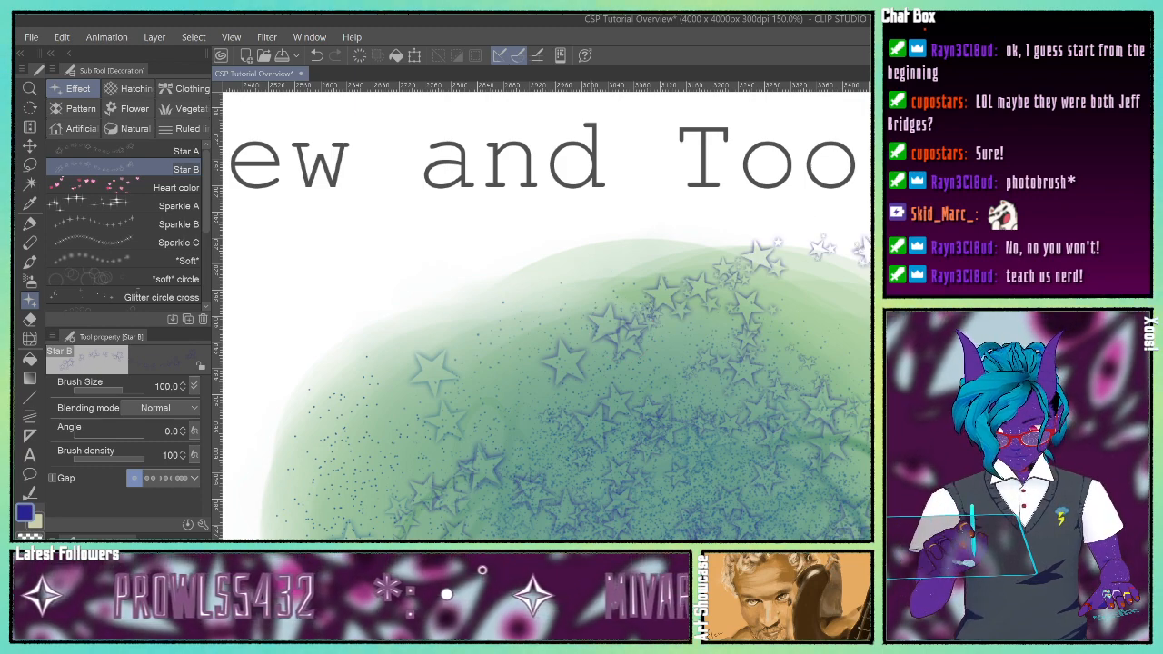
# Step: Scatter pink hearts with the Heart color brush at size 300, then dark blue sparkles with Sparkle A at size 40
pyautogui.click(159, 188)
pyautogui.moveTo(486, 418); pyautogui.dragTo(591, 481)
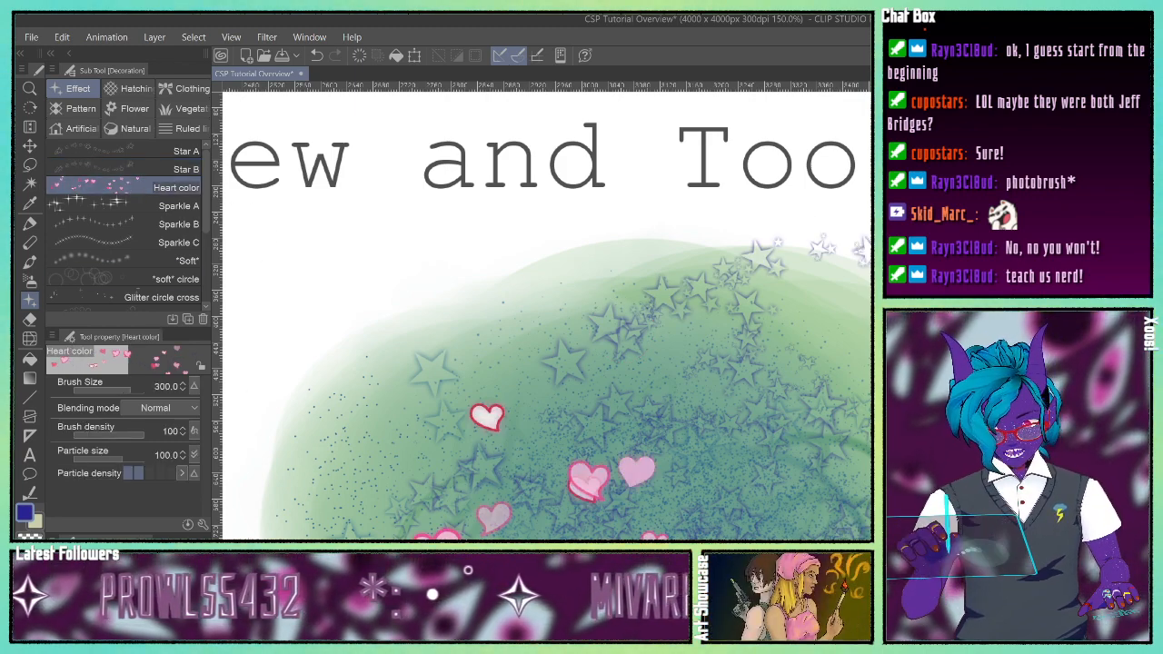
pyautogui.click(129, 207)
pyautogui.moveTo(400, 441)
pyautogui.mouseDown()
pyautogui.moveTo(727, 459)
pyautogui.moveTo(801, 309)
pyautogui.mouseUp()
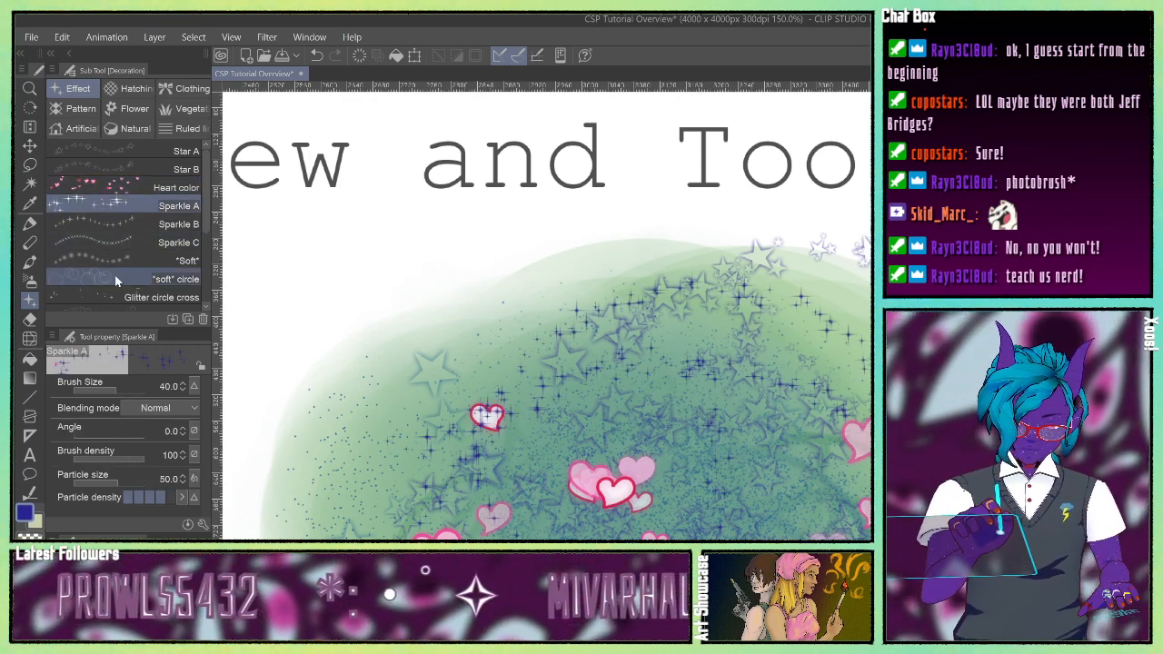
# Step: Paint five curved leaf garlands over the wash and its upper edge with the Korean-named Vegetation brush below Grassland at size 80
pyautogui.moveTo(205, 224); pyautogui.dragTo(203, 295)
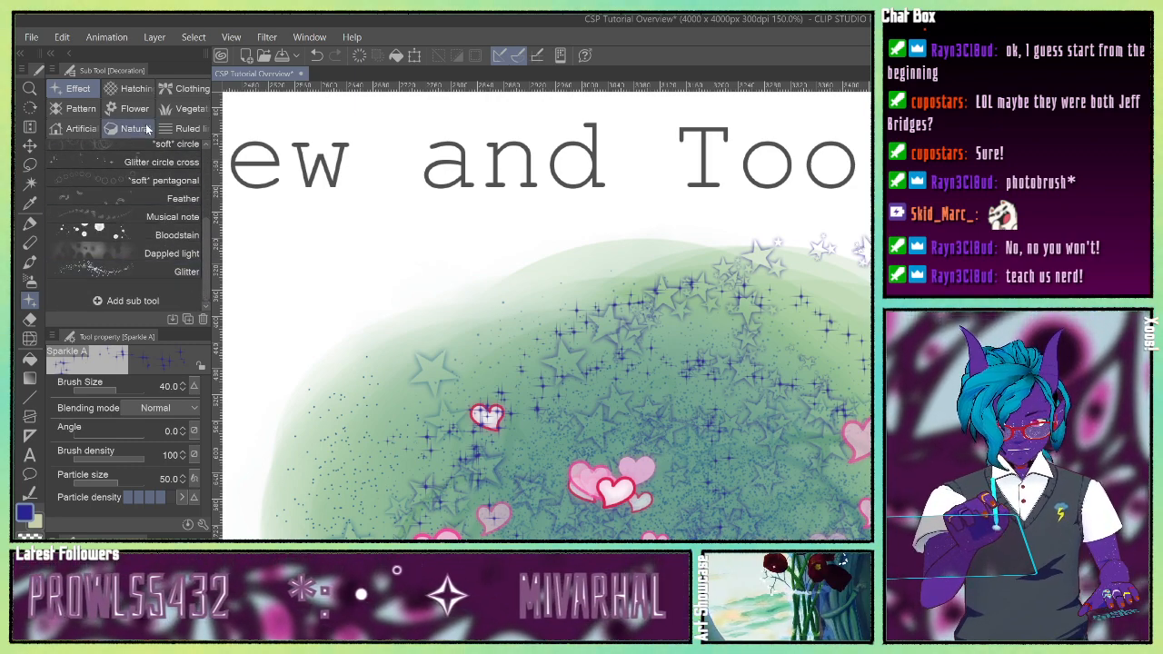
pyautogui.click(182, 108)
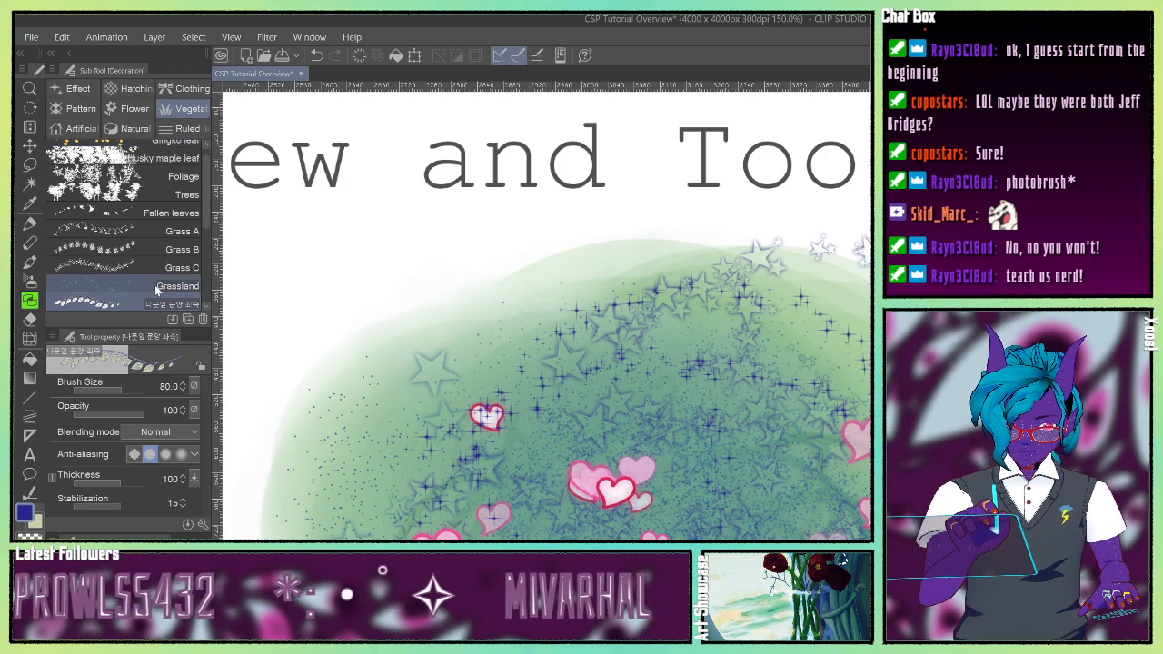
pyautogui.moveTo(445, 356)
pyautogui.mouseDown()
pyautogui.moveTo(542, 287)
pyautogui.moveTo(704, 316)
pyautogui.mouseUp()
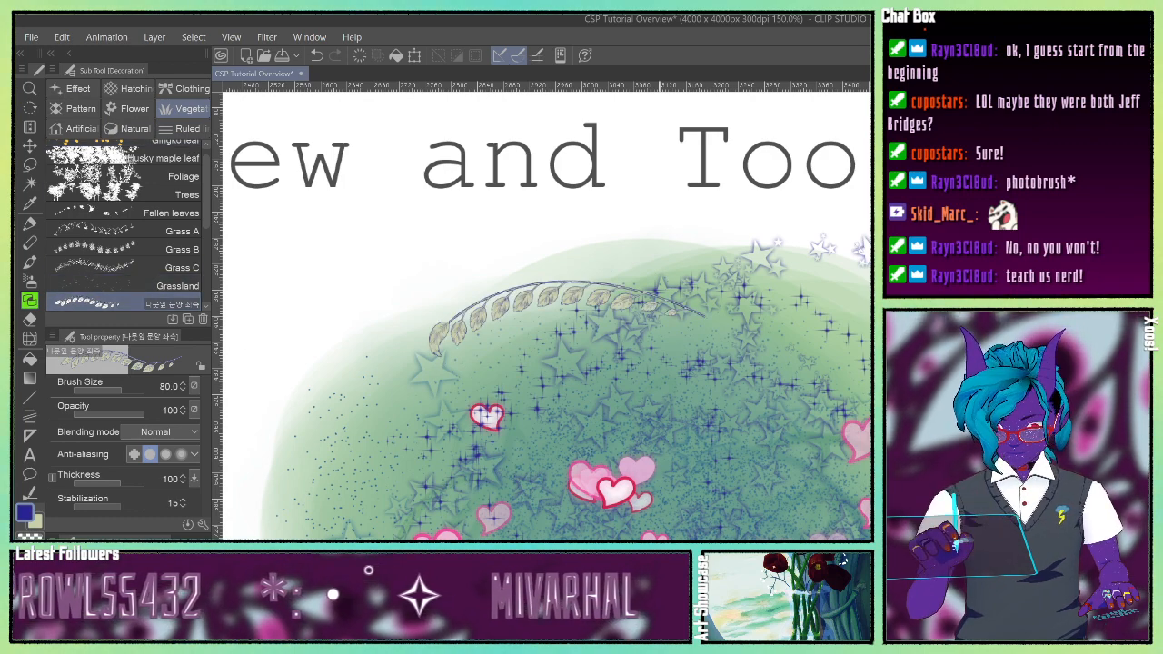
pyautogui.moveTo(325, 508)
pyautogui.mouseDown()
pyautogui.moveTo(336, 477)
pyautogui.moveTo(413, 396)
pyautogui.moveTo(545, 415)
pyautogui.mouseUp()
pyautogui.moveTo(320, 389)
pyautogui.mouseDown()
pyautogui.moveTo(334, 352)
pyautogui.moveTo(532, 247)
pyautogui.mouseUp()
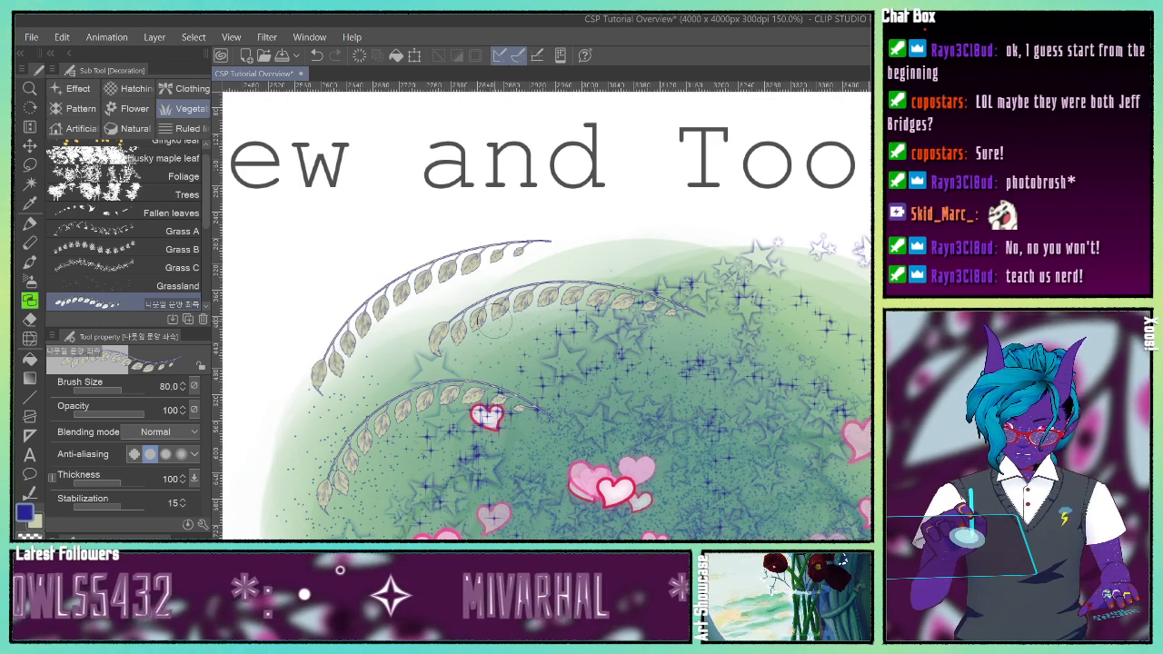
pyautogui.moveTo(767, 232); pyautogui.dragTo(520, 247)
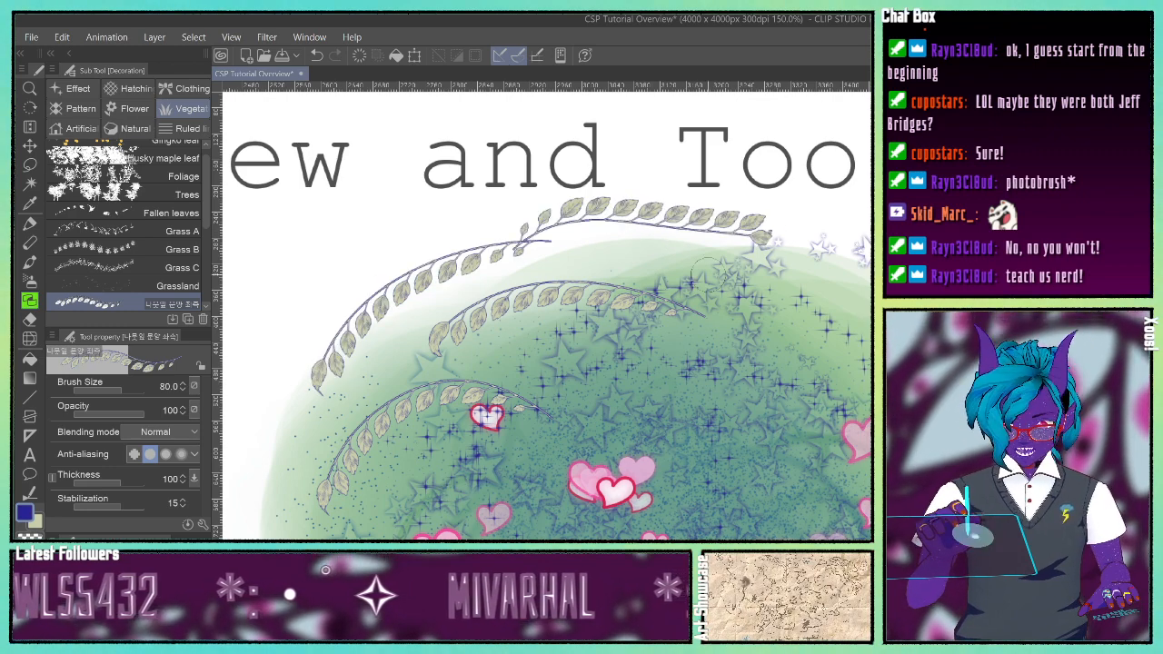
pyautogui.moveTo(868, 244); pyautogui.dragTo(691, 316)
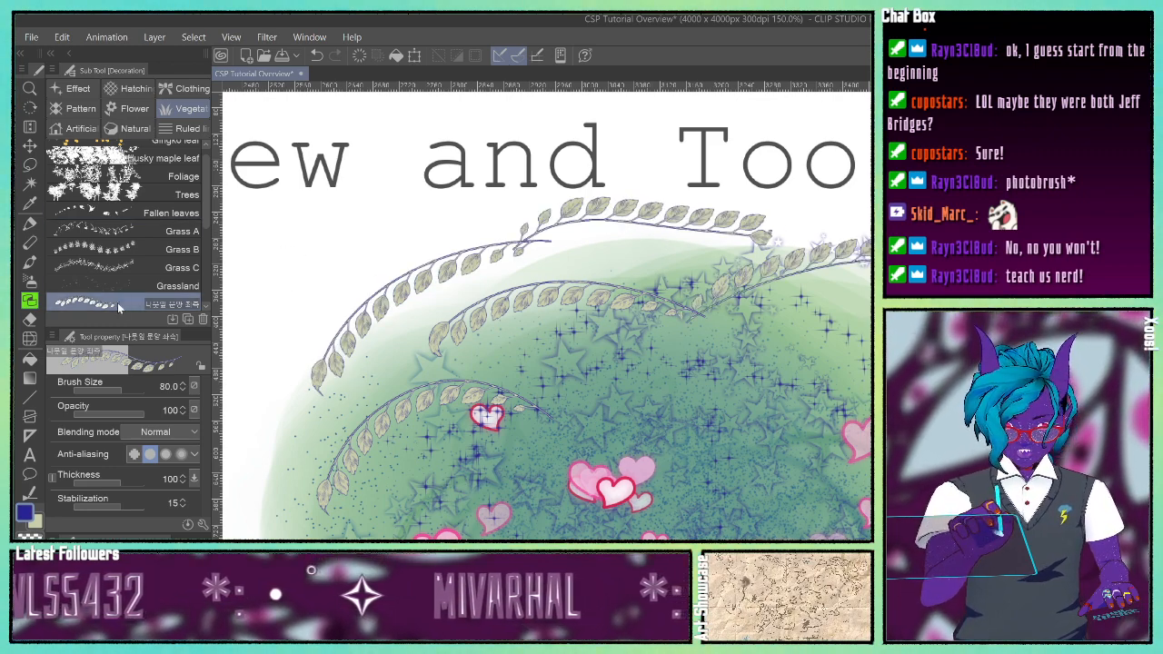
# Step: Cover the wash with leafy vines using the 나뭇잎 문양 리본 brush at size 300, then add a larger branch with the 나뭇잎 문양 brush at size 400
pyautogui.scroll(-3, 164, 228)
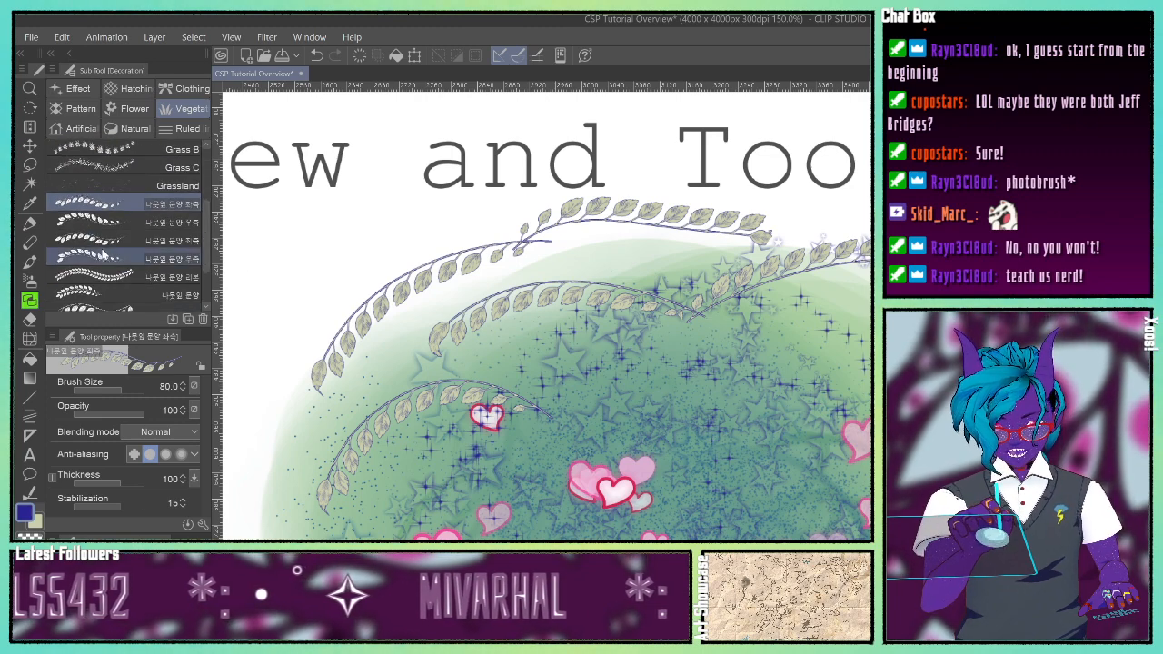
pyautogui.click(97, 276)
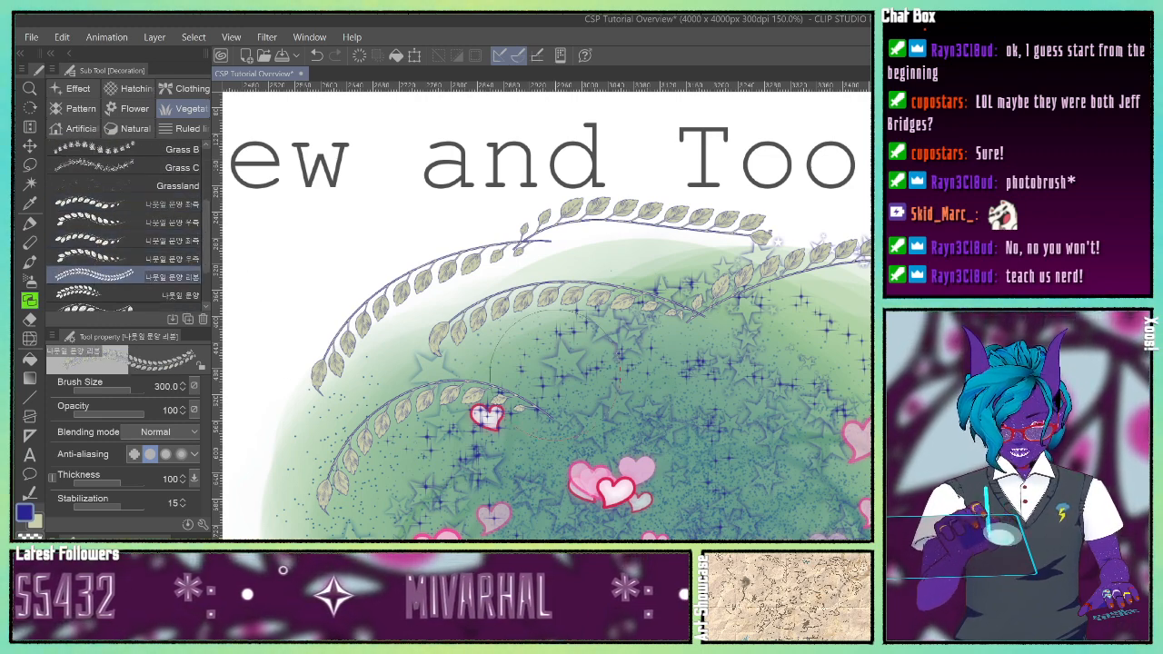
pyautogui.moveTo(713, 495); pyautogui.dragTo(865, 368)
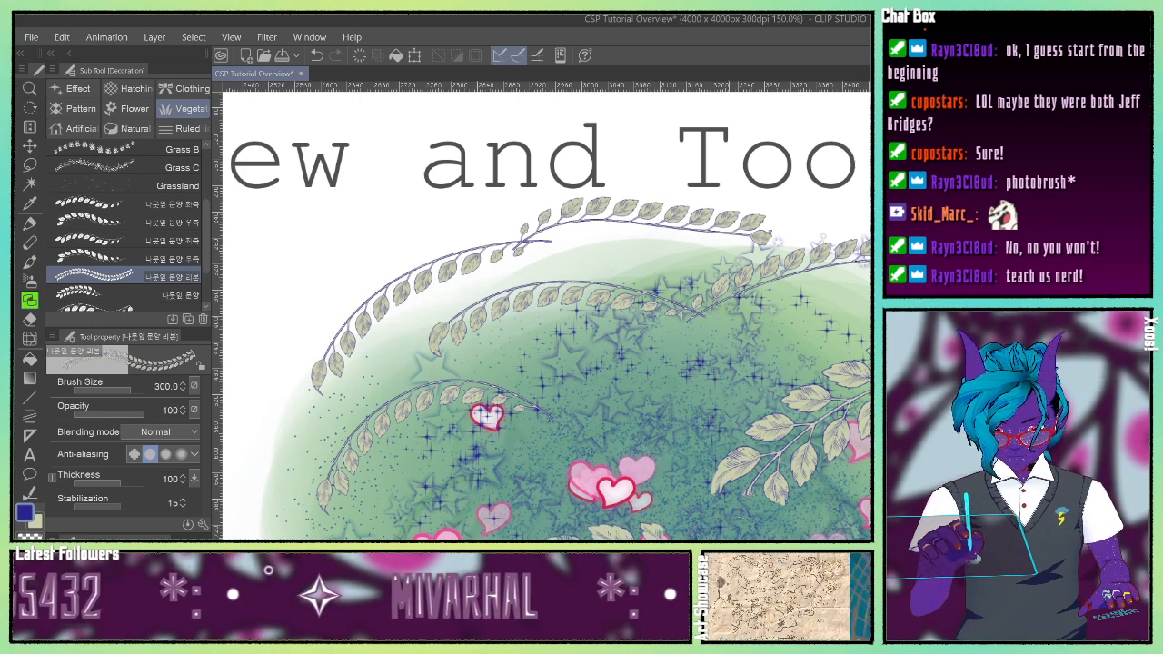
pyautogui.moveTo(636, 531); pyautogui.dragTo(832, 532)
pyautogui.moveTo(368, 500)
pyautogui.mouseDown()
pyautogui.moveTo(527, 413)
pyautogui.moveTo(636, 509)
pyautogui.mouseUp()
pyautogui.moveTo(238, 522); pyautogui.dragTo(727, 437)
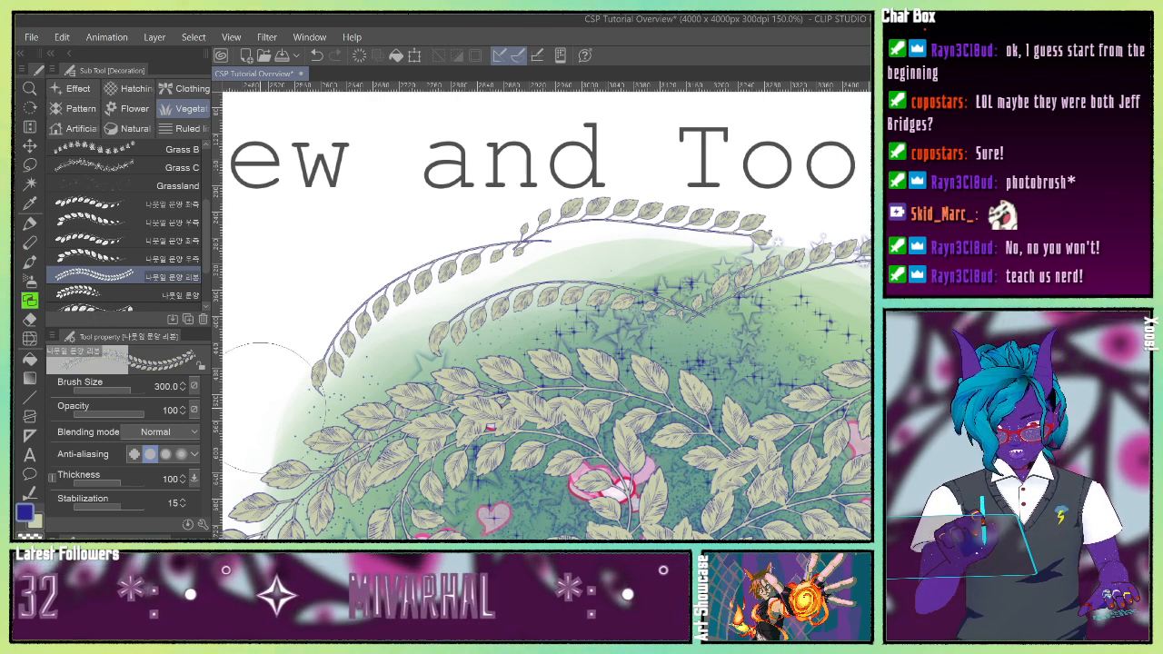
pyautogui.scroll(-2, 118, 263)
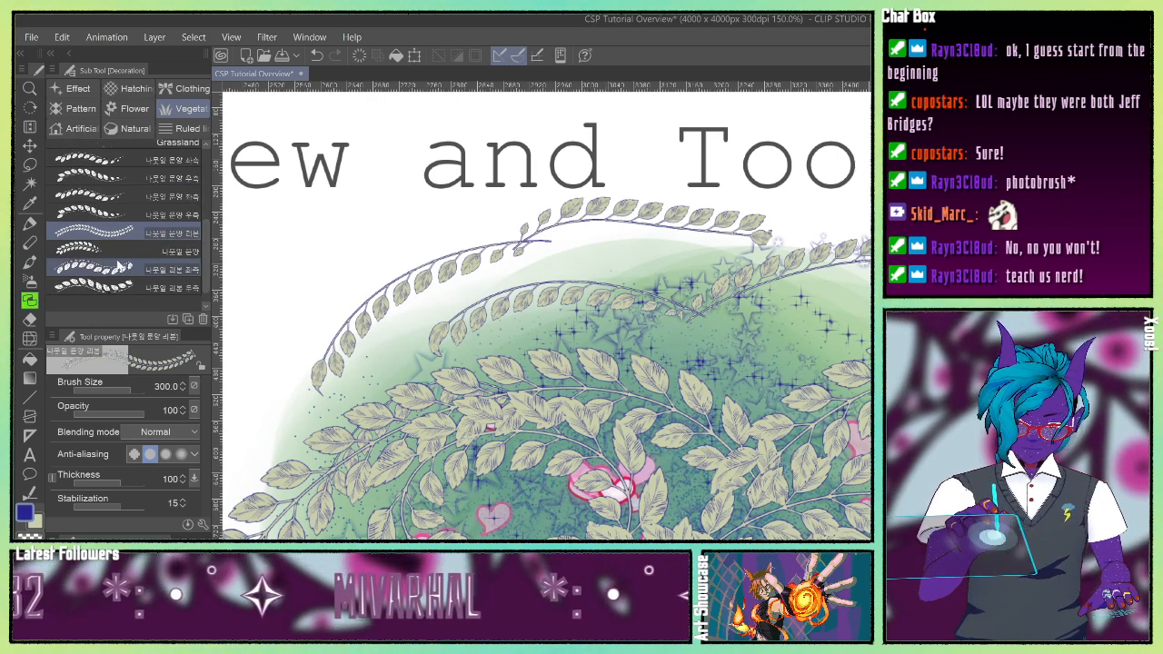
pyautogui.click(118, 250)
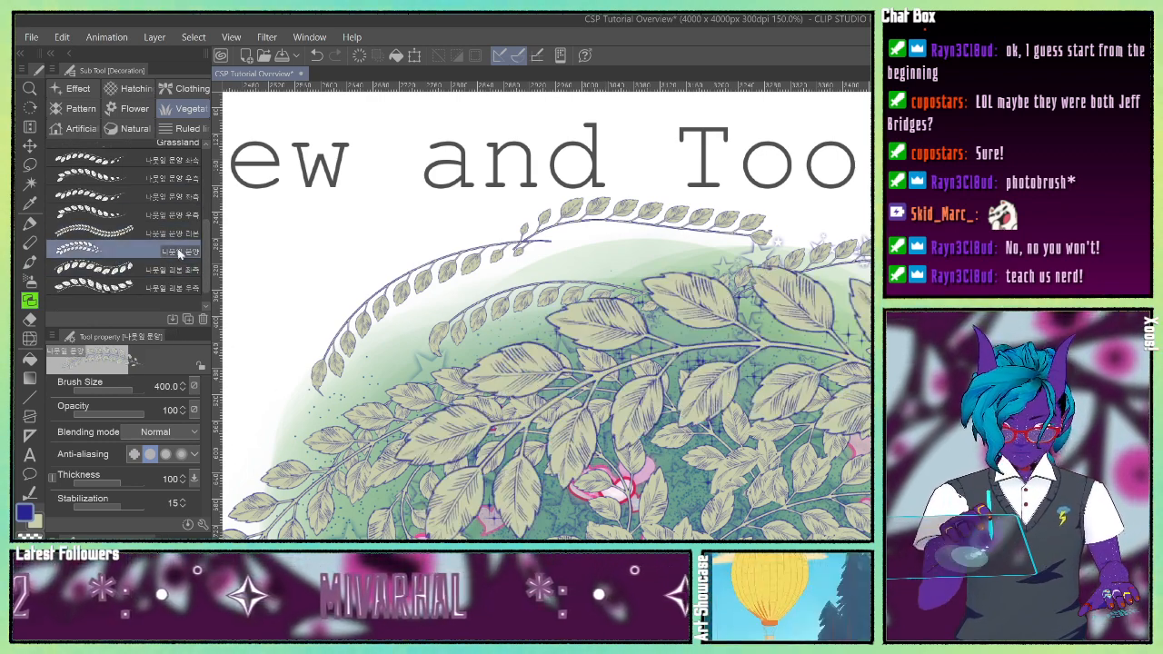
# Step: Draw blue dotted lines across the leaves and above the wash with the Dotted line ruled brush at size 10
pyautogui.click(183, 127)
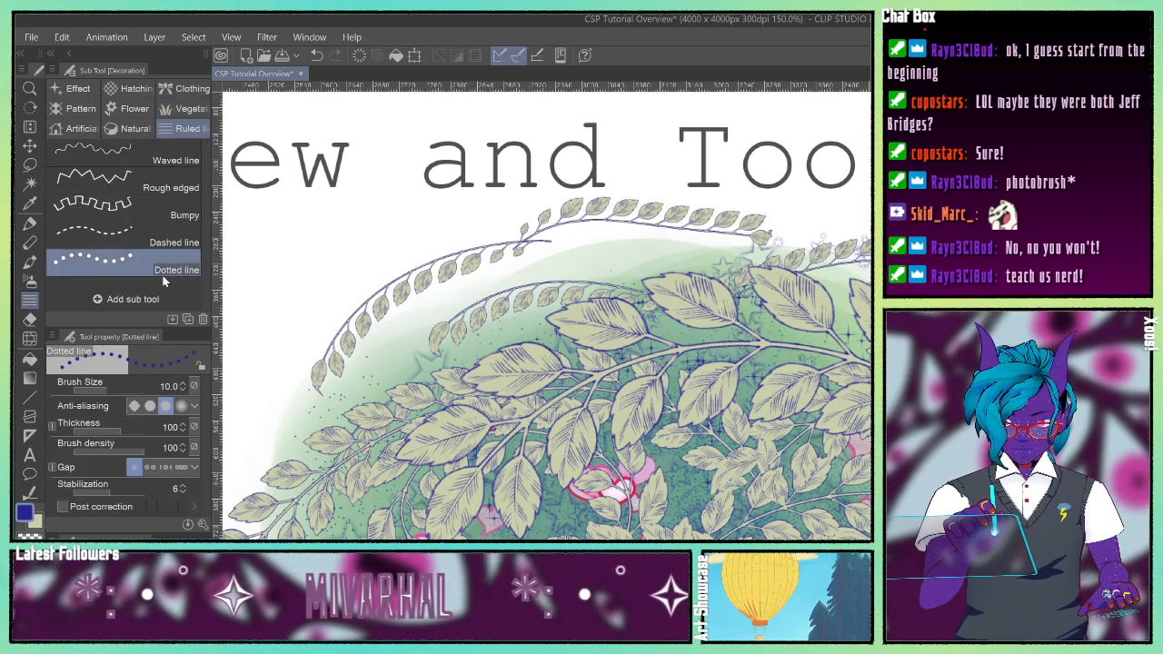
pyautogui.moveTo(478, 310); pyautogui.dragTo(866, 201)
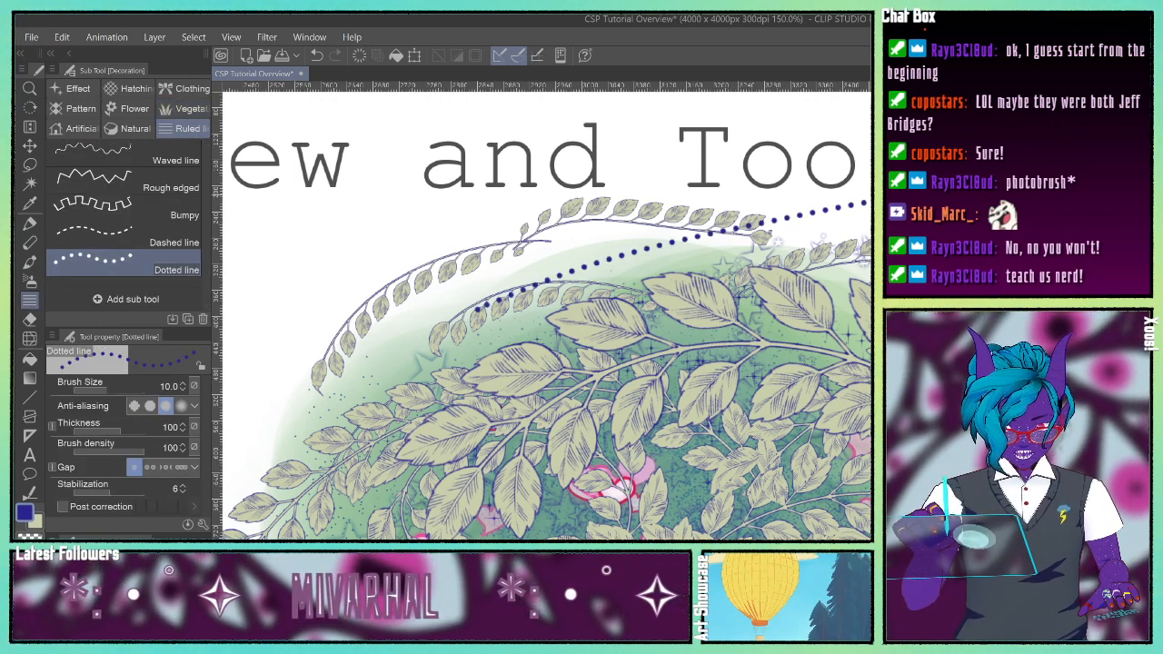
pyautogui.moveTo(868, 320)
pyautogui.mouseDown()
pyautogui.moveTo(649, 527)
pyautogui.moveTo(862, 525)
pyautogui.mouseUp()
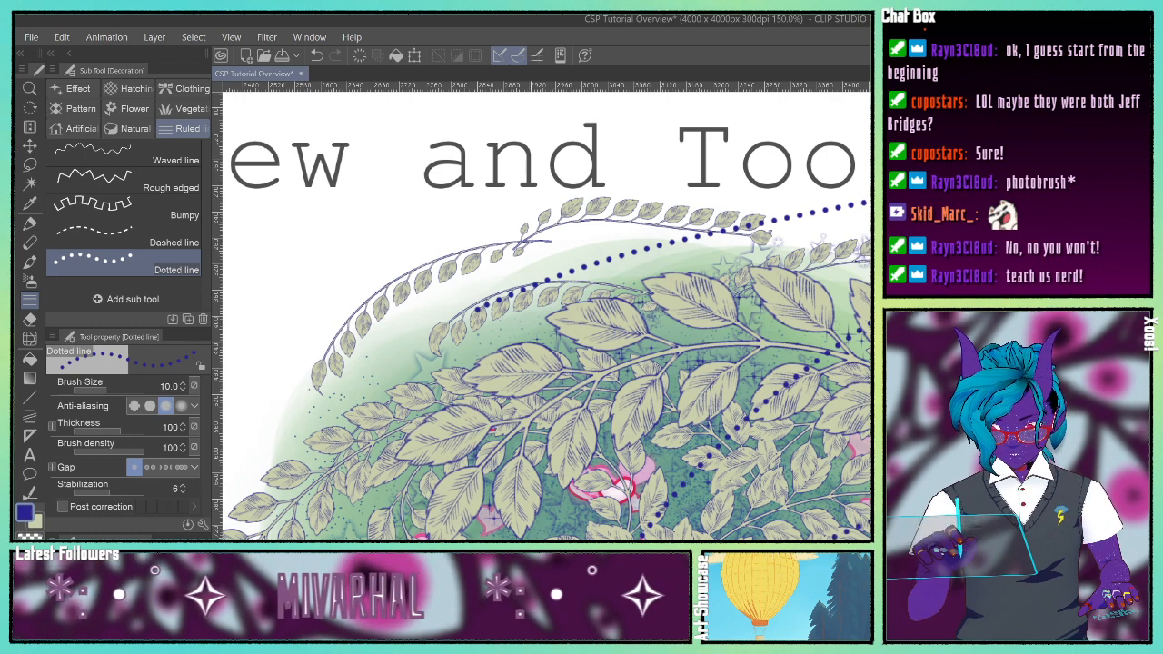
pyautogui.moveTo(505, 527)
pyautogui.mouseDown()
pyautogui.moveTo(568, 441)
pyautogui.moveTo(691, 381)
pyautogui.moveTo(813, 364)
pyautogui.moveTo(658, 404)
pyautogui.mouseUp()
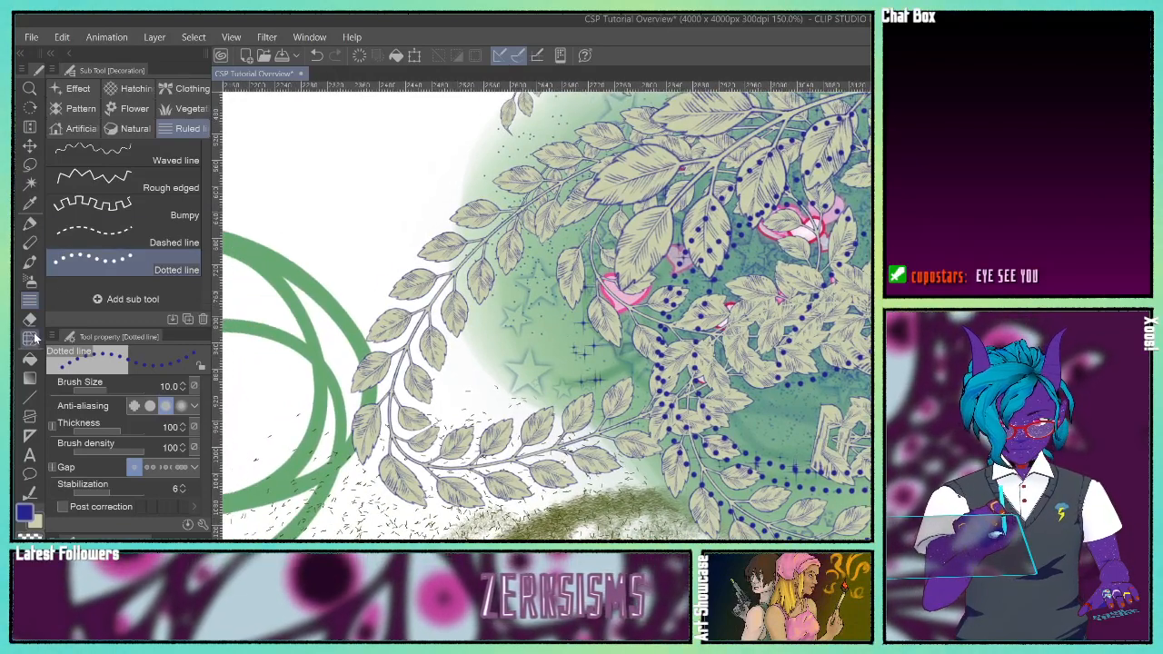
# Step: Erase long wavy lines through the leaves, wash and green rings with the Hard eraser at size 30
pyautogui.click(29, 320)
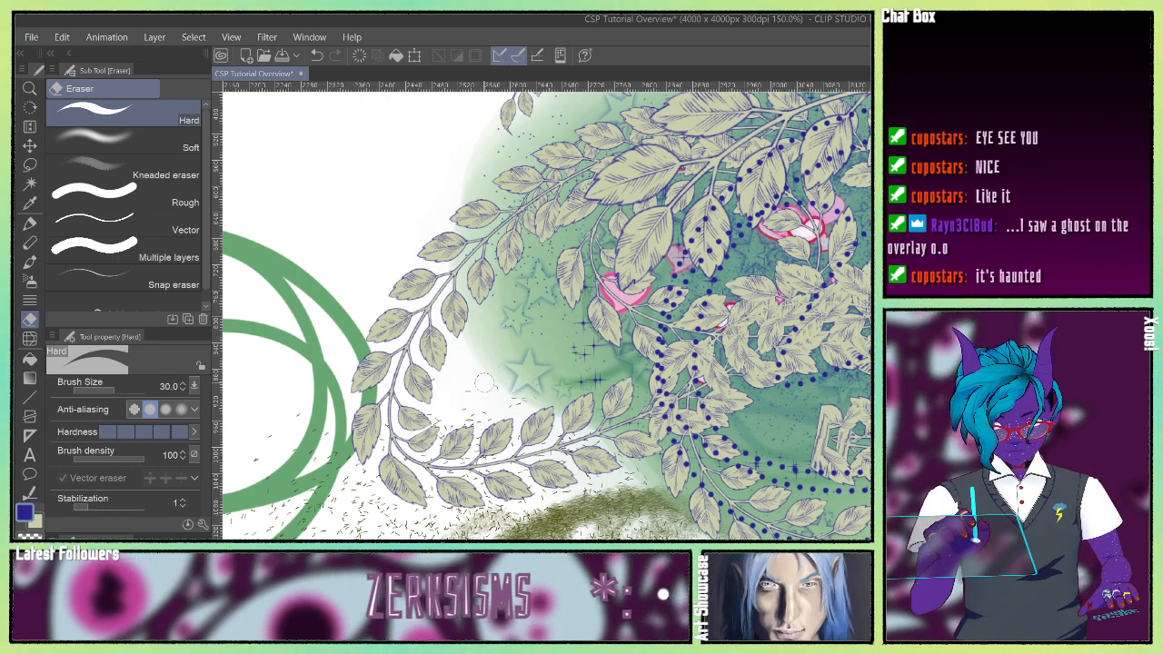
pyautogui.moveTo(488, 374); pyautogui.dragTo(871, 438)
pyautogui.moveTo(868, 295)
pyautogui.mouseDown()
pyautogui.moveTo(336, 436)
pyautogui.moveTo(843, 520)
pyautogui.moveTo(774, 533)
pyautogui.mouseUp()
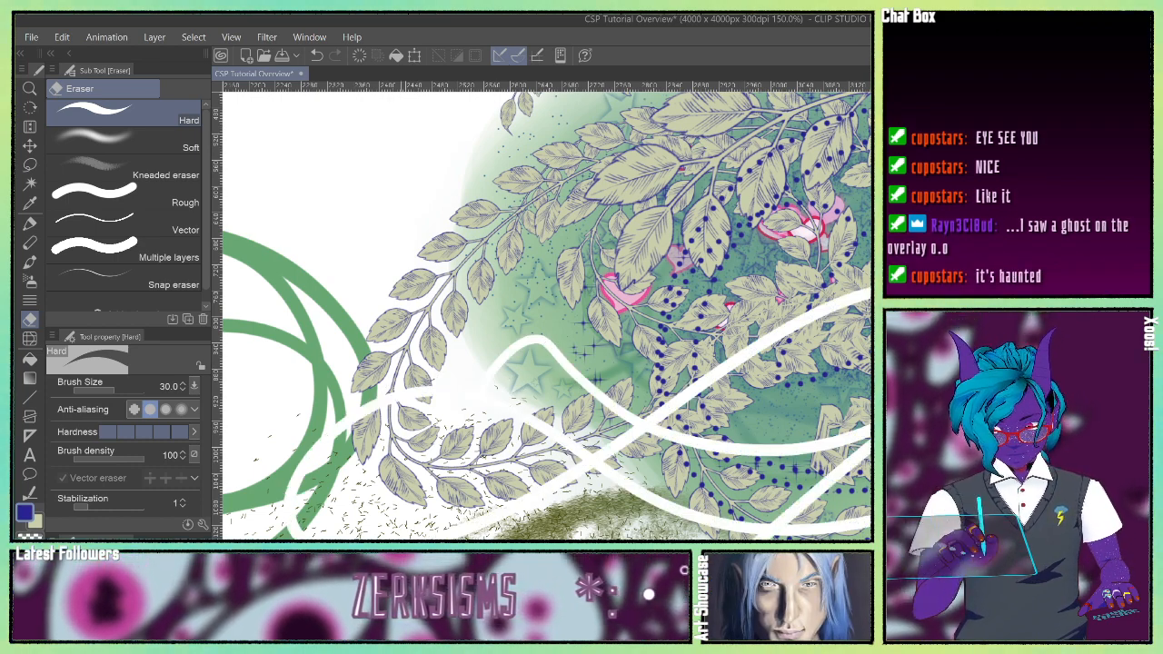
# Step: Erase looping squiggles through the overlapping green scribbles with the Hard eraser, cutting part of them through to white
pyautogui.moveTo(273, 391)
pyautogui.mouseDown()
pyautogui.moveTo(854, 391)
pyautogui.moveTo(508, 345)
pyautogui.moveTo(400, 281)
pyautogui.mouseUp()
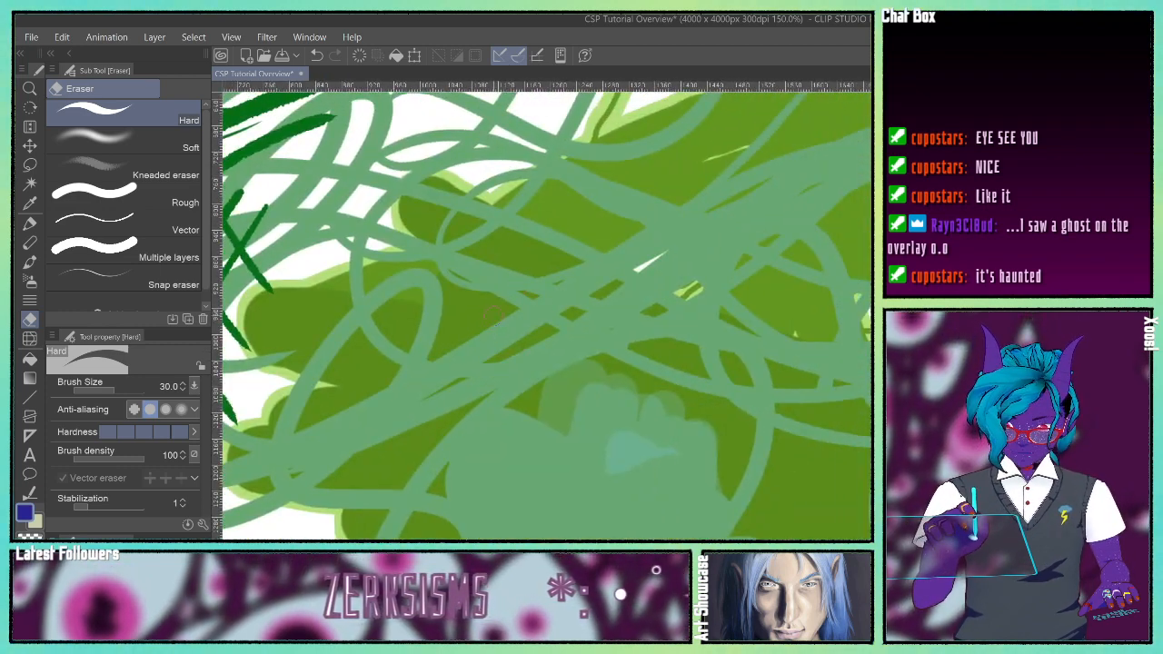
pyautogui.moveTo(465, 338); pyautogui.dragTo(483, 532)
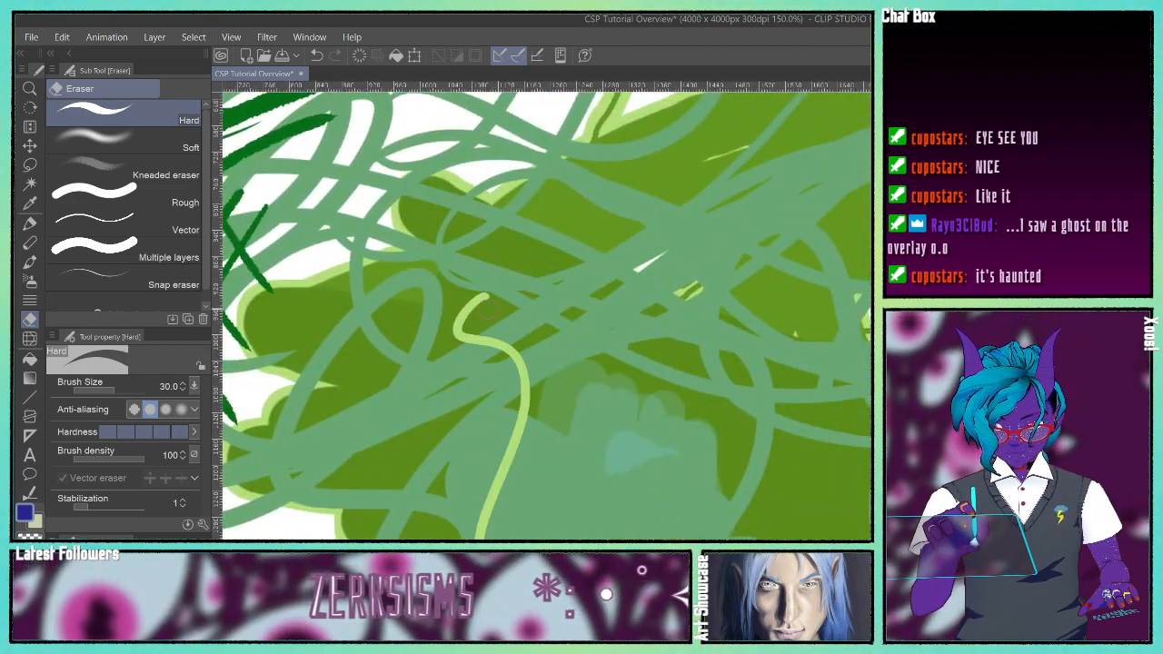
pyautogui.moveTo(475, 356)
pyautogui.mouseDown()
pyautogui.moveTo(595, 401)
pyautogui.moveTo(640, 526)
pyautogui.mouseUp()
pyautogui.moveTo(579, 200)
pyautogui.mouseDown()
pyautogui.moveTo(516, 300)
pyautogui.moveTo(627, 472)
pyautogui.mouseUp()
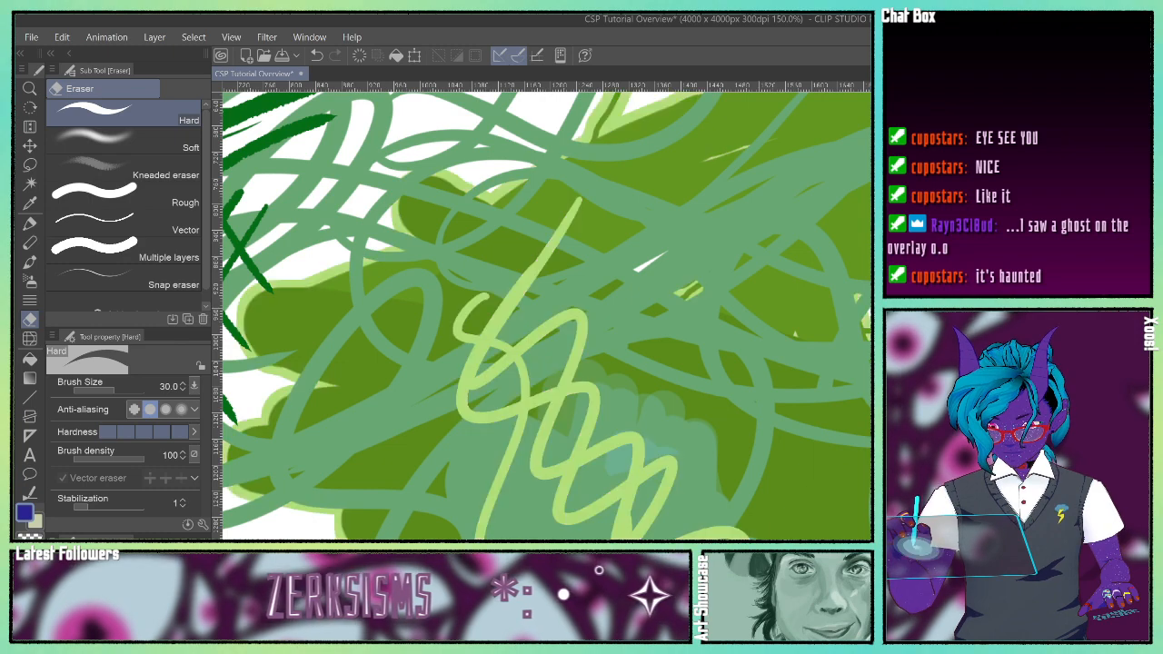
pyautogui.moveTo(627, 425)
pyautogui.mouseDown()
pyautogui.moveTo(619, 382)
pyautogui.moveTo(608, 371)
pyautogui.moveTo(506, 460)
pyautogui.moveTo(581, 360)
pyautogui.mouseUp()
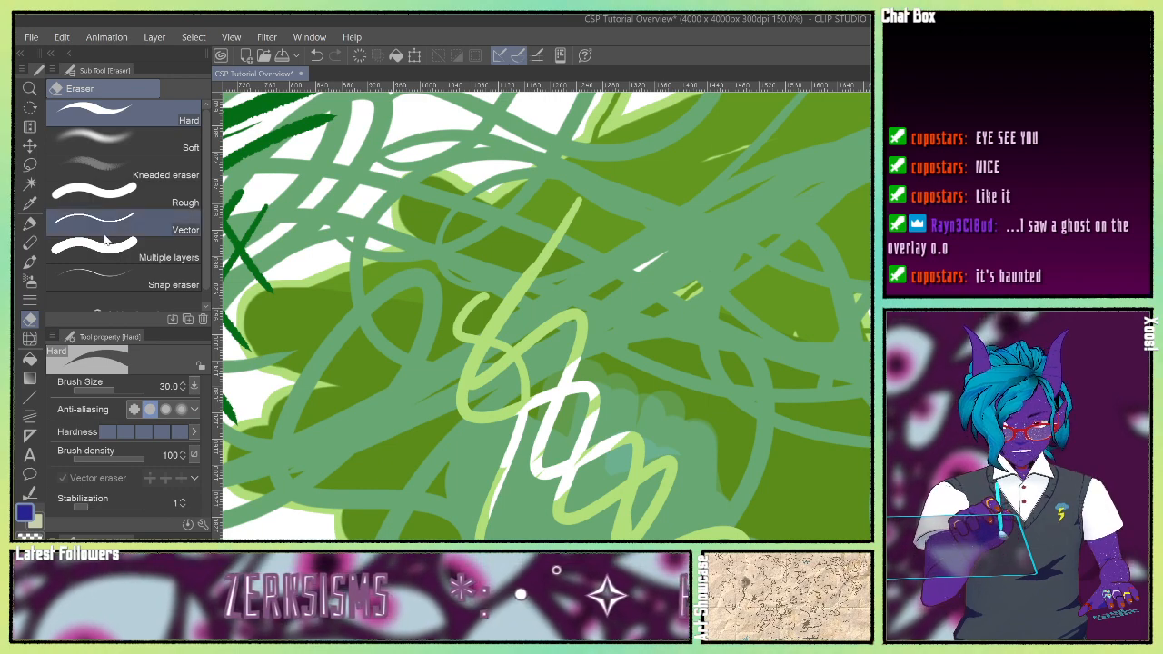
# Step: Erase soft-edged curves and a blurred patch beside the squiggles in the green area with the Soft eraser at size 100
pyautogui.click(108, 142)
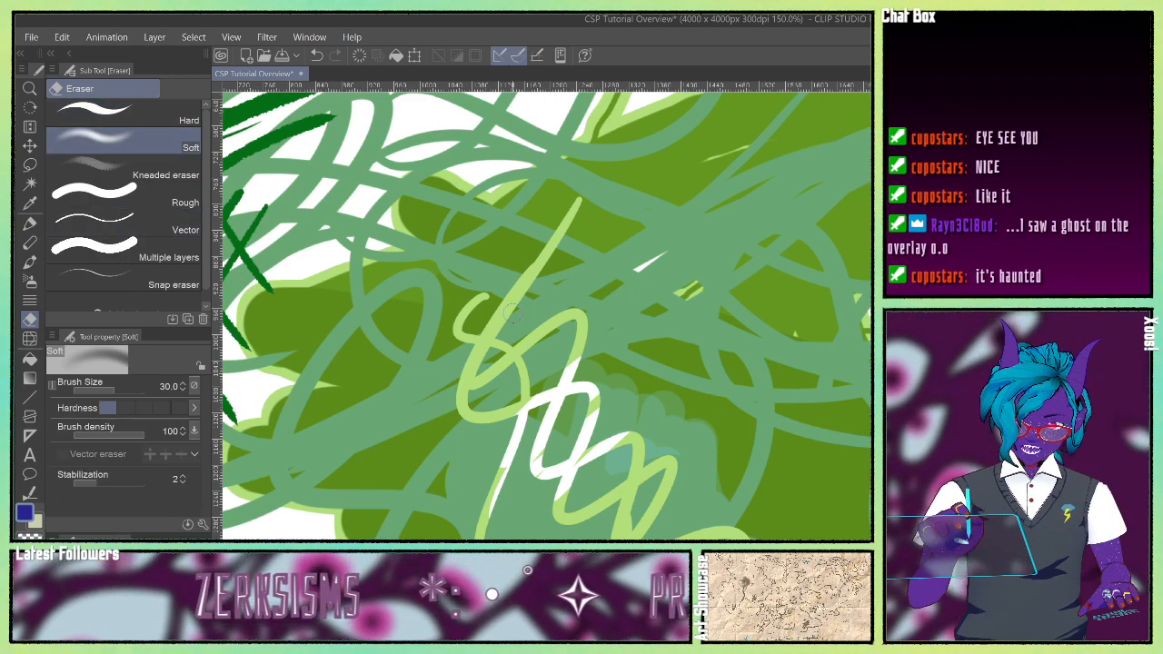
pyautogui.moveTo(643, 242)
pyautogui.mouseDown()
pyautogui.moveTo(794, 425)
pyautogui.moveTo(783, 472)
pyautogui.moveTo(858, 319)
pyautogui.mouseUp()
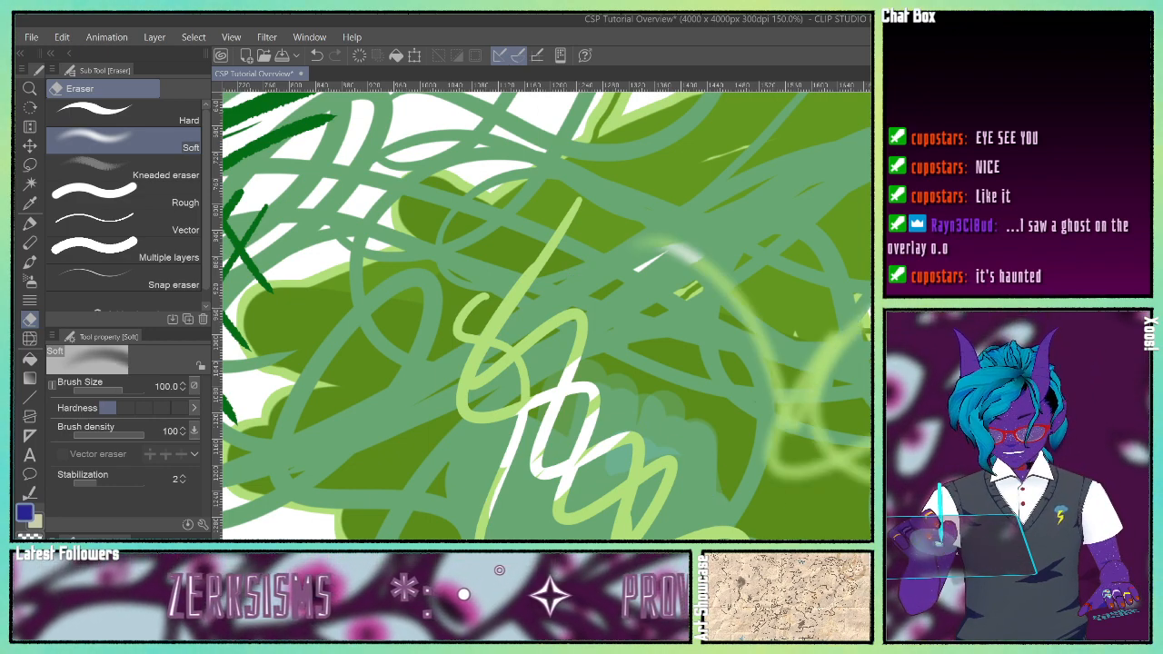
pyautogui.moveTo(854, 227)
pyautogui.mouseDown()
pyautogui.moveTo(831, 300)
pyautogui.moveTo(840, 264)
pyautogui.mouseUp()
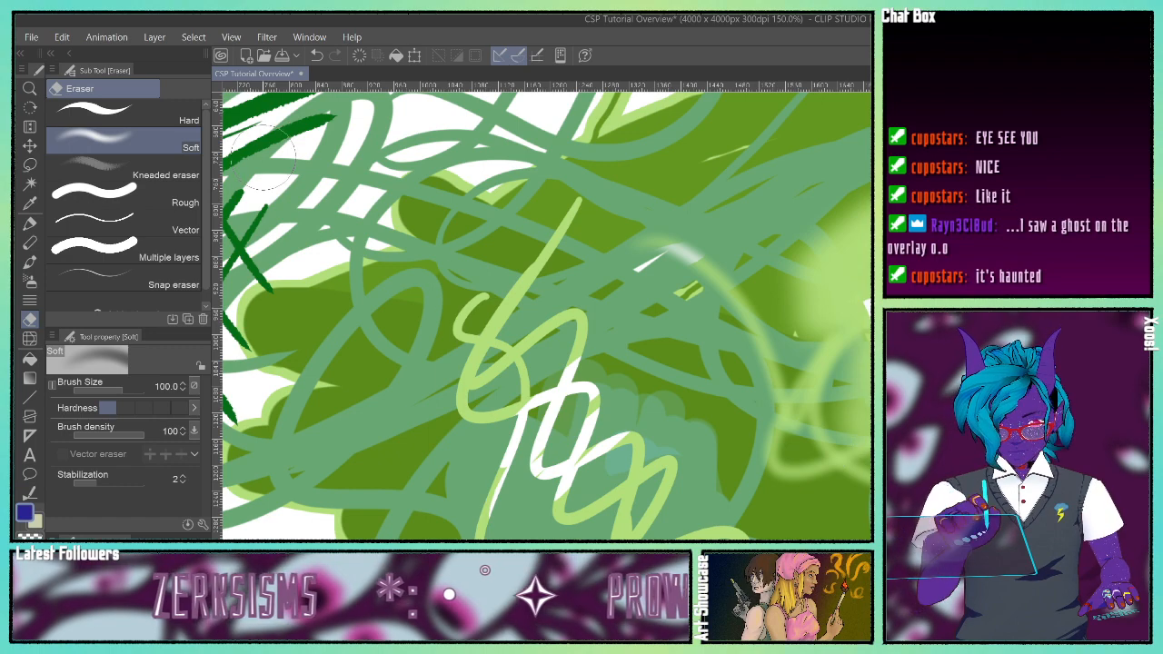
# Step: Fade the middle of the leaf-covered wash with the Kneaded eraser at size 151 and opacity 33
pyautogui.click(108, 169)
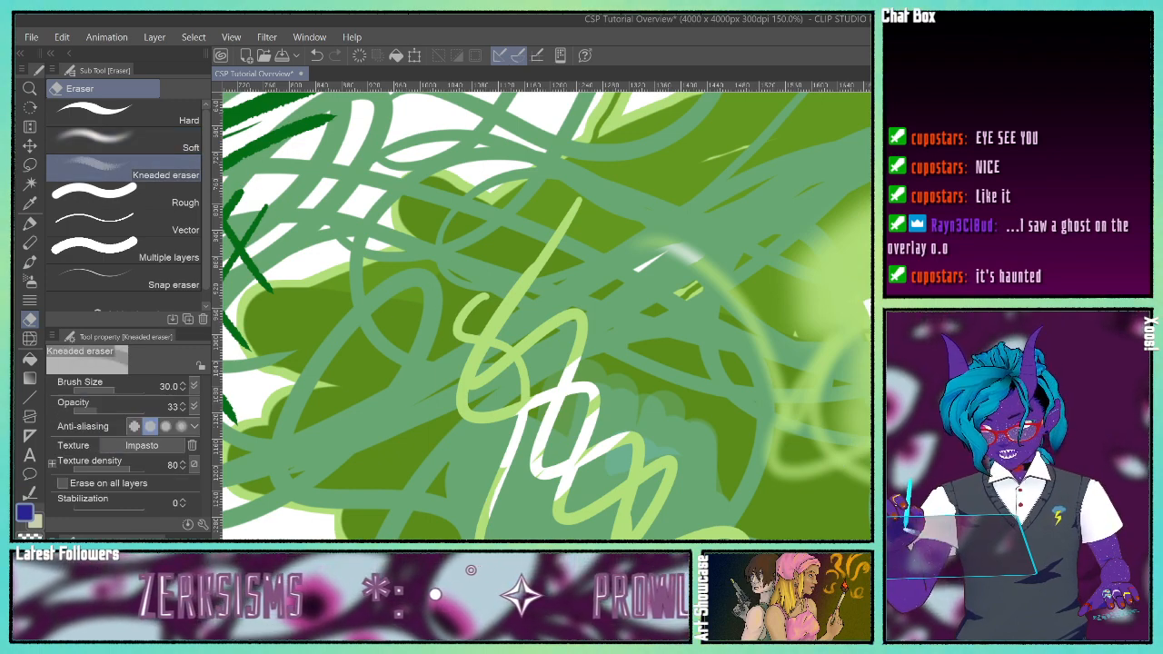
pyautogui.moveTo(836, 227); pyautogui.dragTo(272, 363)
pyautogui.moveTo(727, 273)
pyautogui.mouseDown()
pyautogui.moveTo(381, 363)
pyautogui.moveTo(336, 400)
pyautogui.mouseUp()
pyautogui.moveTo(260, 281); pyautogui.dragTo(267, 281)
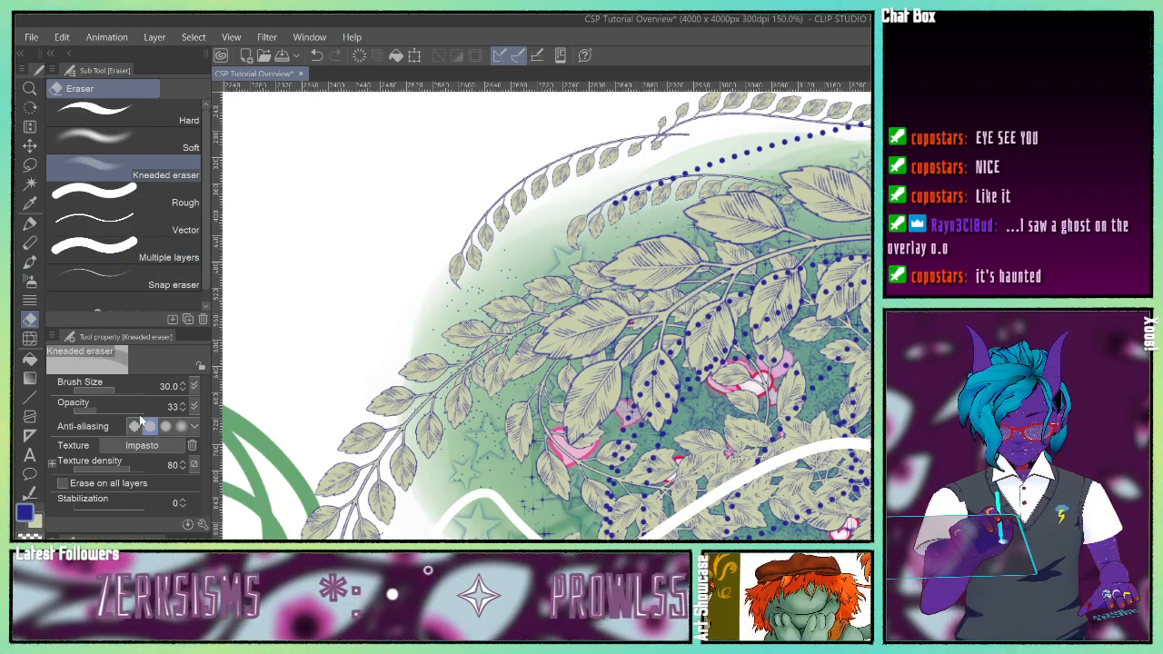
pyautogui.click(116, 389)
pyautogui.moveTo(117, 389); pyautogui.dragTo(126, 389)
pyautogui.moveTo(746, 331)
pyautogui.mouseDown()
pyautogui.moveTo(658, 376)
pyautogui.moveTo(554, 471)
pyautogui.moveTo(633, 476)
pyautogui.moveTo(813, 313)
pyautogui.mouseUp()
pyautogui.moveTo(799, 387)
pyautogui.mouseDown()
pyautogui.moveTo(671, 473)
pyautogui.moveTo(804, 405)
pyautogui.moveTo(762, 498)
pyautogui.mouseUp()
pyautogui.moveTo(732, 323); pyautogui.dragTo(588, 474)
pyautogui.moveTo(656, 354); pyautogui.dragTo(521, 559)
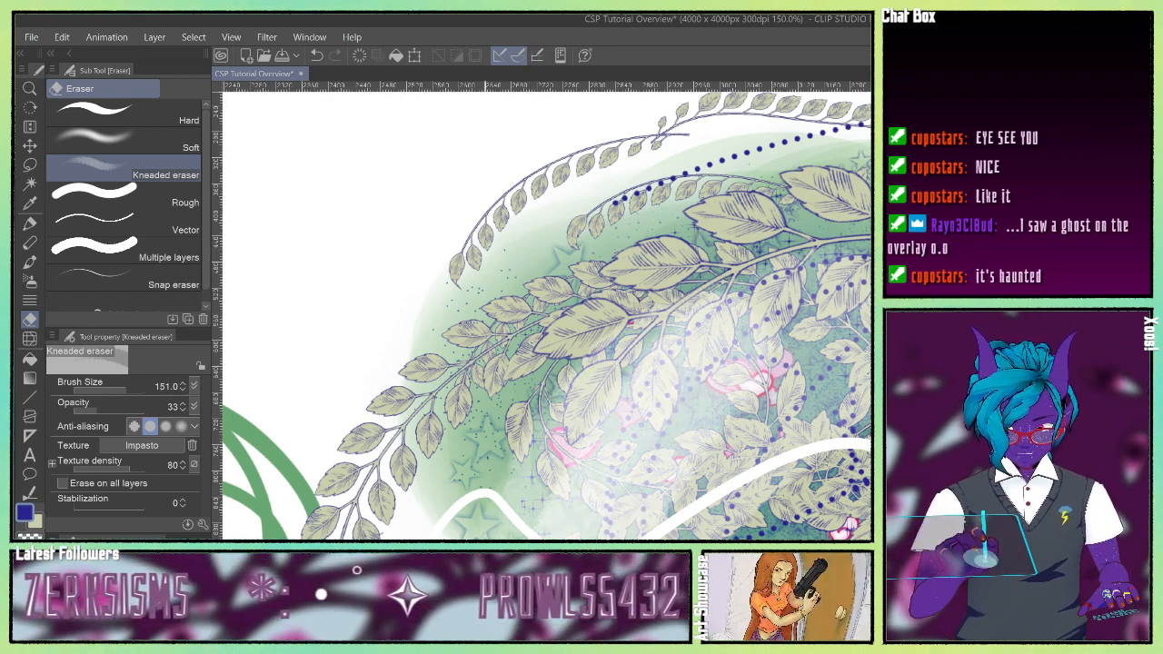
# Step: Soften the leaf artwork's lower area with diagonal Kneaded eraser strokes at brush size 151 and opacity 33
pyautogui.moveTo(627, 321); pyautogui.dragTo(491, 477)
pyautogui.moveTo(591, 307); pyautogui.dragTo(454, 514)
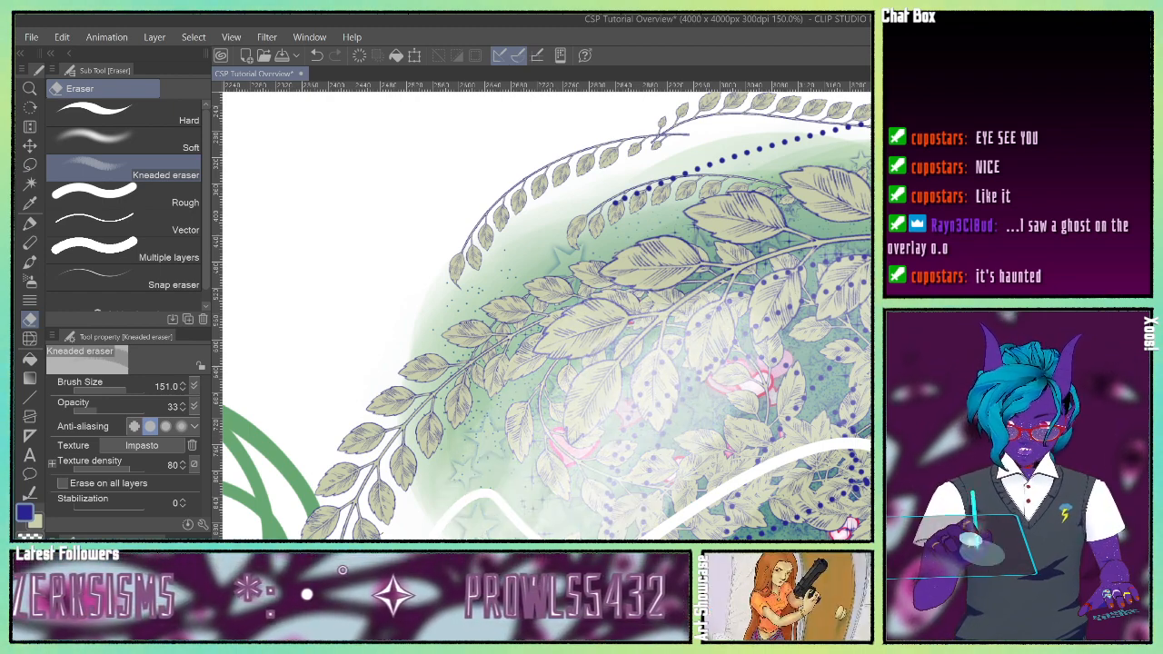
pyautogui.moveTo(543, 295); pyautogui.dragTo(405, 486)
pyautogui.moveTo(484, 336); pyautogui.dragTo(377, 513)
pyautogui.moveTo(416, 391); pyautogui.dragTo(313, 518)
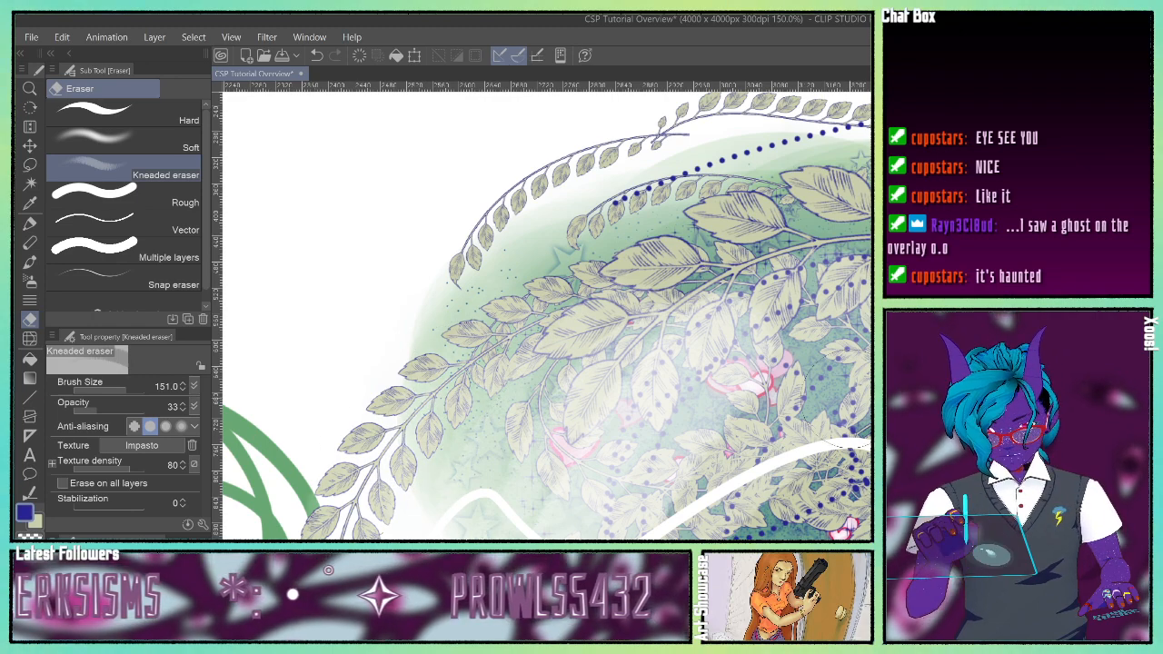
pyautogui.moveTo(832, 434); pyautogui.dragTo(738, 534)
pyautogui.moveTo(854, 487)
pyautogui.mouseDown()
pyautogui.moveTo(814, 536)
pyautogui.moveTo(774, 536)
pyautogui.mouseUp()
pyautogui.moveTo(813, 474)
pyautogui.mouseDown()
pyautogui.moveTo(750, 537)
pyautogui.moveTo(768, 537)
pyautogui.mouseUp()
pyautogui.moveTo(764, 454); pyautogui.dragTo(668, 536)
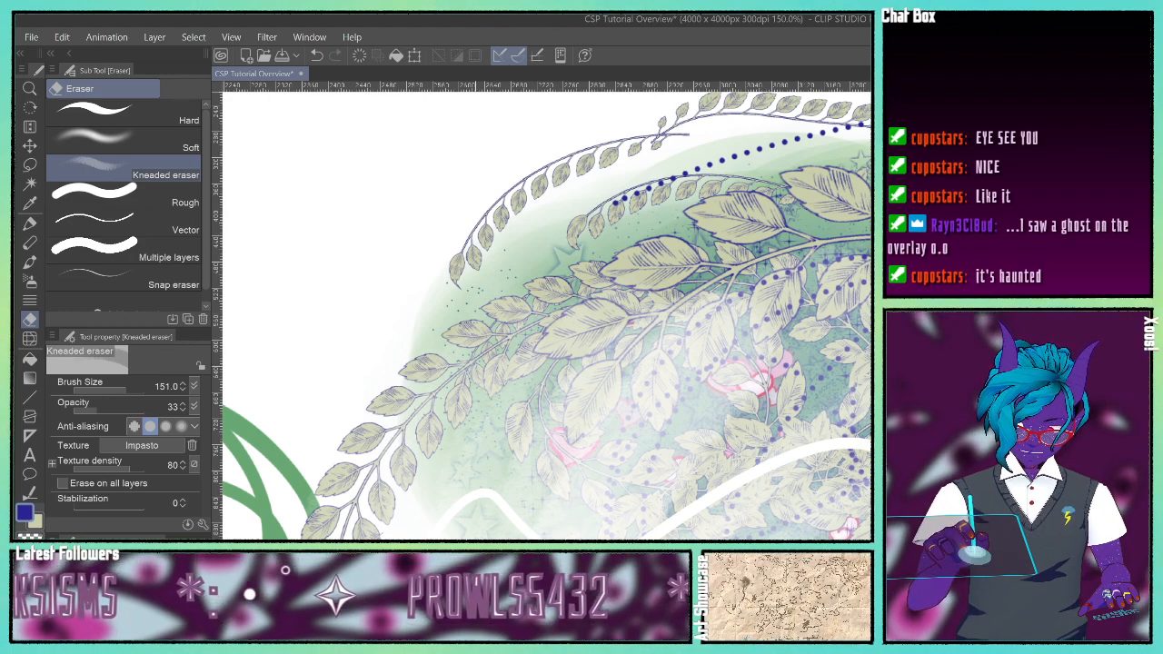
pyautogui.moveTo(727, 455); pyautogui.dragTo(641, 513)
pyautogui.moveTo(804, 472); pyautogui.dragTo(754, 532)
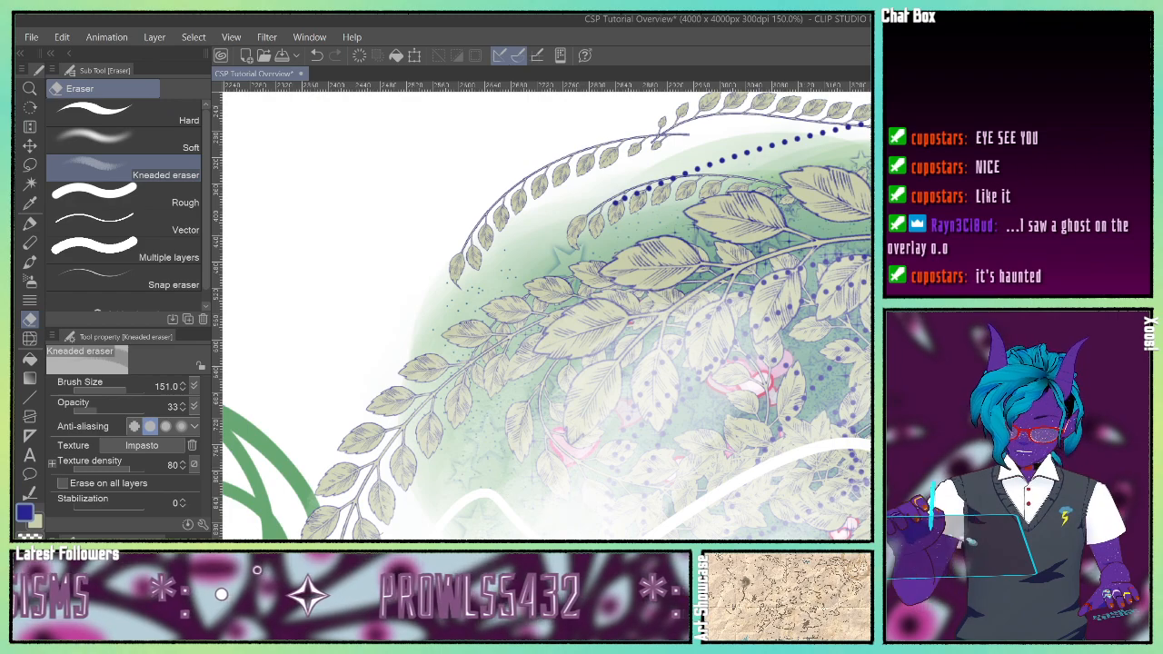
# Step: Paint rough texture over the green scribbles and the leaf artwork with the Grunge Cardboard pen at size 1000
pyautogui.moveTo(300, 427); pyautogui.dragTo(782, 218)
pyautogui.moveTo(318, 309); pyautogui.dragTo(782, 318)
pyautogui.moveTo(509, 255)
pyautogui.mouseDown()
pyautogui.moveTo(718, 373)
pyautogui.moveTo(523, 373)
pyautogui.moveTo(481, 277)
pyautogui.moveTo(536, 274)
pyautogui.mouseUp()
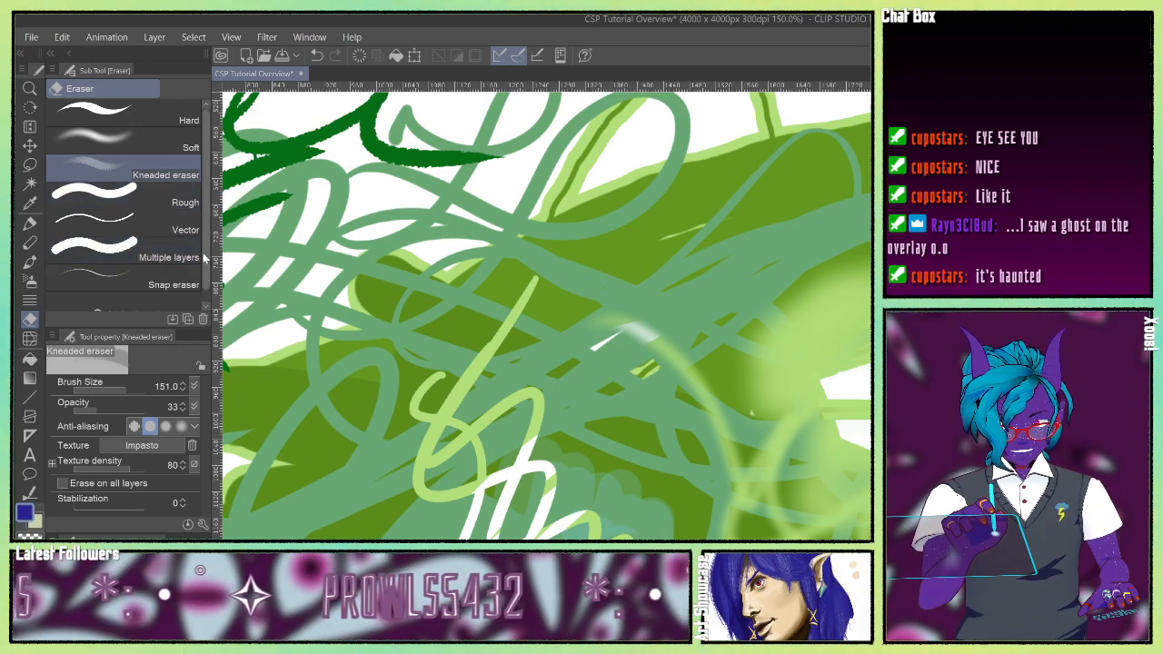
pyautogui.scroll(-1, 163, 273)
pyautogui.scroll(1, 154, 280)
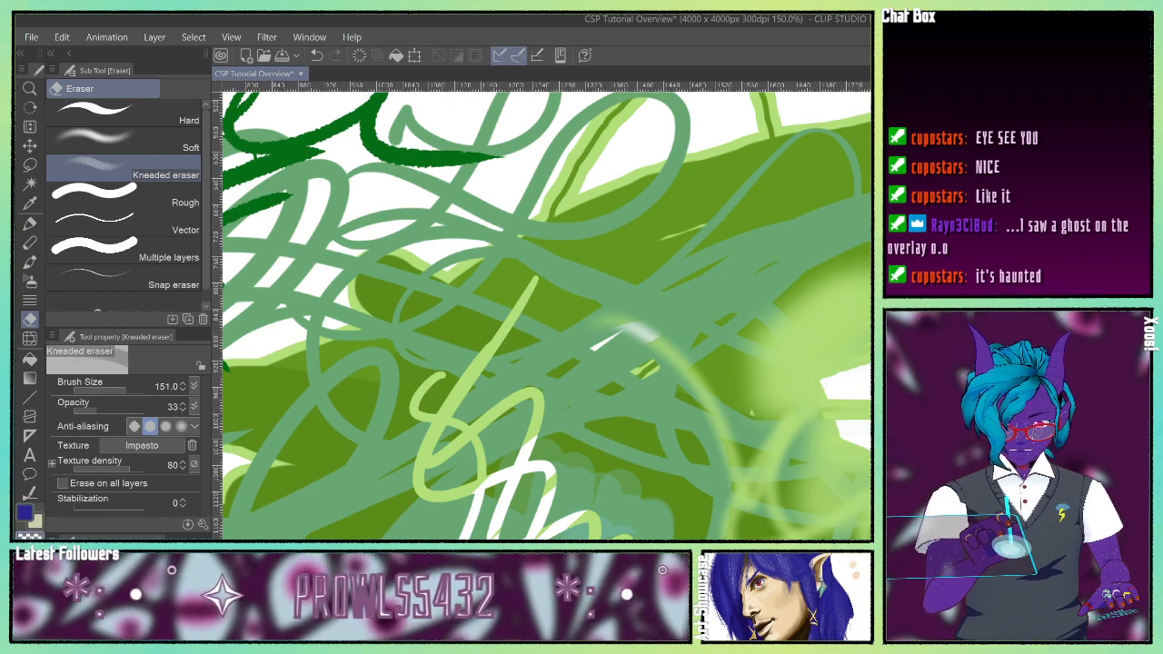
pyautogui.click(30, 222)
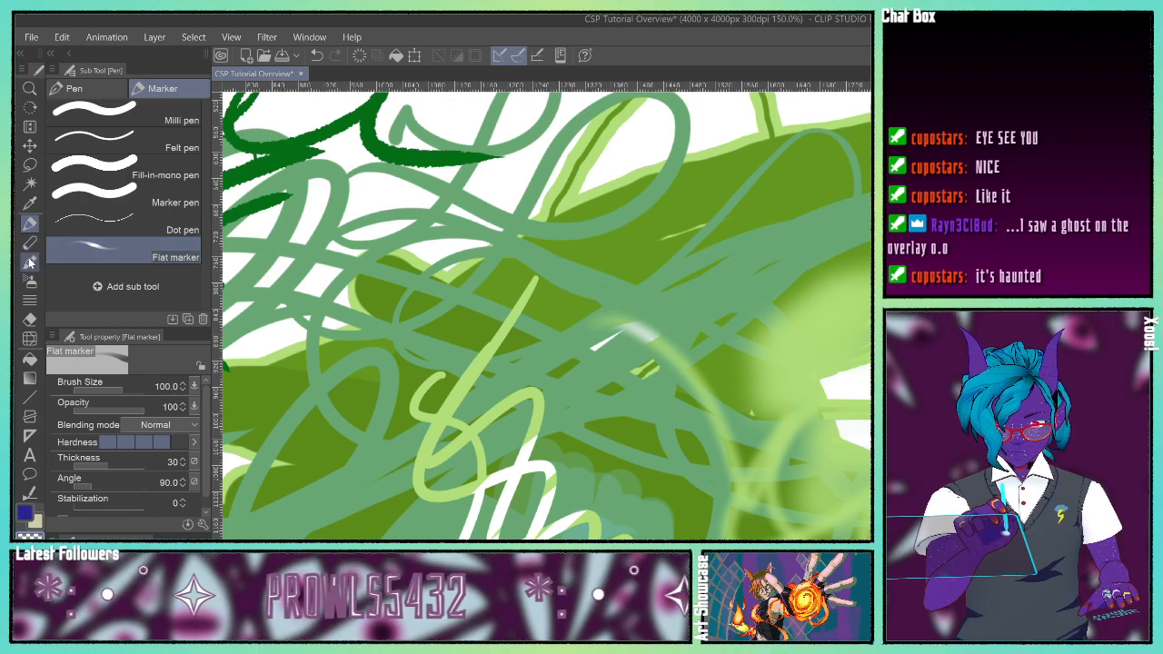
pyautogui.click(91, 91)
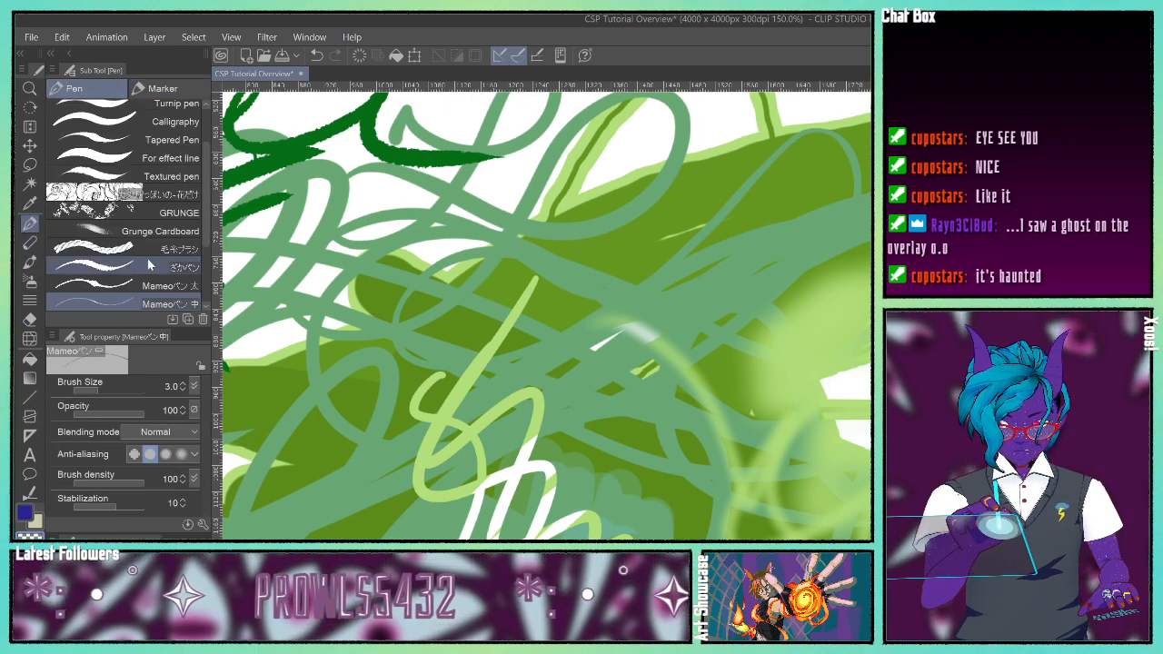
pyautogui.click(95, 234)
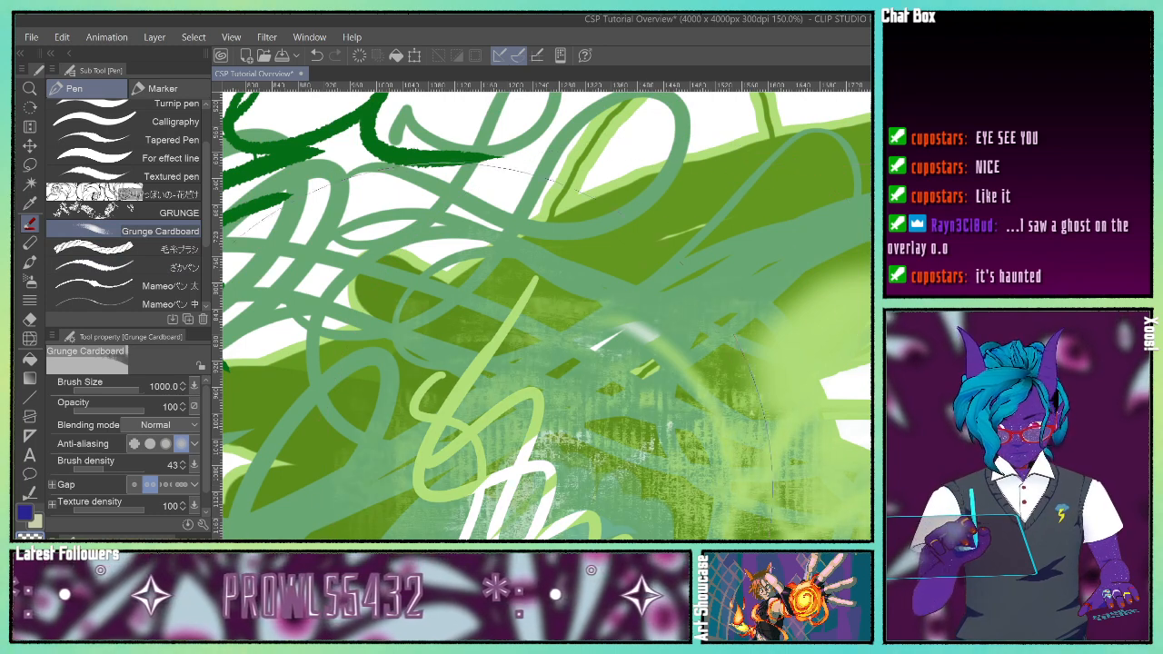
pyautogui.hscroll(10, 545, 314)
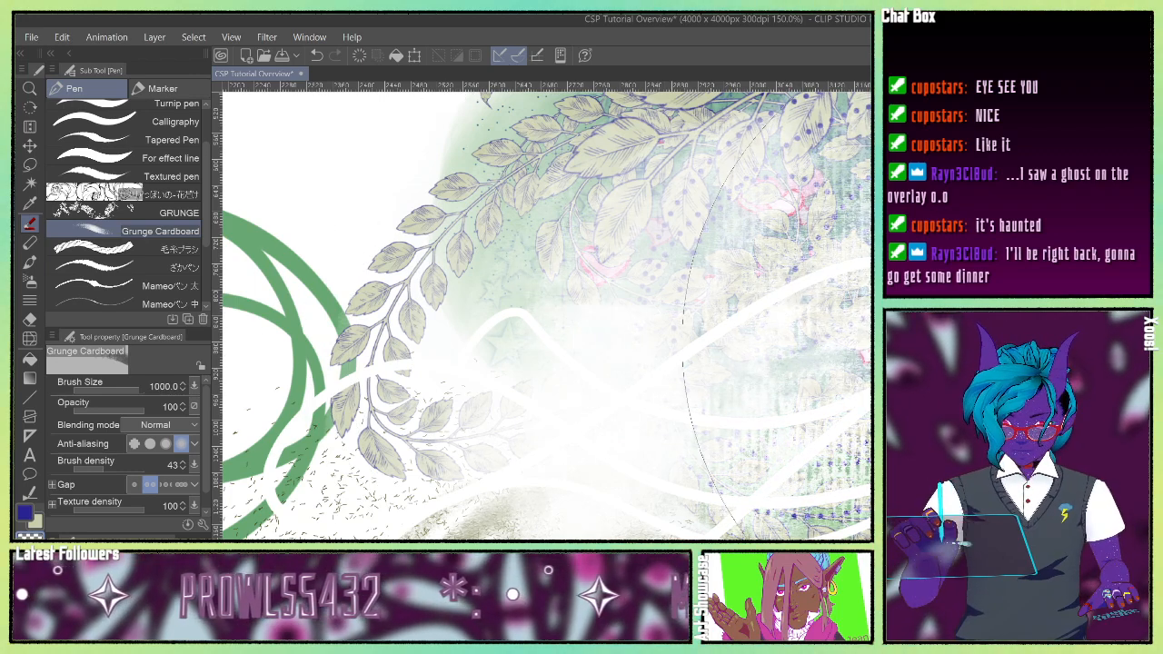
# Step: Paint light-green flower outlines across the lower green area with the floral pattern pen at particle size 300
pyautogui.click(94, 194)
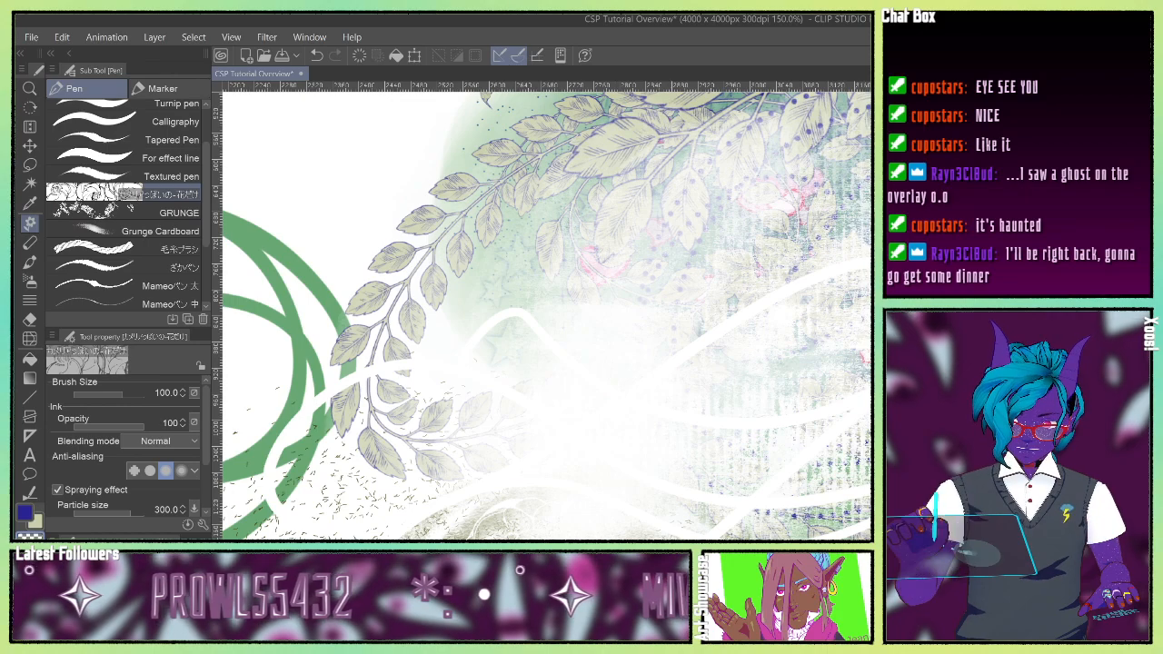
pyautogui.moveTo(273, 518)
pyautogui.mouseDown()
pyautogui.moveTo(636, 163)
pyautogui.moveTo(854, 100)
pyautogui.mouseUp()
pyautogui.moveTo(572, 431)
pyautogui.mouseDown()
pyautogui.moveTo(477, 509)
pyautogui.moveTo(755, 427)
pyautogui.moveTo(431, 495)
pyautogui.mouseUp()
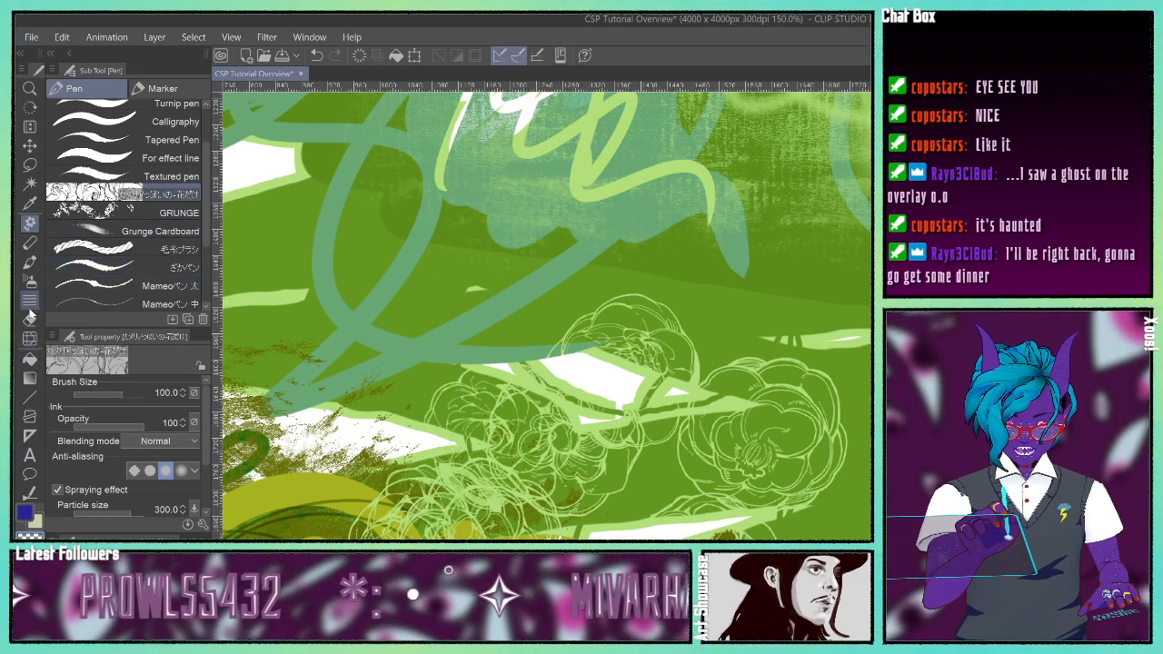
# Step: Smear the green scribbles beside the dark cross-hatching with the Blend sub tool at brush size 1000
pyautogui.click(30, 357)
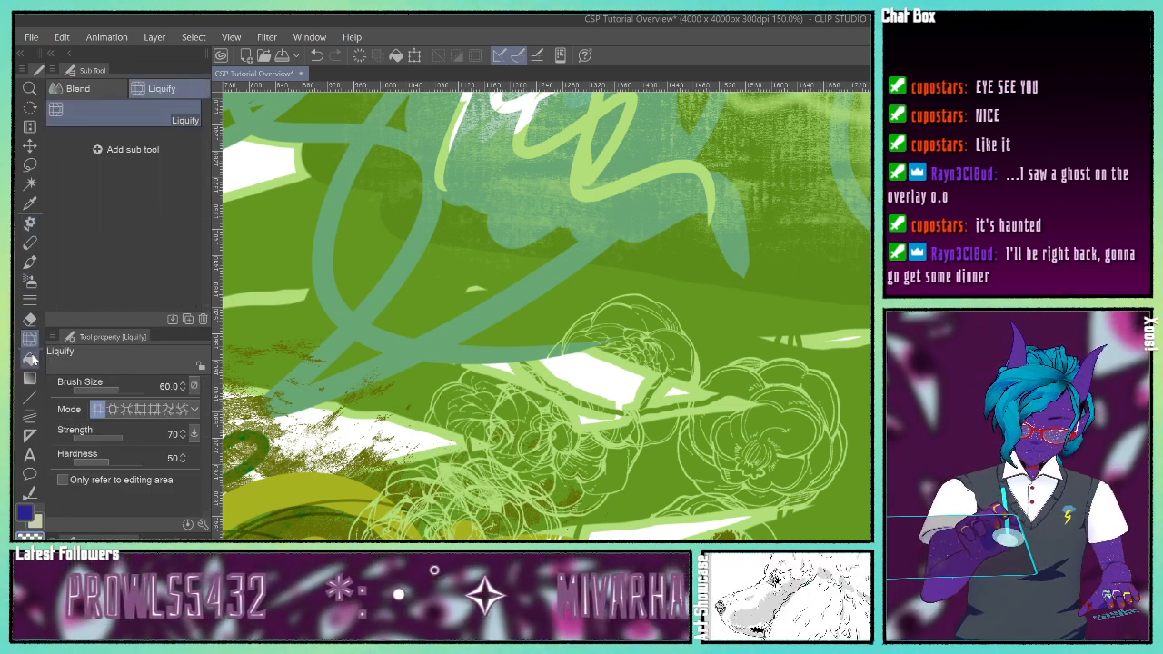
pyautogui.click(74, 88)
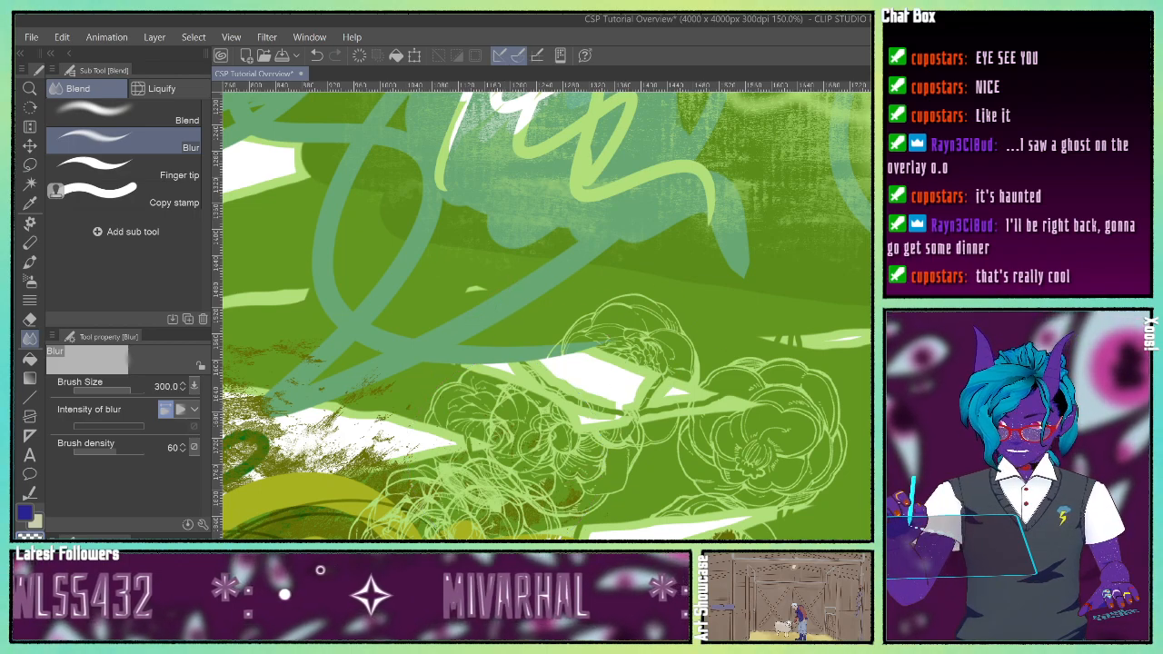
pyautogui.moveTo(400, 109); pyautogui.dragTo(654, 536)
pyautogui.moveTo(364, 409); pyautogui.dragTo(545, 240)
pyautogui.moveTo(382, 364)
pyautogui.mouseDown()
pyautogui.moveTo(804, 239)
pyautogui.moveTo(273, 536)
pyautogui.moveTo(227, 239)
pyautogui.moveTo(327, 174)
pyautogui.moveTo(293, 275)
pyautogui.moveTo(314, 291)
pyautogui.mouseUp()
pyautogui.click(105, 118)
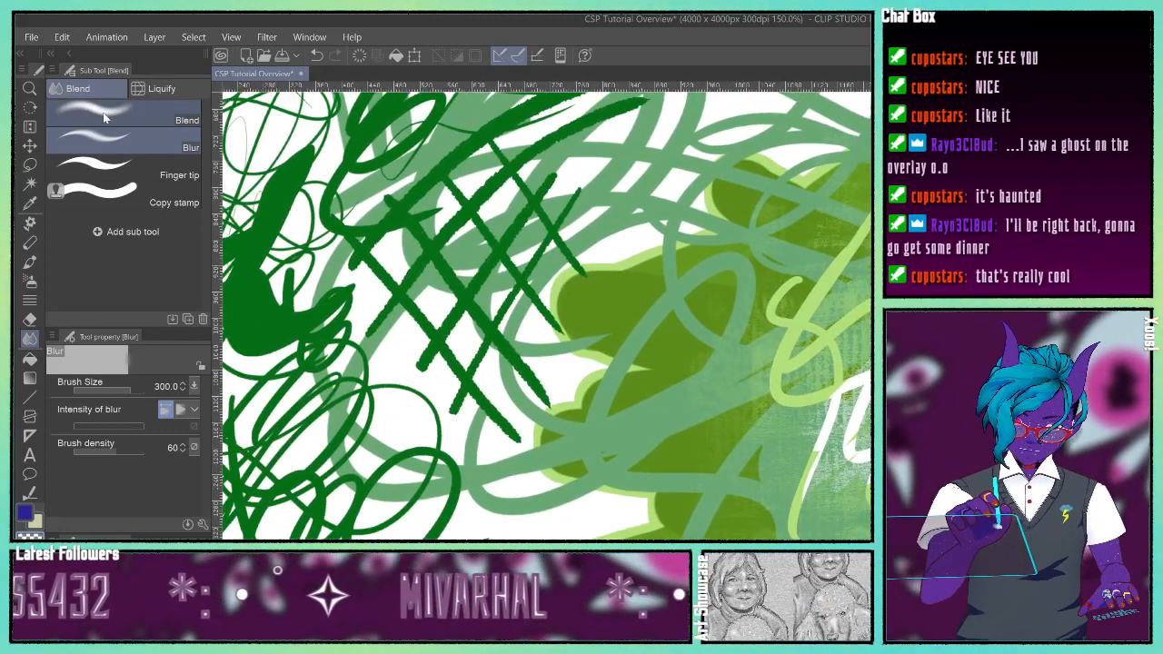
pyautogui.moveTo(760, 384); pyautogui.dragTo(722, 457)
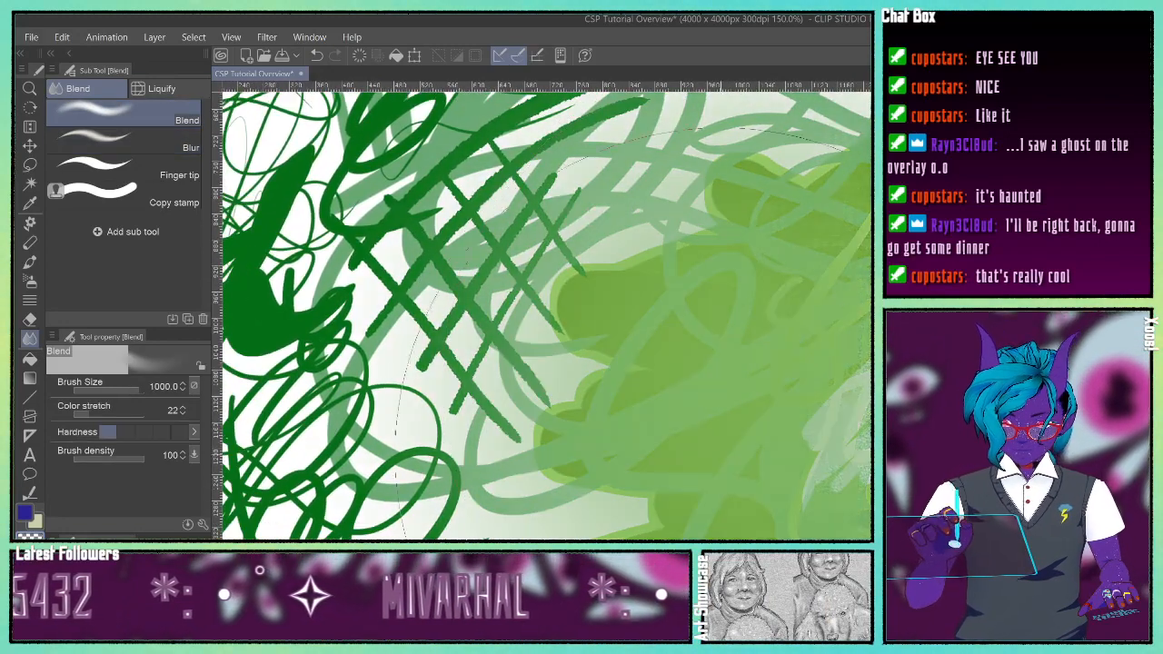
# Step: Soften the dark cross-hatching and the loops below it with the Blur sub tool at brush size 300
pyautogui.click(128, 147)
pyautogui.moveTo(532, 232)
pyautogui.mouseDown()
pyautogui.moveTo(545, 207)
pyautogui.moveTo(425, 457)
pyautogui.moveTo(458, 385)
pyautogui.moveTo(495, 225)
pyautogui.moveTo(425, 582)
pyautogui.mouseUp()
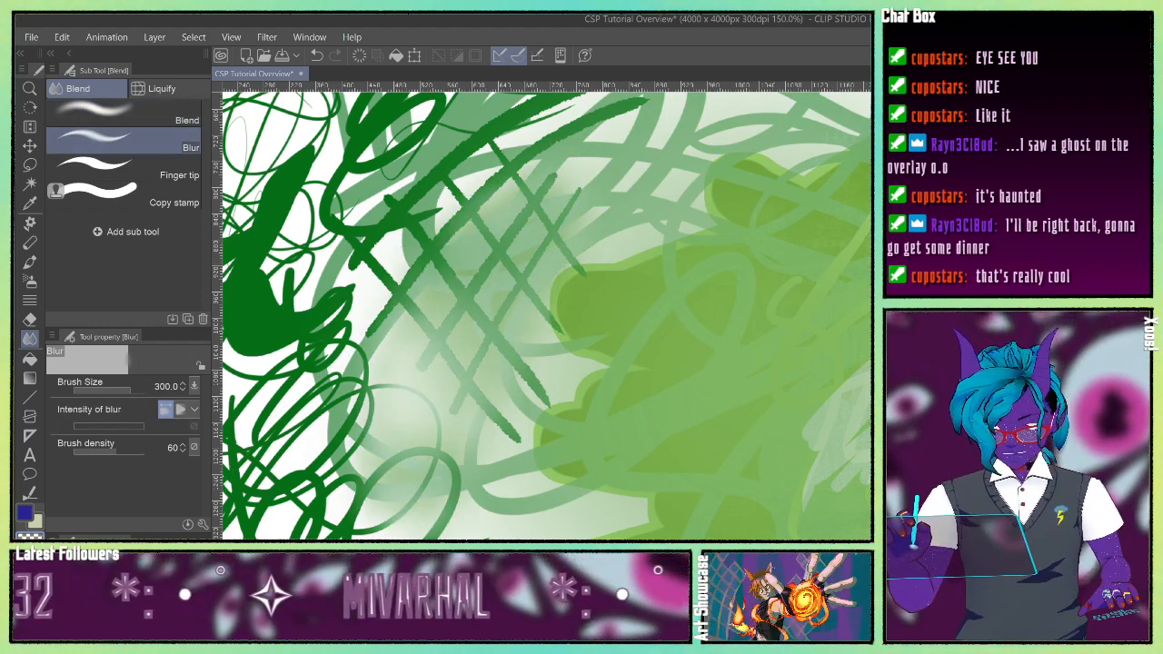
pyautogui.moveTo(567, 518)
pyautogui.mouseDown()
pyautogui.moveTo(490, 532)
pyautogui.moveTo(469, 586)
pyautogui.mouseUp()
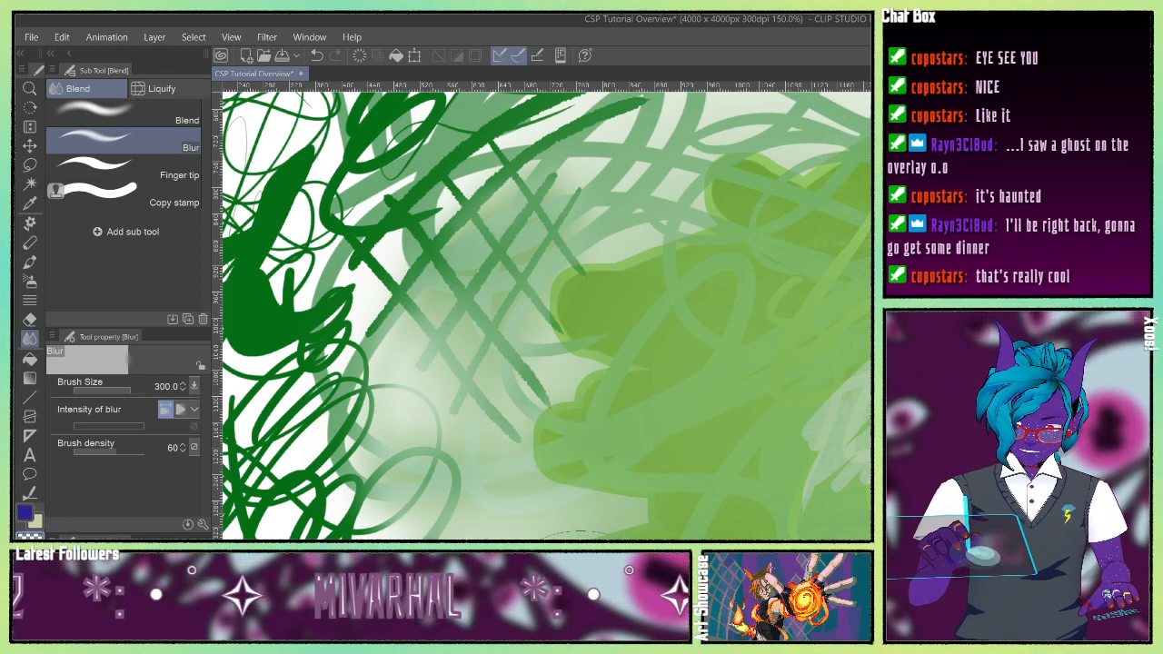
# Step: Try to set a Copy stamp source on the leaf artwork and set the stamp's brush density to 47
pyautogui.moveTo(817, 227); pyautogui.dragTo(255, 437)
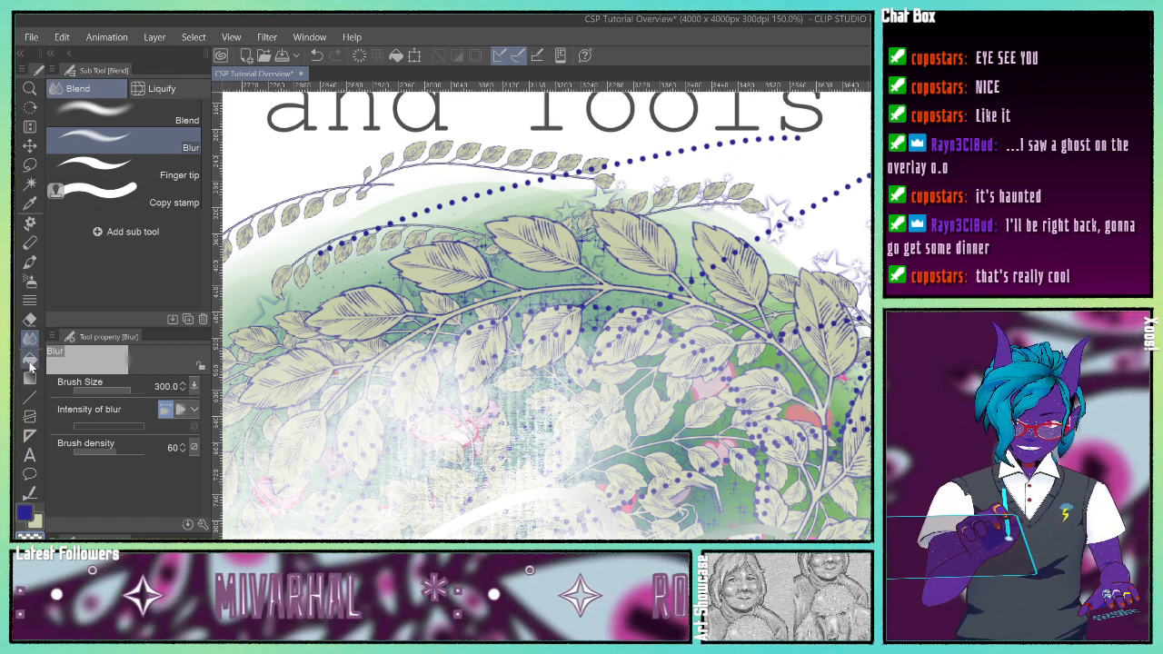
pyautogui.click(106, 181)
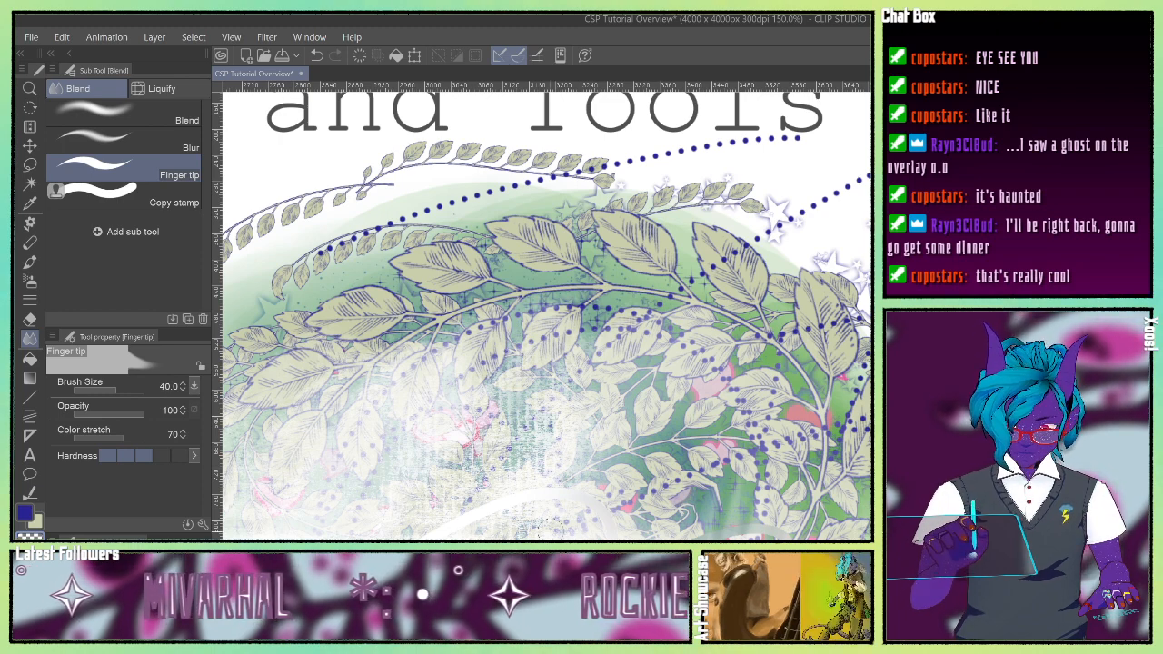
pyautogui.click(130, 201)
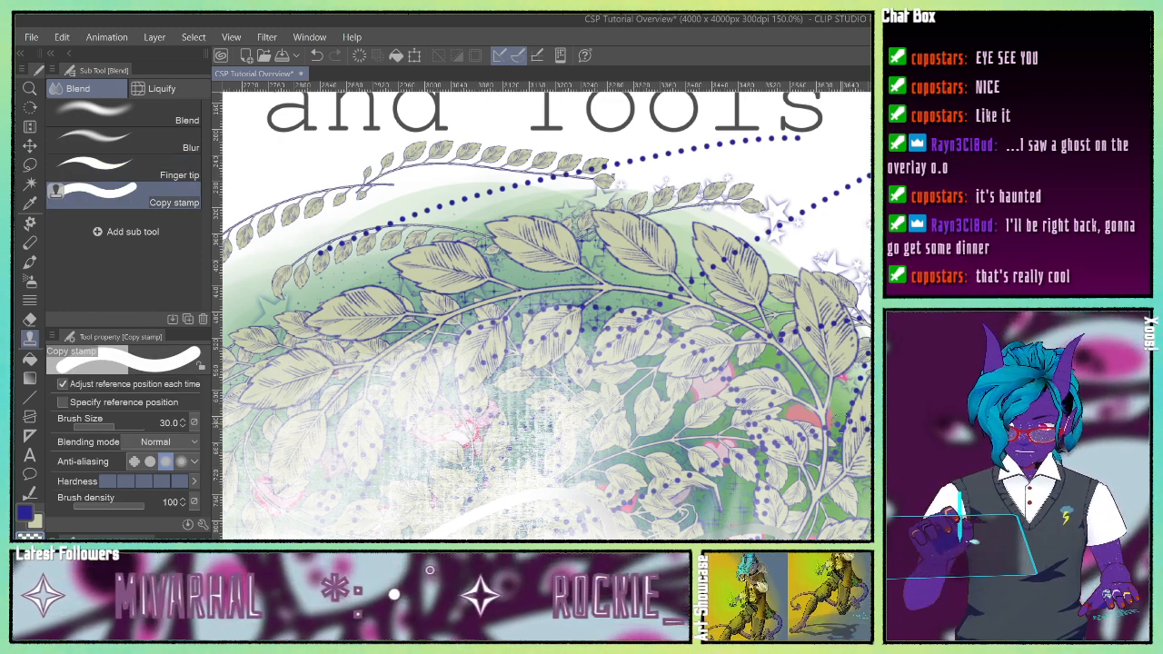
pyautogui.keyDown('alt'); pyautogui.click(637, 404); pyautogui.keyUp('alt')
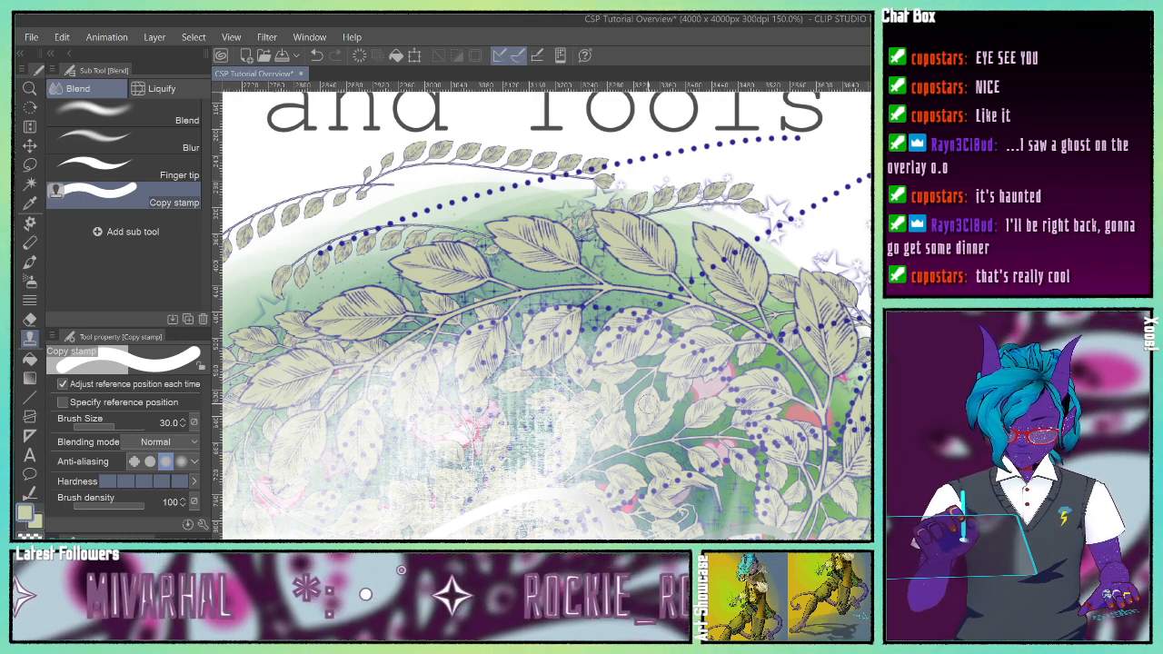
pyautogui.click(643, 401)
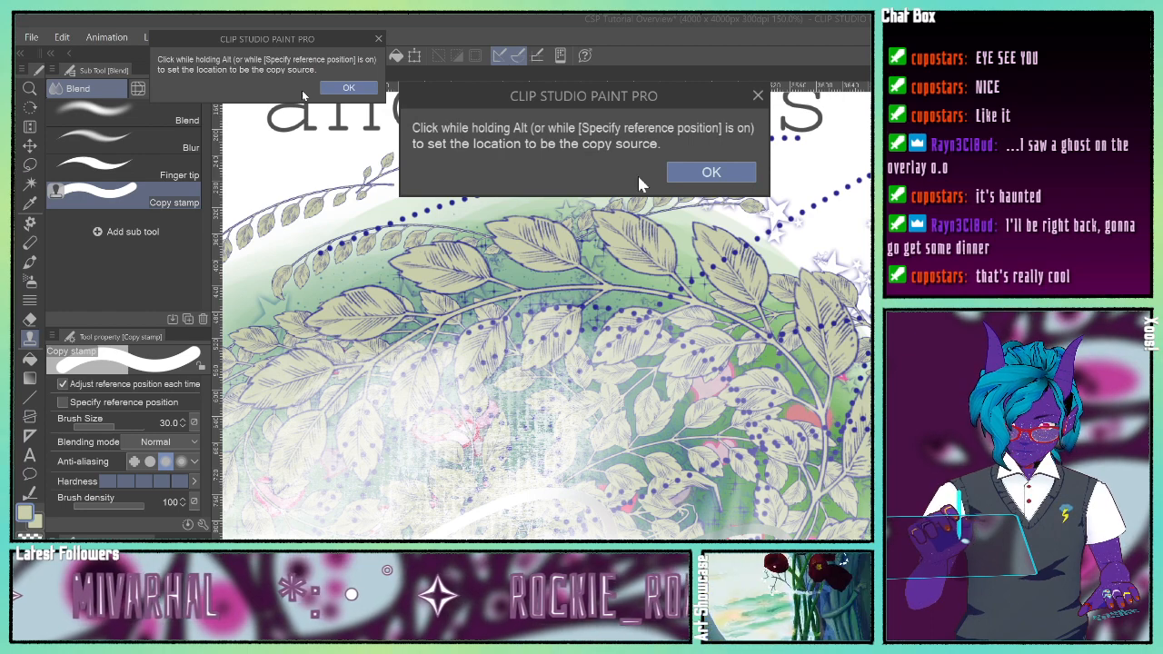
pyautogui.click(742, 176)
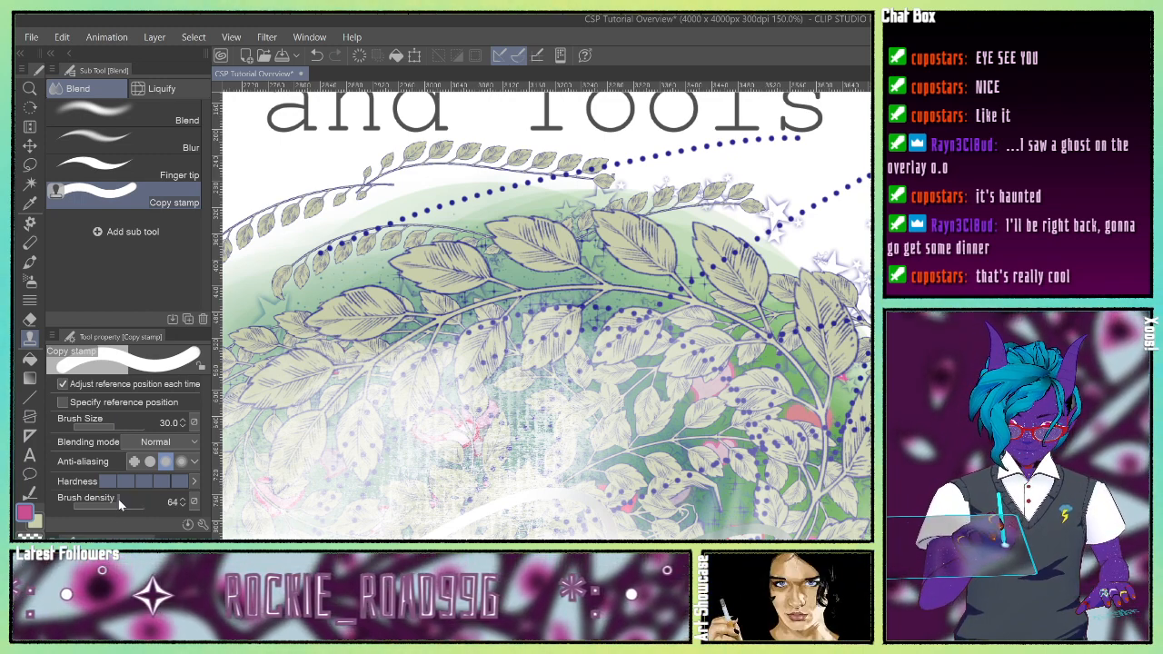
pyautogui.moveTo(118, 499); pyautogui.dragTo(106, 502)
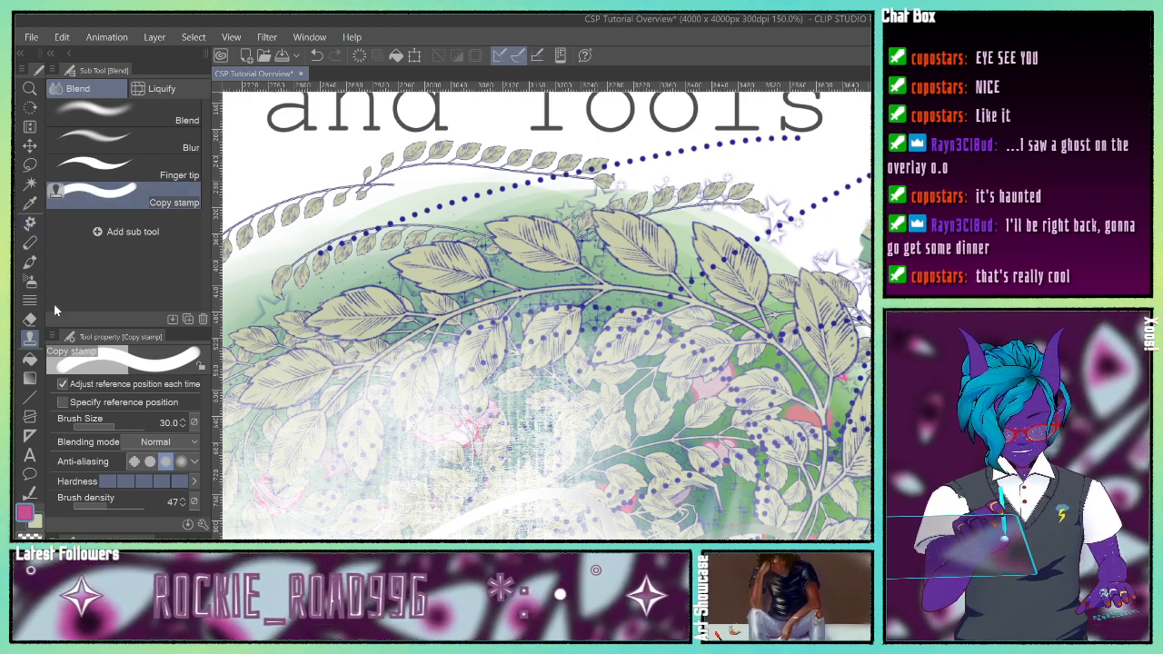
# Step: Push the paint below the green area upward with Liquify at brush size 300 and strength 70
pyautogui.click(161, 88)
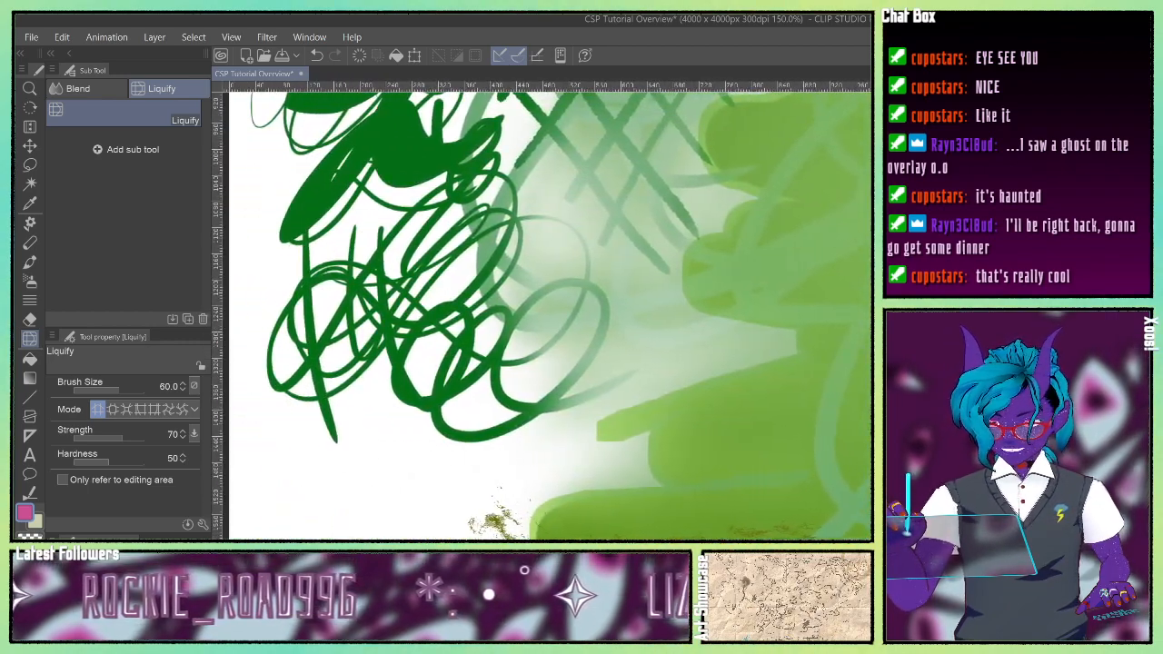
pyautogui.hotkey('ctrl', '-')
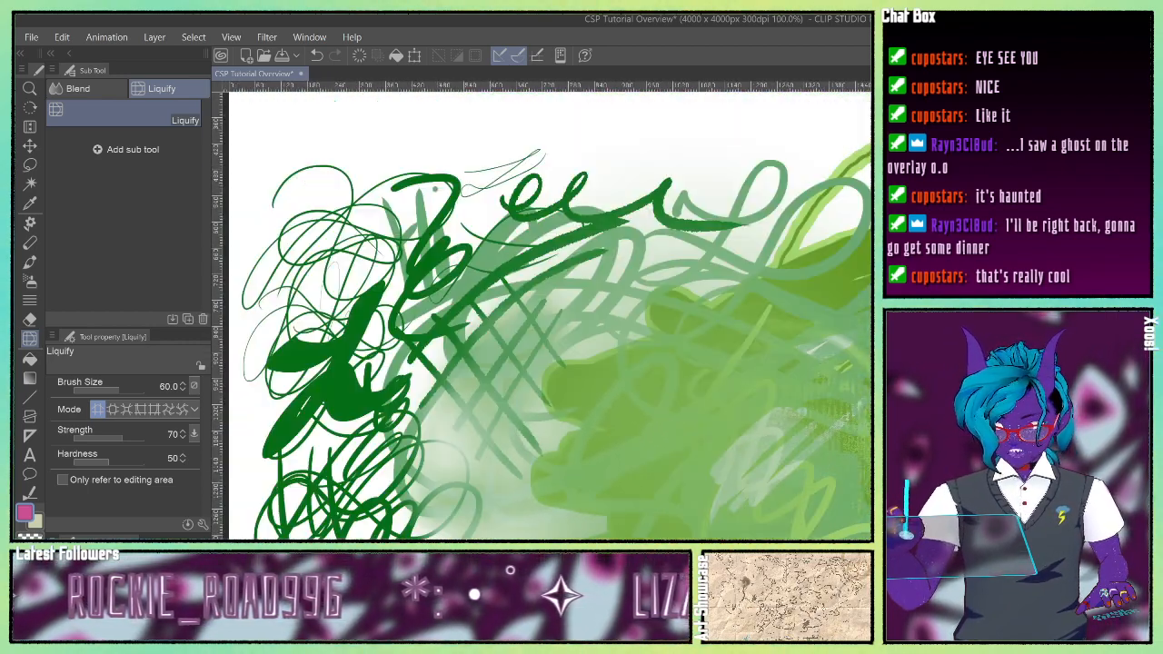
pyautogui.hotkey('ctrl', '-')
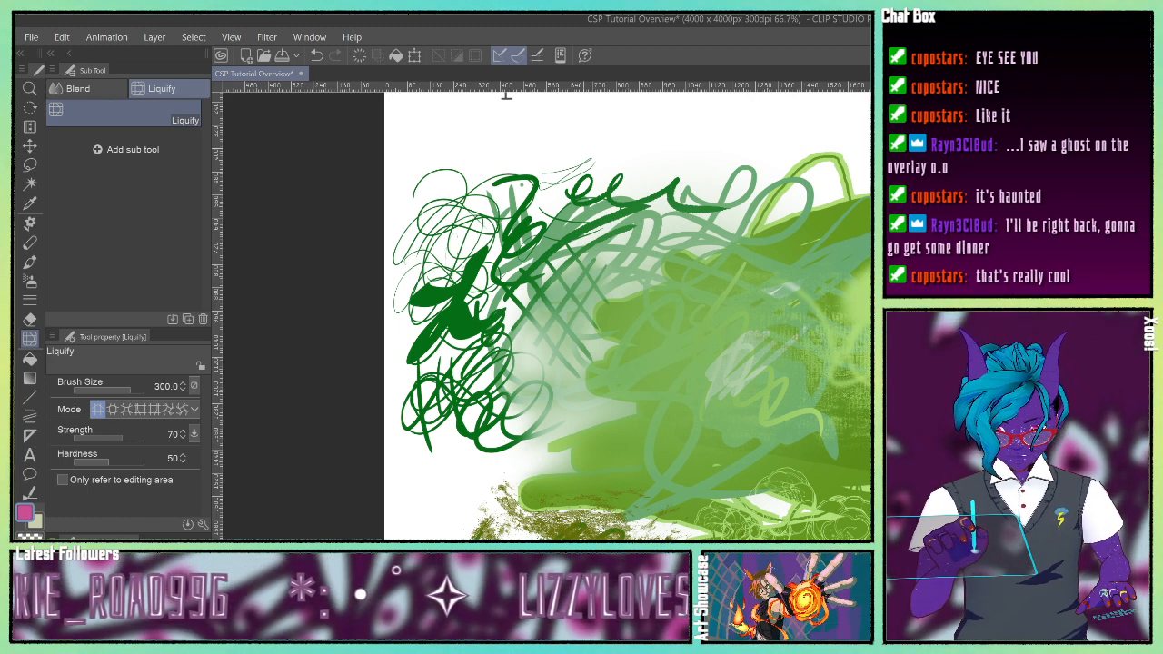
pyautogui.moveTo(589, 532)
pyautogui.mouseDown()
pyautogui.moveTo(600, 373)
pyautogui.moveTo(623, 293)
pyautogui.mouseUp()
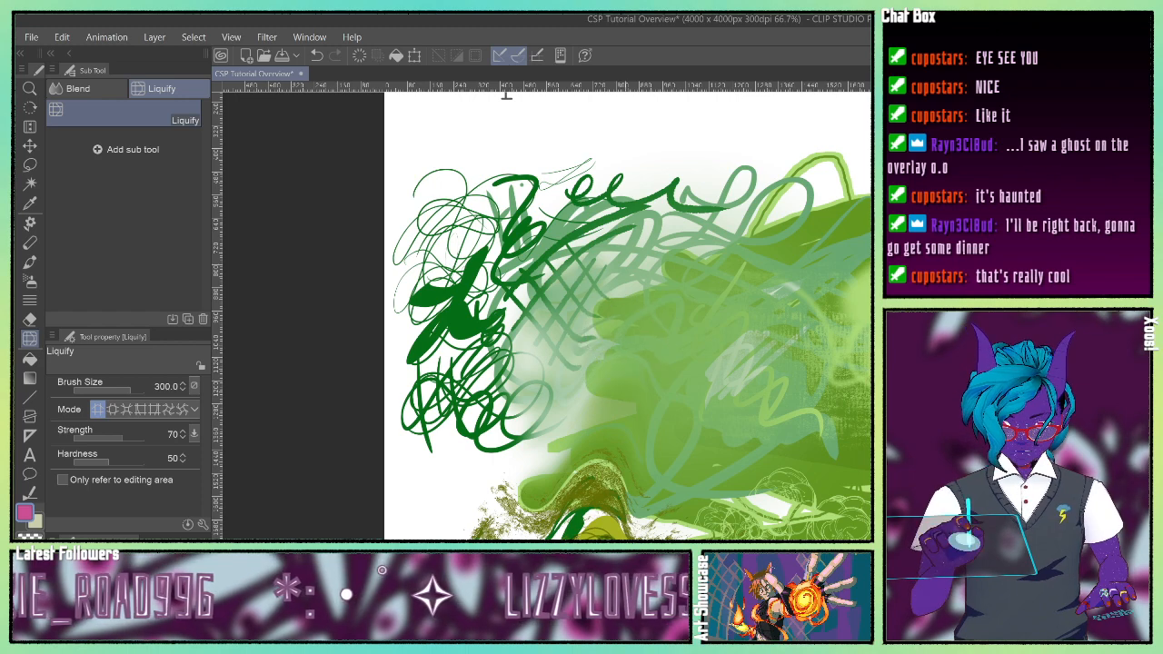
pyautogui.moveTo(632, 509); pyautogui.dragTo(681, 343)
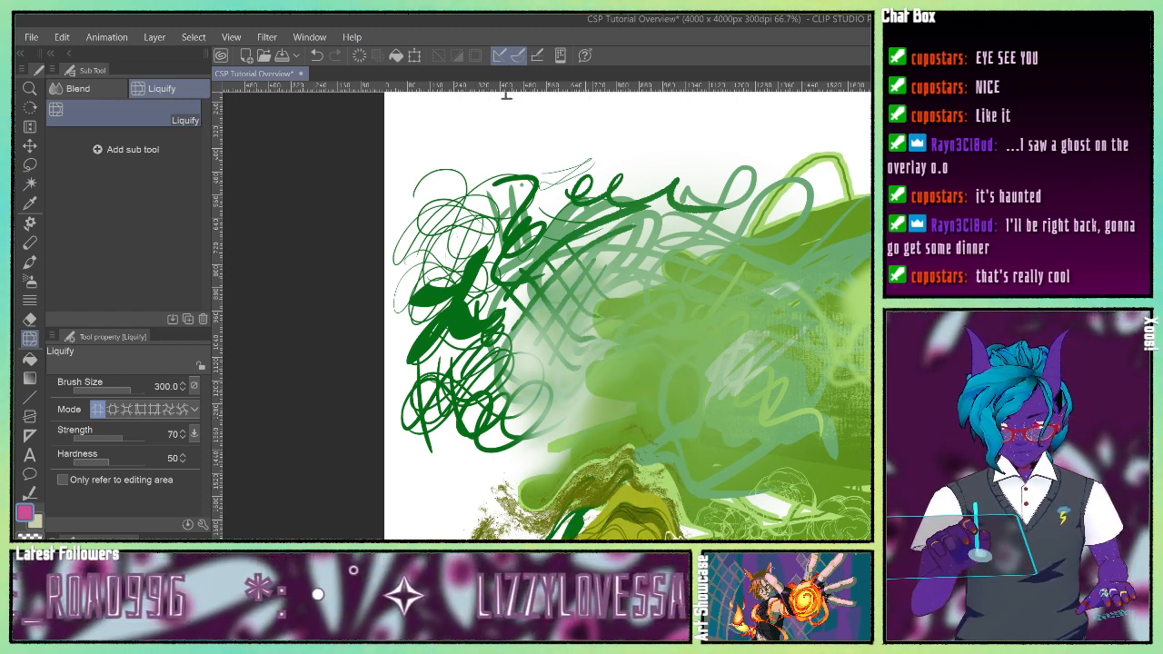
# Step: Warp the light-green squiggle and the paint around it with Liquify's expand, pinch and push-left modes
pyautogui.click(110, 410)
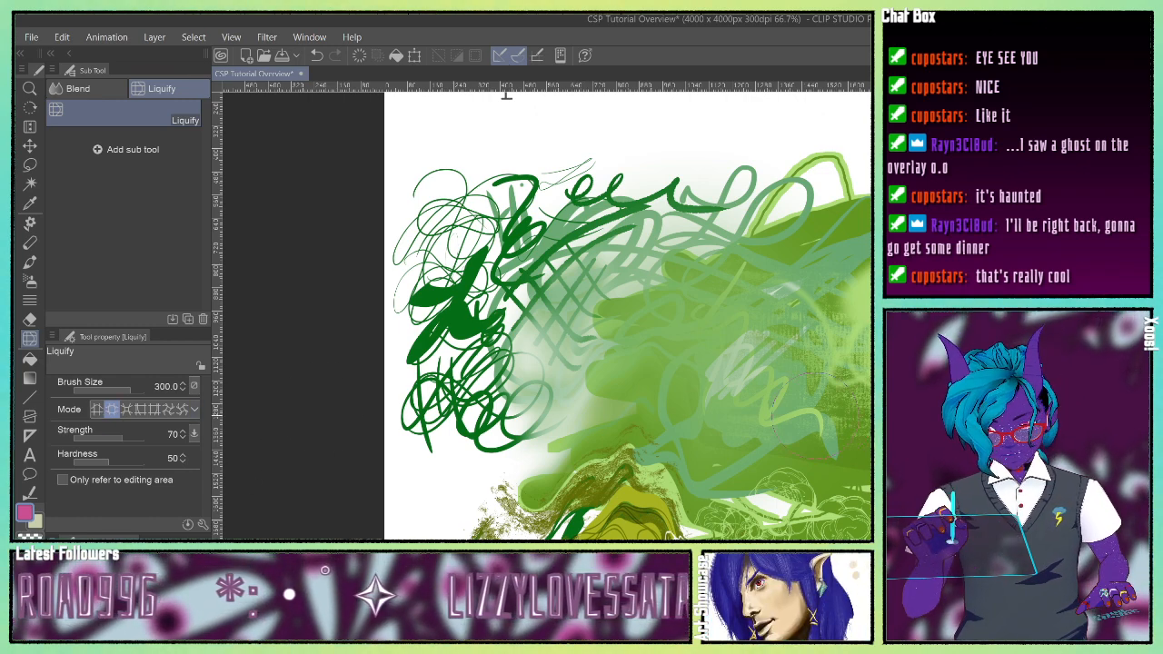
pyautogui.moveTo(786, 400); pyautogui.dragTo(787, 399)
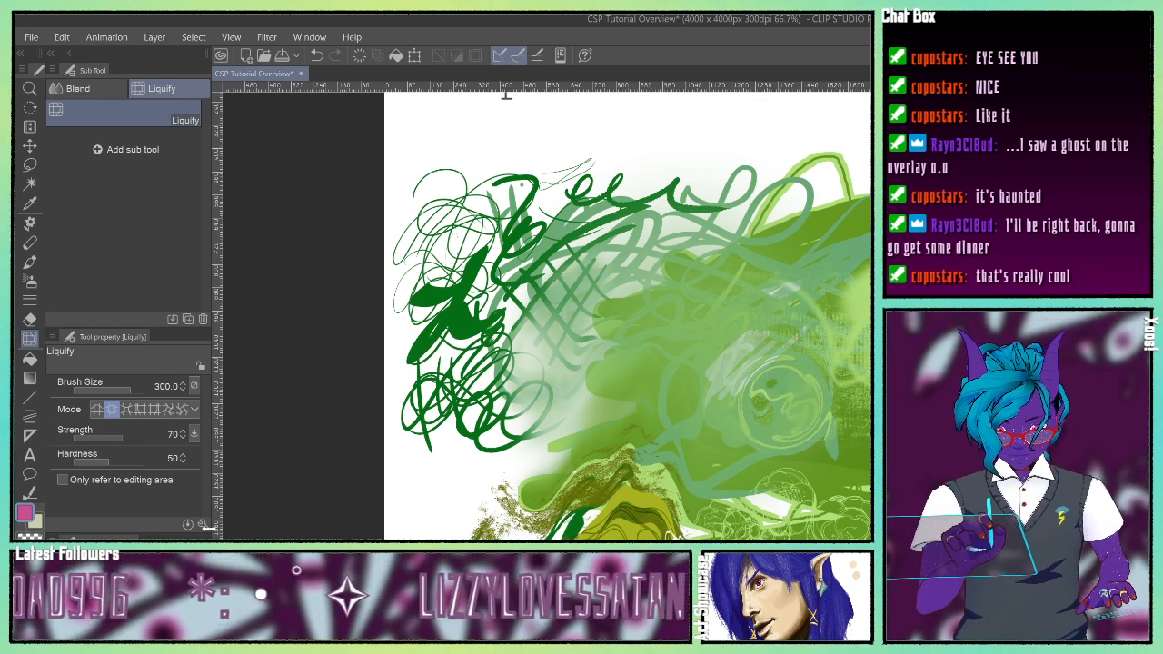
pyautogui.click(126, 410)
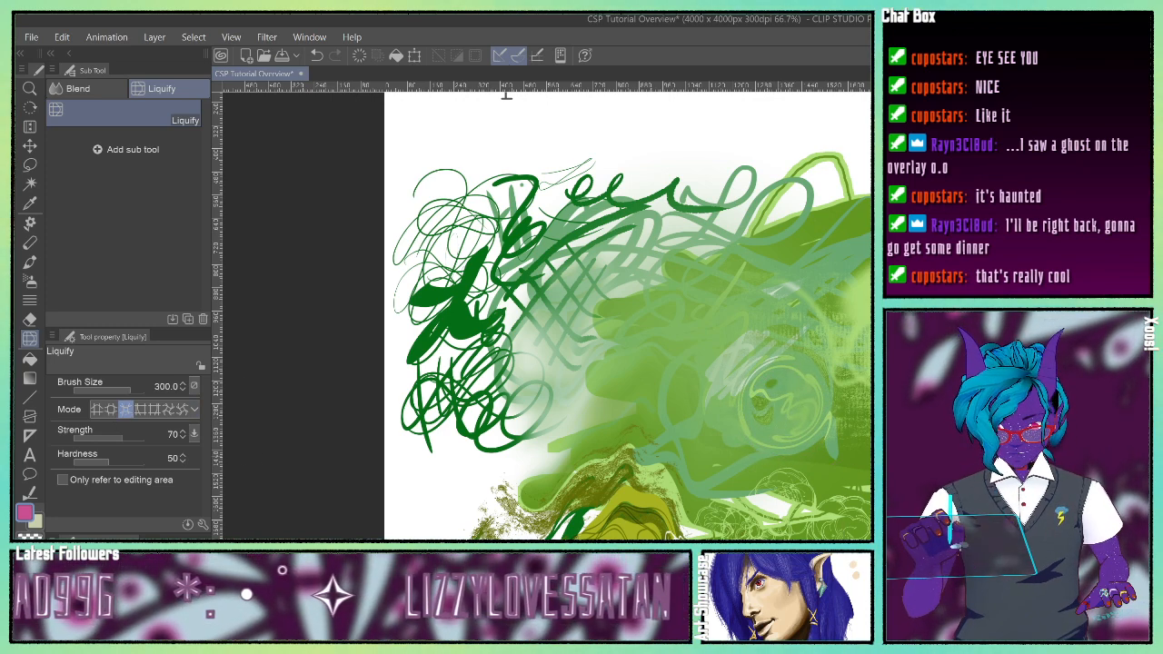
pyautogui.moveTo(805, 511); pyautogui.dragTo(805, 512)
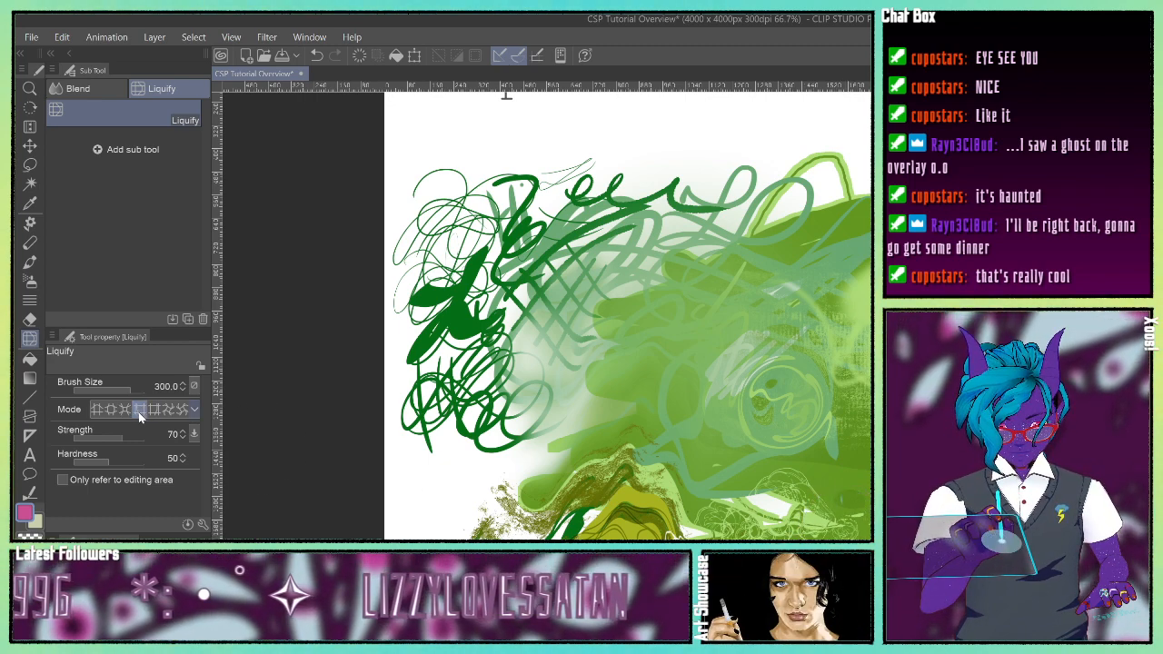
pyautogui.moveTo(854, 490)
pyautogui.mouseDown()
pyautogui.moveTo(491, 482)
pyautogui.moveTo(636, 527)
pyautogui.moveTo(845, 504)
pyautogui.moveTo(518, 504)
pyautogui.moveTo(827, 499)
pyautogui.mouseUp()
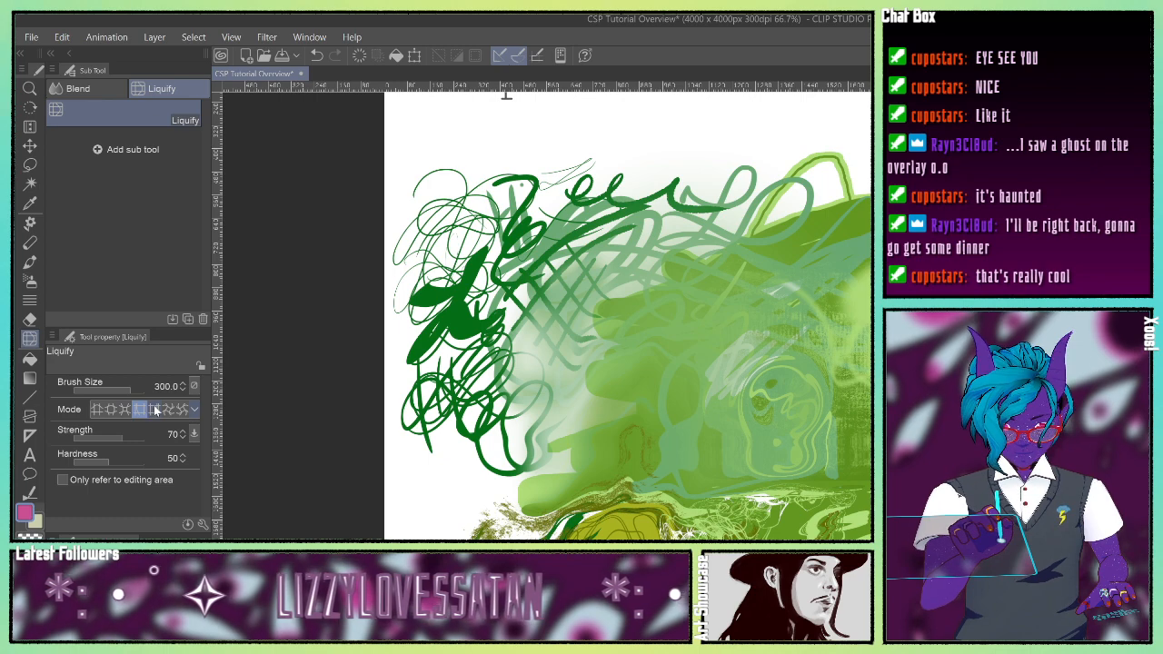
# Step: Warp the paint below the green area and the dark cross-hatching with Liquify's push-right and twirl modes at brush size 300
pyautogui.moveTo(727, 520); pyautogui.dragTo(832, 518)
pyautogui.moveTo(732, 524); pyautogui.dragTo(840, 516)
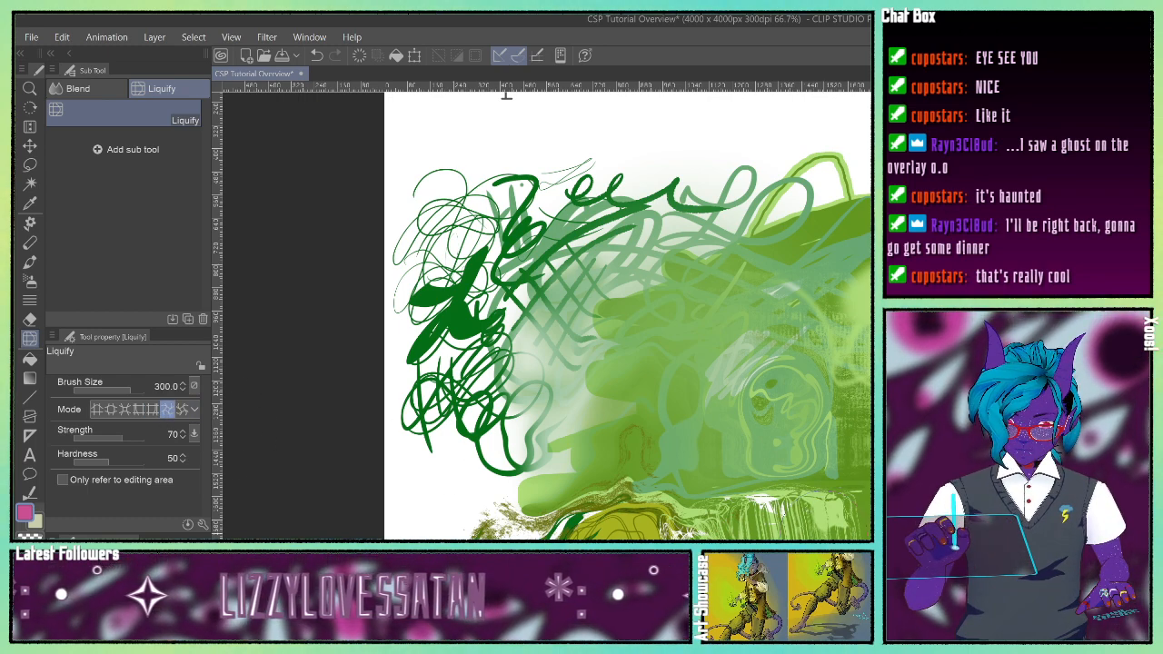
pyautogui.moveTo(800, 514); pyautogui.dragTo(818, 515)
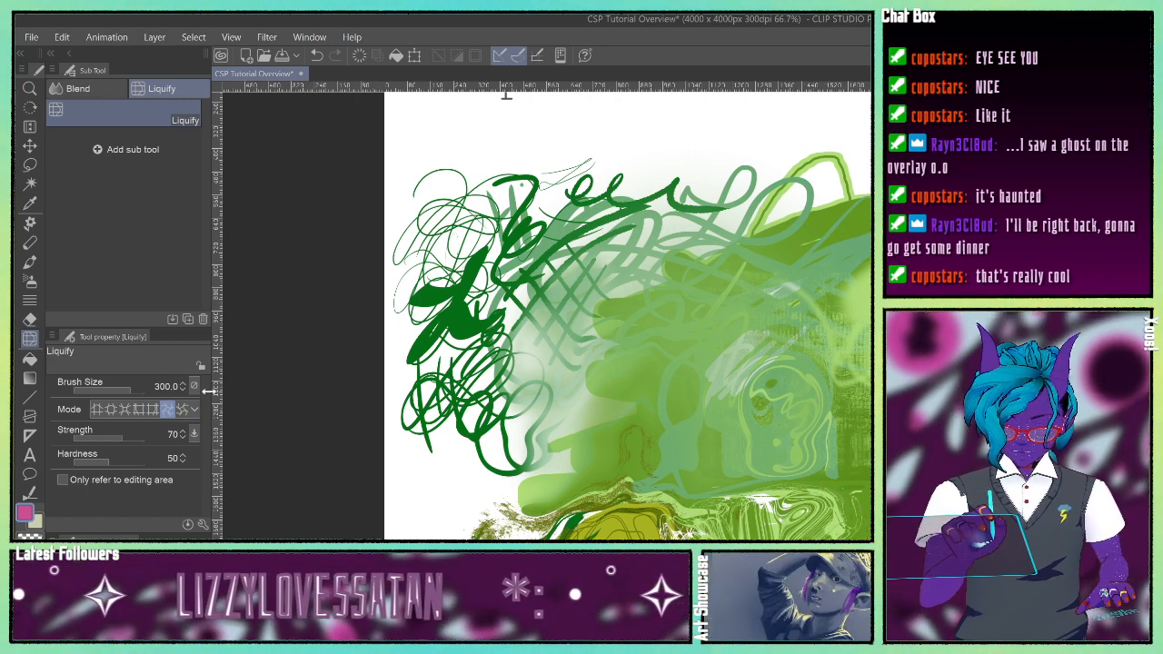
pyautogui.moveTo(572, 327)
pyautogui.mouseDown()
pyautogui.moveTo(568, 309)
pyautogui.moveTo(586, 332)
pyautogui.mouseUp()
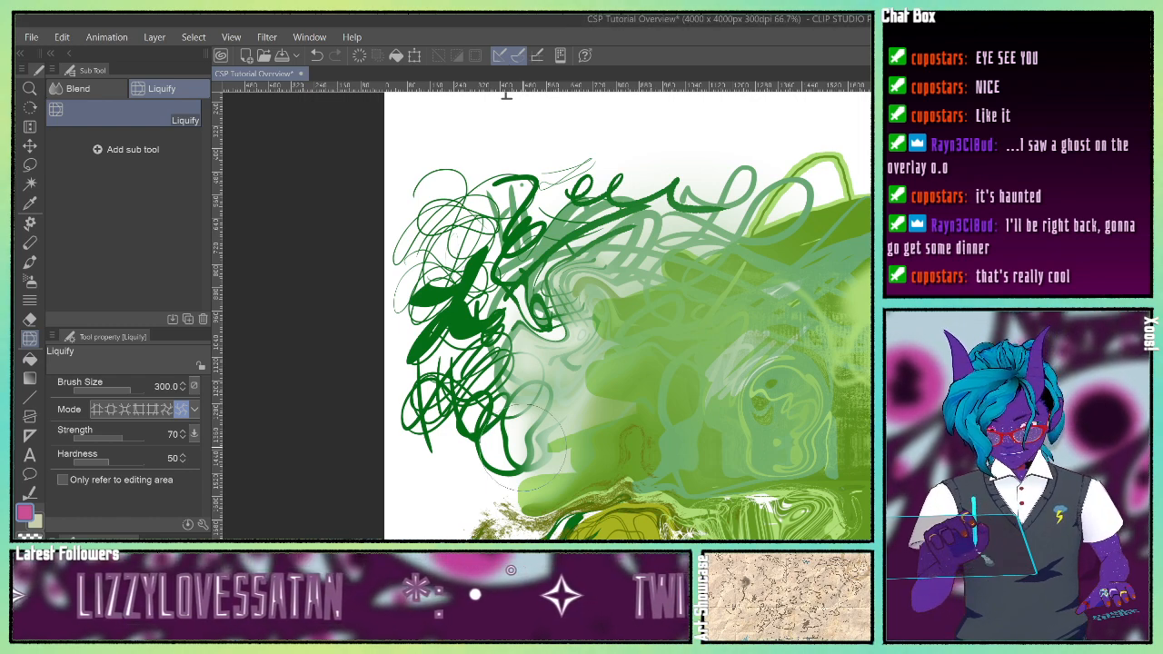
pyautogui.click(167, 409)
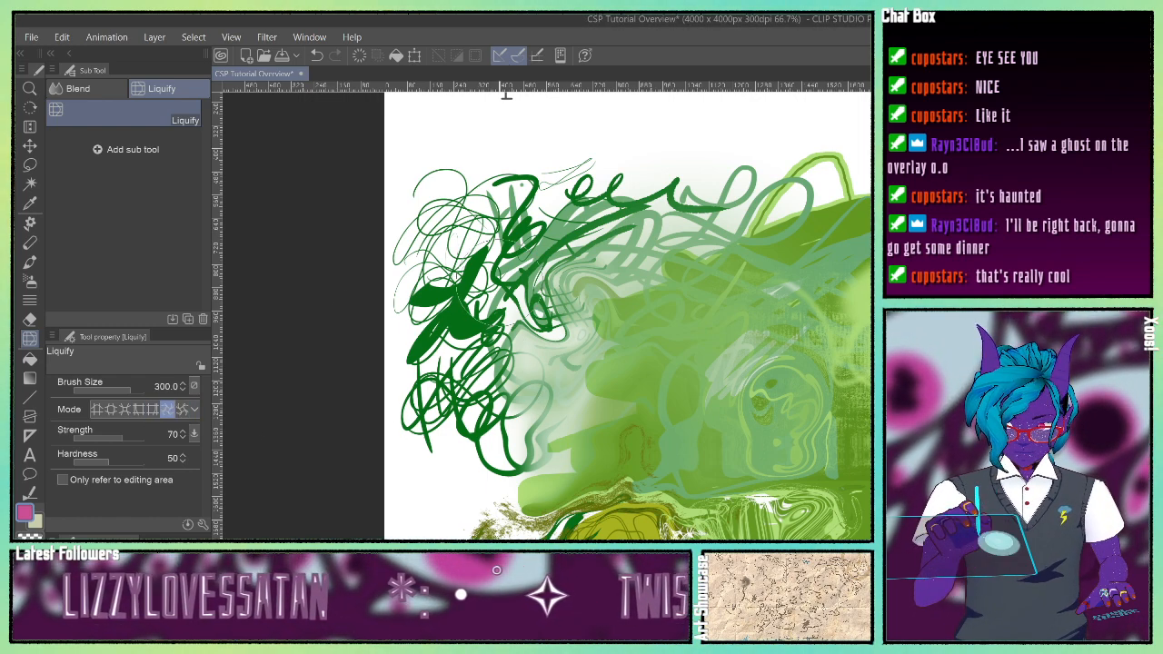
pyautogui.moveTo(500, 284); pyautogui.dragTo(500, 284)
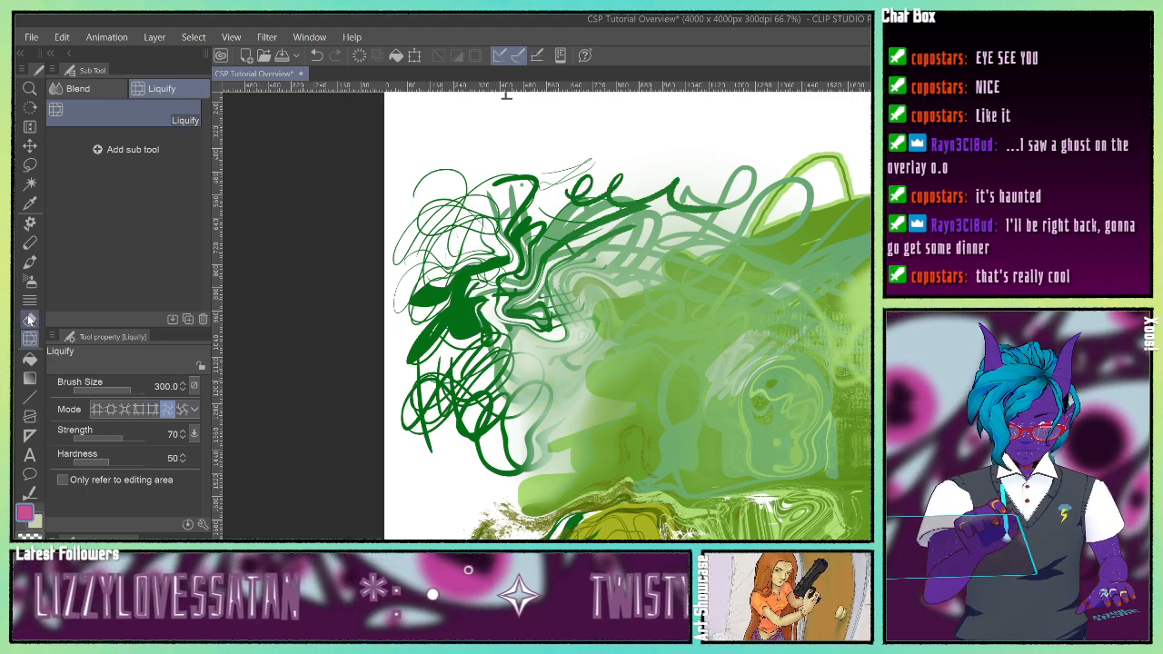
# Step: Draw a magenta cube outline and a small K-shaped mark beside it with the G-pen at brush size 100
pyautogui.click(30, 358)
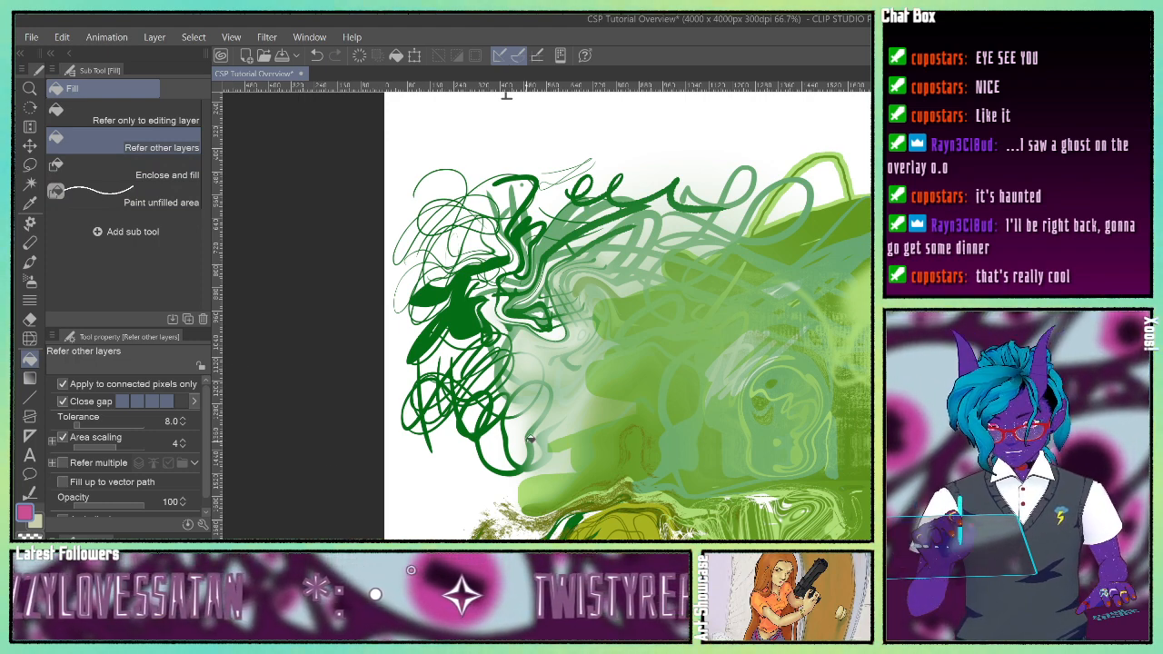
pyautogui.click(30, 263)
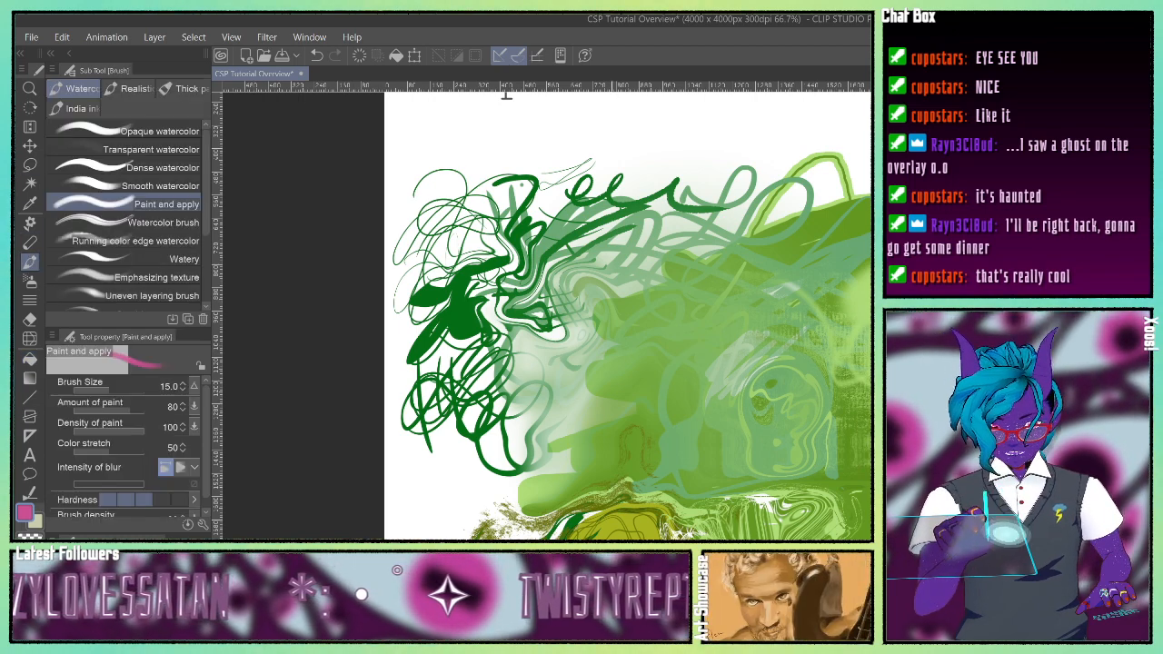
pyautogui.click(30, 222)
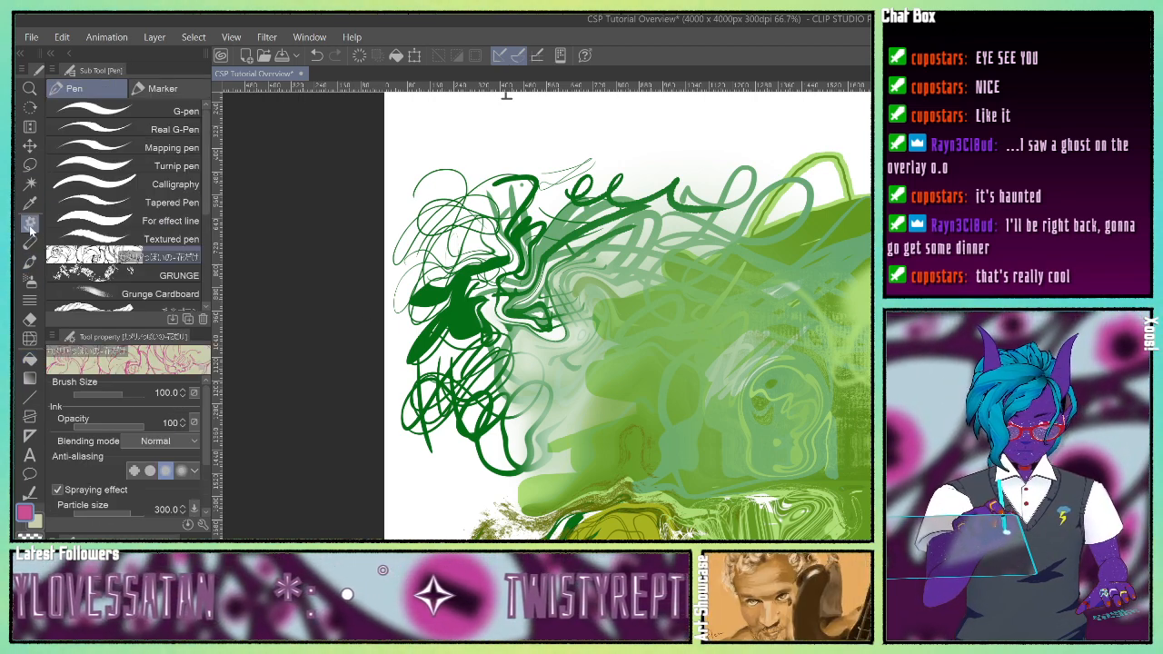
pyautogui.click(123, 111)
pyautogui.moveTo(663, 381)
pyautogui.mouseDown()
pyautogui.moveTo(482, 277)
pyautogui.moveTo(382, 141)
pyautogui.mouseUp()
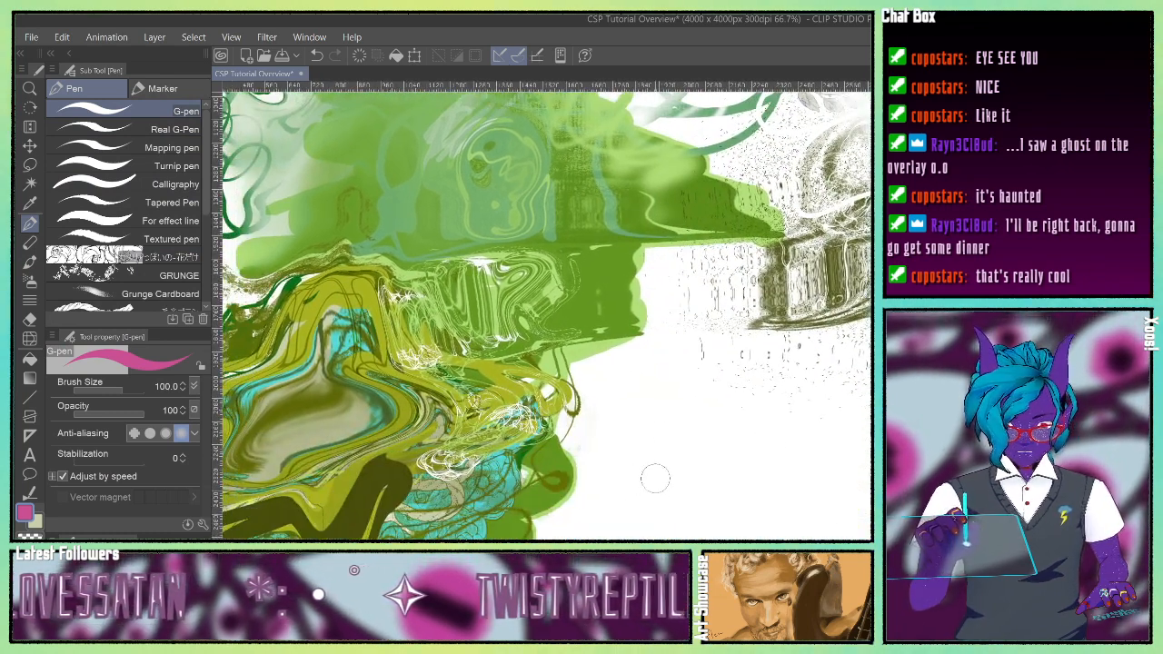
pyautogui.moveTo(660, 423); pyautogui.dragTo(647, 538)
pyautogui.moveTo(658, 423); pyautogui.dragTo(861, 419)
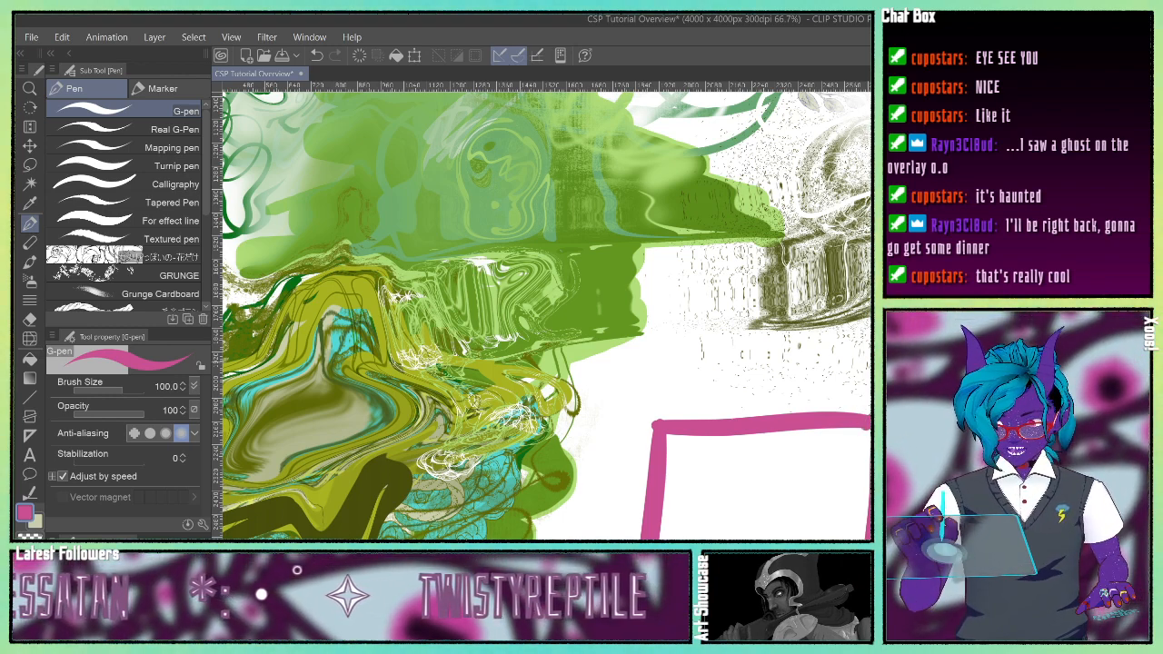
pyautogui.moveTo(863, 343)
pyautogui.mouseDown()
pyautogui.moveTo(750, 334)
pyautogui.moveTo(655, 422)
pyautogui.mouseUp()
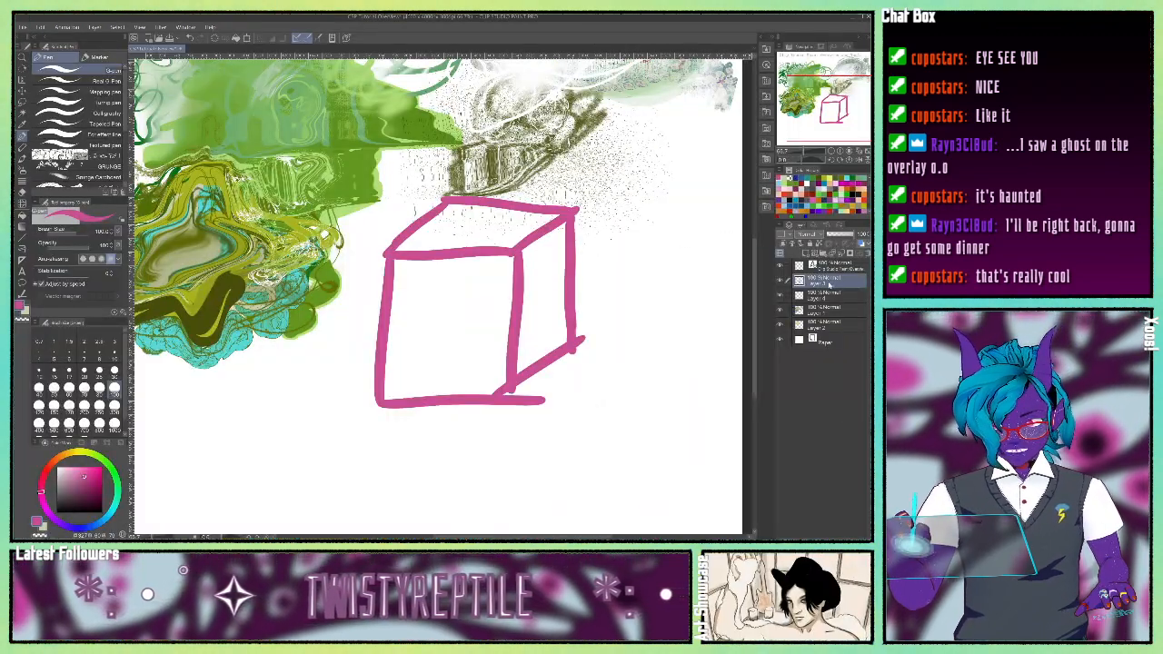
pyautogui.moveTo(623, 297)
pyautogui.mouseDown()
pyautogui.moveTo(670, 276)
pyautogui.moveTo(613, 323)
pyautogui.mouseUp()
pyautogui.moveTo(614, 318)
pyautogui.mouseDown()
pyautogui.moveTo(614, 262)
pyautogui.moveTo(650, 315)
pyautogui.mouseUp()
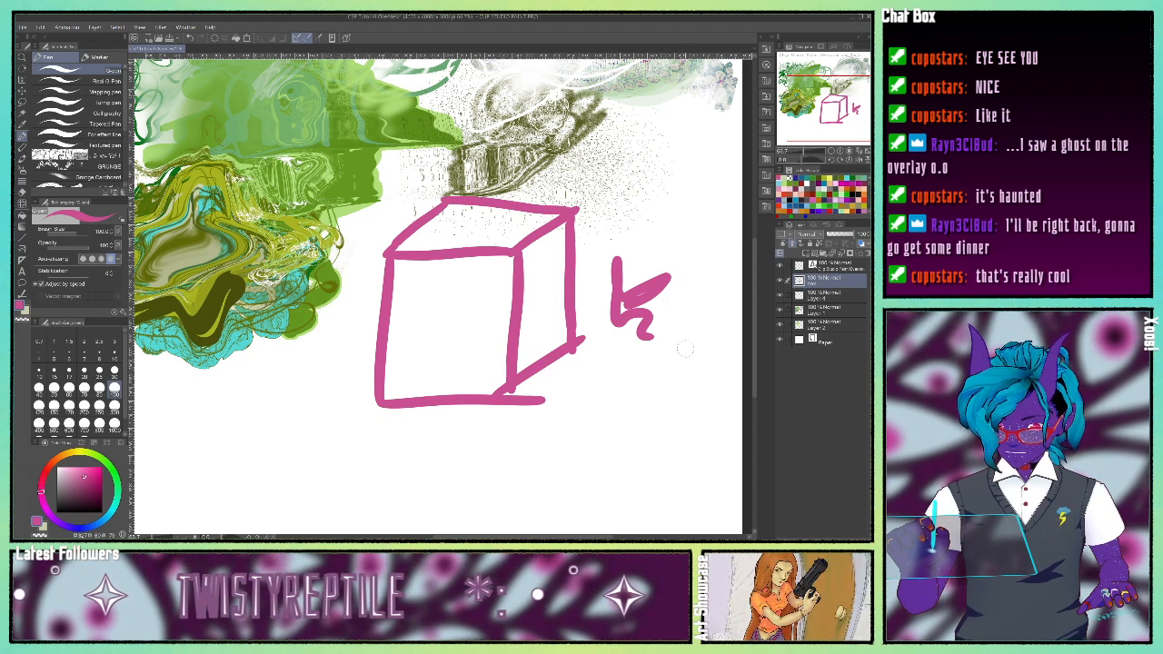
# Step: Fill the cube's faces light purple on the layer beneath its outline using Refer other layers with Refer multiple on, and enable Close gap
pyautogui.click(821, 297)
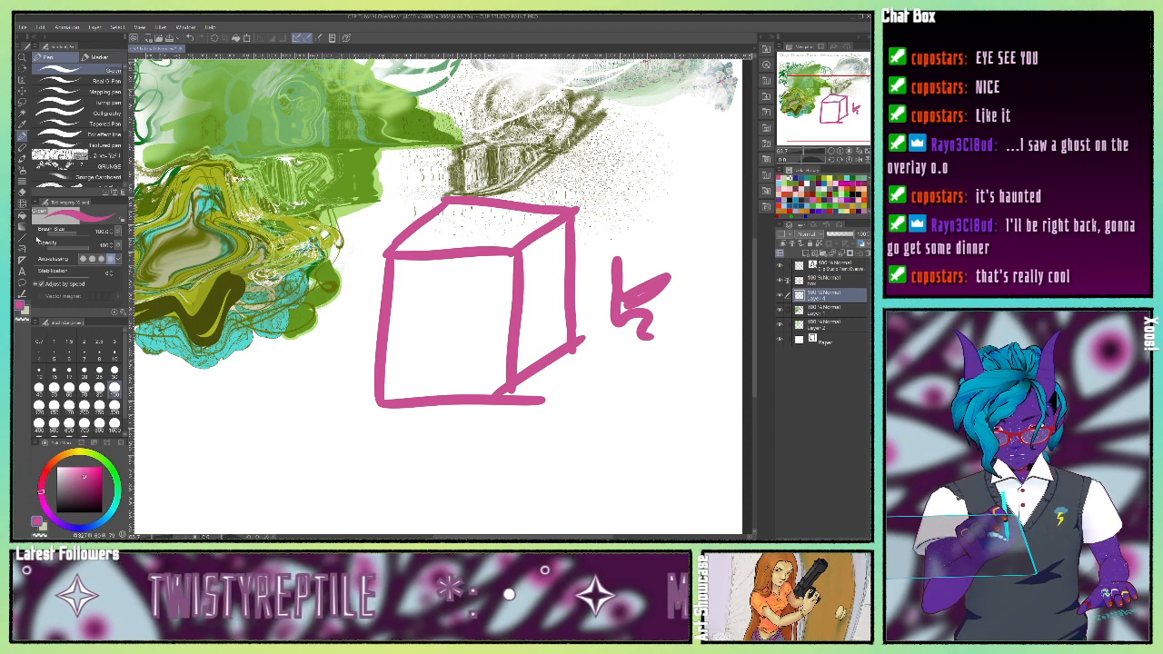
pyautogui.click(22, 216)
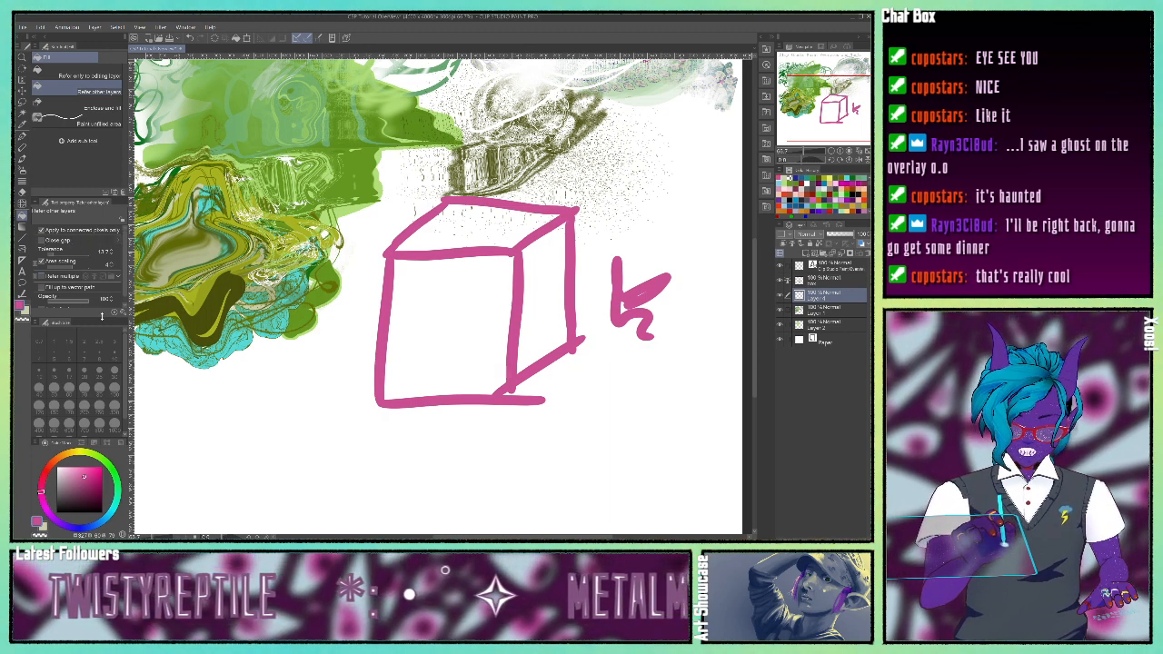
pyautogui.click(41, 275)
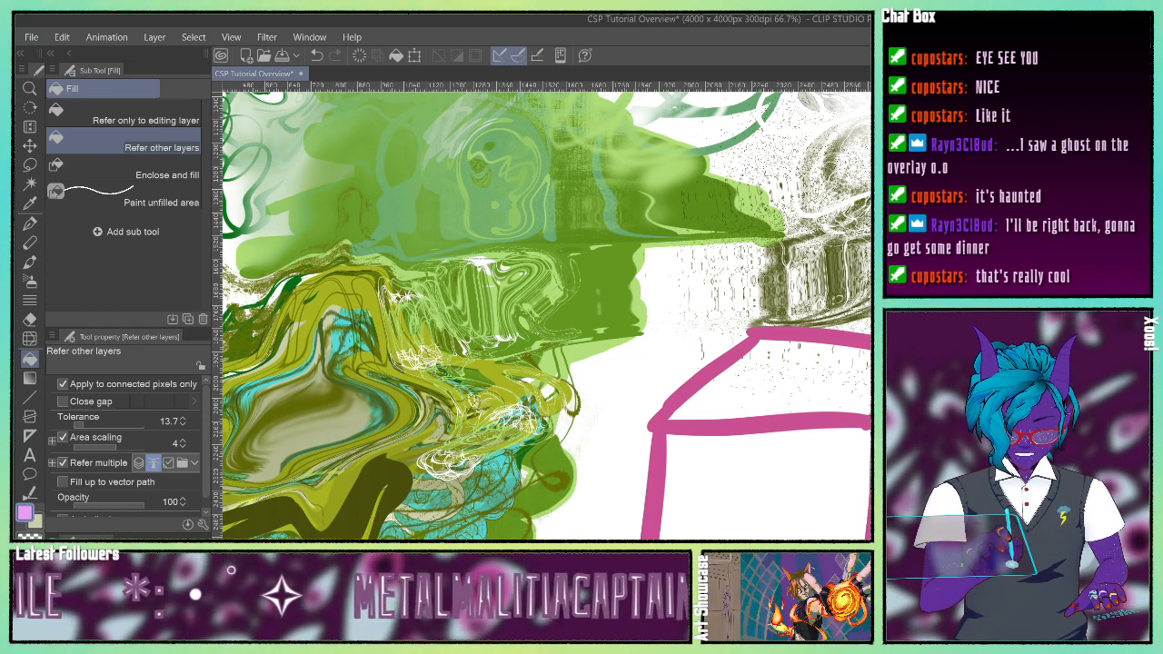
pyautogui.click(745, 512)
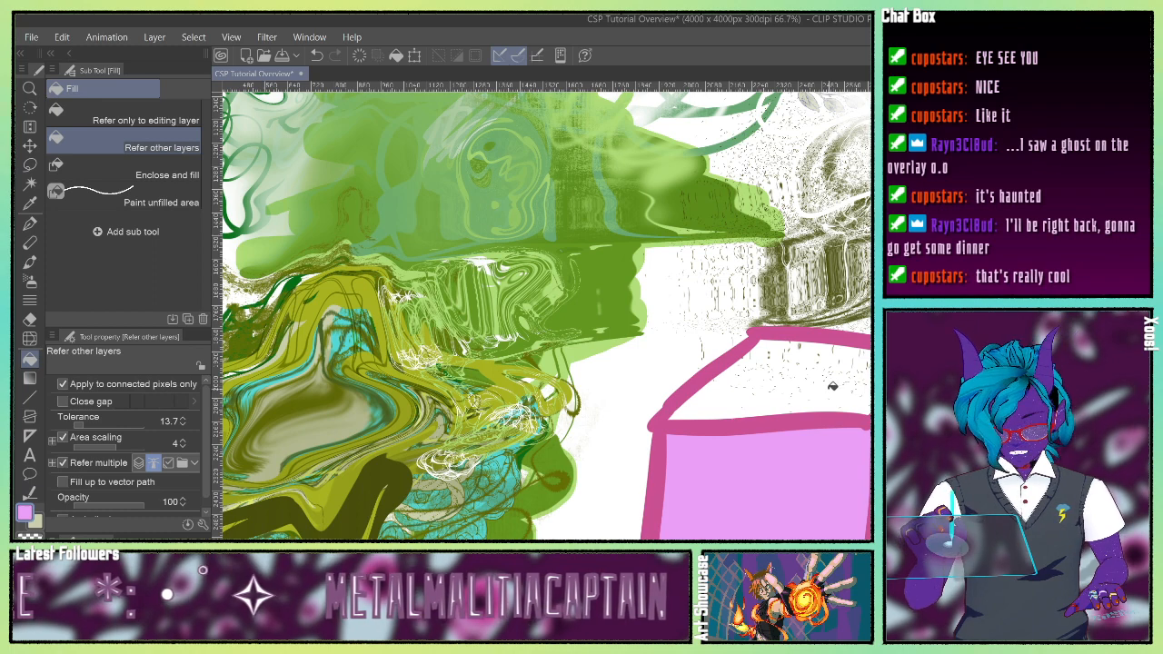
pyautogui.click(833, 386)
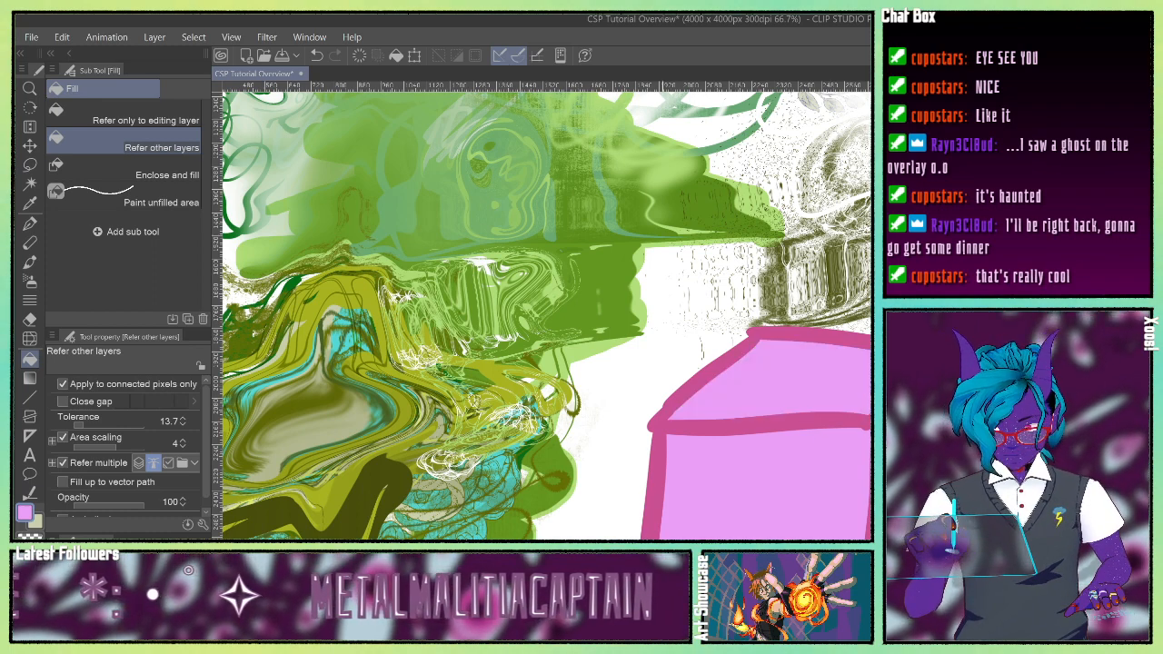
pyautogui.click(62, 402)
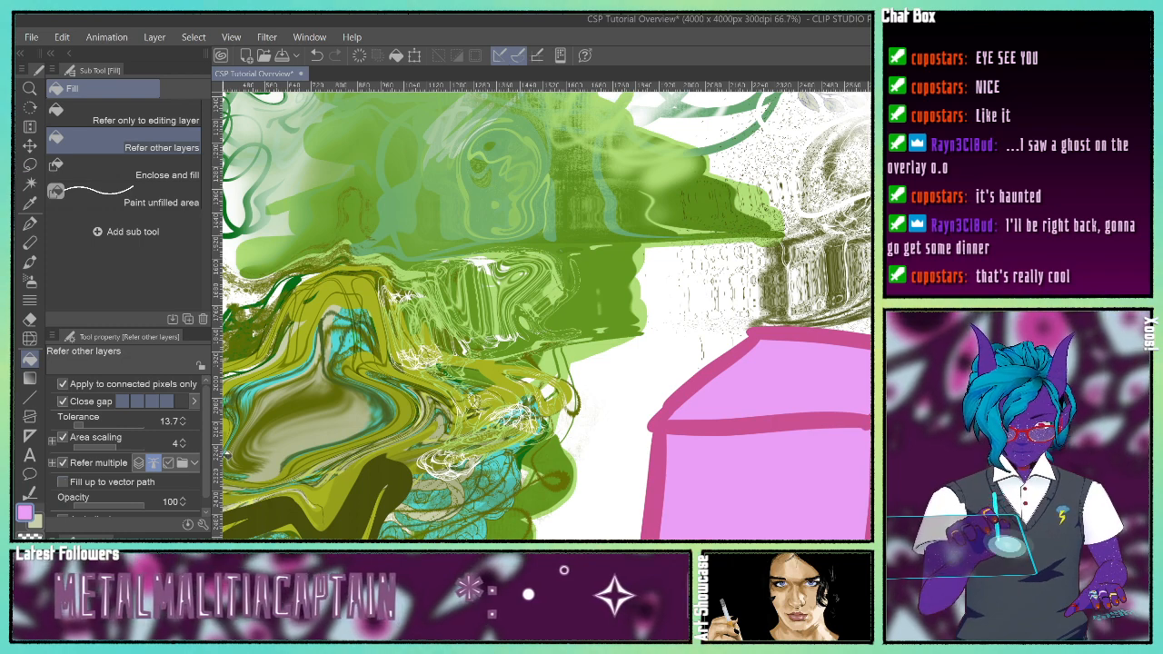
pyautogui.moveTo(208, 470); pyautogui.dragTo(211, 489)
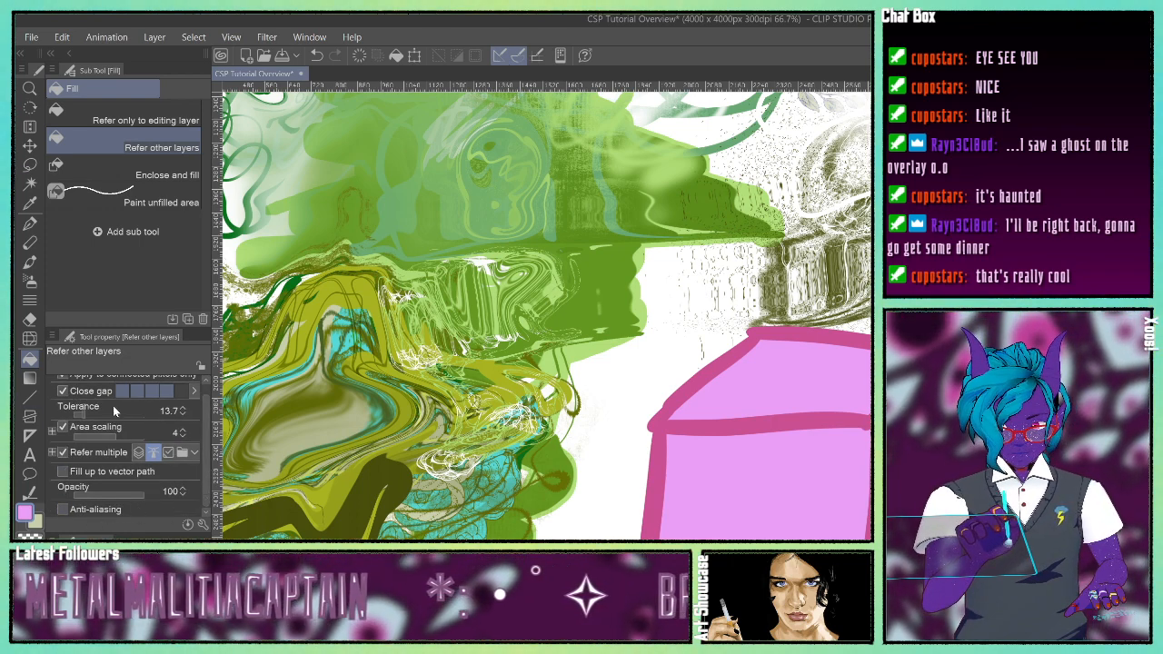
# Step: Fill the teal loops beside the green area with light green using Refer only to editing layer with Close gap off
pyautogui.click(114, 119)
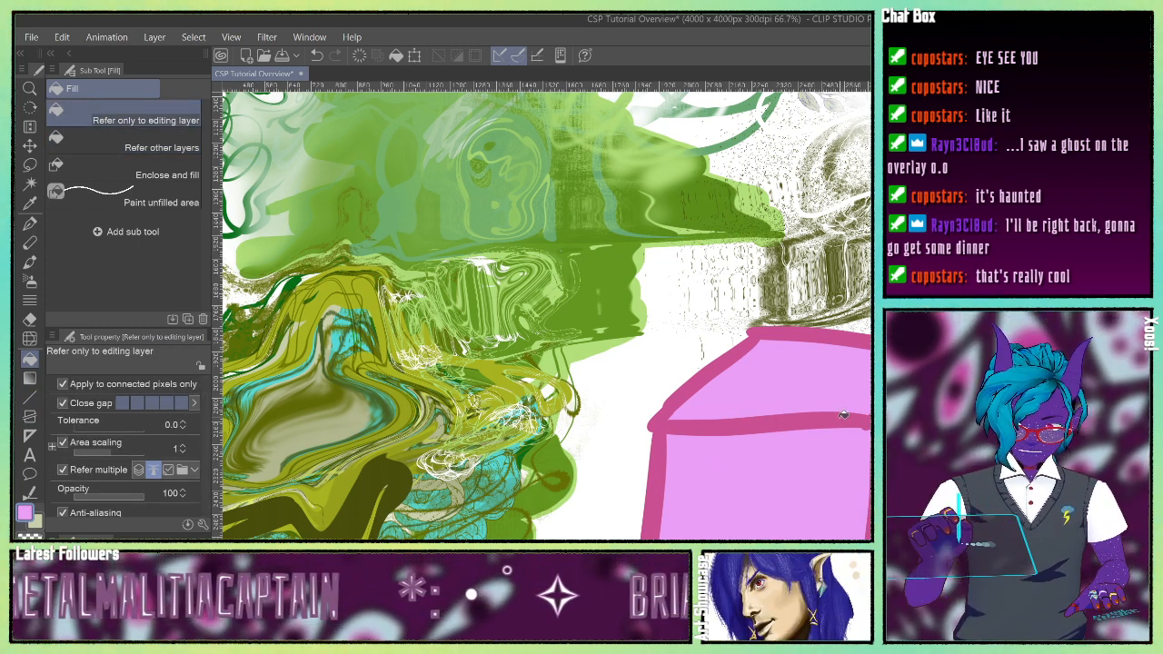
pyautogui.moveTo(546, 318); pyautogui.dragTo(749, 462)
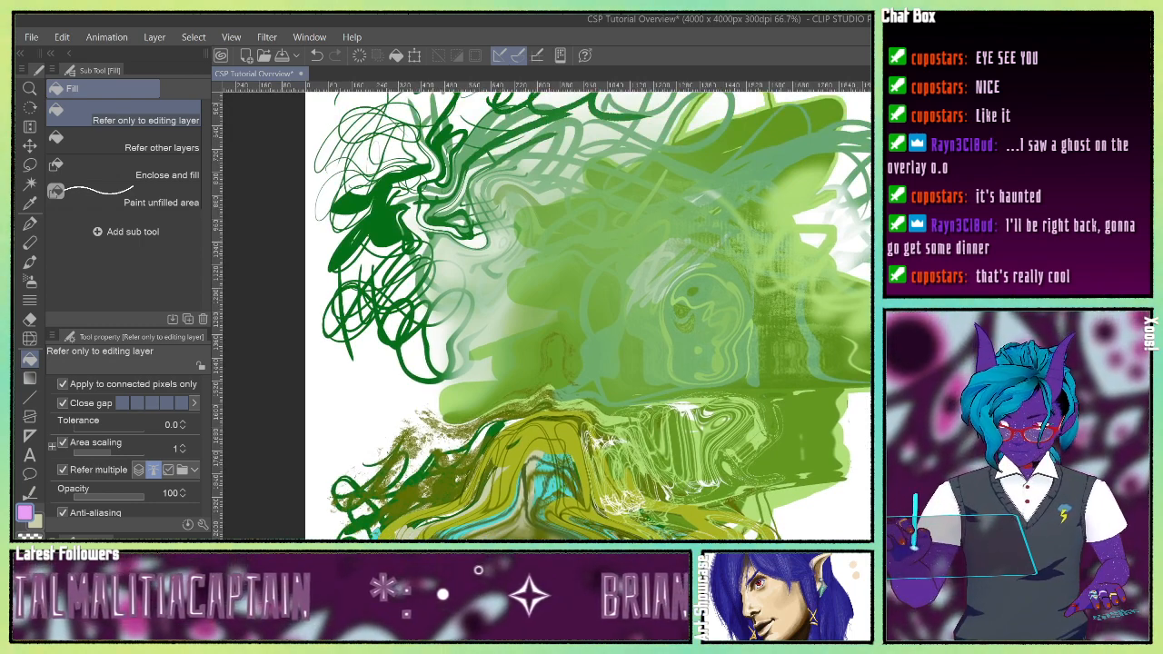
pyautogui.moveTo(545, 318); pyautogui.dragTo(495, 406)
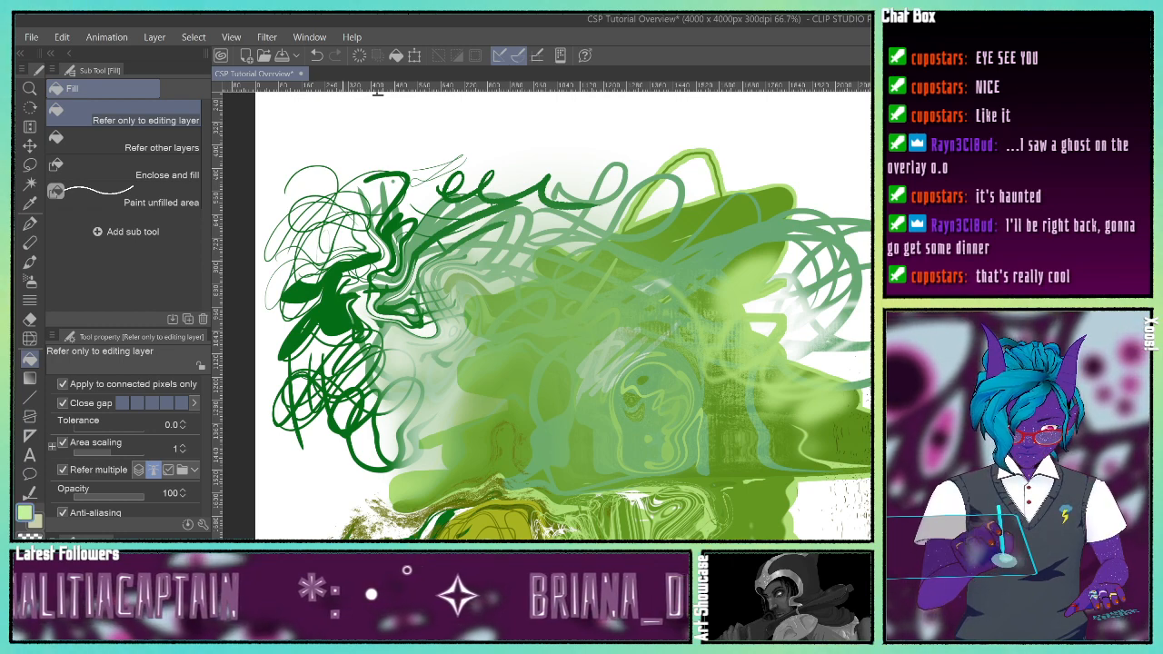
pyautogui.click(820, 235)
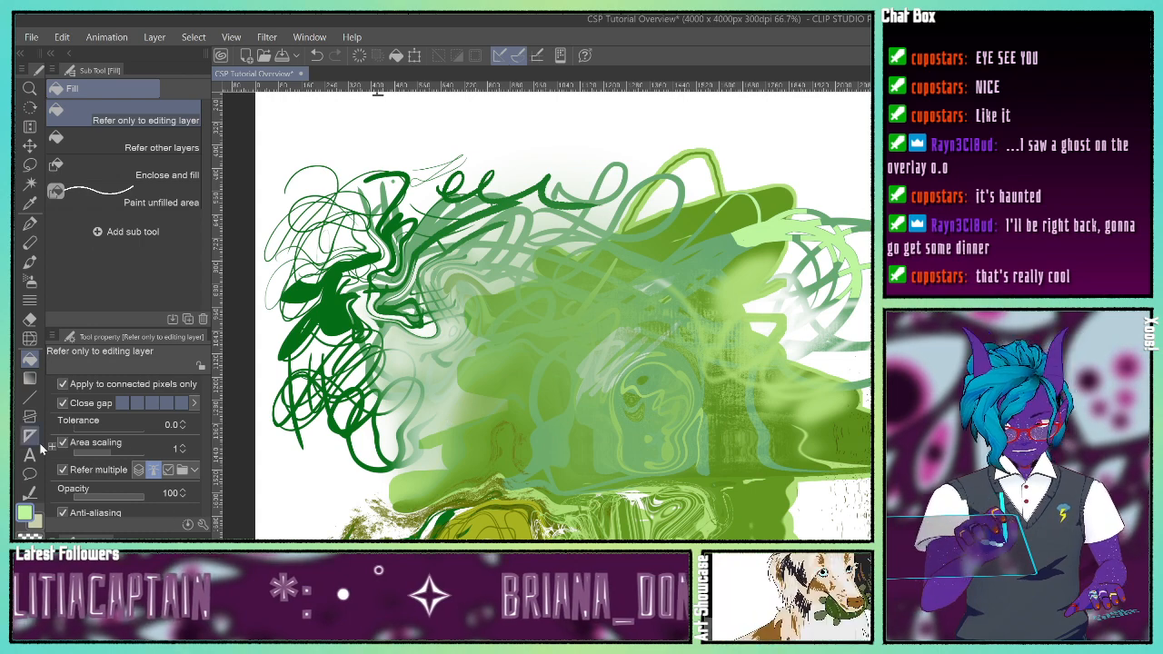
pyautogui.click(317, 55)
pyautogui.click(70, 406)
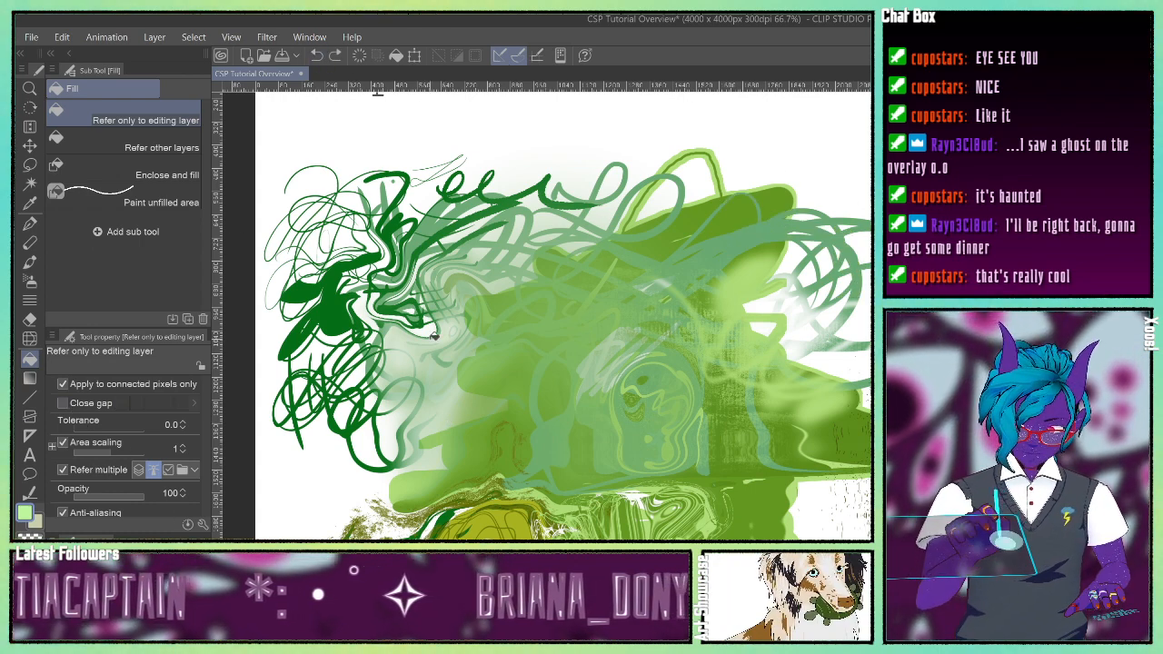
pyautogui.click(852, 265)
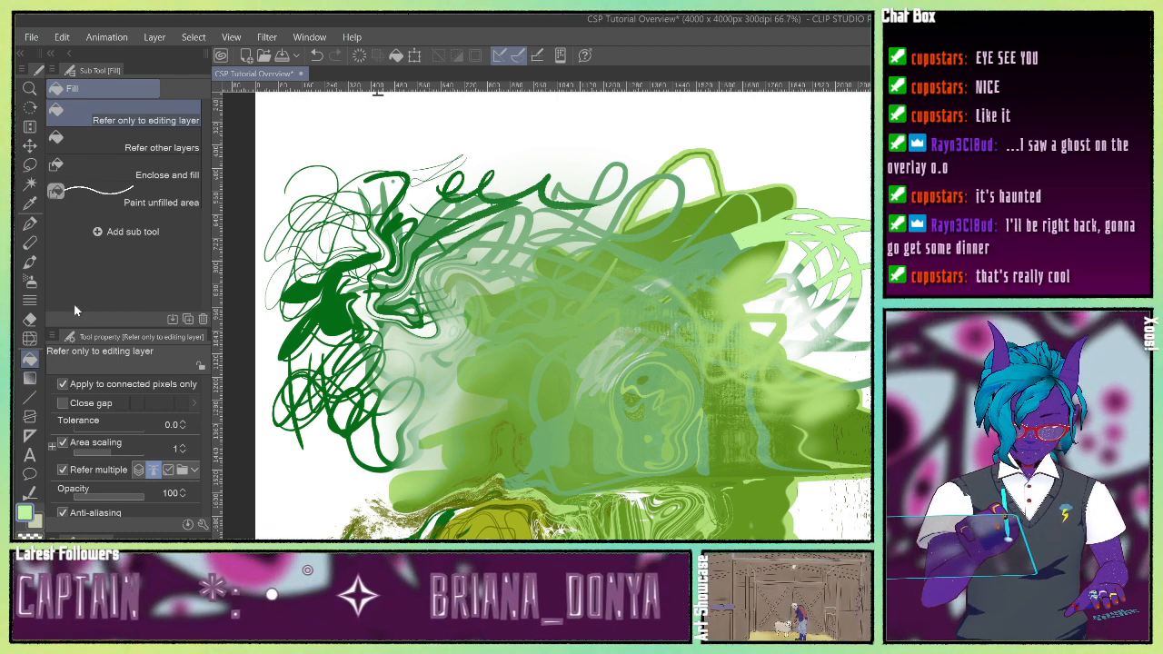
# Step: Use Enclose and fill to color the gaps in the light-green loops and part of the dark green handwriting strokes light green
pyautogui.click(98, 172)
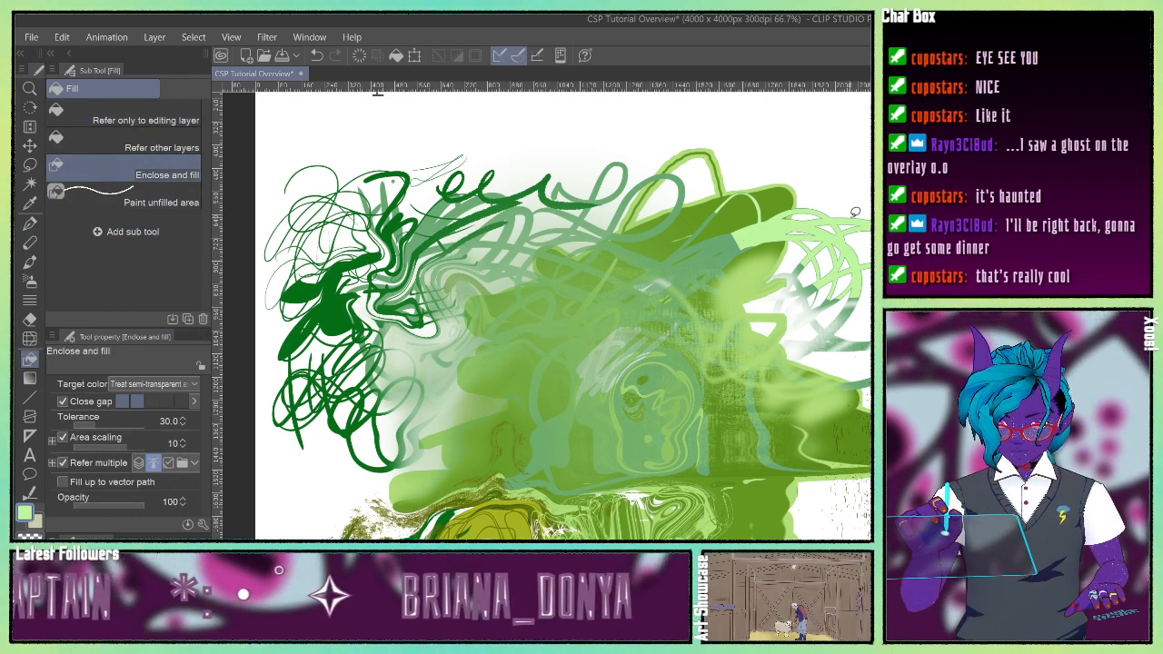
pyautogui.moveTo(854, 211); pyautogui.dragTo(821, 436)
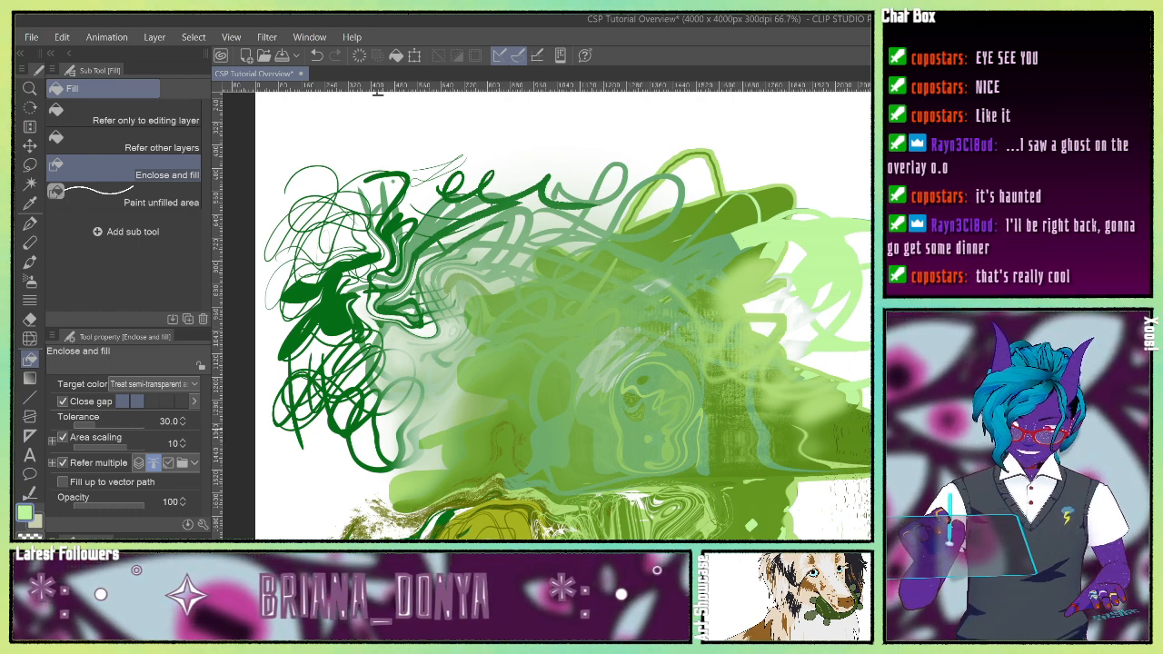
pyautogui.moveTo(490, 216)
pyautogui.mouseDown()
pyautogui.moveTo(472, 180)
pyautogui.moveTo(520, 161)
pyautogui.moveTo(489, 236)
pyautogui.mouseUp()
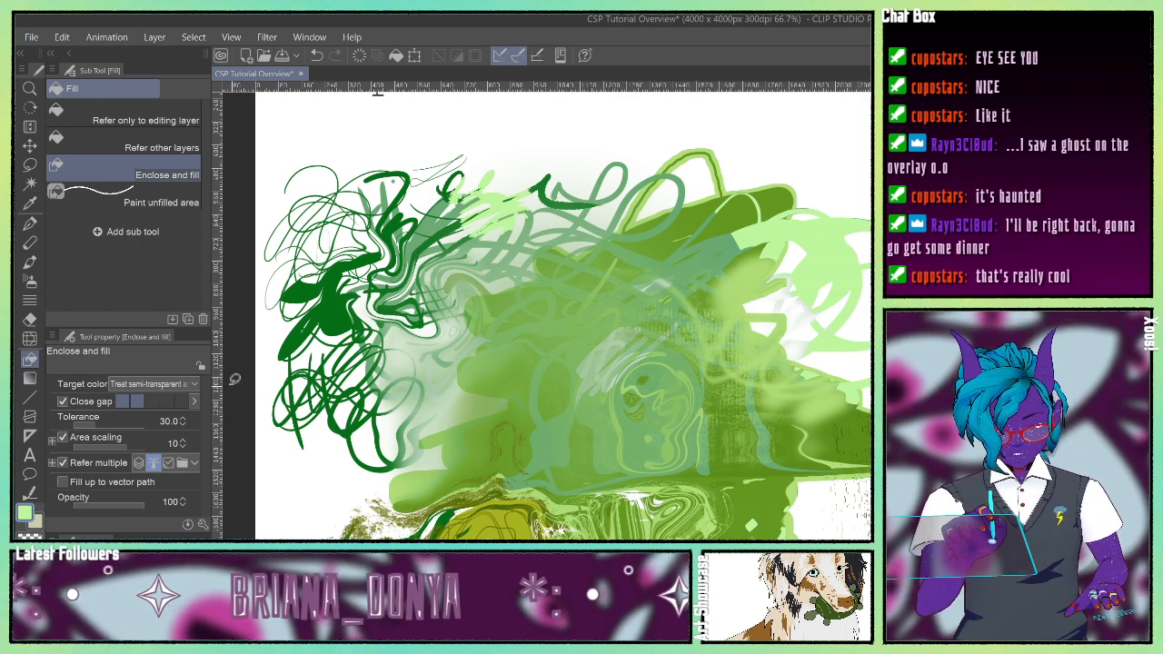
pyautogui.click(99, 199)
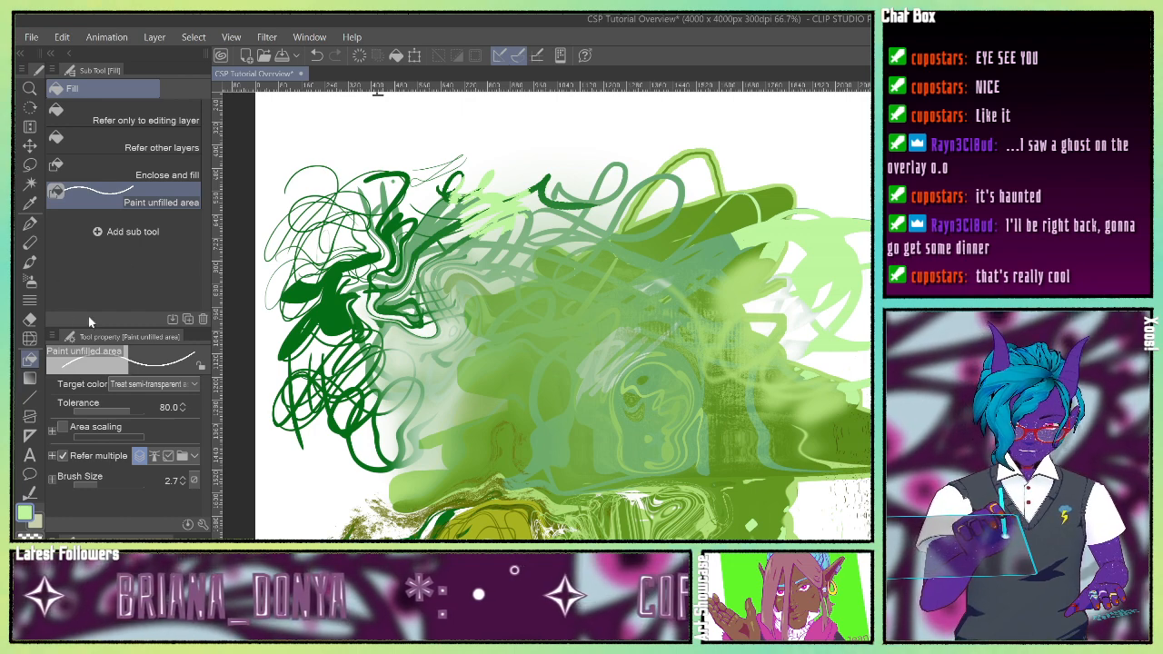
pyautogui.click(113, 145)
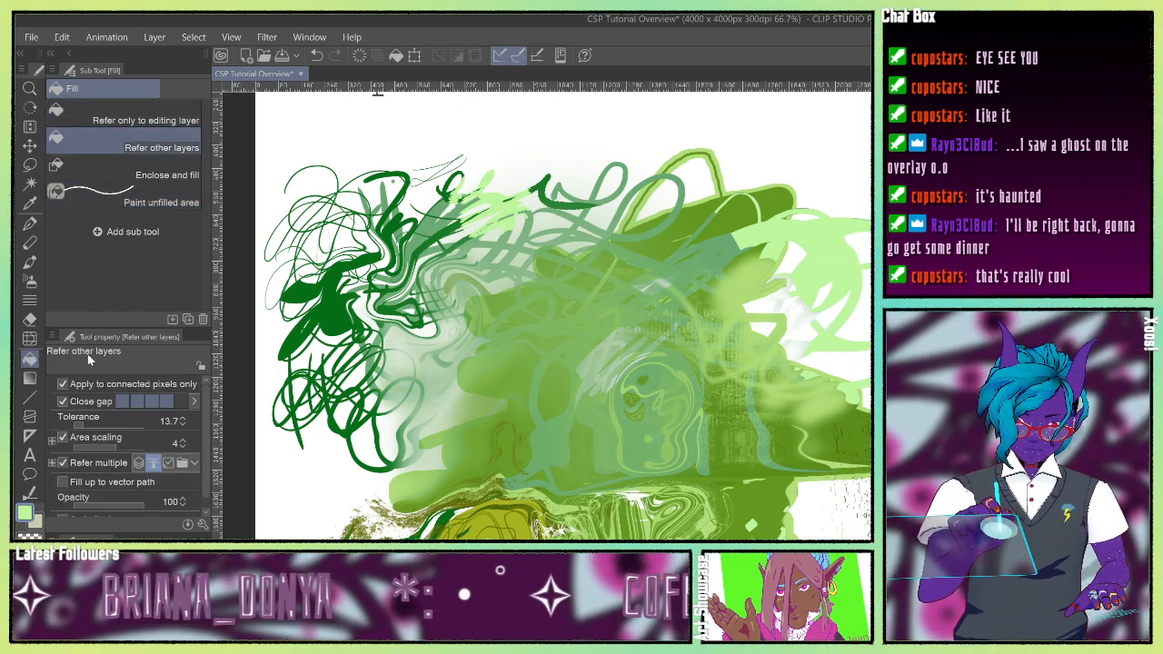
# Step: Switch to the Gradient tool and change the Paper layer's color to a pale yellow-green
pyautogui.click(30, 379)
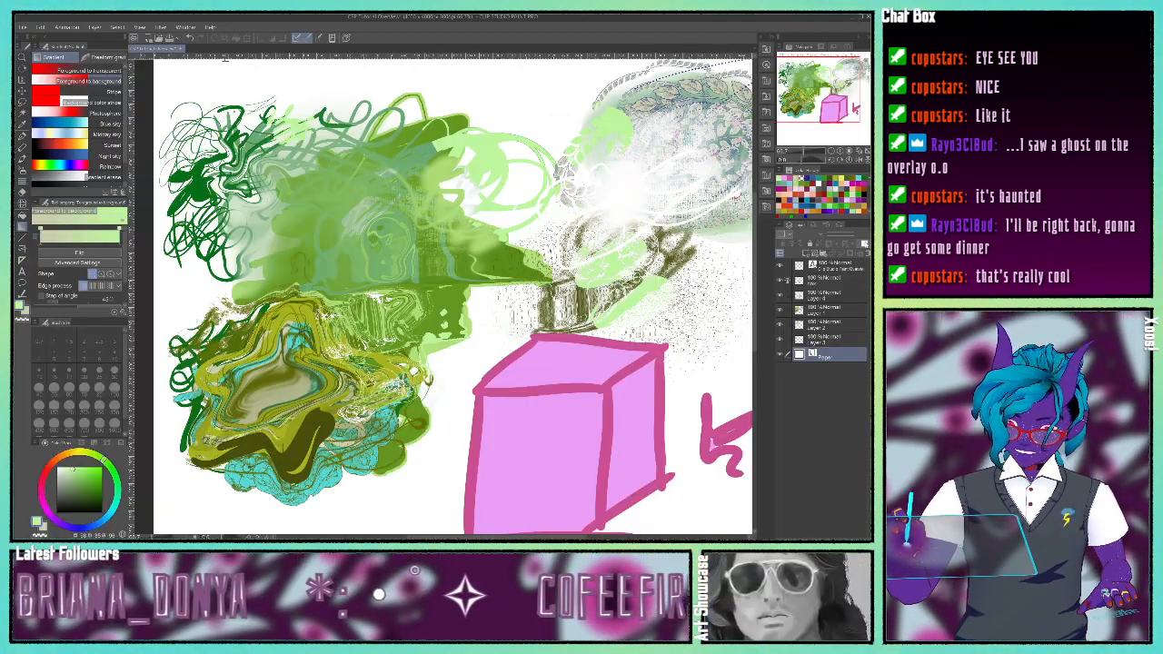
pyautogui.click(864, 243)
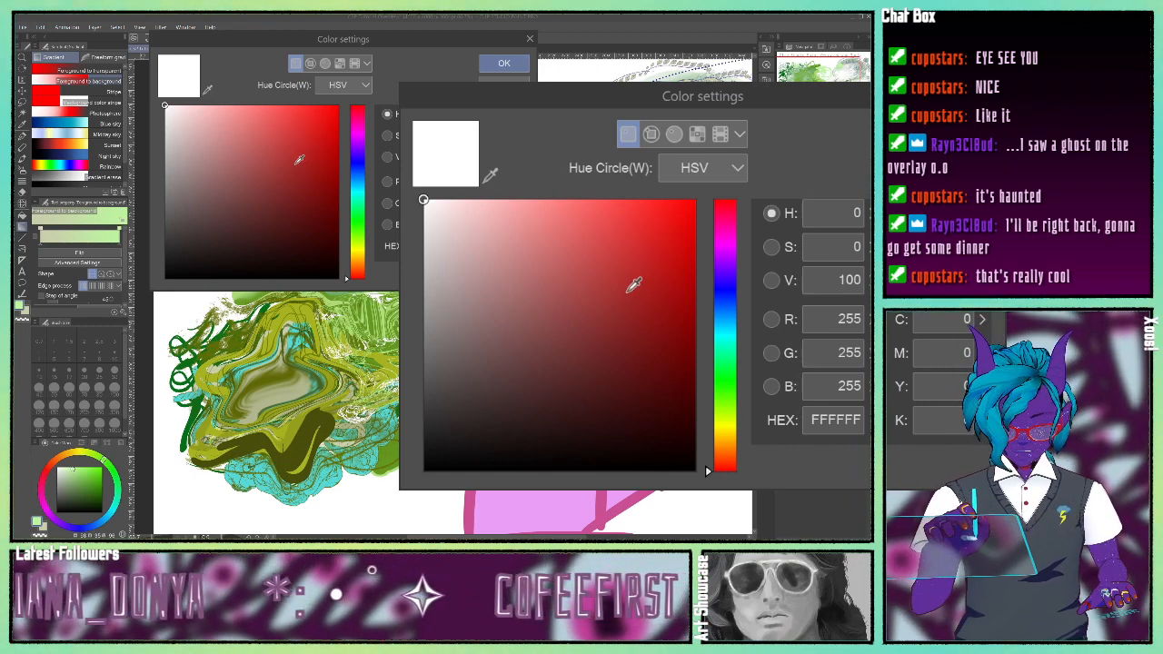
pyautogui.moveTo(627, 280); pyautogui.dragTo(443, 255)
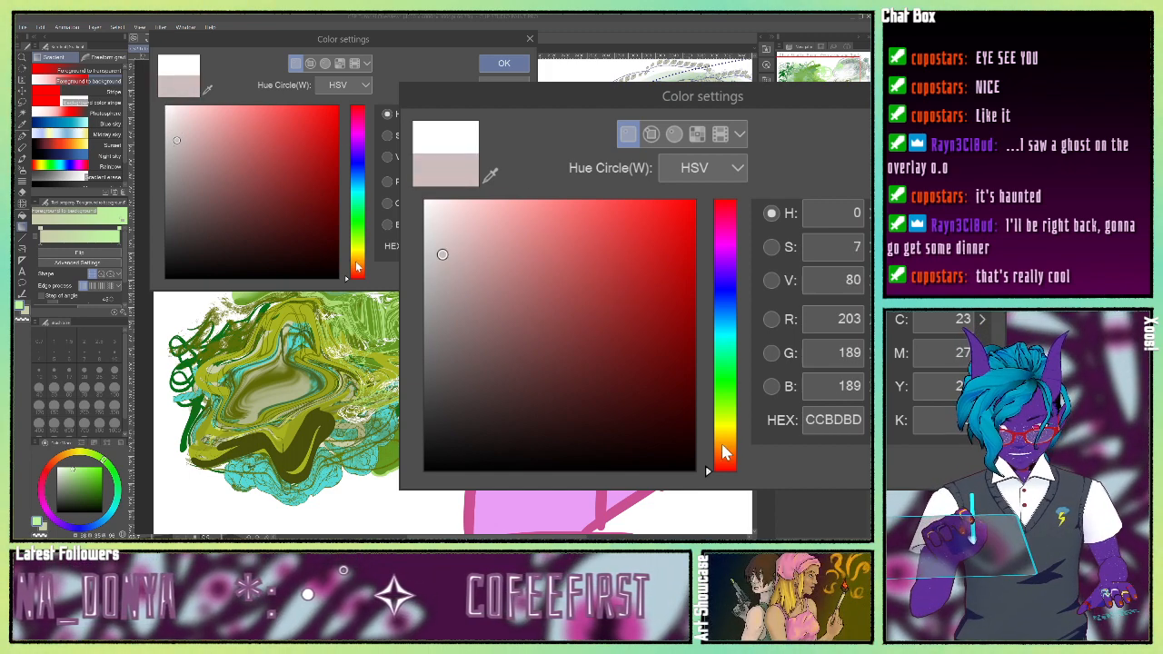
pyautogui.moveTo(723, 448); pyautogui.dragTo(729, 412)
pyautogui.moveTo(454, 238); pyautogui.dragTo(448, 230)
pyautogui.click(519, 66)
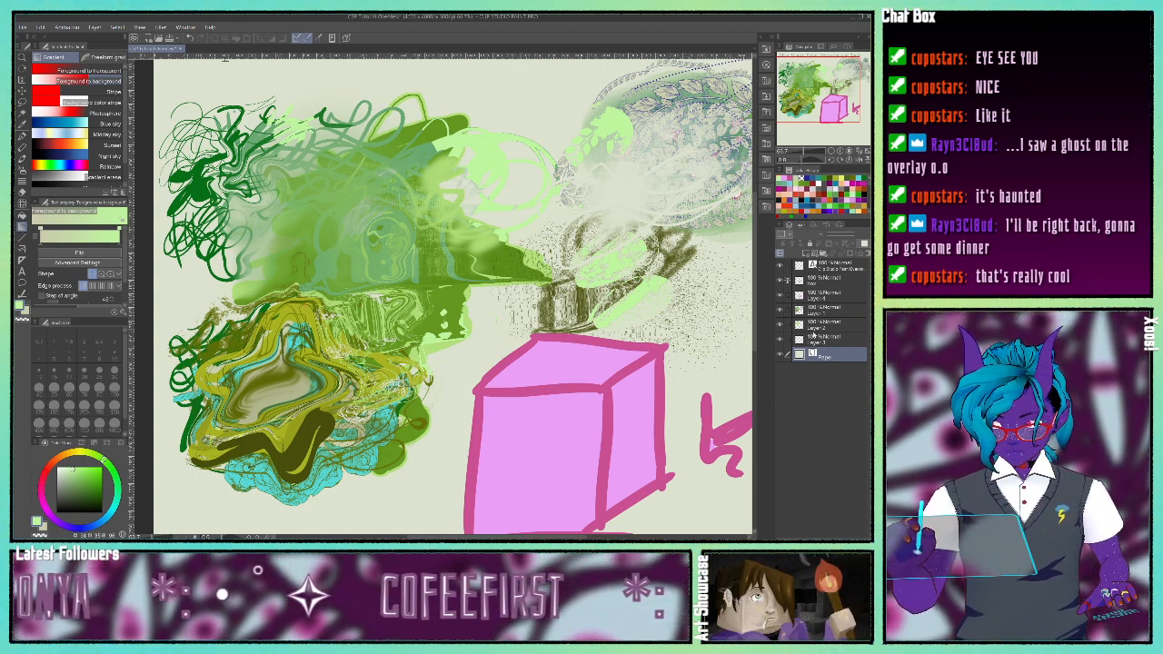
pyautogui.click(817, 284)
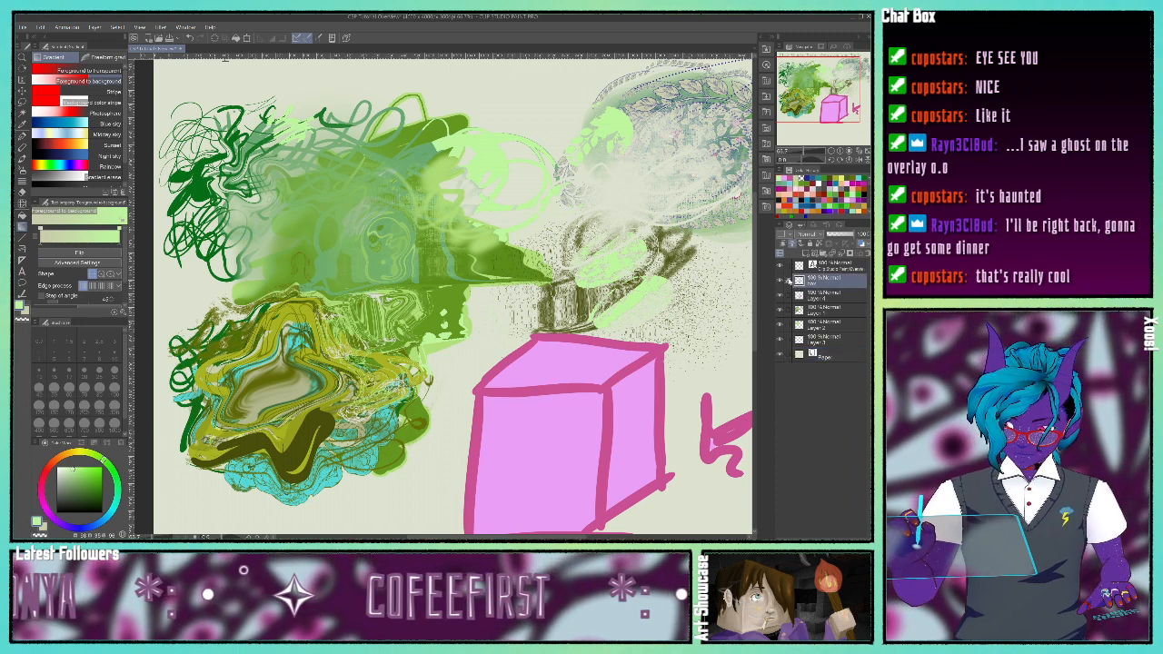
# Step: Try a Foreground to background gradient across the whole canvas on the layer above Layer 4, and undo it
pyautogui.click(817, 299)
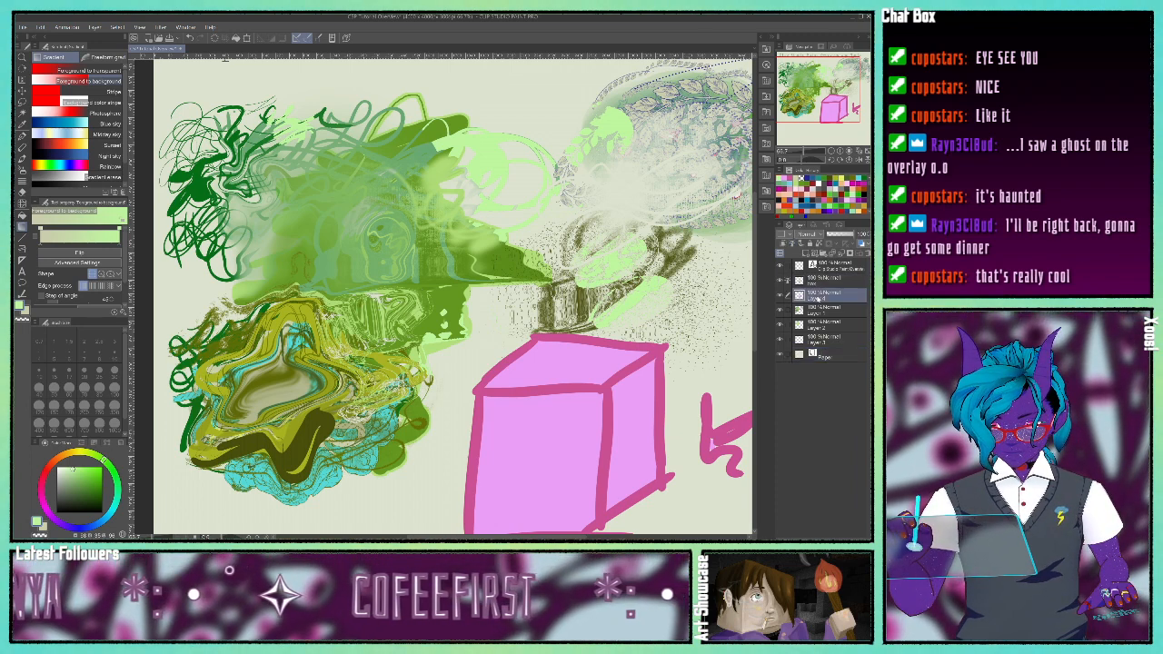
pyautogui.click(820, 285)
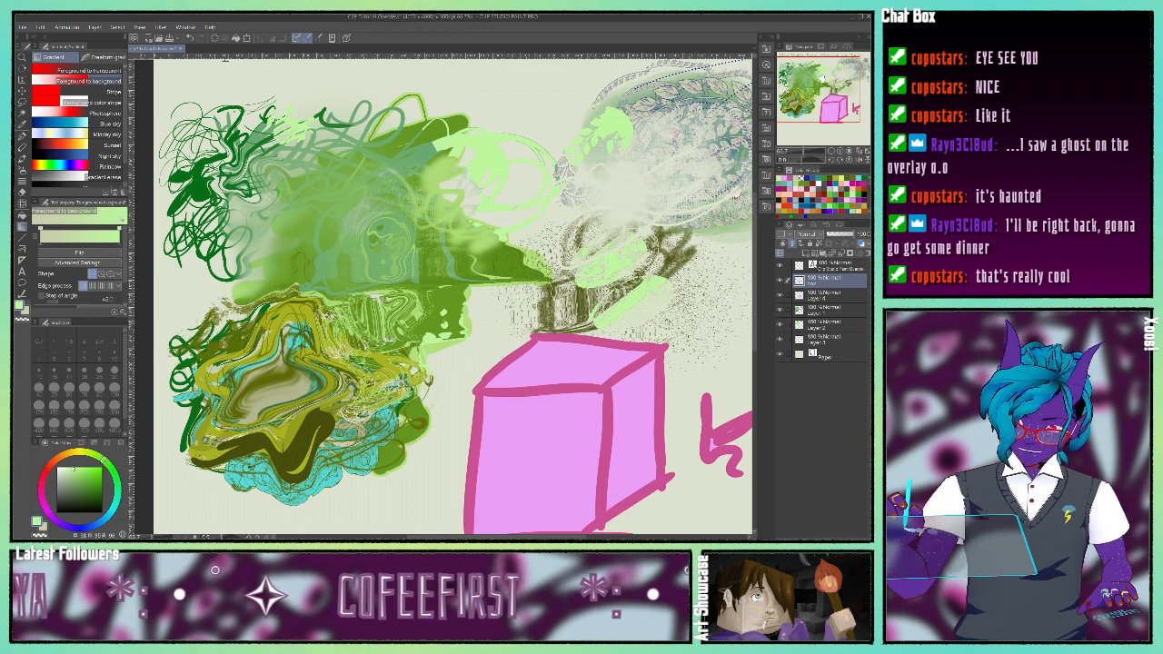
pyautogui.moveTo(824, 79); pyautogui.dragTo(829, 92)
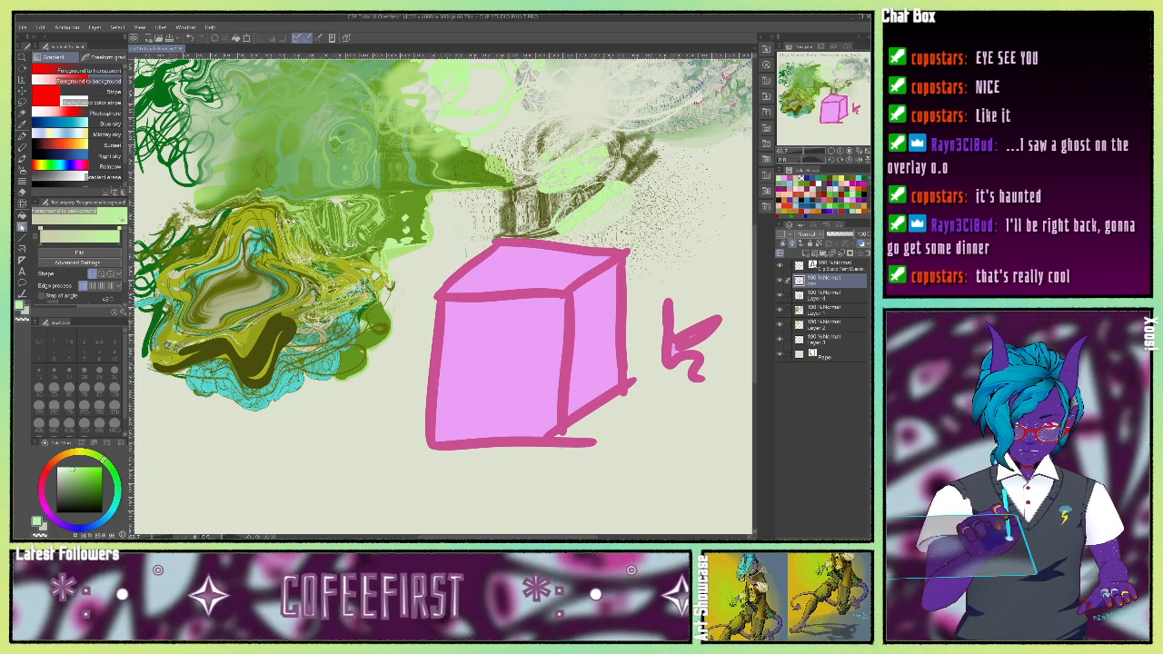
pyautogui.moveTo(491, 415); pyautogui.dragTo(563, 336)
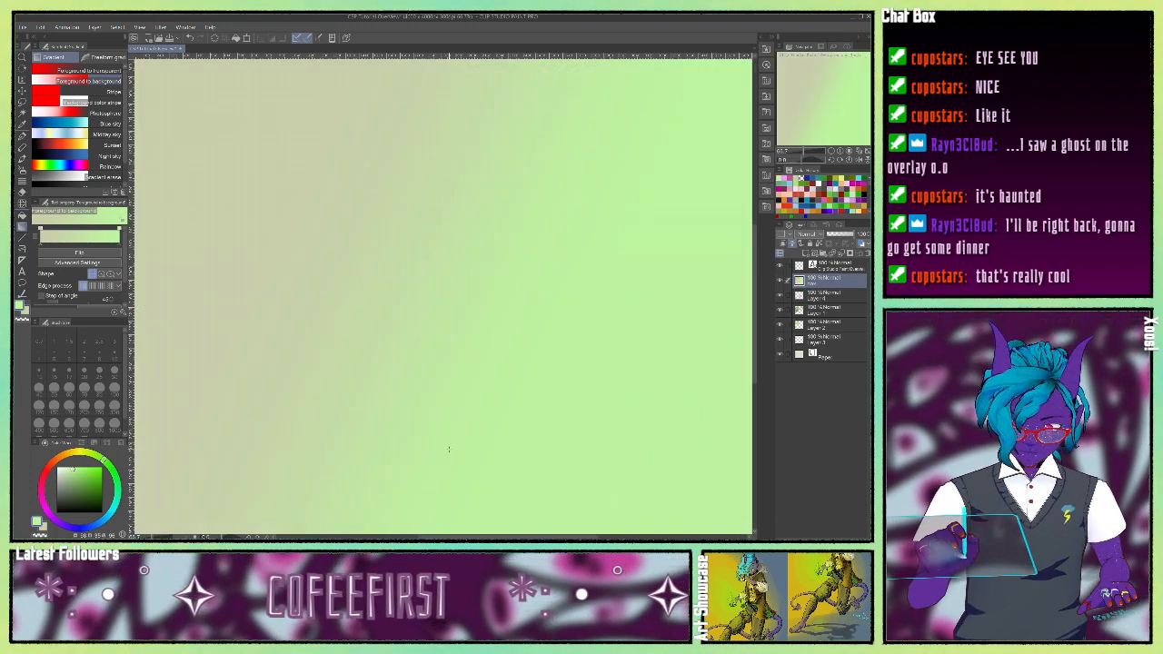
pyautogui.moveTo(824, 120)
pyautogui.mouseDown()
pyautogui.moveTo(803, 83)
pyautogui.moveTo(853, 131)
pyautogui.moveTo(816, 101)
pyautogui.mouseUp()
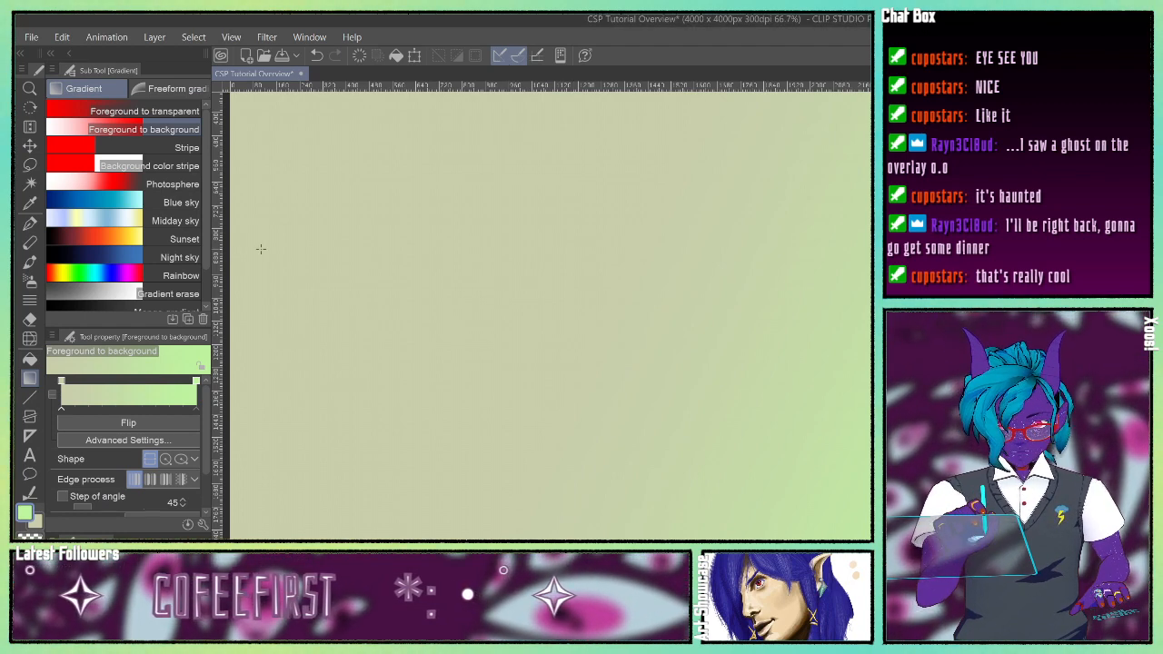
pyautogui.click(315, 56)
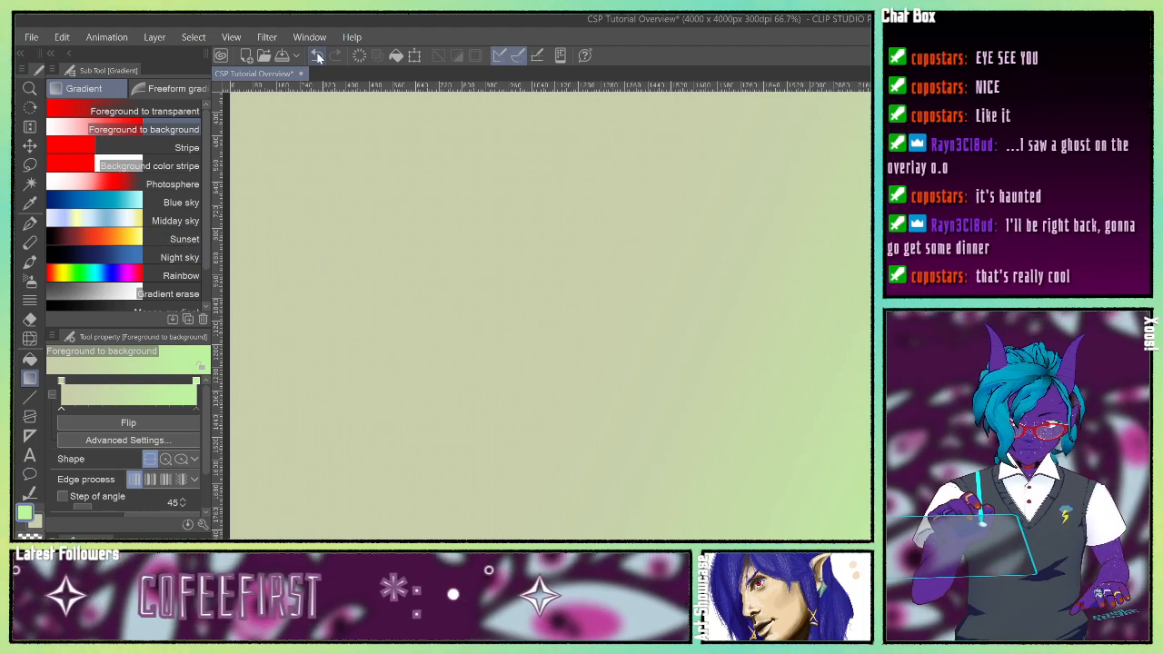
# Step: Make a large elliptical selection over the blended green area above the liquified yellow shape
pyautogui.click(29, 163)
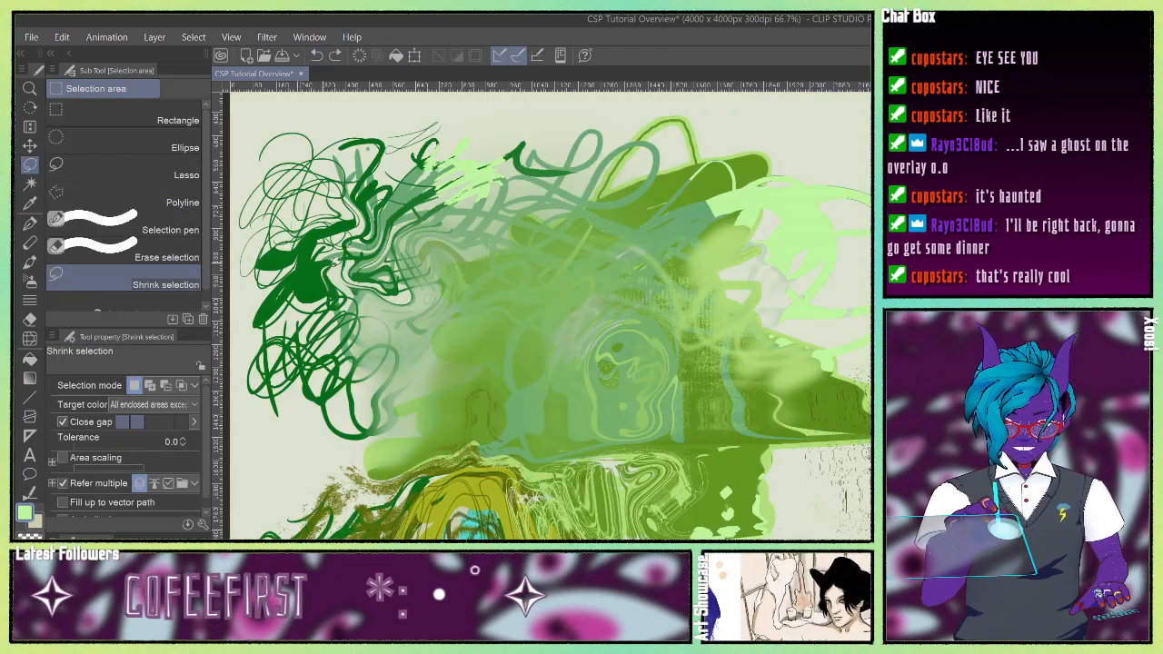
pyautogui.moveTo(584, 354)
pyautogui.mouseDown()
pyautogui.moveTo(683, 307)
pyautogui.moveTo(516, 367)
pyautogui.moveTo(775, 328)
pyautogui.moveTo(747, 405)
pyautogui.mouseUp()
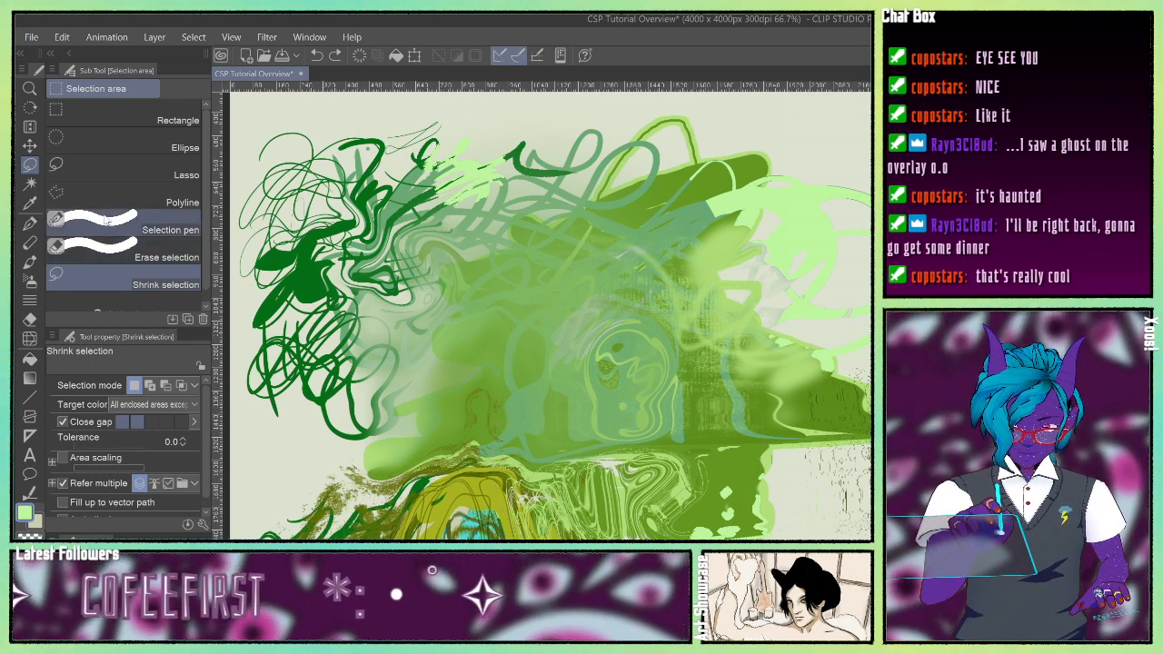
pyautogui.click(96, 138)
pyautogui.moveTo(454, 273); pyautogui.dragTo(778, 500)
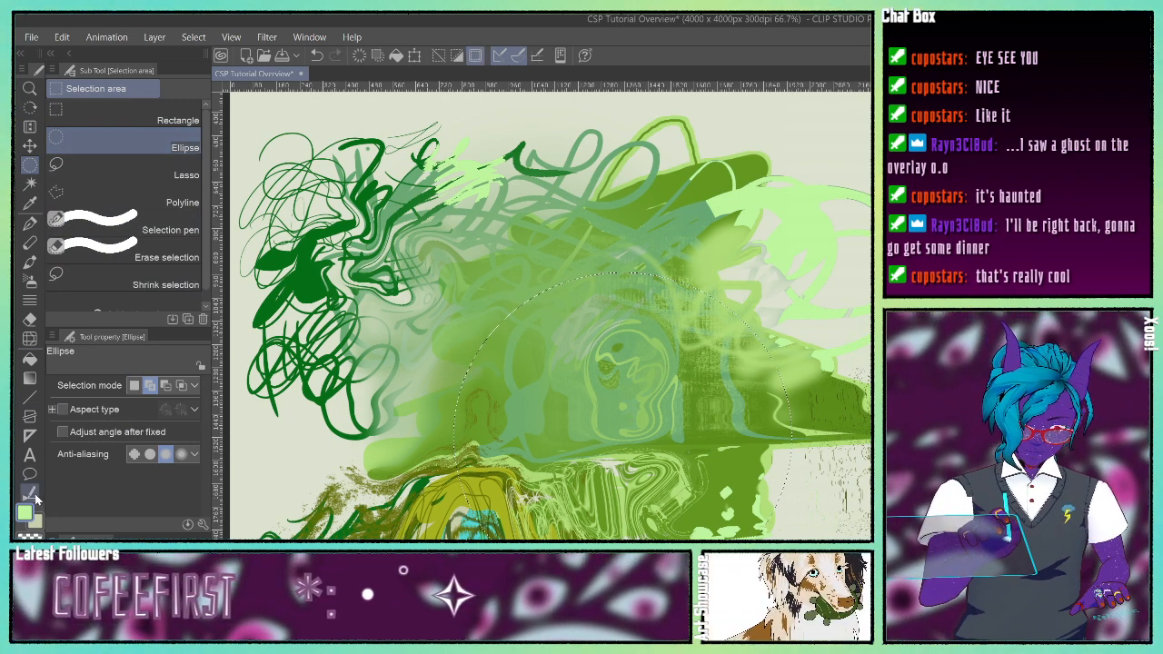
# Step: Fill the elliptical selection with a diagonal Midday sky gradient using Create gradient layer
pyautogui.click(28, 378)
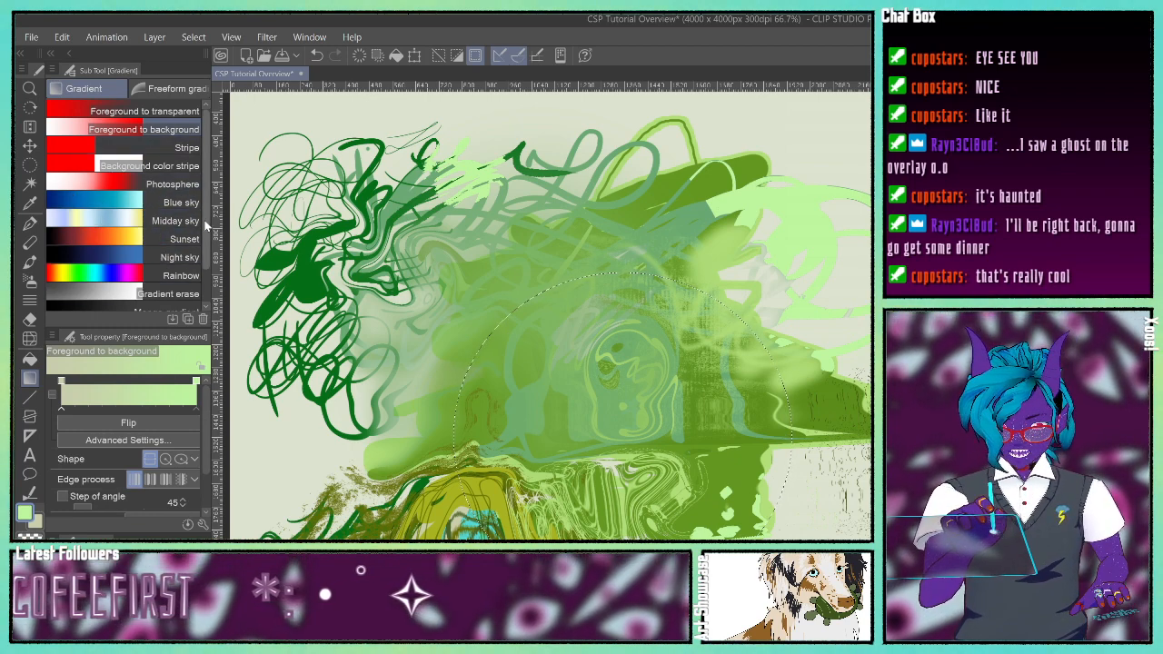
pyautogui.scroll(-1, 203, 234)
pyautogui.scroll(1, 203, 234)
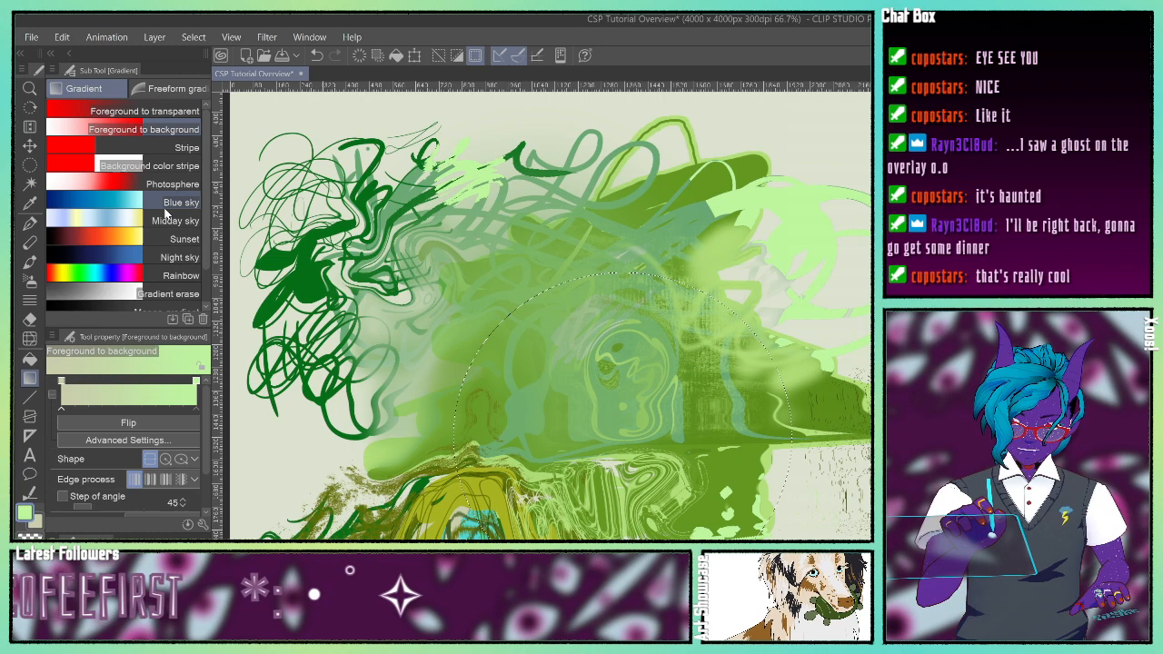
pyautogui.click(97, 219)
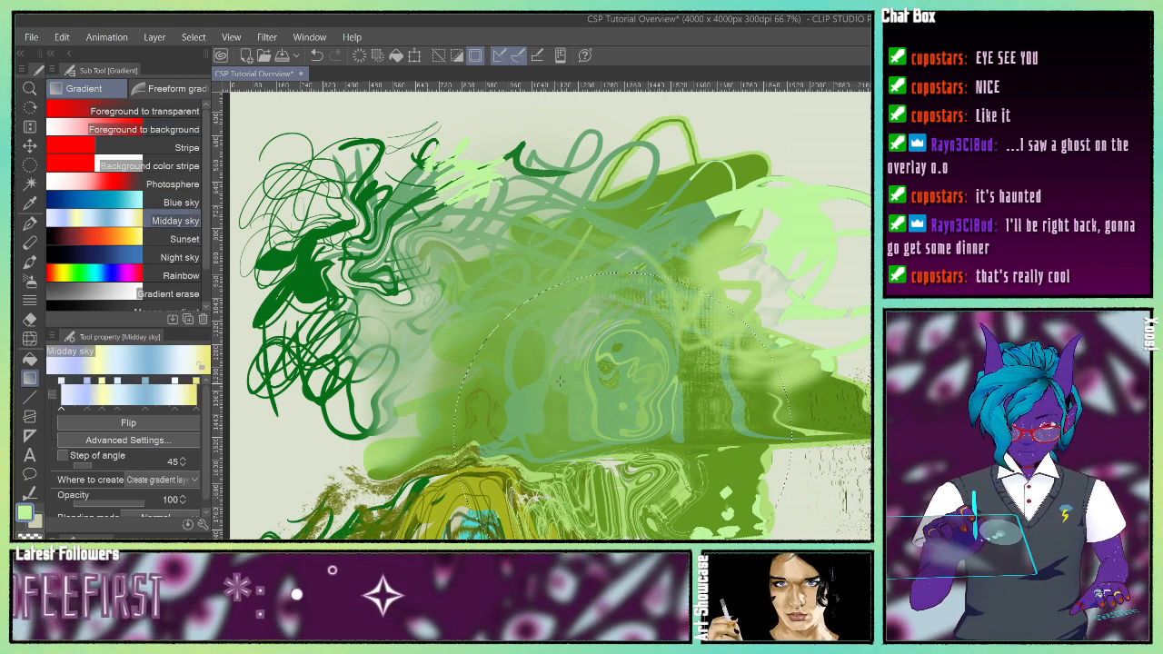
pyautogui.moveTo(714, 518); pyautogui.dragTo(715, 518)
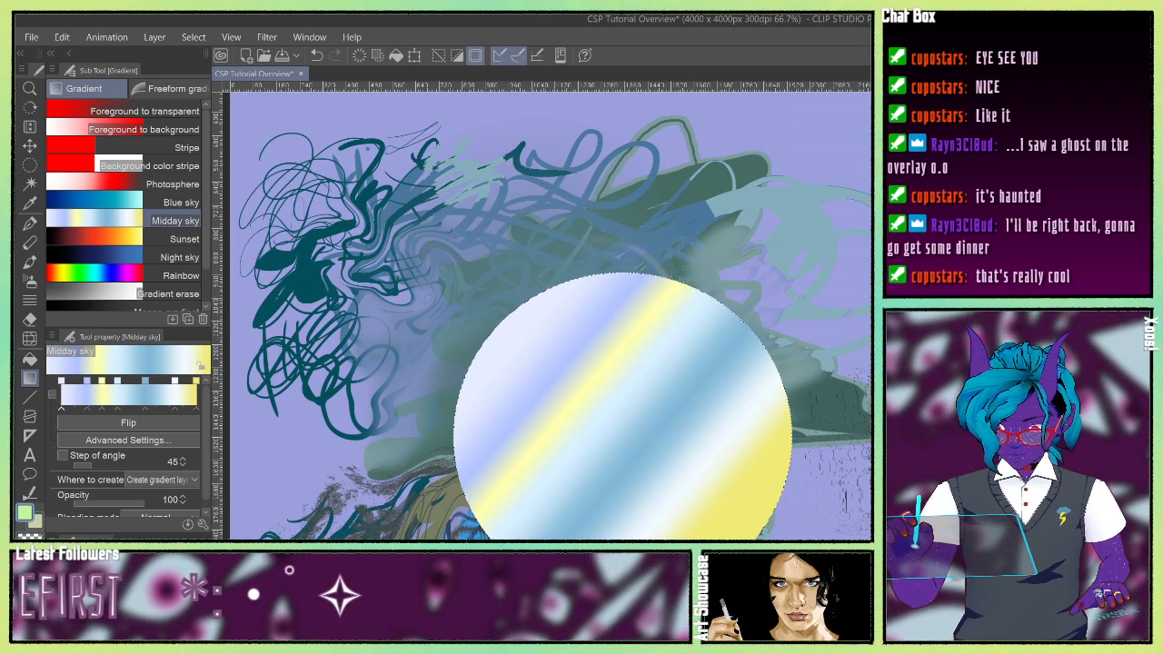
# Step: Turn off Show Mask Area for the gradient layer's mask, and toggle Enable Mask off and back on
pyautogui.rightClick(401, 87)
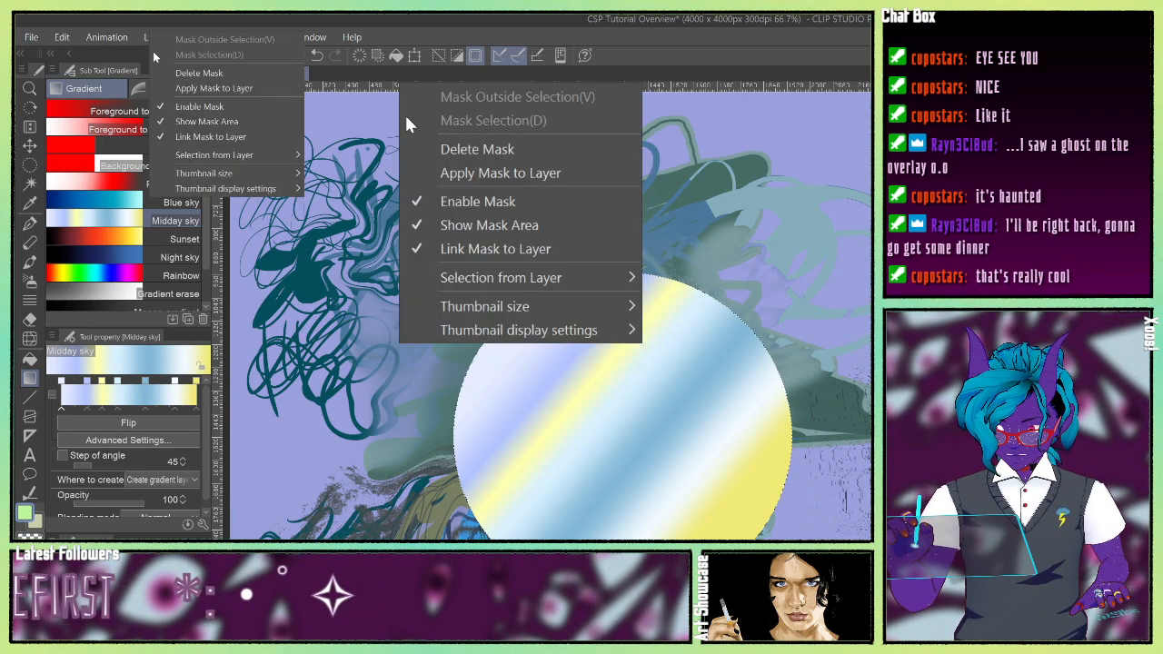
pyautogui.click(444, 229)
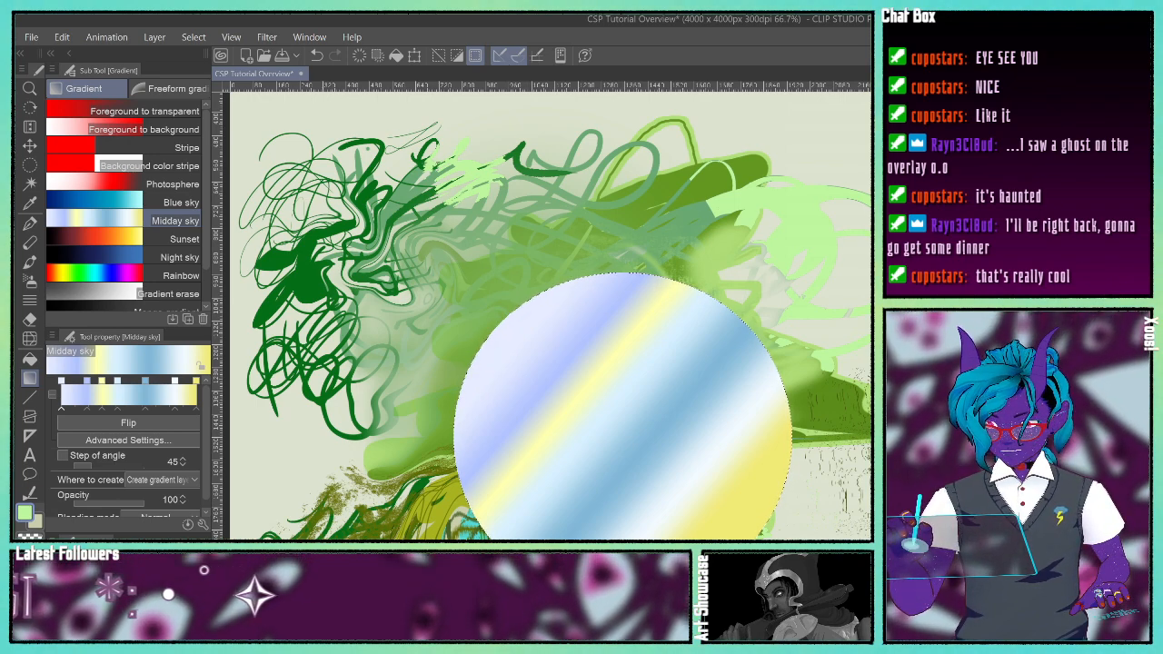
pyautogui.rightClick(442, 213)
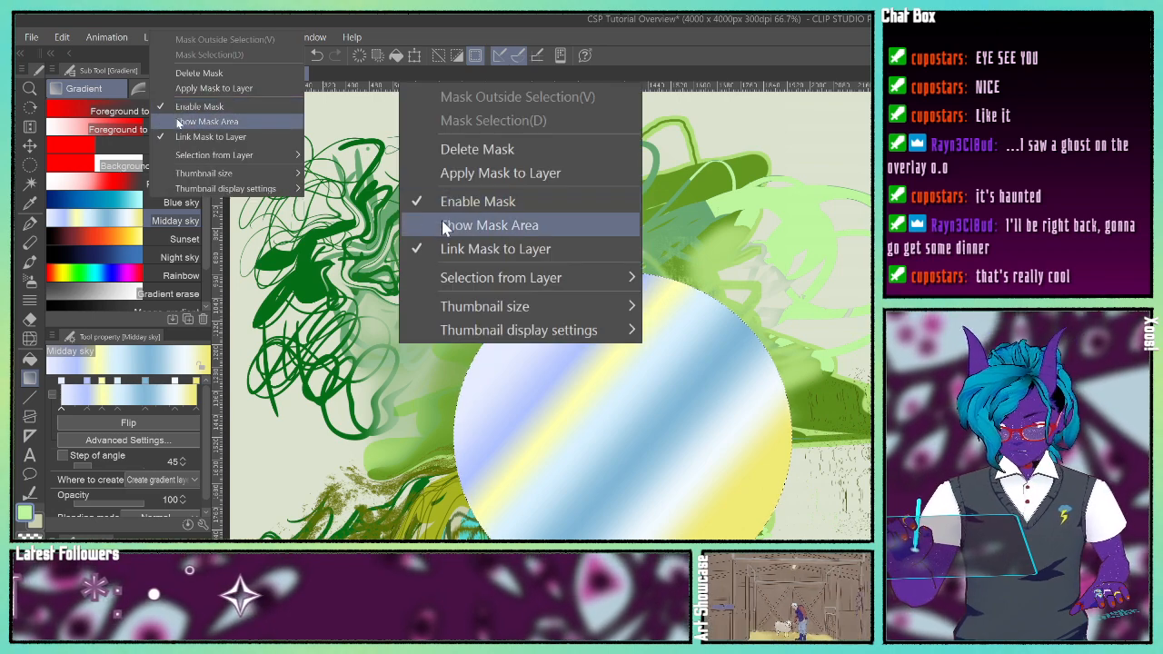
pyautogui.click(445, 201)
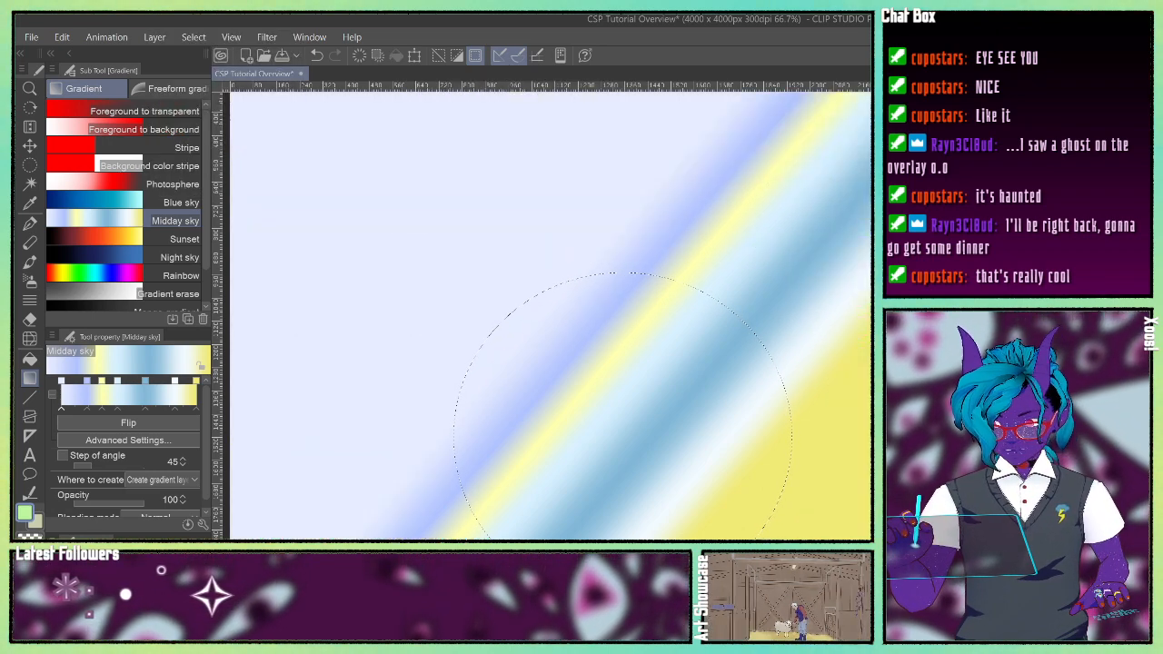
pyautogui.rightClick(414, 117)
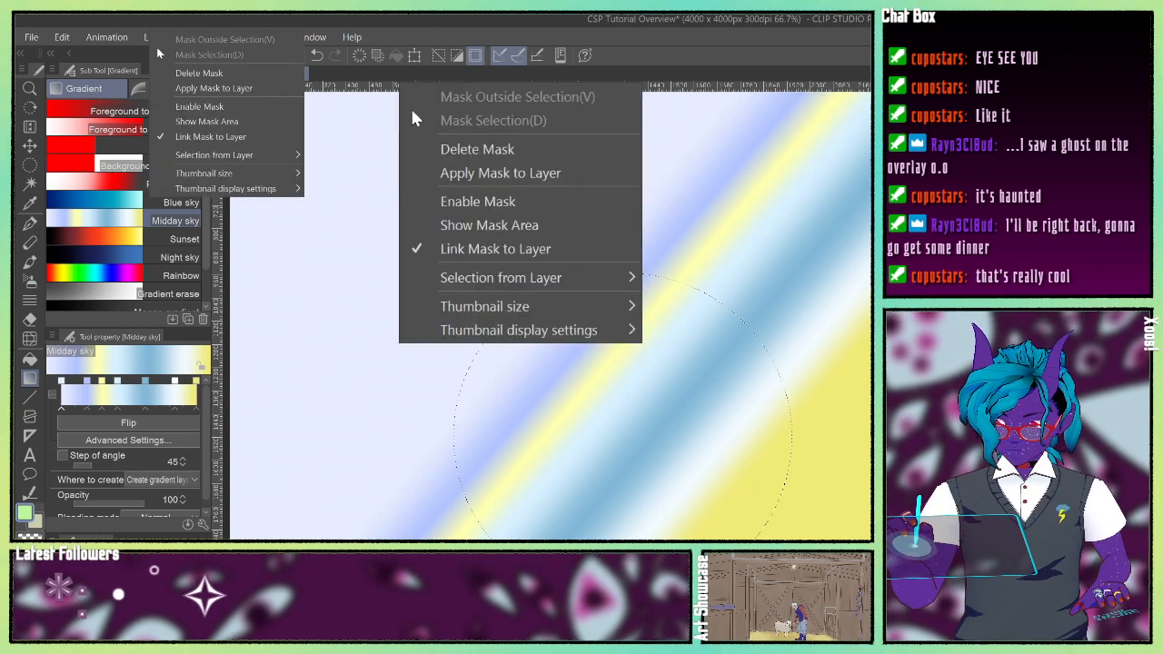
pyautogui.click(443, 210)
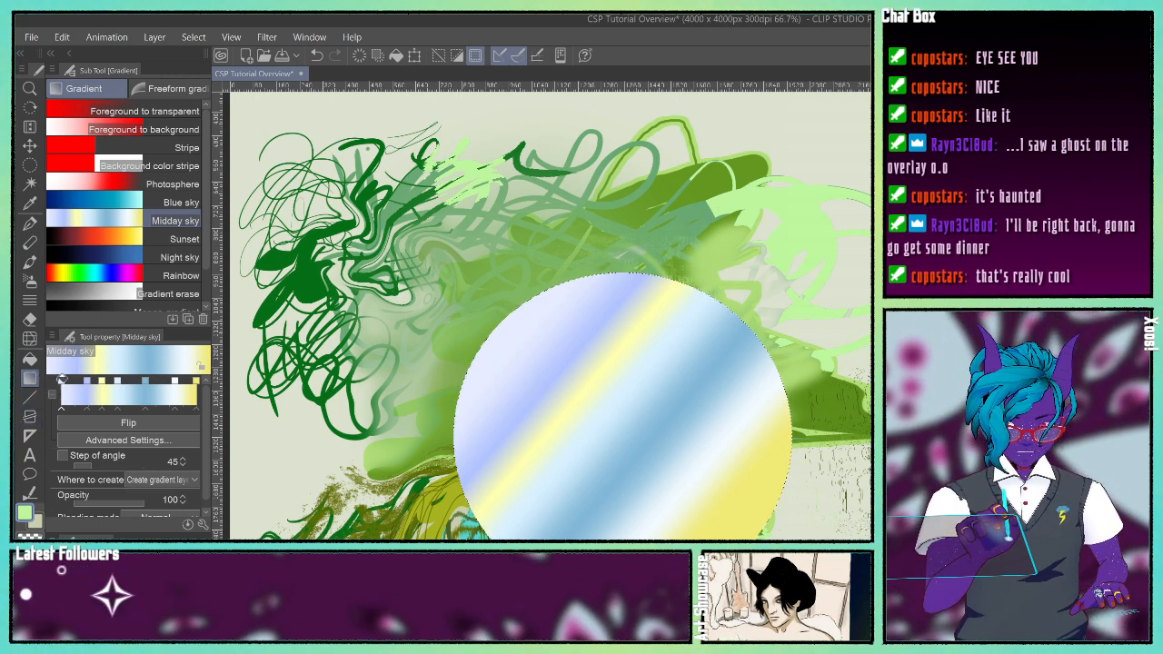
# Step: Flip the Midday sky gradient and apply it diagonally across the elliptical selection as another gradient layer
pyautogui.scroll(-1, 207, 414)
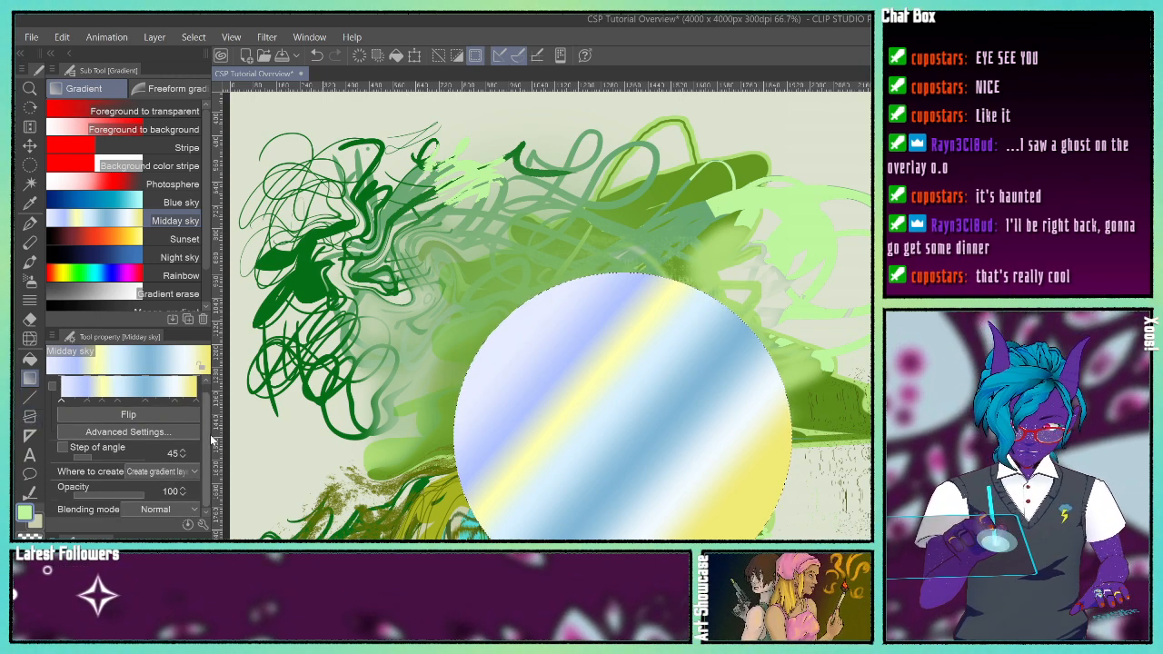
pyautogui.click(154, 418)
pyautogui.moveTo(542, 402); pyautogui.dragTo(667, 487)
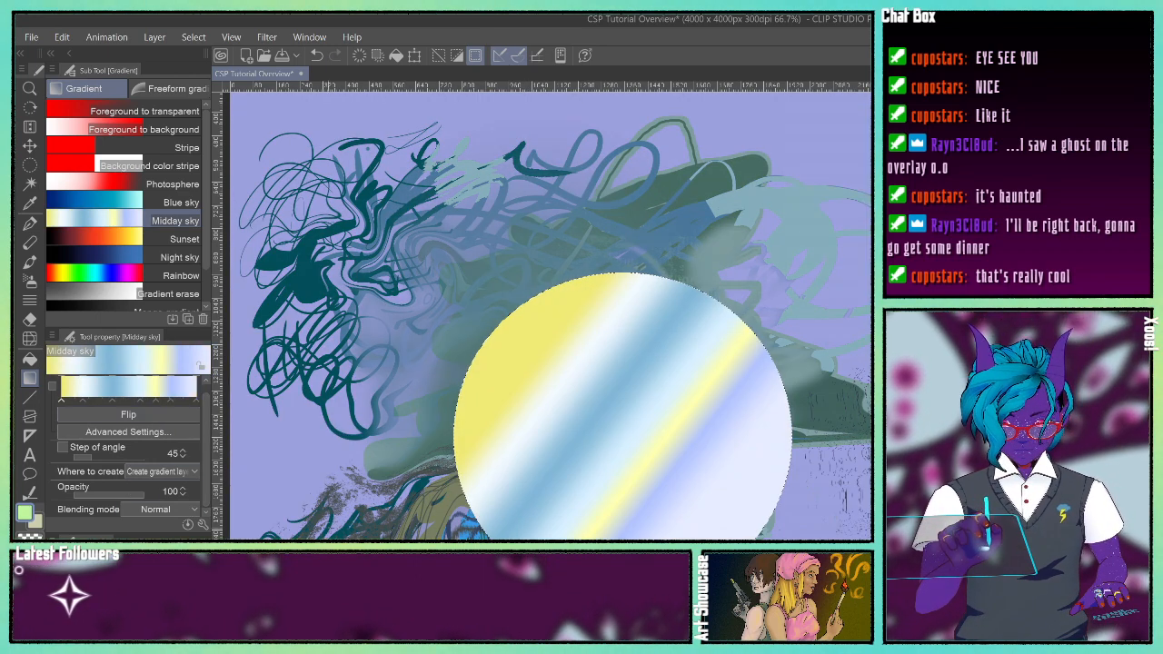
pyautogui.scroll(1, 200, 425)
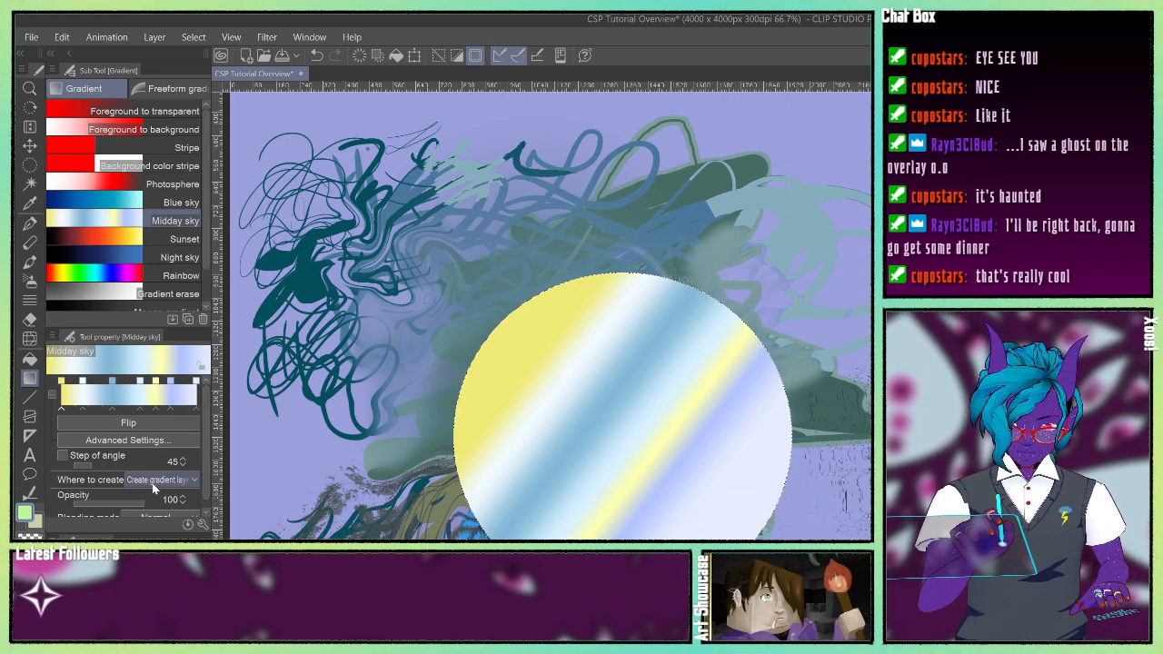
pyautogui.scroll(-2, 203, 456)
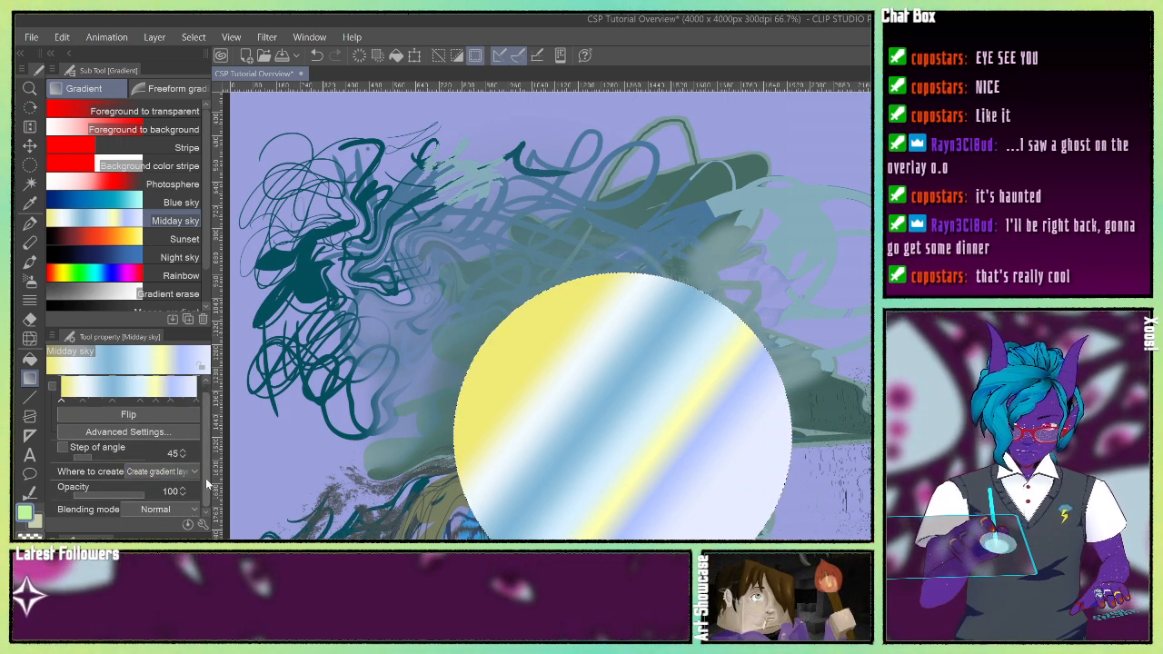
pyautogui.scroll(2, 205, 478)
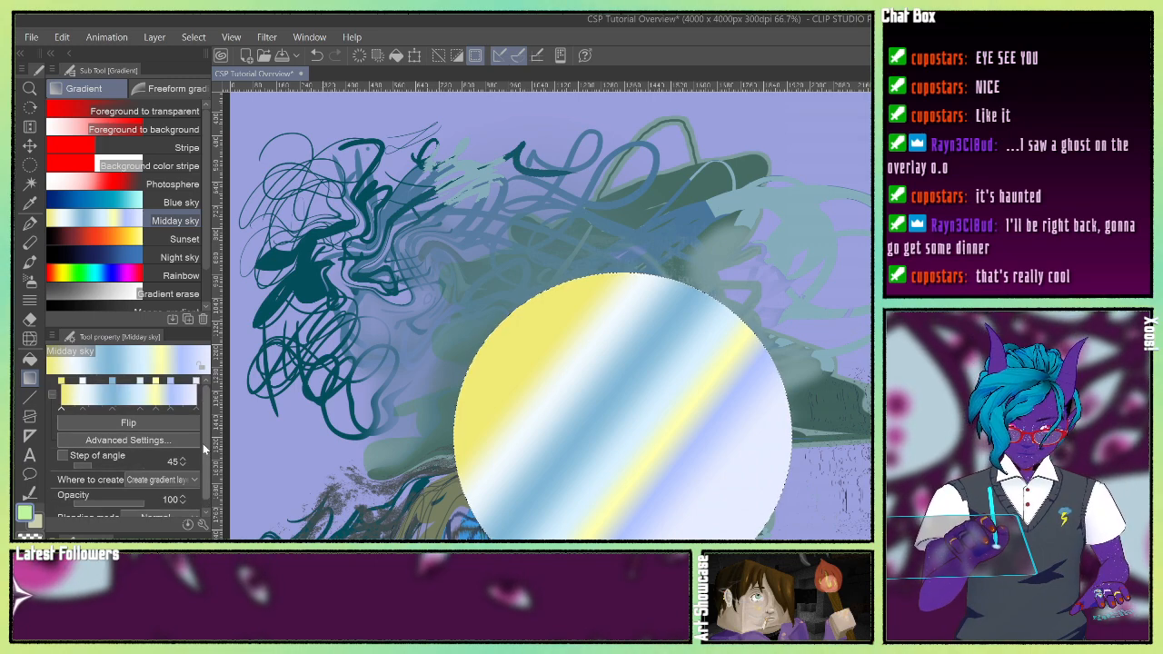
# Step: Select the Blue sky gradient and examine its Where to create options and Edit gradient settings
pyautogui.click(123, 198)
pyautogui.moveTo(203, 448); pyautogui.dragTo(202, 422)
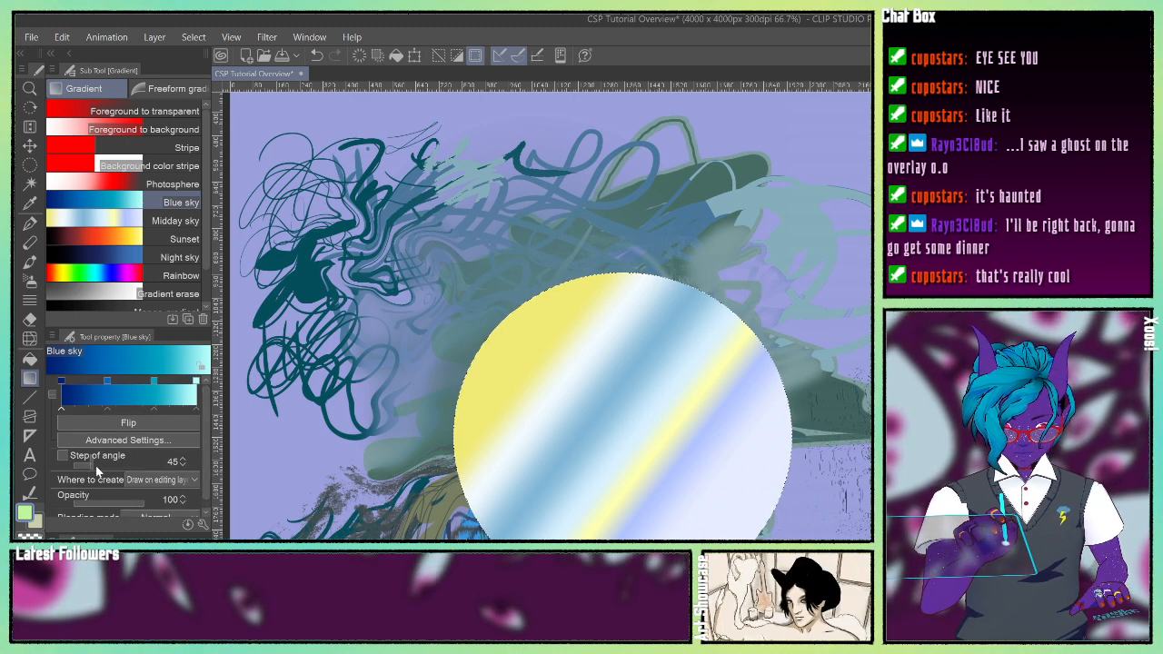
pyautogui.click(166, 486)
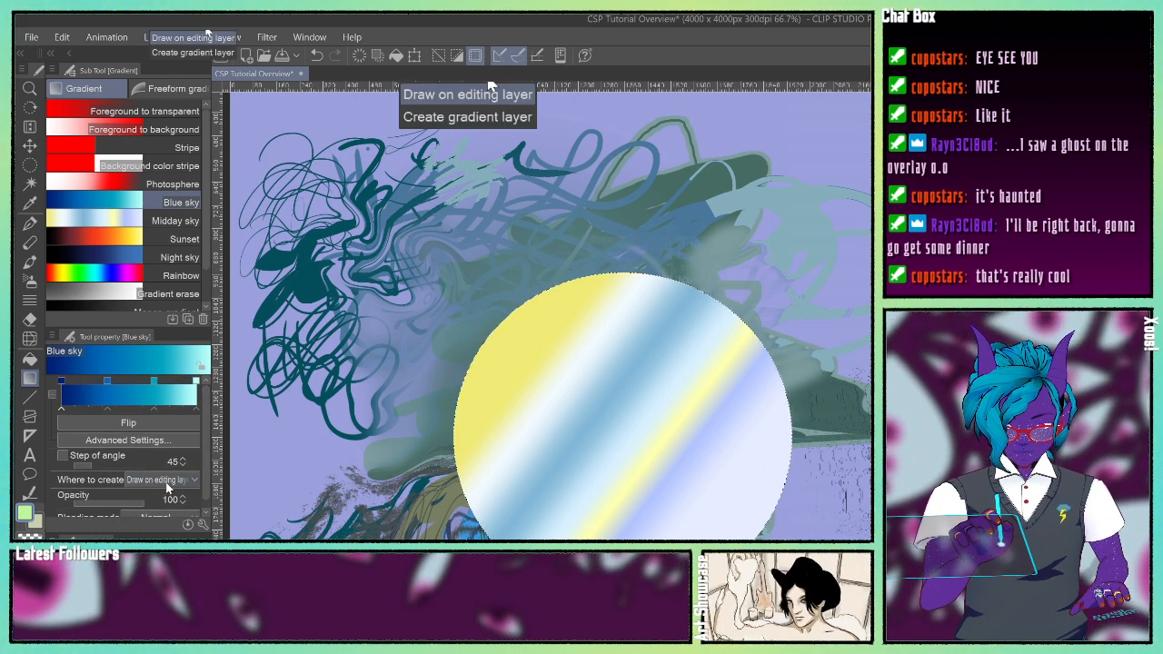
pyautogui.click(166, 486)
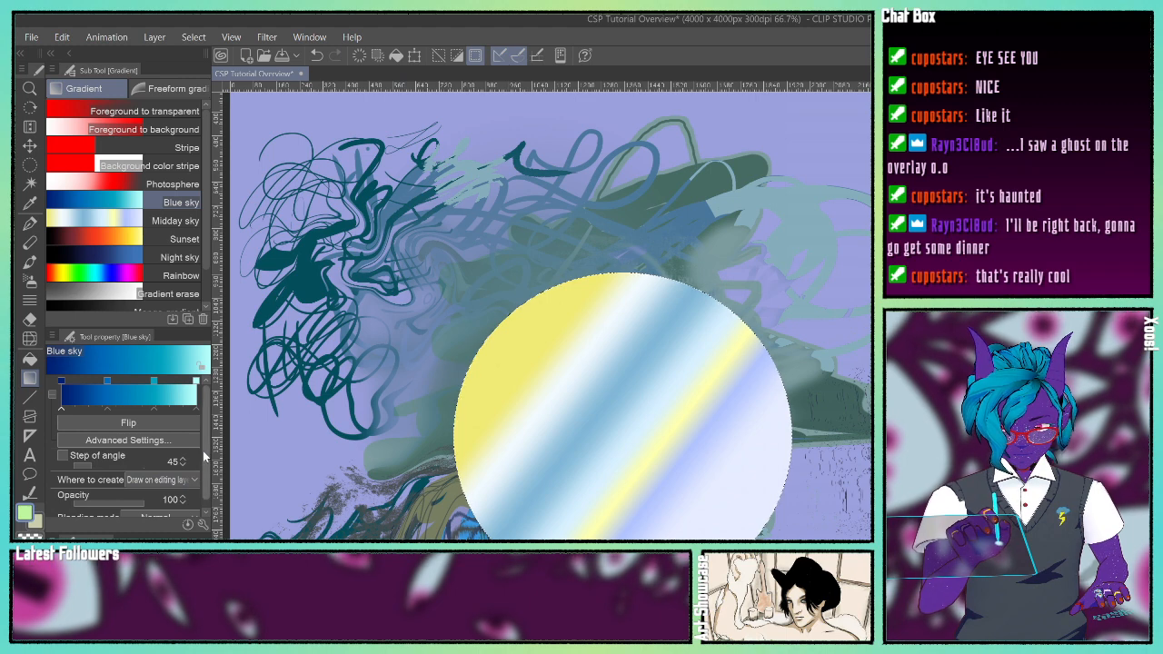
pyautogui.moveTo(202, 450); pyautogui.dragTo(203, 421)
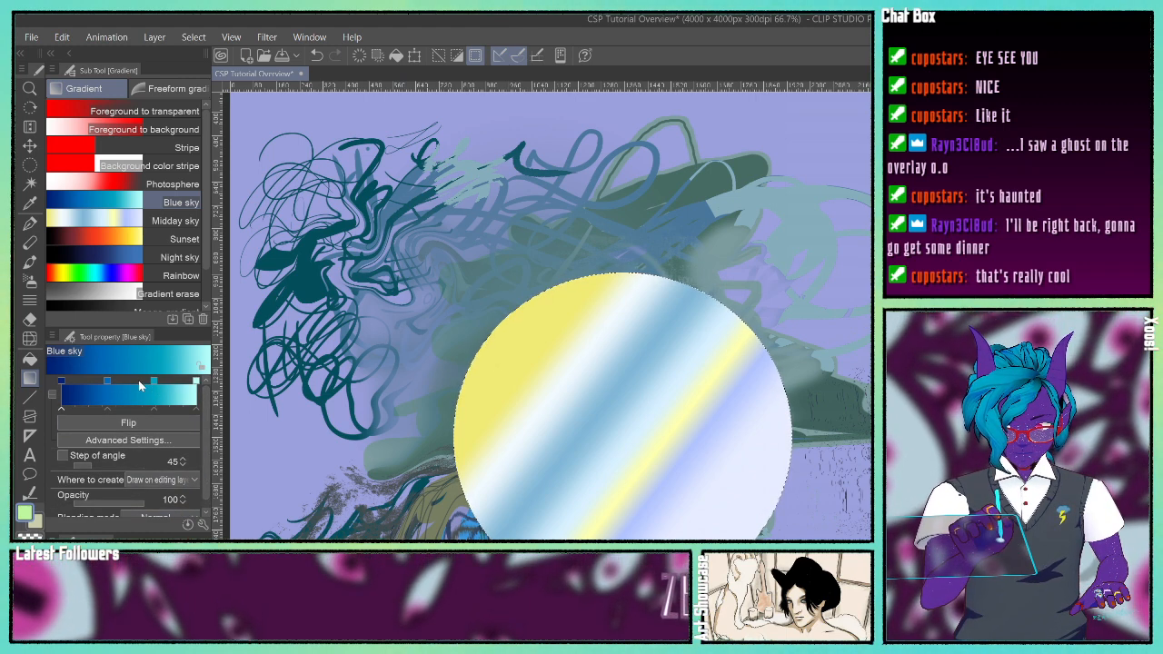
pyautogui.click(141, 442)
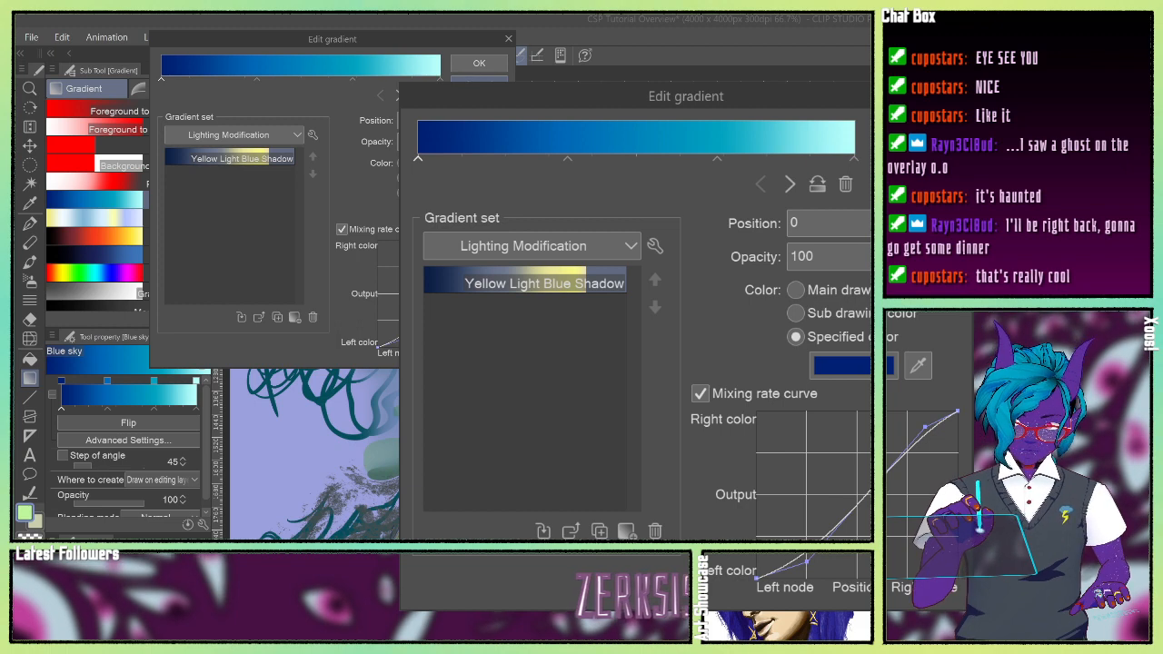
pyautogui.click(476, 63)
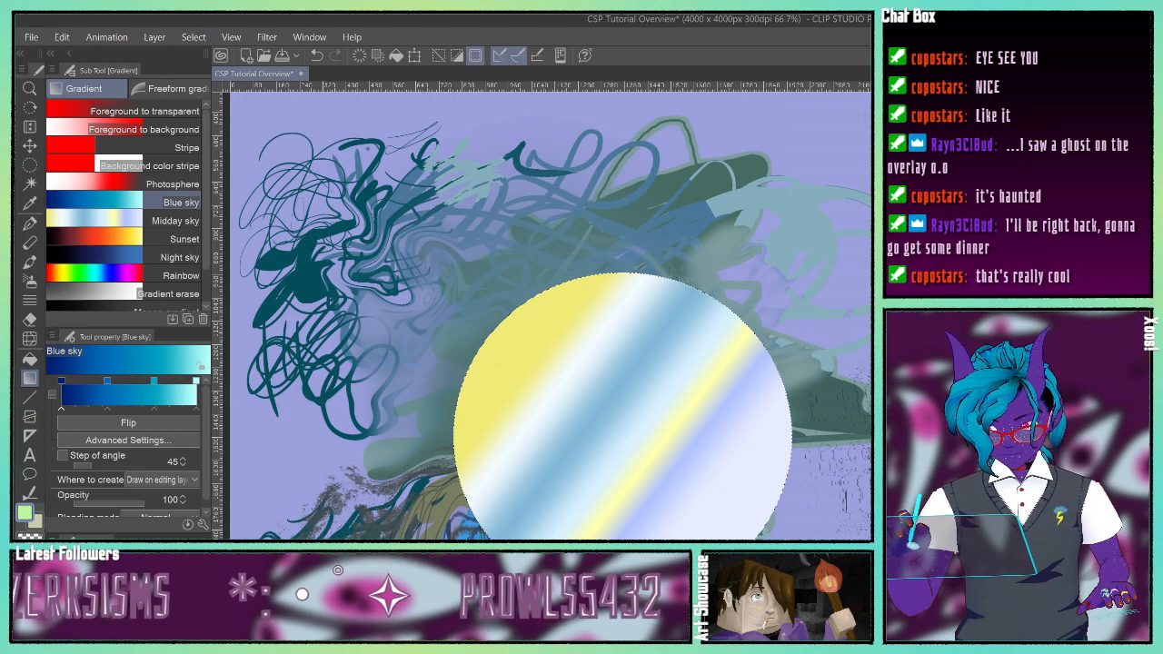
# Step: Delete the flipped Midday sky gradient layer
pyautogui.click(154, 37)
pyautogui.click(195, 145)
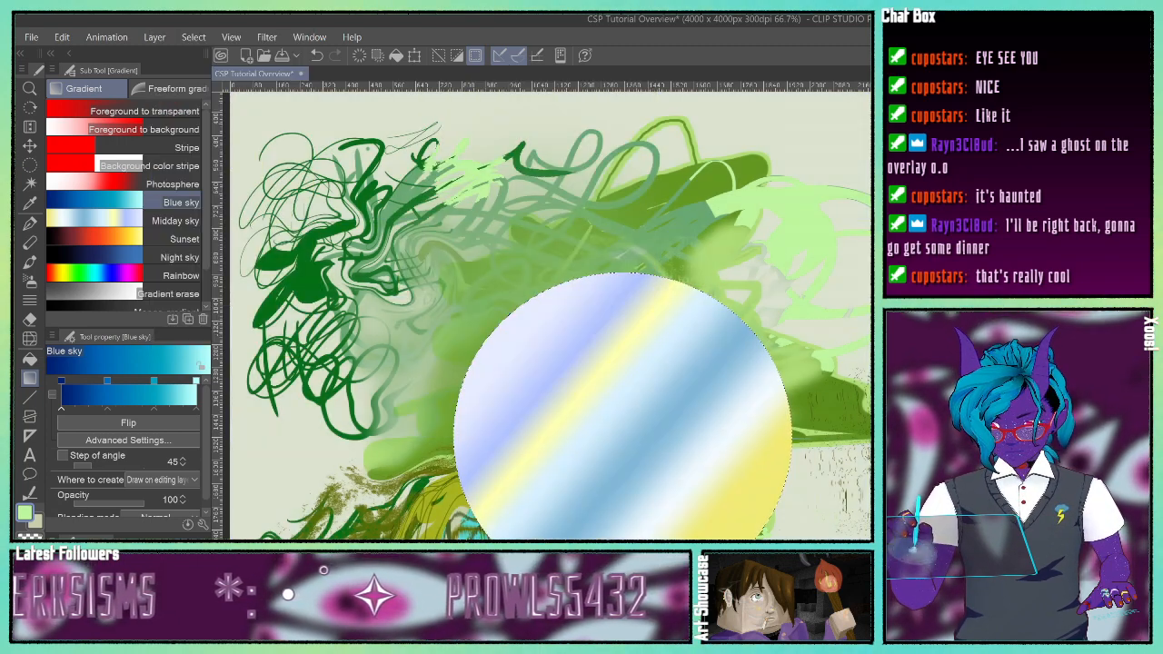
# Step: Clear the elliptical selection and draw a dark blue diagonal Straight line with brush size 6 below the gradient circle
pyautogui.moveTo(418, 400); pyautogui.dragTo(544, 309)
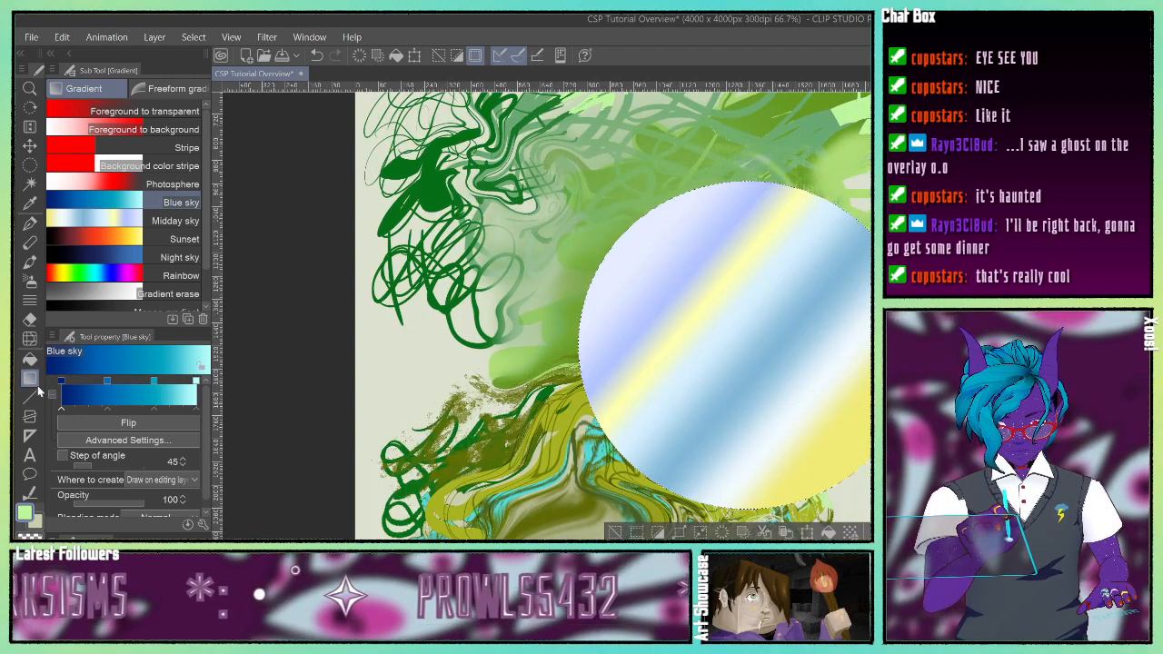
pyautogui.click(33, 398)
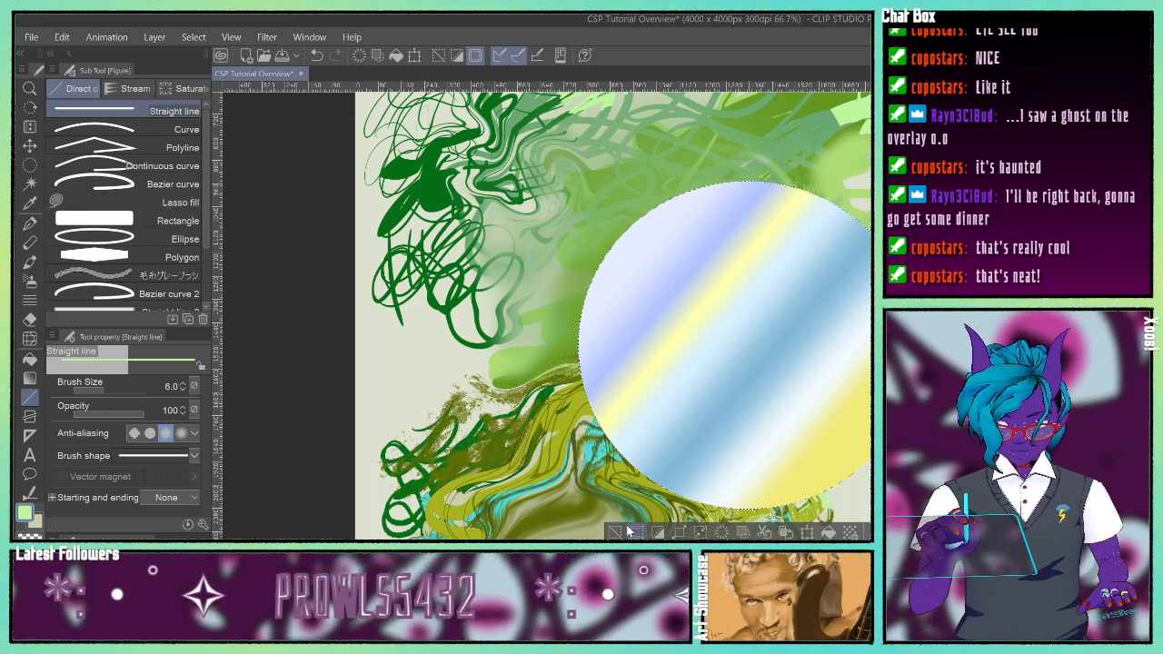
pyautogui.click(614, 533)
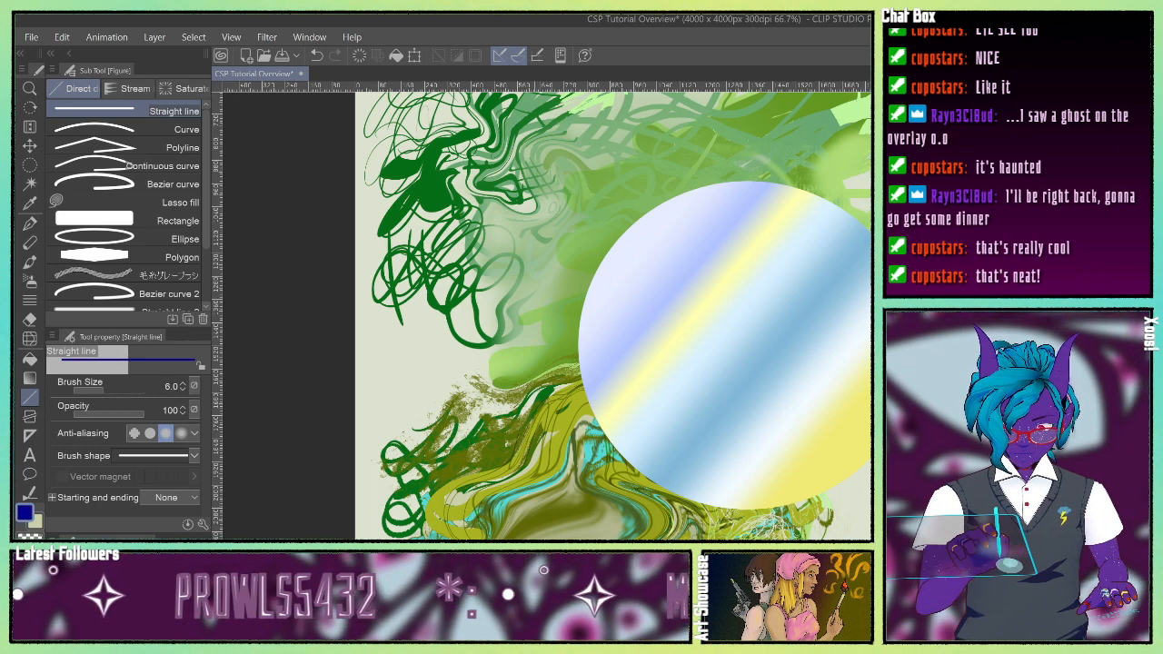
pyautogui.moveTo(787, 539); pyautogui.dragTo(869, 488)
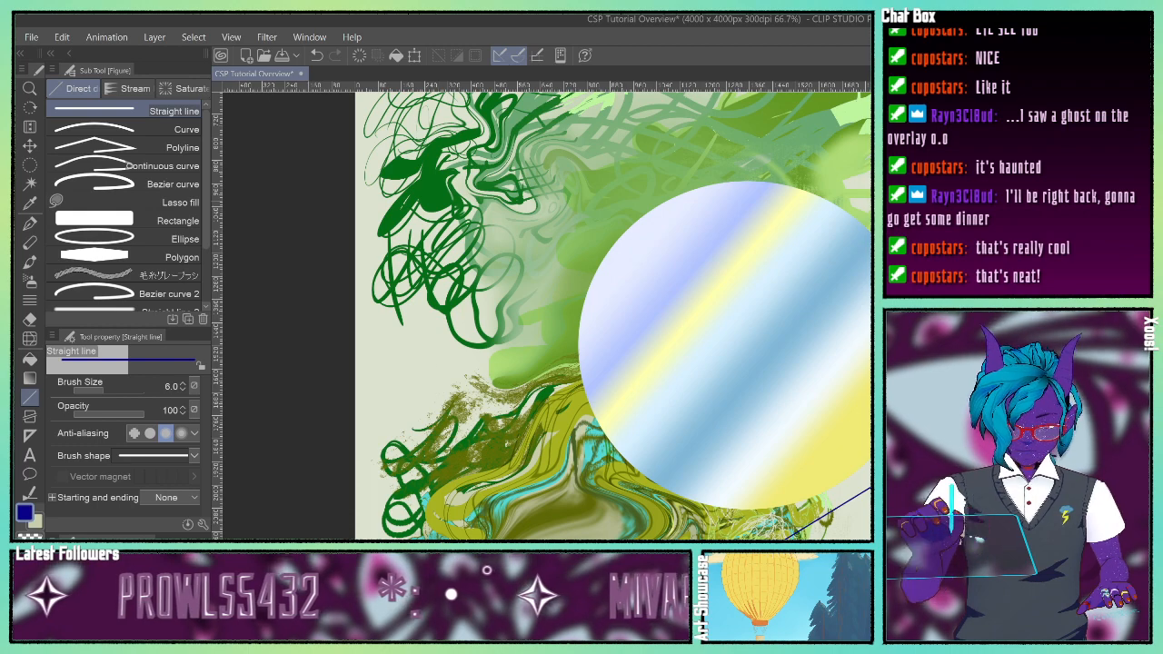
# Step: Draw three crossing straight lines over the green artwork and an arched line above them with the Curve sub tool
pyautogui.moveTo(476, 204); pyautogui.dragTo(909, 233)
pyautogui.moveTo(574, 300); pyautogui.dragTo(841, 468)
pyautogui.moveTo(640, 301); pyautogui.dragTo(605, 564)
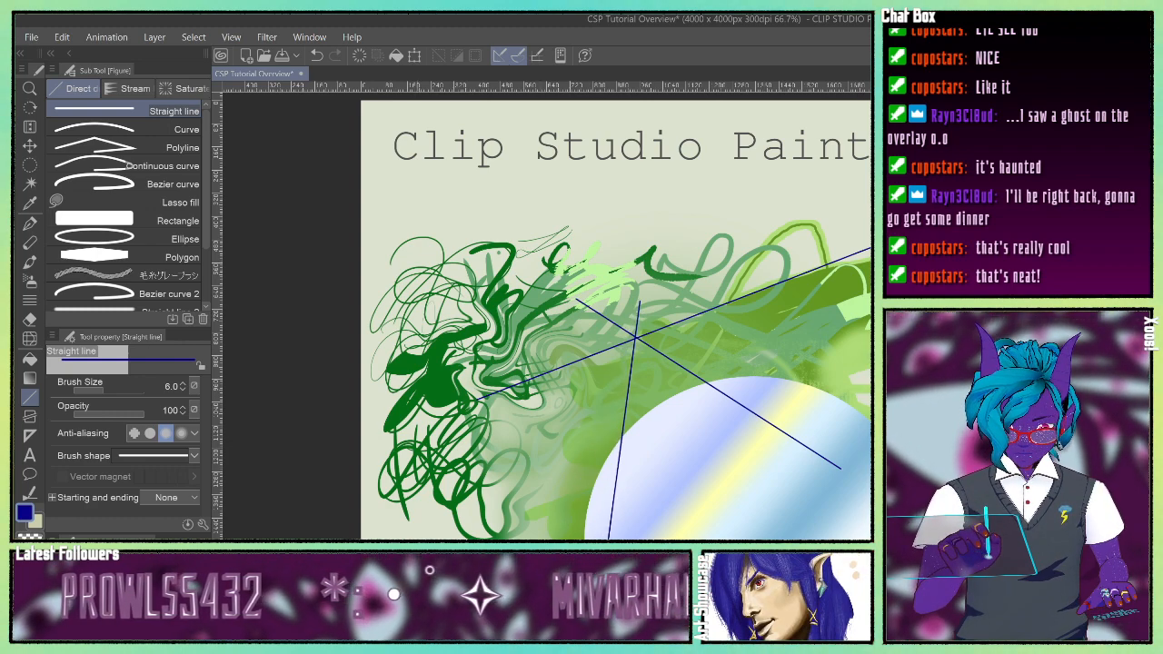
pyautogui.click(148, 133)
pyautogui.moveTo(435, 277); pyautogui.dragTo(870, 213)
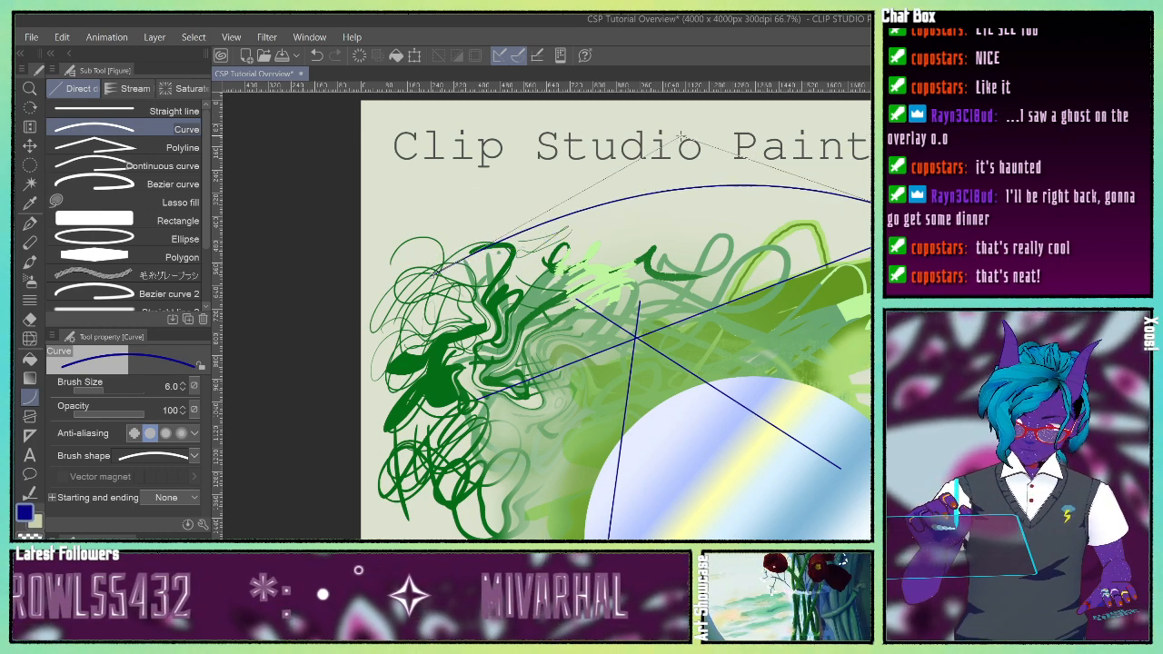
# Step: Draw a closed five-sided outline around the crossing lines with the Polyline sub tool at brush size 6
pyautogui.click(138, 147)
pyautogui.click(501, 316)
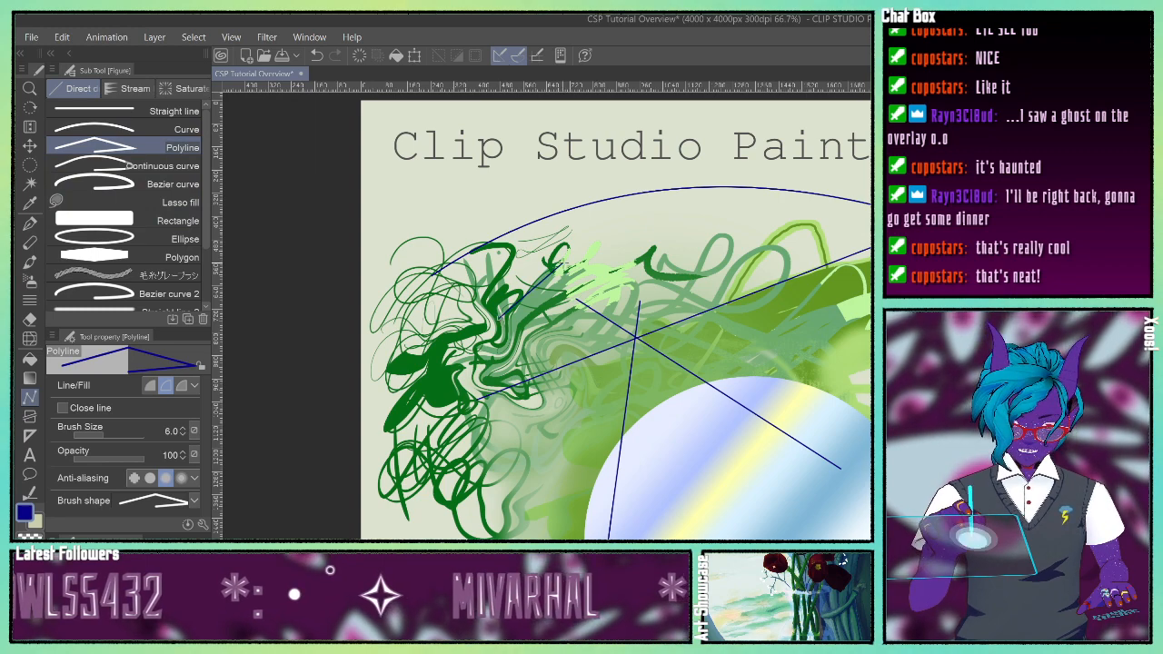
pyautogui.click(630, 211)
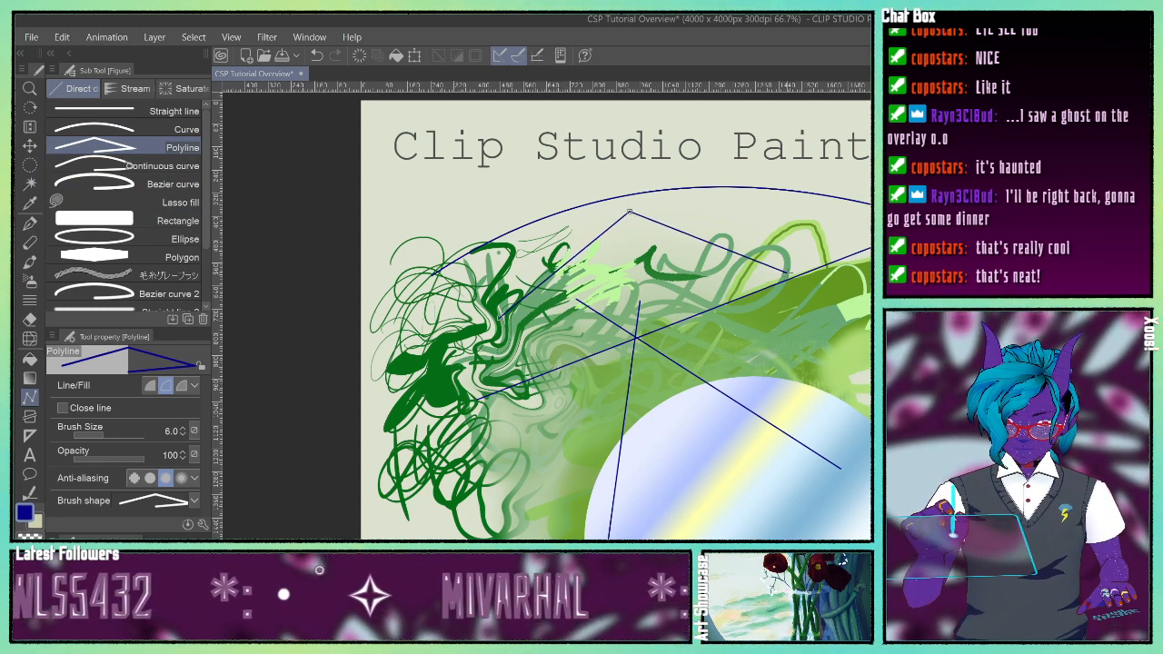
pyautogui.click(791, 262)
pyautogui.click(844, 338)
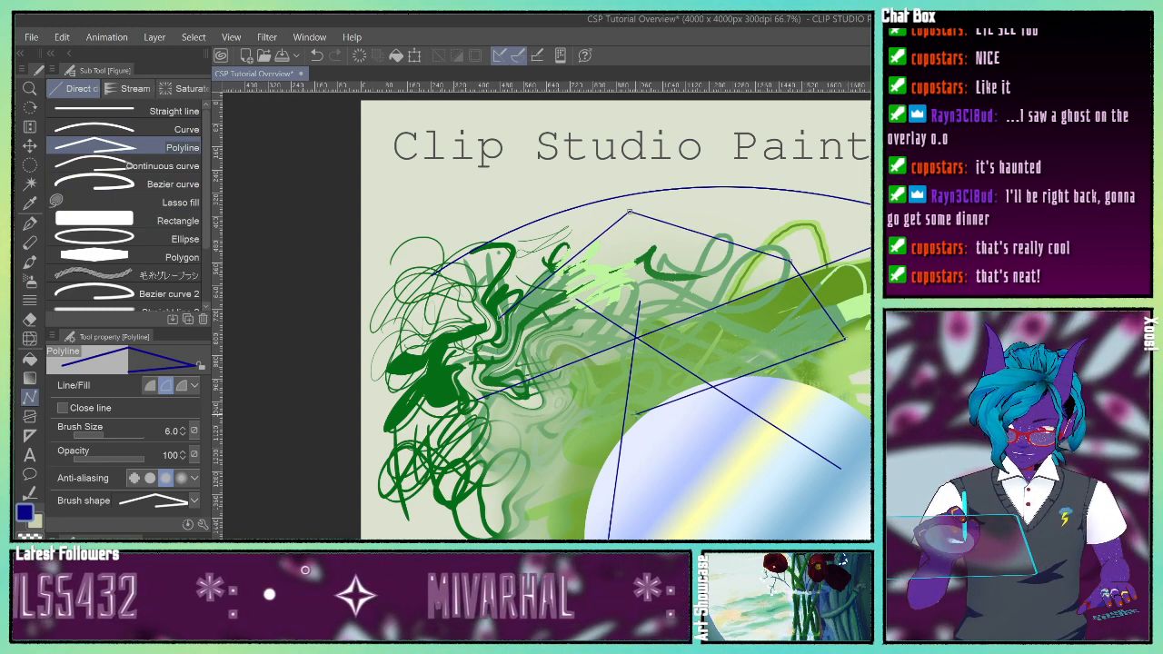
pyautogui.click(635, 419)
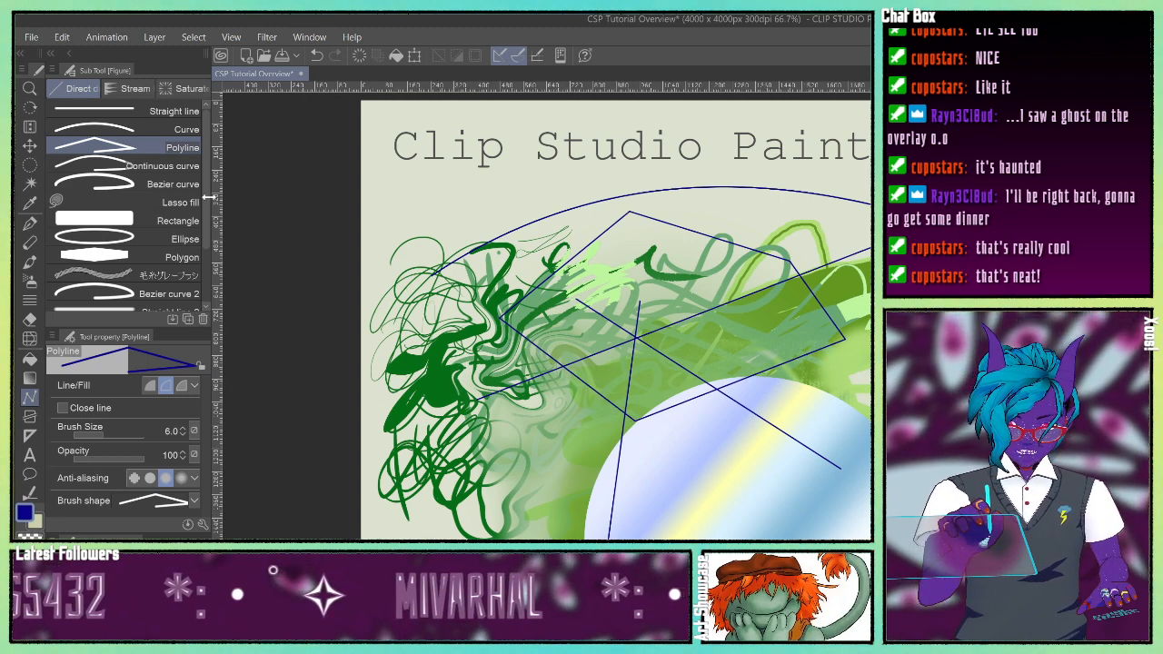
# Step: Draw an open Bezier curve at brush size 12 across the upper part of the gradient circle
pyautogui.click(160, 169)
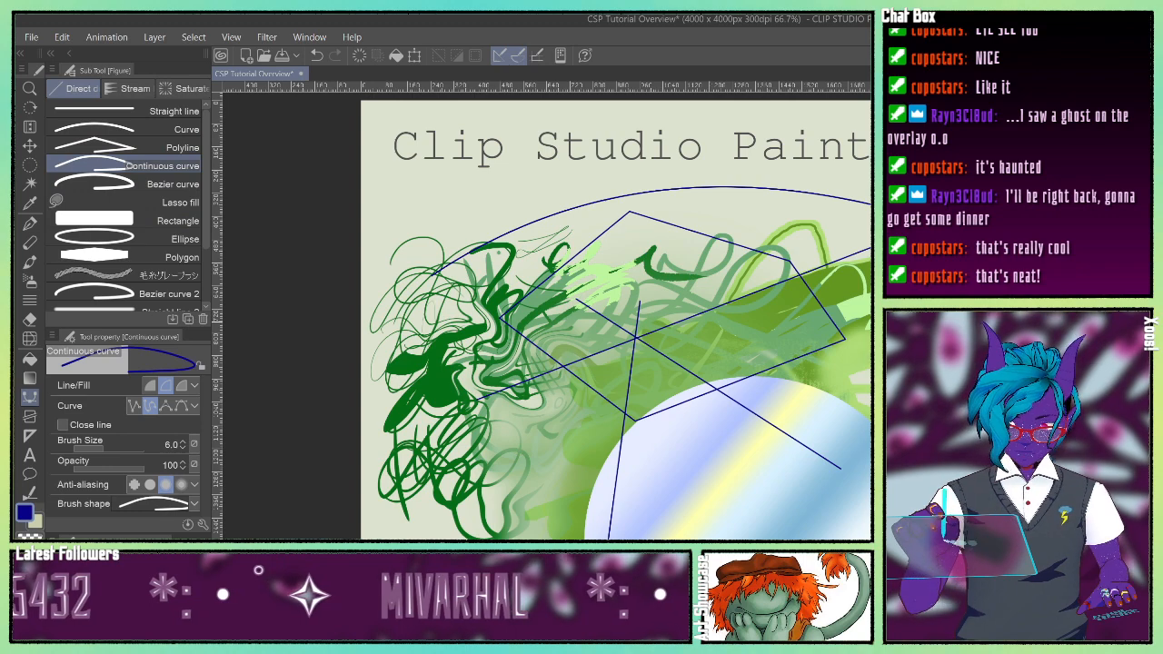
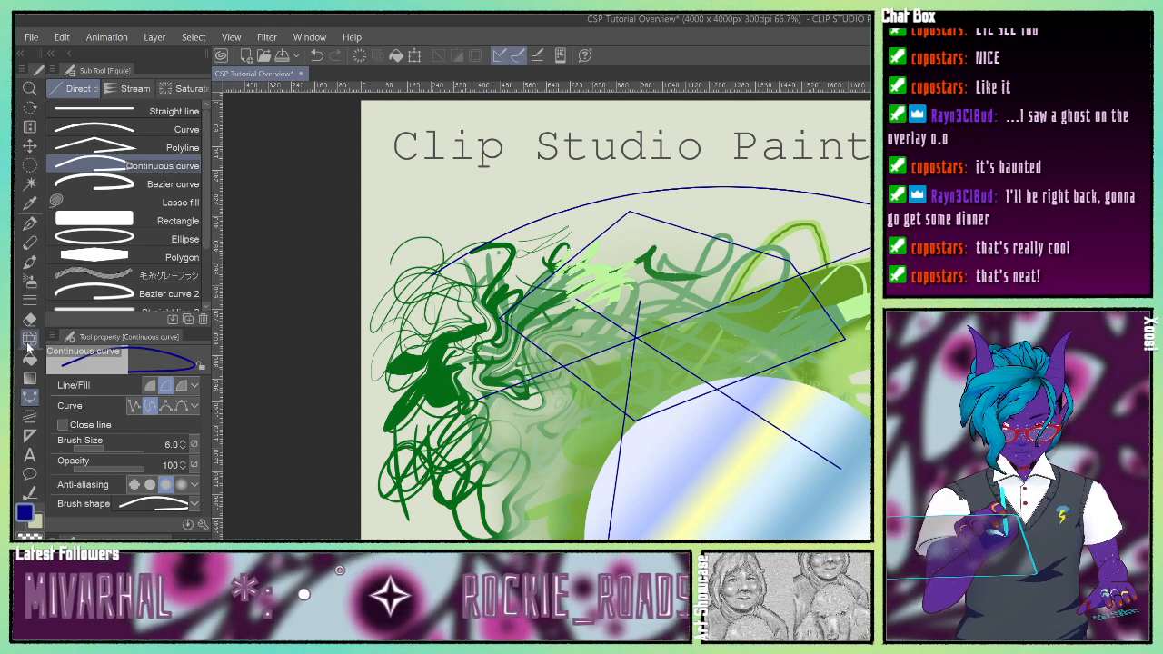
pyautogui.click(106, 187)
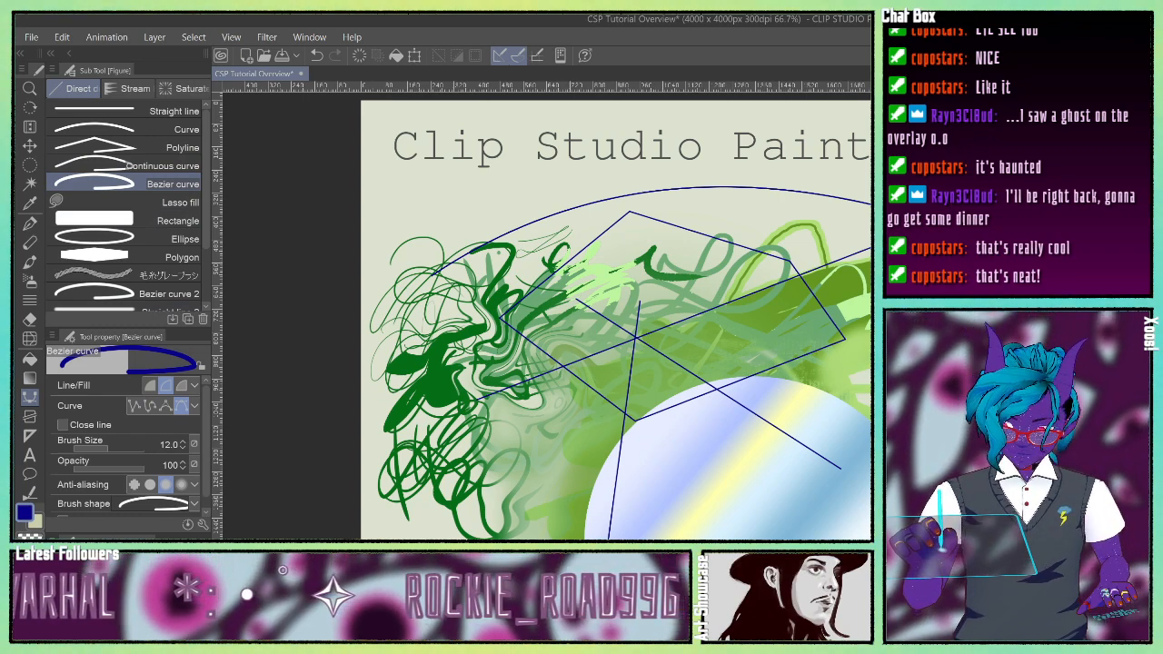
pyautogui.moveTo(689, 438); pyautogui.dragTo(608, 423)
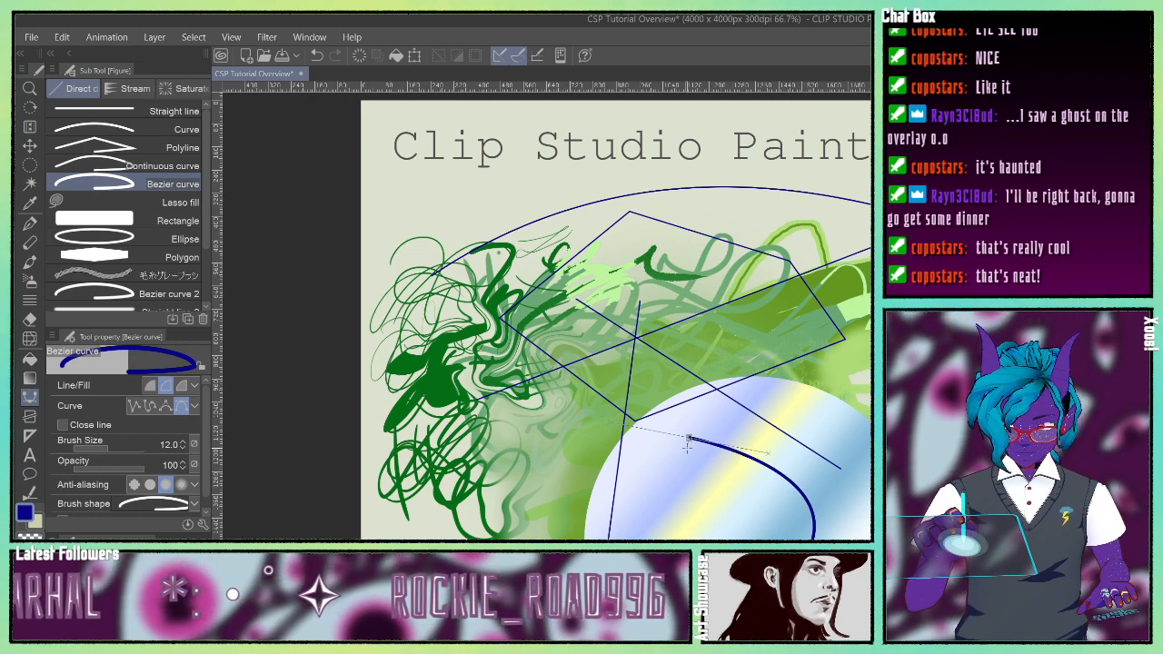
pyautogui.click(520, 527)
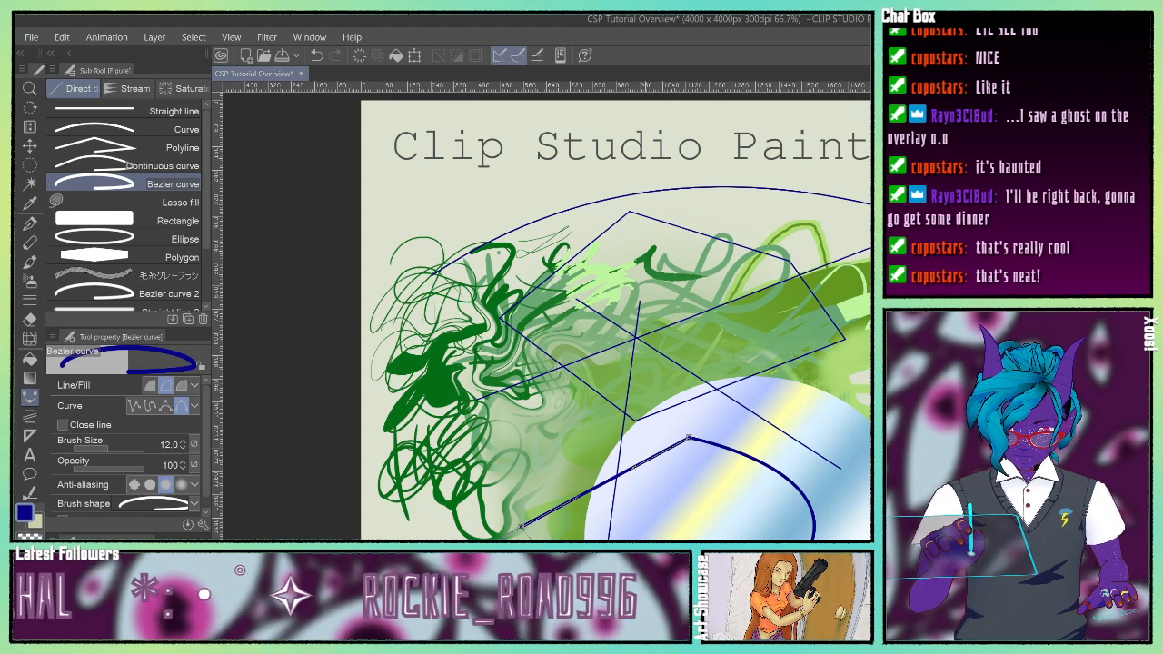
pyautogui.click(521, 527)
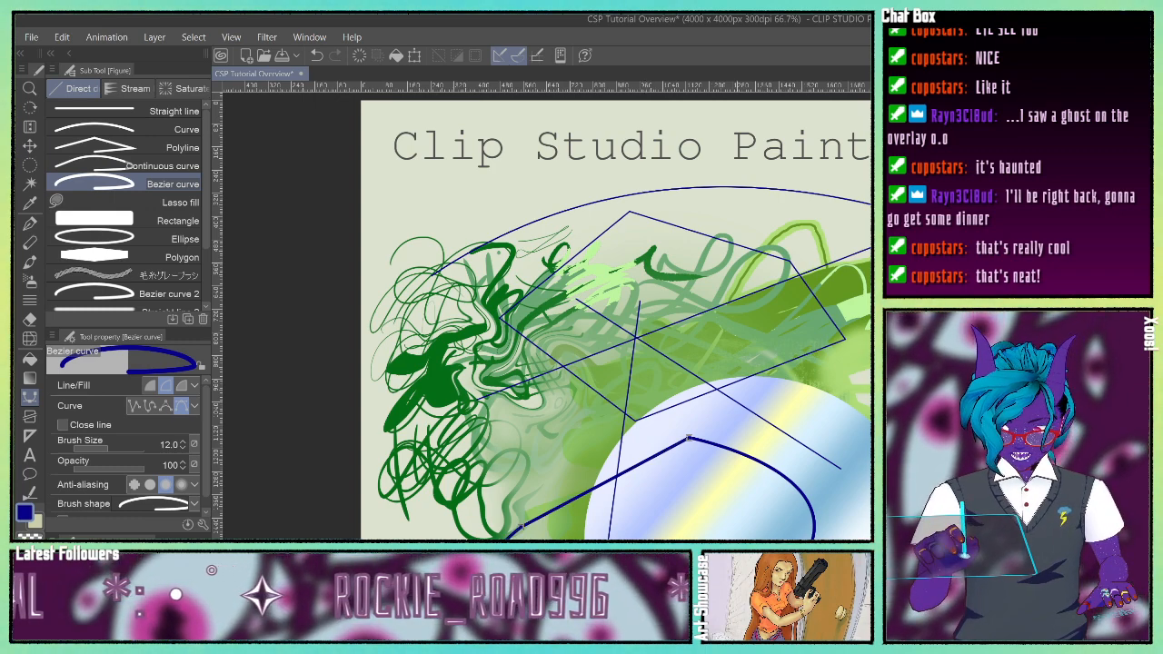
pyautogui.press('Return')
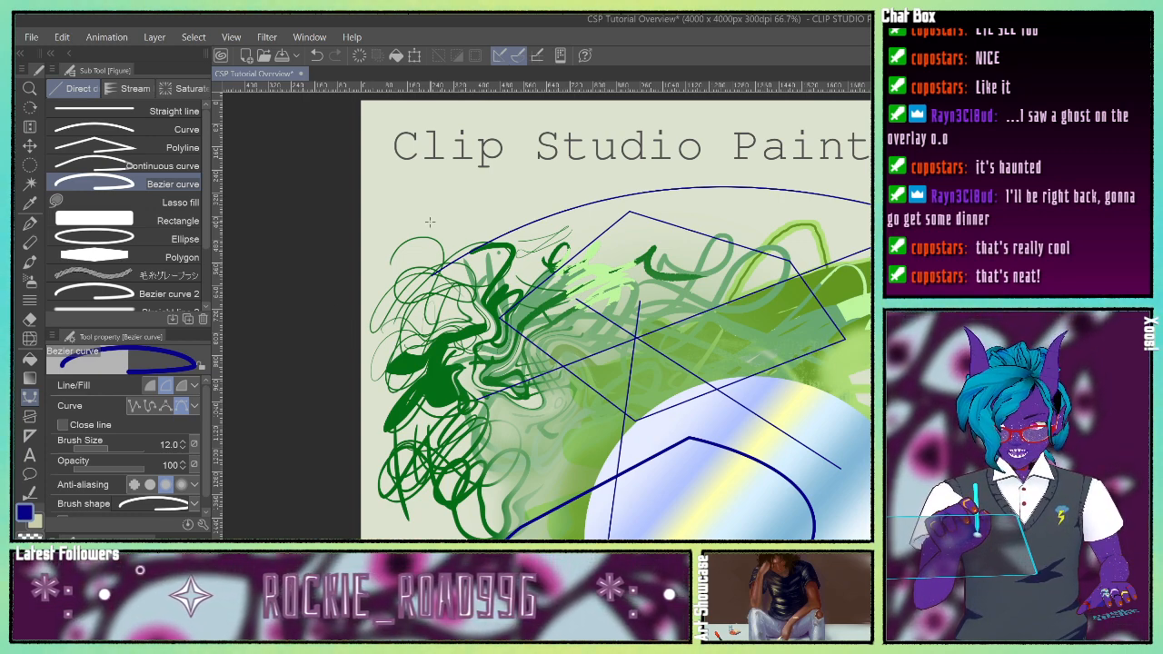
# Step: Draw a tall closed Bezier shape from the start of the title down into the green scribbles
pyautogui.click(443, 195)
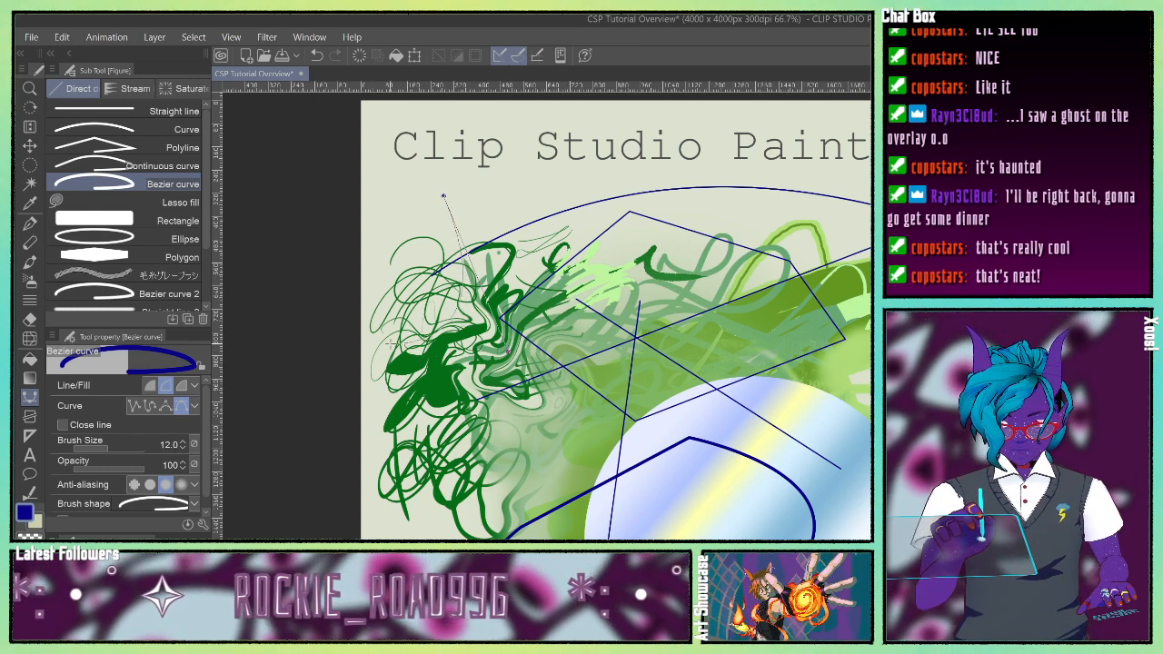
pyautogui.moveTo(389, 332); pyautogui.dragTo(402, 204)
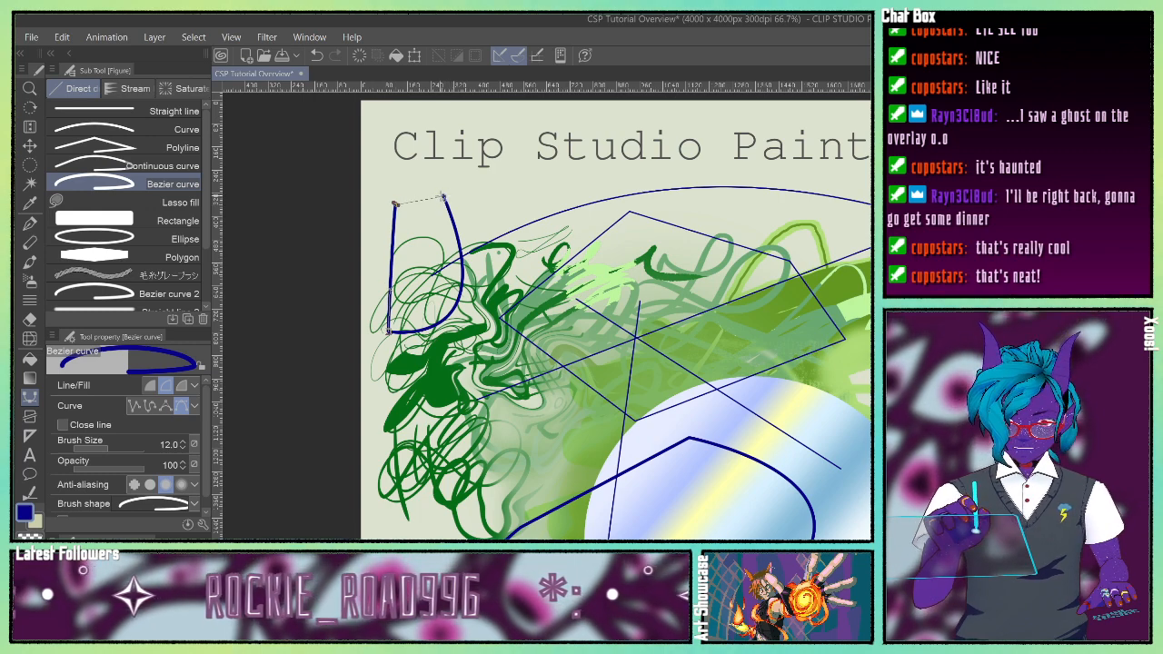
pyautogui.click(444, 197)
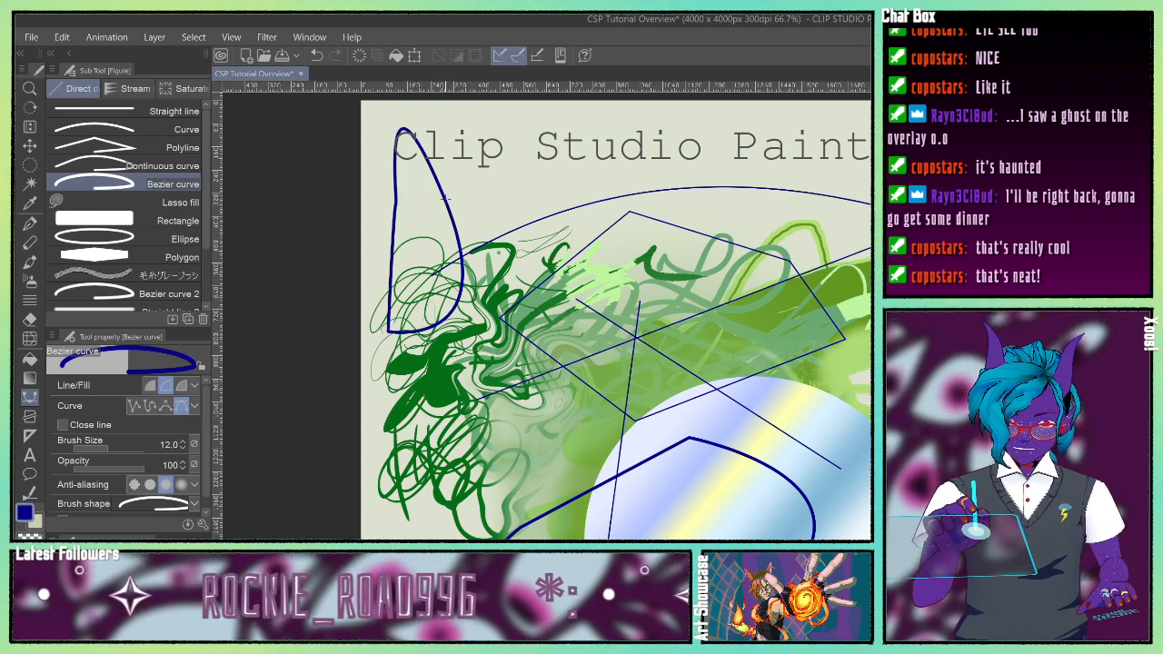
# Step: Paint a large wavy dark blue shape over the middle of the artwork with Lasso fill
pyautogui.click(129, 204)
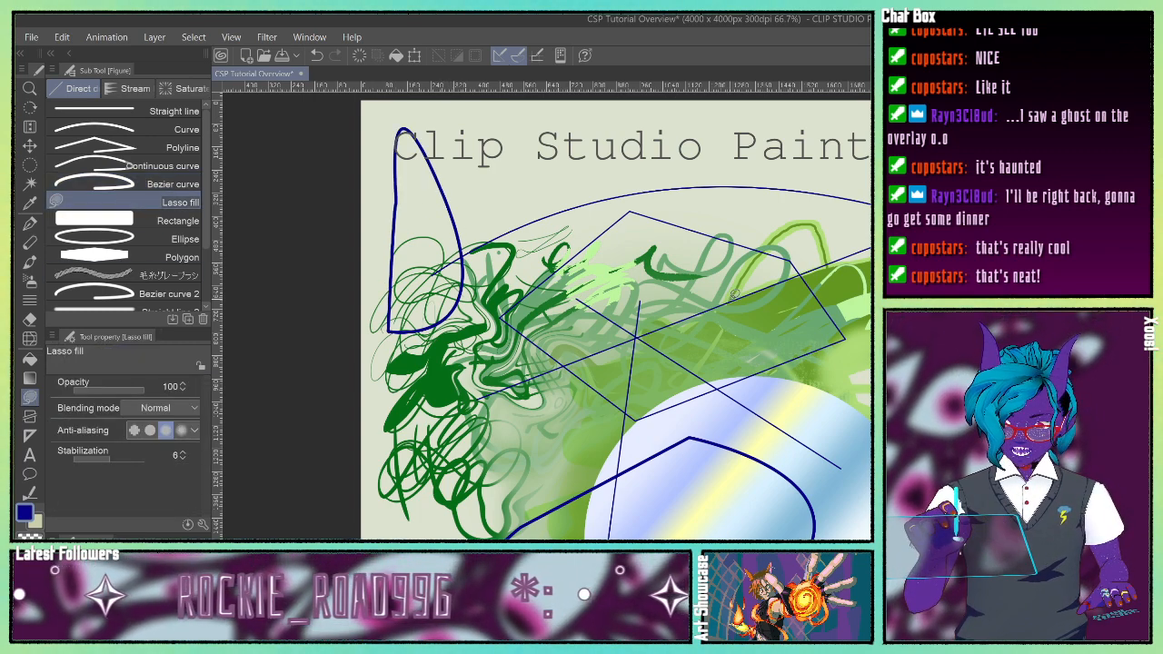
pyautogui.moveTo(707, 296)
pyautogui.mouseDown()
pyautogui.moveTo(736, 250)
pyautogui.moveTo(679, 495)
pyautogui.moveTo(595, 531)
pyautogui.mouseUp()
pyautogui.moveTo(505, 536)
pyautogui.mouseDown()
pyautogui.moveTo(436, 387)
pyautogui.moveTo(735, 289)
pyautogui.mouseUp()
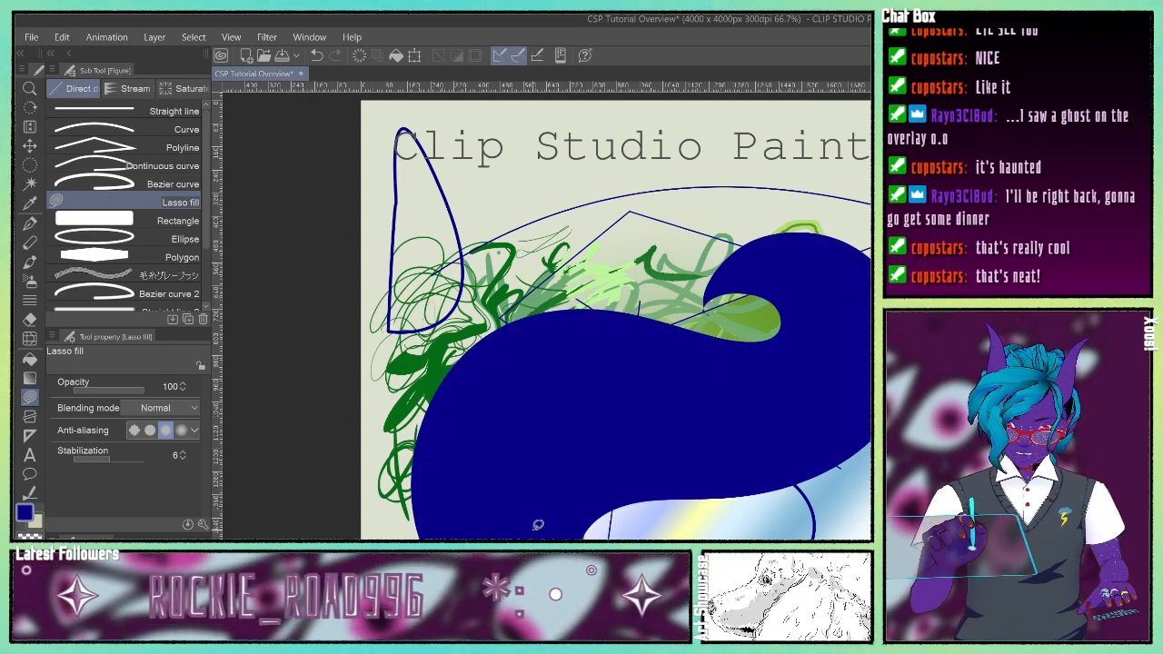
# Step: Draw a solid dark blue rectangle below the title, then an outline-only rectangle to its right
pyautogui.click(119, 220)
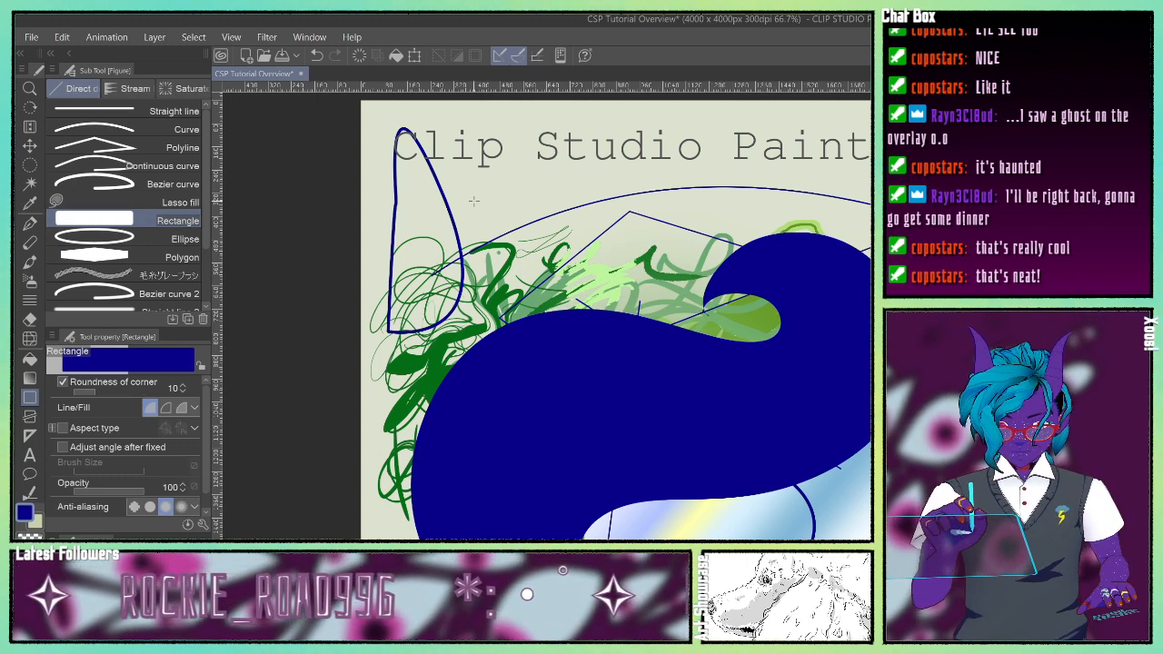
pyautogui.moveTo(472, 201); pyautogui.dragTo(685, 296)
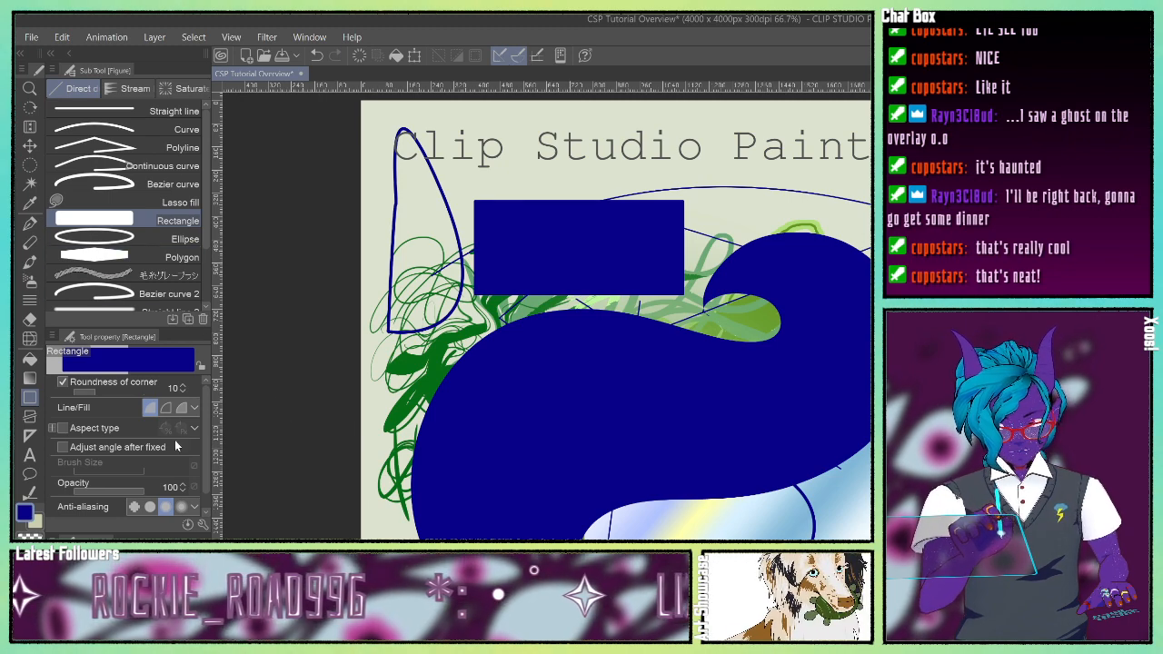
pyautogui.click(166, 408)
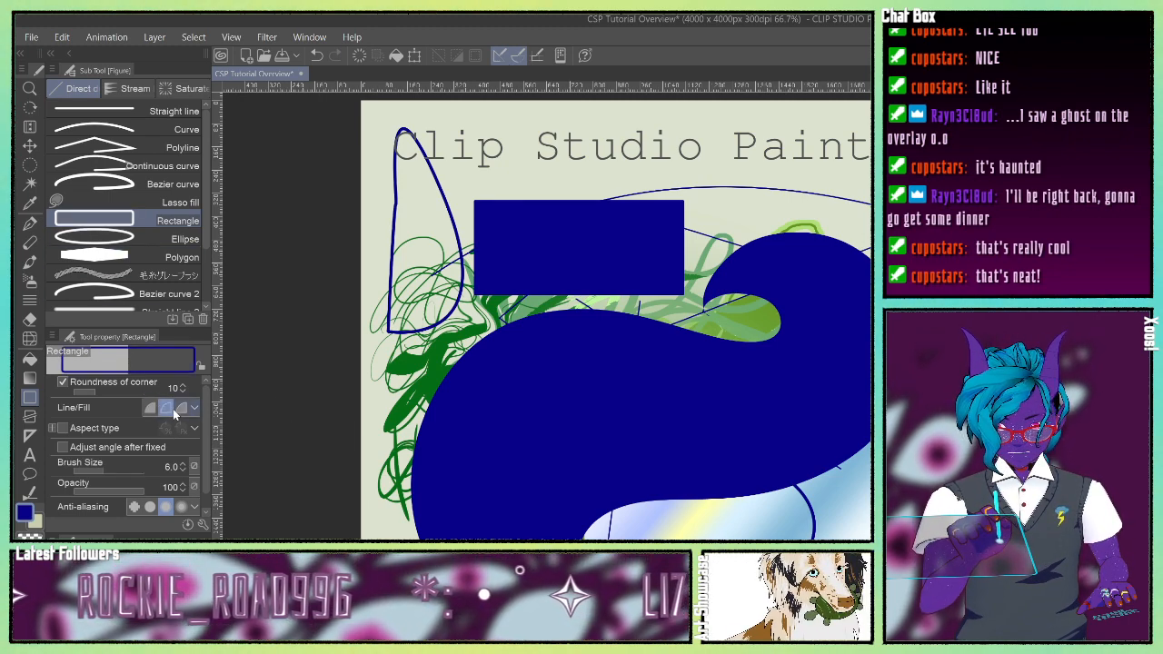
pyautogui.click(151, 408)
pyautogui.click(165, 408)
pyautogui.moveTo(726, 167); pyautogui.dragTo(870, 253)
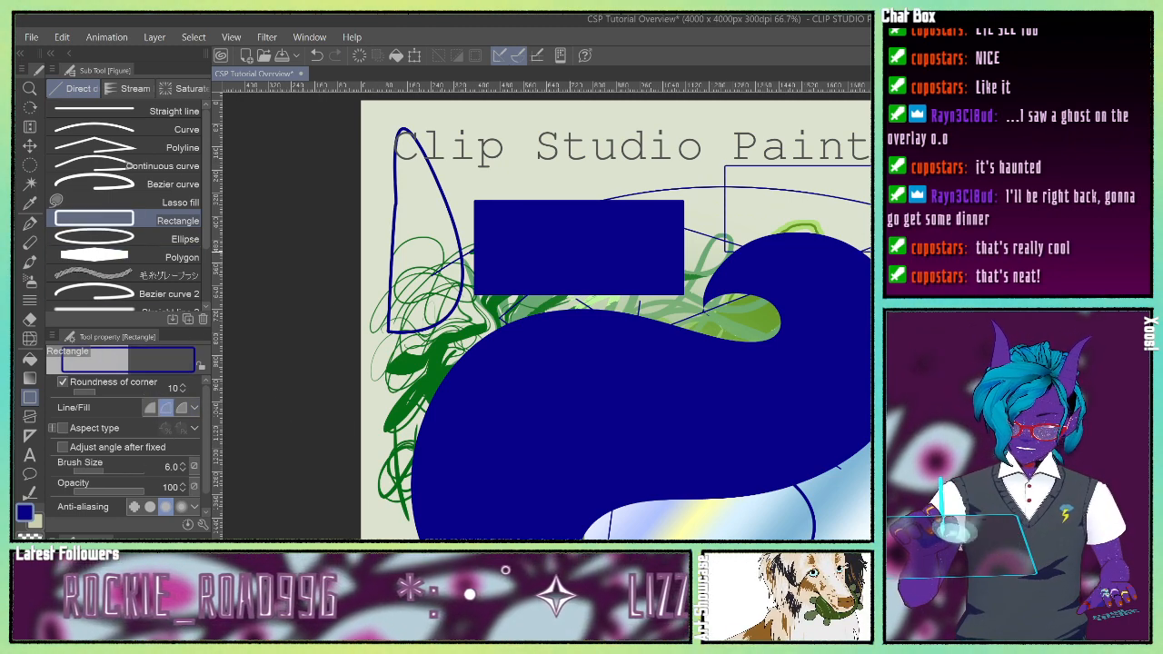
# Step: Draw four filled and outlined rectangles with corner roundness 275 across the blue shapes
pyautogui.click(182, 408)
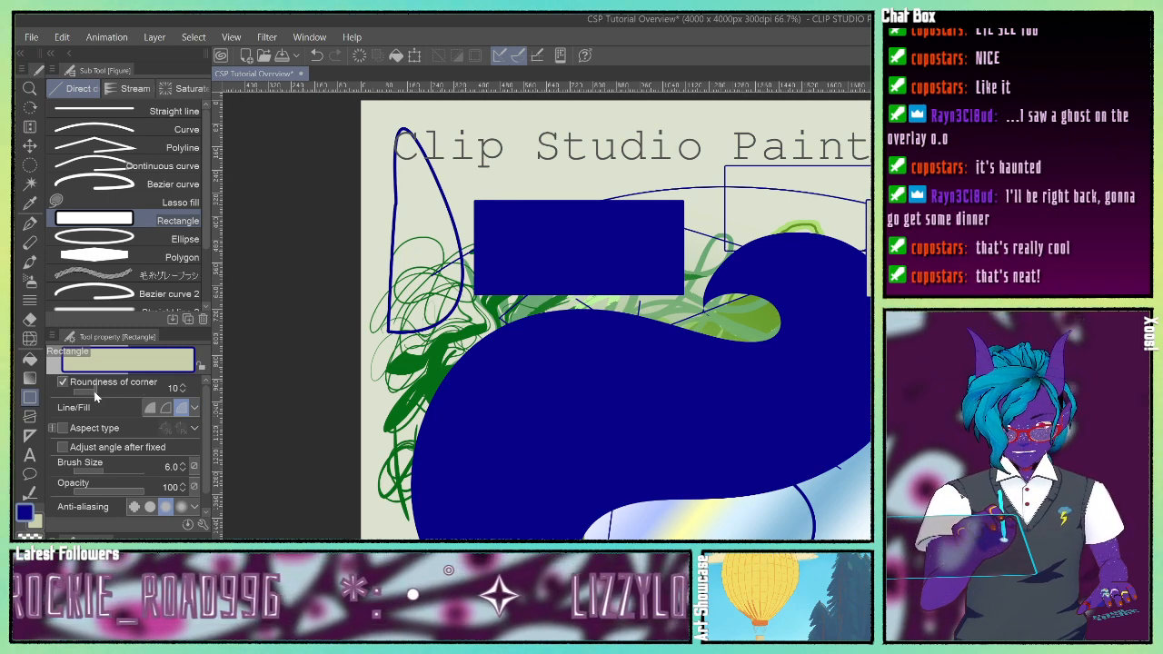
pyautogui.moveTo(102, 391); pyautogui.dragTo(127, 393)
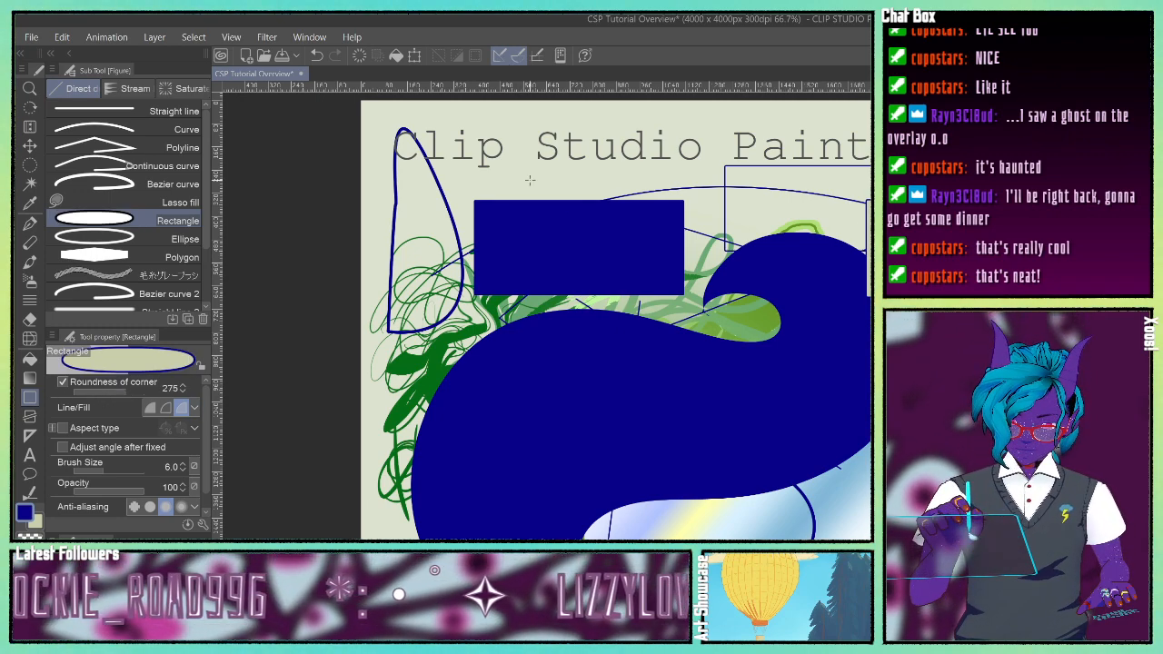
pyautogui.moveTo(511, 169); pyautogui.dragTo(752, 218)
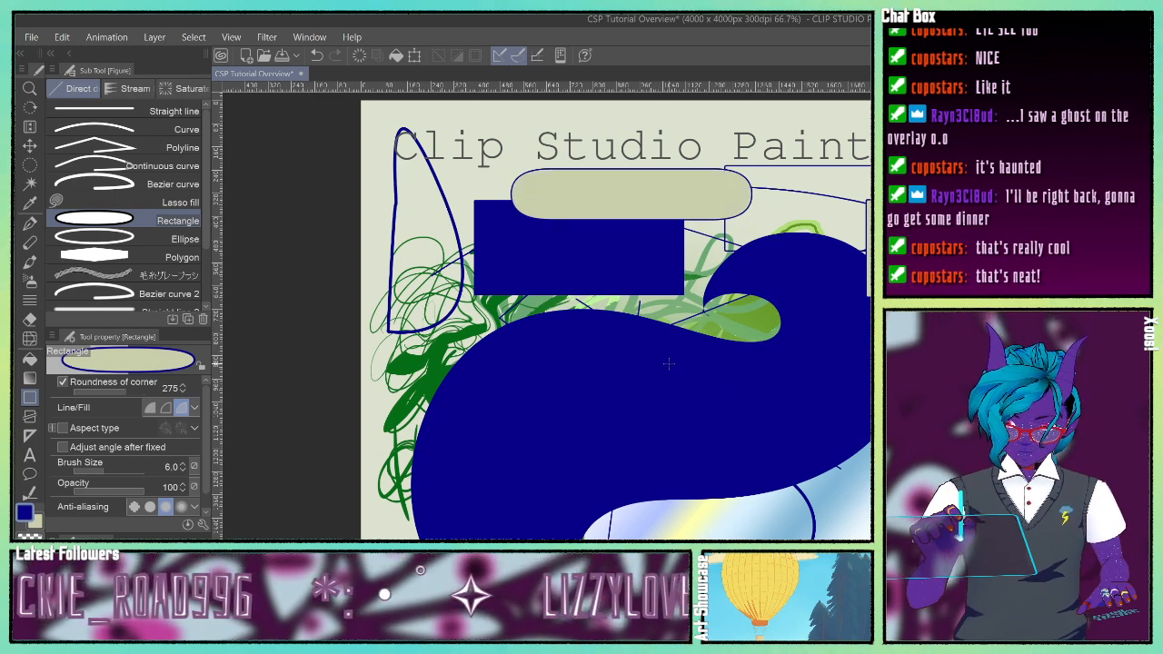
pyautogui.moveTo(746, 356); pyautogui.dragTo(554, 278)
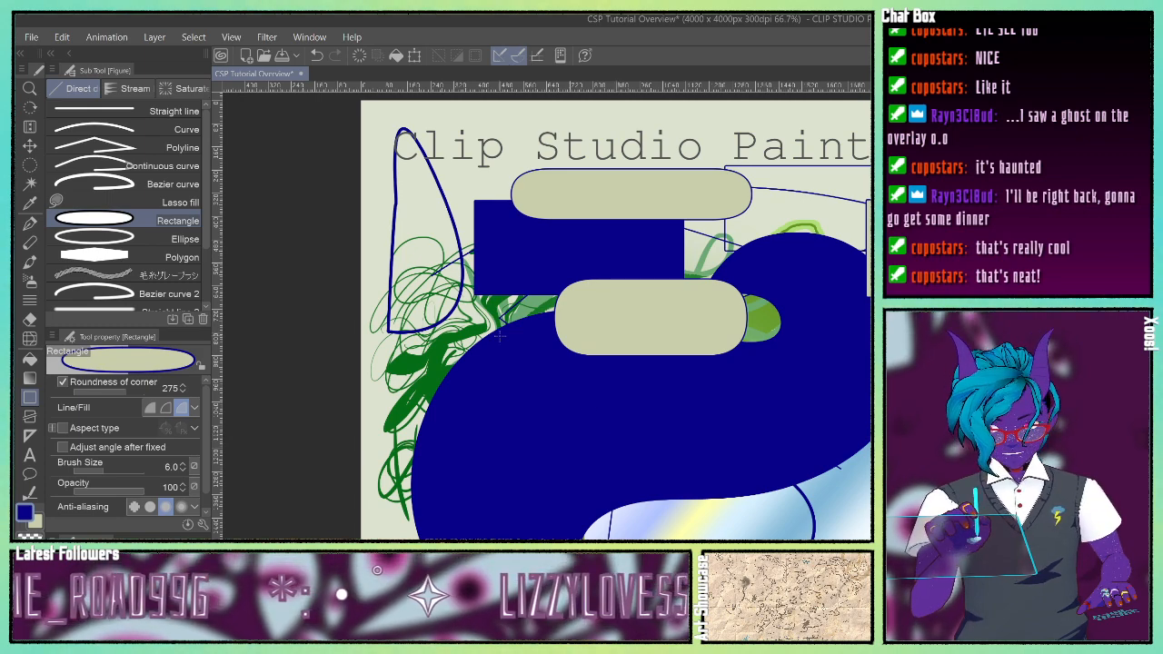
pyautogui.moveTo(439, 368); pyautogui.dragTo(604, 433)
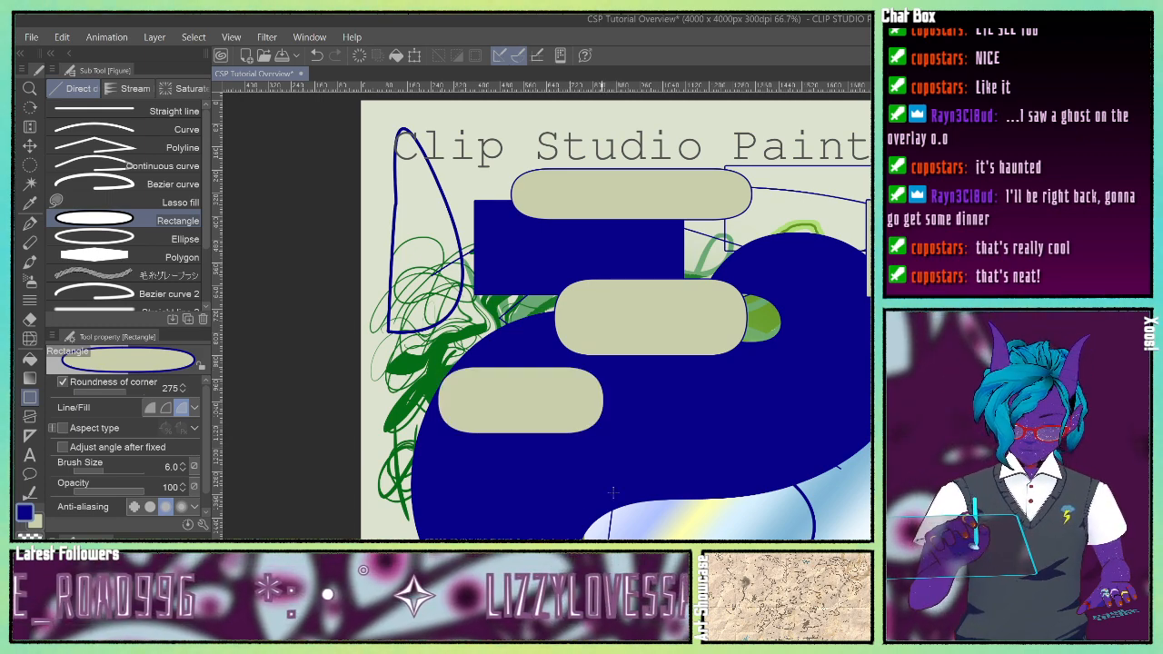
pyautogui.moveTo(777, 230); pyautogui.dragTo(874, 271)
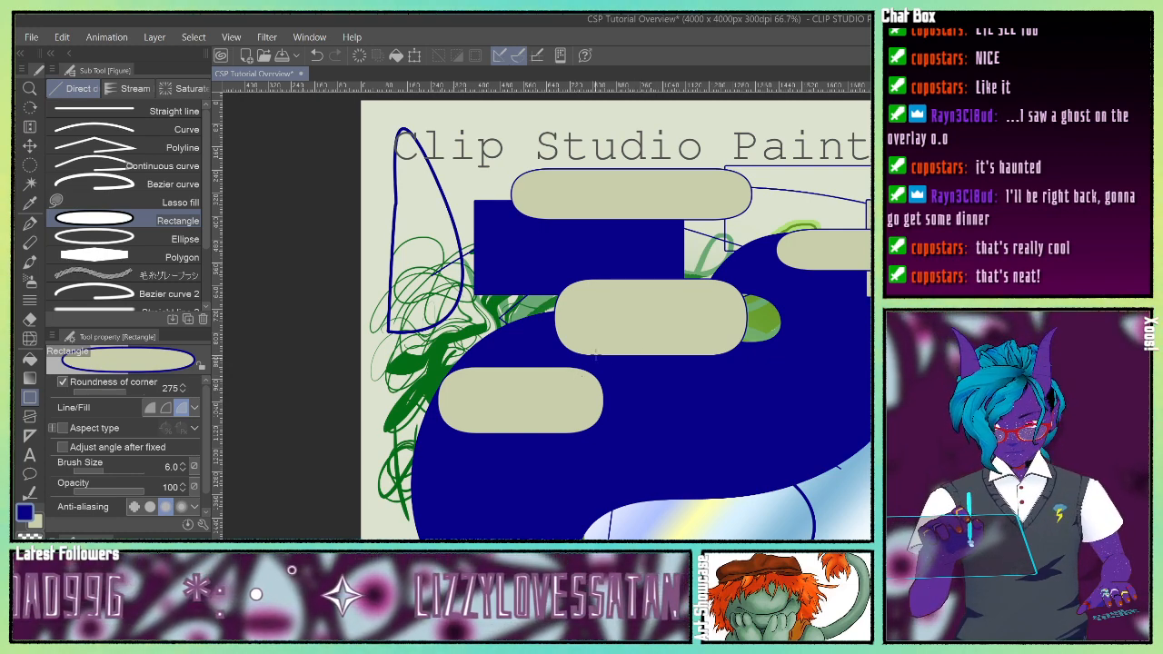
# Step: Reduce the Rectangle sub tool's roundness of corner to 1 and turn that option off
pyautogui.click(142, 238)
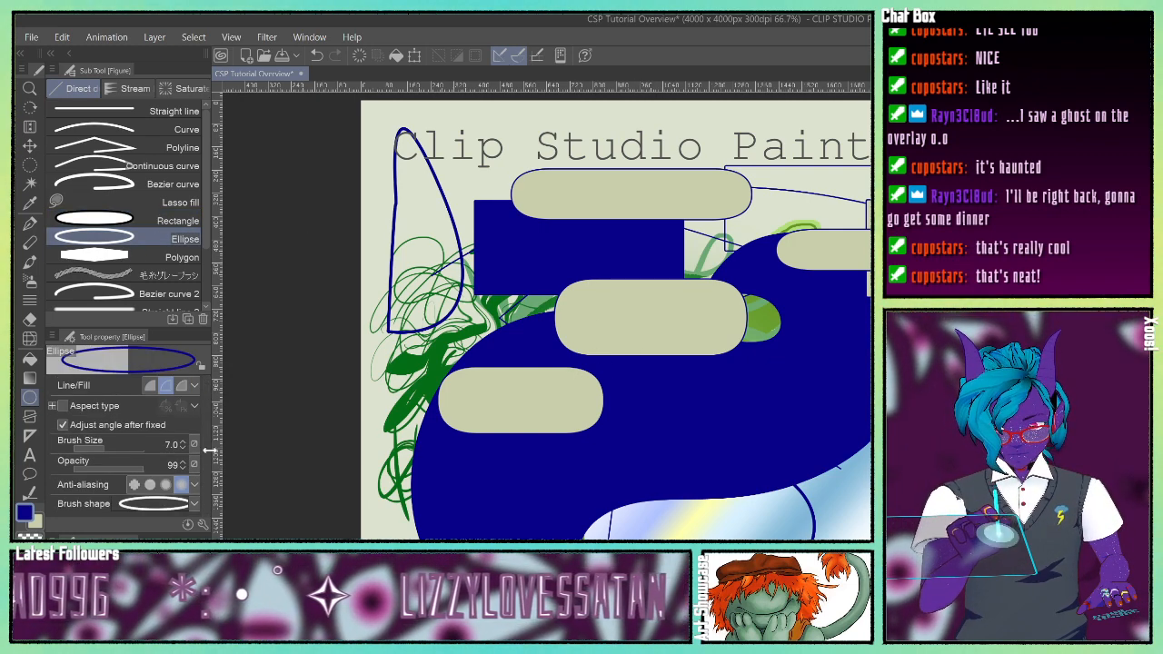
pyautogui.click(148, 221)
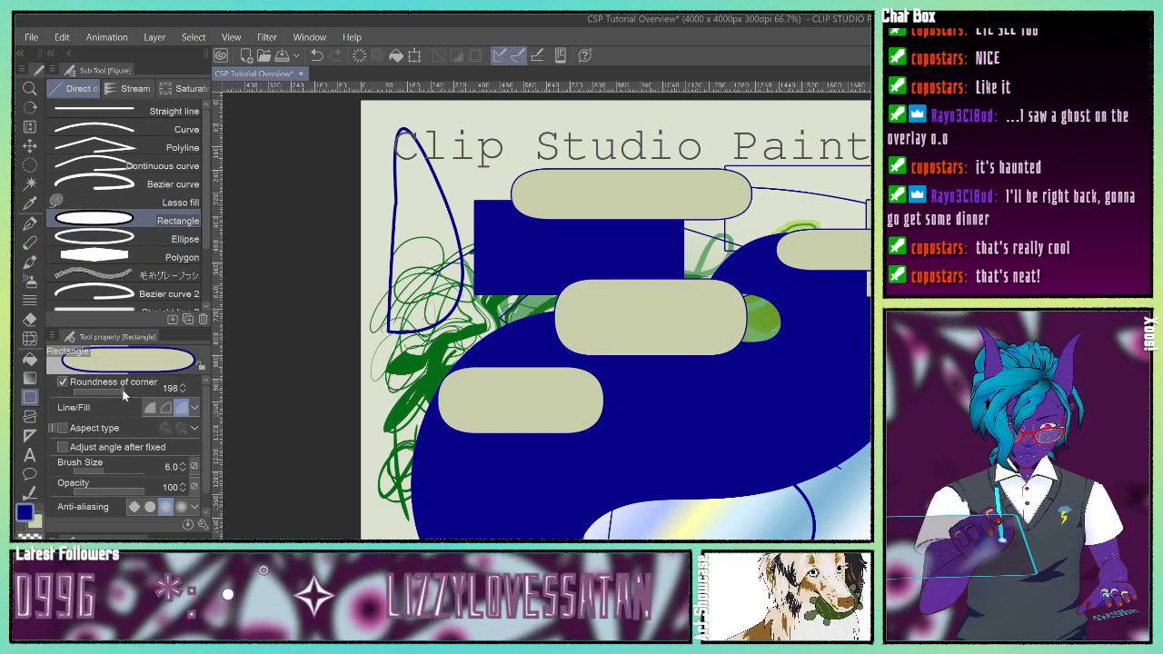
pyautogui.moveTo(122, 392); pyautogui.dragTo(66, 400)
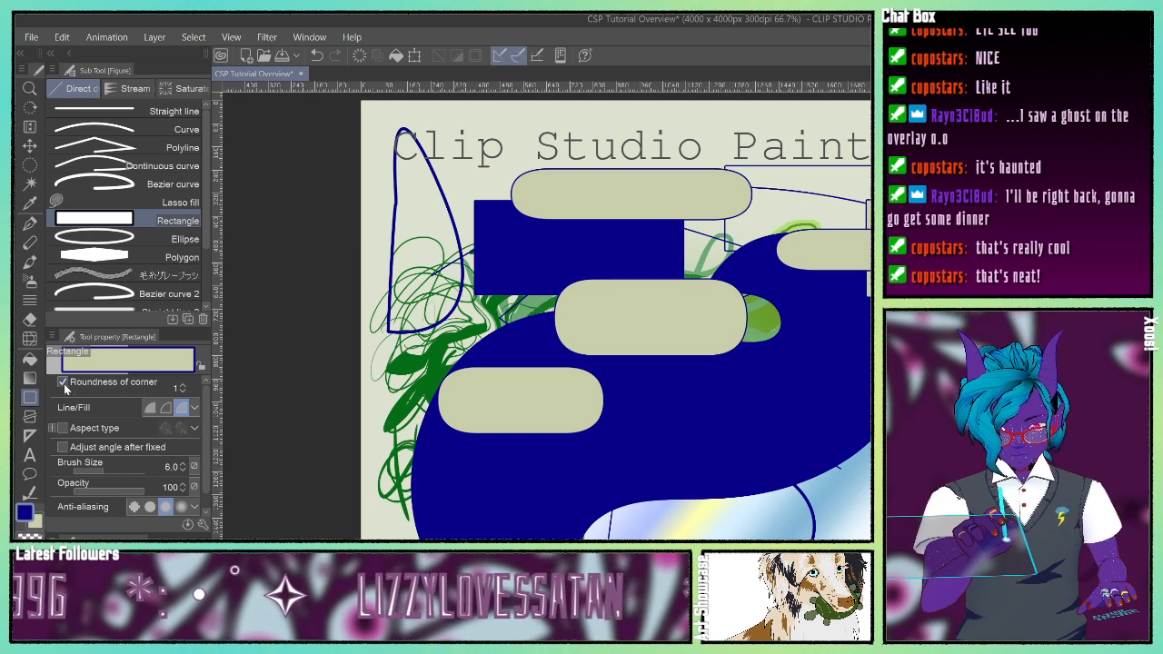
pyautogui.click(63, 382)
# Step: Draw an outline-only ellipse at brush size 7 behind the solid blue rectangle's left side
pyautogui.click(95, 239)
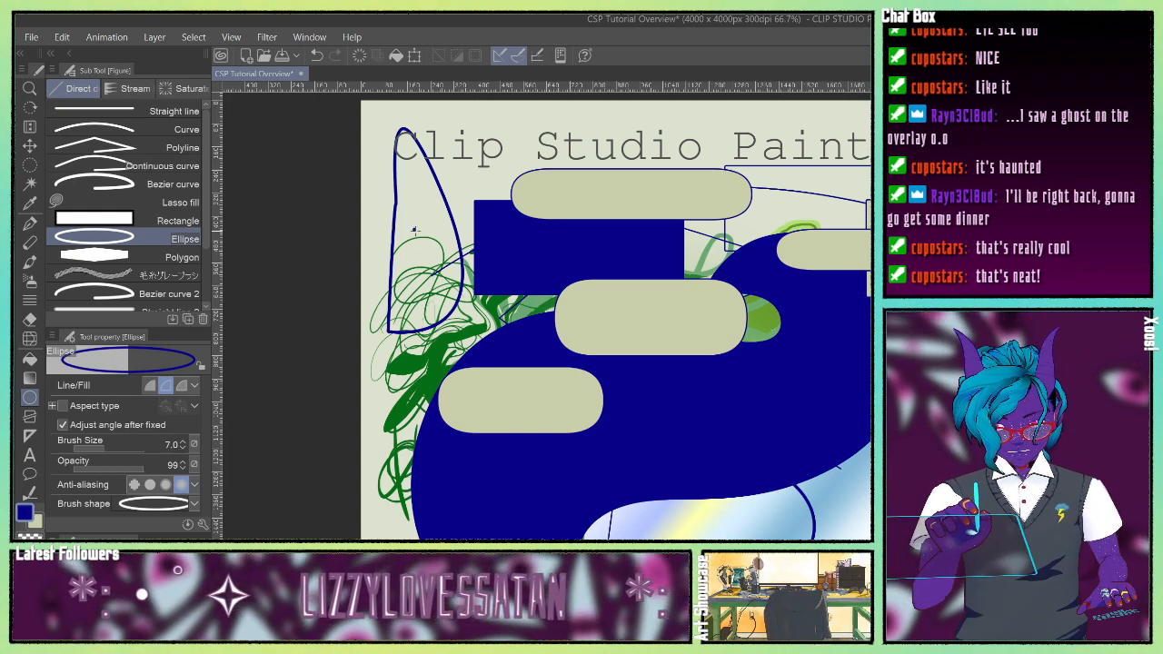
pyautogui.moveTo(415, 230); pyautogui.dragTo(591, 302)
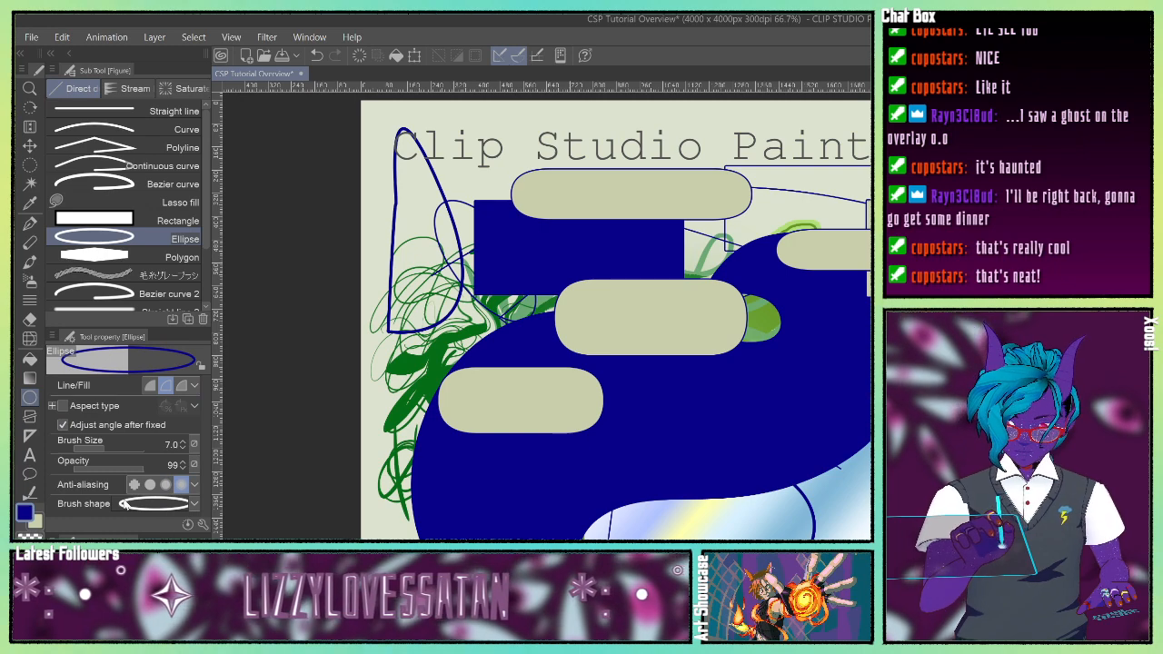
# Step: Draw a solid dark blue ellipse below the outlined one and set the Ellipse sub tool to both line and fill
pyautogui.click(150, 386)
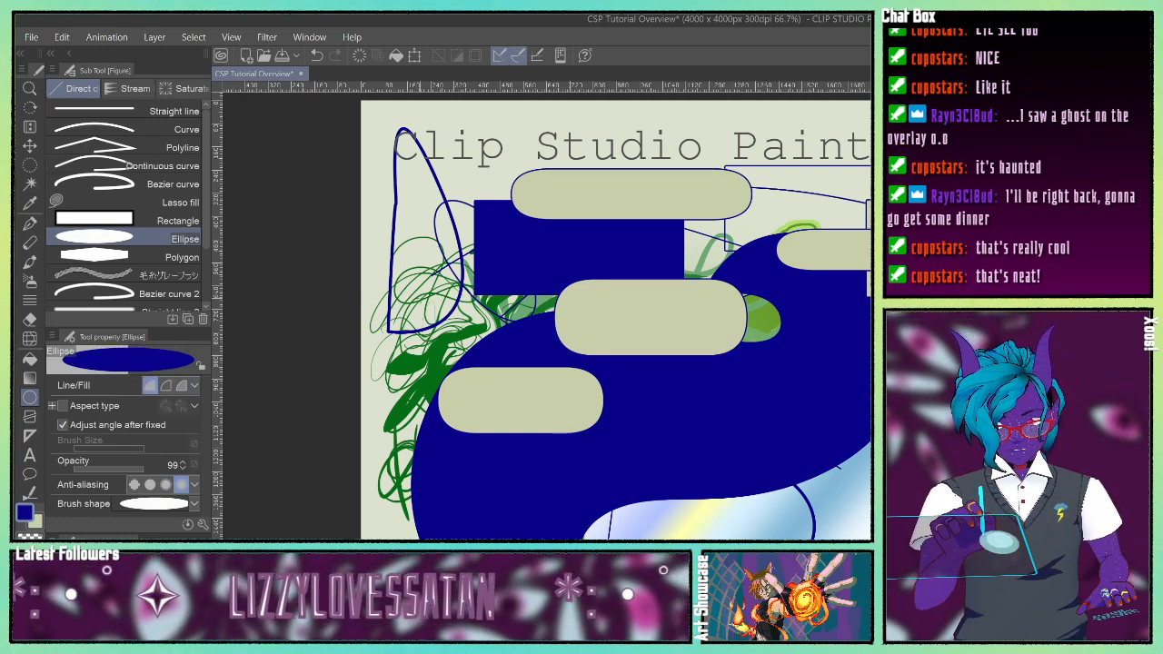
pyautogui.moveTo(408, 265); pyautogui.dragTo(536, 356)
pyautogui.click(516, 372)
pyautogui.click(181, 385)
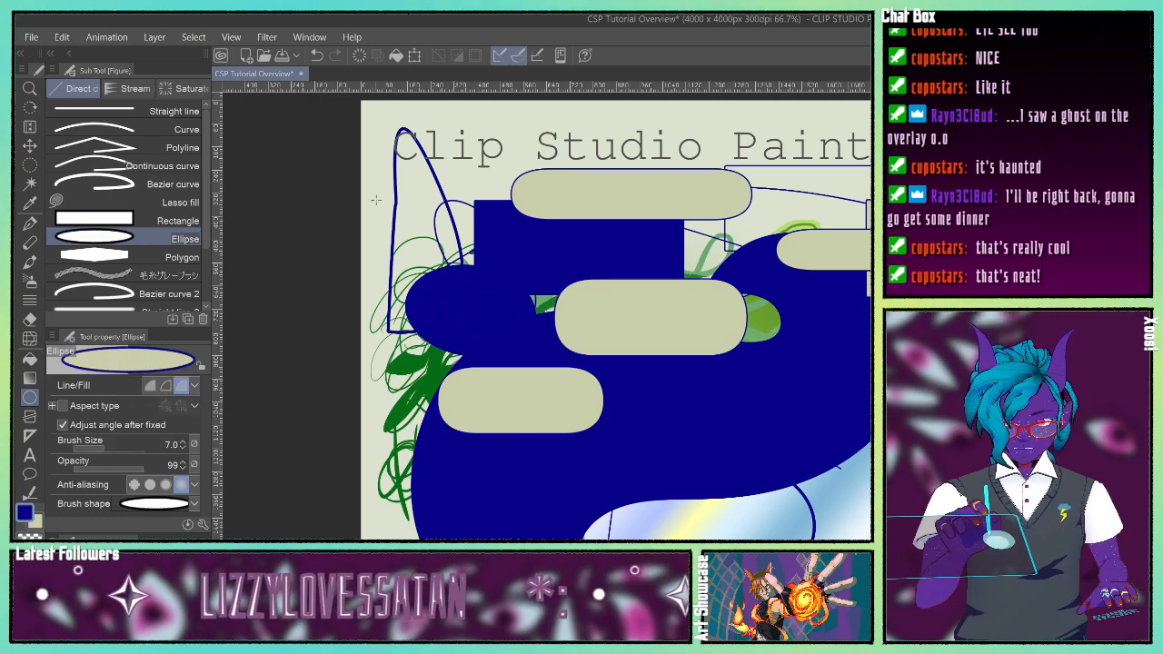
# Step: Draw a line-and-fill ellipse over the solid blue rectangle's upper left corner and a solid dark blue hexagon over the middle rounded rectangle
pyautogui.moveTo(388, 185); pyautogui.dragTo(570, 247)
pyautogui.click(569, 247)
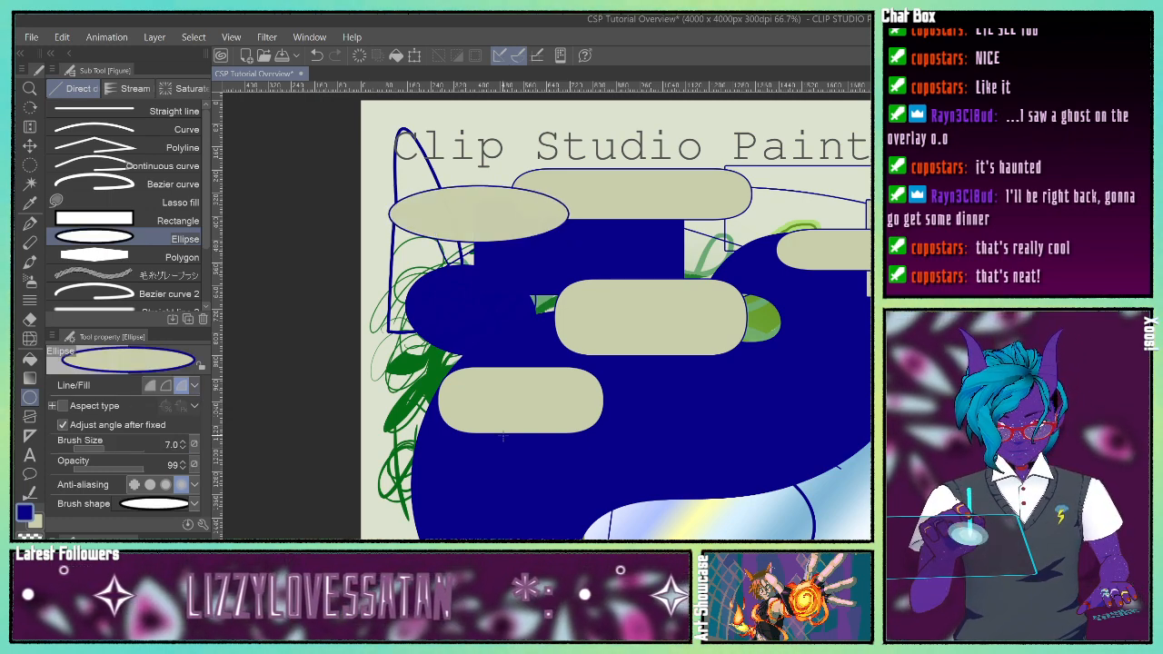
pyautogui.click(116, 259)
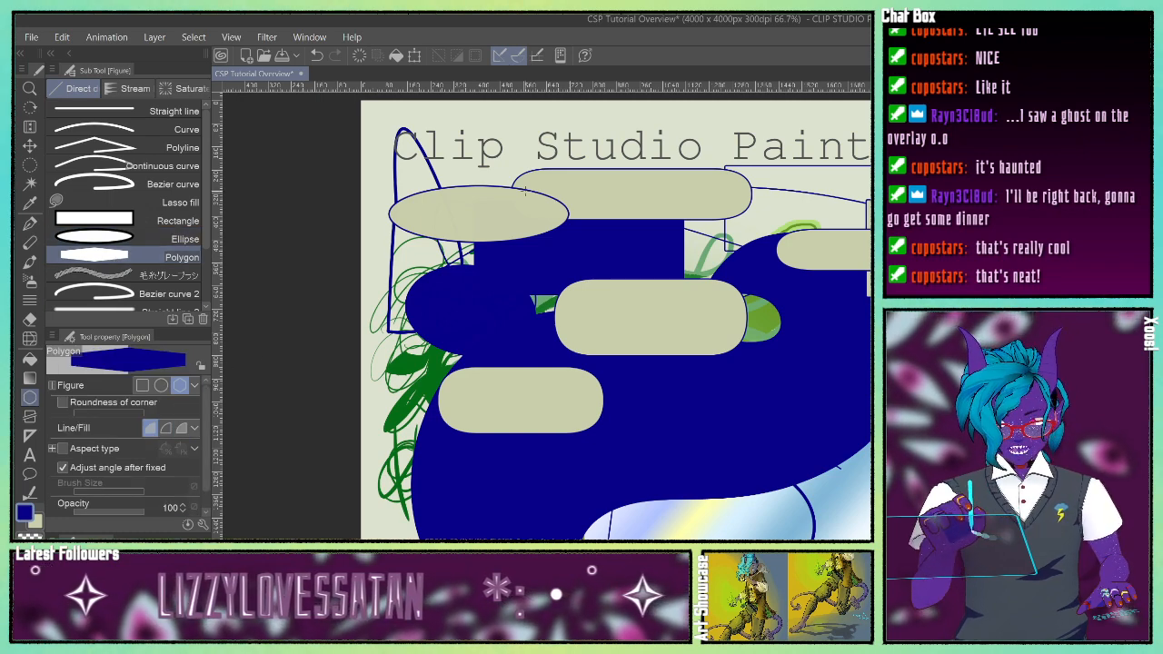
pyautogui.moveTo(551, 245); pyautogui.dragTo(754, 439)
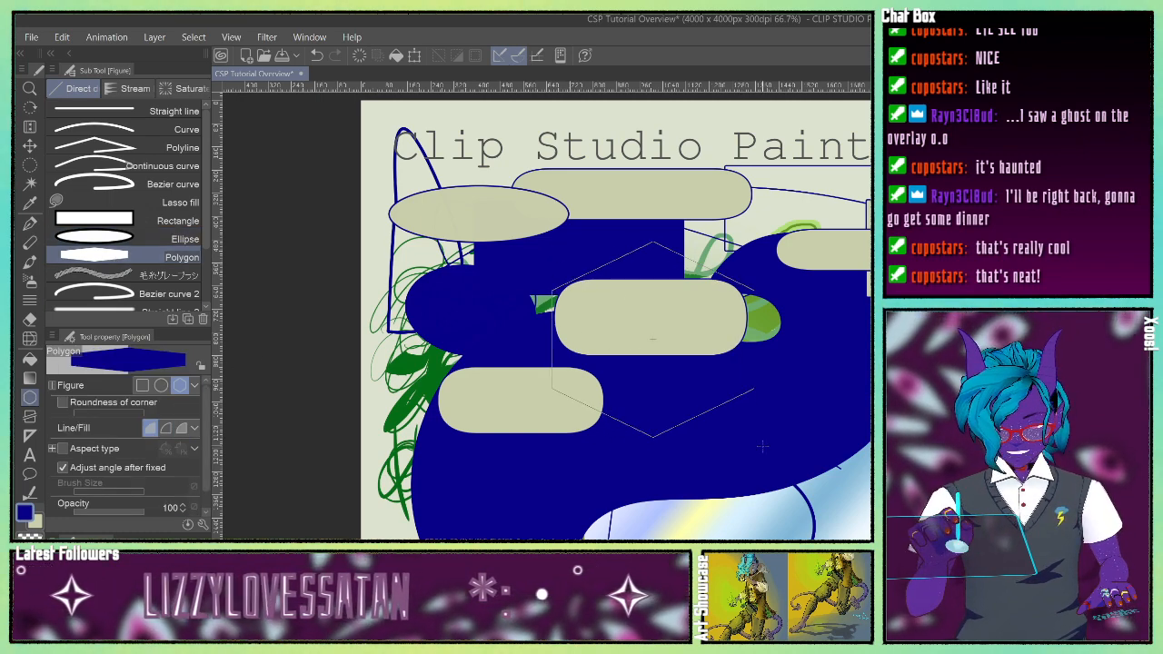
pyautogui.click(757, 451)
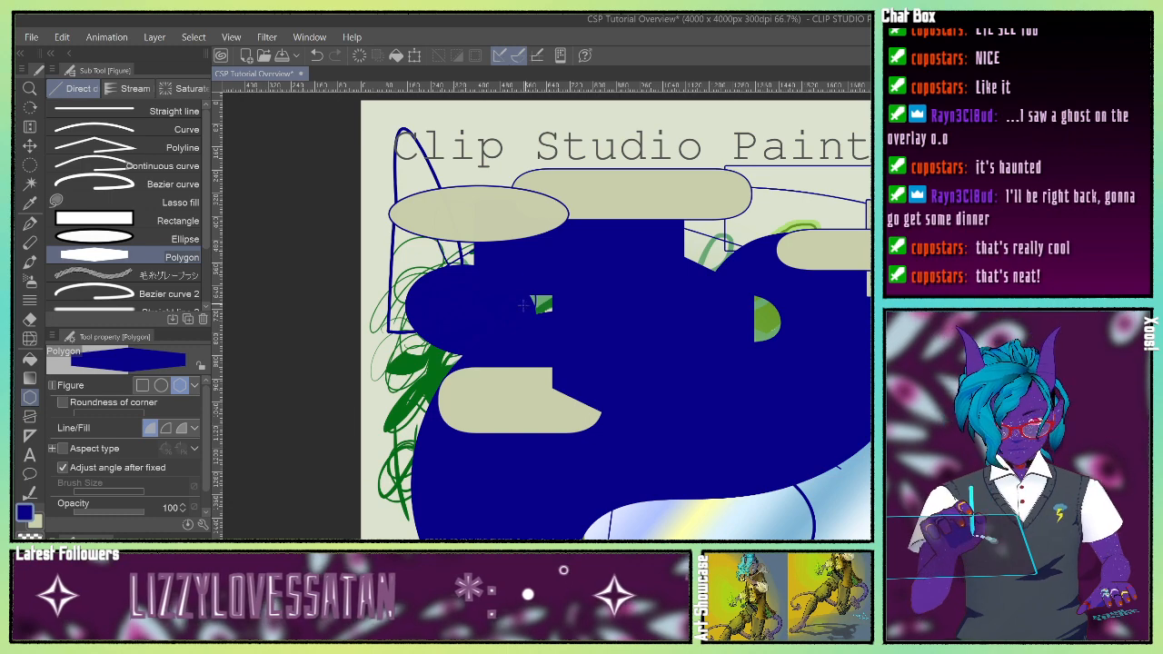
# Step: Draw an outline-only hexagon below the title's end and two line-and-fill hexagons over the blue shapes, the smaller one rotated inside the larger
pyautogui.click(166, 428)
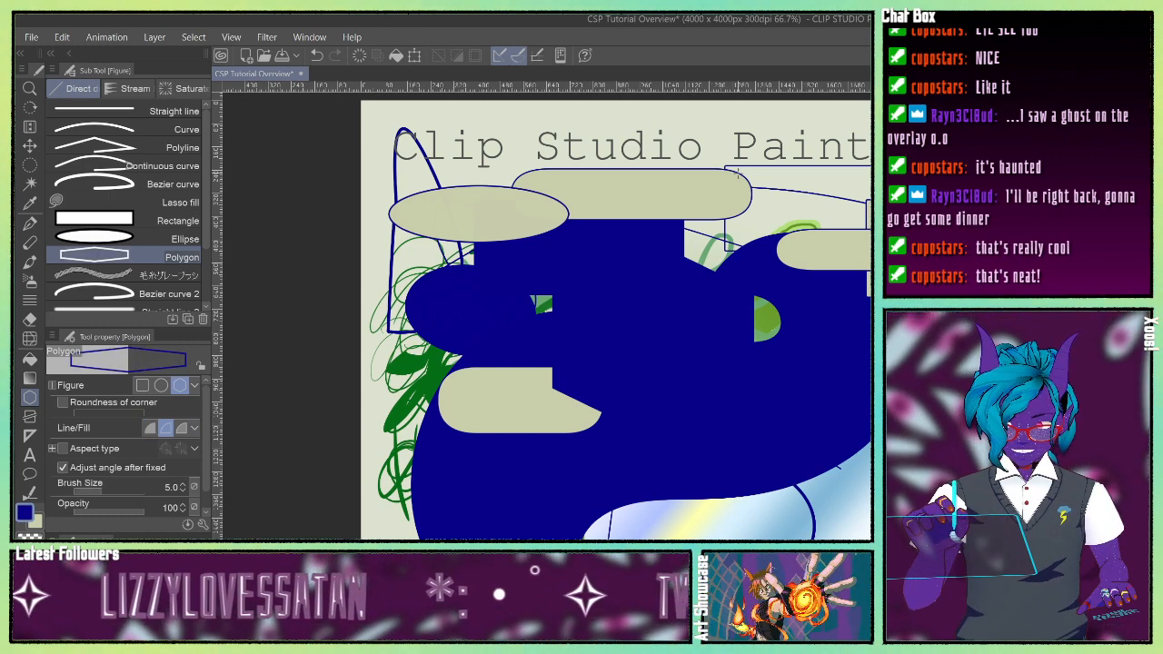
pyautogui.moveTo(736, 173); pyautogui.dragTo(871, 252)
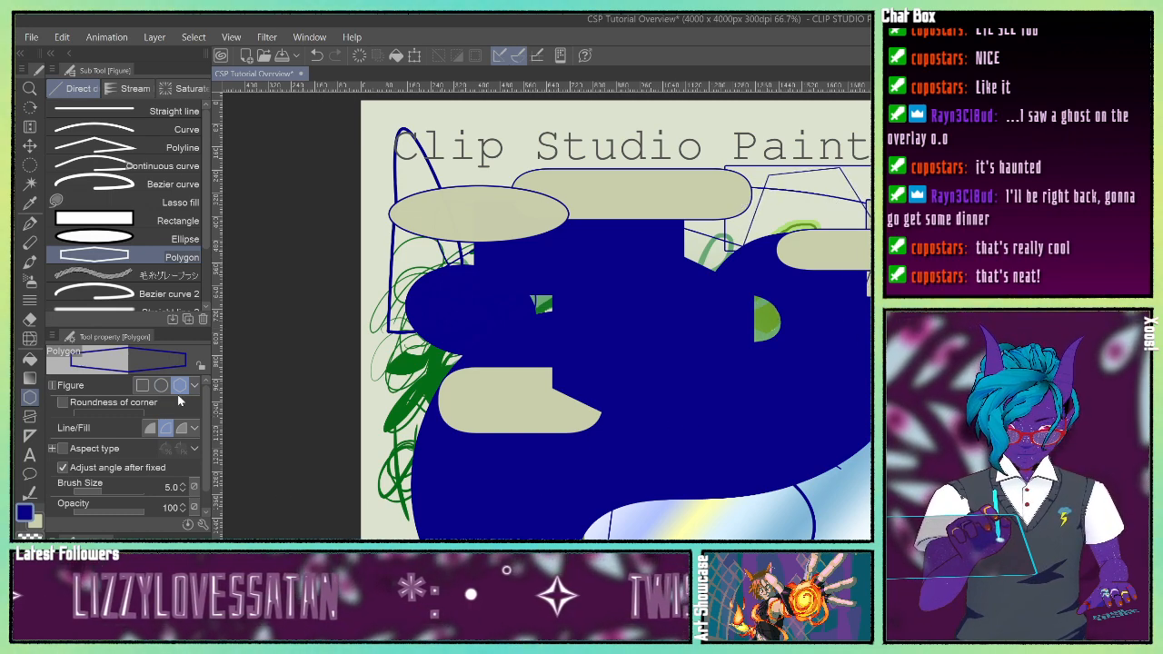
pyautogui.click(180, 427)
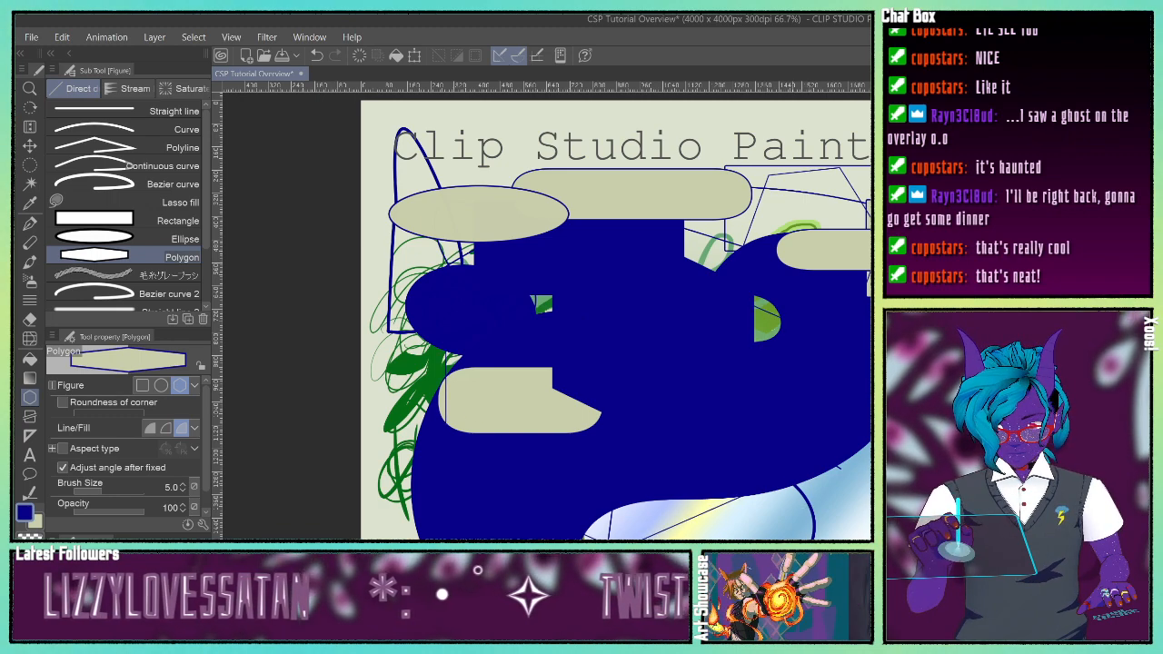
pyautogui.click(791, 538)
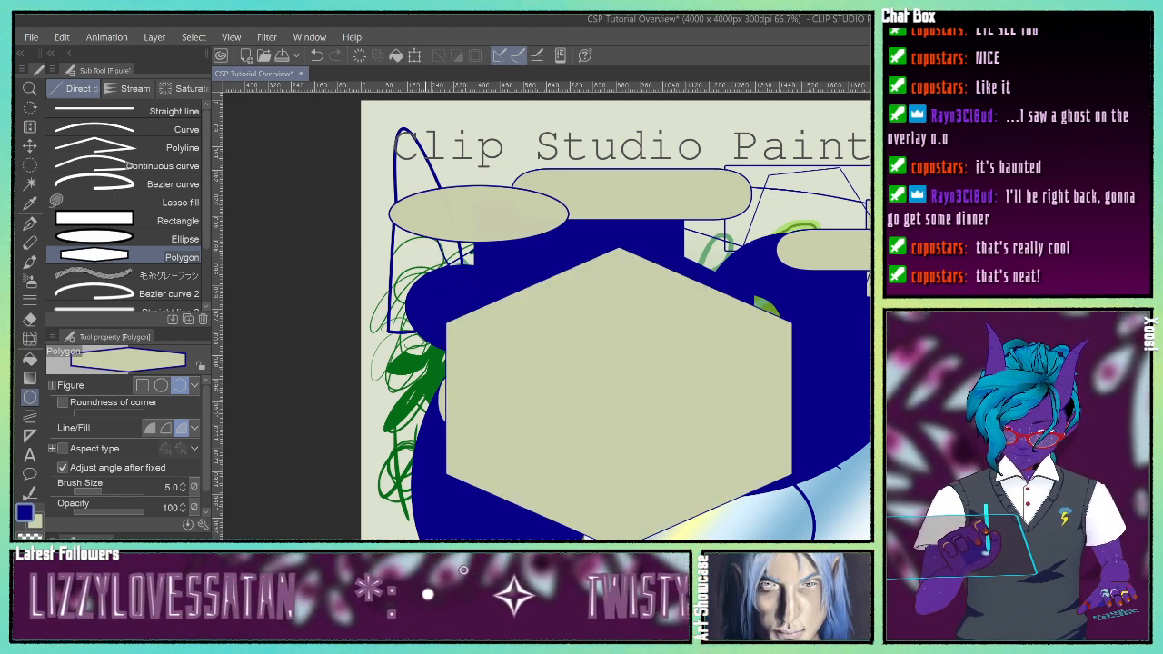
pyautogui.moveTo(507, 314); pyautogui.dragTo(622, 362)
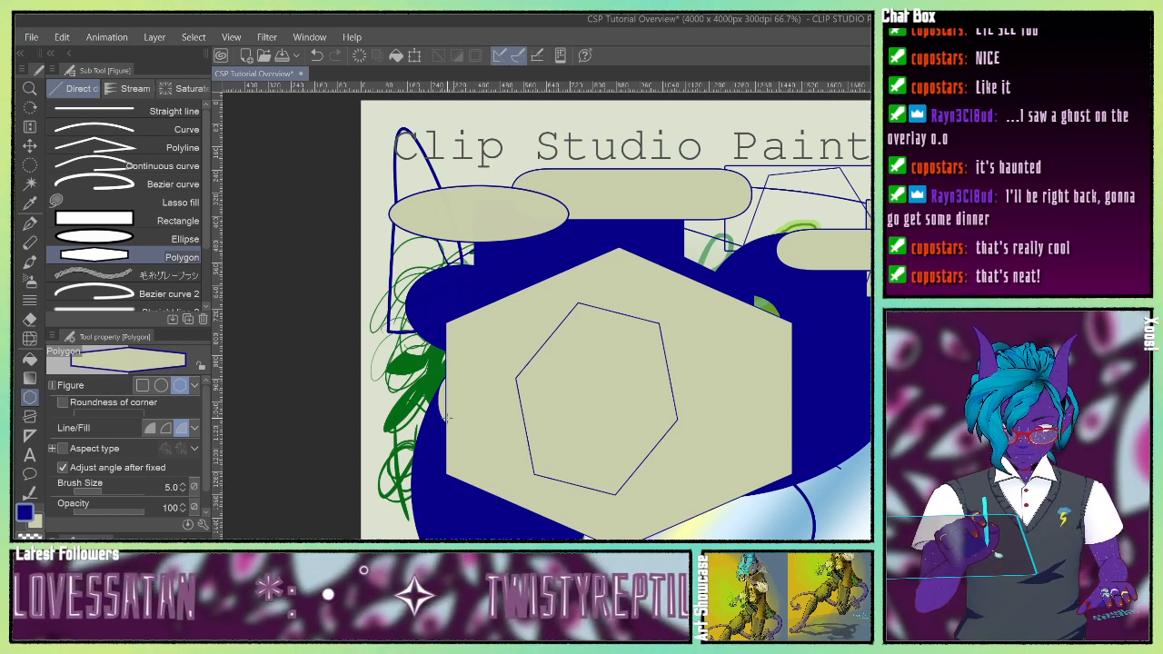
# Step: Draw a line-and-fill circle, a small upright hexagon and a square inside the large hexagon
pyautogui.click(149, 239)
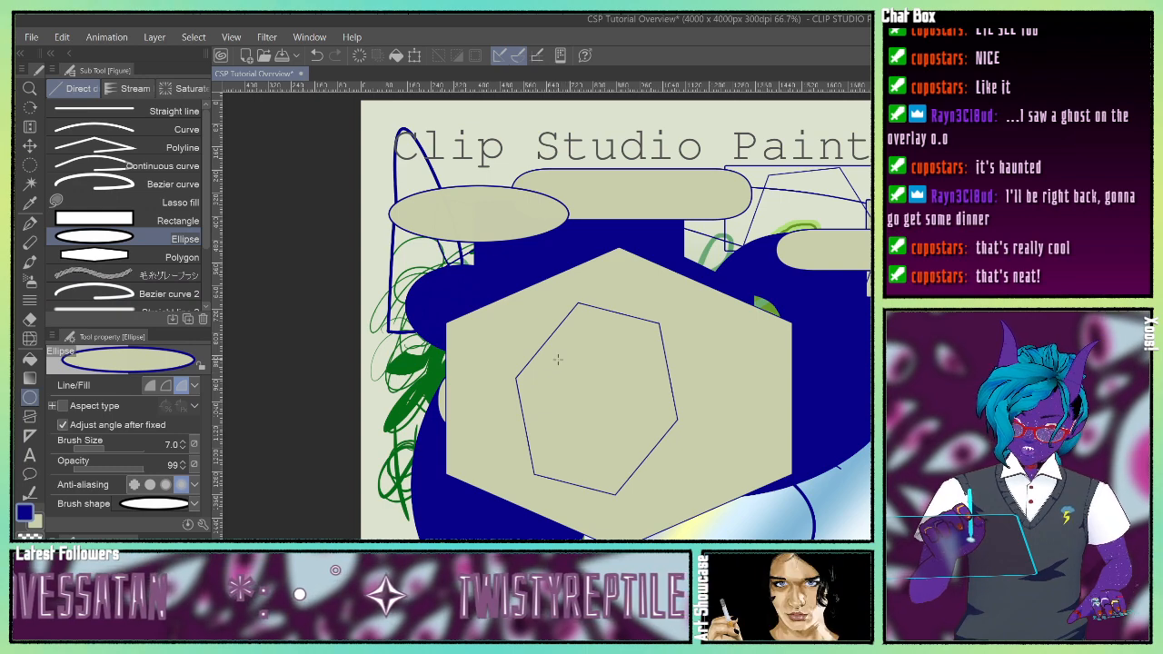
pyautogui.moveTo(557, 359); pyautogui.dragTo(639, 441)
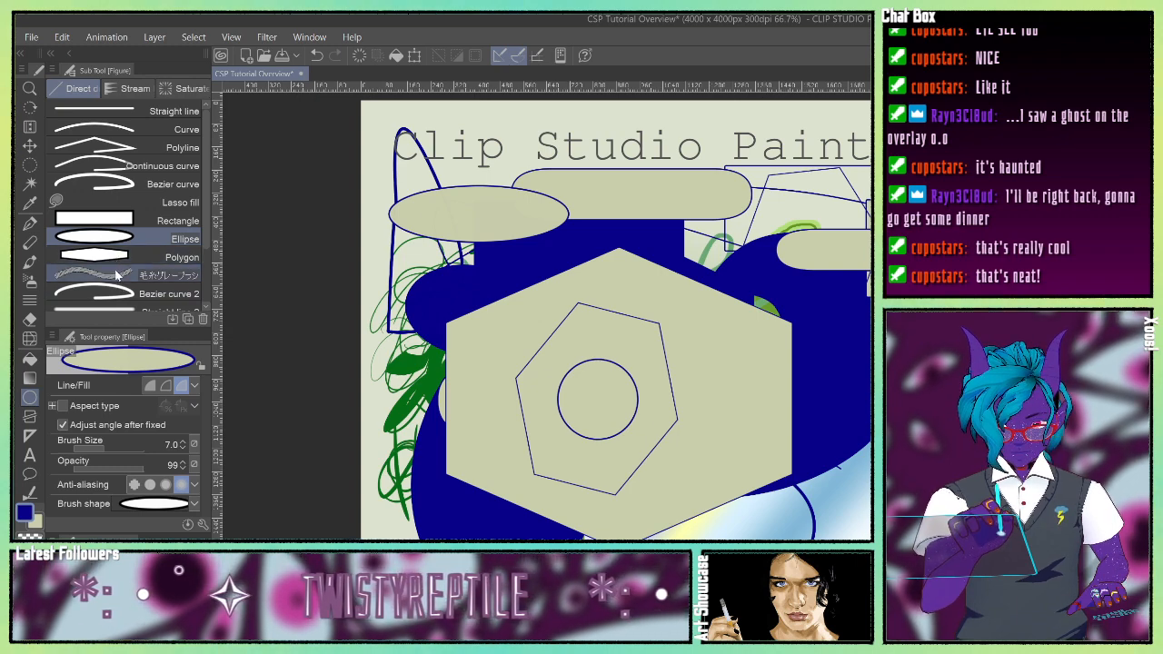
pyautogui.click(146, 264)
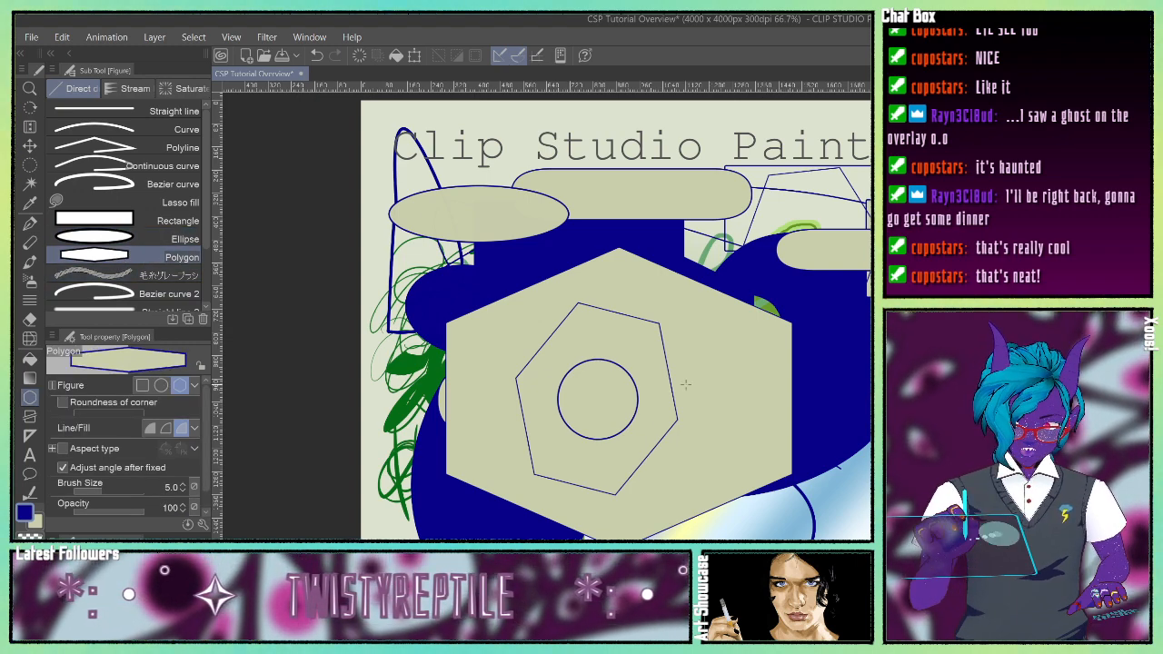
pyautogui.moveTo(664, 356); pyautogui.dragTo(765, 464)
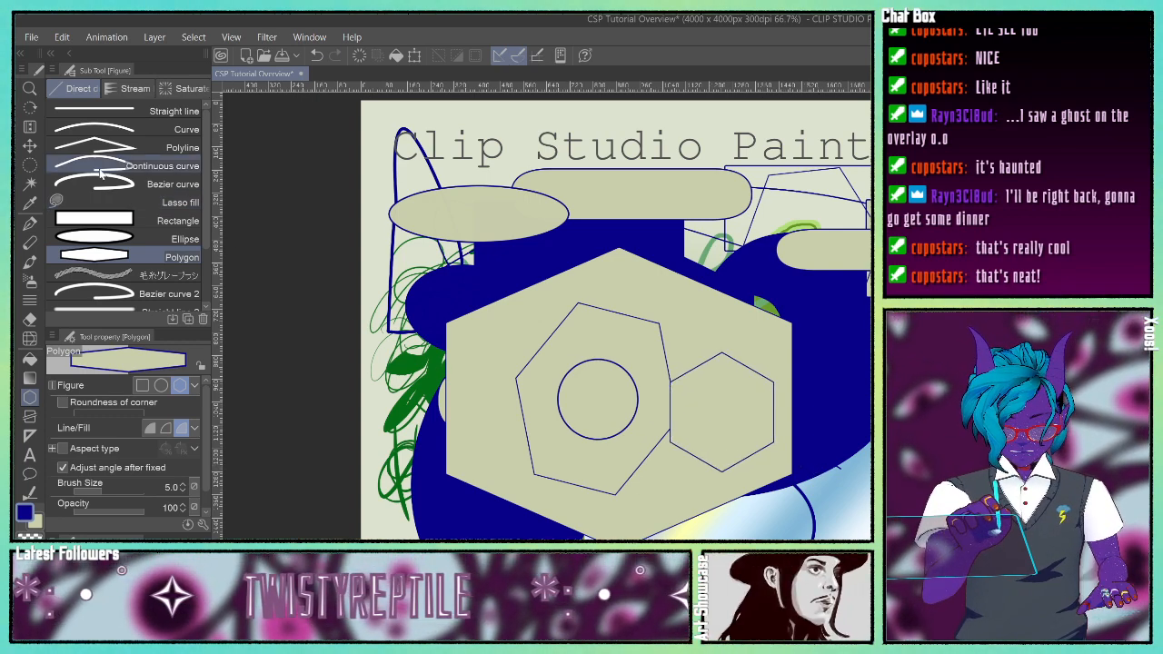
pyautogui.click(108, 224)
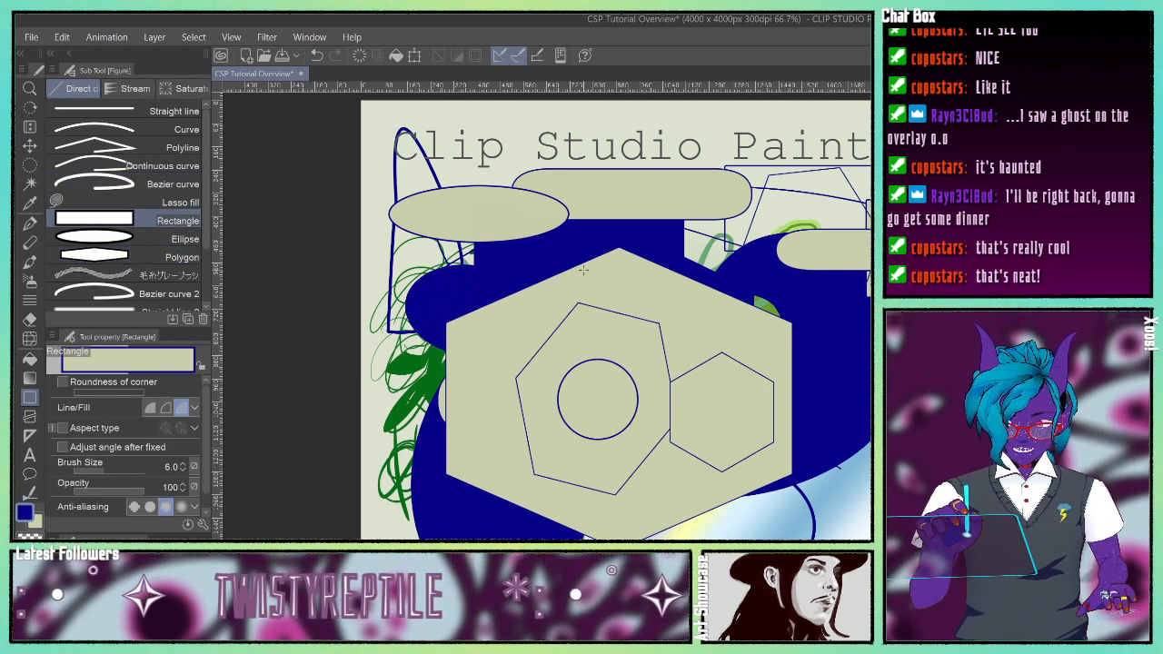
pyautogui.moveTo(583, 270)
pyautogui.mouseDown()
pyautogui.moveTo(691, 376)
pyautogui.moveTo(683, 369)
pyautogui.mouseUp()
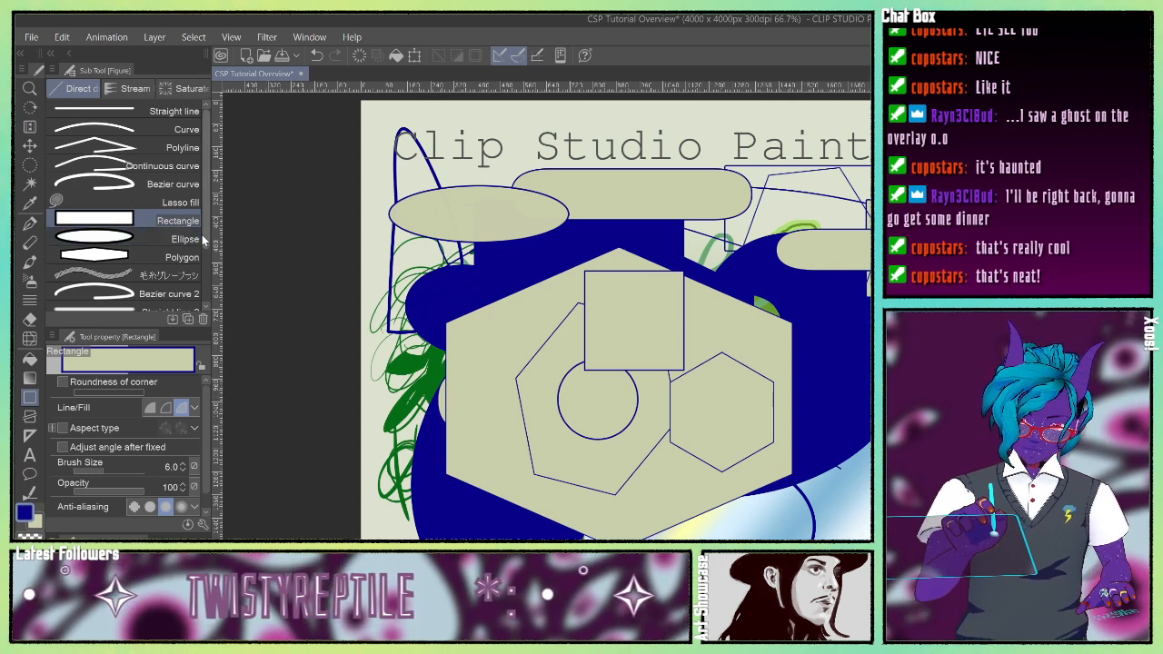
# Step: Review the tool properties of the remaining figure sub tools, from Bezier curve 2 and Straight line 2 through Decor Curve
pyautogui.scroll(-3, 120, 218)
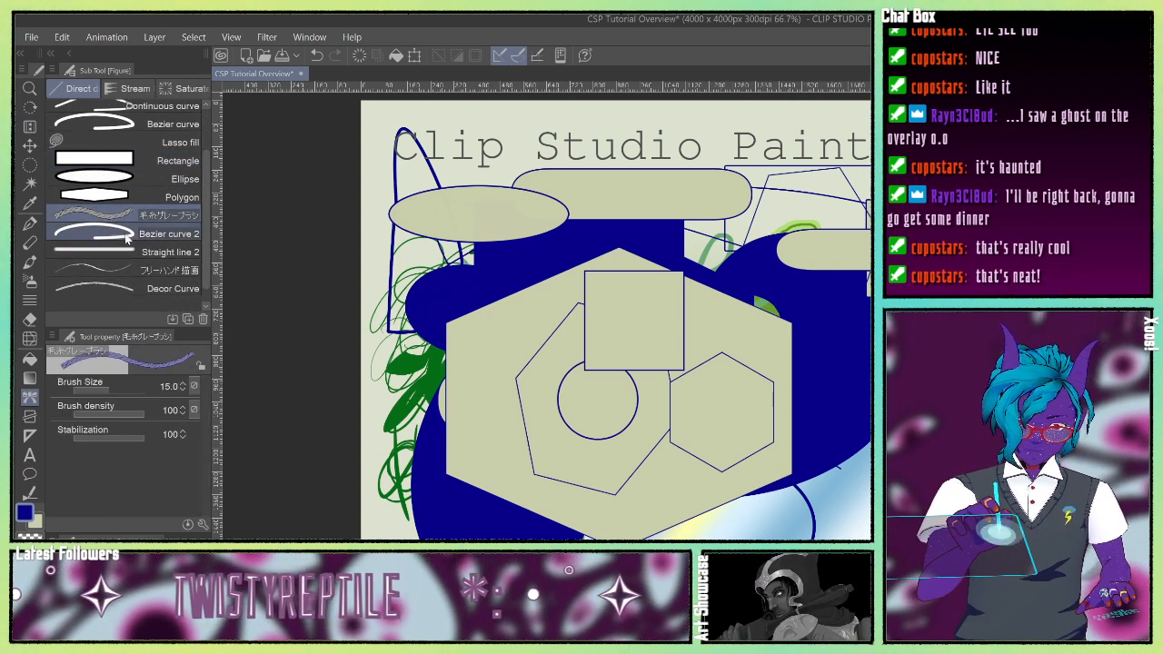
pyautogui.click(122, 240)
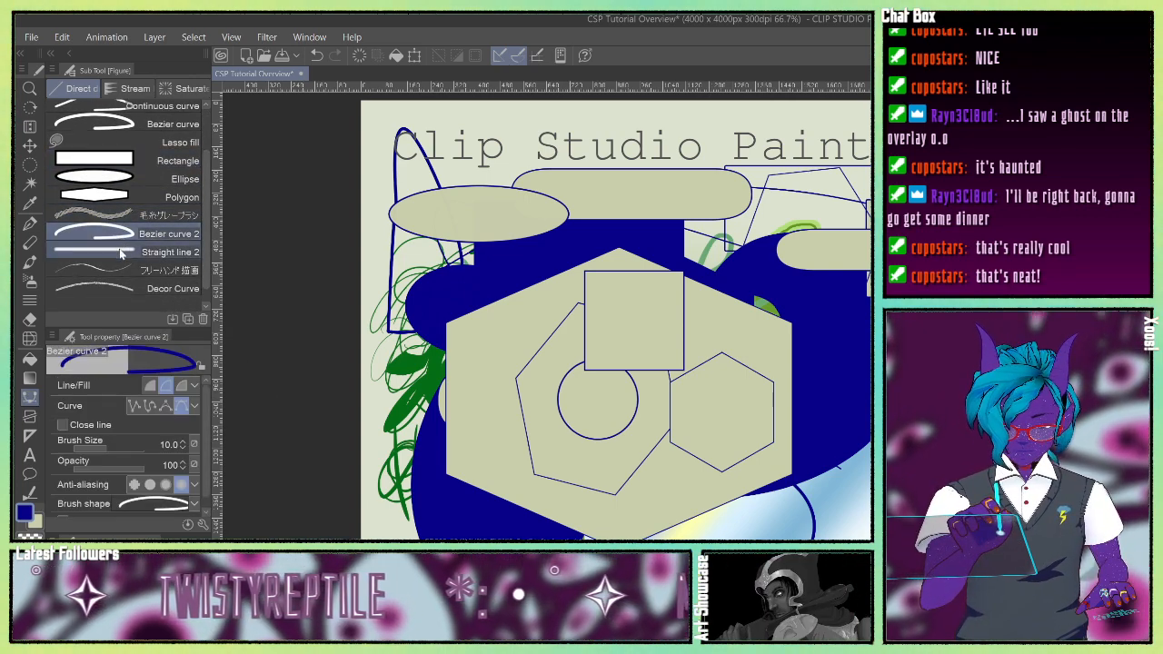
pyautogui.click(120, 252)
pyautogui.click(119, 270)
pyautogui.click(118, 288)
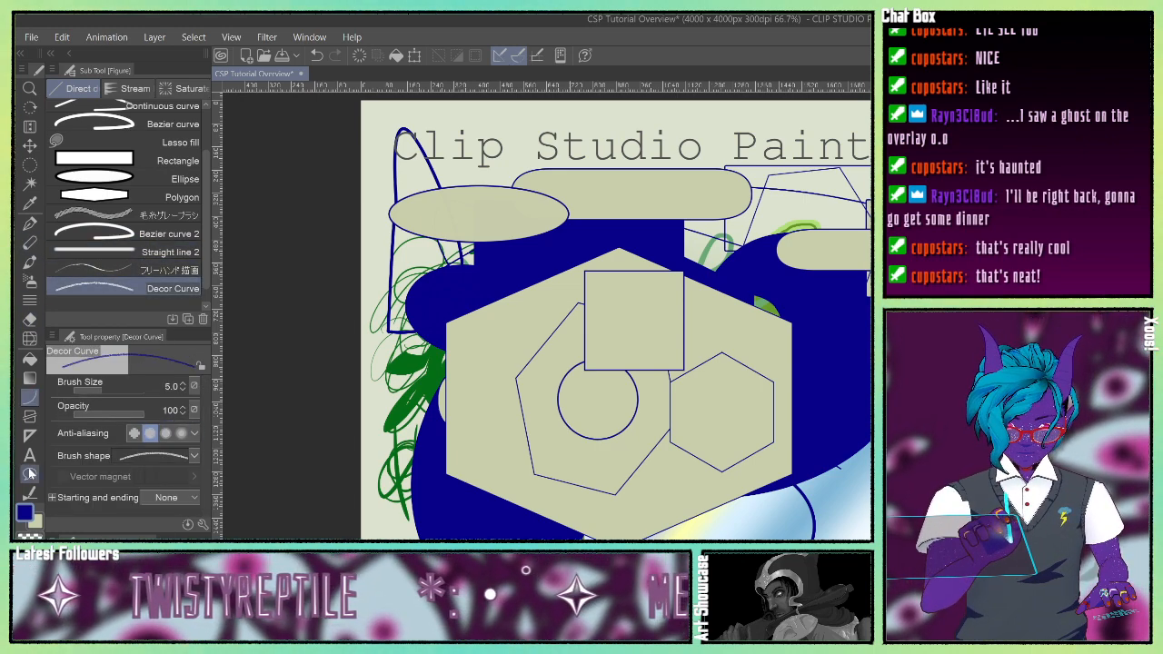
# Step: Draw a wide line-and-fill rectangle below the title with the Rectangle figure sub tool
pyautogui.click(31, 419)
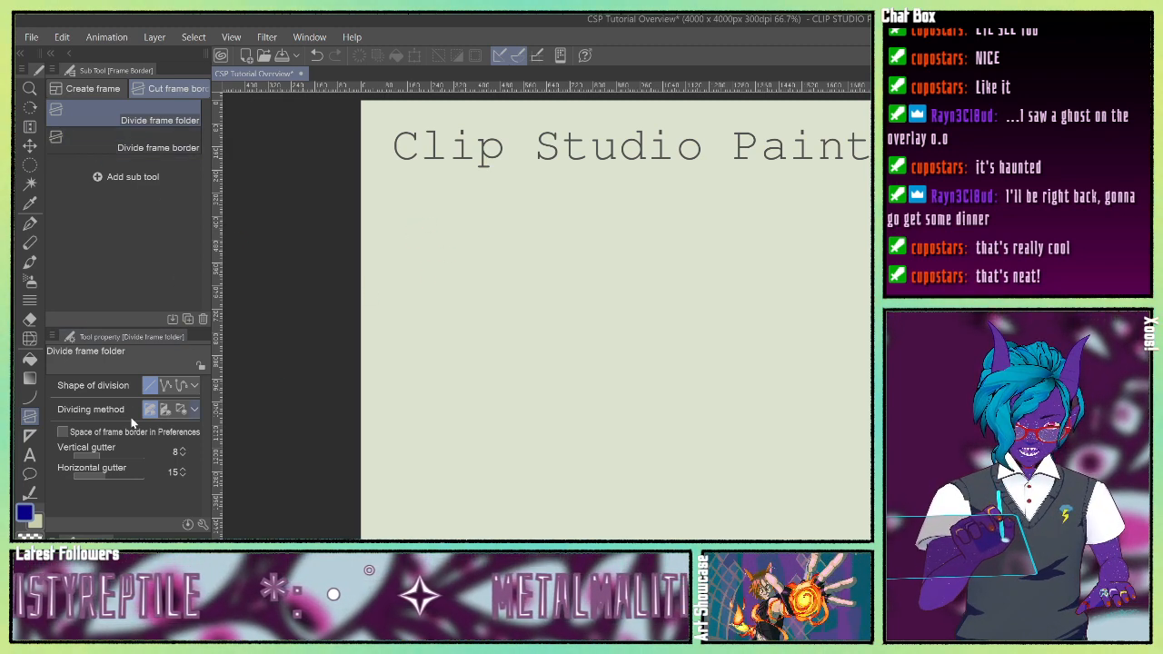
pyautogui.click(29, 379)
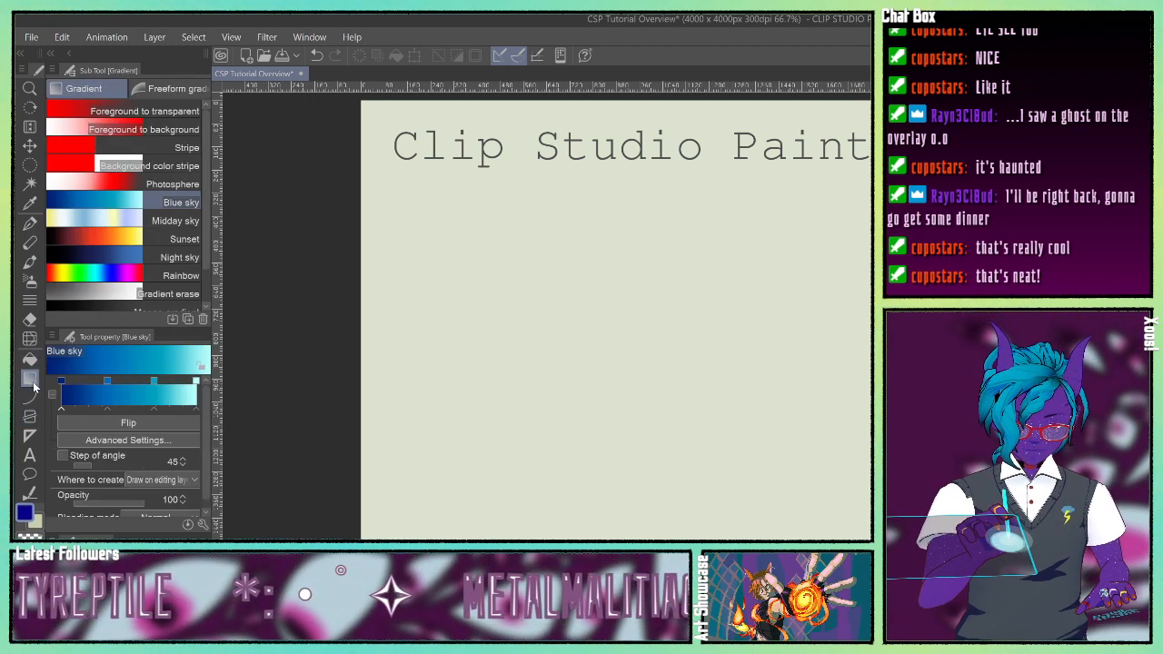
pyautogui.click(30, 397)
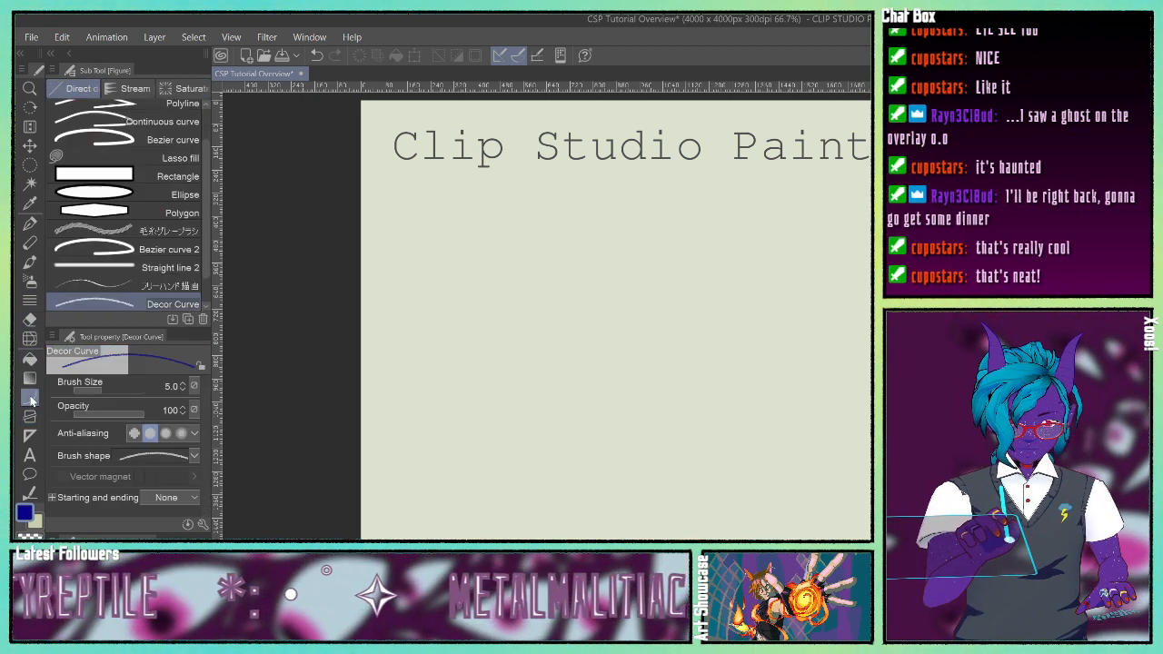
pyautogui.click(127, 176)
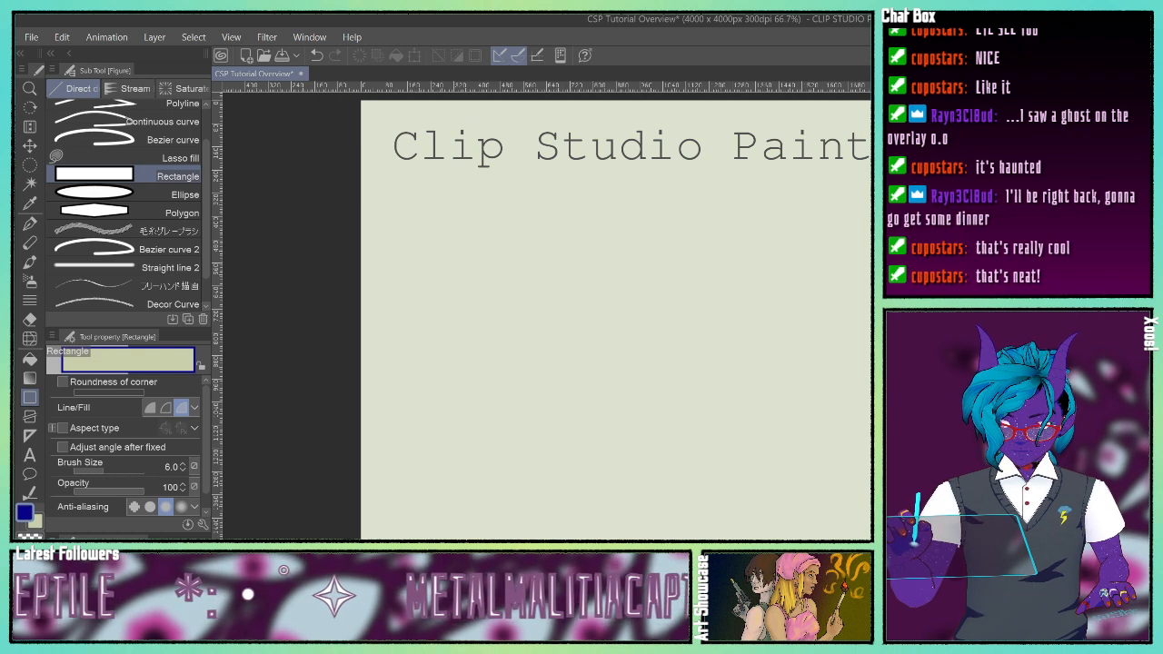
pyautogui.click(30, 415)
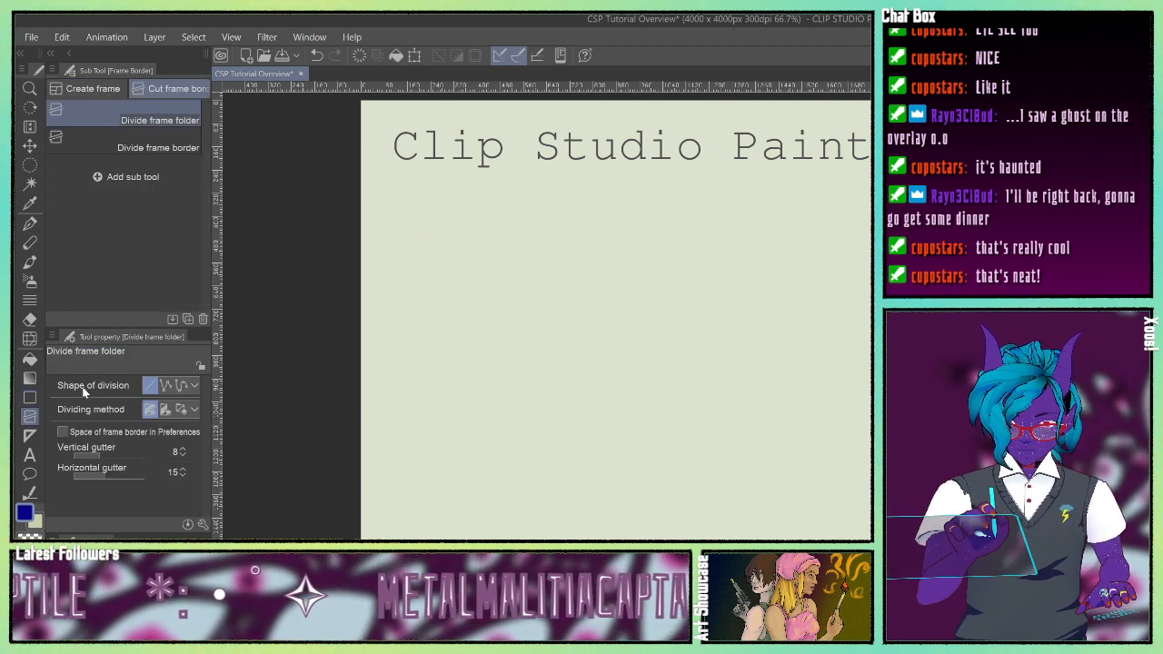
pyautogui.click(30, 398)
pyautogui.moveTo(471, 238); pyautogui.dragTo(886, 423)
# Step: Set the Divide frame folder sub tool's shape of division to polyline and draw a large rectangle frame overlapping the rectangle
pyautogui.click(30, 416)
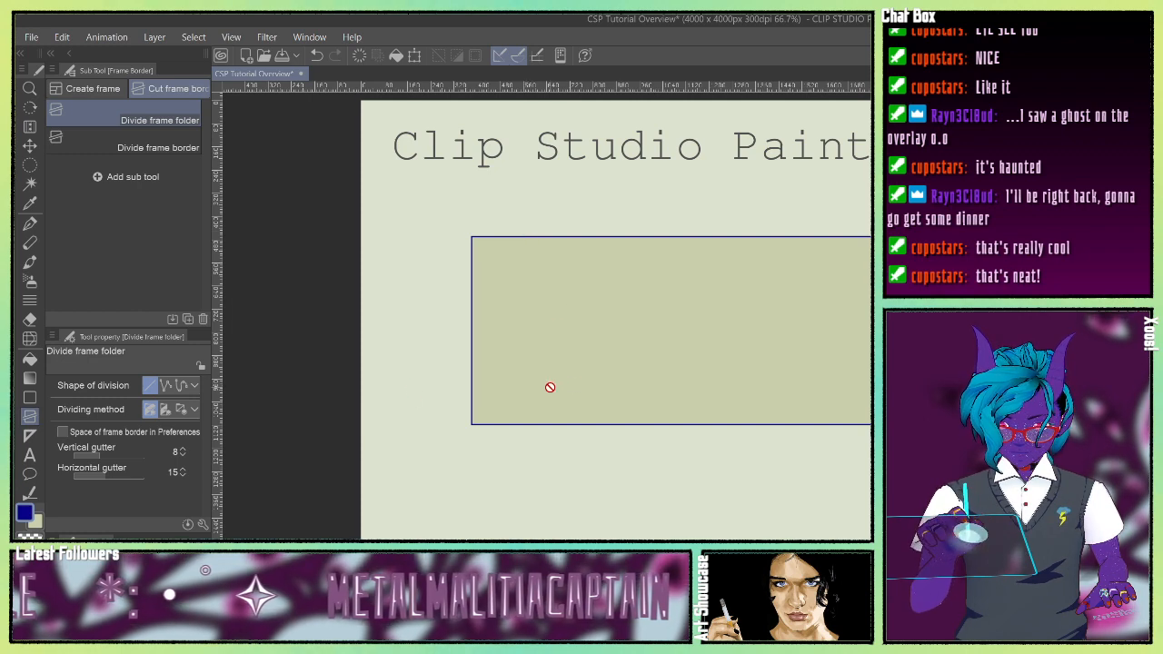
pyautogui.click(165, 385)
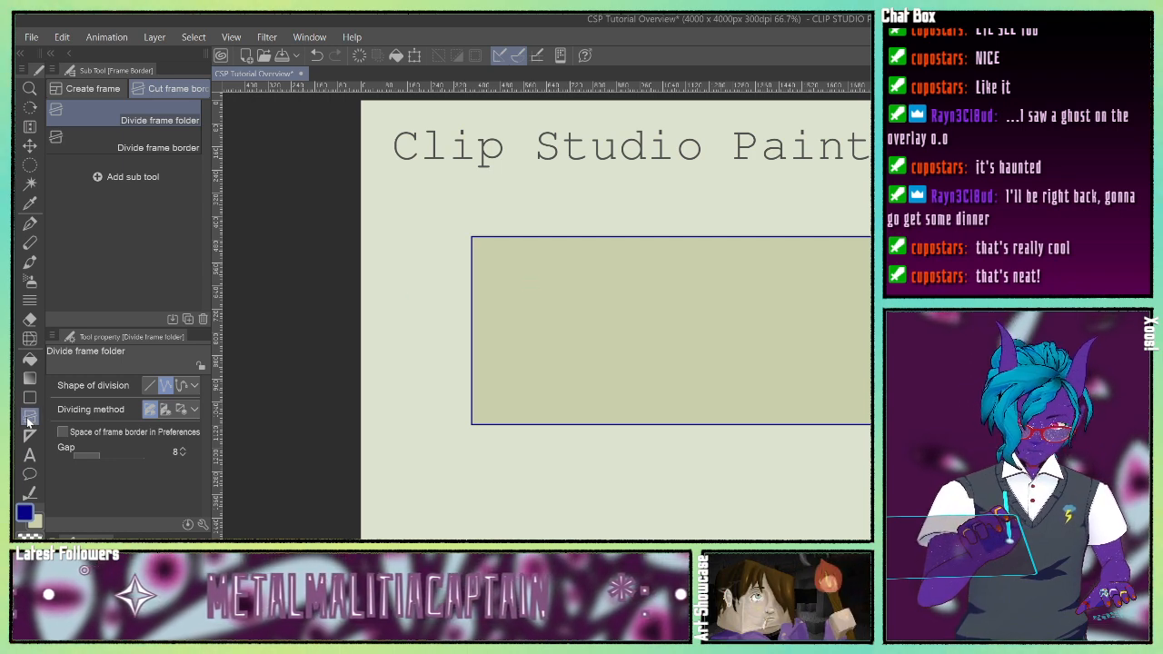
pyautogui.click(93, 88)
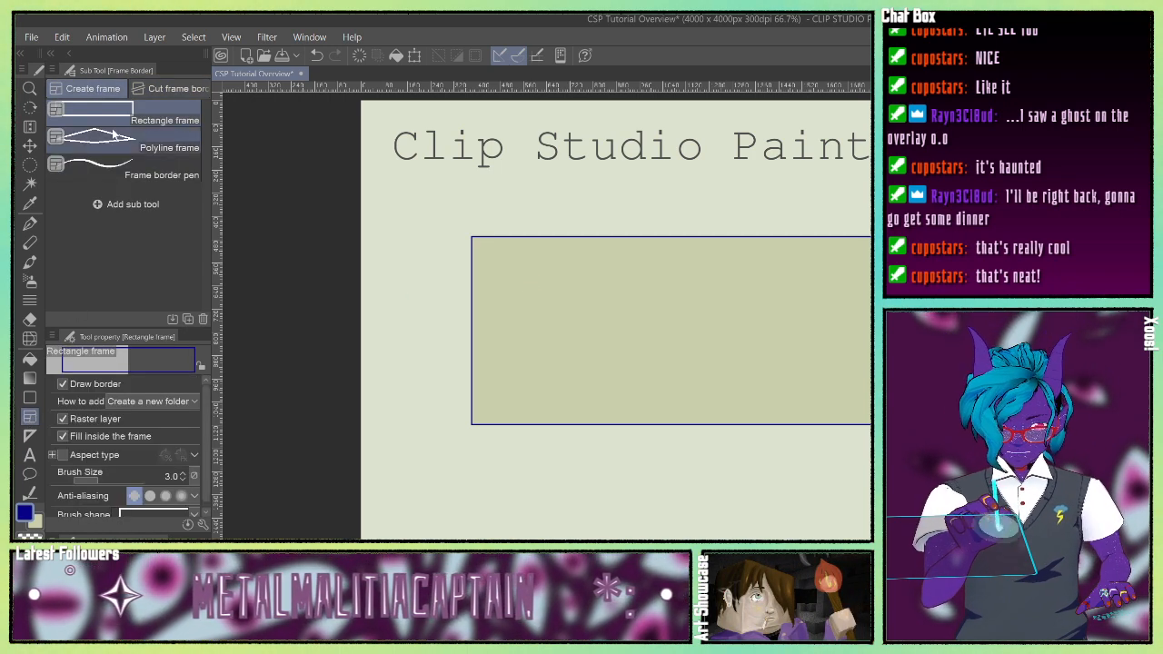
pyautogui.moveTo(388, 265); pyautogui.dragTo(870, 523)
# Step: Divide the rectangle frame into three panels with two diagonal cuts running down from its upper edge
pyautogui.click(171, 88)
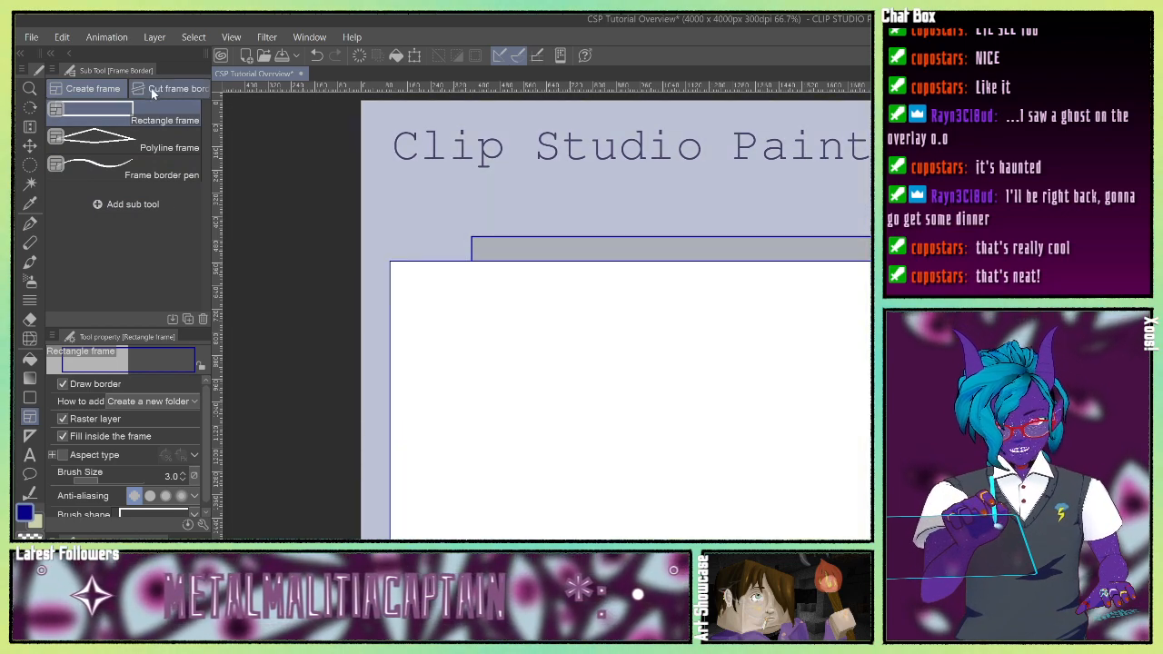
pyautogui.moveTo(423, 245); pyautogui.dragTo(738, 541)
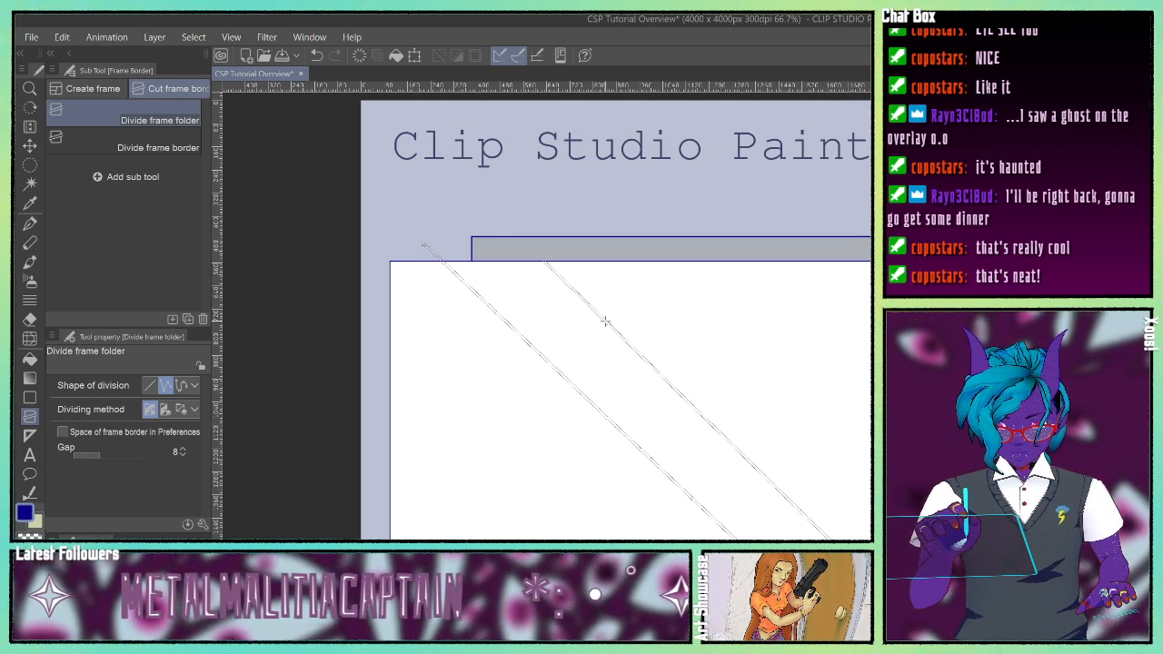
pyautogui.click(473, 221)
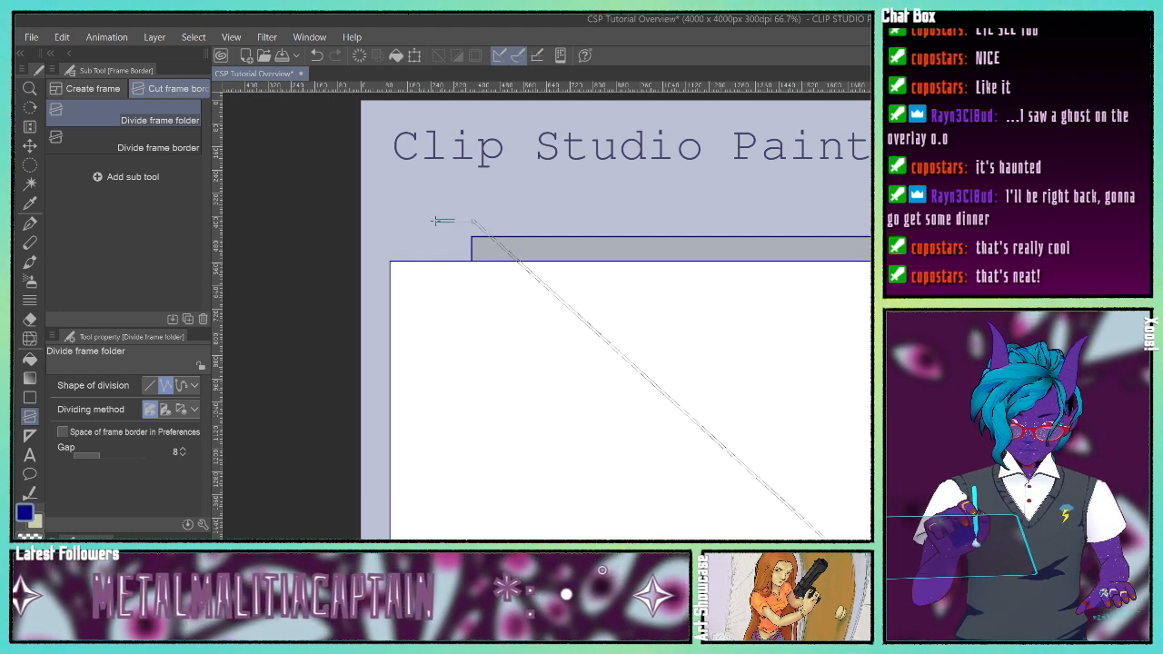
pyautogui.click(440, 247)
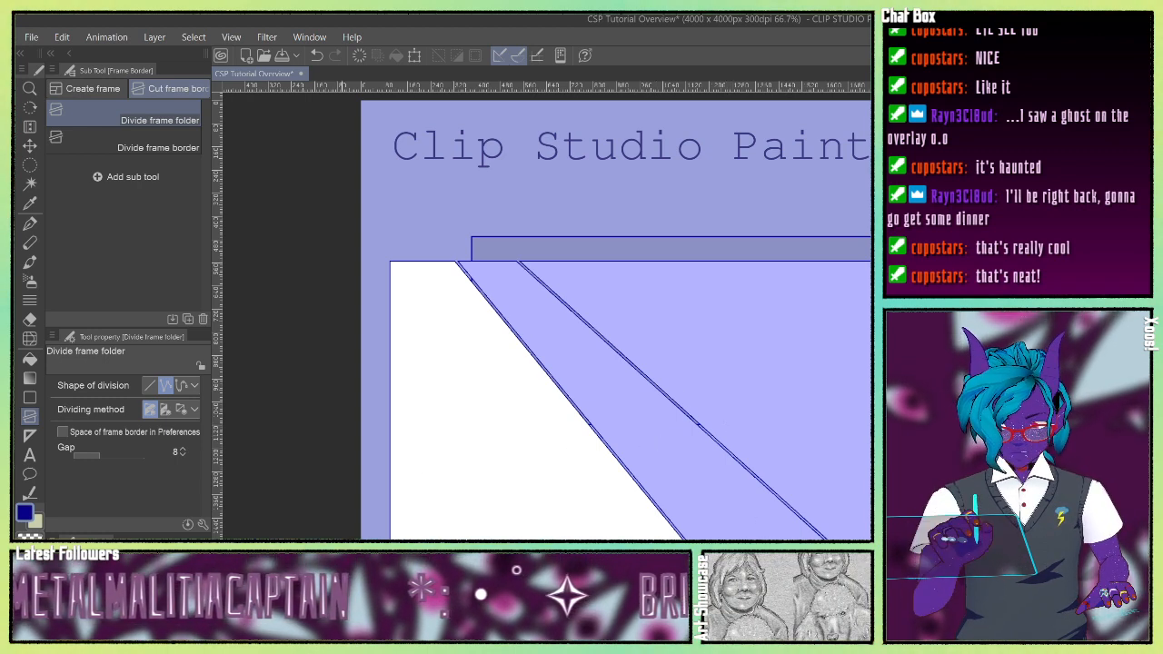
# Step: Create a four-cornered, diamond-like frame over the divided panels with the Polyline frame sub tool
pyautogui.click(29, 223)
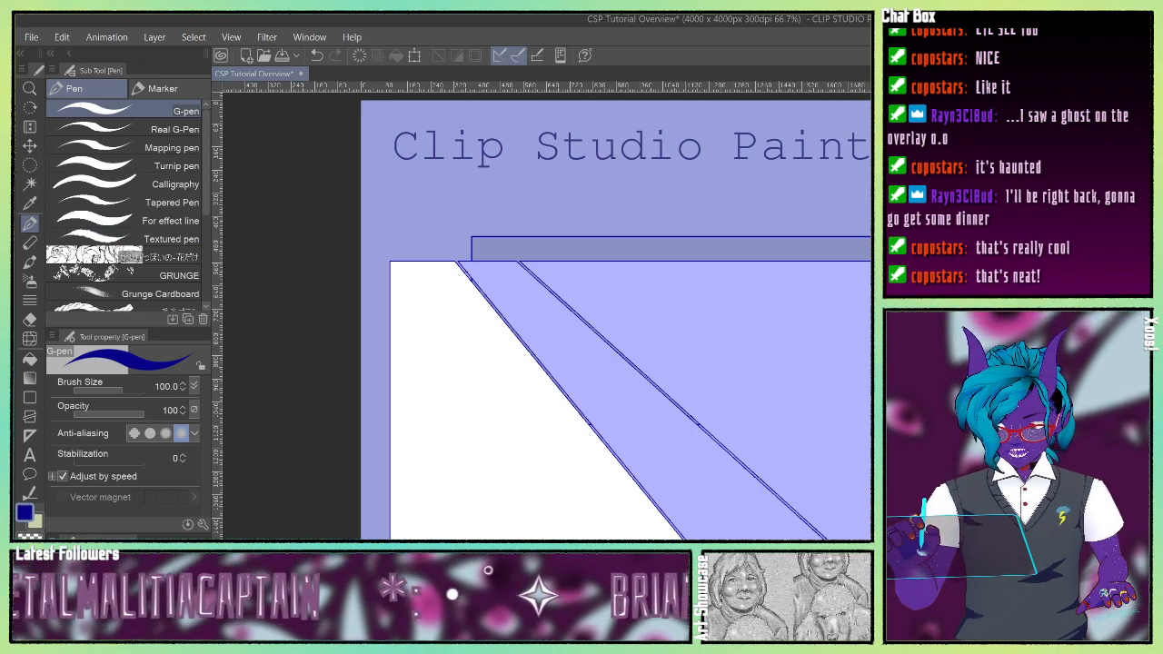
pyautogui.click(29, 416)
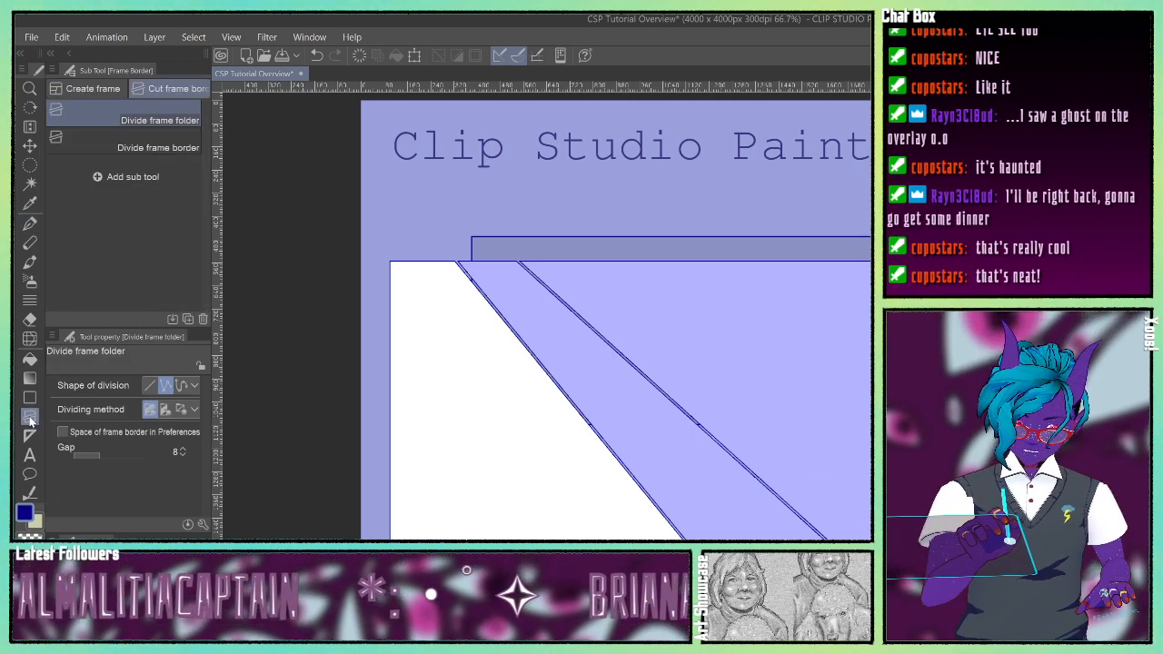
pyautogui.click(93, 107)
pyautogui.click(96, 138)
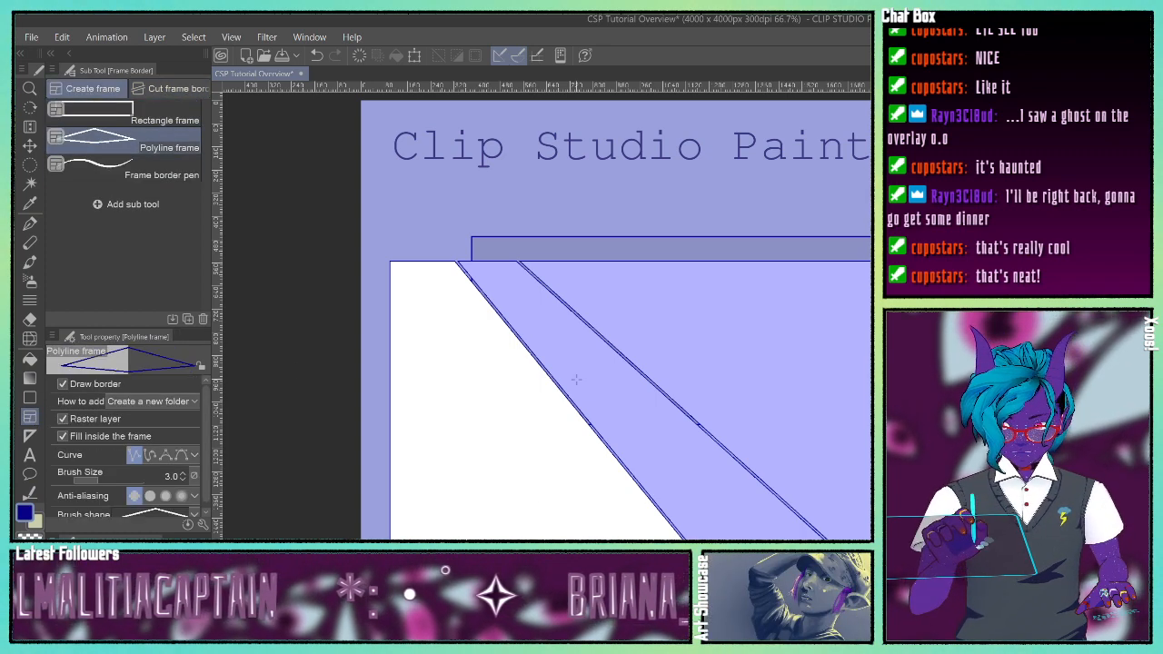
pyautogui.click(705, 269)
pyautogui.click(514, 490)
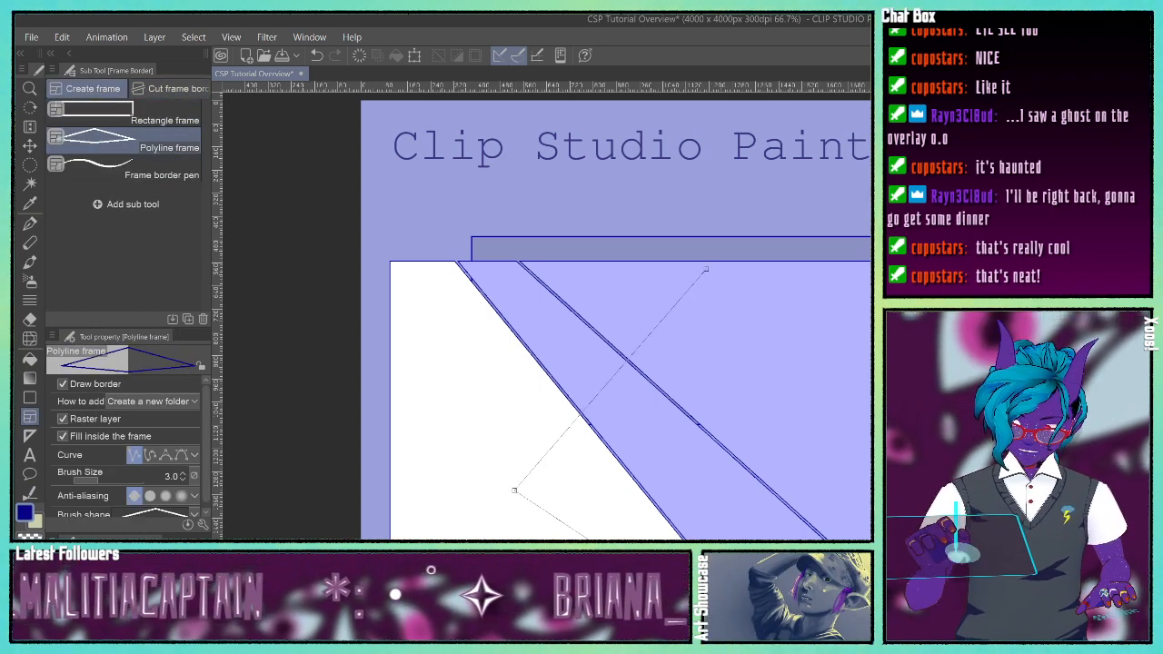
pyautogui.click(899, 468)
pyautogui.click(705, 270)
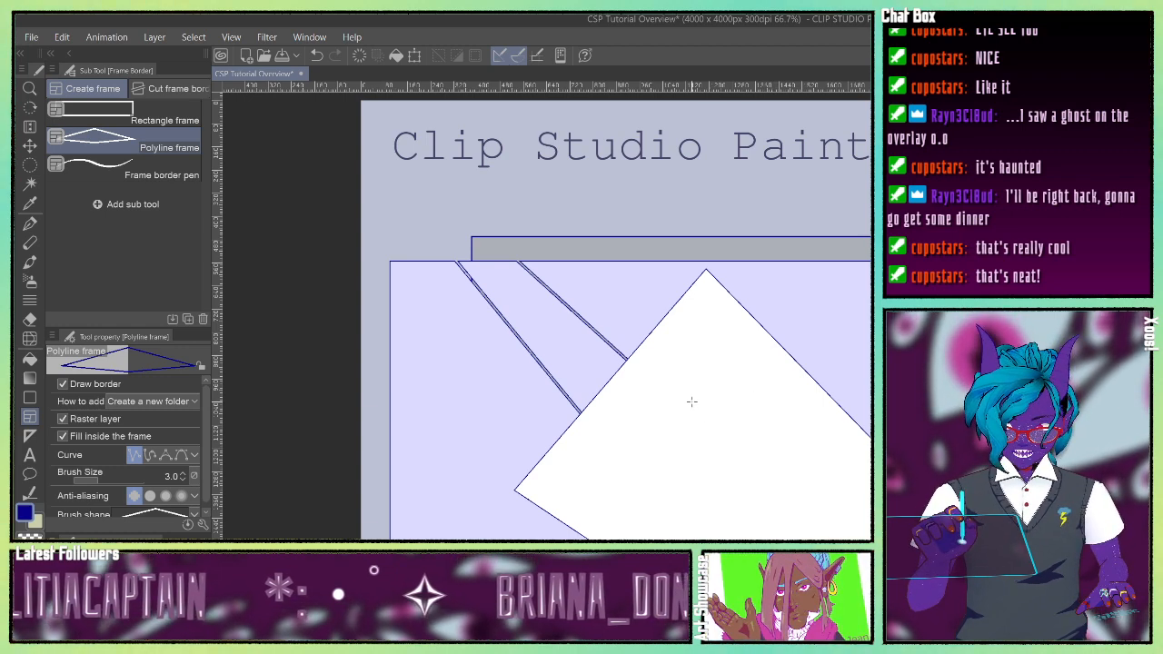
# Step: Draw two freehand frames with the Frame border pen: a large pointed one over the panels and a small rounded one at their left edge
pyautogui.click(168, 169)
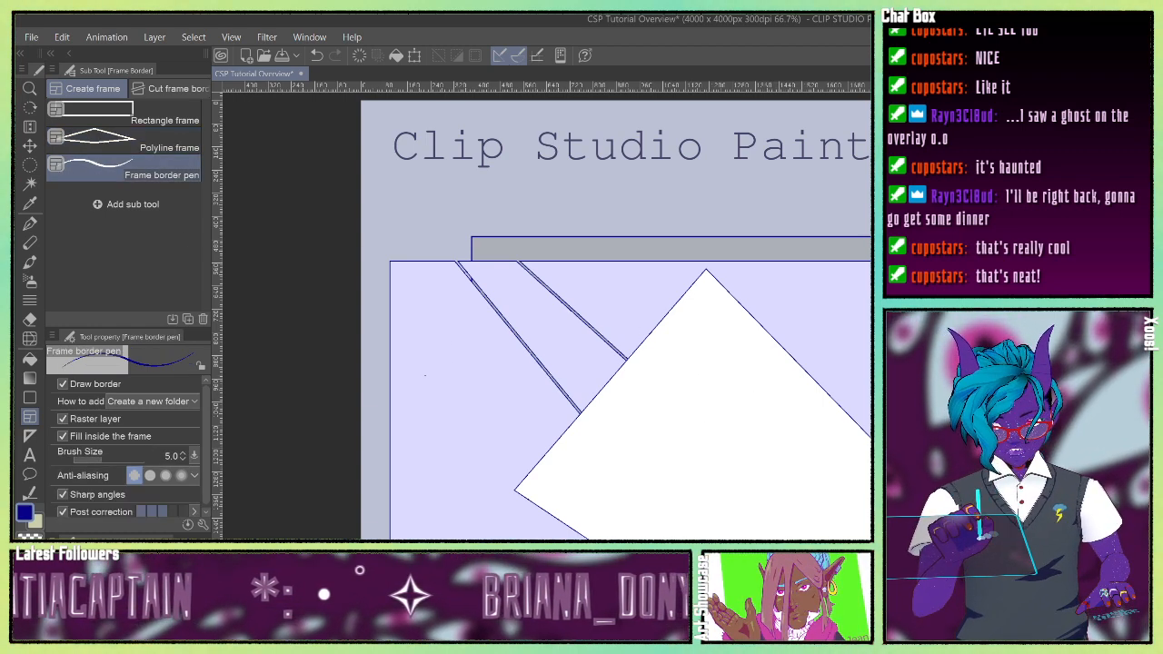
pyautogui.moveTo(424, 375)
pyautogui.mouseDown()
pyautogui.moveTo(770, 233)
pyautogui.moveTo(758, 259)
pyautogui.moveTo(463, 458)
pyautogui.moveTo(425, 380)
pyautogui.mouseUp()
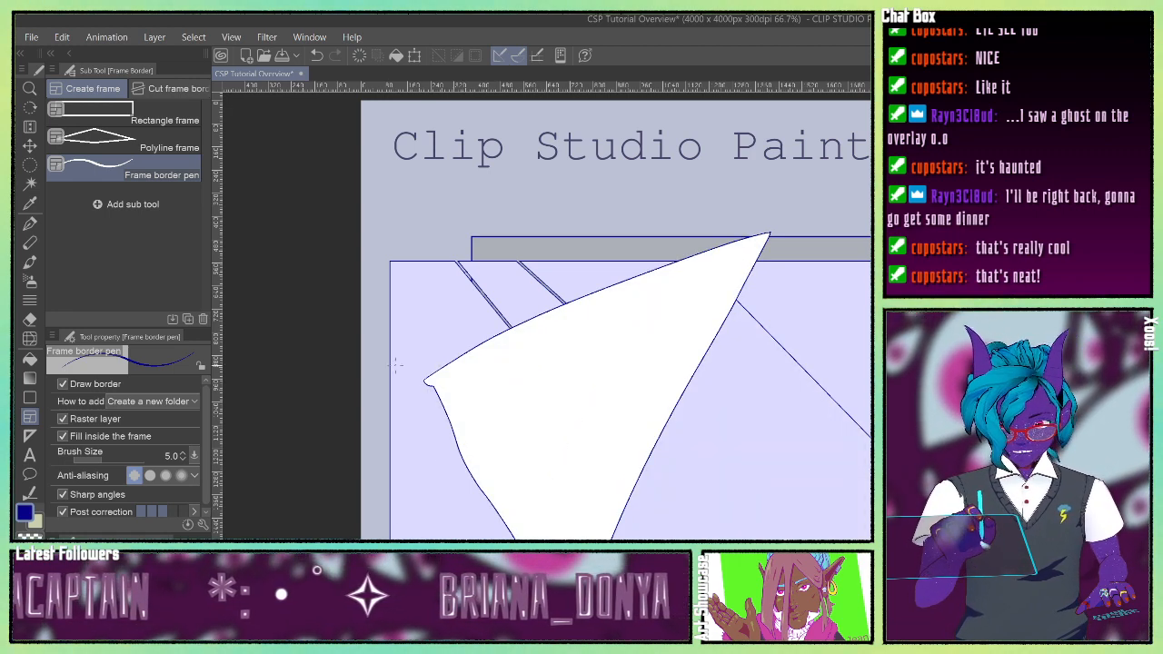
pyautogui.moveTo(371, 349); pyautogui.dragTo(413, 314)
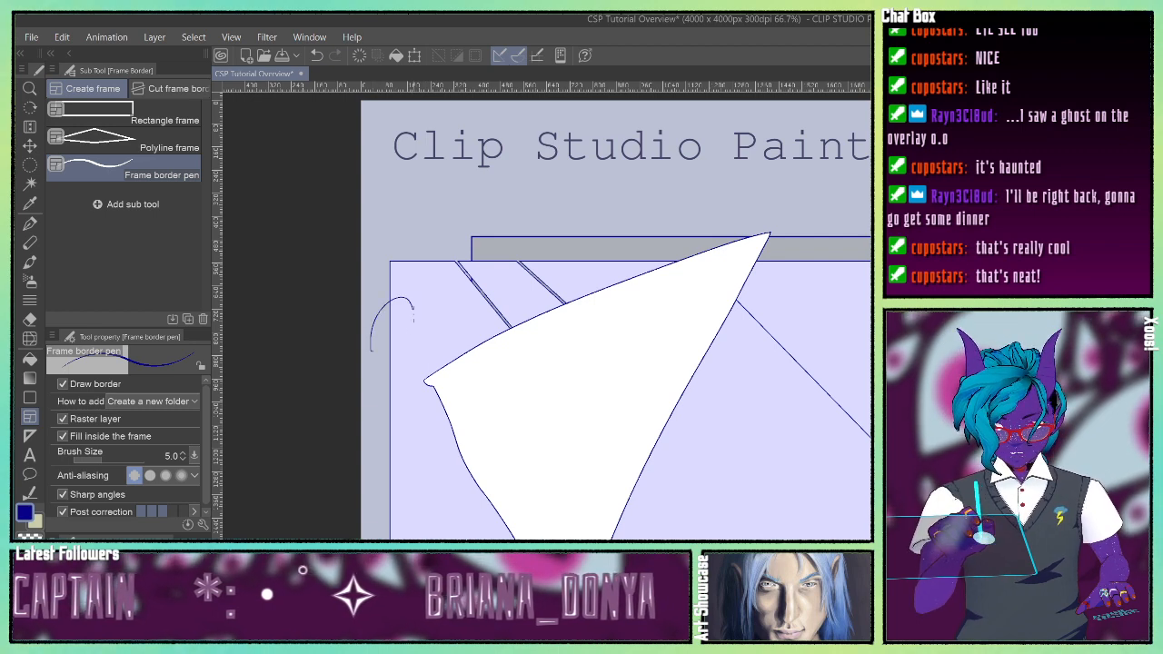
pyautogui.moveTo(377, 361); pyautogui.dragTo(371, 350)
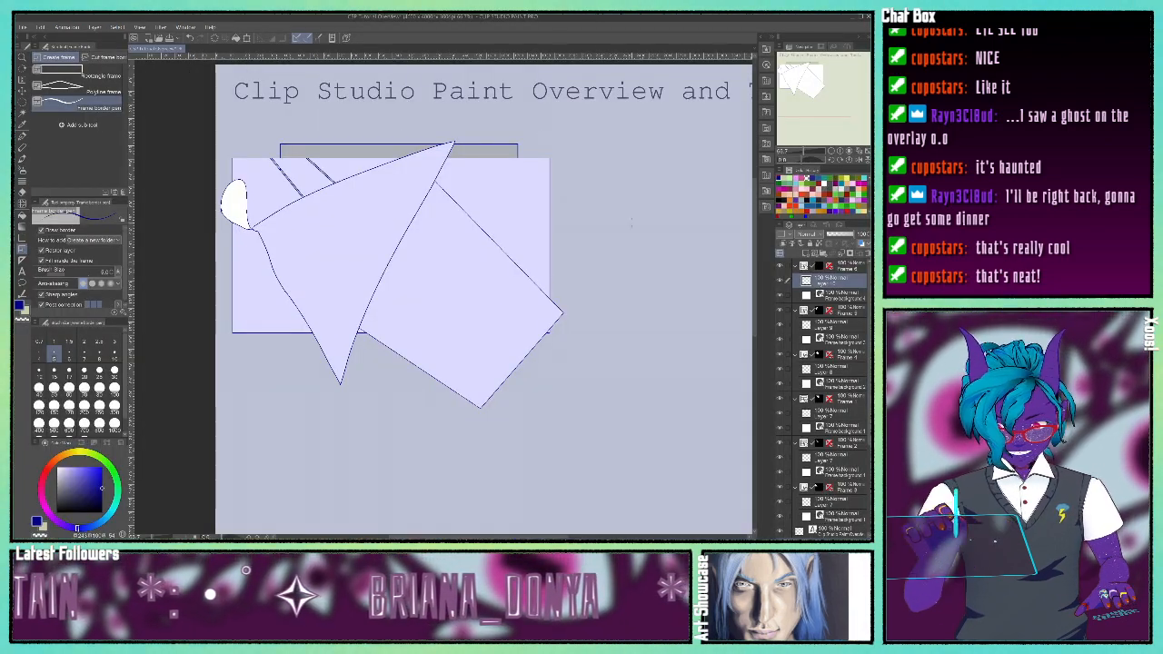
pyautogui.moveTo(867, 288); pyautogui.dragTo(863, 389)
pyautogui.scroll(5, 797, 447)
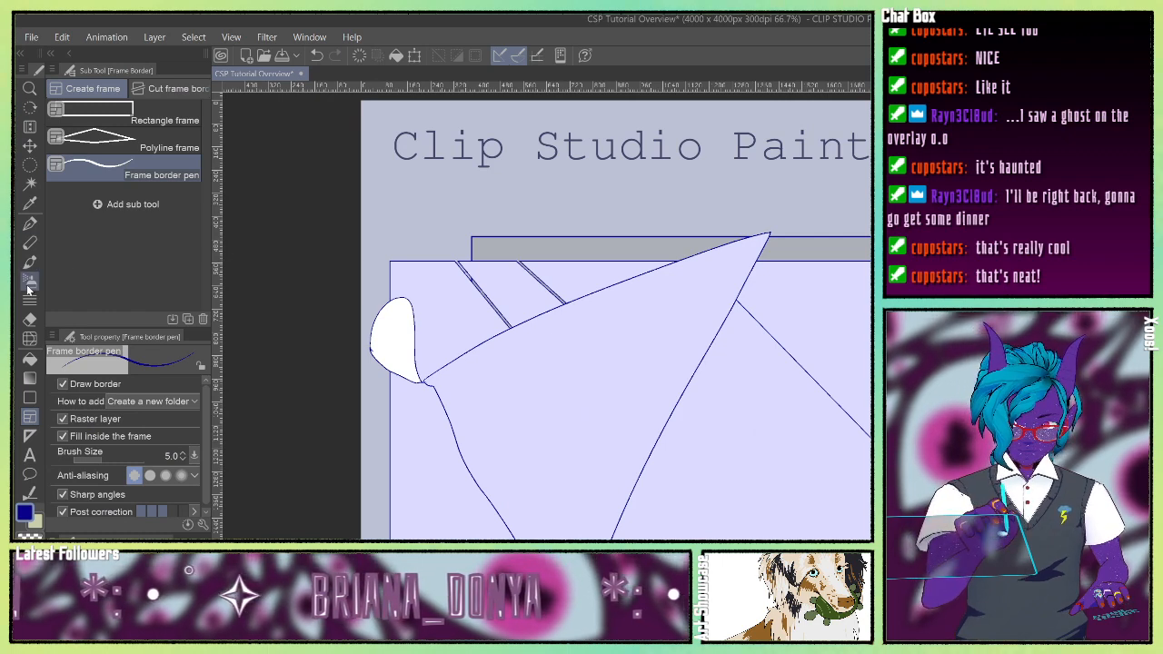
# Step: Create a two-line Symmetrical ruler with line symmetry, running steeply down across the canvas to the right of the pointed frame
pyautogui.click(29, 436)
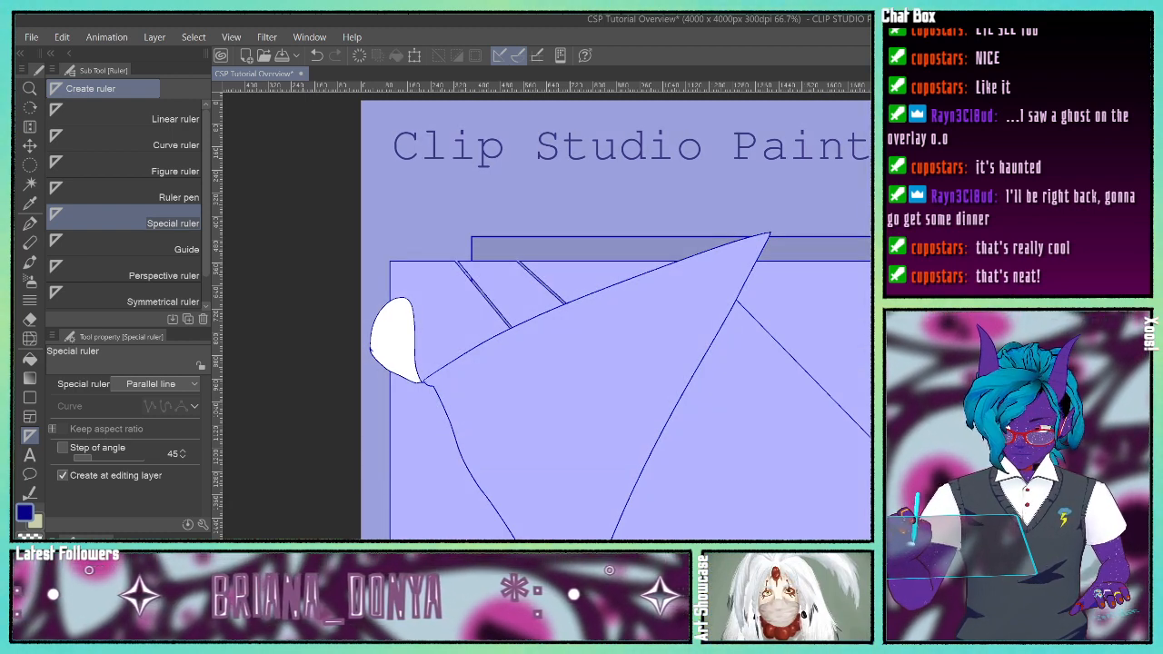
pyautogui.hotkey('ctrl', 'z')
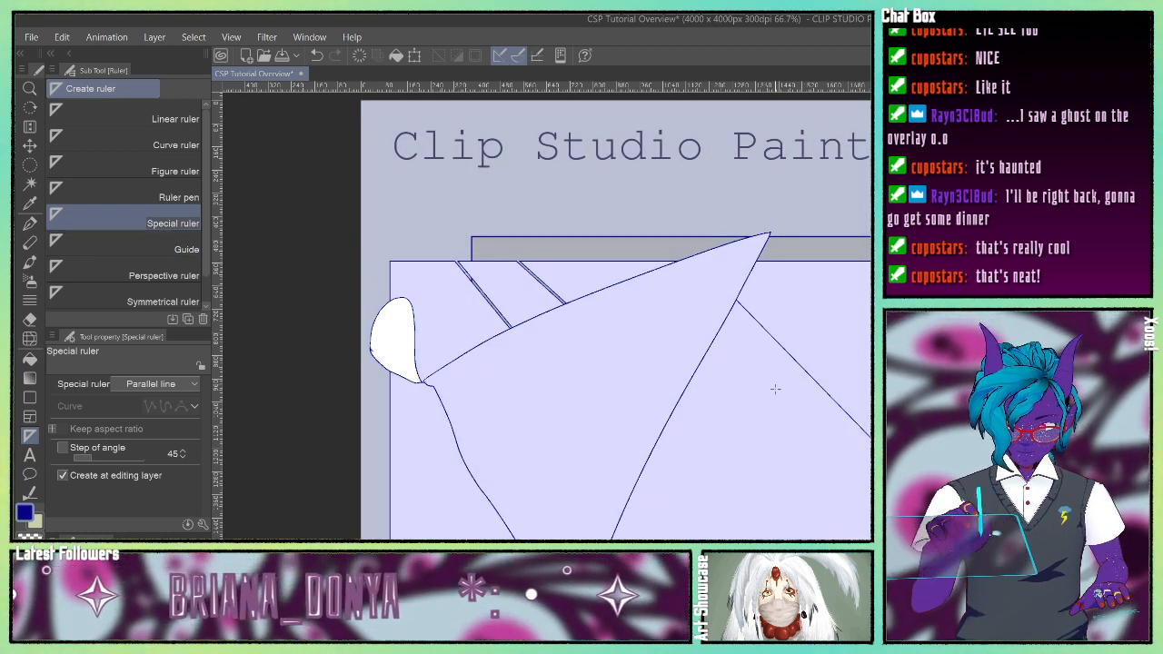
pyautogui.hotkey('ctrl', 'z')
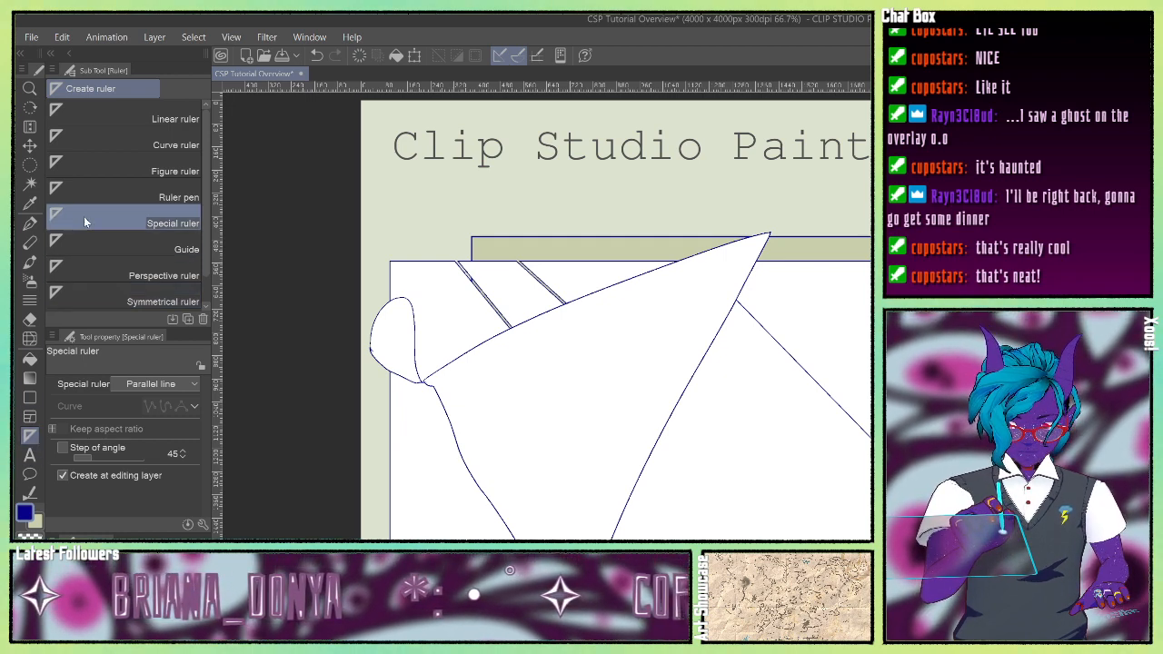
pyautogui.click(122, 303)
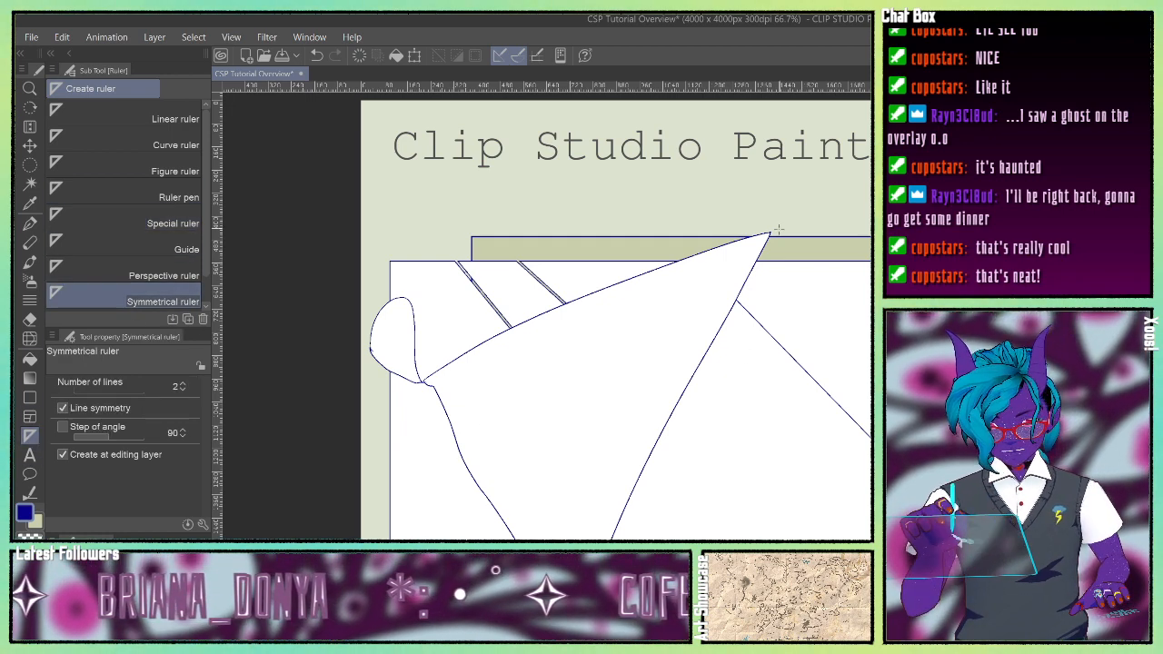
pyautogui.moveTo(843, 186); pyautogui.dragTo(815, 400)
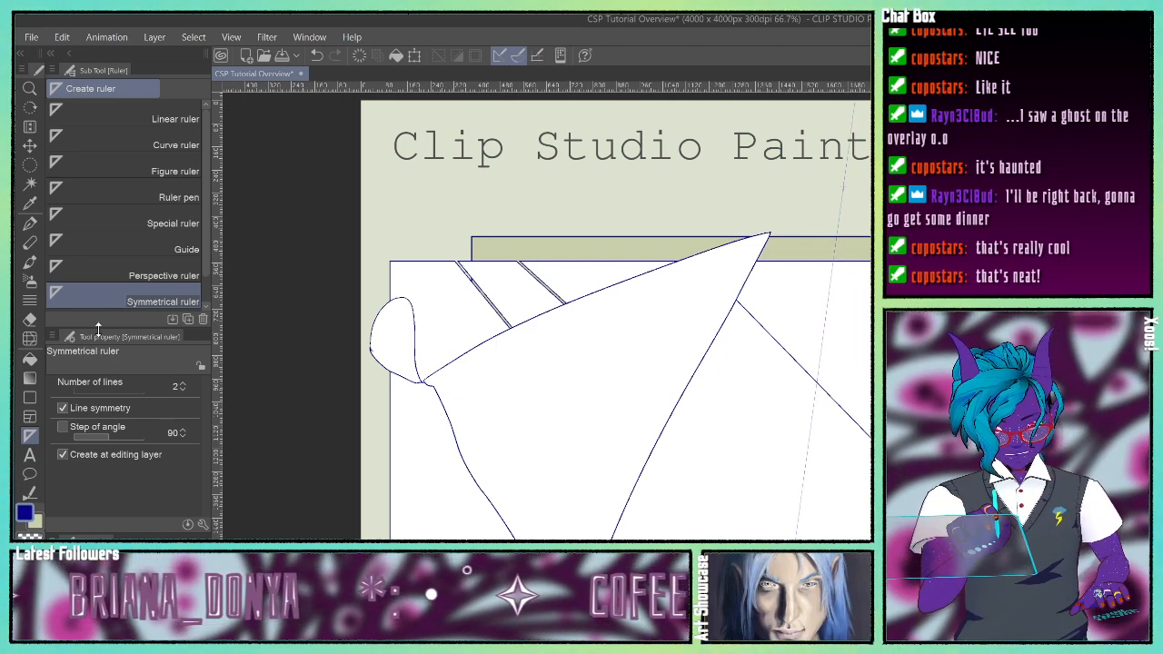
# Step: Draw a large loop and several short G-pen strokes beside the symmetry axis so they mirror across it
pyautogui.click(29, 225)
pyautogui.moveTo(735, 373)
pyautogui.mouseDown()
pyautogui.moveTo(719, 408)
pyautogui.moveTo(727, 363)
pyautogui.moveTo(699, 531)
pyautogui.mouseUp()
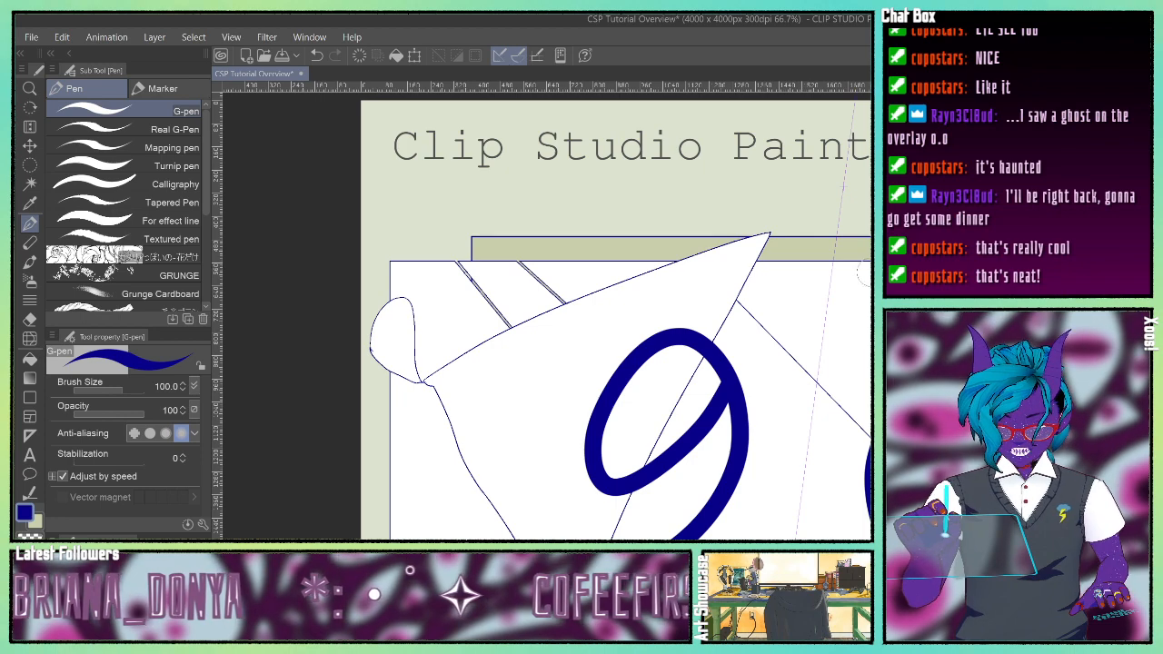
pyautogui.moveTo(817, 230); pyautogui.dragTo(670, 203)
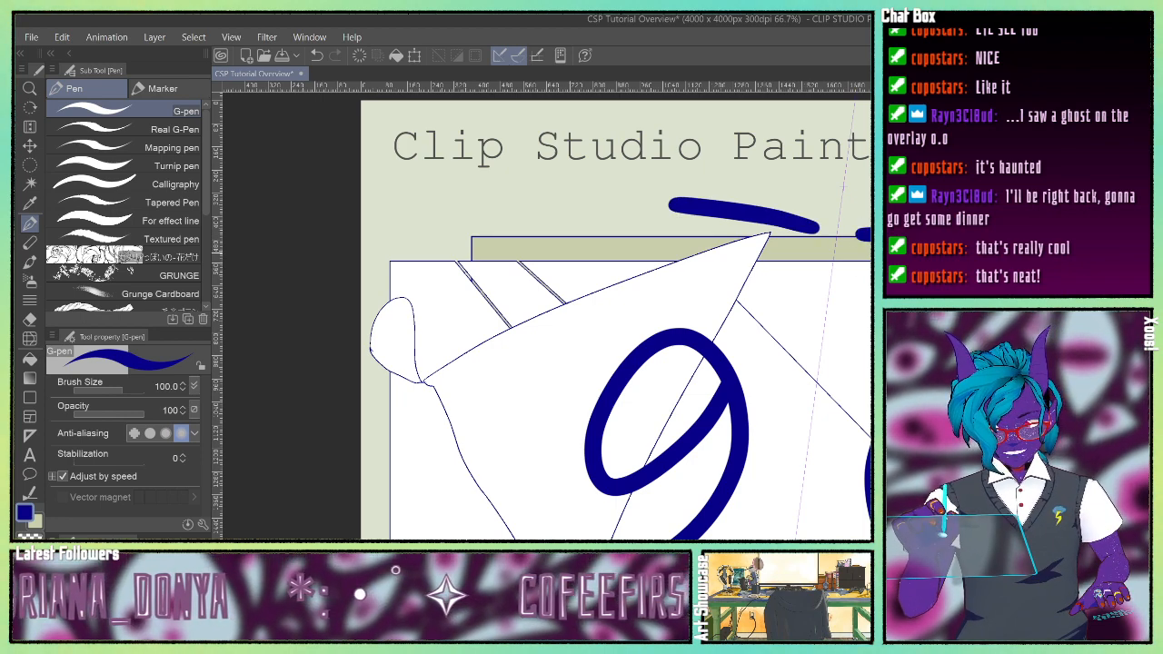
pyautogui.moveTo(762, 229); pyautogui.dragTo(763, 281)
pyautogui.moveTo(772, 348); pyautogui.dragTo(868, 362)
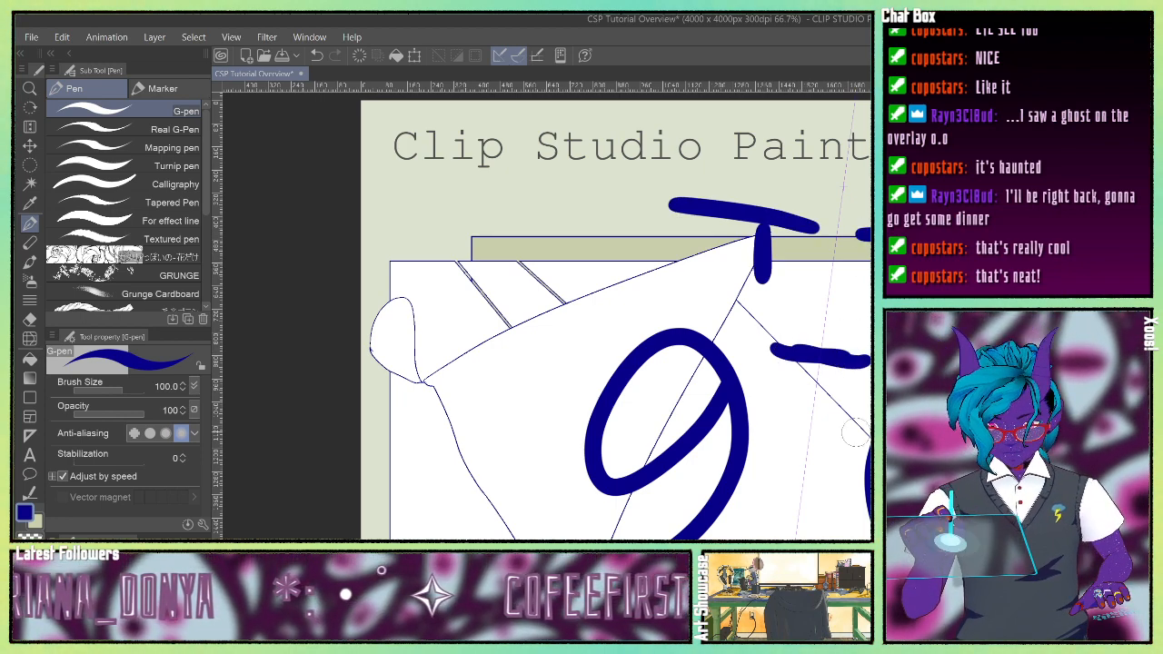
pyautogui.moveTo(813, 304); pyautogui.dragTo(842, 305)
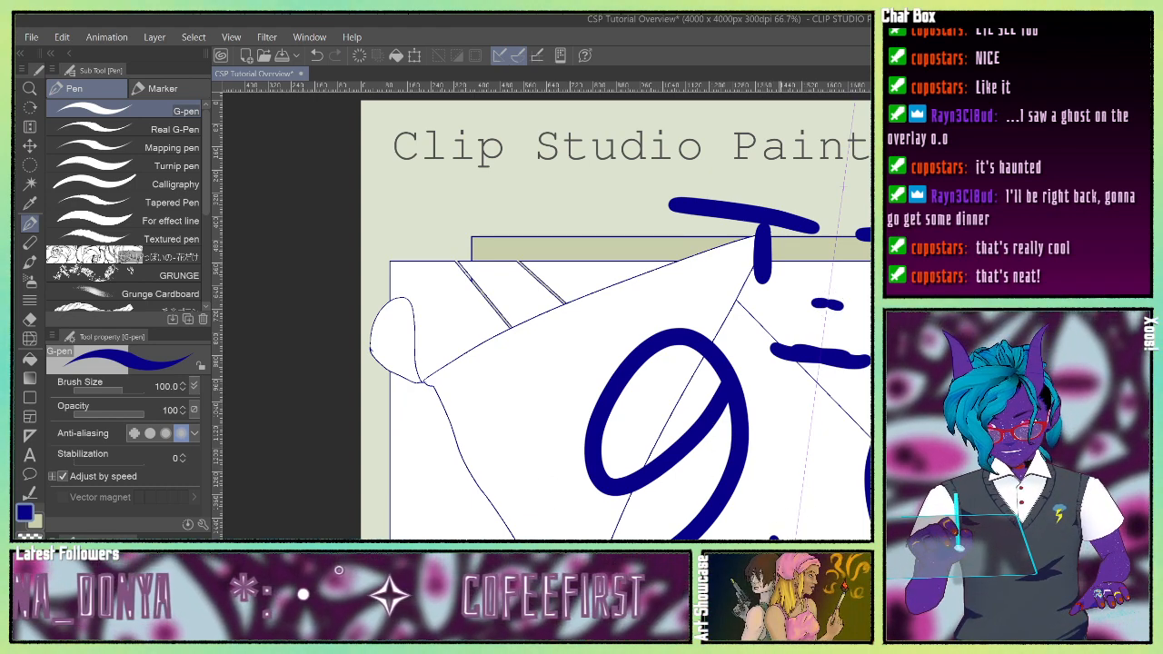
pyautogui.moveTo(787, 516); pyautogui.dragTo(798, 540)
pyautogui.moveTo(812, 515); pyautogui.dragTo(804, 540)
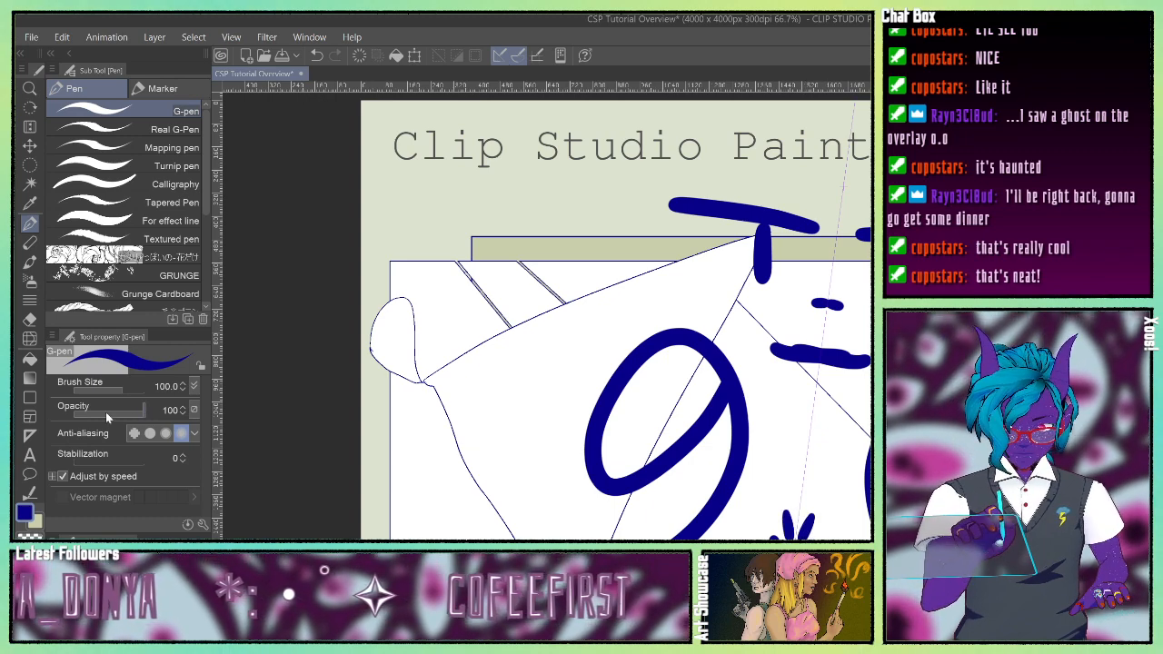
# Step: Set the Symmetrical ruler's number of lines to 11 and place a radial ruler centred just below the word "Clip" in the title
pyautogui.click(29, 436)
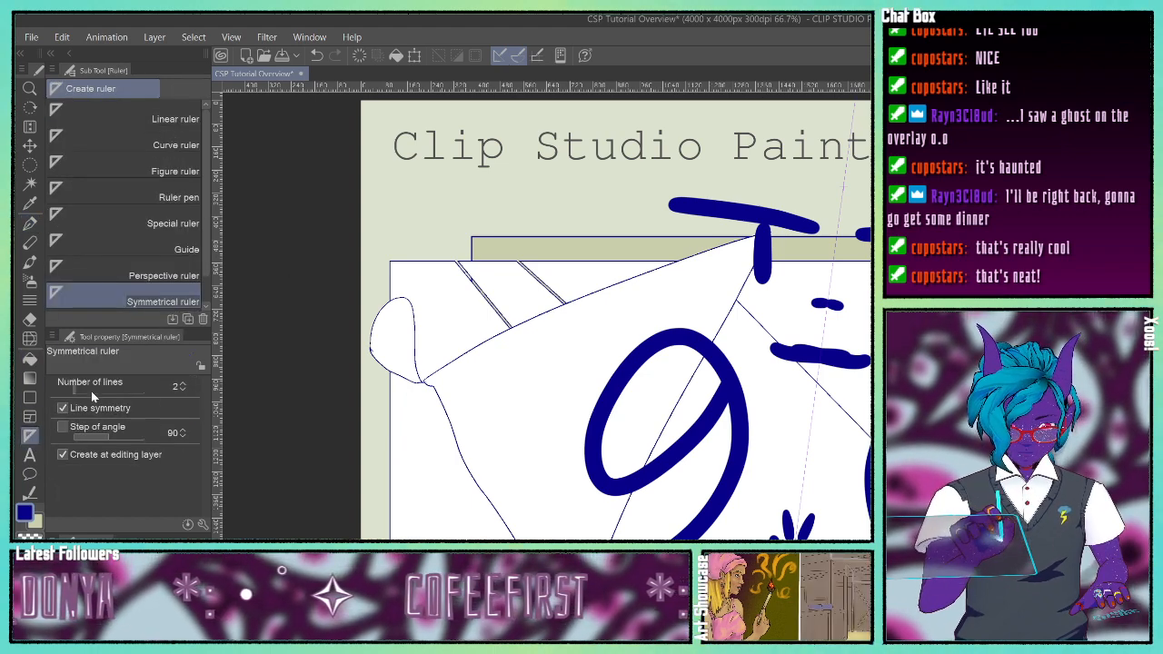
pyautogui.moveTo(80, 389); pyautogui.dragTo(116, 393)
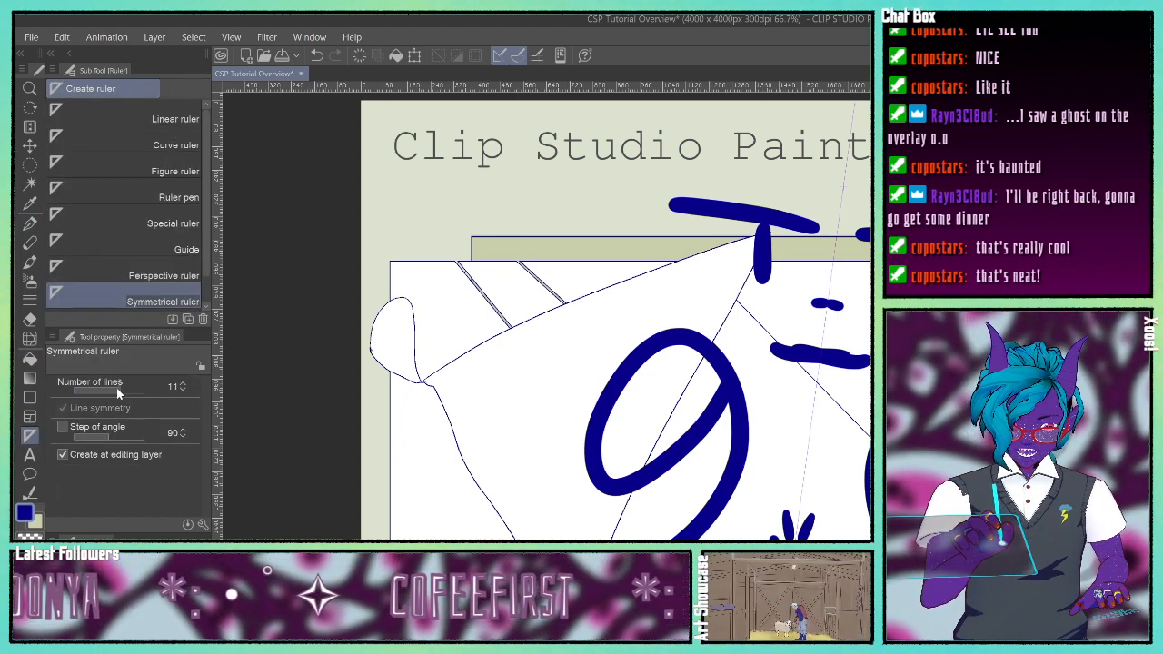
pyautogui.moveTo(507, 244); pyautogui.dragTo(651, 363)
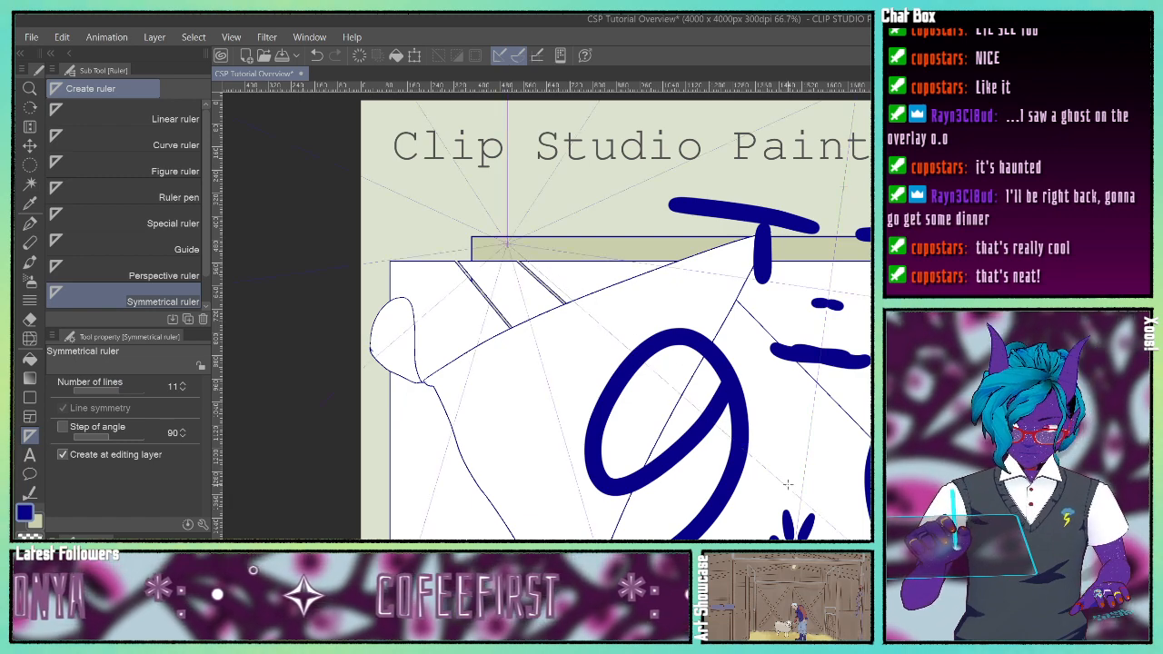
# Step: Dab G-pen dots and small dot clusters around the radial ruler's centre to build a repeating circular pattern
pyautogui.click(31, 225)
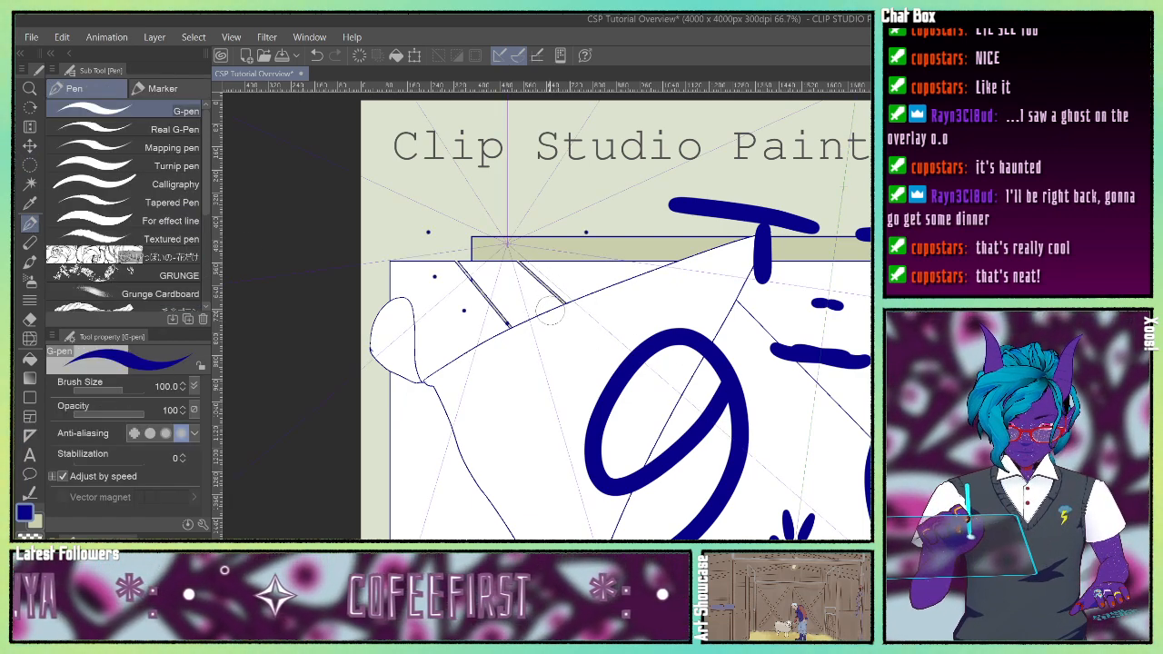
pyautogui.click(551, 311)
pyautogui.click(591, 300)
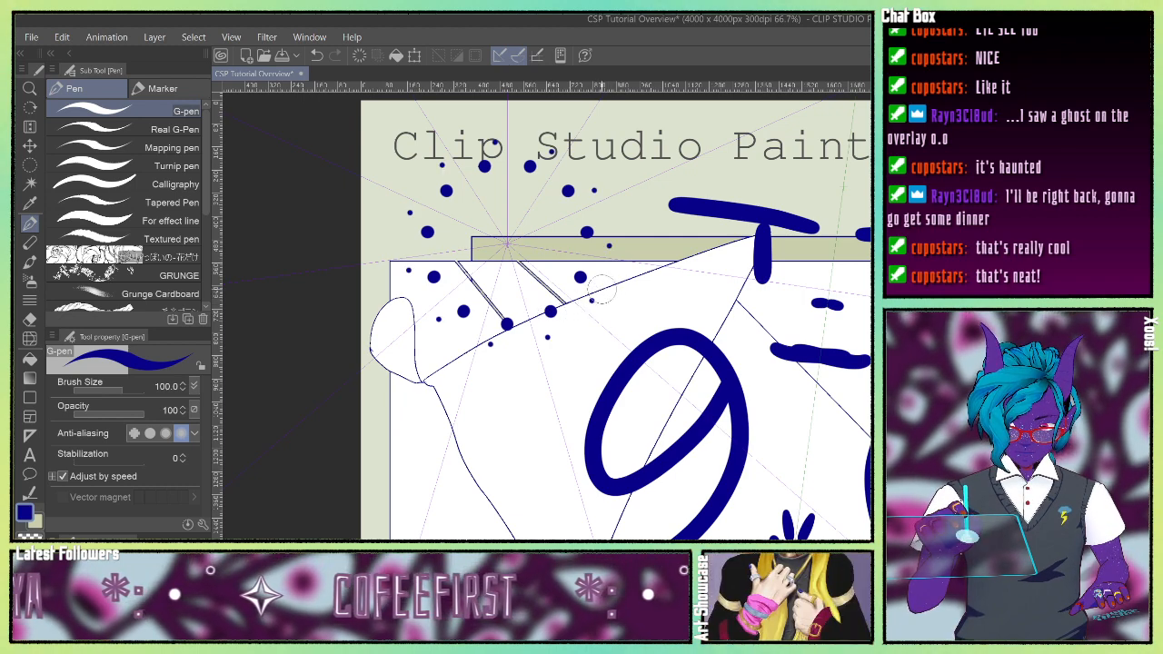
pyautogui.click(617, 275)
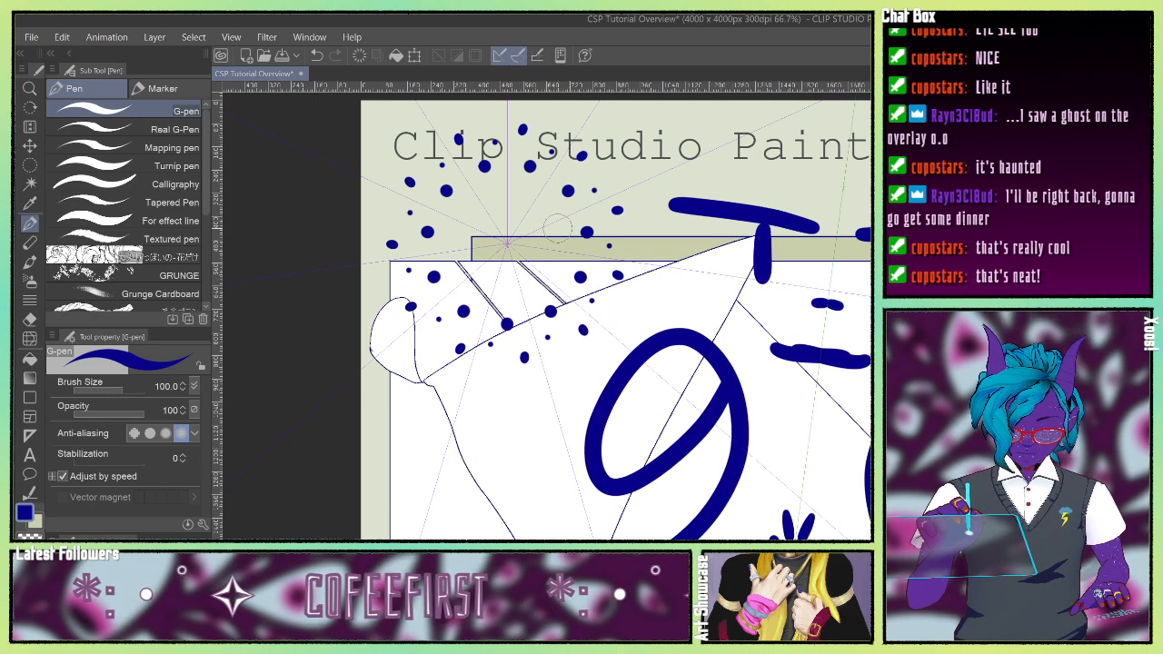
pyautogui.click(557, 229)
pyautogui.click(552, 231)
pyautogui.click(559, 234)
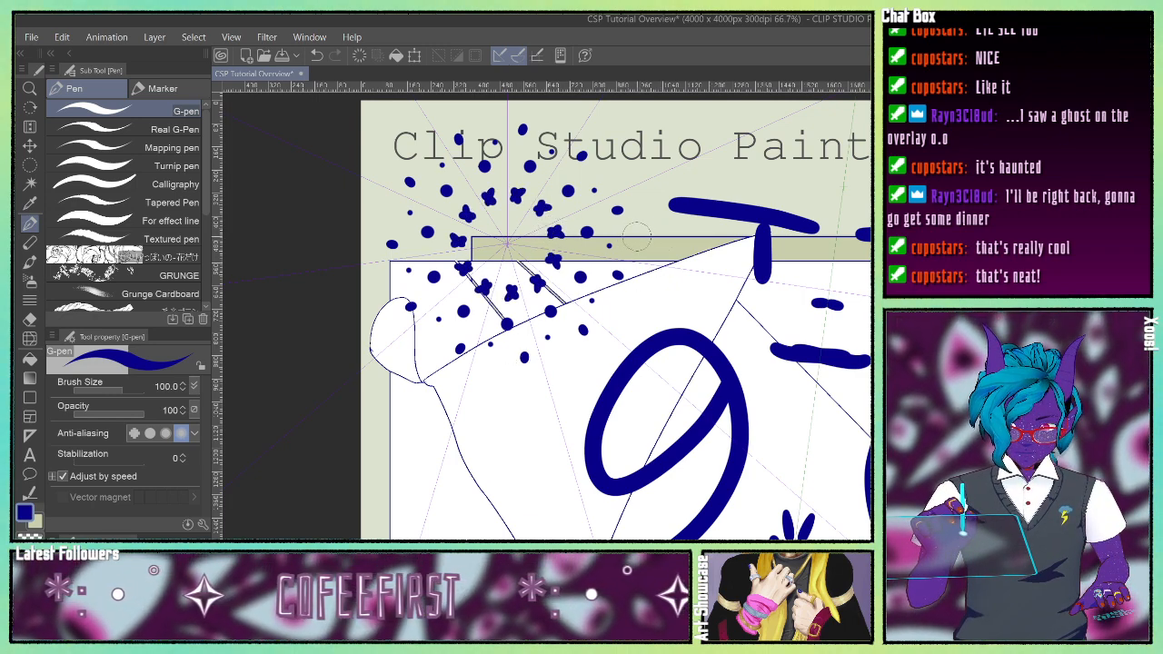
pyautogui.click(635, 238)
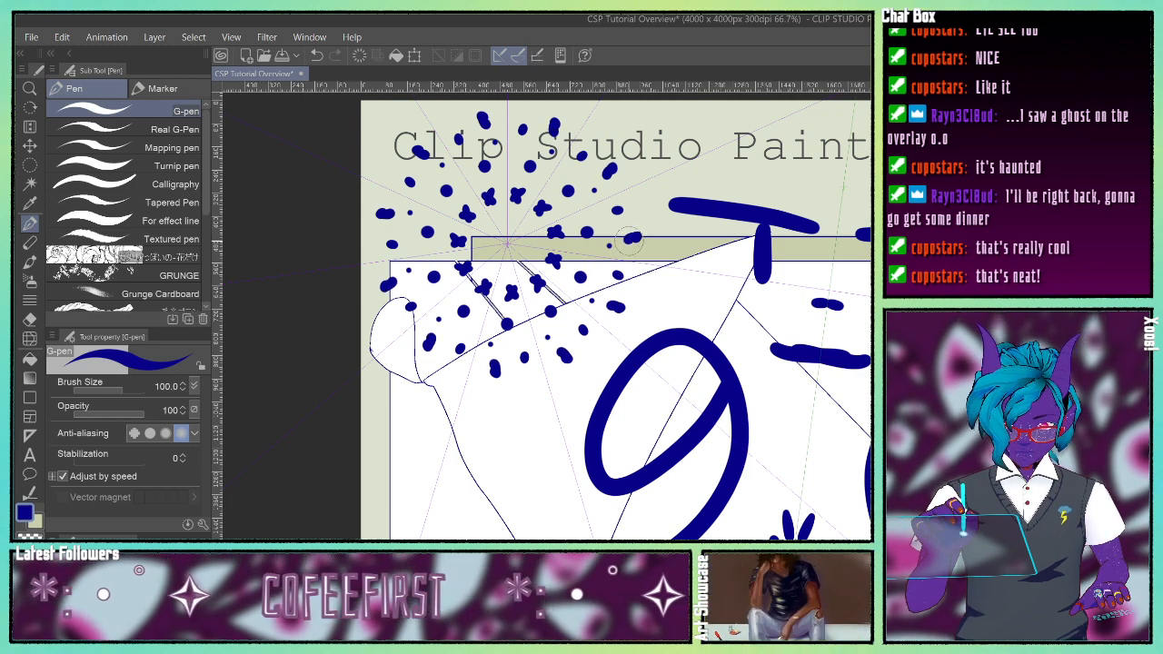
pyautogui.click(633, 227)
pyautogui.click(632, 229)
pyautogui.click(631, 235)
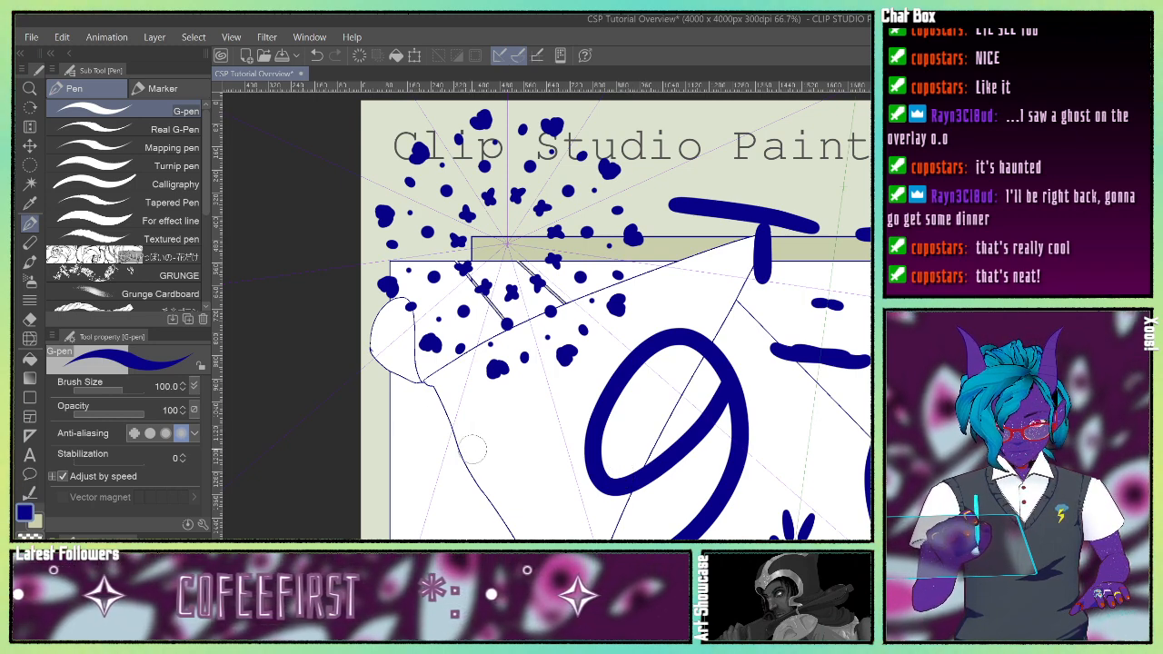
# Step: Create a nearly horizontal Linear ruler across the lower part of the large loop and draw a G-pen stroke along it
pyautogui.click(30, 437)
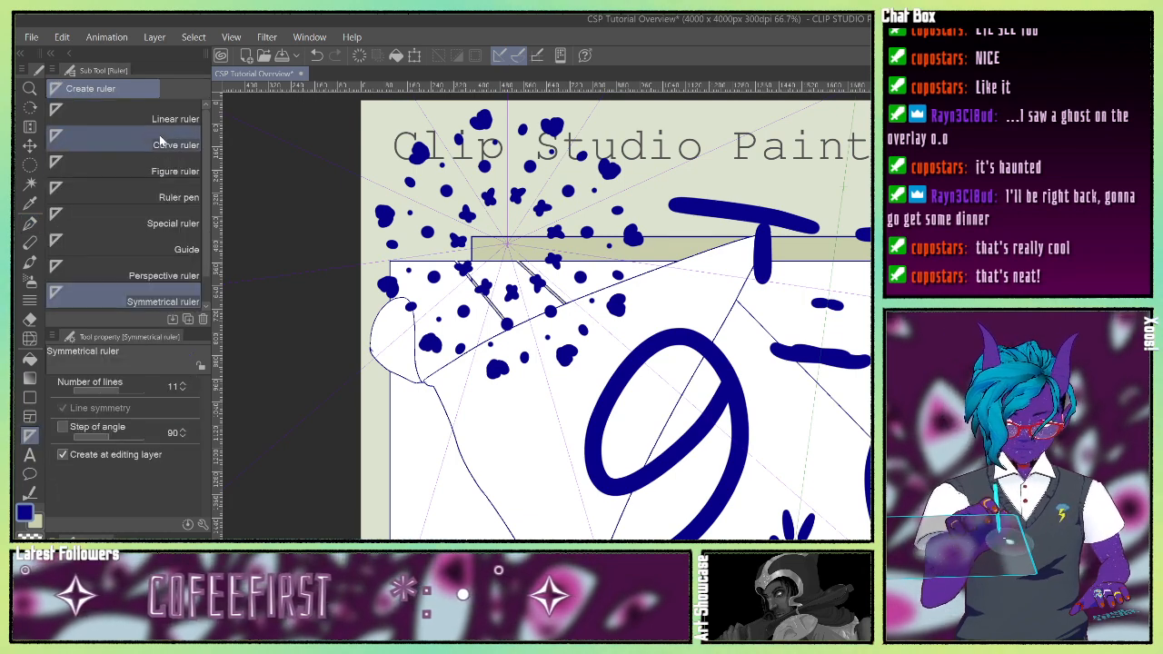
pyautogui.click(126, 116)
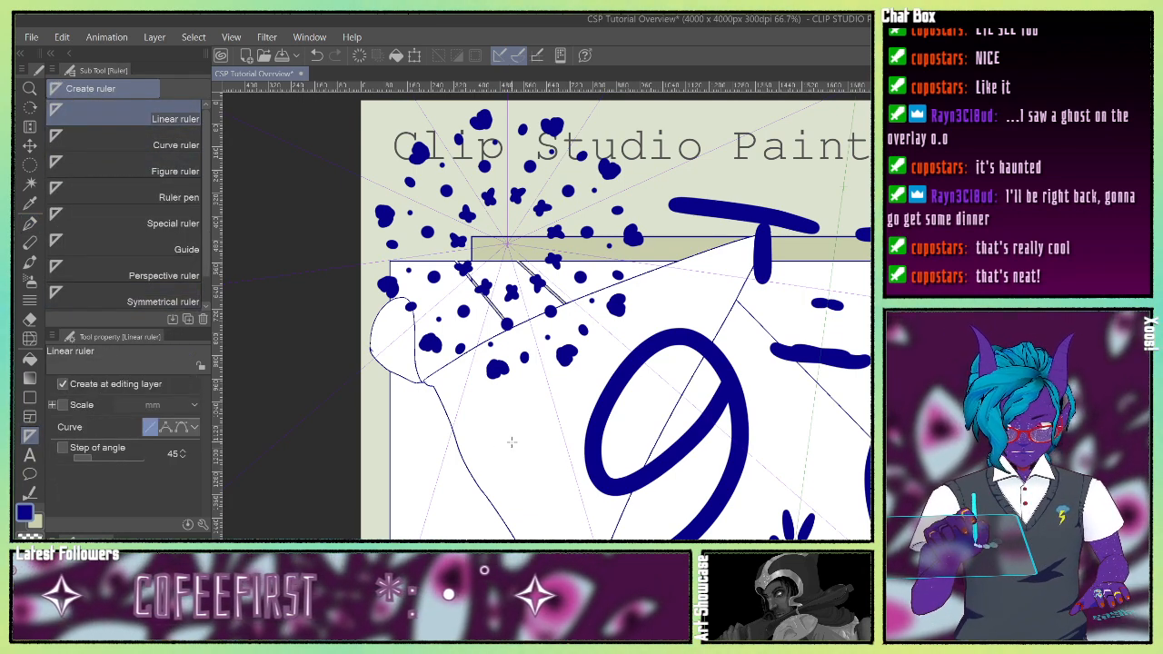
pyautogui.moveTo(443, 468); pyautogui.dragTo(868, 461)
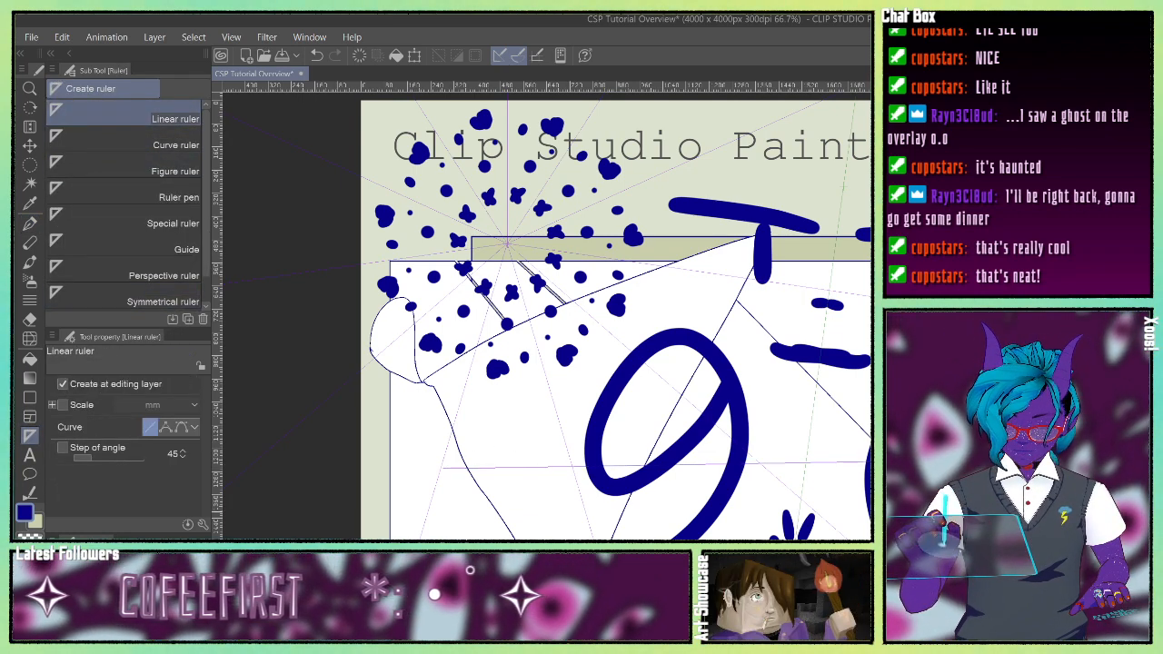
pyautogui.click(30, 226)
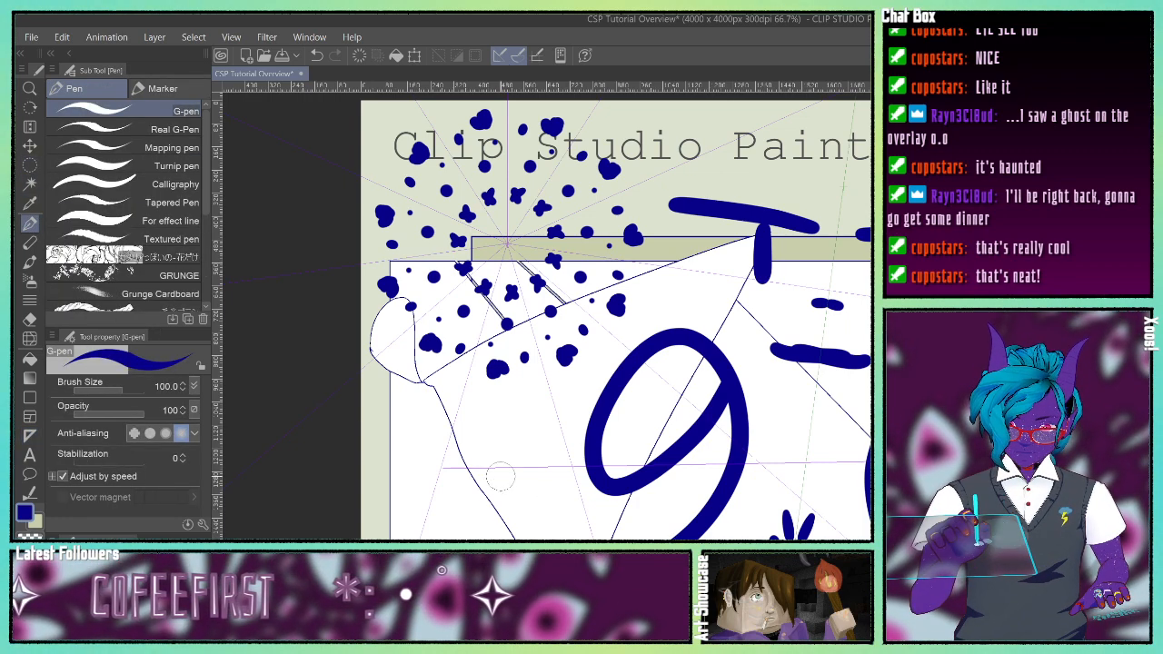
pyautogui.moveTo(499, 471); pyautogui.dragTo(868, 461)
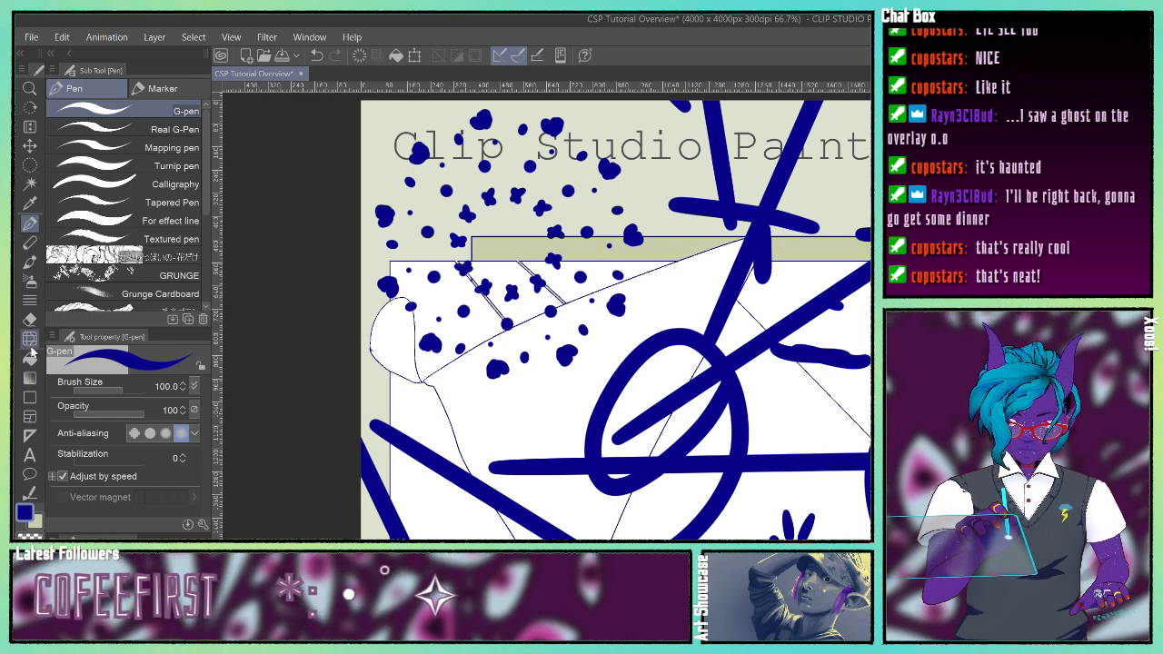
# Step: Create a second Linear ruler just below the first one and draw several G-pen strokes along and above it
pyautogui.click(30, 436)
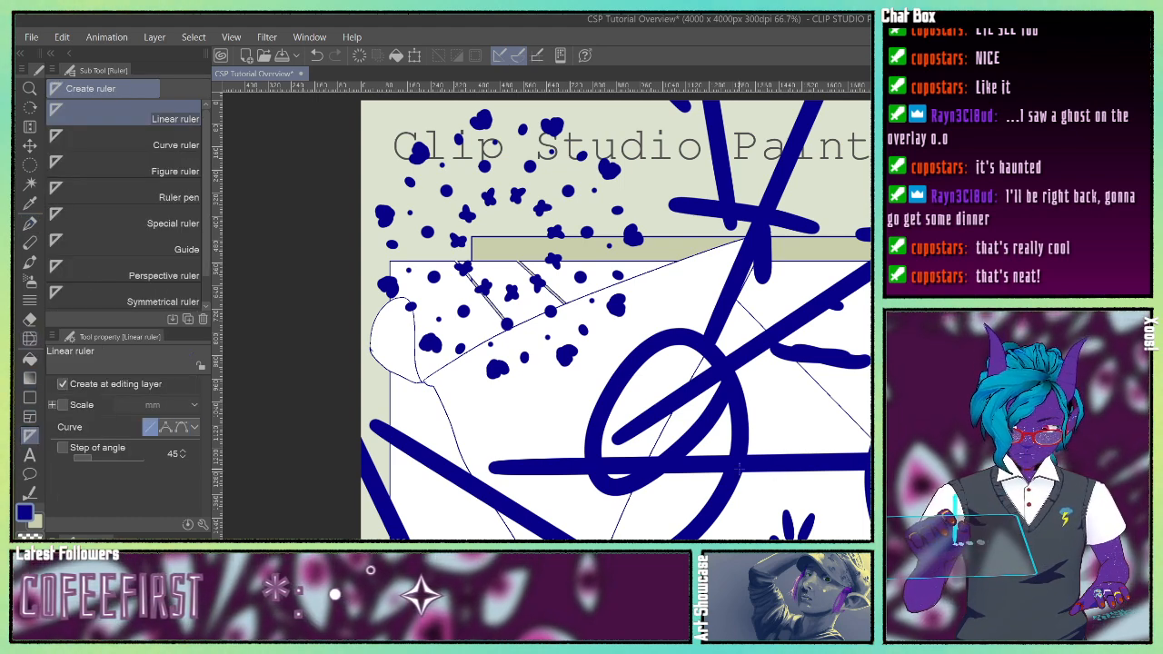
pyautogui.moveTo(698, 495); pyautogui.dragTo(868, 497)
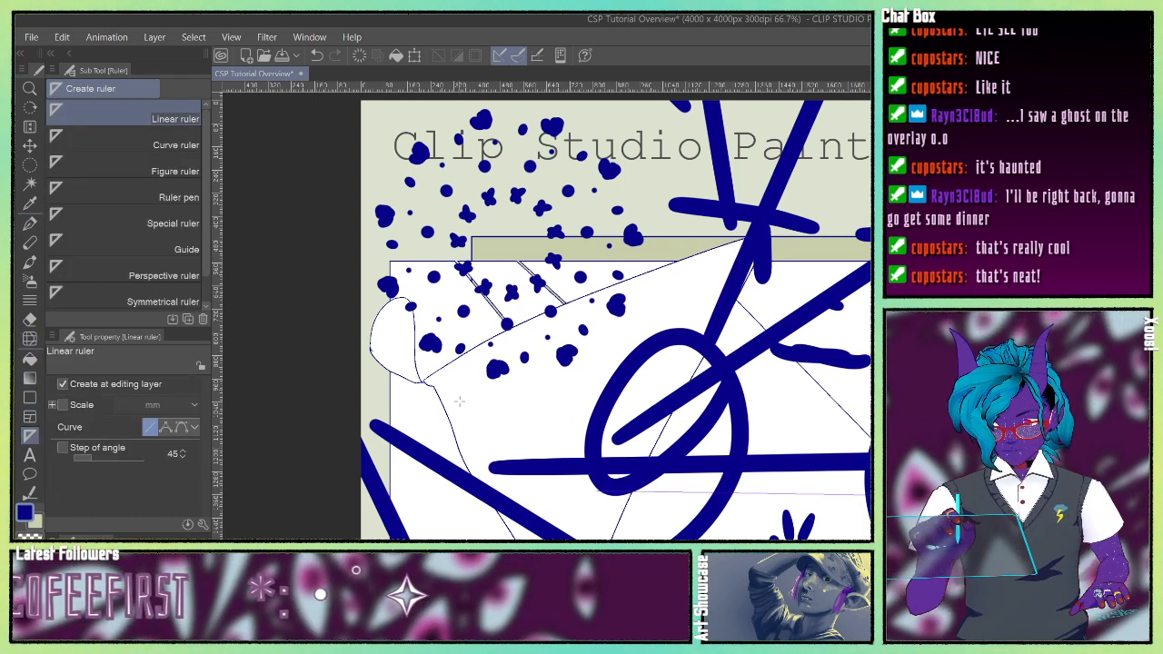
pyautogui.click(30, 222)
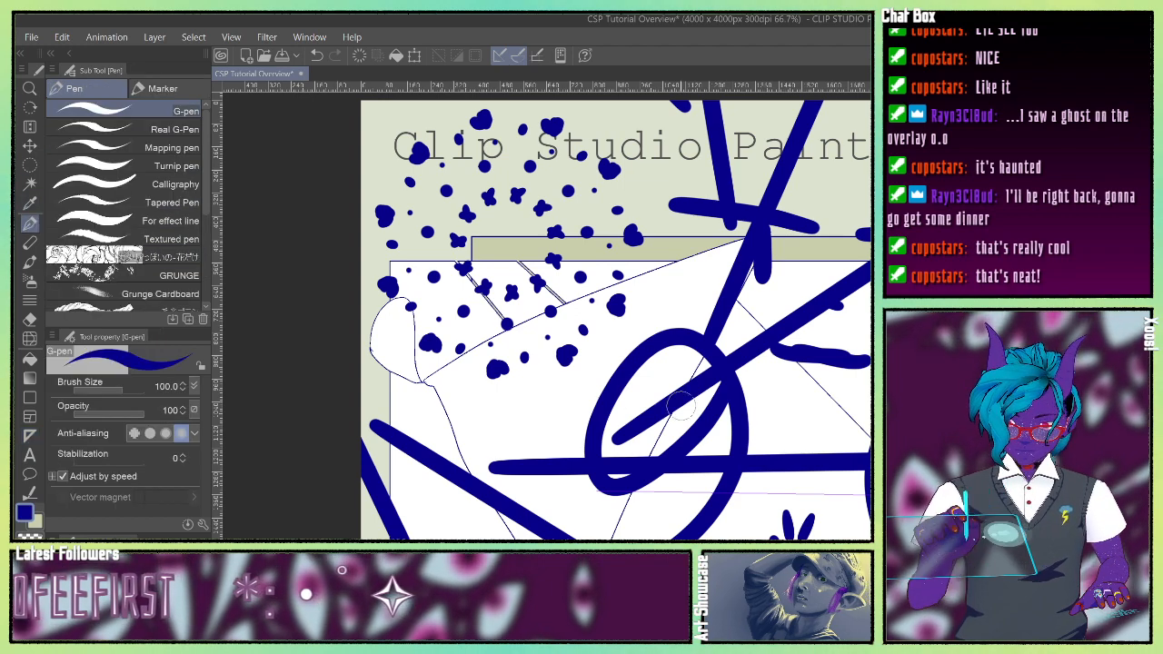
pyautogui.moveTo(595, 382); pyautogui.dragTo(869, 323)
pyautogui.moveTo(869, 446)
pyautogui.mouseDown()
pyautogui.moveTo(607, 496)
pyautogui.moveTo(868, 495)
pyautogui.mouseUp()
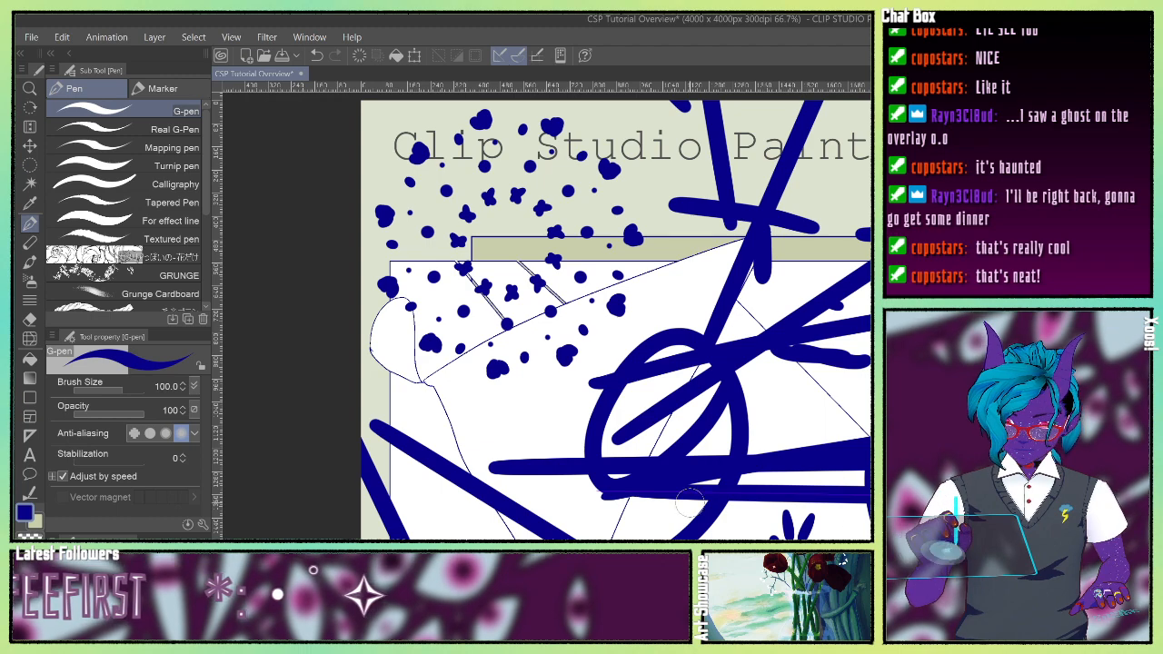
pyautogui.moveTo(636, 494); pyautogui.dragTo(828, 494)
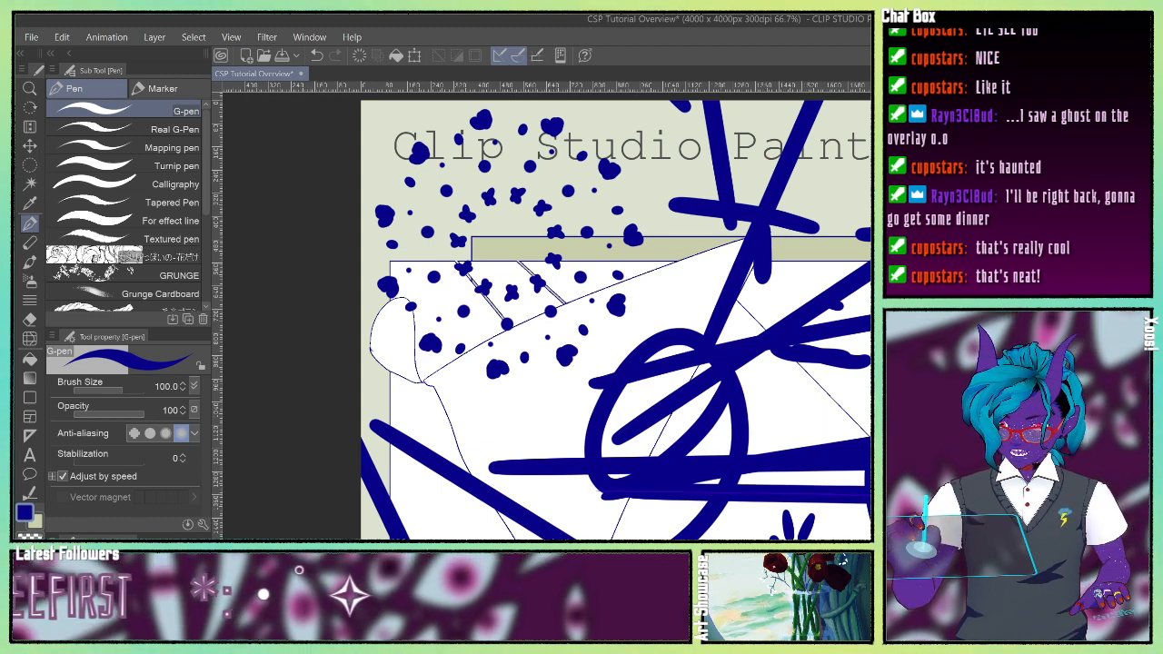
pyautogui.moveTo(596, 494); pyautogui.dragTo(865, 493)
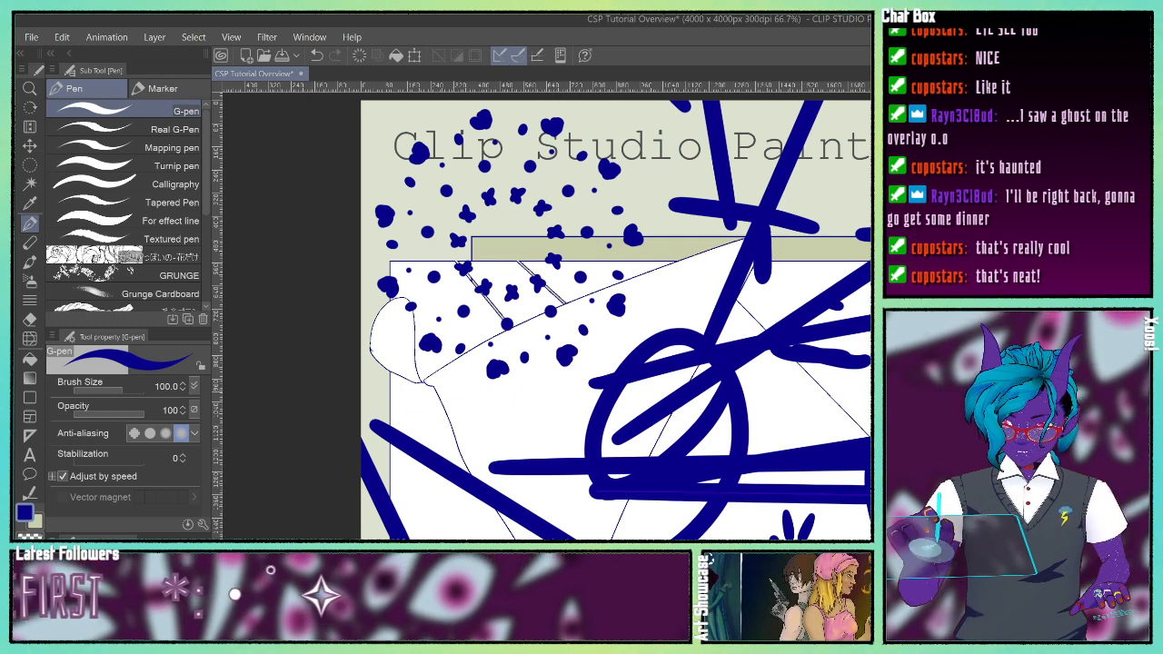
# Step: Scribble G-pen strokes over the large loop and create a rounded, closed Curve ruler around the scribble
pyautogui.moveTo(691, 482)
pyautogui.mouseDown()
pyautogui.moveTo(600, 400)
pyautogui.moveTo(764, 518)
pyautogui.moveTo(672, 518)
pyautogui.moveTo(688, 474)
pyautogui.moveTo(618, 509)
pyautogui.mouseUp()
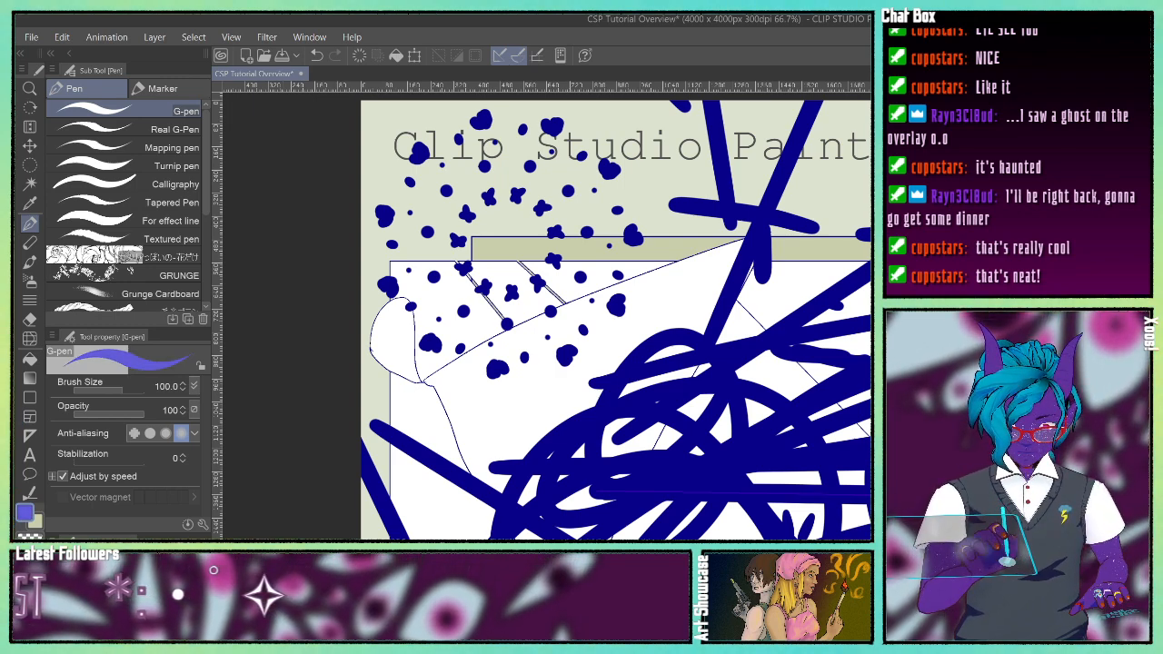
pyautogui.click(29, 435)
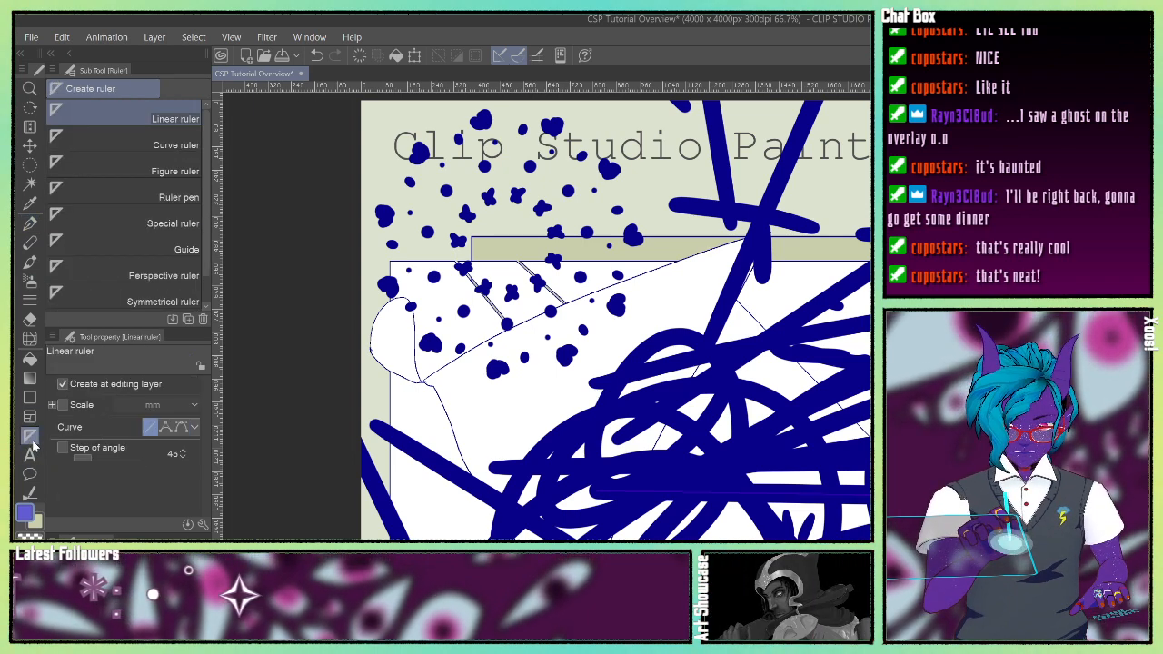
pyautogui.click(119, 142)
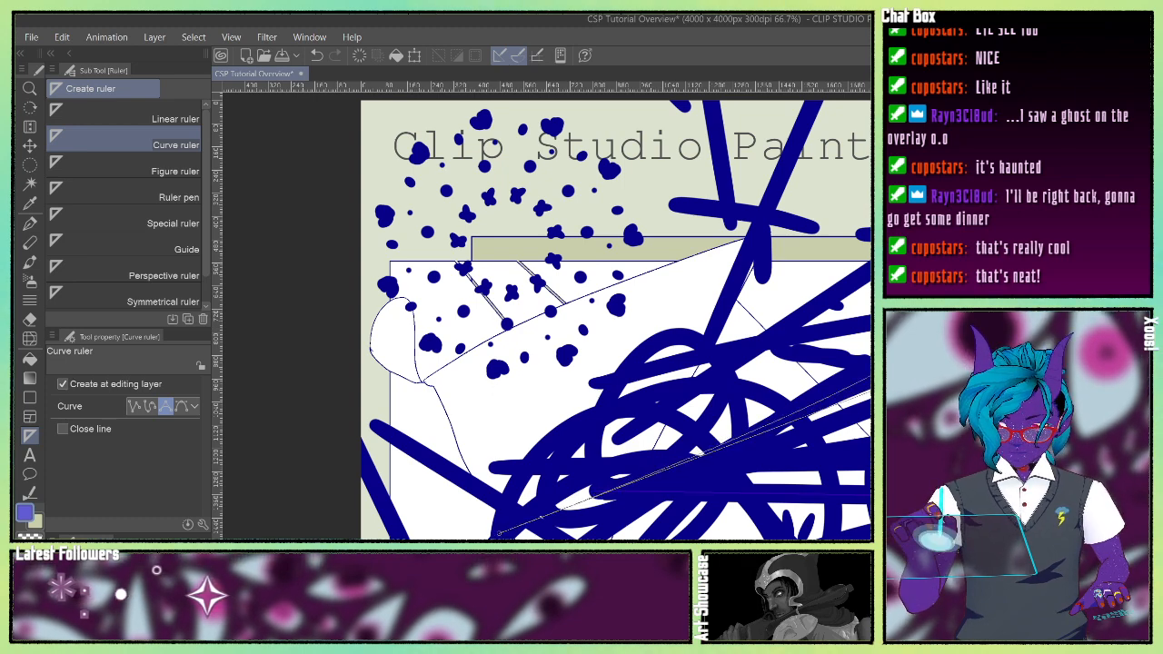
pyautogui.click(1010, 331)
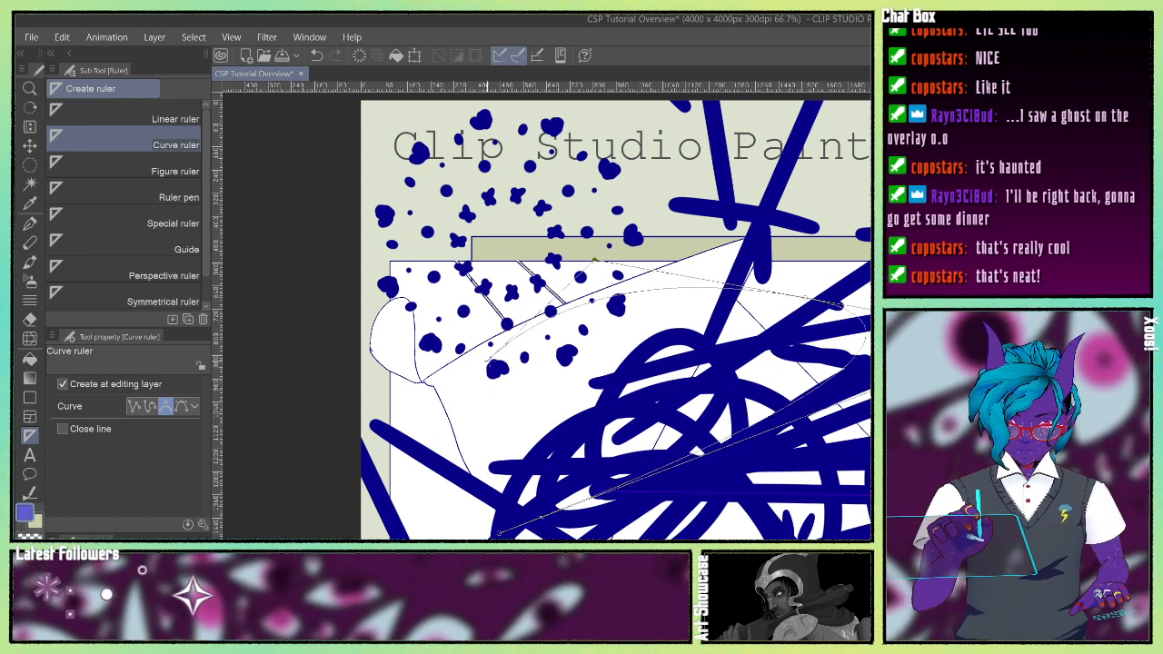
pyautogui.click(486, 381)
pyautogui.click(498, 534)
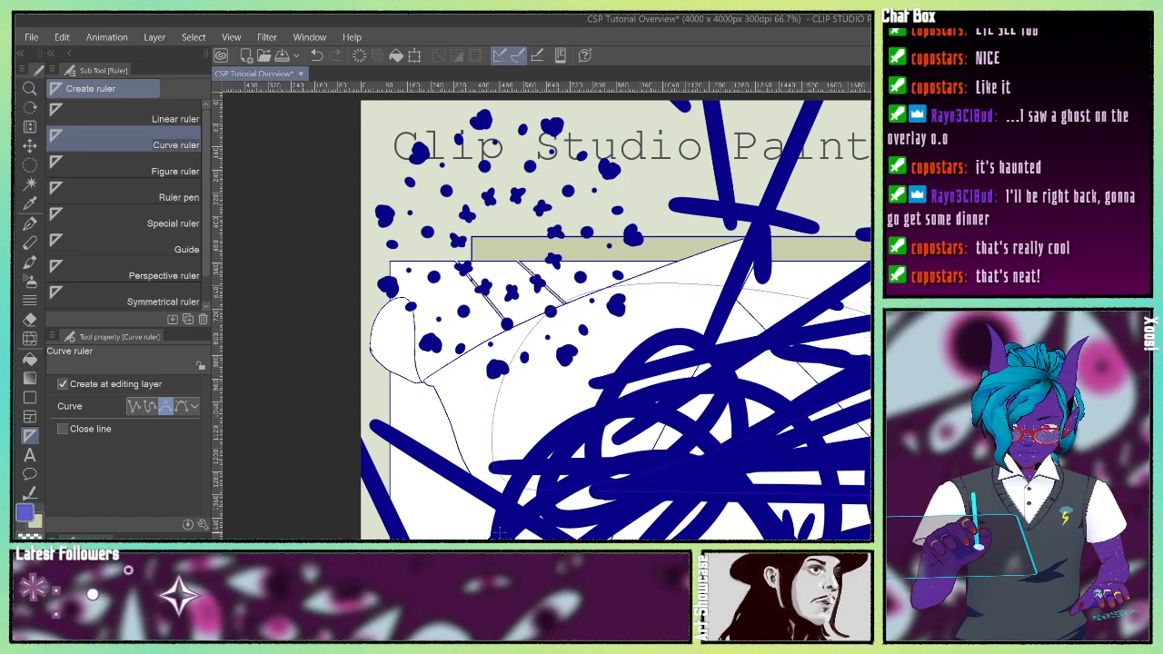
# Step: Trace the closed Curve ruler with a single lighter blue G-pen stroke, undoing the trial strokes
pyautogui.click(30, 222)
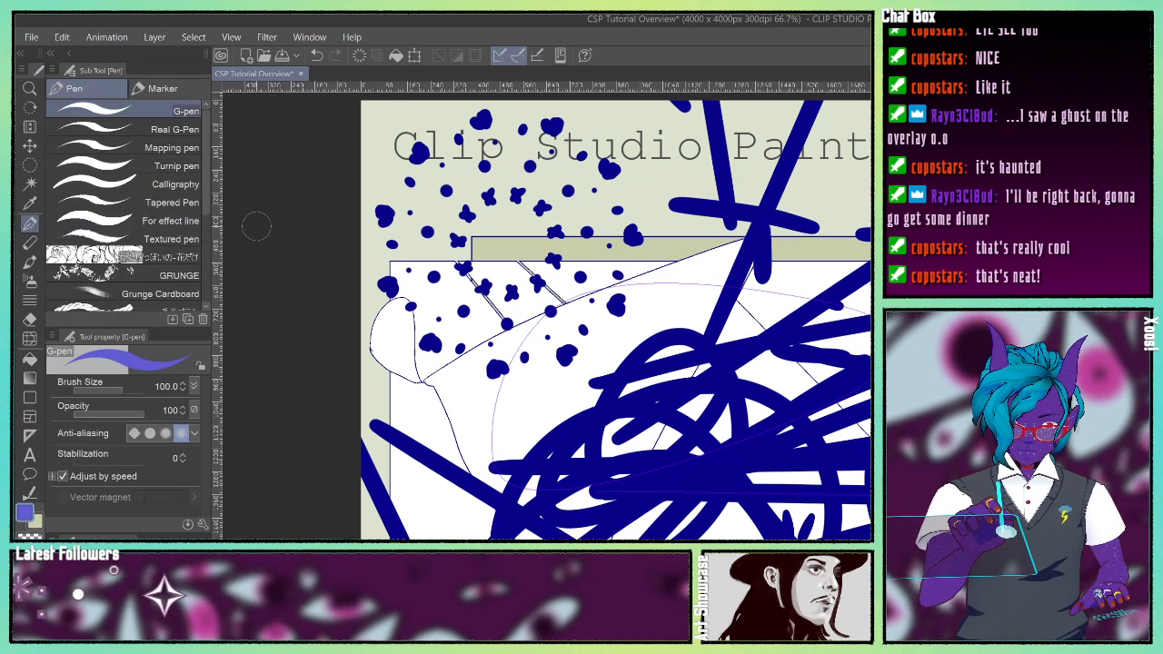
pyautogui.moveTo(663, 283)
pyautogui.mouseDown()
pyautogui.moveTo(736, 285)
pyautogui.moveTo(746, 517)
pyautogui.moveTo(458, 529)
pyautogui.moveTo(433, 416)
pyautogui.moveTo(655, 280)
pyautogui.moveTo(822, 291)
pyautogui.moveTo(861, 353)
pyautogui.mouseUp()
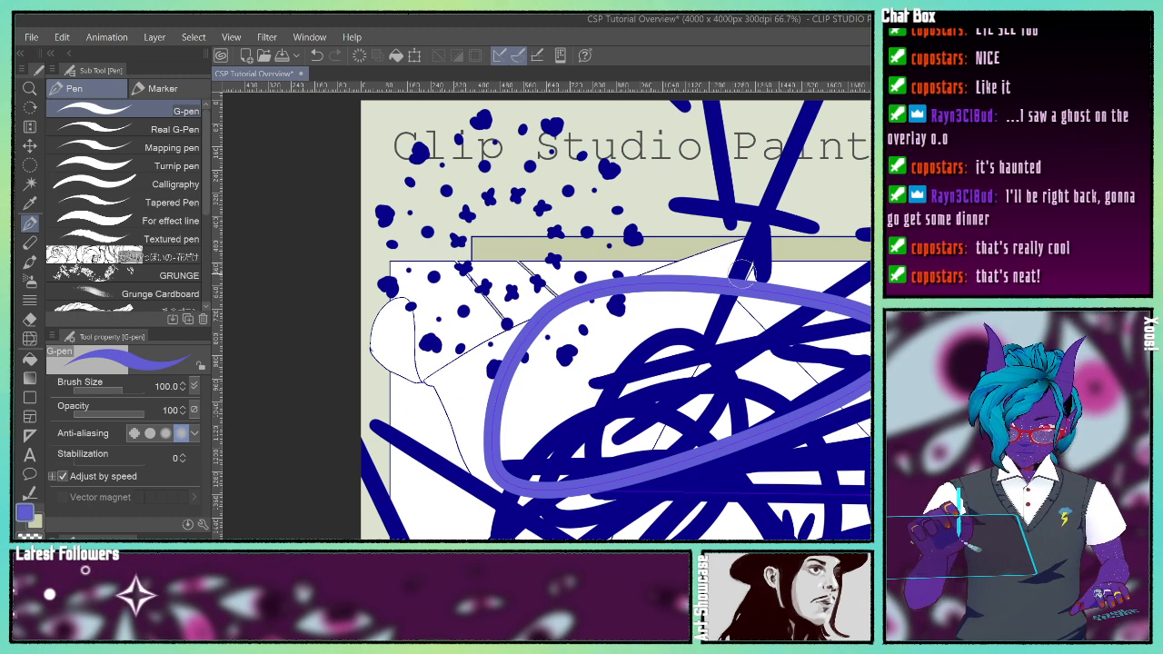
pyautogui.moveTo(743, 273)
pyautogui.mouseDown()
pyautogui.moveTo(867, 193)
pyautogui.moveTo(727, 525)
pyautogui.moveTo(765, 238)
pyautogui.mouseUp()
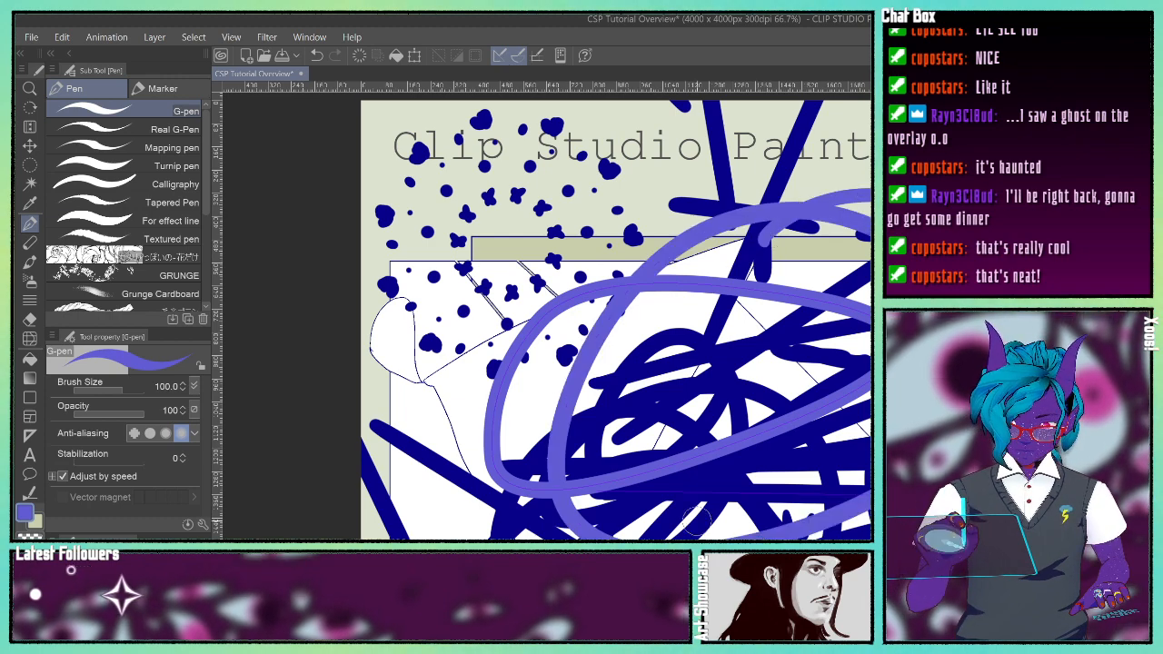
pyautogui.hotkey('ctrl', 'z')
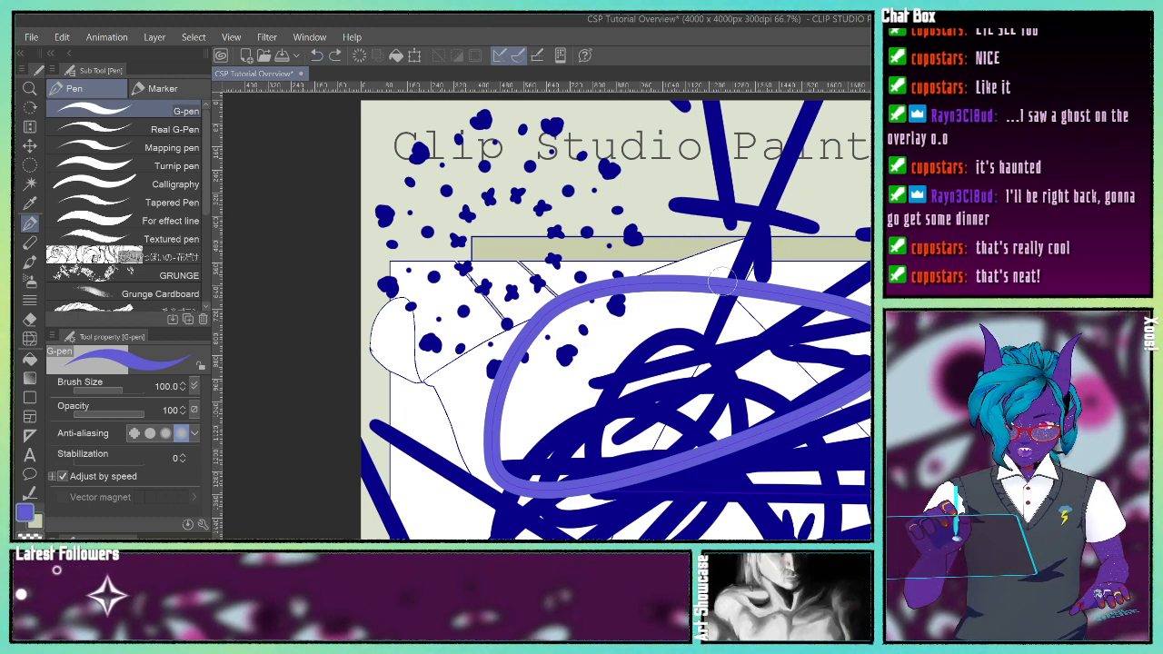
pyautogui.click(316, 55)
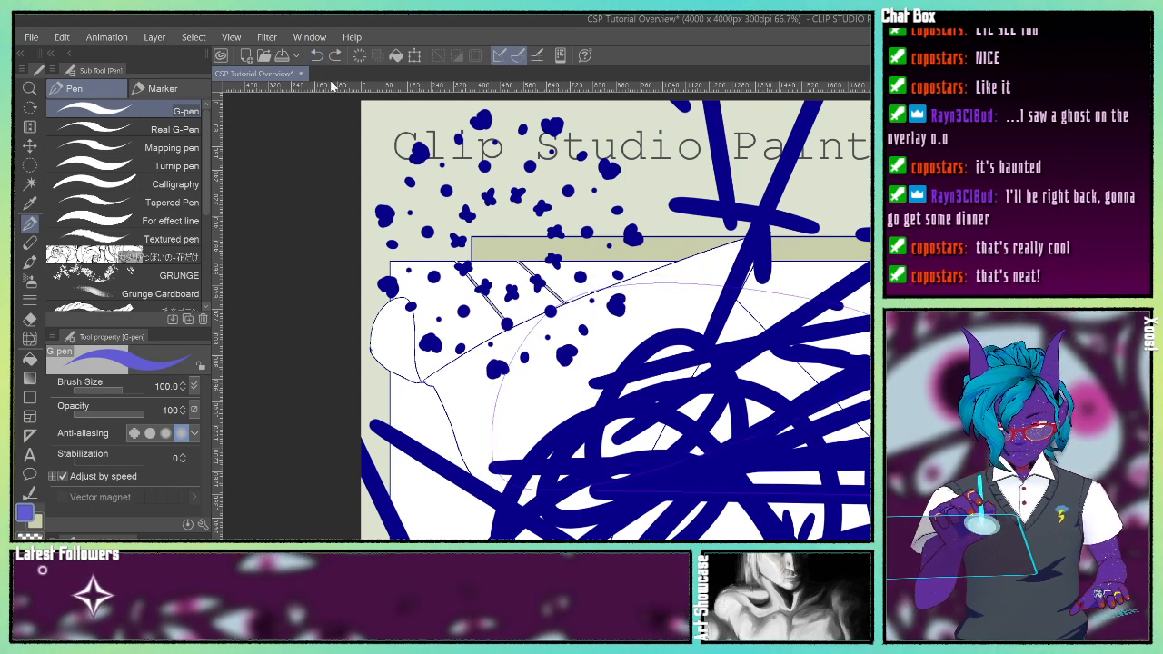
pyautogui.moveTo(713, 289)
pyautogui.mouseDown()
pyautogui.moveTo(858, 305)
pyautogui.moveTo(840, 407)
pyautogui.moveTo(684, 473)
pyautogui.moveTo(531, 509)
pyautogui.moveTo(475, 445)
pyautogui.moveTo(579, 324)
pyautogui.moveTo(697, 287)
pyautogui.moveTo(819, 303)
pyautogui.mouseUp()
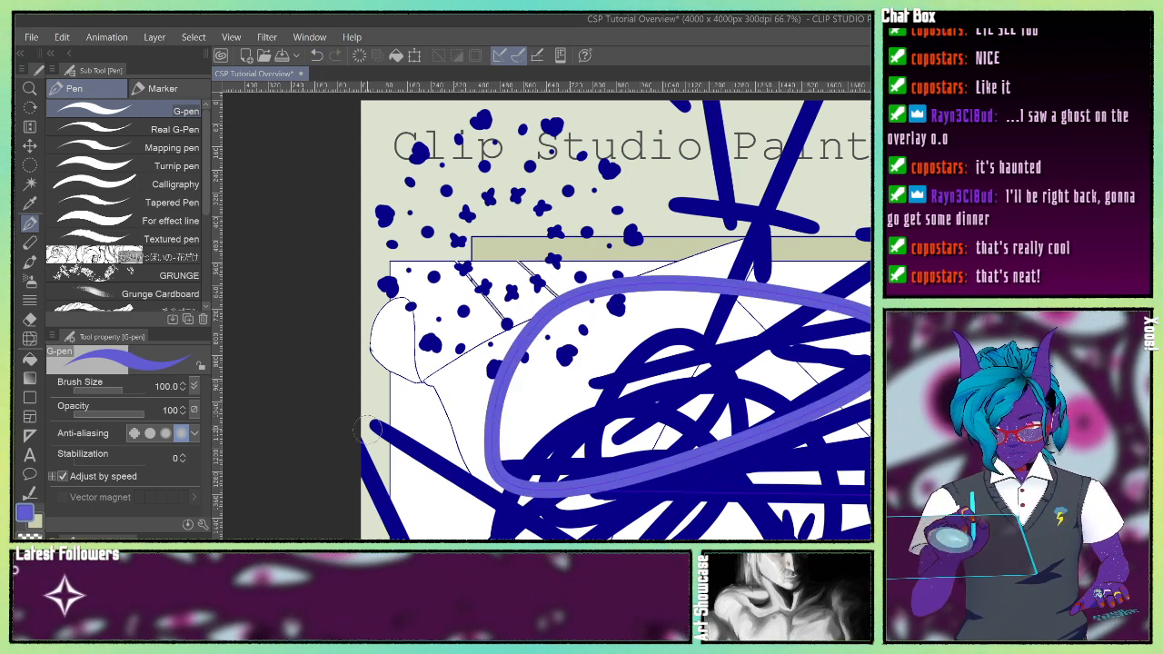
# Step: Create a large polygon-shaped Figure ruler overlapping the traced closed curve
pyautogui.click(30, 437)
pyautogui.click(129, 162)
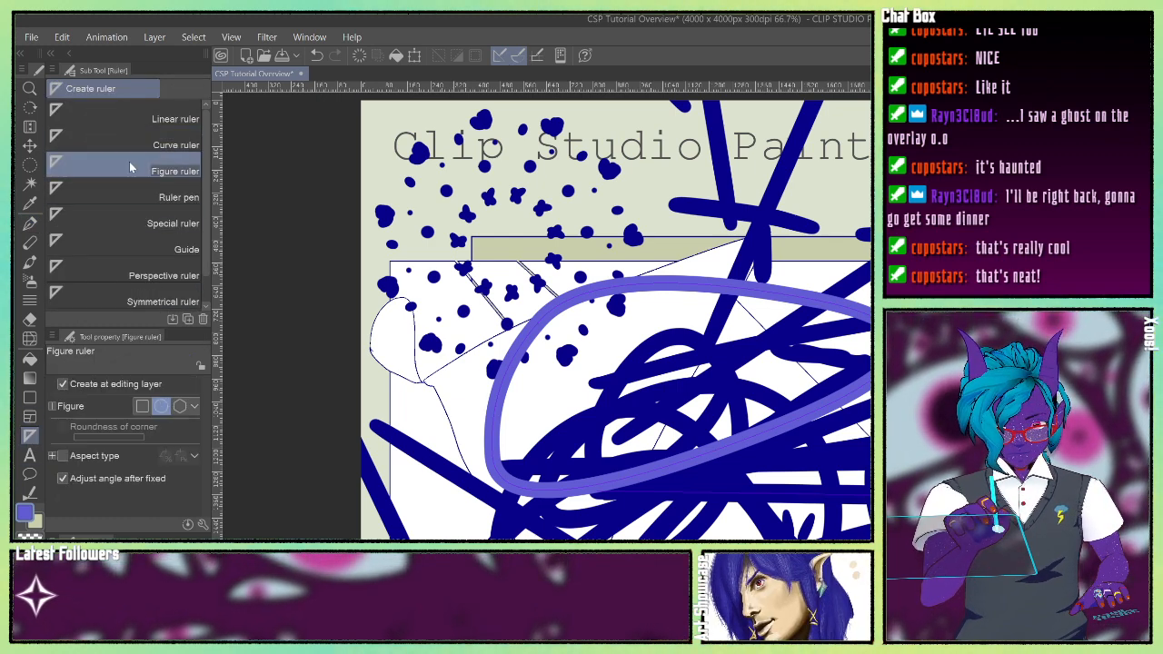
pyautogui.click(179, 406)
pyautogui.moveTo(609, 213); pyautogui.dragTo(991, 597)
pyautogui.click(759, 478)
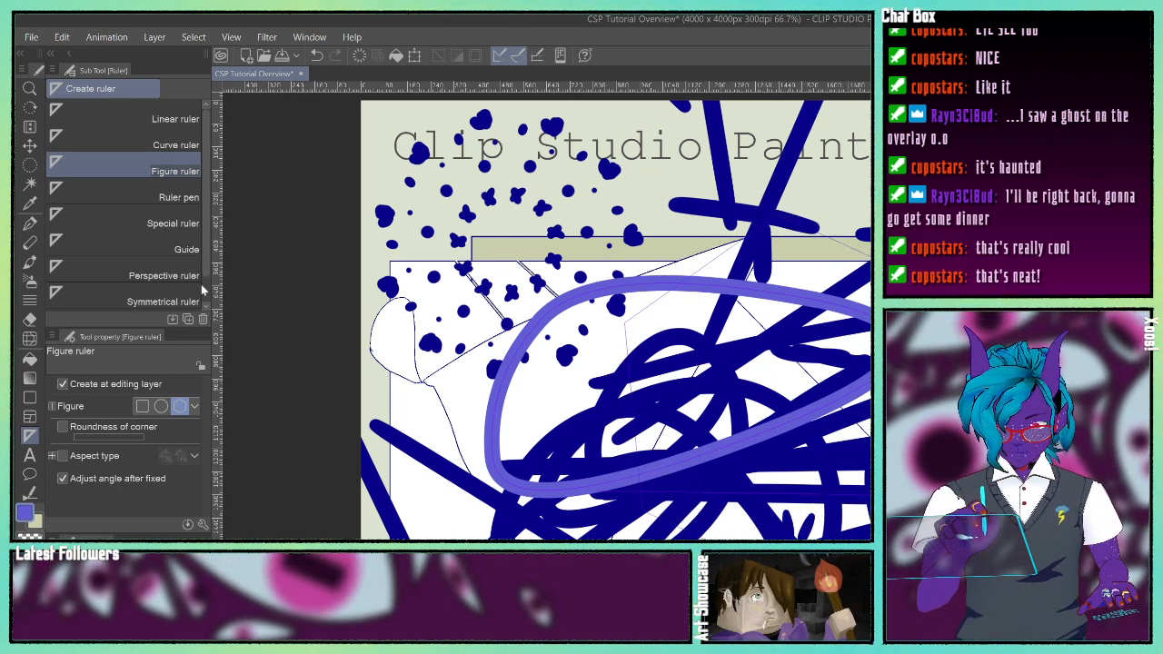
# Step: Trace the polygon Figure ruler's edges with lighter blue G-pen strokes
pyautogui.click(29, 222)
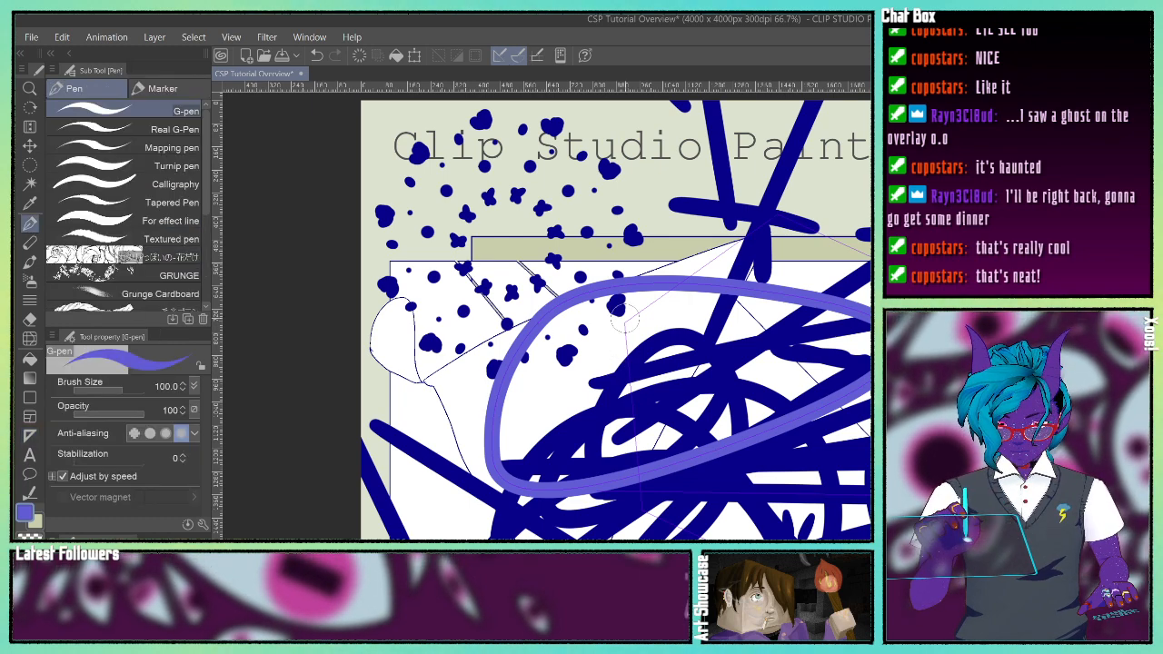
pyautogui.moveTo(625, 316)
pyautogui.mouseDown()
pyautogui.moveTo(804, 214)
pyautogui.moveTo(858, 244)
pyautogui.mouseUp()
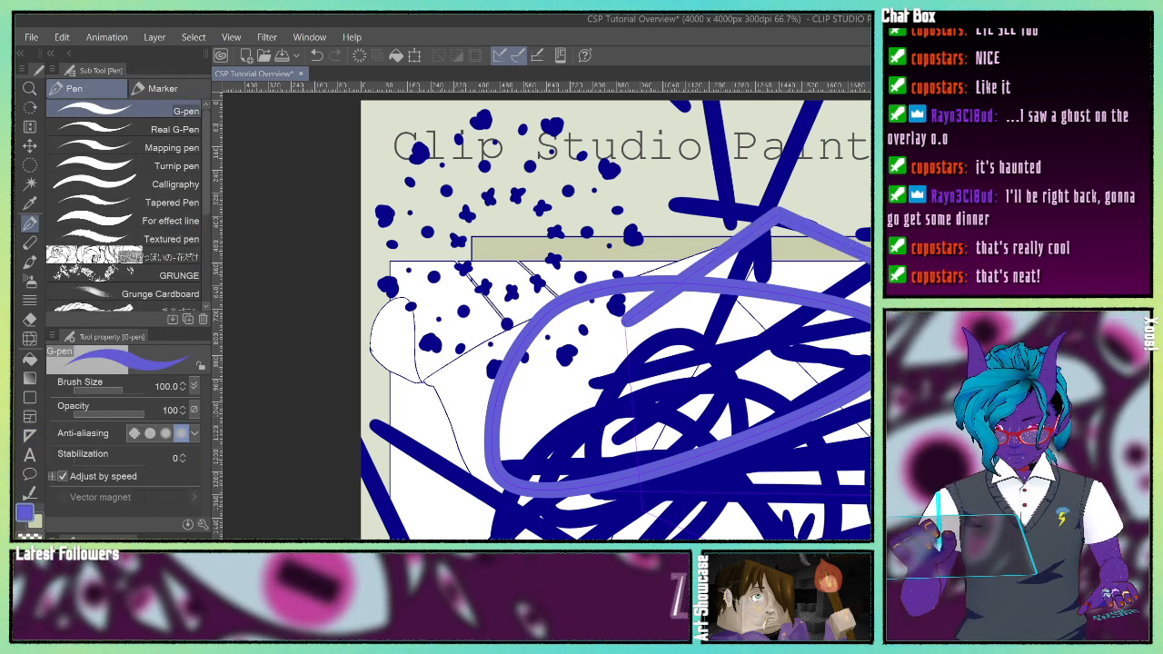
pyautogui.moveTo(718, 538)
pyautogui.mouseDown()
pyautogui.moveTo(636, 498)
pyautogui.moveTo(625, 316)
pyautogui.mouseUp()
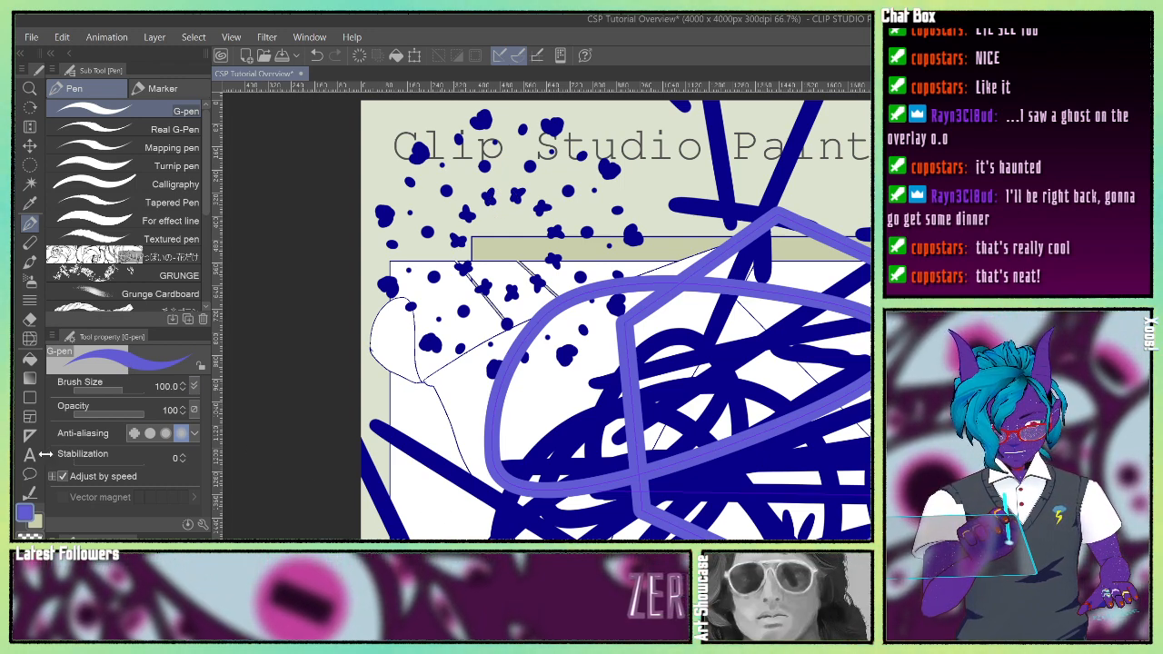
# Step: Retrace the polygon ruler's edges with the Textured pen at brush size 20 in the dark blue sampled from the canvas
pyautogui.click(116, 241)
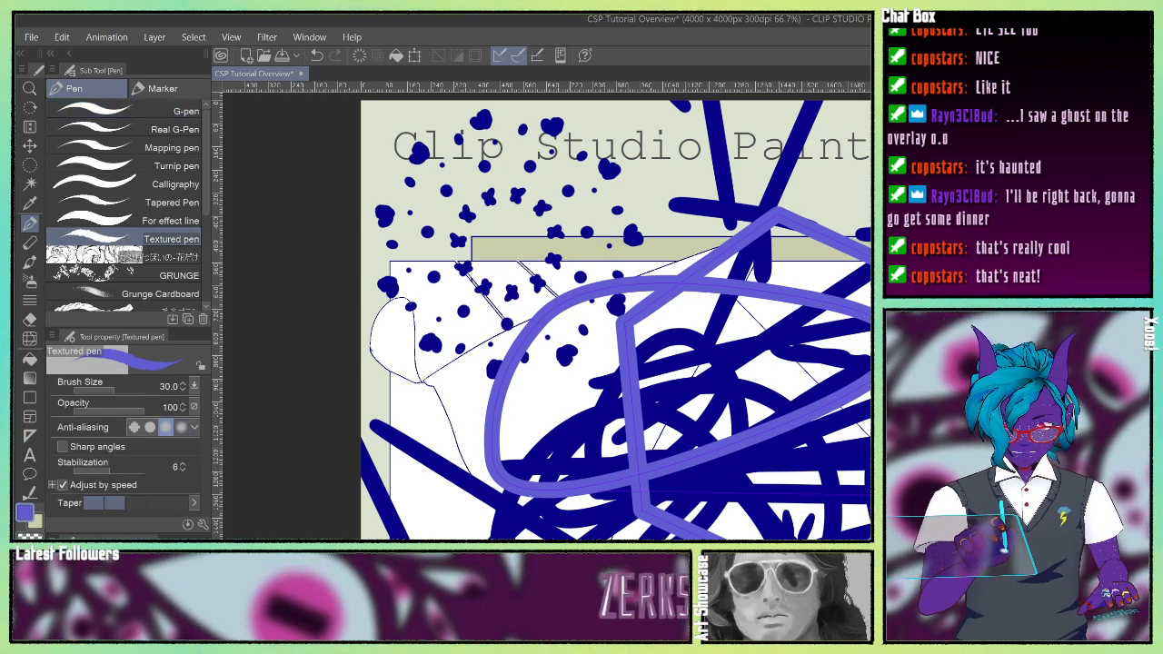
pyautogui.press('[')
pyautogui.press('[')
pyautogui.keyDown('alt'); pyautogui.click(569, 354); pyautogui.keyUp('alt')
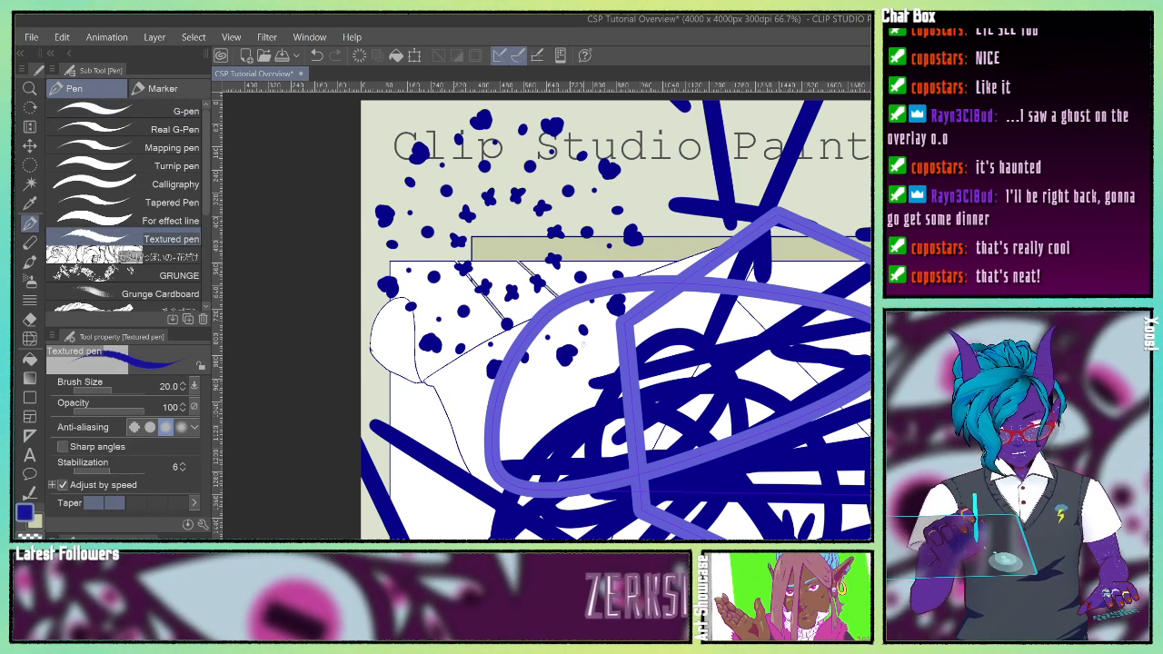
pyautogui.moveTo(636, 427)
pyautogui.mouseDown()
pyautogui.moveTo(628, 320)
pyautogui.moveTo(680, 274)
pyautogui.moveTo(767, 231)
pyautogui.moveTo(854, 223)
pyautogui.mouseUp()
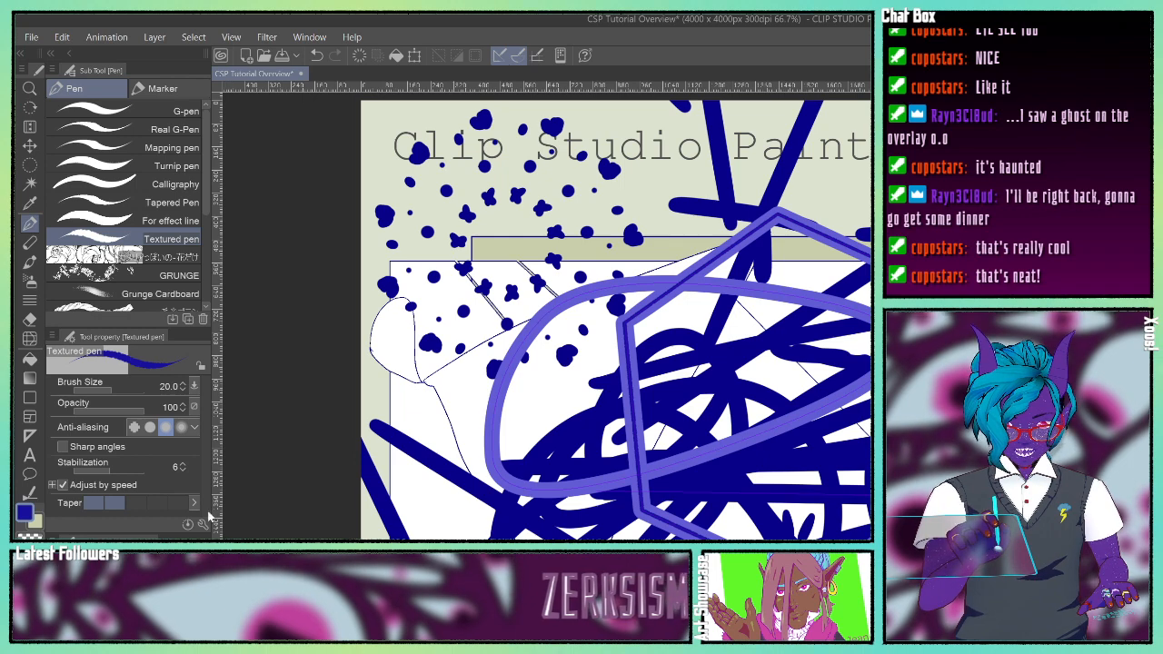
# Step: Draw two freehand curved rulers with the Ruler pen rising across the traced curve and scribbles
pyautogui.click(31, 436)
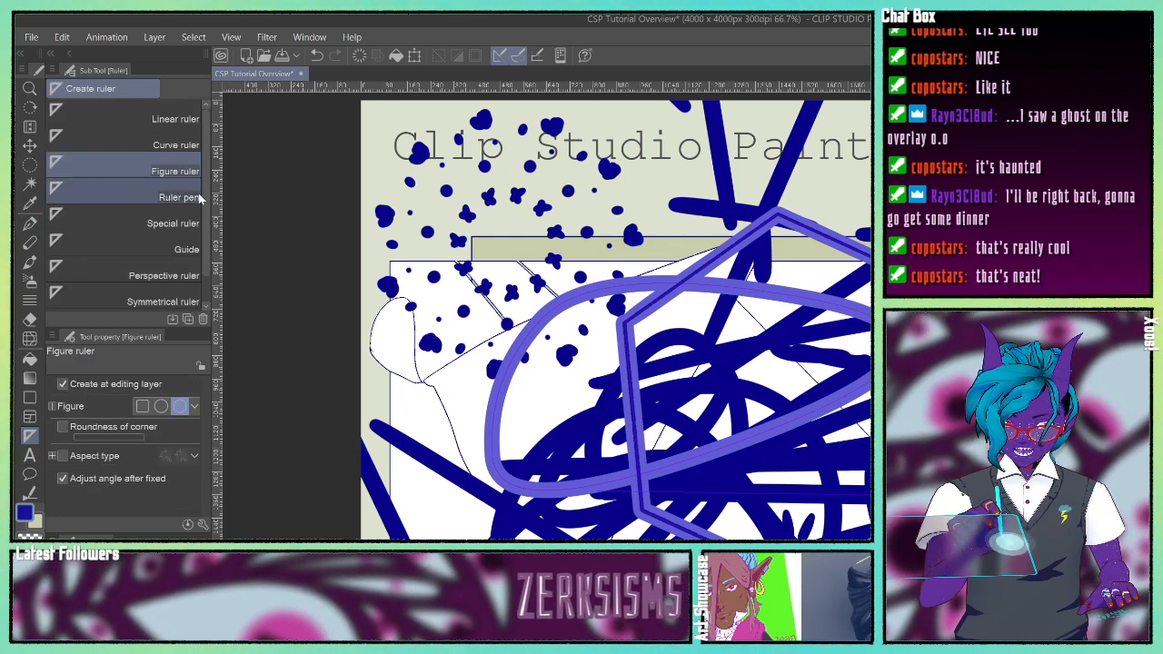
pyautogui.click(116, 197)
pyautogui.moveTo(487, 429); pyautogui.dragTo(834, 286)
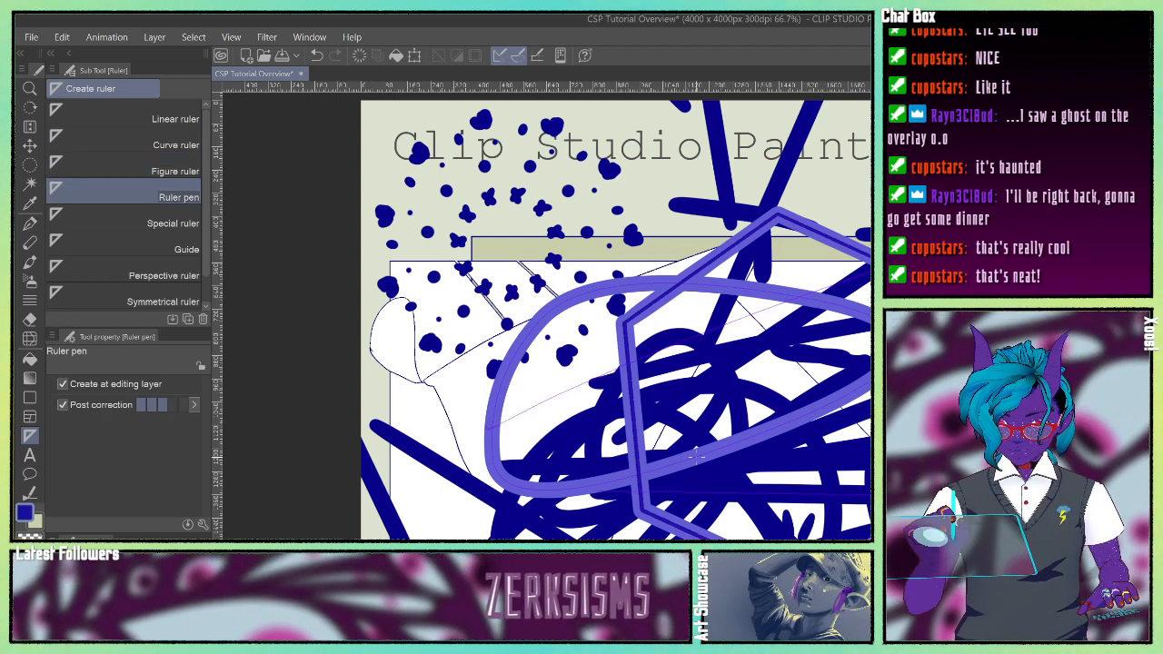
pyautogui.moveTo(468, 519)
pyautogui.mouseDown()
pyautogui.moveTo(845, 480)
pyautogui.moveTo(764, 271)
pyautogui.mouseUp()
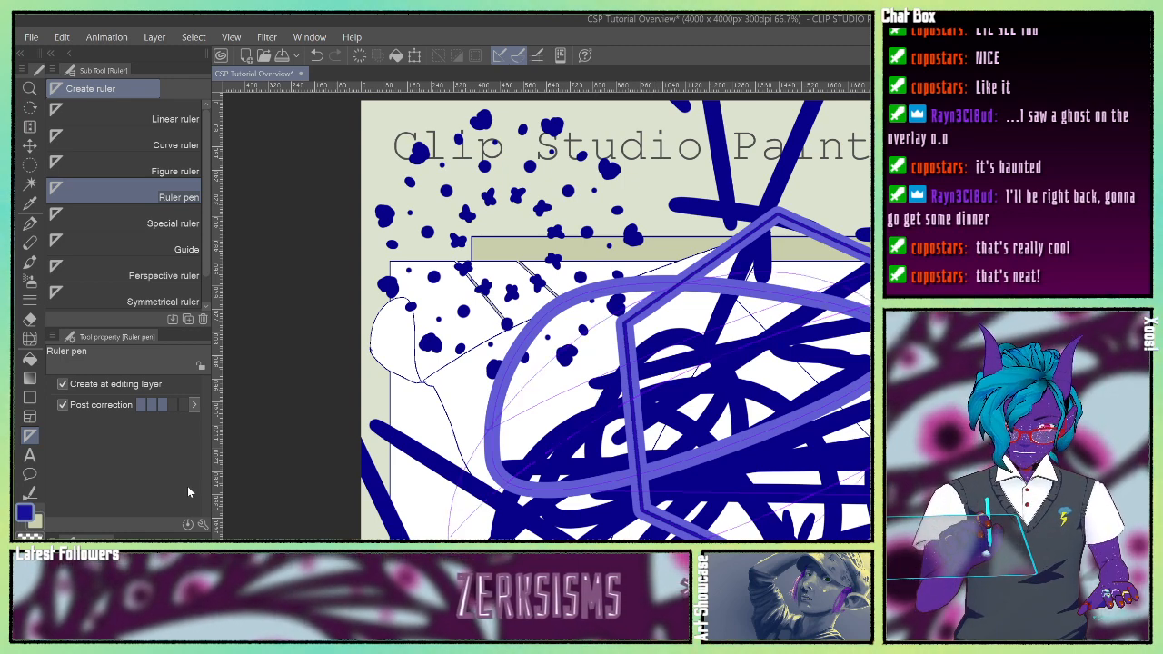
# Step: Create a Parallel curve Special ruler arching from the small rounded shape up over the polygon's upper corner
pyautogui.click(108, 221)
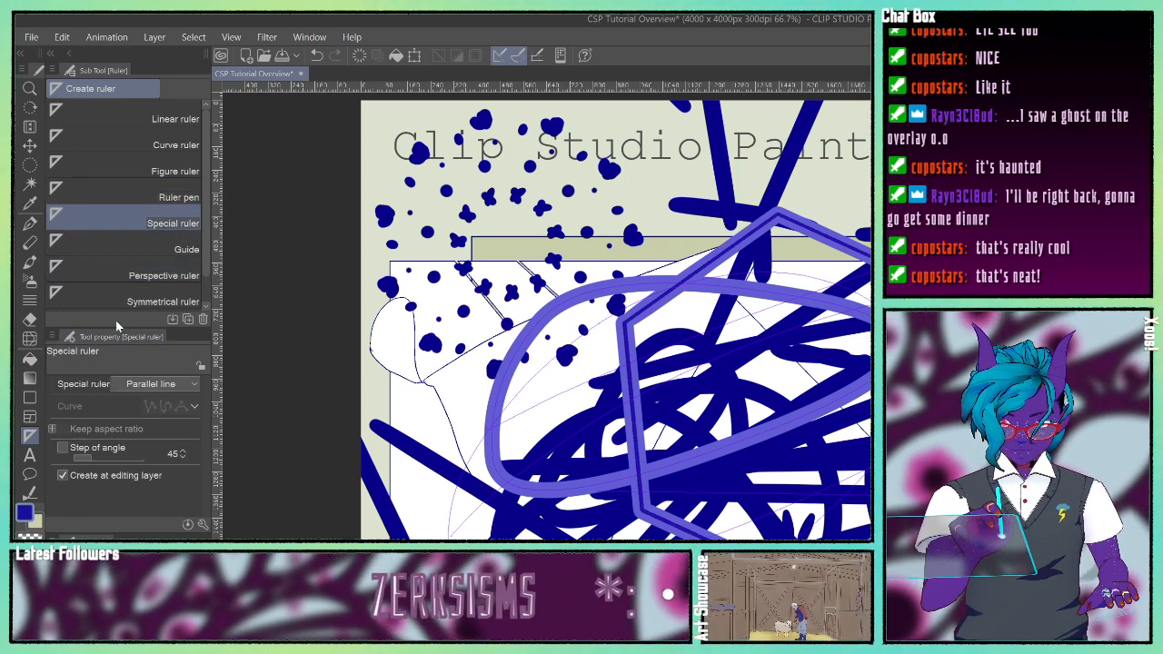
pyautogui.click(166, 385)
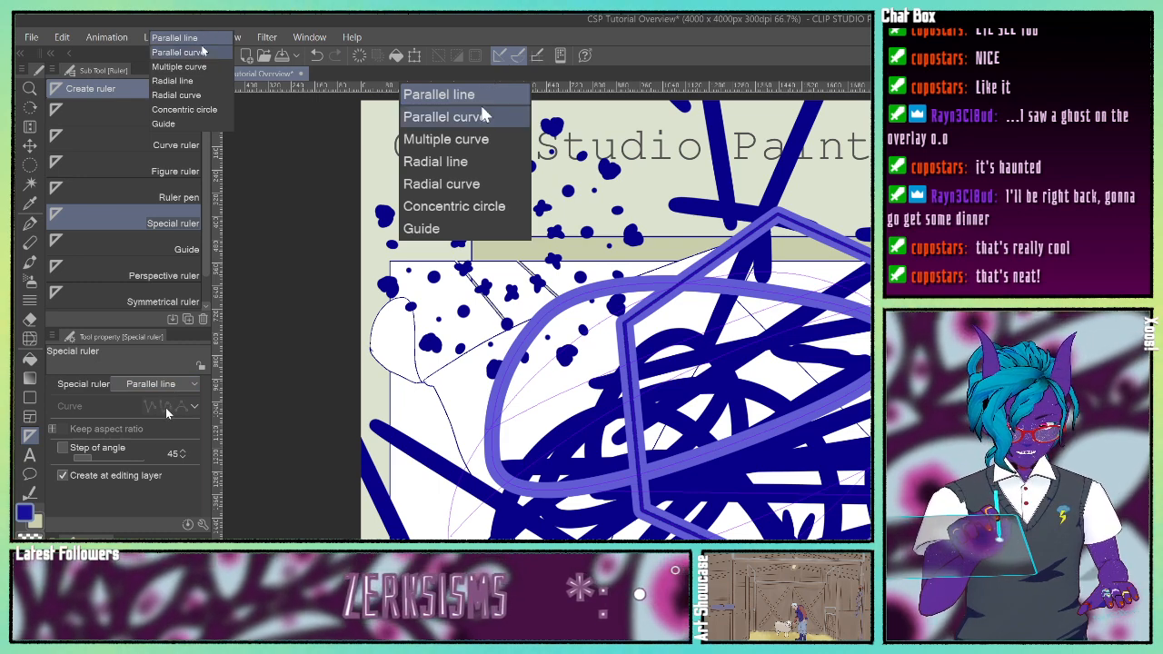
pyautogui.click(165, 409)
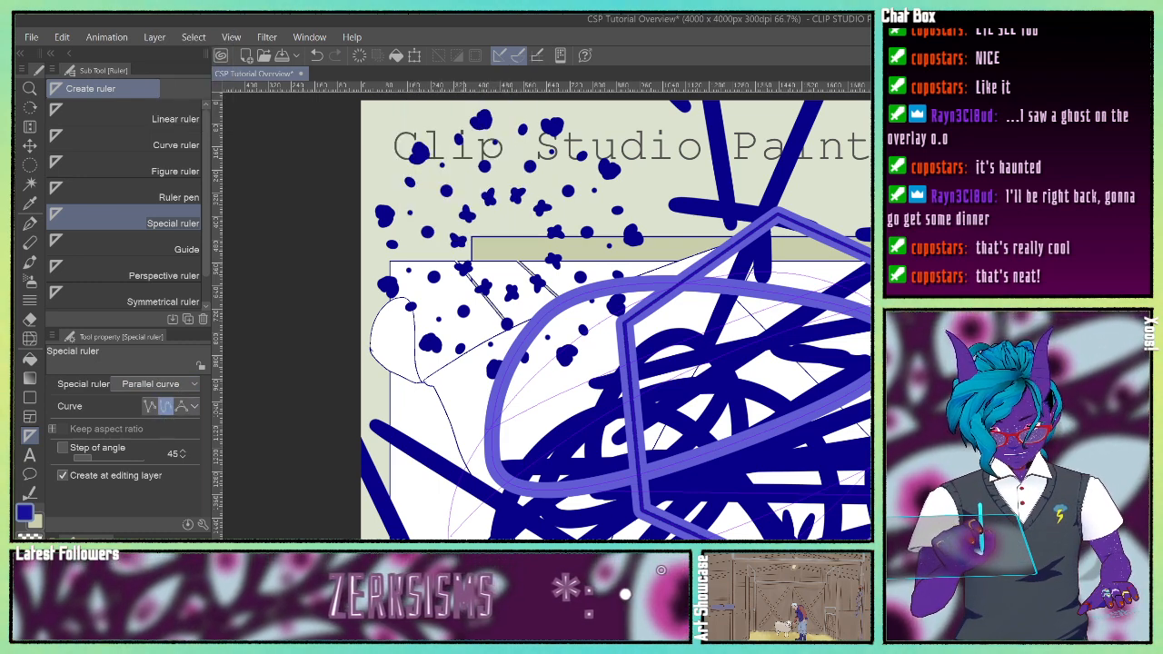
pyautogui.click(408, 357)
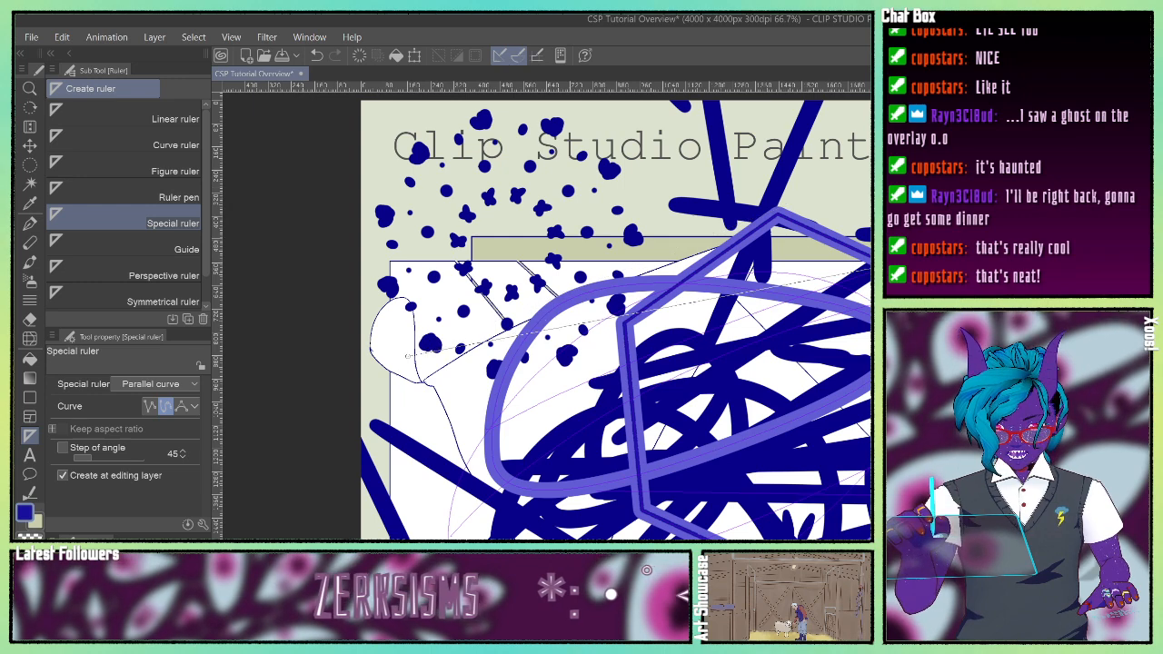
pyautogui.click(700, 239)
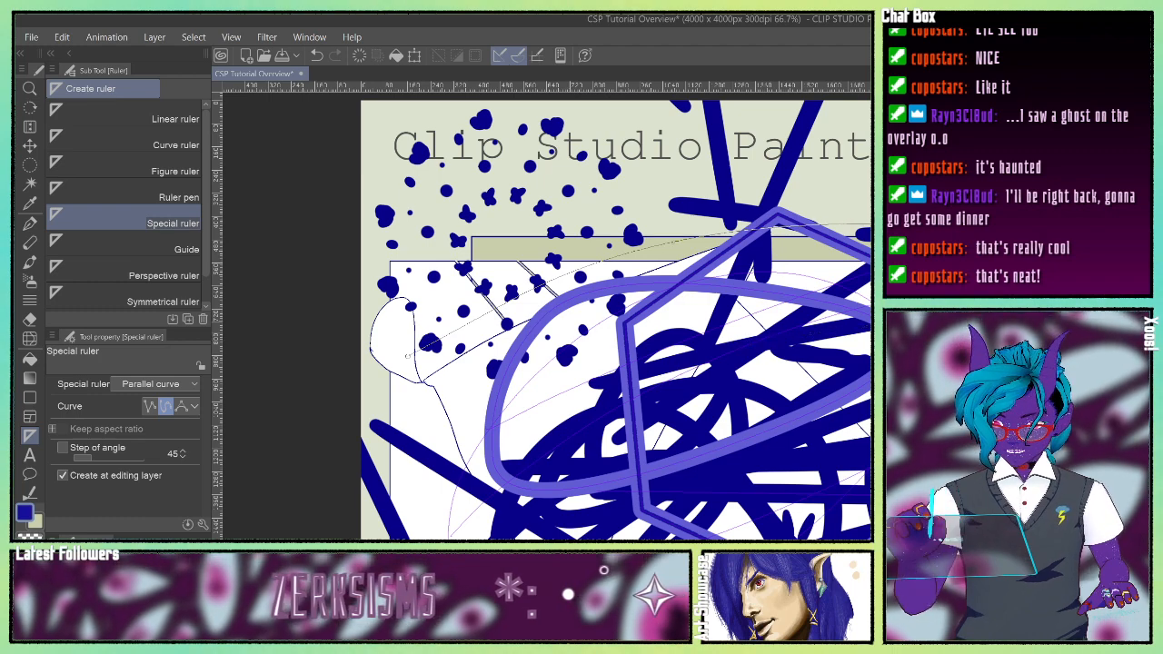
pyautogui.press('Return')
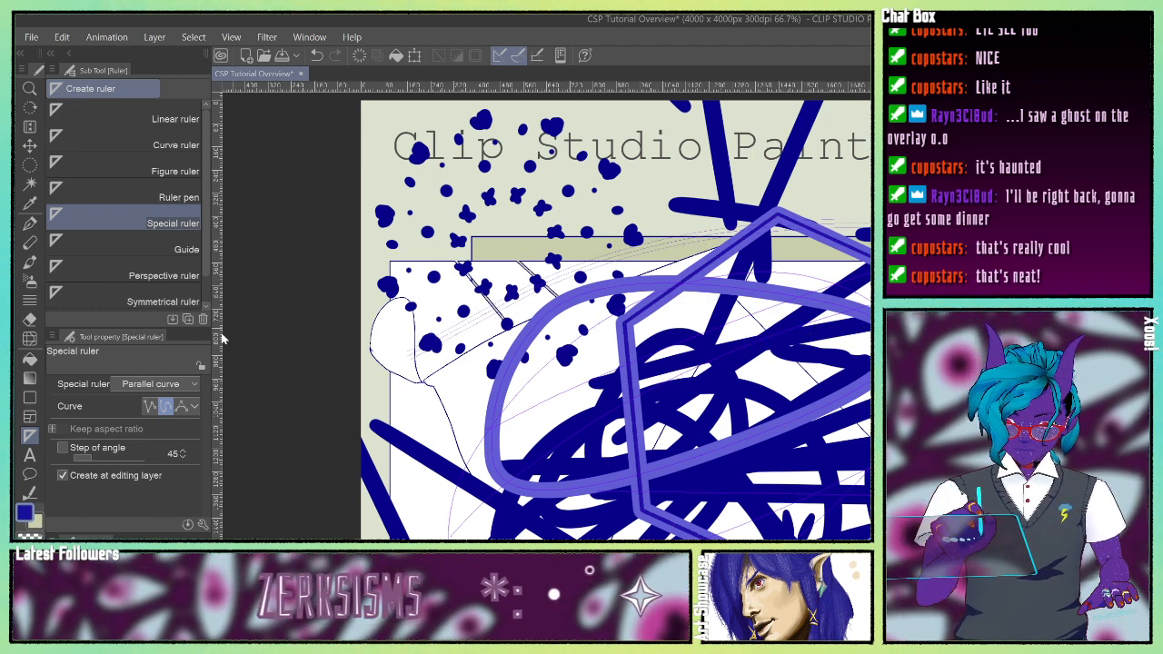
# Step: Draw four dark blue Textured pen strokes following the parallel curve ruler, three above and one below the traced closed curve's upper edge
pyautogui.click(30, 220)
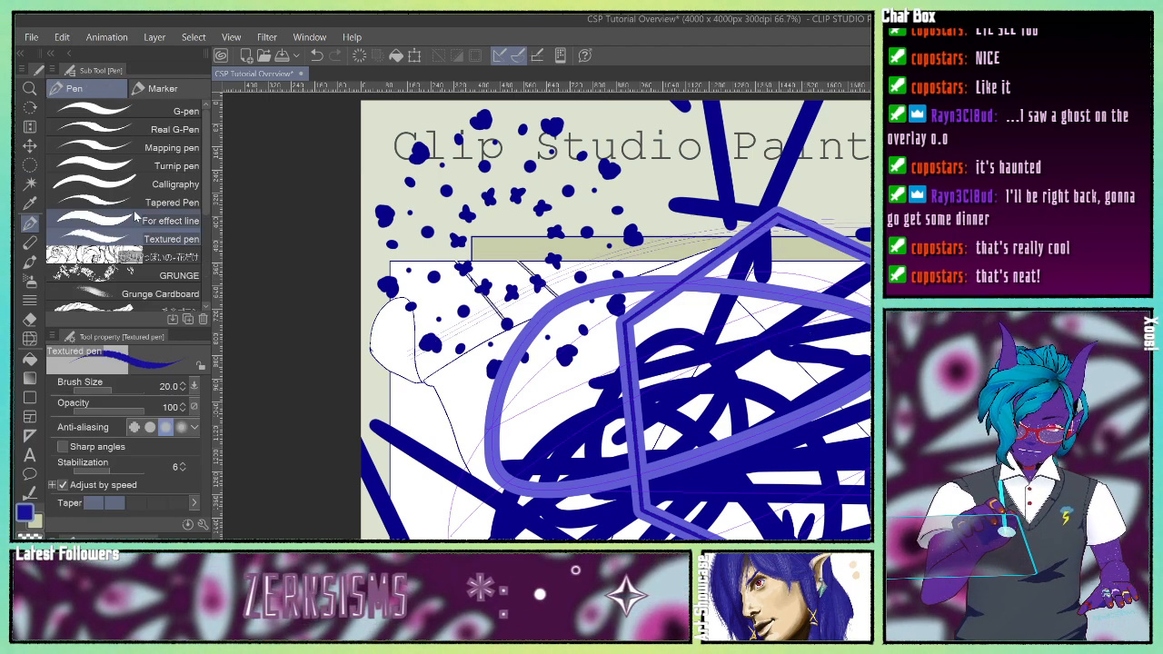
pyautogui.moveTo(444, 329)
pyautogui.mouseDown()
pyautogui.moveTo(677, 238)
pyautogui.moveTo(870, 219)
pyautogui.mouseUp()
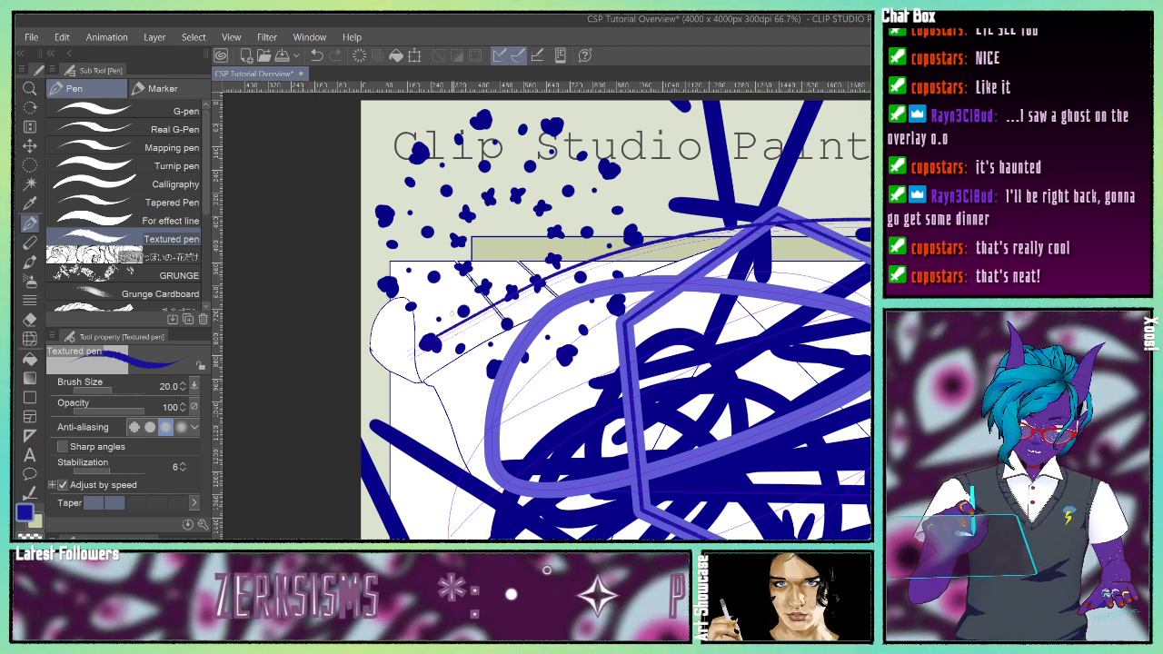
pyautogui.moveTo(416, 329)
pyautogui.mouseDown()
pyautogui.moveTo(625, 233)
pyautogui.moveTo(870, 202)
pyautogui.mouseUp()
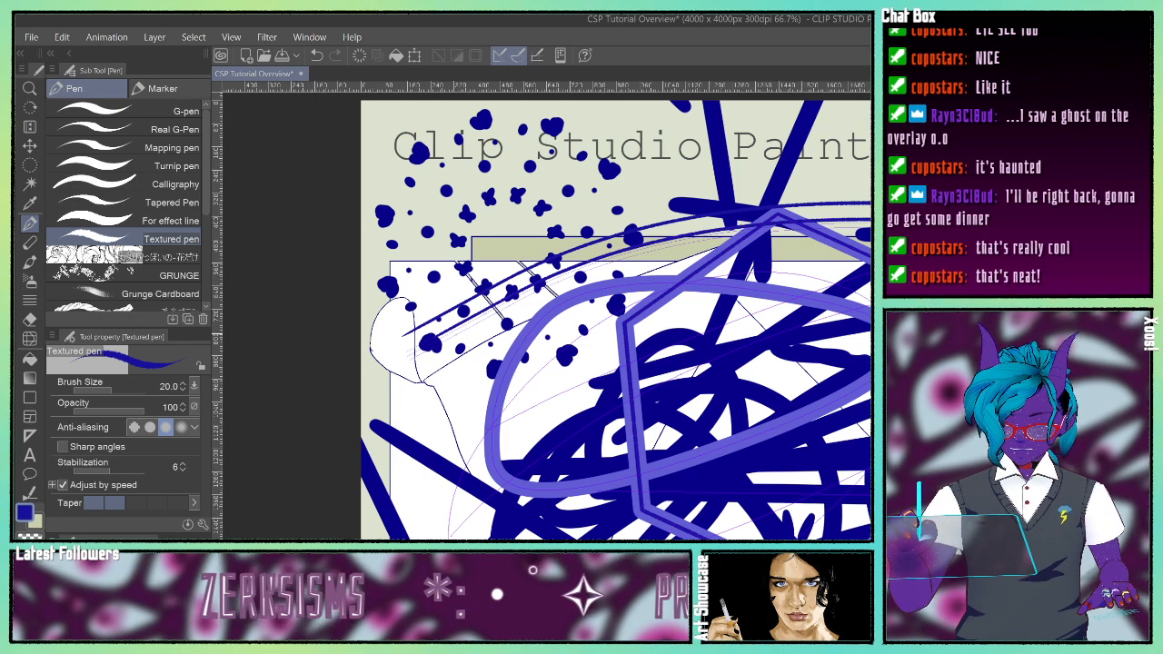
pyautogui.moveTo(373, 313); pyautogui.dragTo(870, 169)
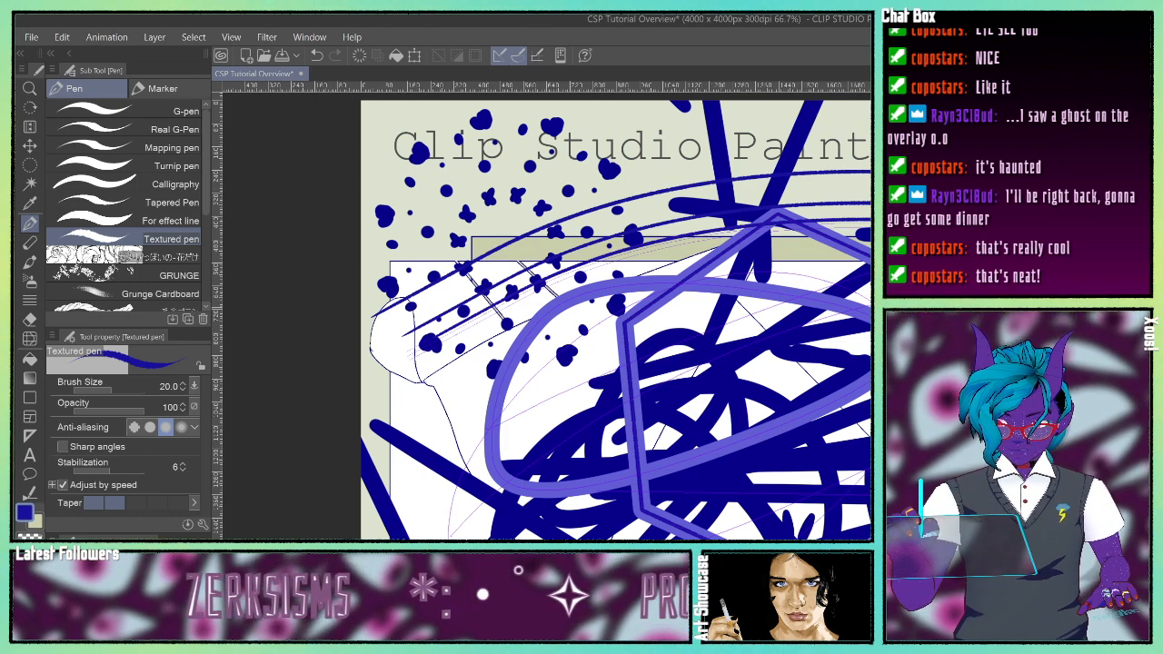
pyautogui.moveTo(368, 451); pyautogui.dragTo(871, 273)
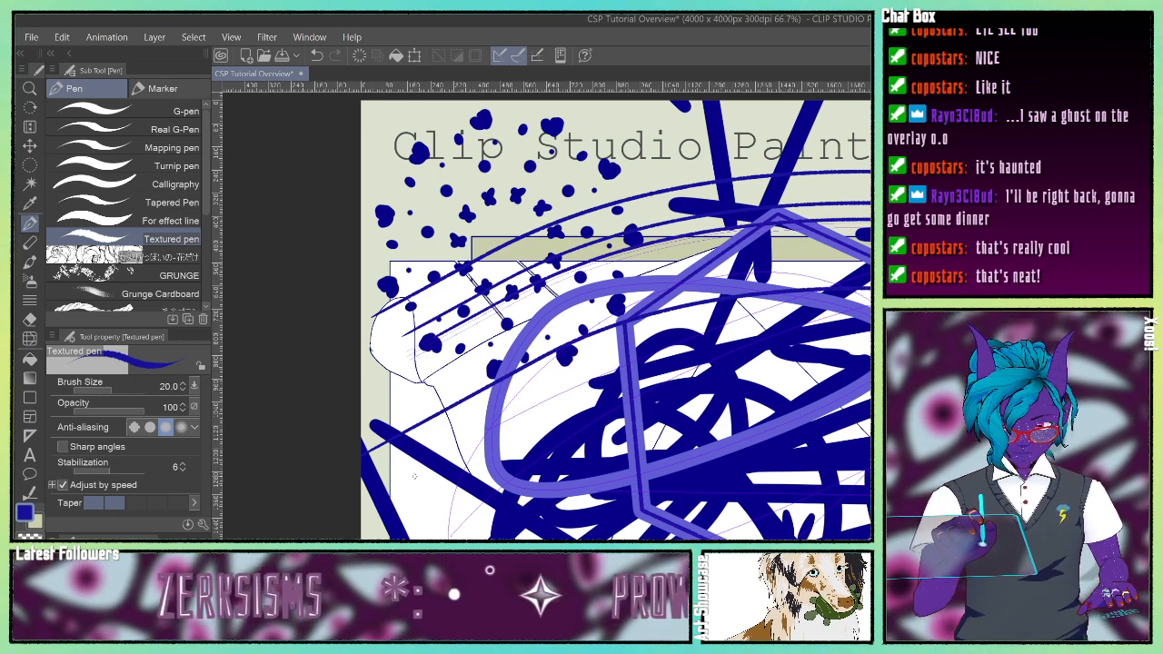
# Step: Set the Textured pen's brush size to 100 and draw a thick stroke along the parallel curve, below the thin strokes
pyautogui.press(']')
pyautogui.press(']')
pyautogui.press(']')
pyautogui.press(']')
pyautogui.press(']')
pyautogui.press(']')
pyautogui.press(']')
pyautogui.press(']')
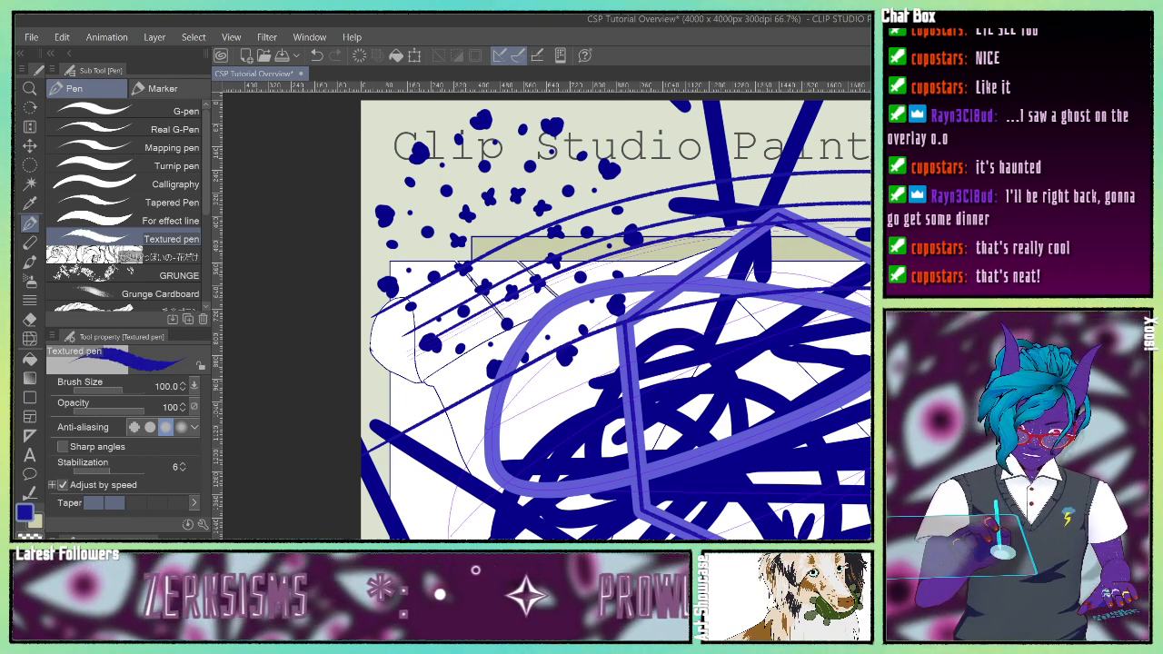
pyautogui.moveTo(400, 471); pyautogui.dragTo(867, 311)
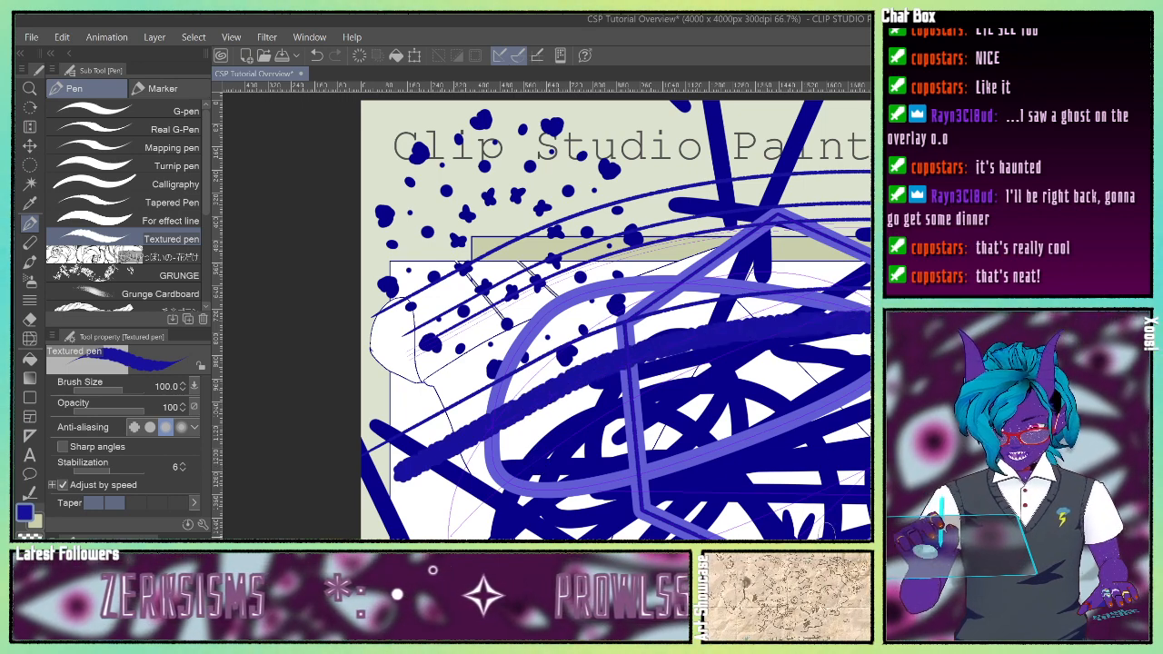
# Step: Draw five thick dark blue Textured pen strokes following the parallel curve ruler, three across the lower scribbles and two through the canvas title
pyautogui.moveTo(461, 532); pyautogui.dragTo(863, 402)
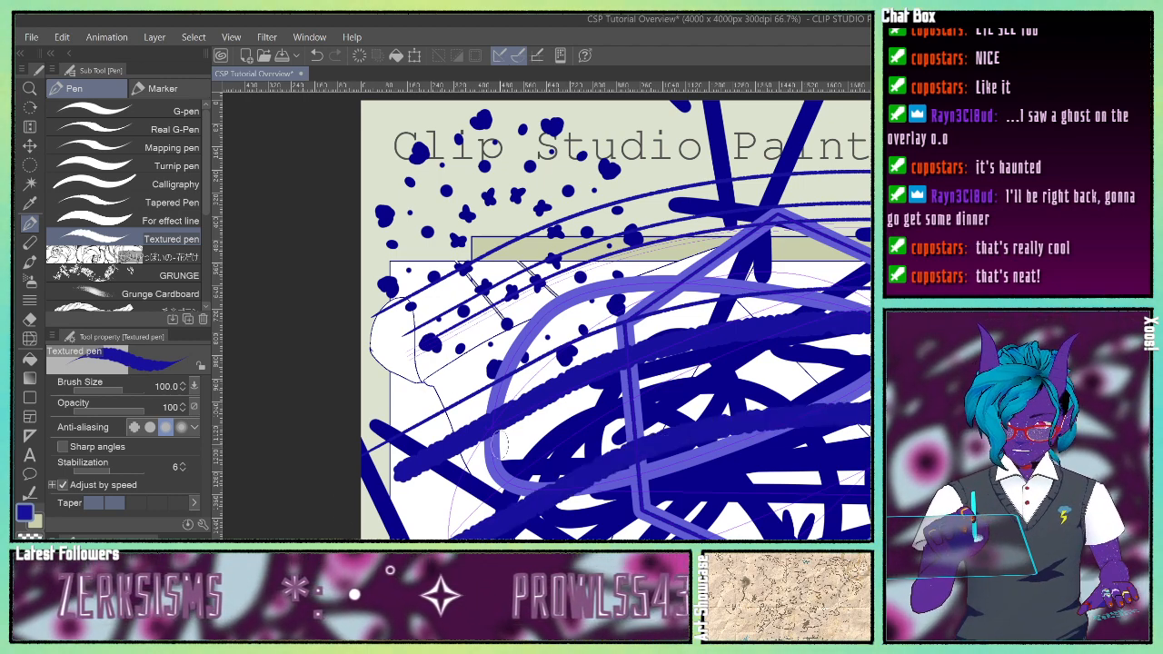
pyautogui.moveTo(474, 508); pyautogui.dragTo(791, 352)
pyautogui.moveTo(442, 532); pyautogui.dragTo(862, 279)
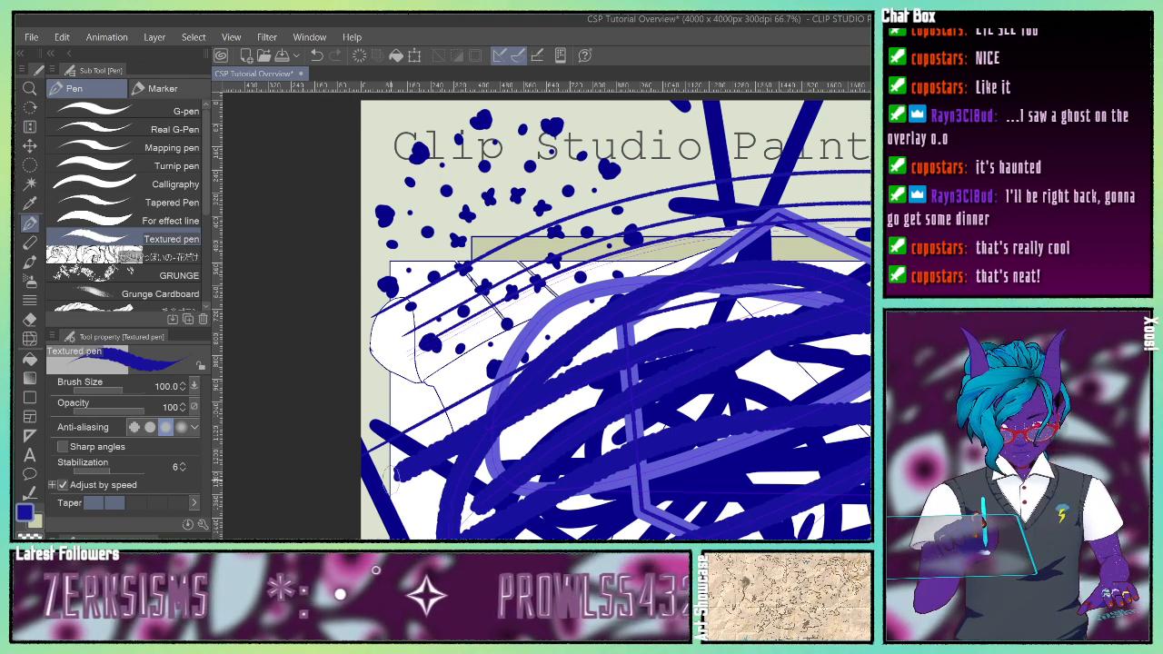
pyautogui.moveTo(398, 245)
pyautogui.mouseDown()
pyautogui.moveTo(483, 196)
pyautogui.moveTo(868, 113)
pyautogui.mouseUp()
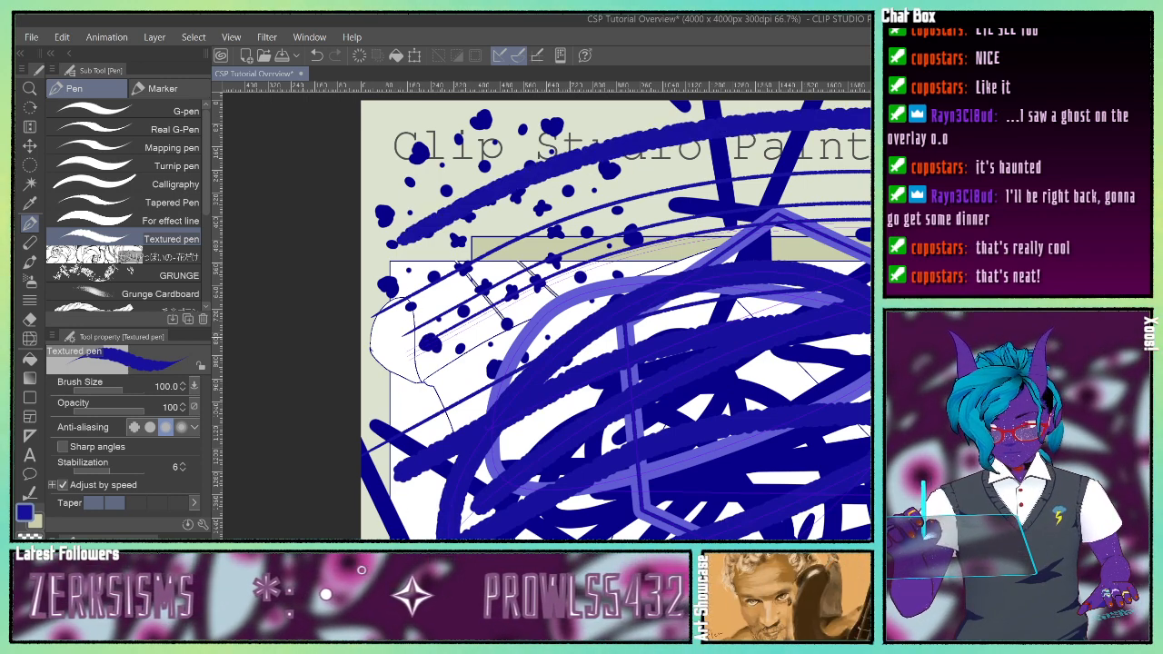
pyautogui.moveTo(449, 244)
pyautogui.mouseDown()
pyautogui.moveTo(427, 278)
pyautogui.moveTo(871, 146)
pyautogui.mouseUp()
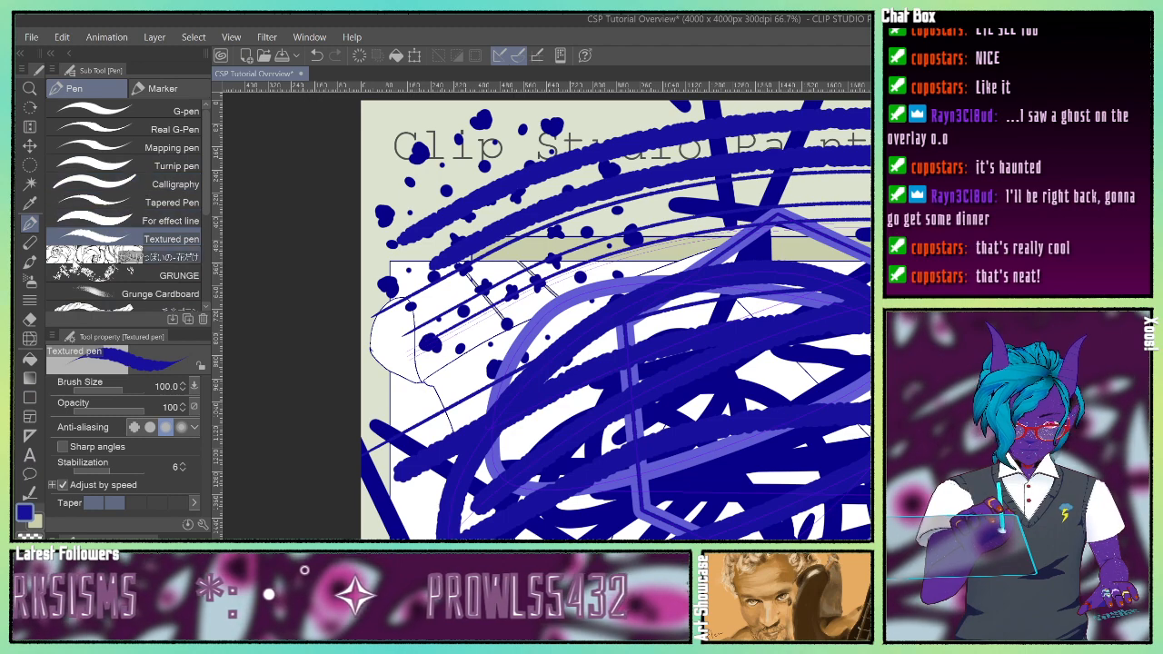
# Step: Place two vertical guides with the Guide ruler, one through the word Studio and one between Studio and Paint
pyautogui.click(30, 434)
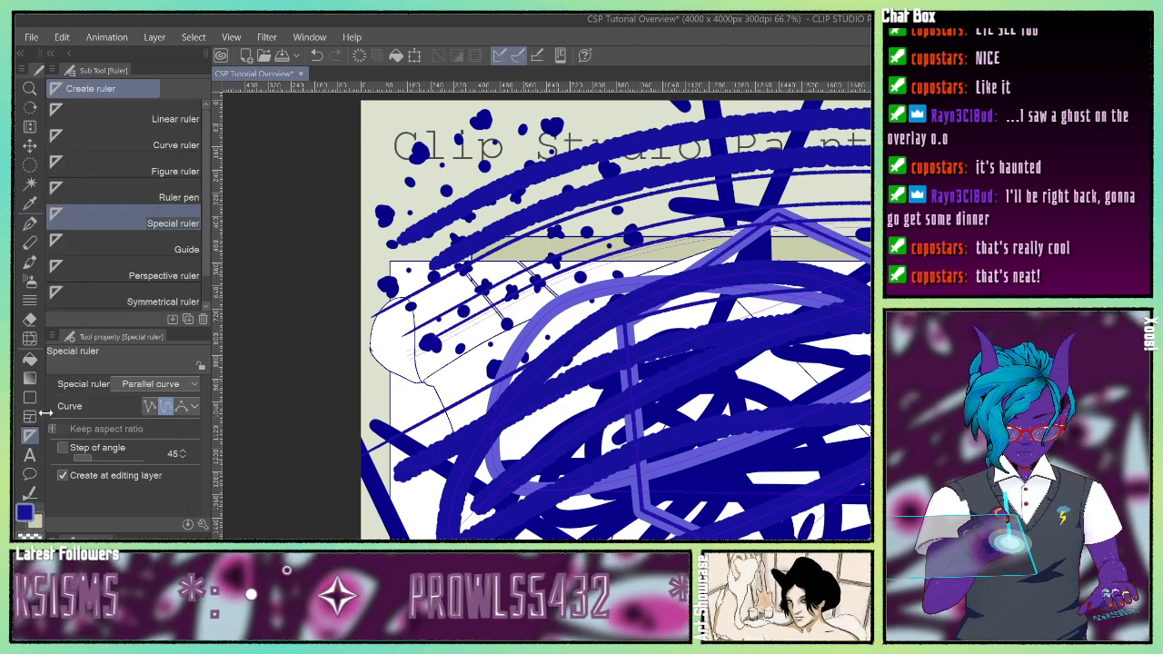
pyautogui.click(125, 251)
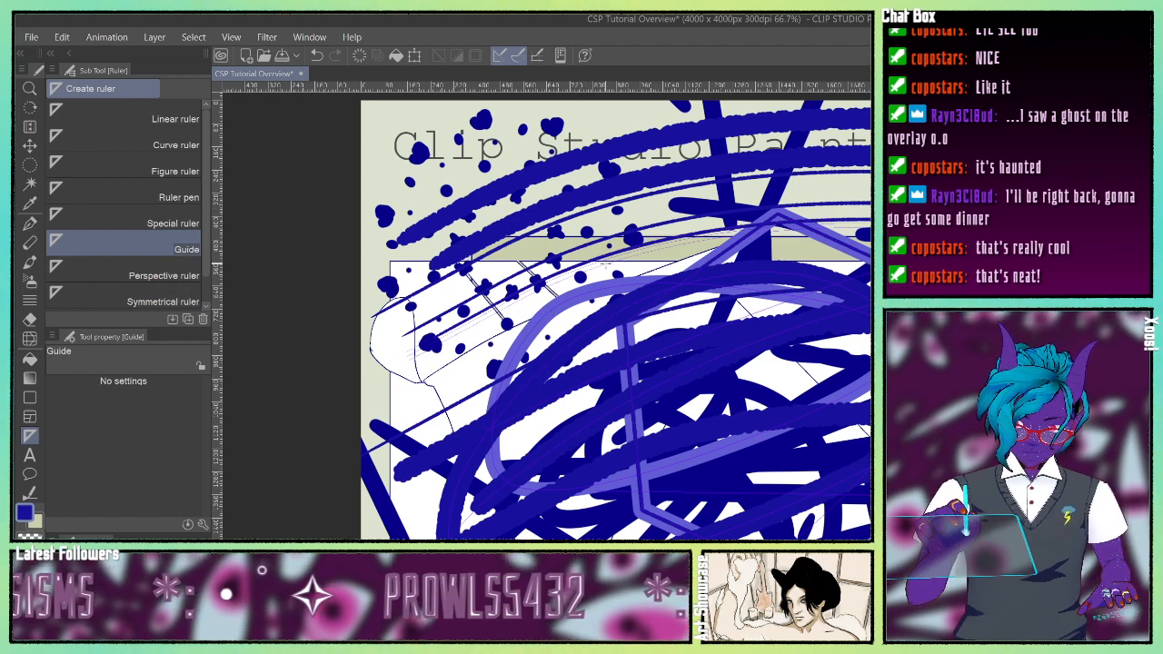
pyautogui.moveTo(607, 265); pyautogui.dragTo(617, 492)
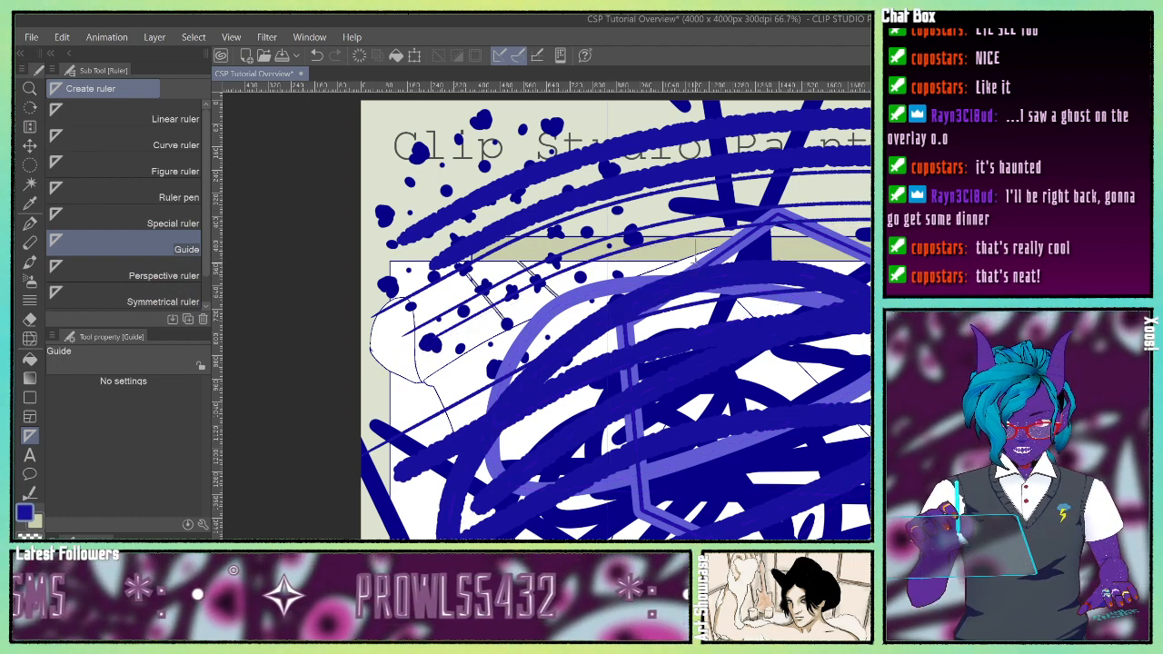
pyautogui.moveTo(695, 263); pyautogui.dragTo(695, 505)
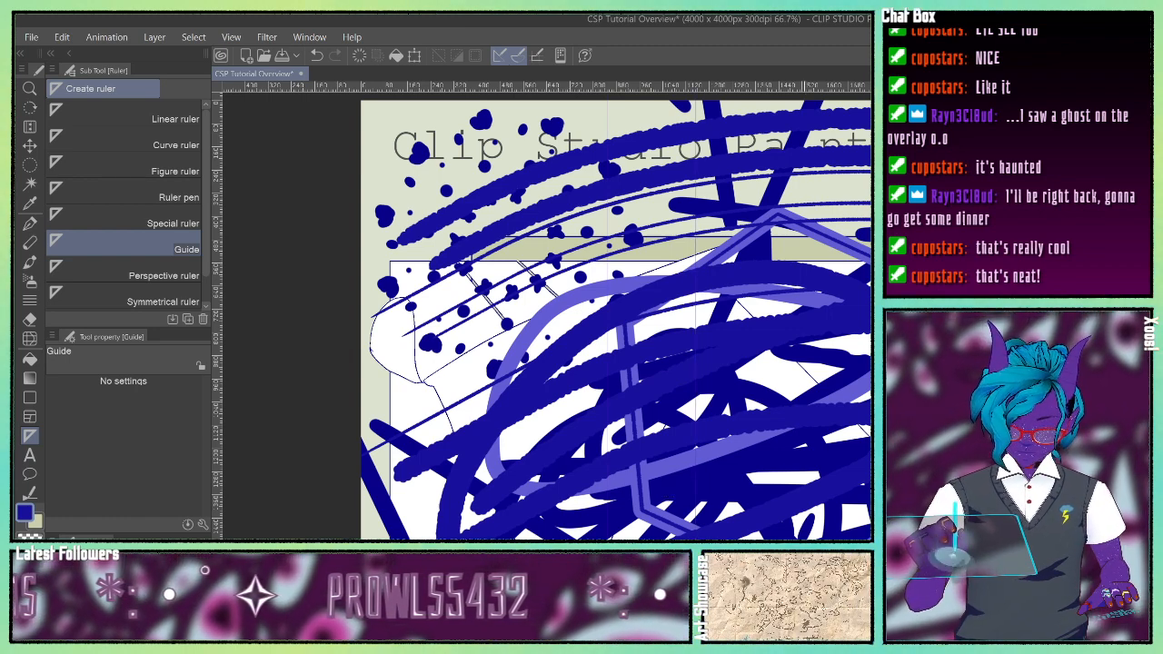
# Step: Draw a short vertical Textured pen stroke along each of the two guides, just below the canvas title
pyautogui.click(29, 224)
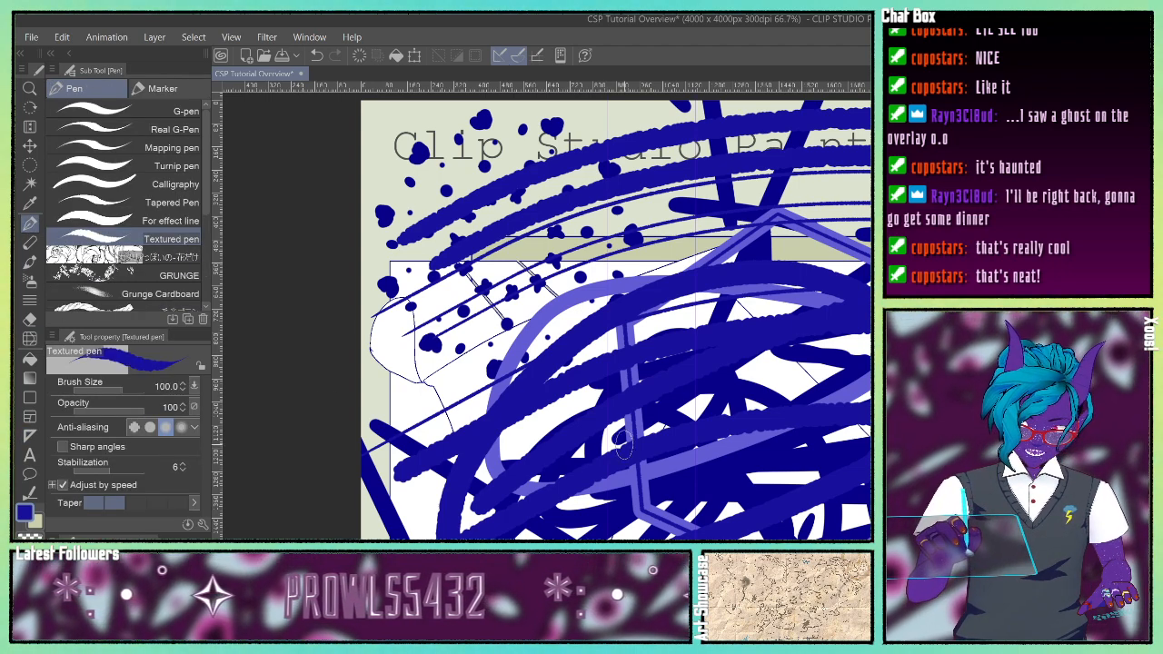
pyautogui.moveTo(605, 159); pyautogui.dragTo(607, 220)
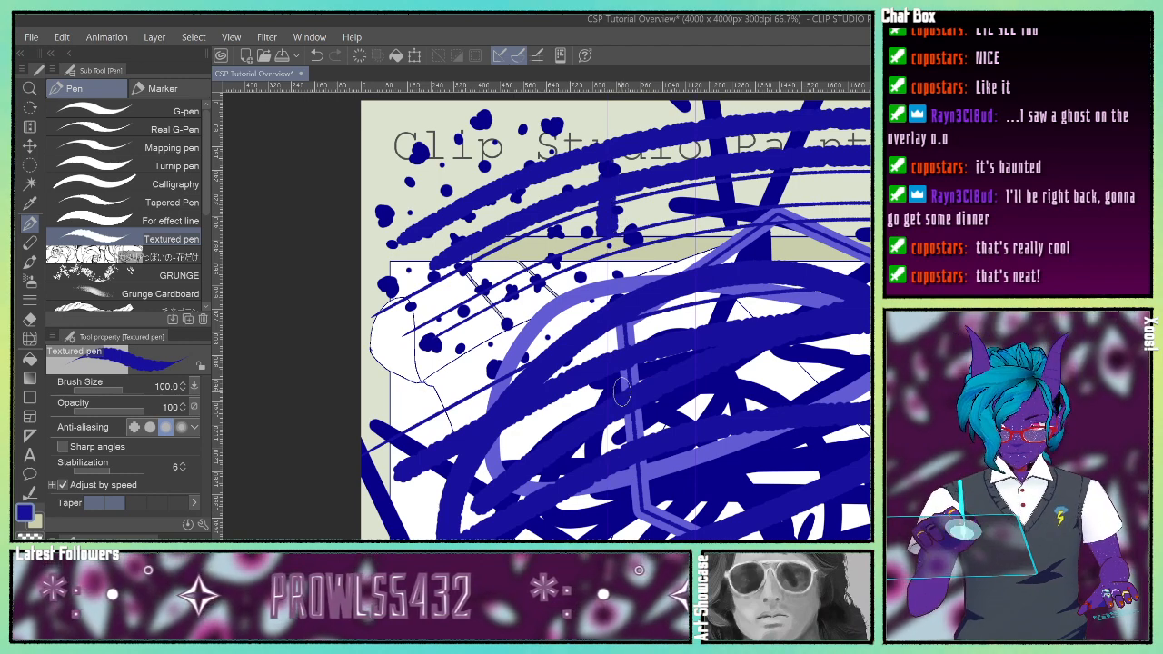
pyautogui.moveTo(688, 196); pyautogui.dragTo(695, 229)
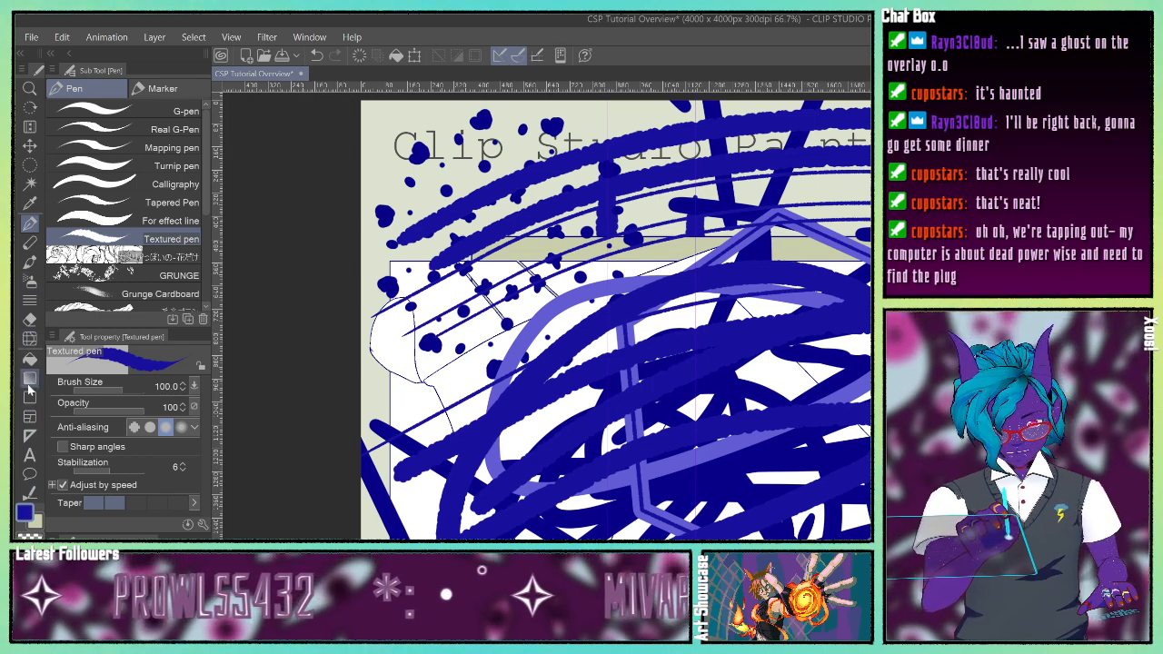
# Step: Create a perspective ruler with the Add vanishing point process by drawing two slanted lines near the polygon's upper corner
pyautogui.click(28, 437)
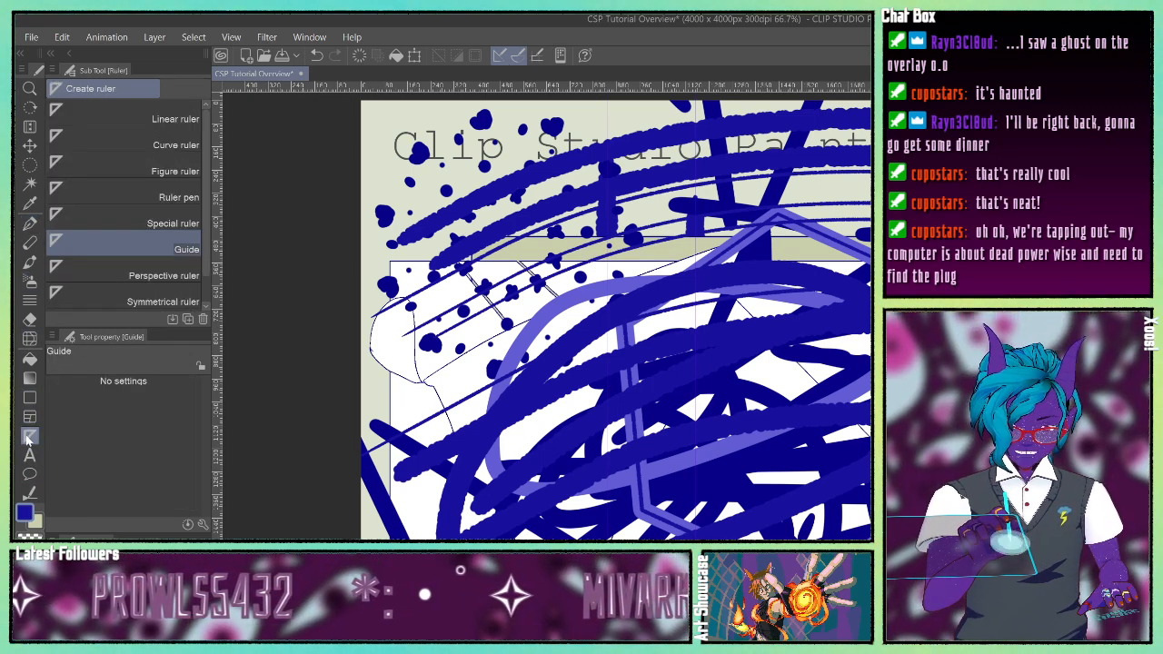
pyautogui.click(123, 273)
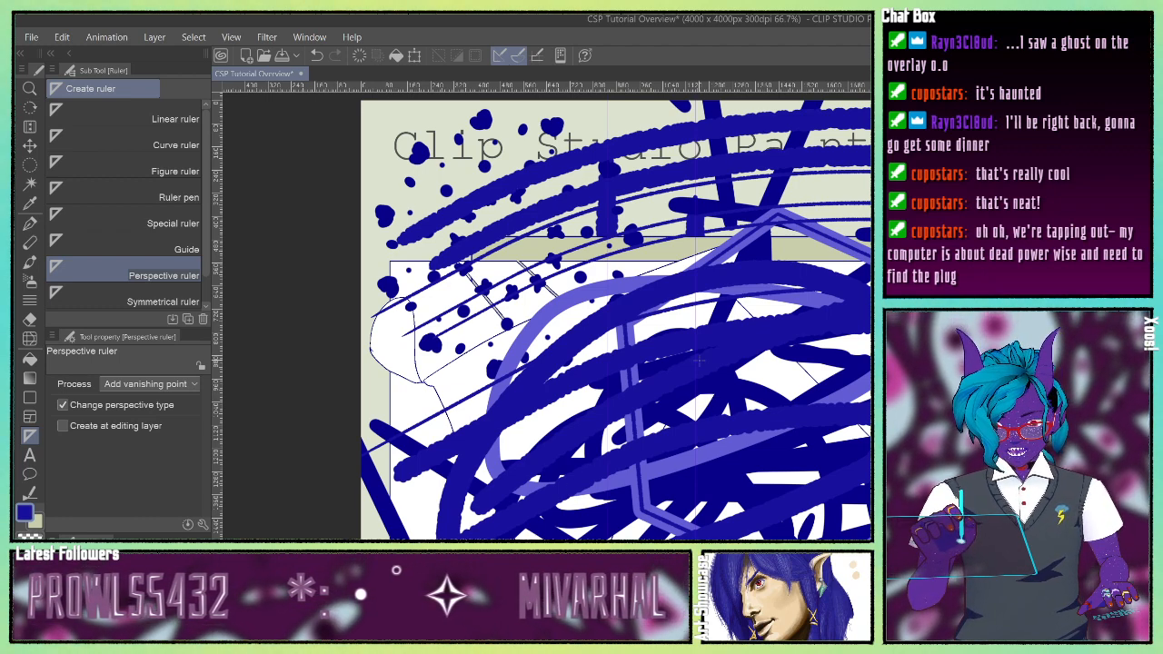
pyautogui.moveTo(731, 277); pyautogui.dragTo(693, 349)
pyautogui.moveTo(698, 227); pyautogui.dragTo(748, 301)
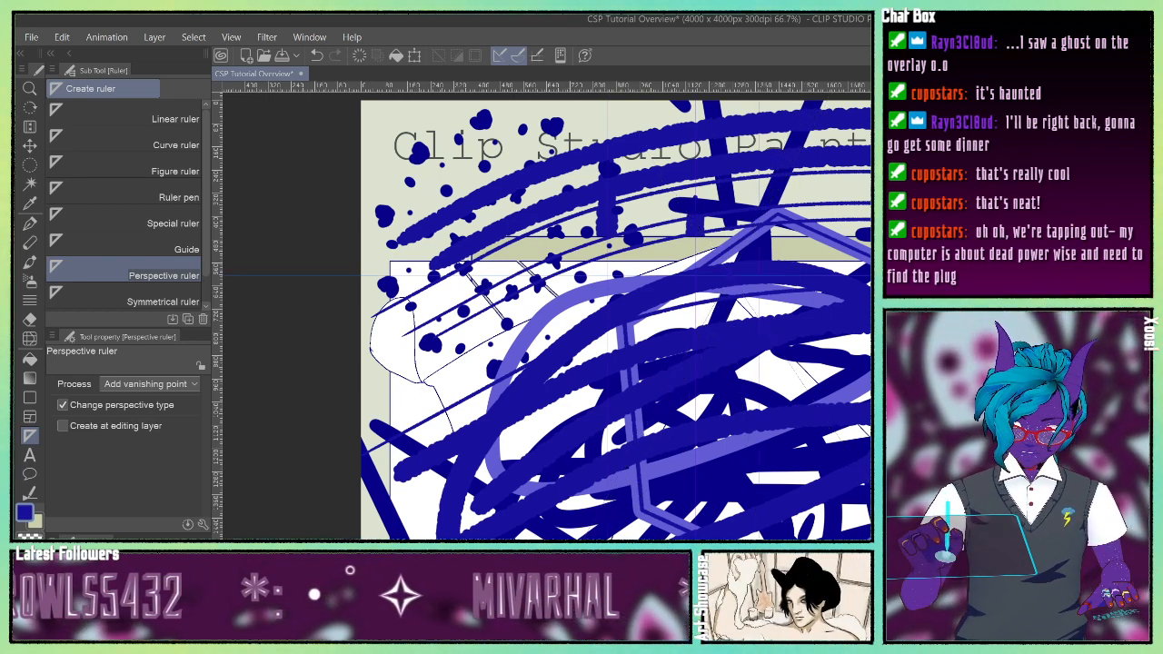
# Step: Draw five muted purple Textured pen strokes snapped to the perspective ruler: two vertical, two diagonal and one horizontal
pyautogui.click(30, 224)
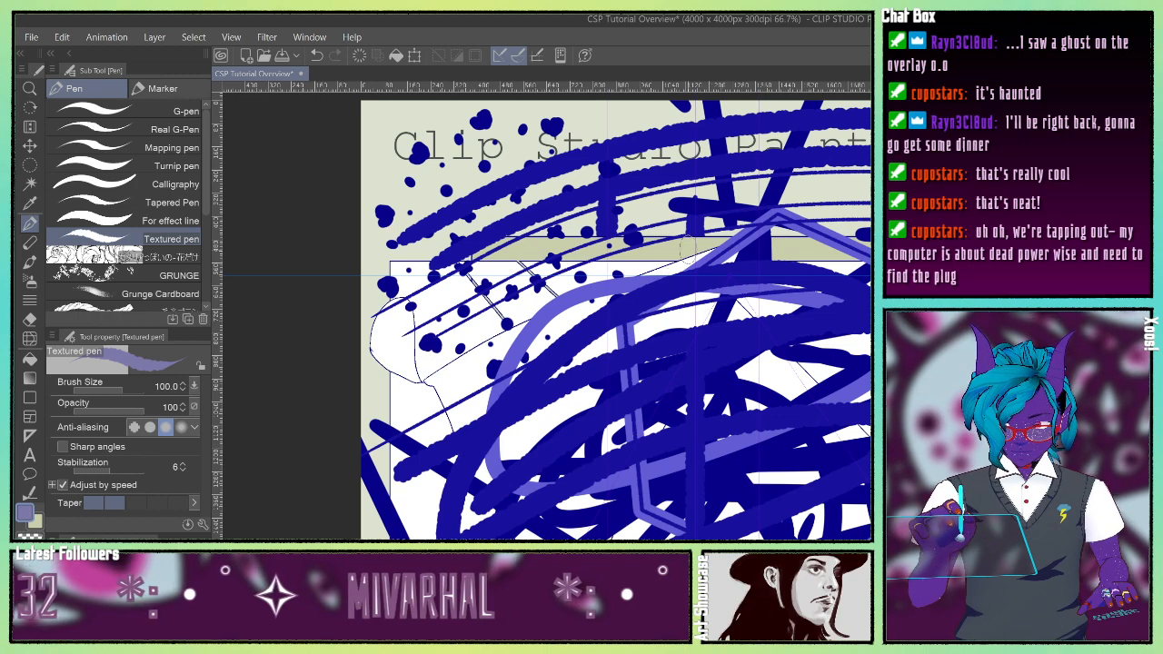
pyautogui.moveTo(694, 293); pyautogui.dragTo(695, 524)
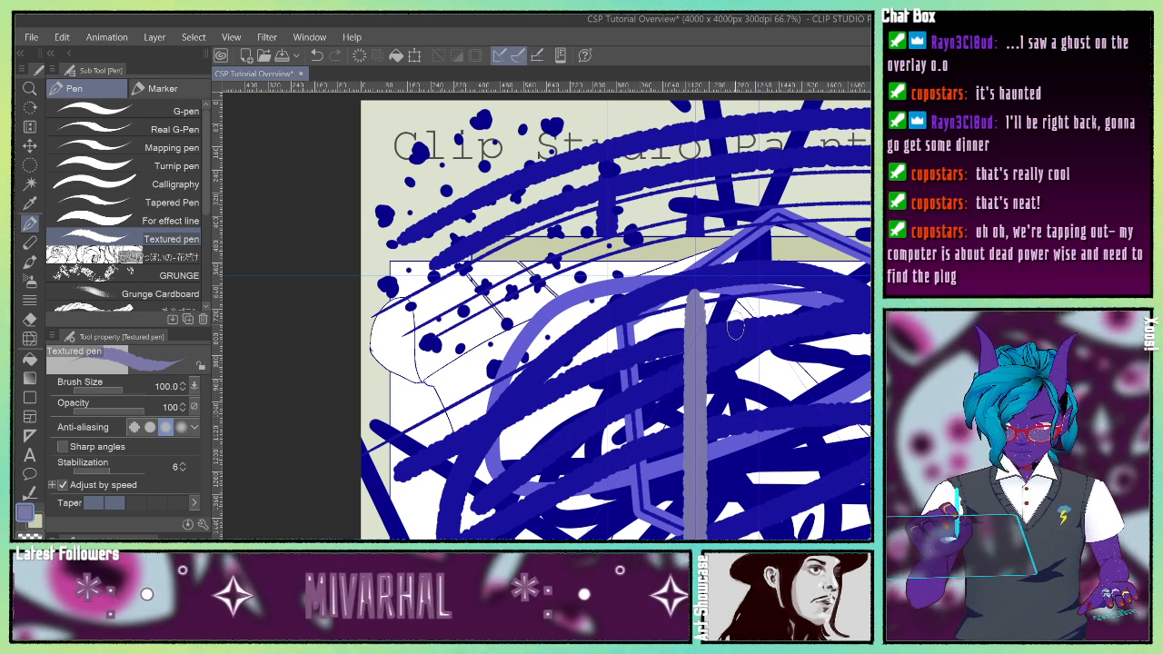
pyautogui.moveTo(746, 298); pyautogui.dragTo(868, 459)
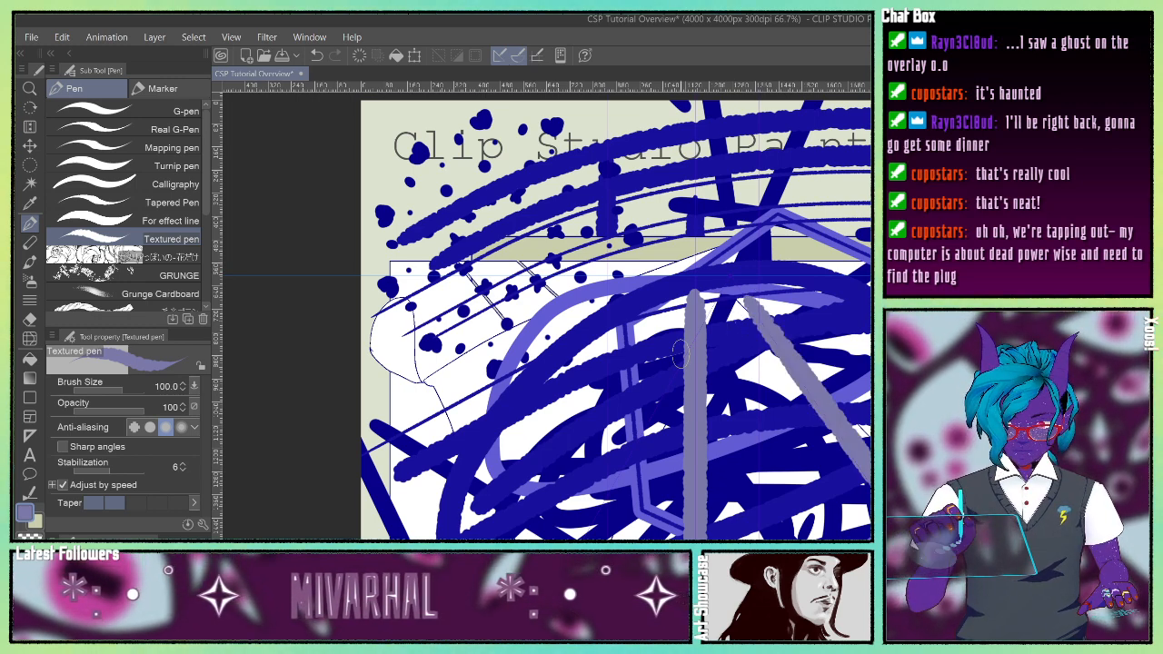
pyautogui.moveTo(669, 321); pyautogui.dragTo(668, 527)
pyautogui.moveTo(550, 536)
pyautogui.mouseDown()
pyautogui.moveTo(591, 498)
pyautogui.moveTo(764, 229)
pyautogui.mouseUp()
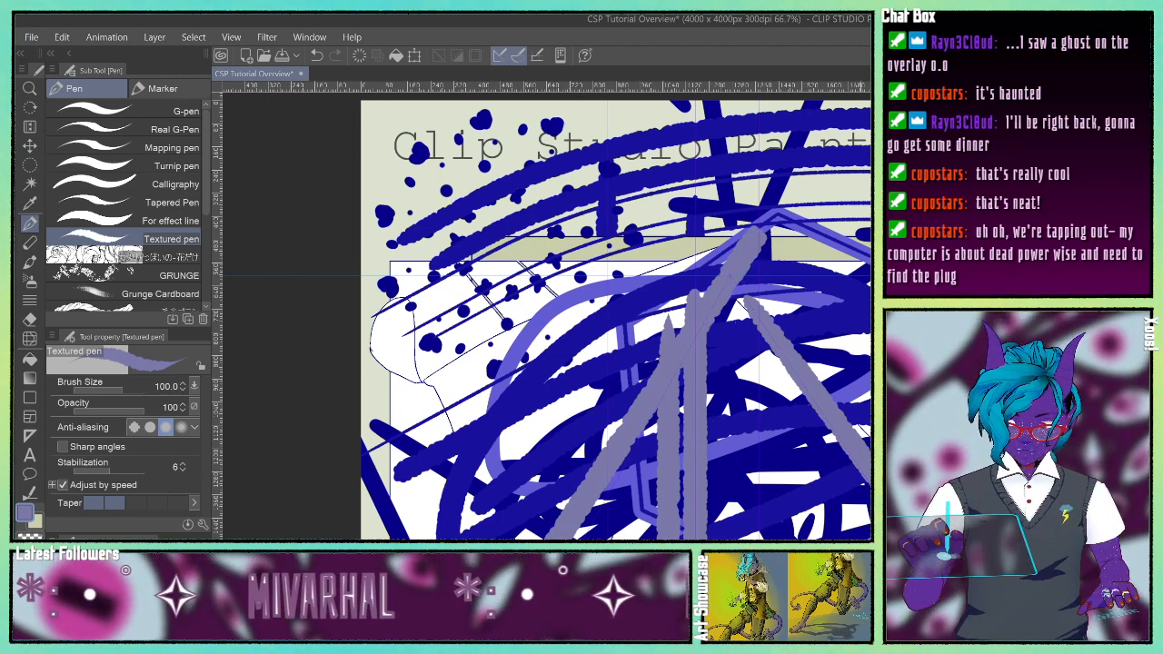
pyautogui.moveTo(661, 338); pyautogui.dragTo(868, 325)
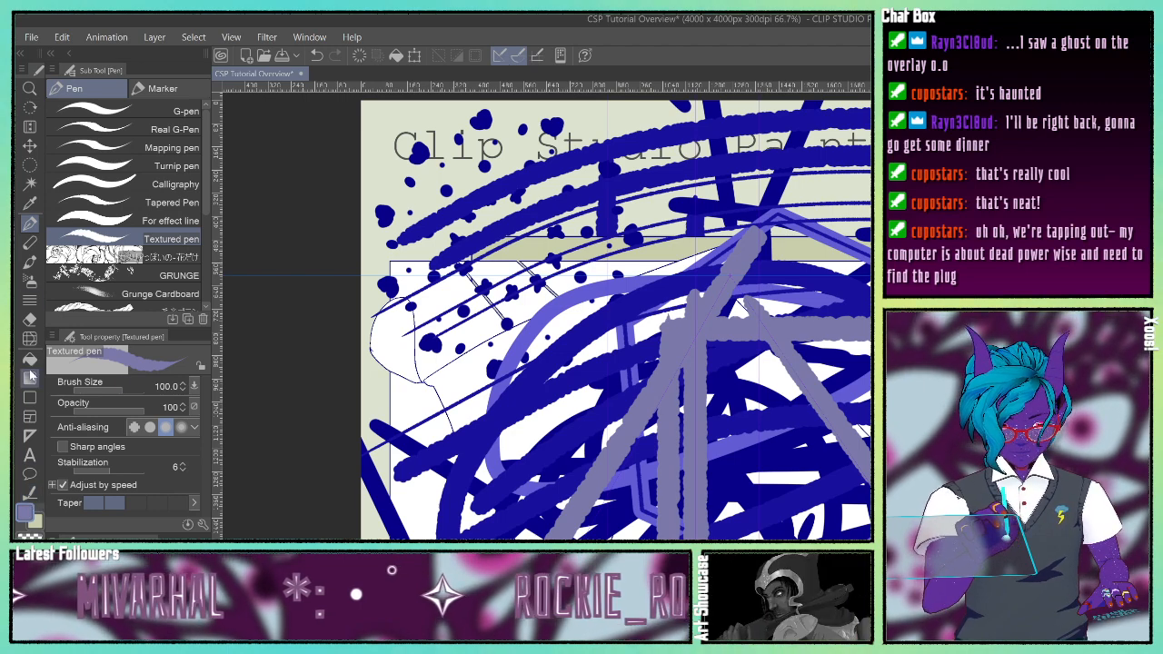
# Step: Examine the Symmetrical ruler's settings at the end of the ruler sub tools
pyautogui.click(30, 436)
pyautogui.click(114, 298)
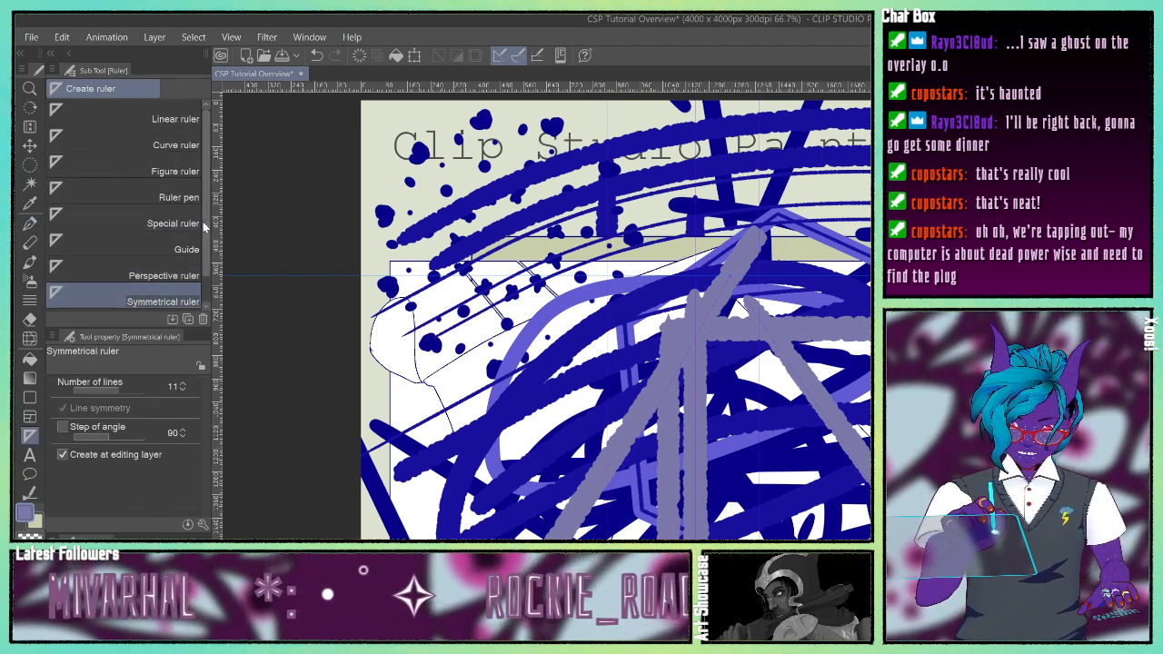
pyautogui.scroll(-1, 203, 226)
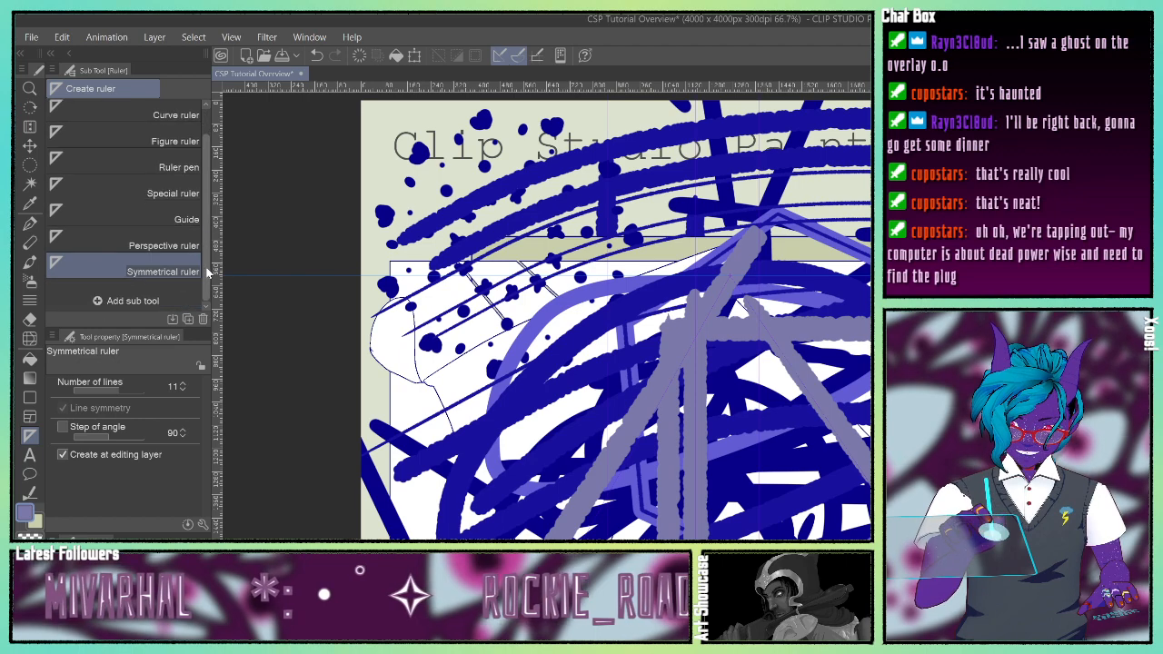
# Step: Add a text line below the canvas title reading "Best Demon Boi" followed by the streamer's name and an exclamation mark
pyautogui.click(30, 457)
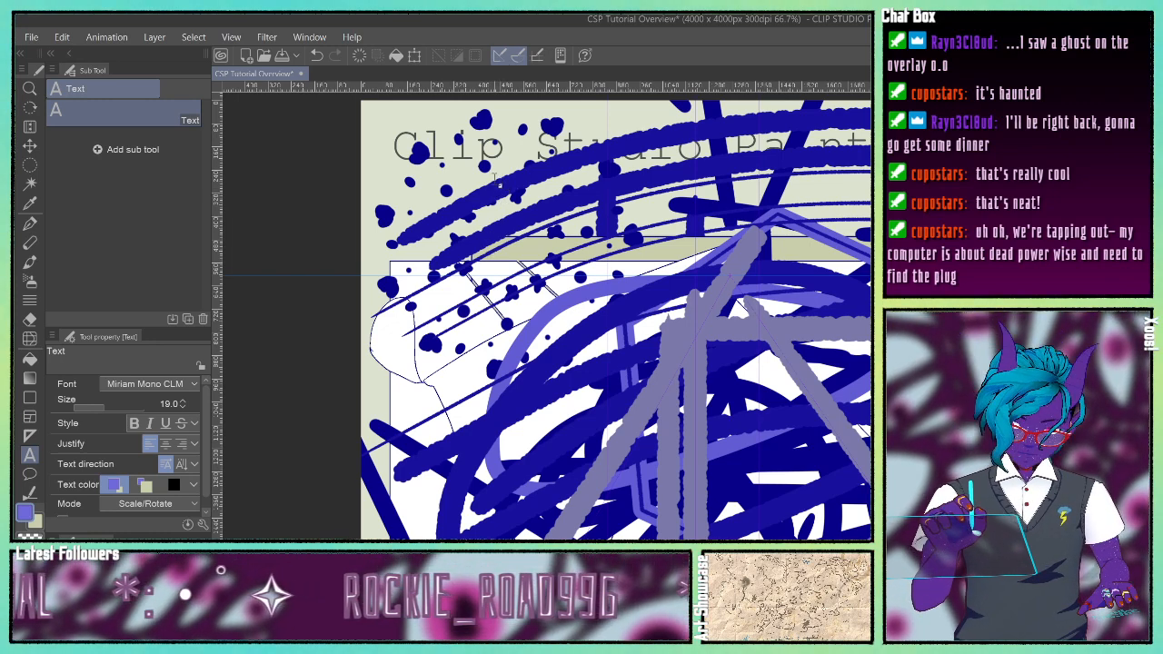
pyautogui.click(500, 256)
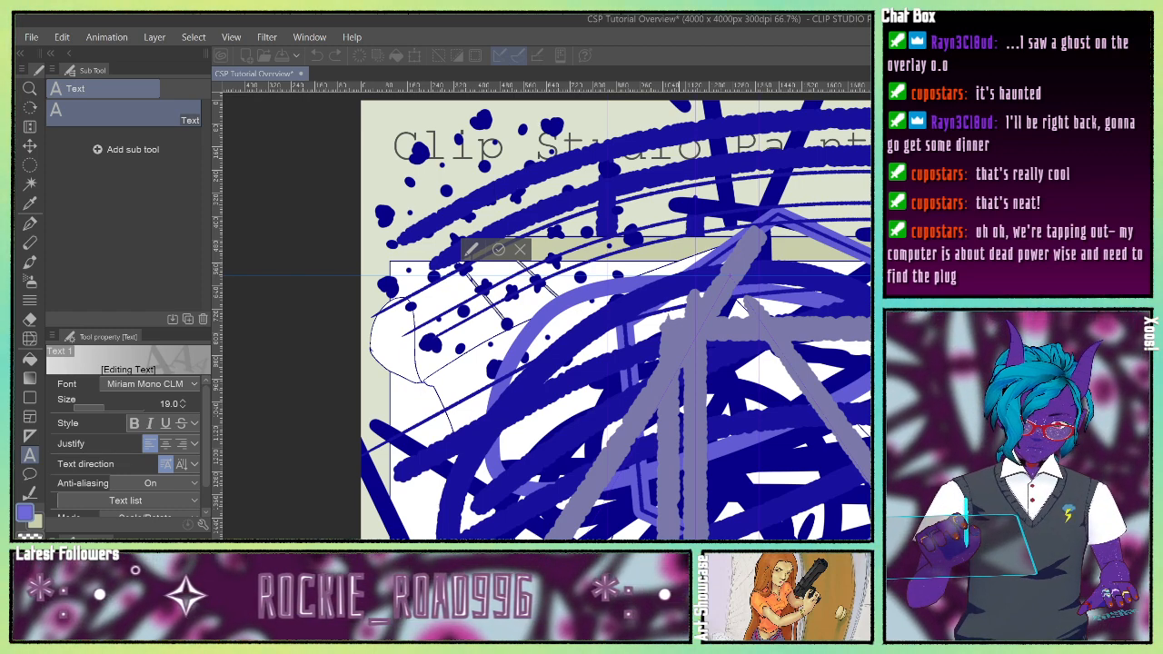
pyautogui.click(502, 189)
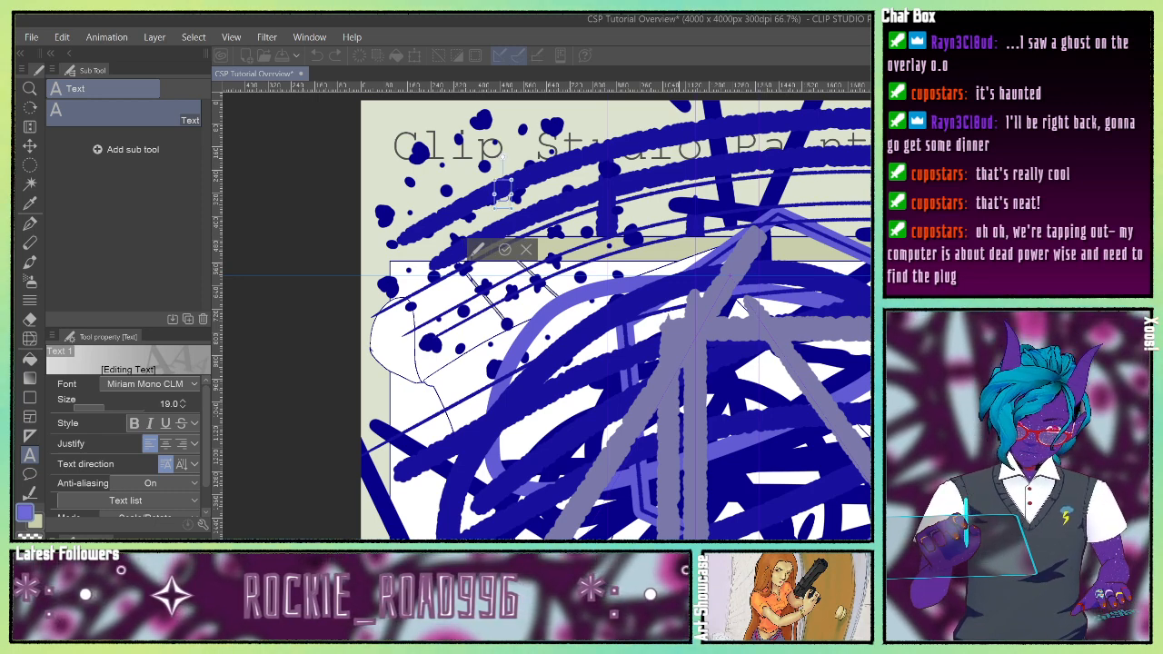
pyautogui.write('List')
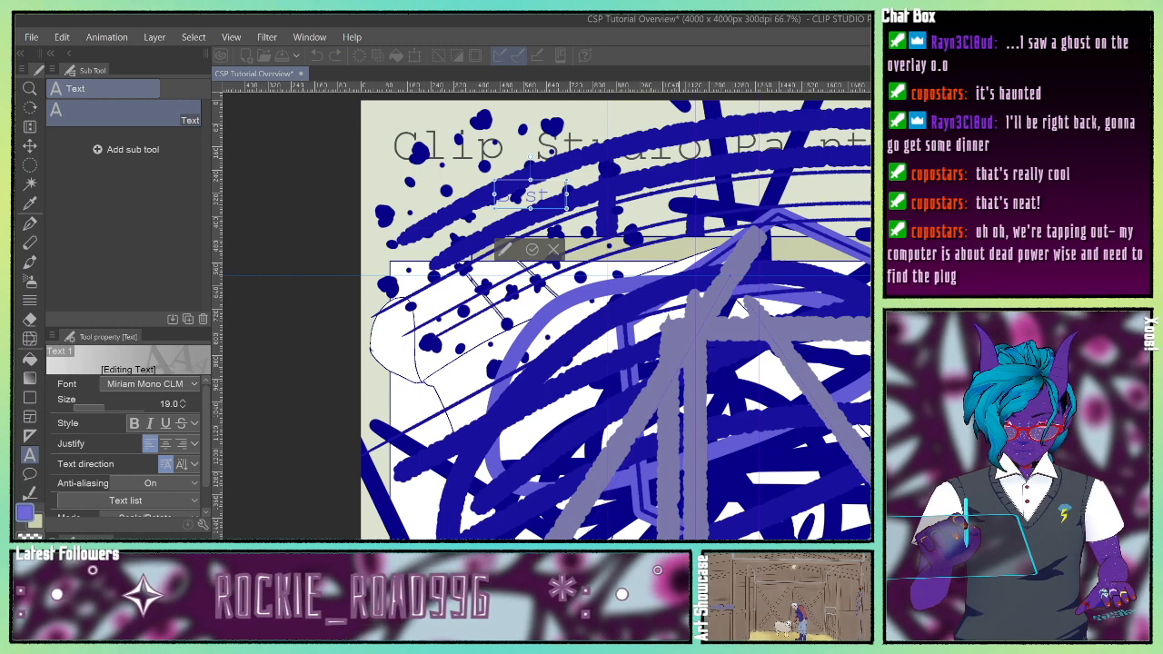
pyautogui.write(' Text Box')
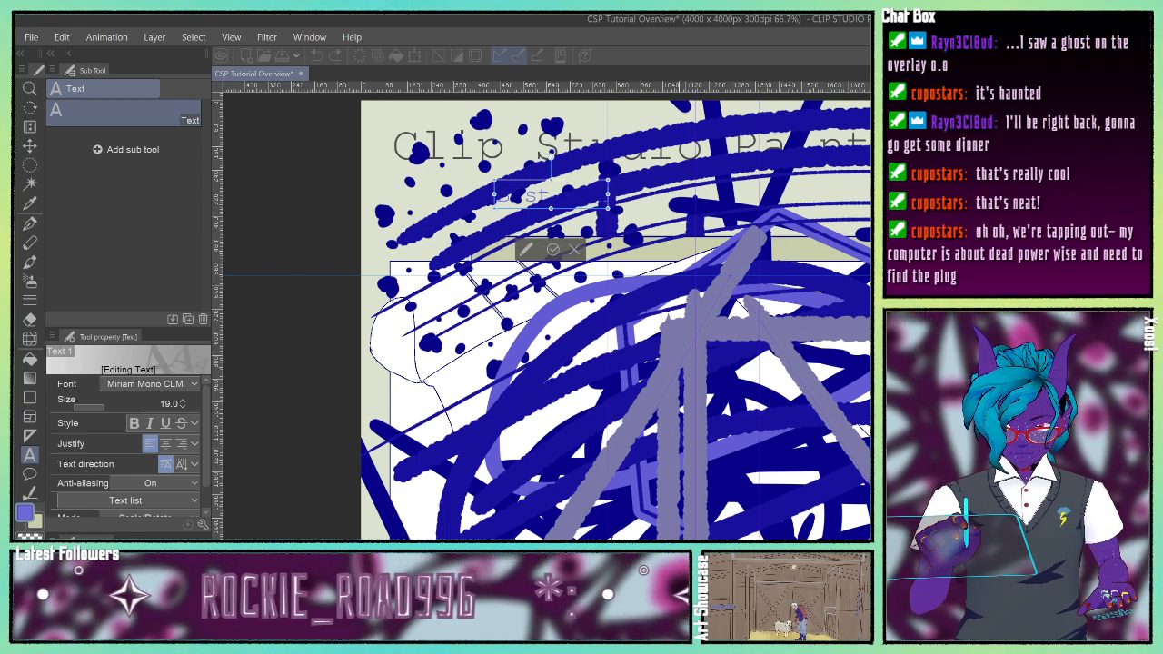
pyautogui.write('es')
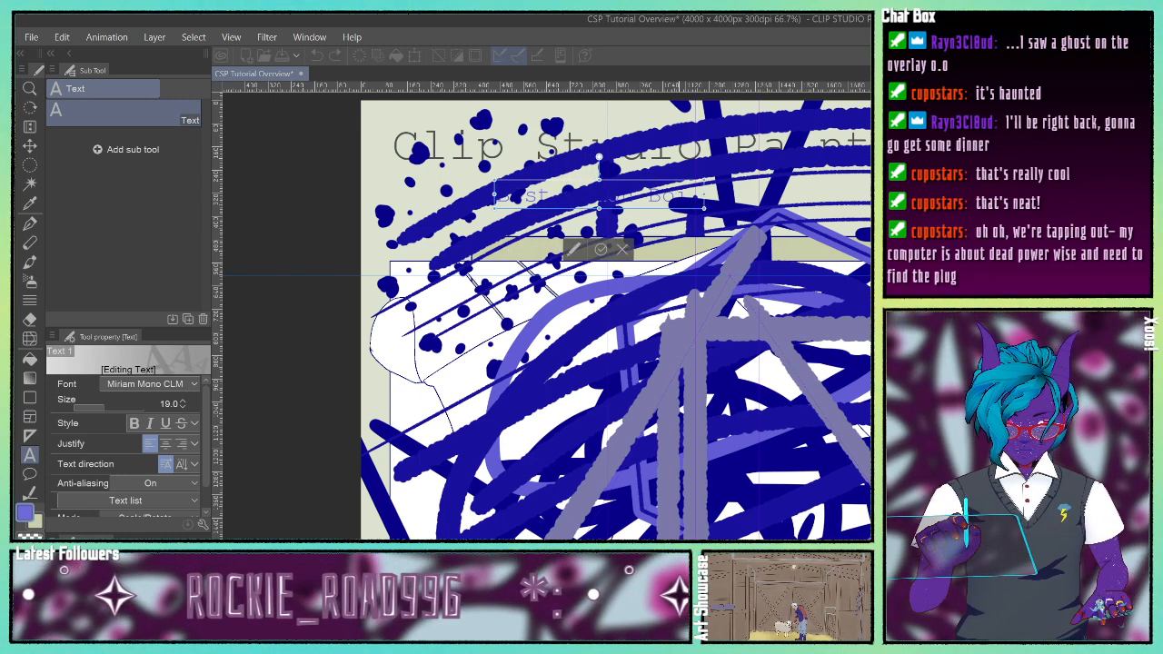
pyautogui.write('!')
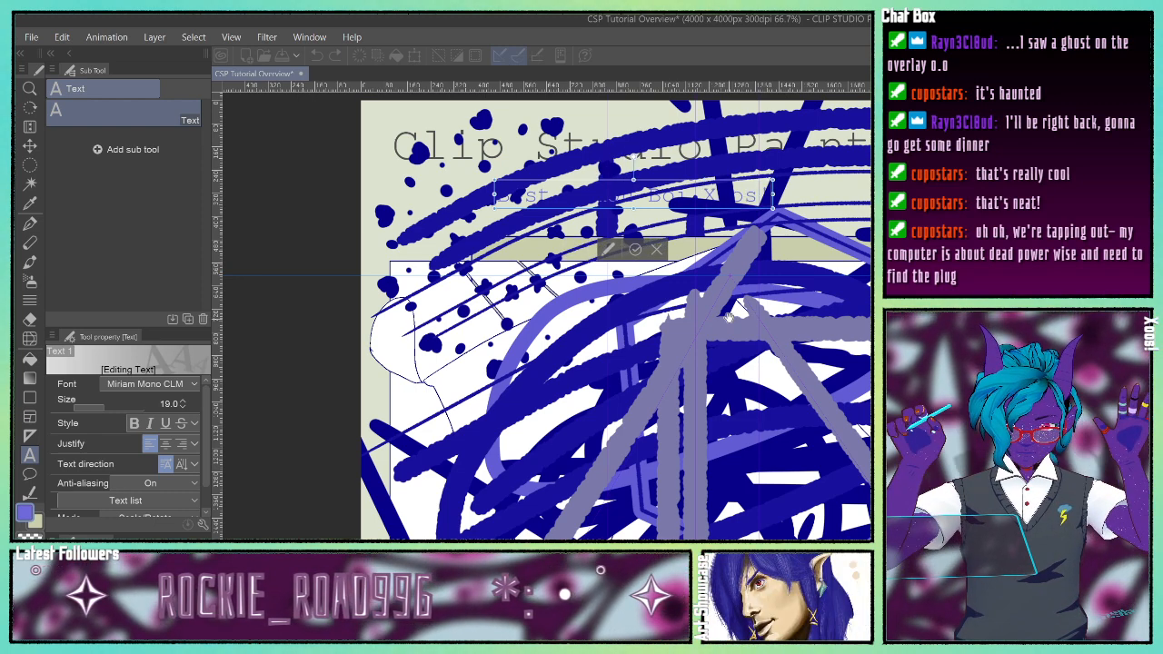
pyautogui.click(635, 251)
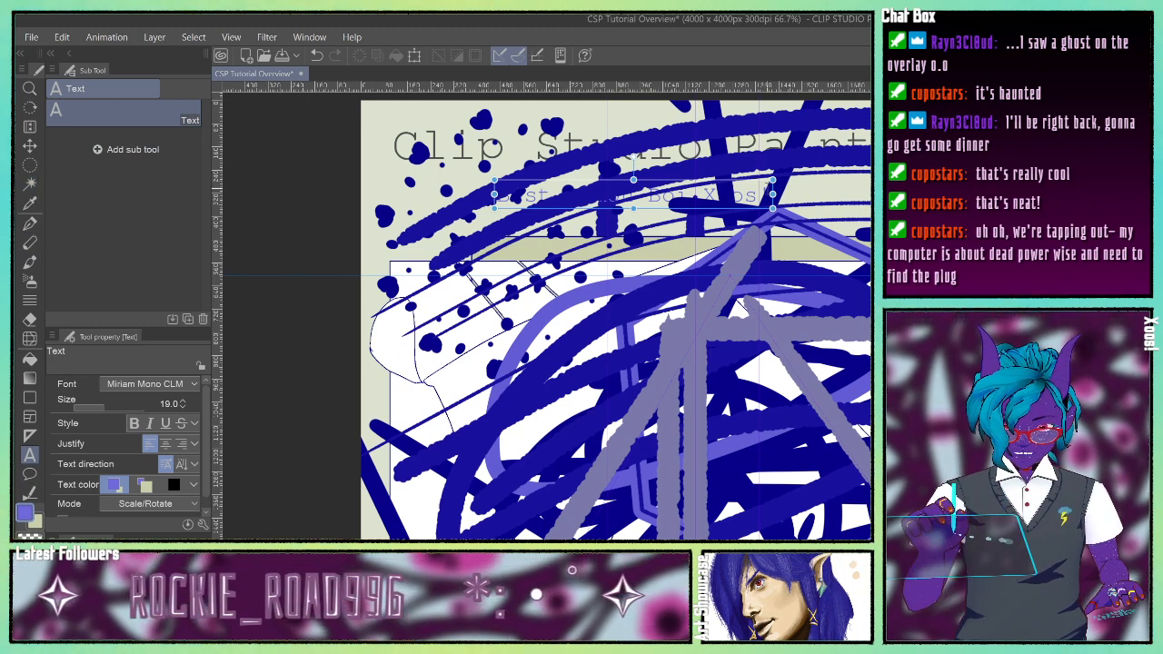
# Step: Set the new text line's font to Monoton, its size to 47.5 and its colour to light green
pyautogui.click(689, 194)
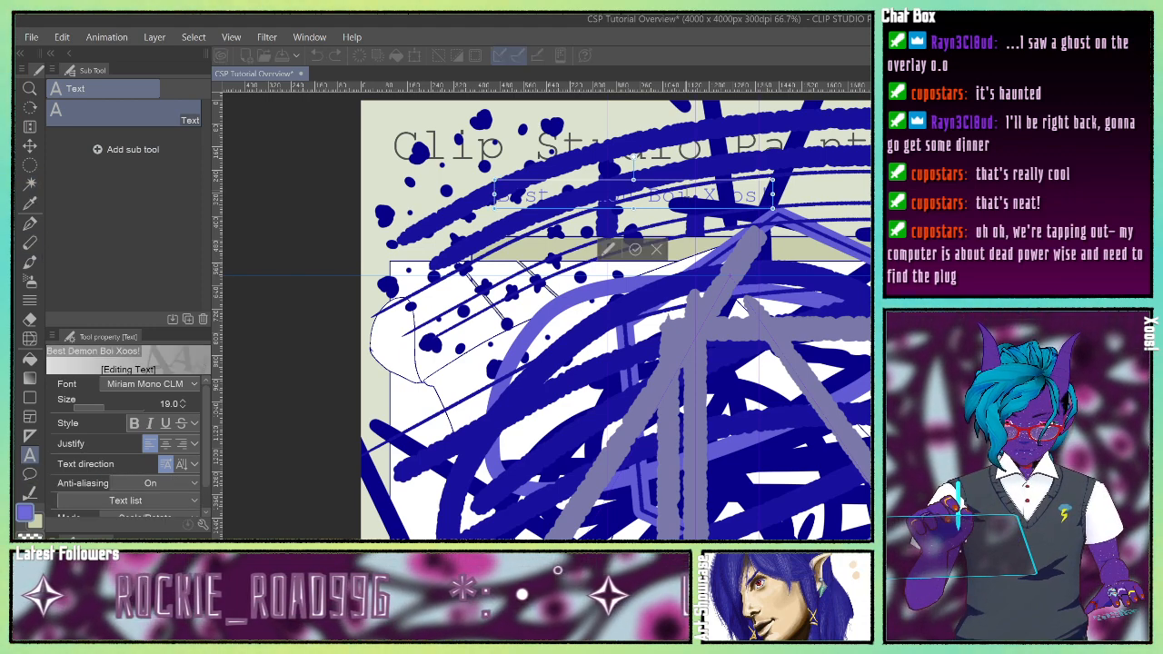
pyautogui.click(150, 384)
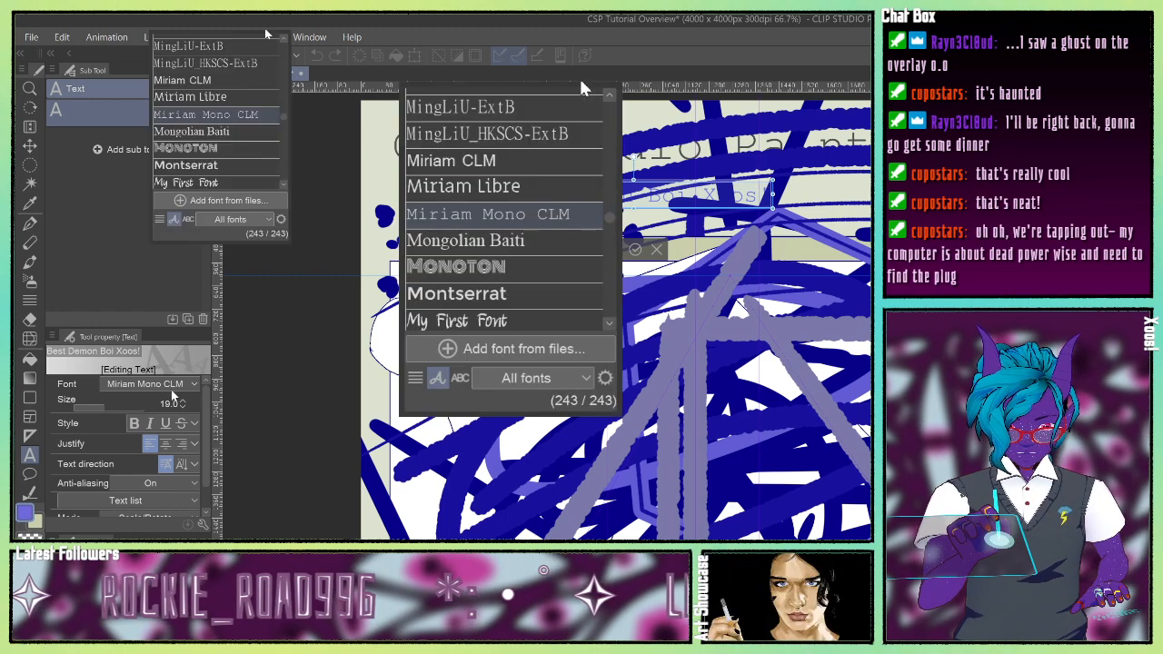
pyautogui.click(216, 125)
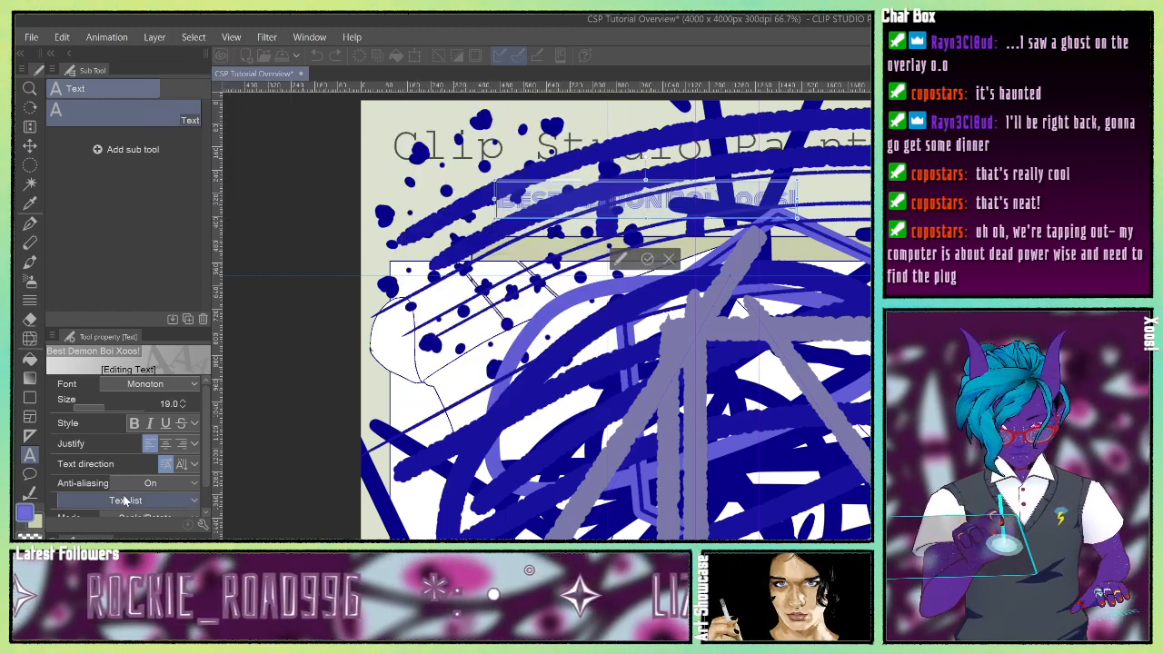
pyautogui.moveTo(107, 402)
pyautogui.mouseDown()
pyautogui.moveTo(123, 406)
pyautogui.moveTo(113, 409)
pyautogui.mouseUp()
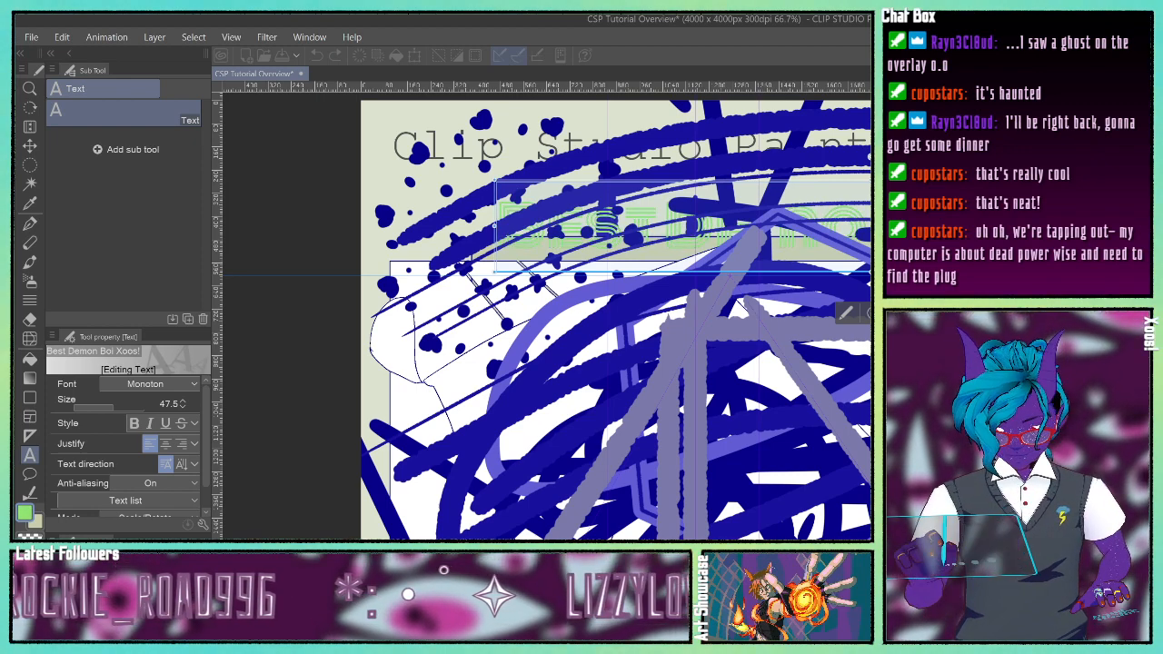
pyautogui.press('Escape')
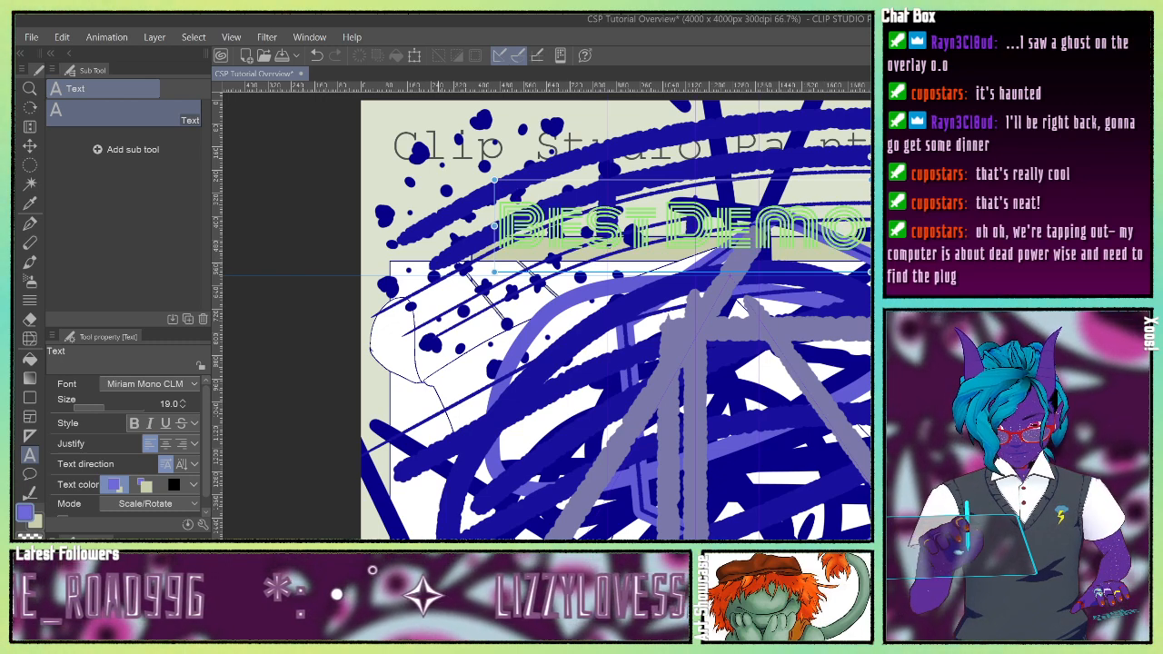
# Step: Colour "Best" dark green and "Demo" red in the new text line, and apply My First Font to a further part of it
pyautogui.click(624, 227)
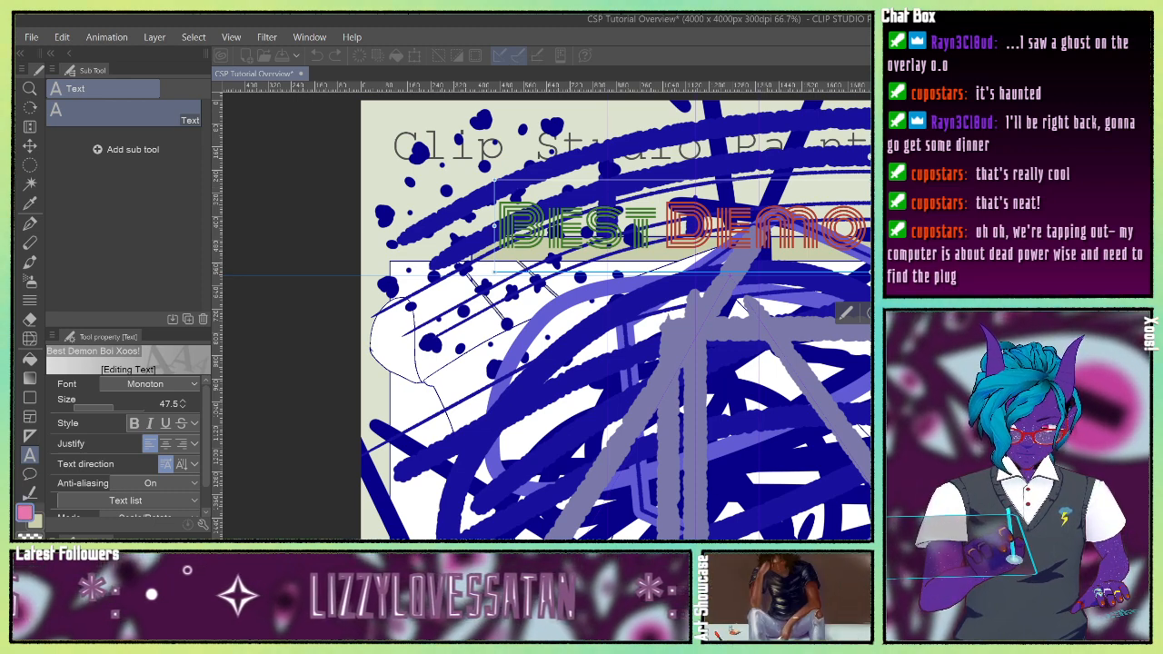
pyautogui.click(147, 385)
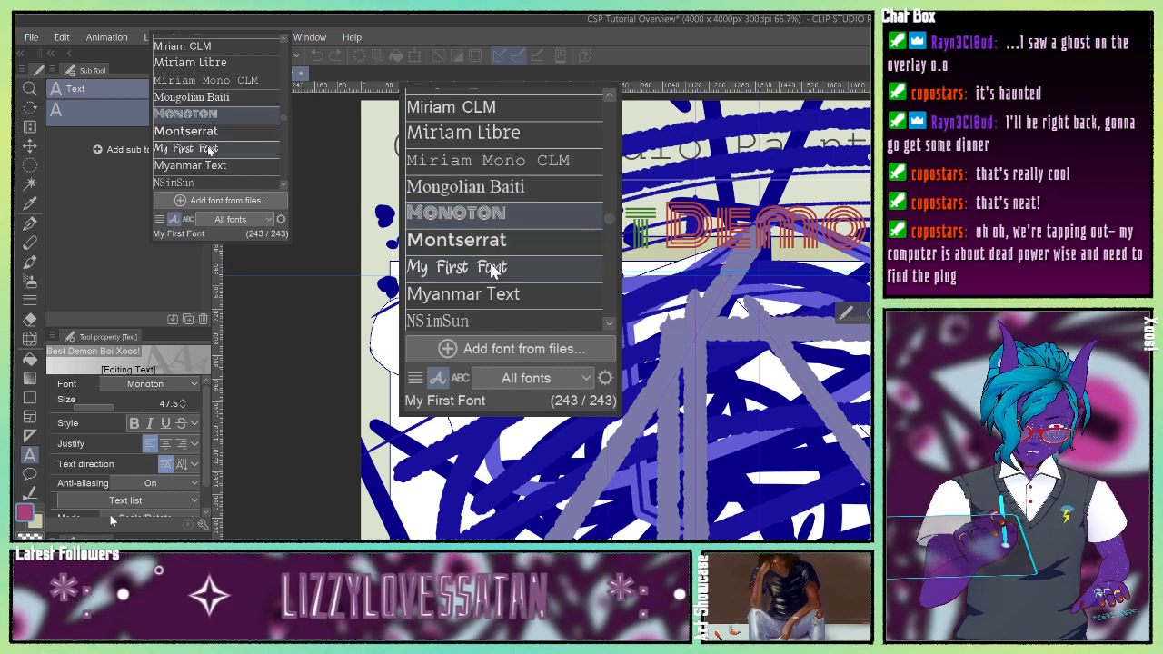
pyautogui.click(110, 512)
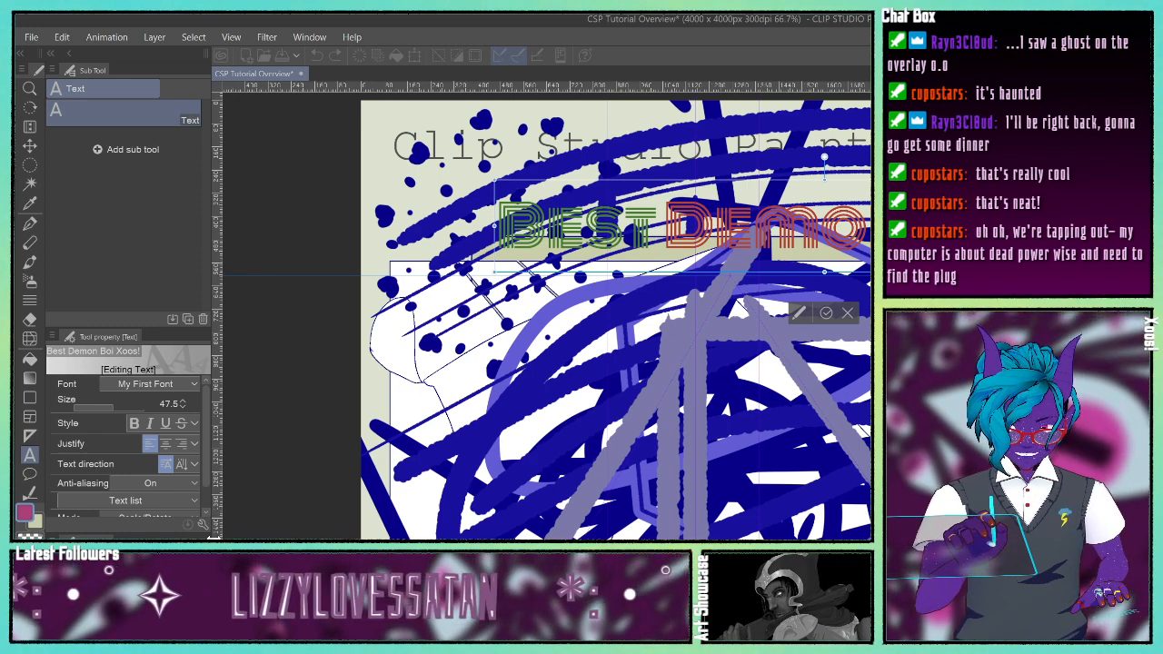
# Step: Draw a large beige Rounded balloon over the canvas scribbles and a small Ellipse balloon to its lower right
pyautogui.click(30, 474)
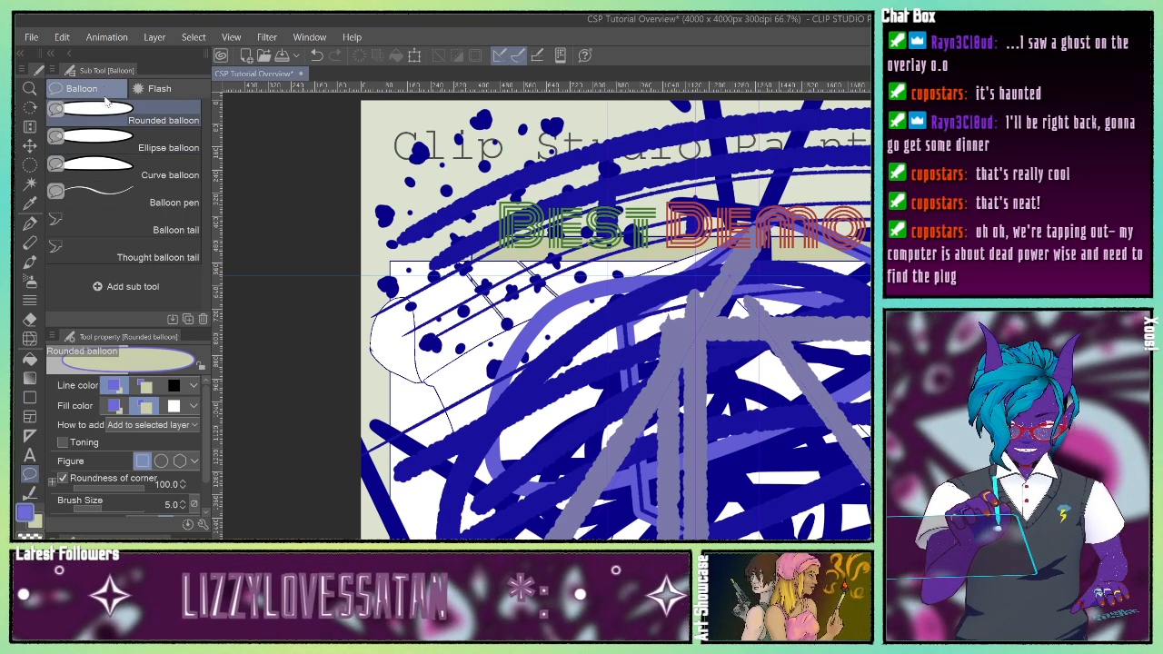
pyautogui.moveTo(509, 355); pyautogui.dragTo(774, 442)
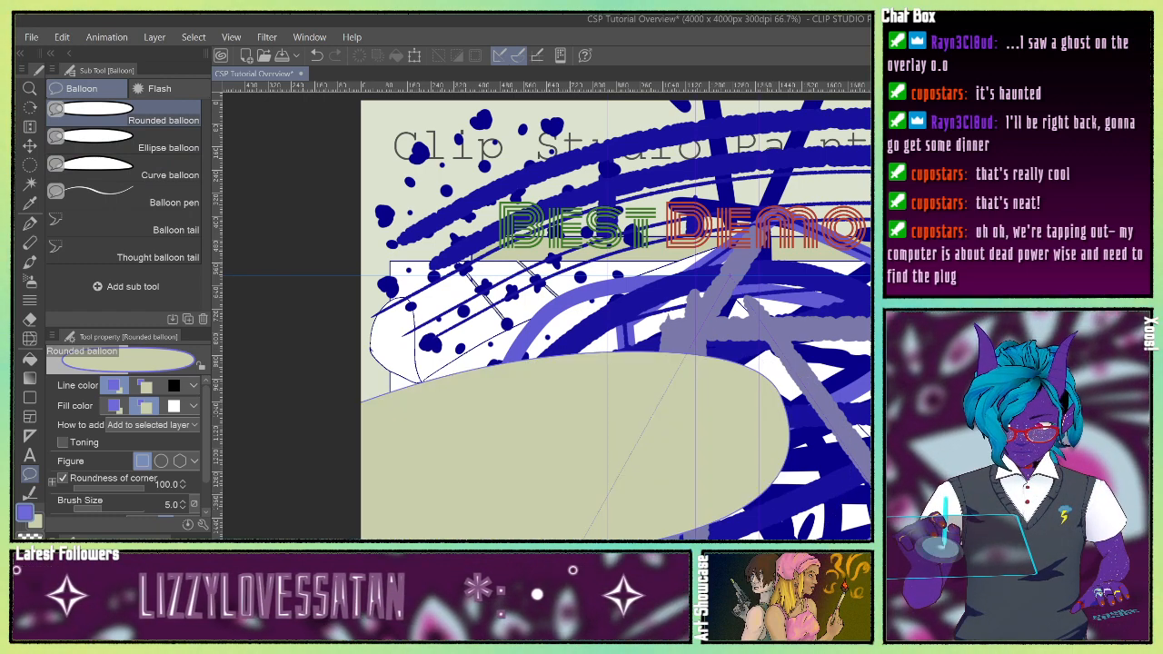
pyautogui.click(95, 141)
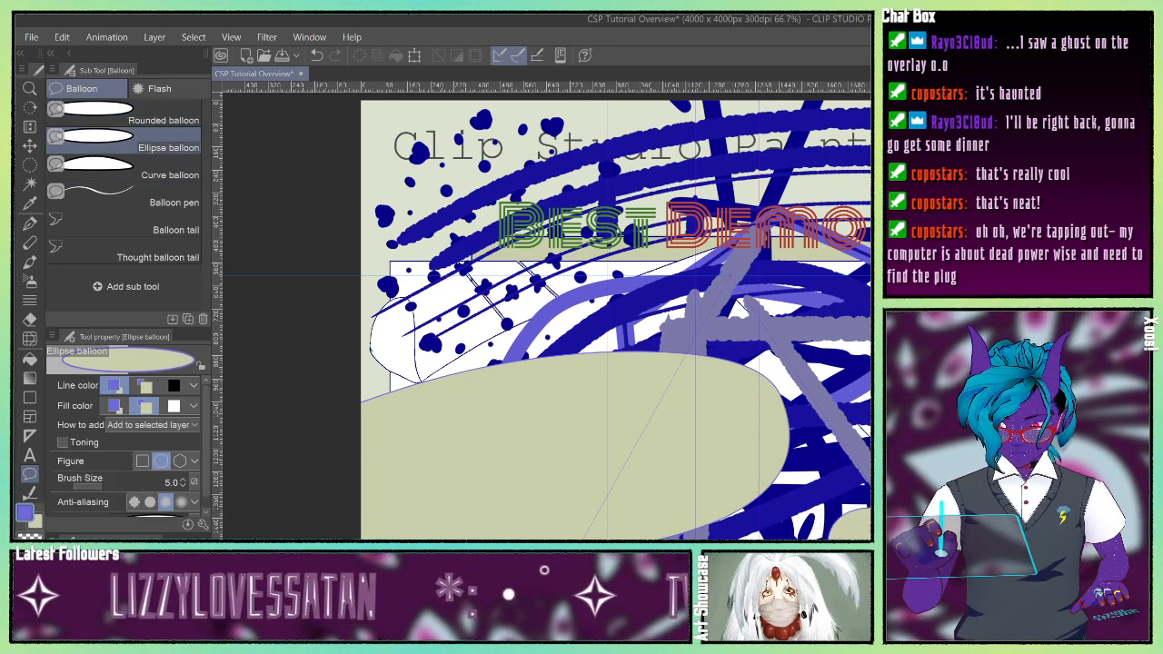
# Step: Add a straight Balloon tail and a Thought balloon tail at the rounded balloon's lower edge, and set the thought tail's bend to Spline
pyautogui.click(118, 229)
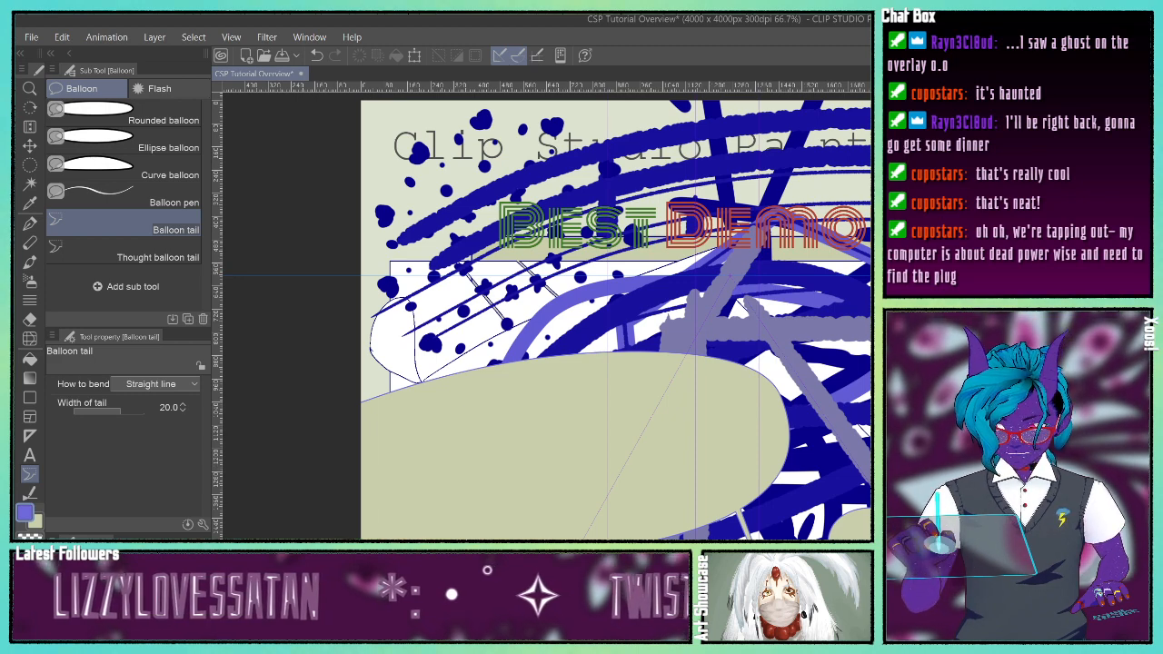
pyautogui.click(136, 257)
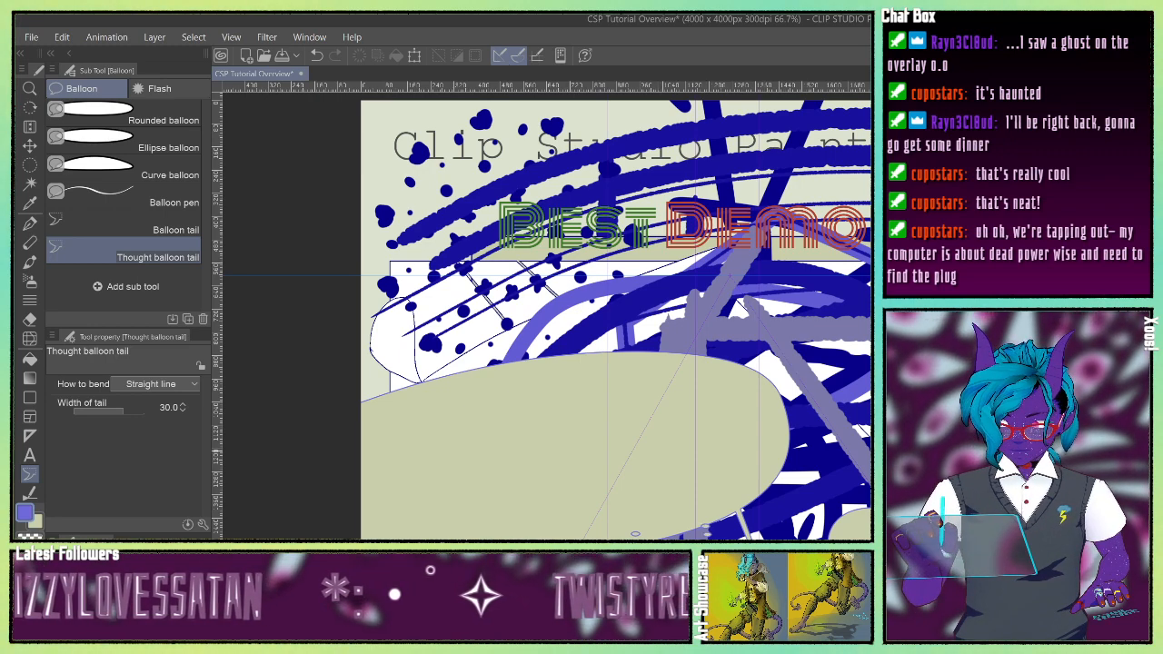
pyautogui.click(147, 389)
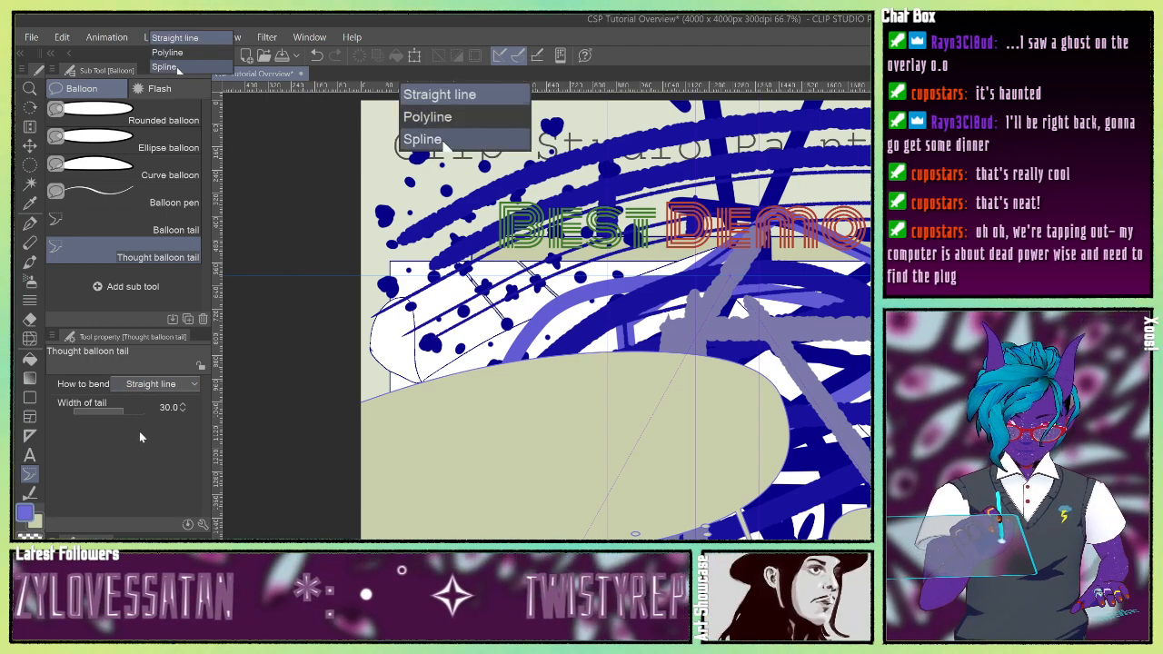
pyautogui.click(139, 431)
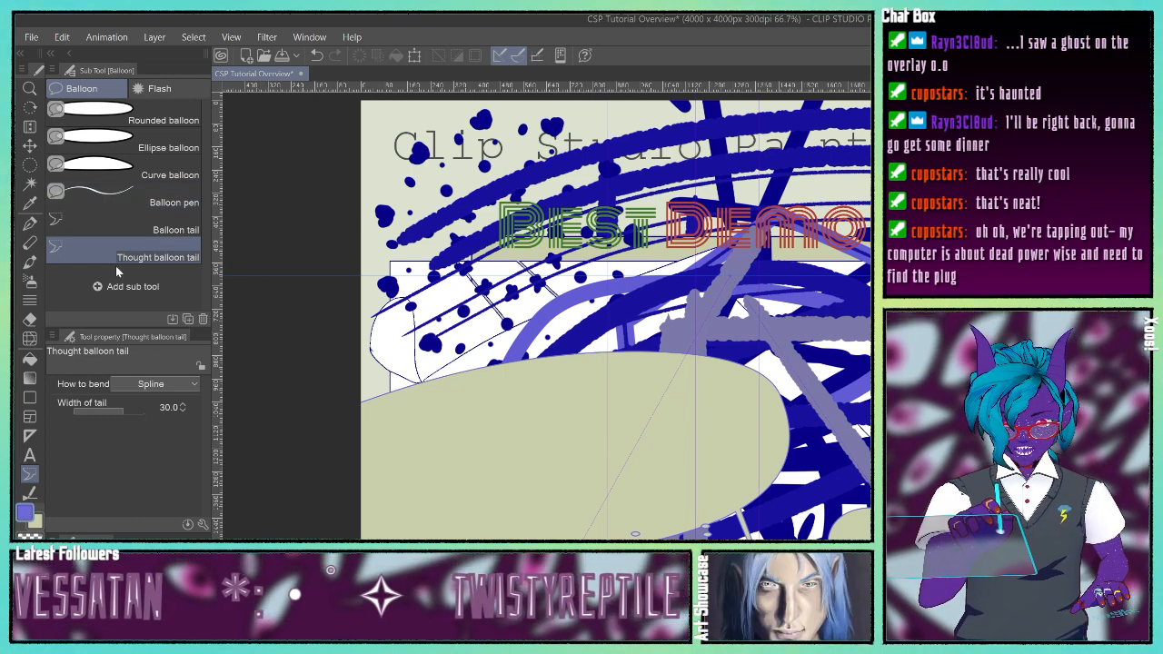
# Step: Add two straight tails to the rounded balloon's upper-right edge and a long looping tail with the Balloon tail bend set to Spline
pyautogui.click(111, 233)
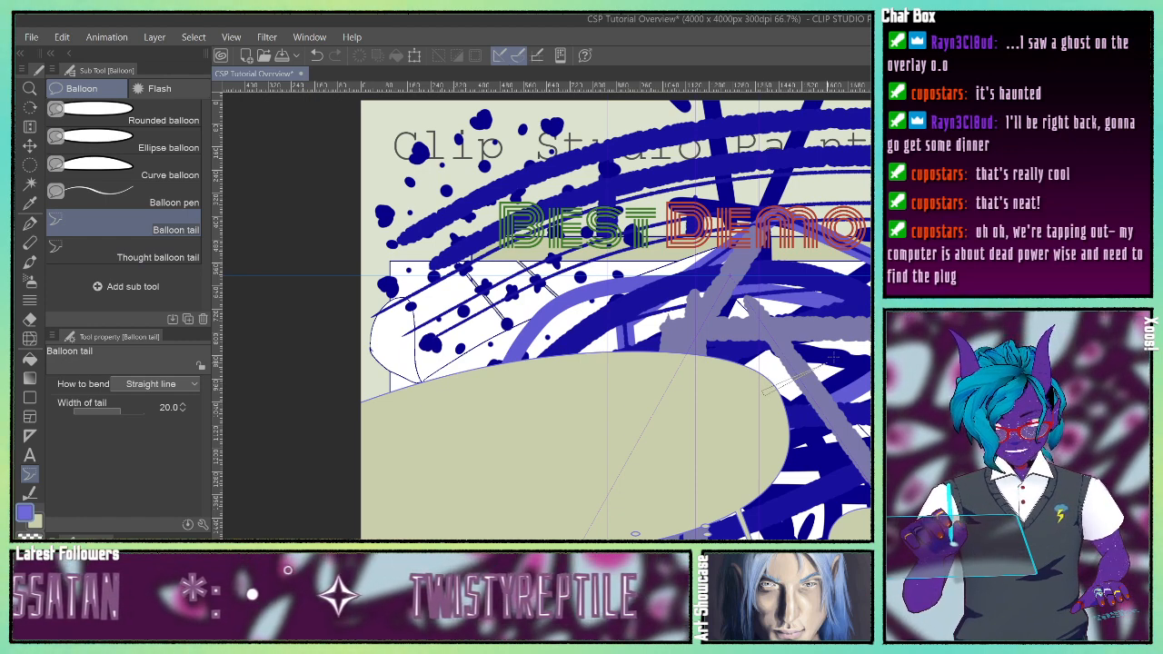
pyautogui.moveTo(764, 302); pyautogui.dragTo(763, 300)
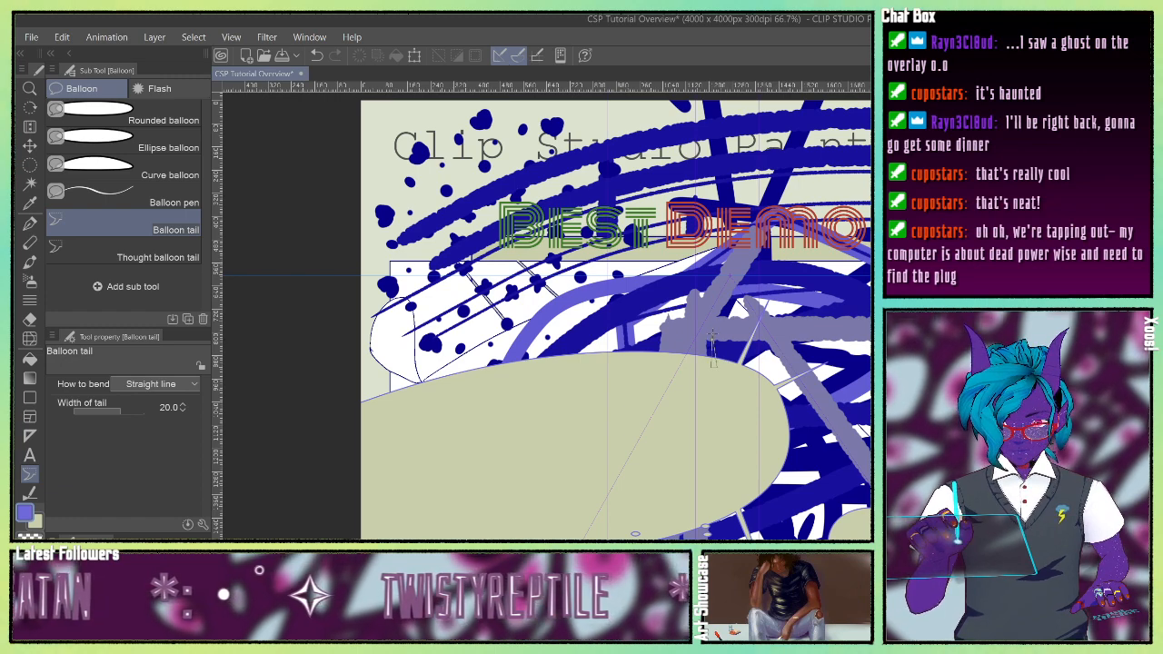
pyautogui.click(173, 386)
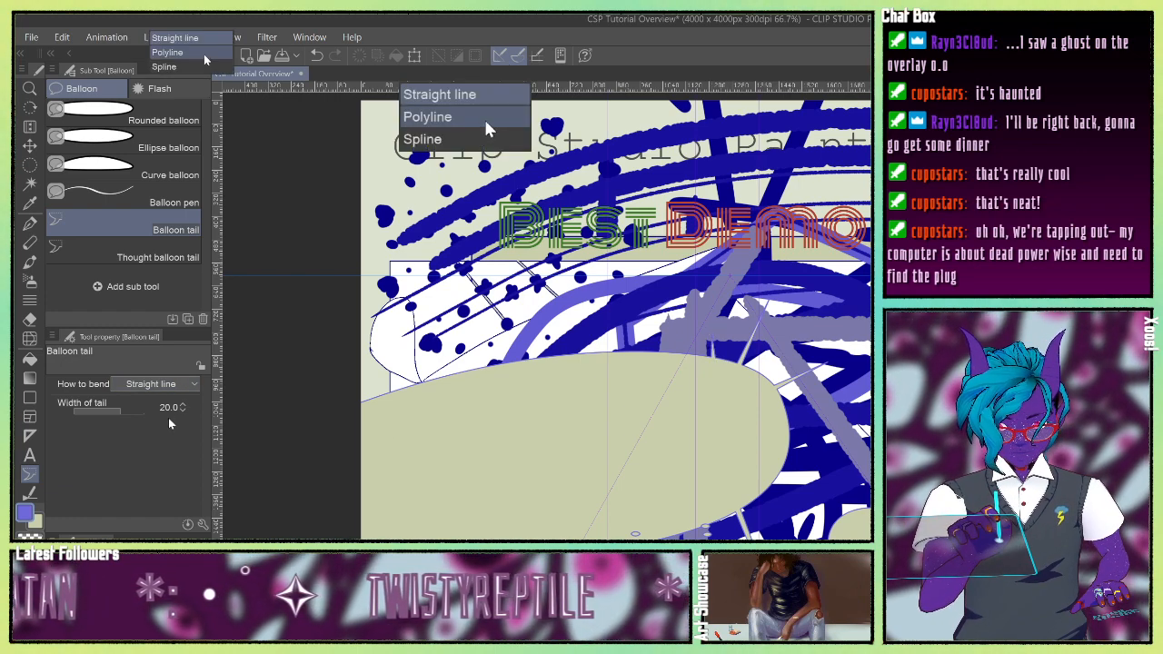
pyautogui.click(166, 429)
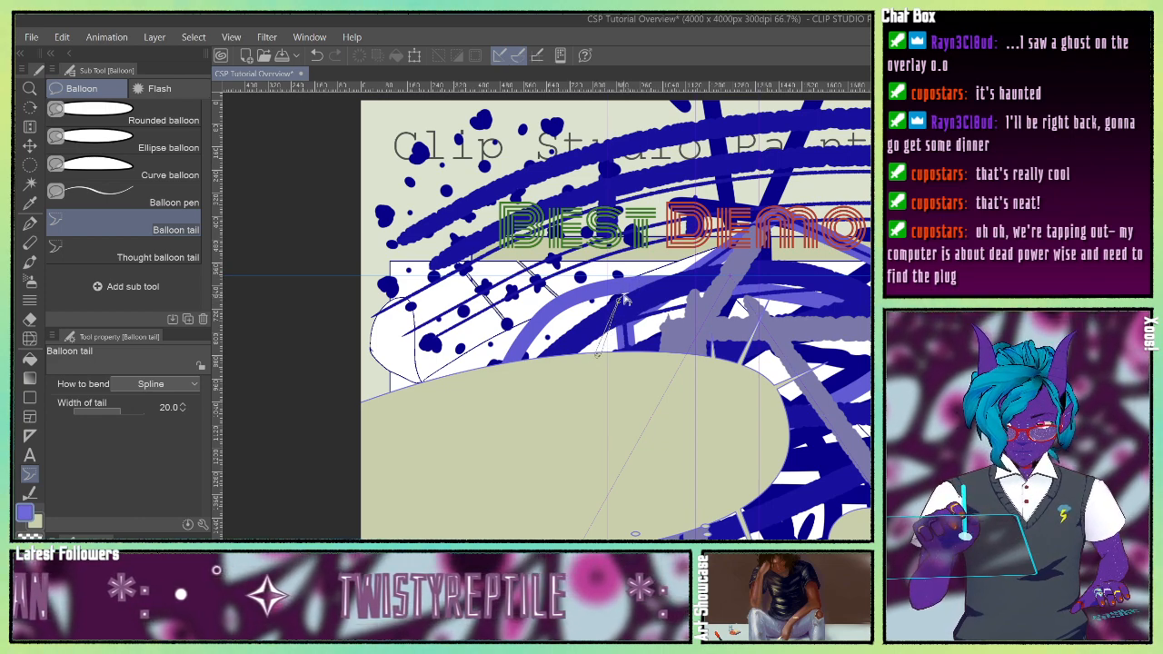
pyautogui.click(619, 300)
pyautogui.click(695, 263)
pyautogui.click(856, 302)
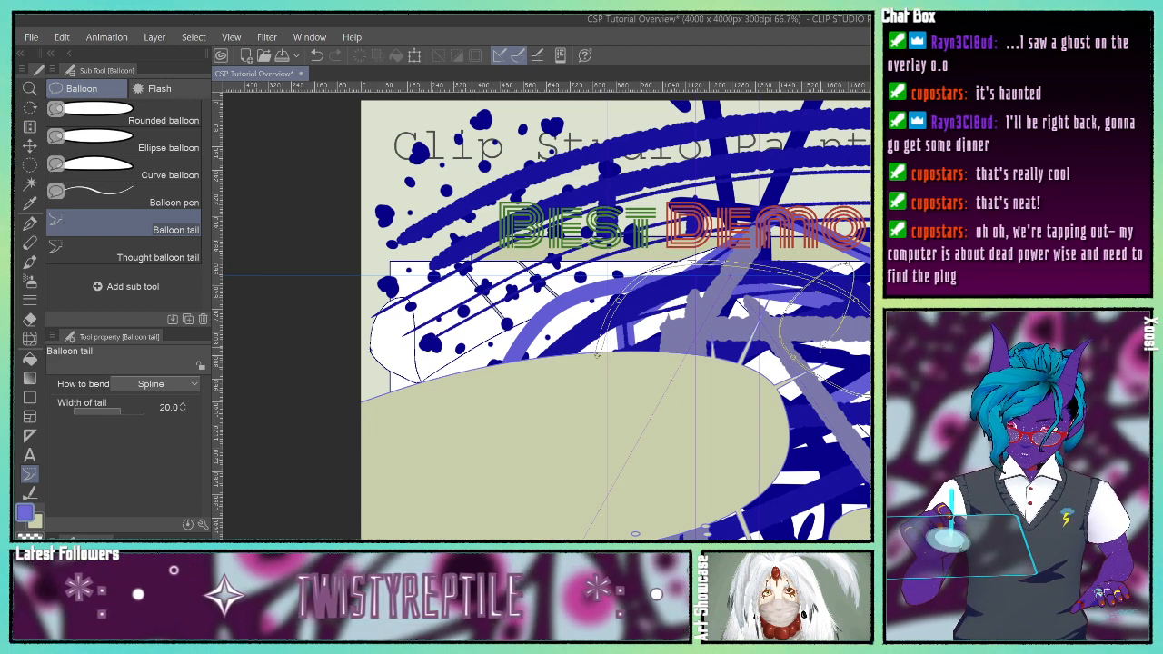
pyautogui.doubleClick(815, 343)
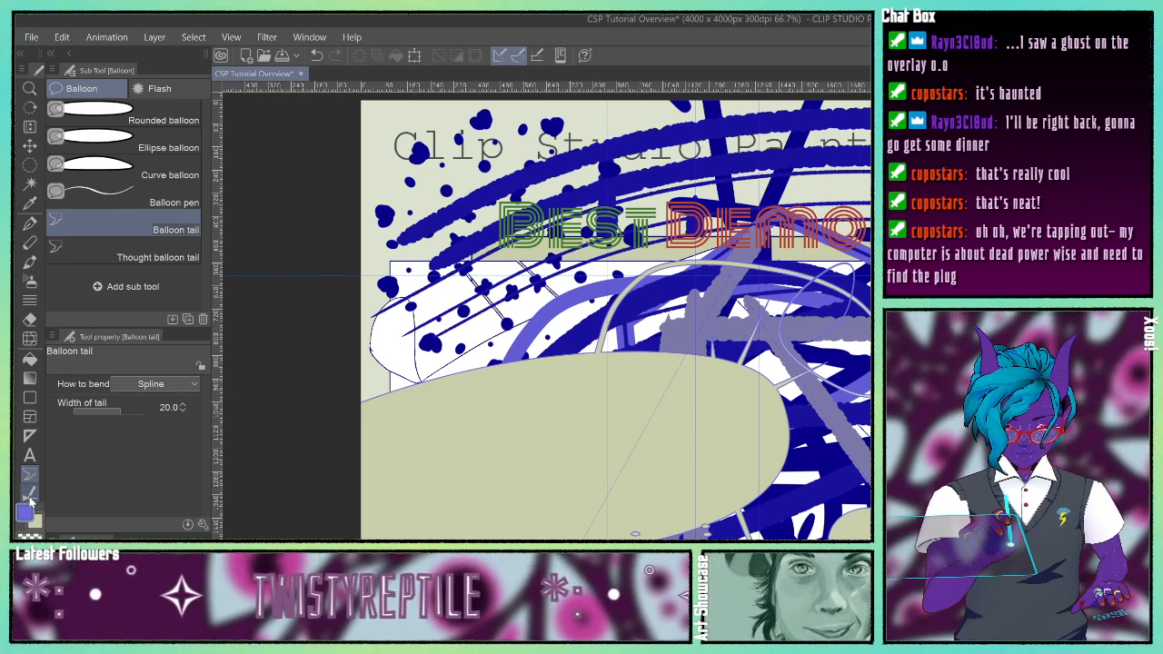
# Step: Glance at the Flash sub tools and set the Balloon pen's brush size to 30
pyautogui.click(150, 88)
pyautogui.click(84, 88)
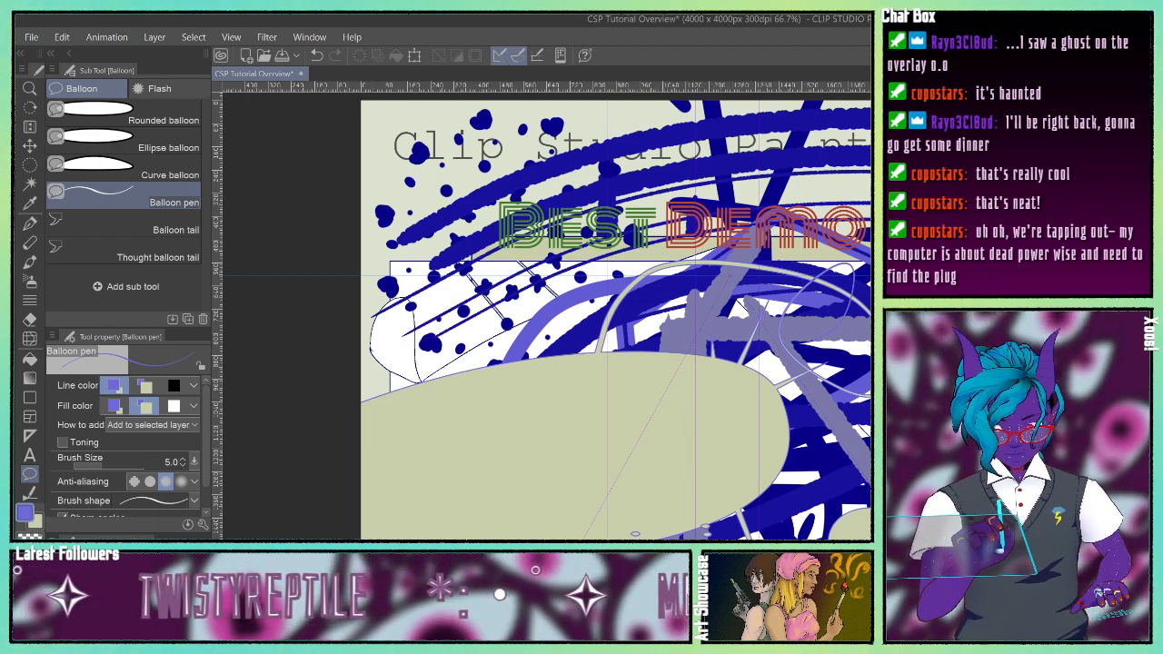
pyautogui.press(']')
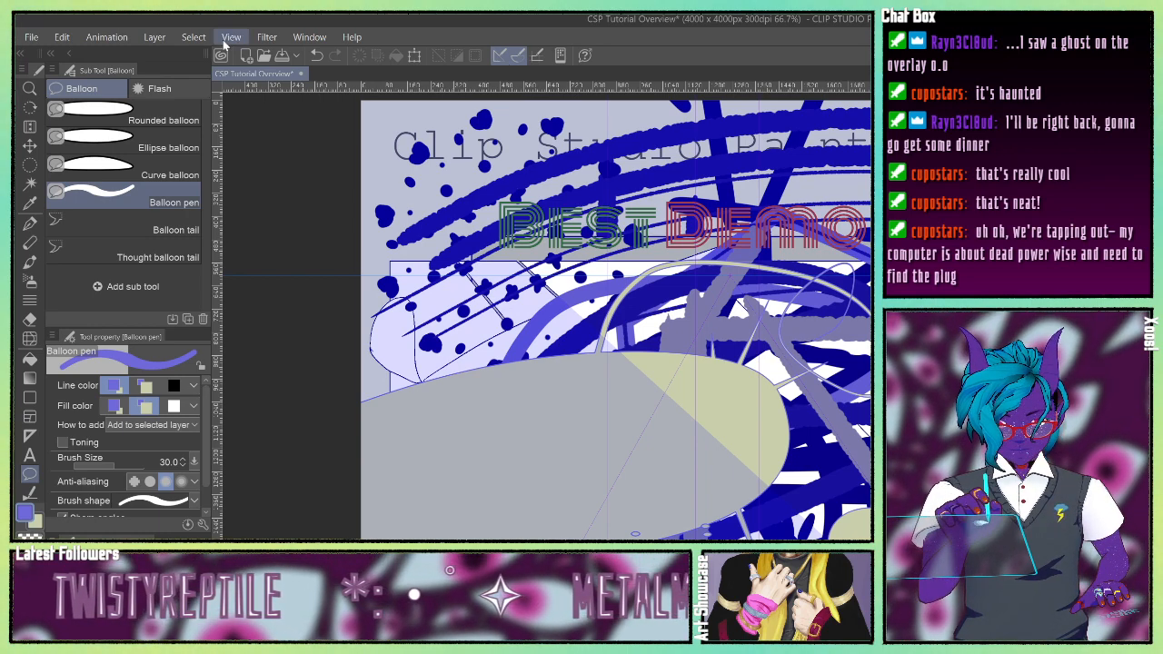
# Step: Turn off Snap to Ruler and Snap to Special Ruler
pyautogui.click(155, 45)
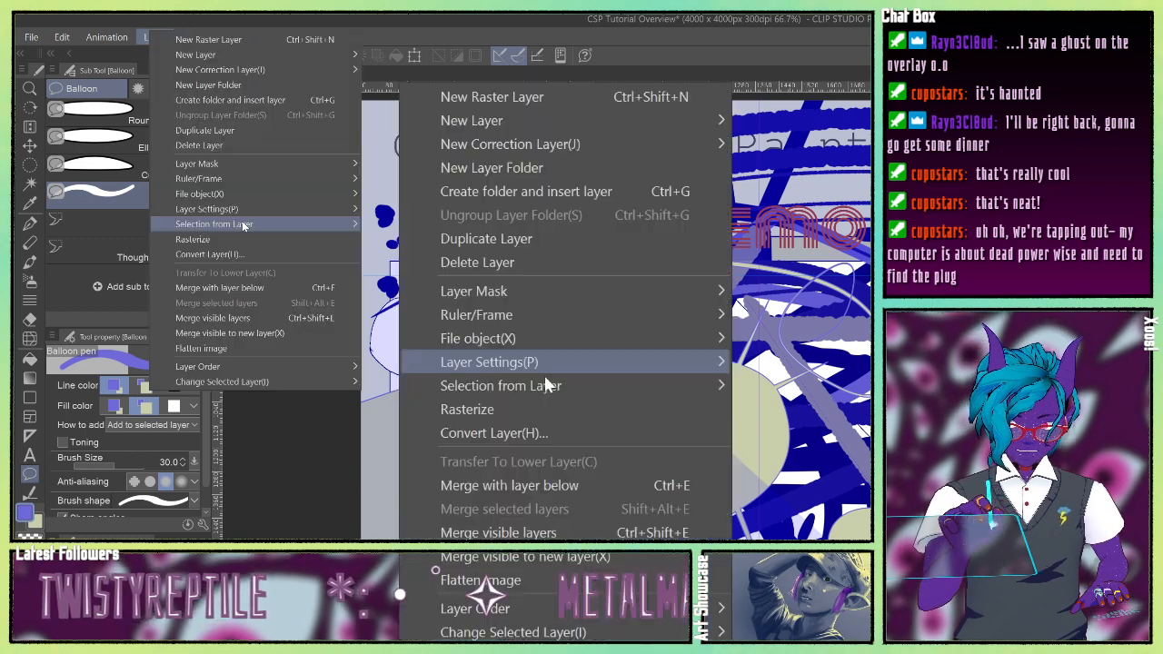
pyautogui.moveTo(168, 33)
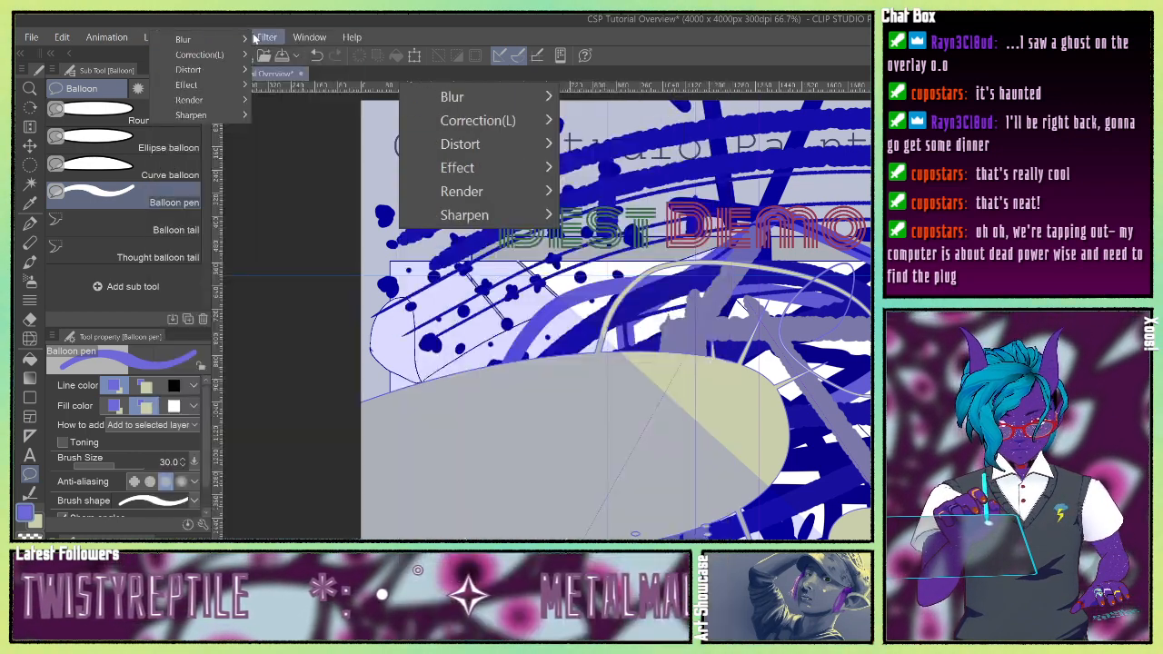
pyautogui.moveTo(227, 36)
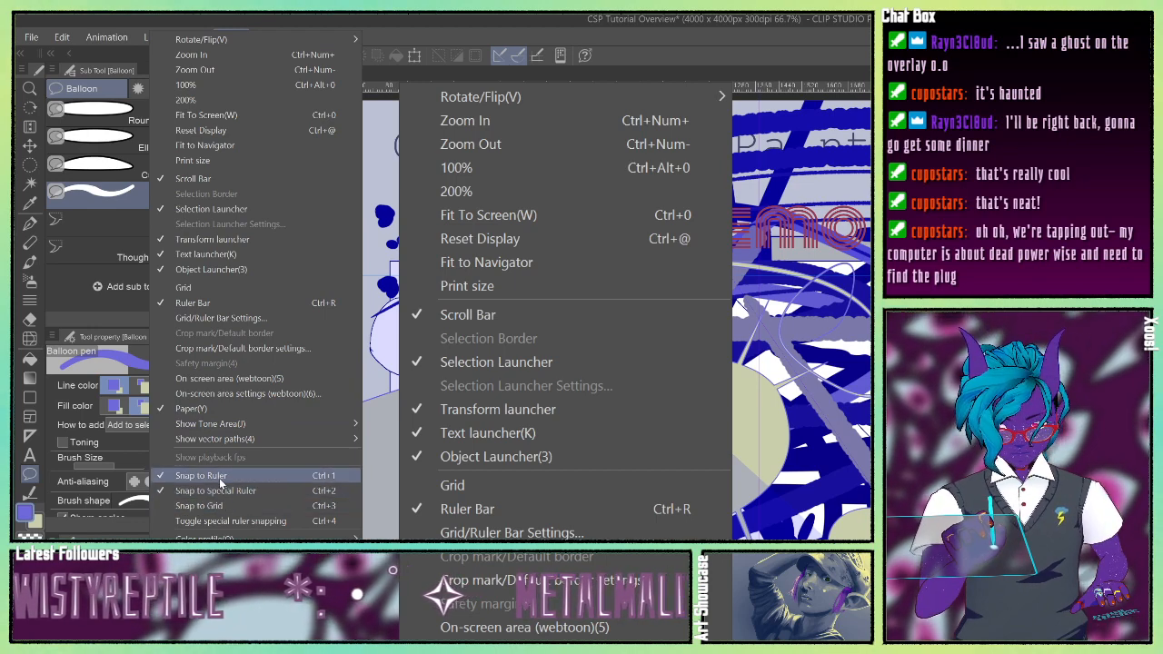
pyautogui.click(220, 479)
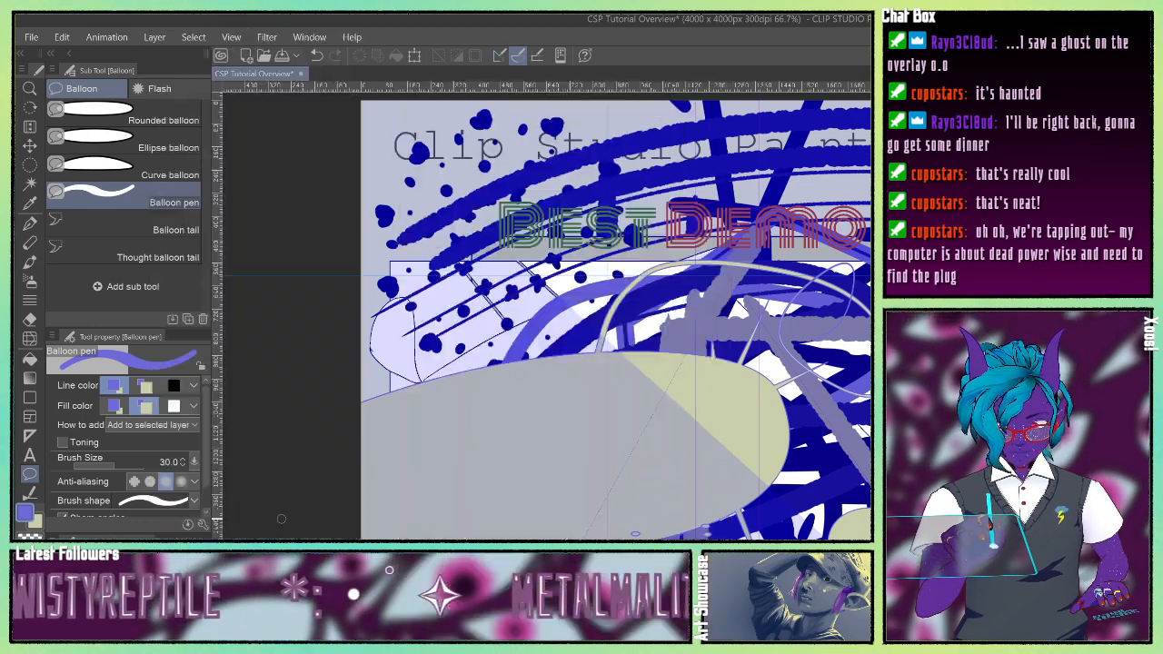
pyautogui.click(230, 36)
pyautogui.click(232, 491)
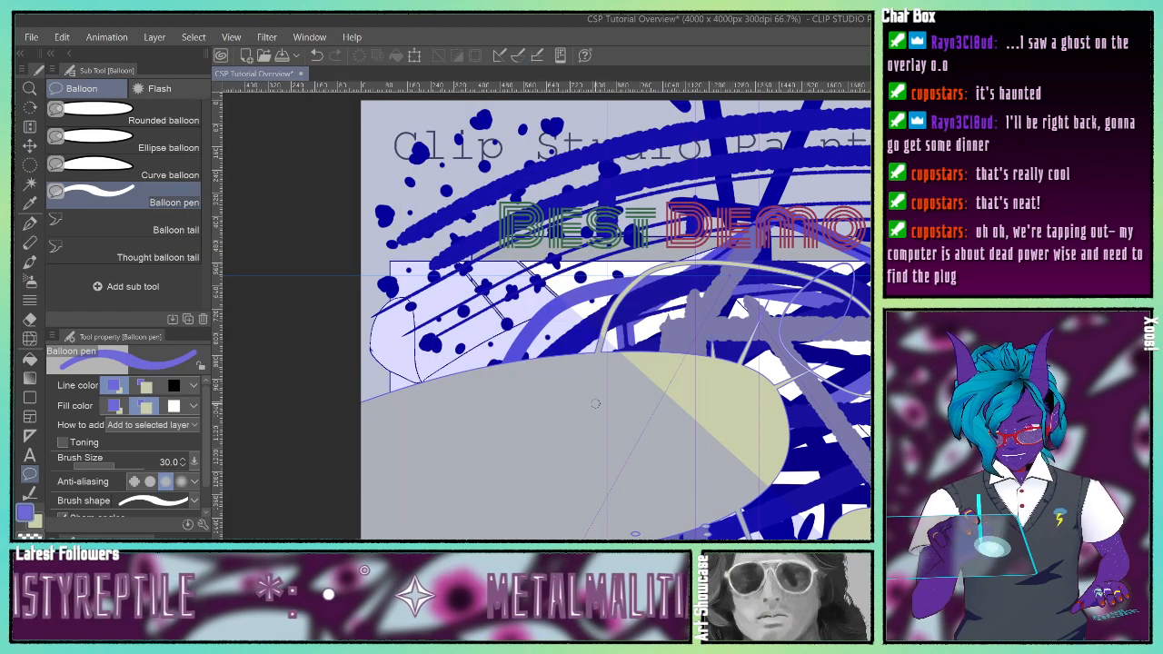
# Step: Draw freehand overlapping loops with the Balloon pen across the rounded balloon, and undo the misdrawn balloon shape covering the canvas
pyautogui.moveTo(517, 358)
pyautogui.mouseDown()
pyautogui.moveTo(734, 364)
pyautogui.moveTo(506, 361)
pyautogui.mouseUp()
pyautogui.moveTo(761, 482); pyautogui.dragTo(704, 519)
pyautogui.hotkey('ctrl', 'z')
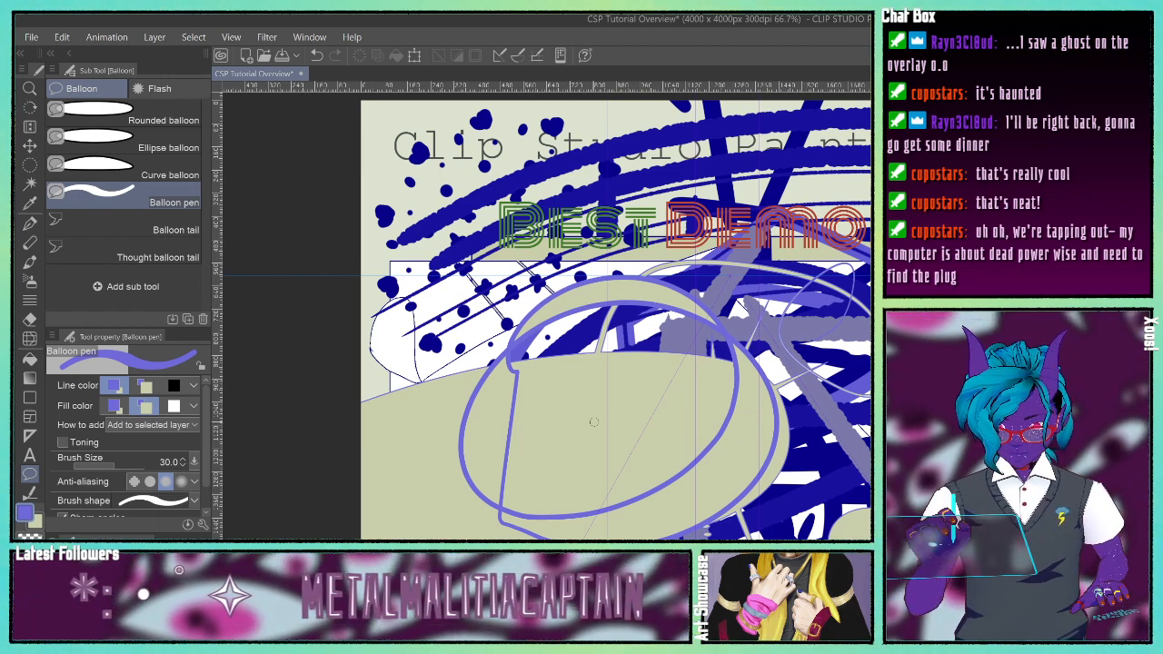
# Step: Examine the Correct line and Remove dust sub tool groups, including the Adjust line width settings
pyautogui.click(29, 491)
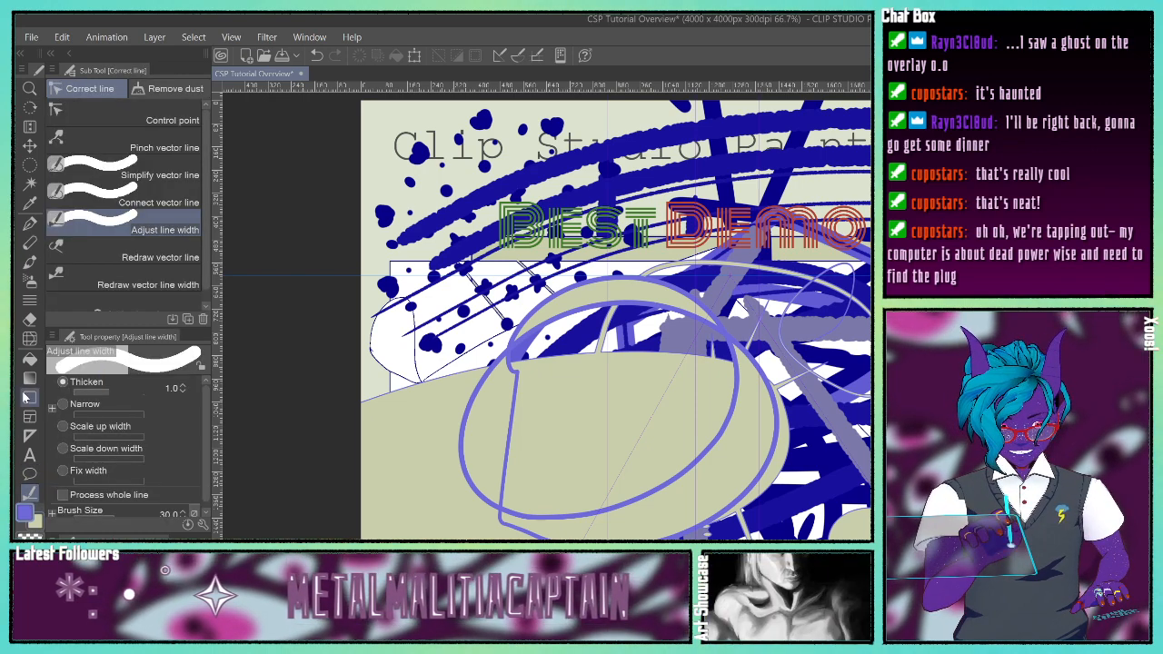
pyautogui.click(141, 93)
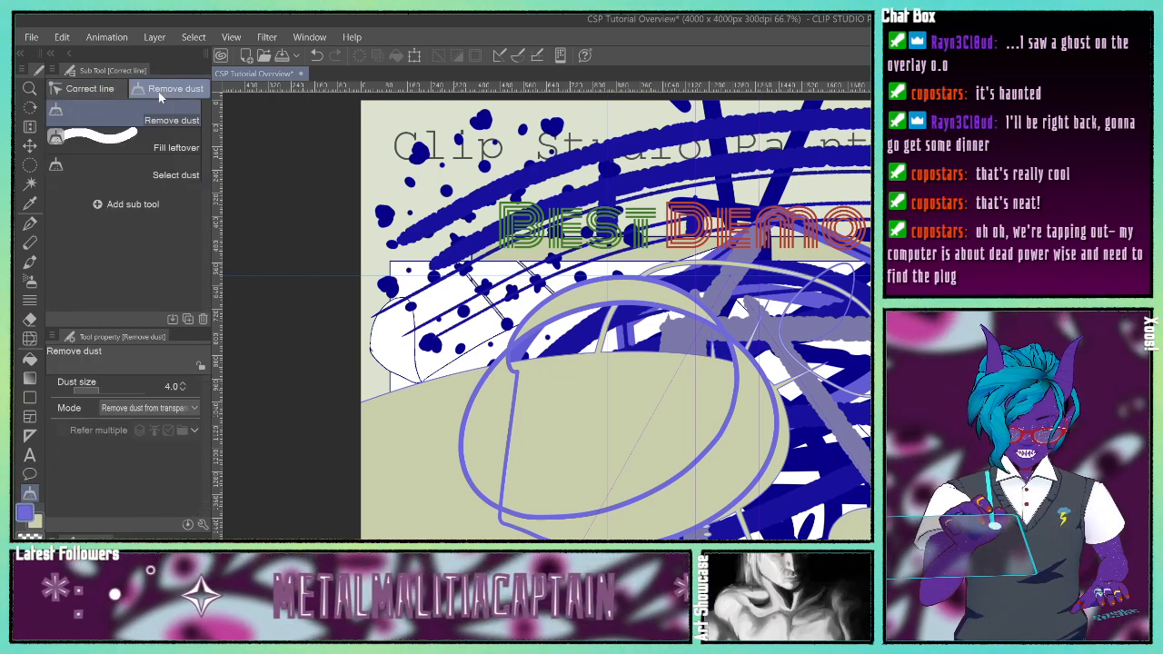
pyautogui.click(105, 90)
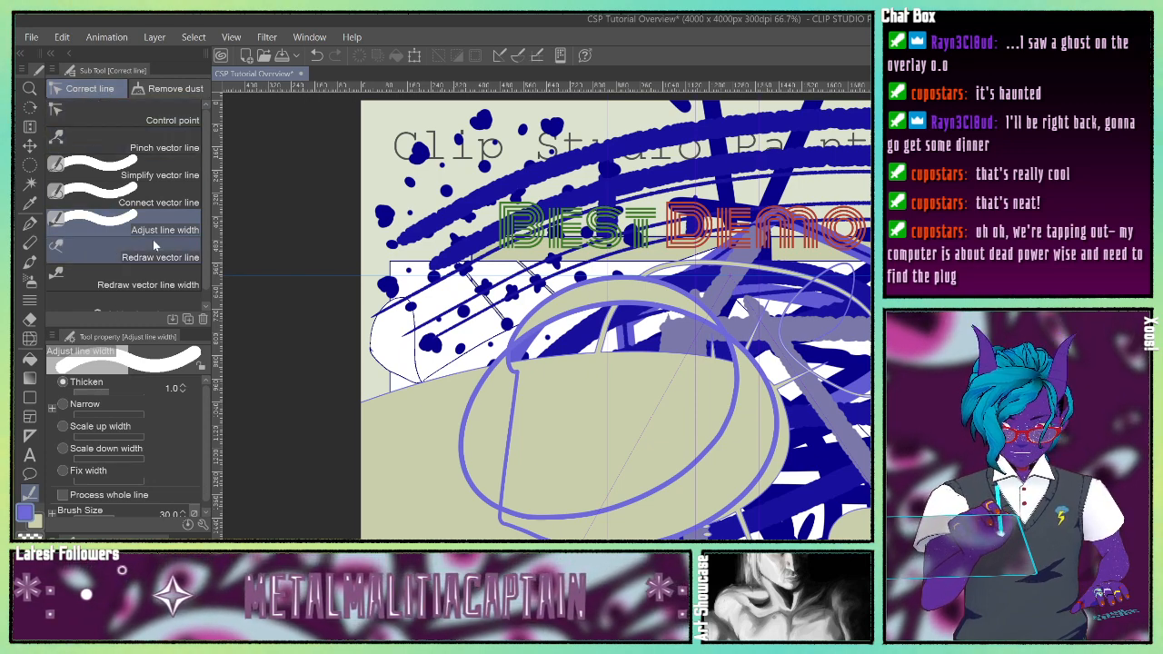
pyautogui.scroll(-1, 208, 257)
pyautogui.scroll(1, 207, 257)
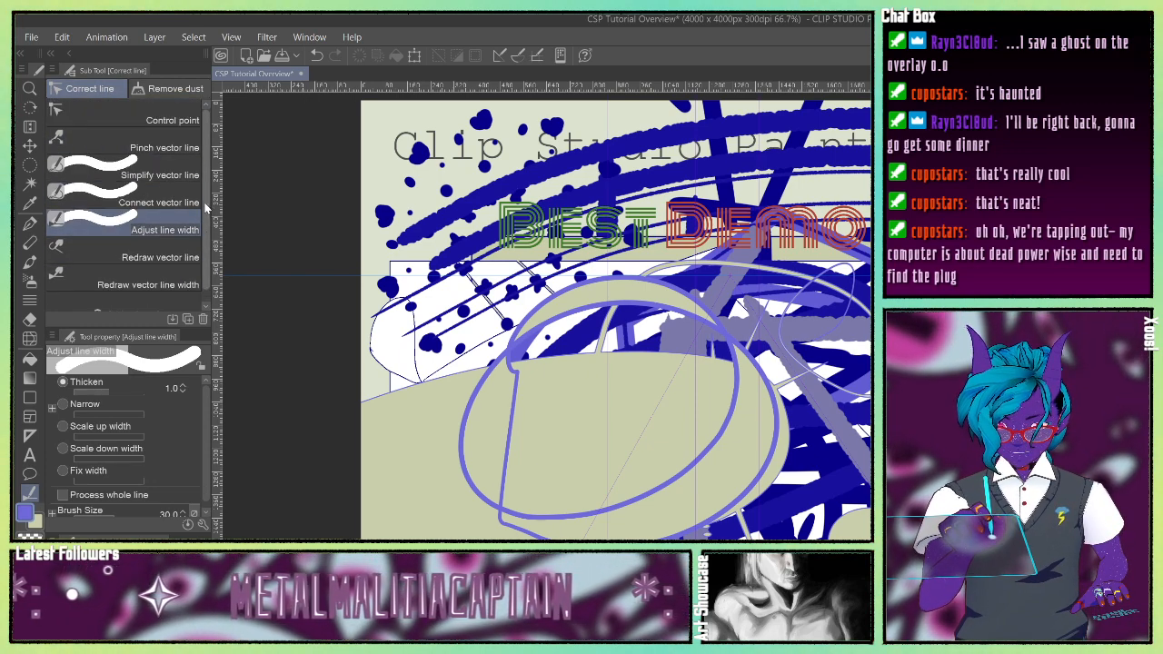